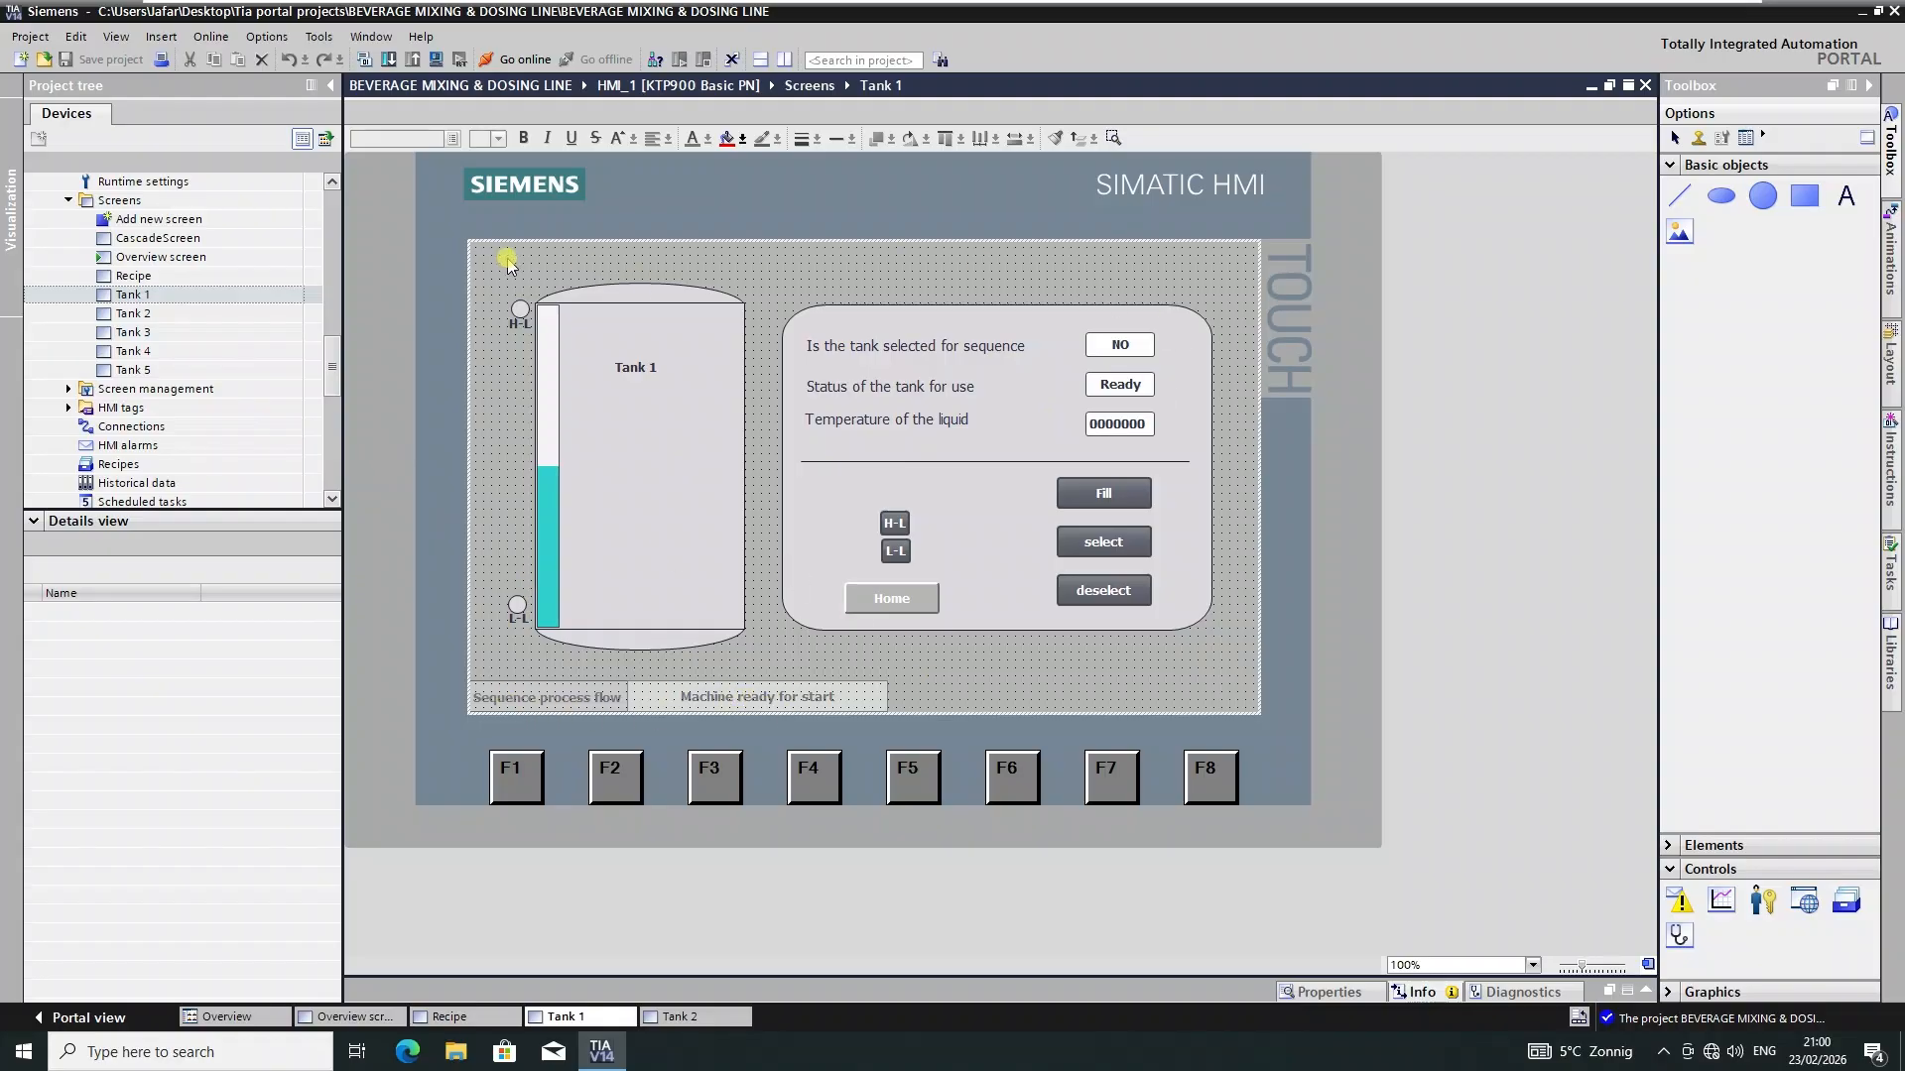
- Open Template_1 from the Screen management templates of HMI_1
{"action": "left_click", "coordinate": [209, 315]}
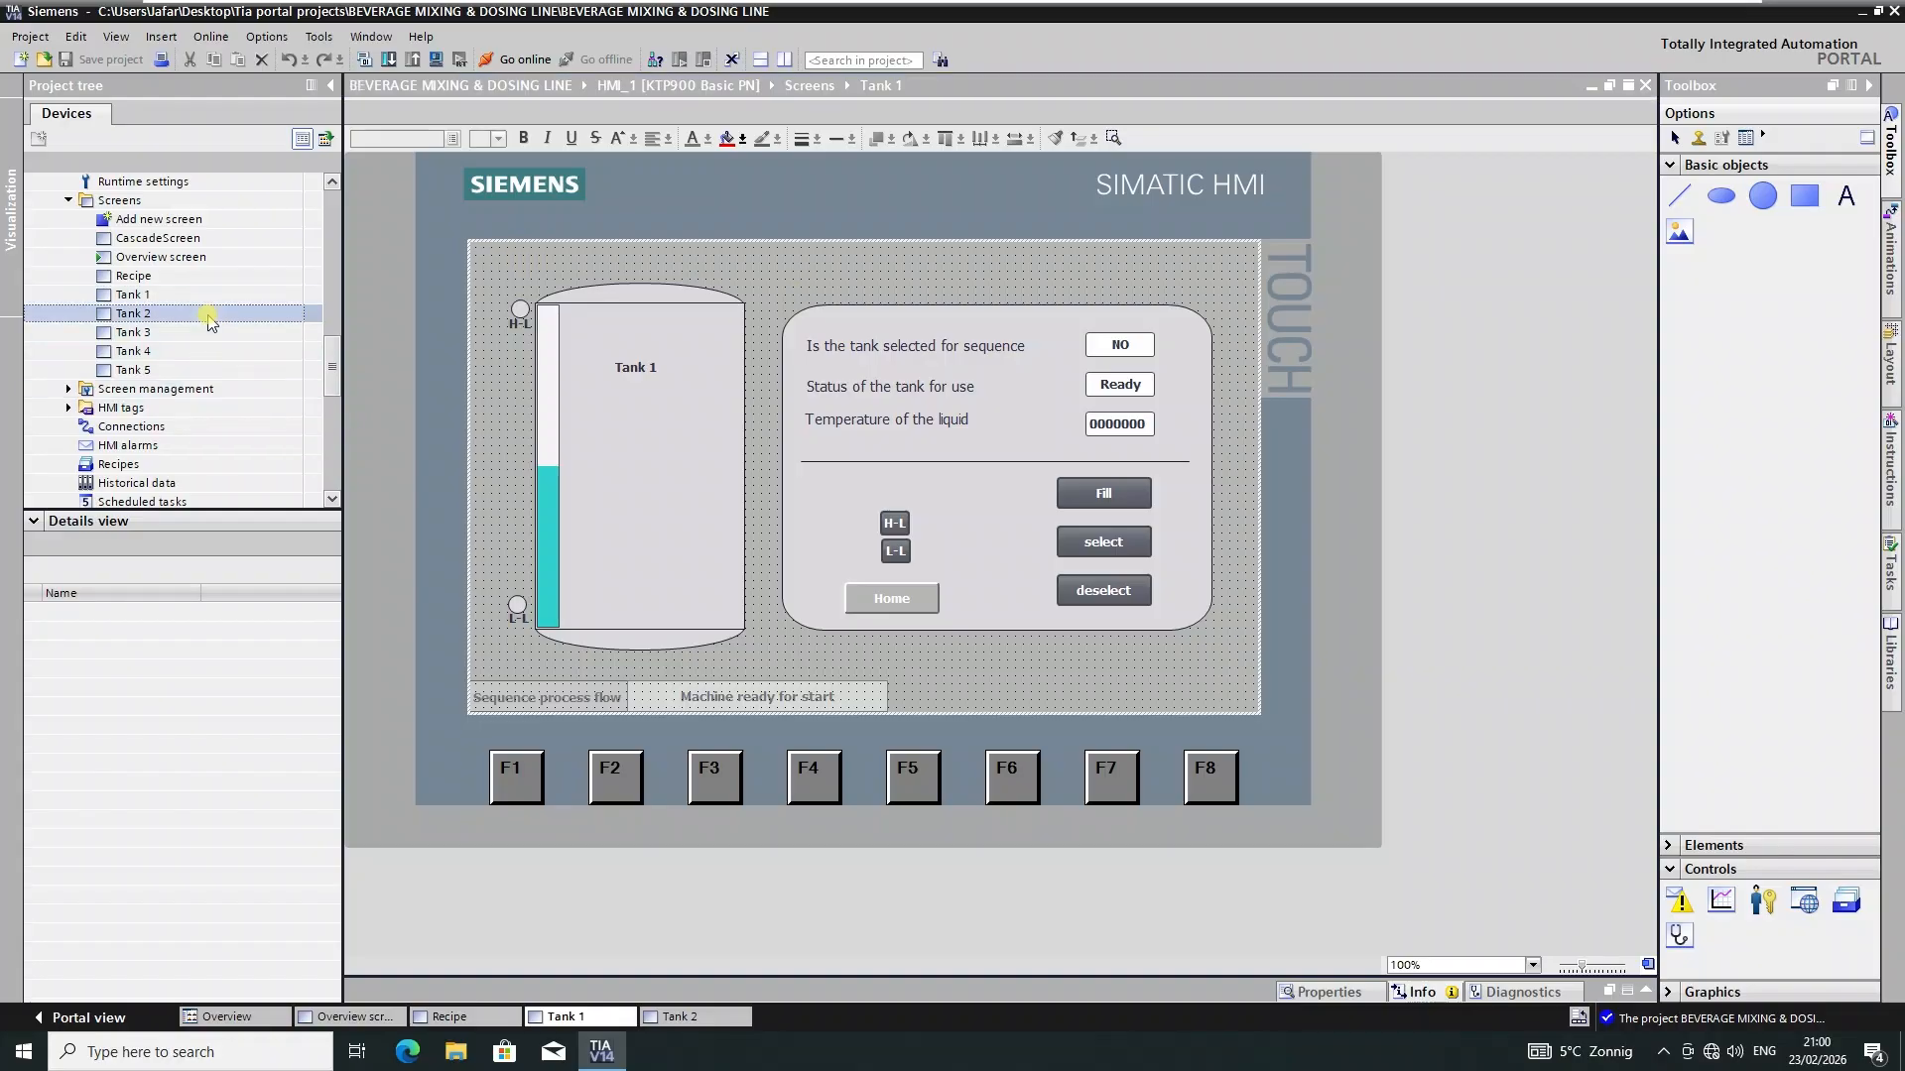
{"action": "scroll", "coordinate": [208, 337], "scroll_direction": "down", "scroll_amount": 3}
{"action": "scroll", "coordinate": [208, 352], "scroll_direction": "down", "scroll_amount": 1}
{"action": "scroll", "coordinate": [146, 392], "scroll_direction": "up", "scroll_amount": 2}
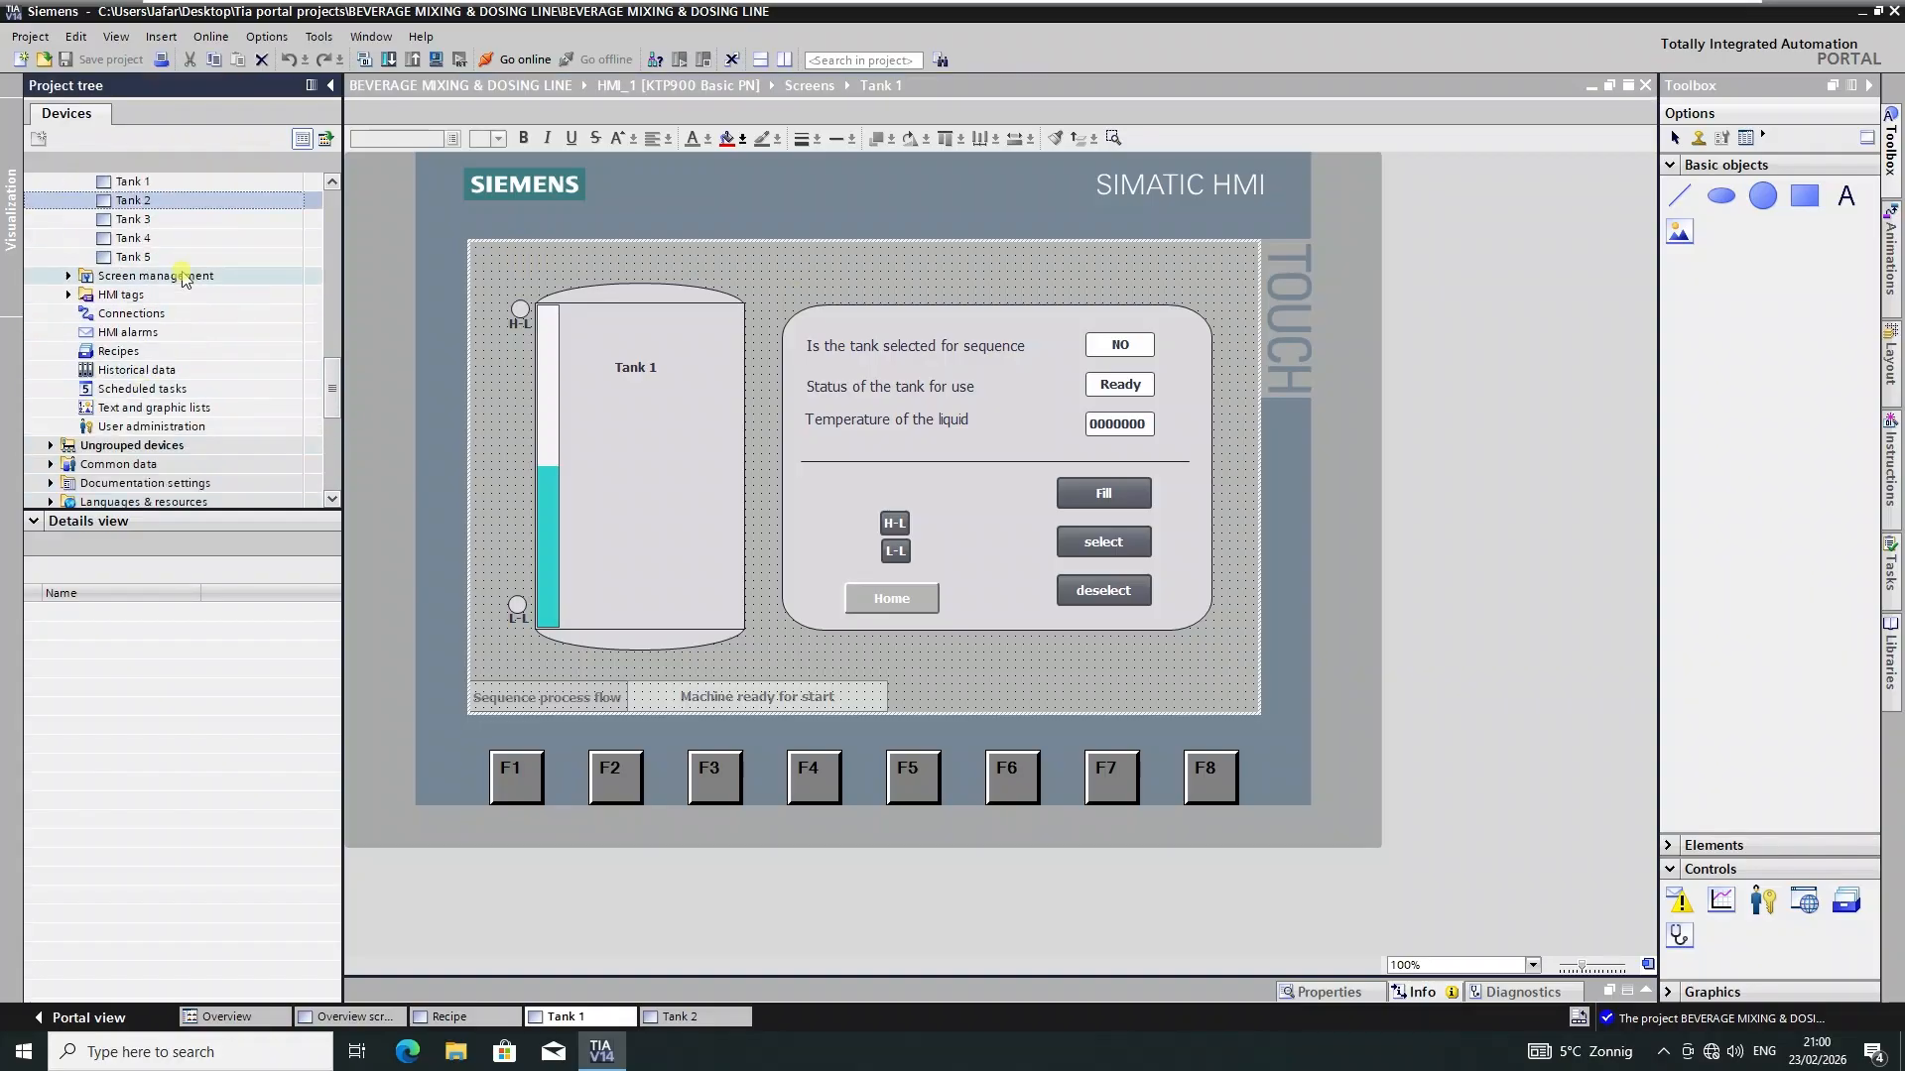
{"action": "left_click", "coordinate": [69, 277]}
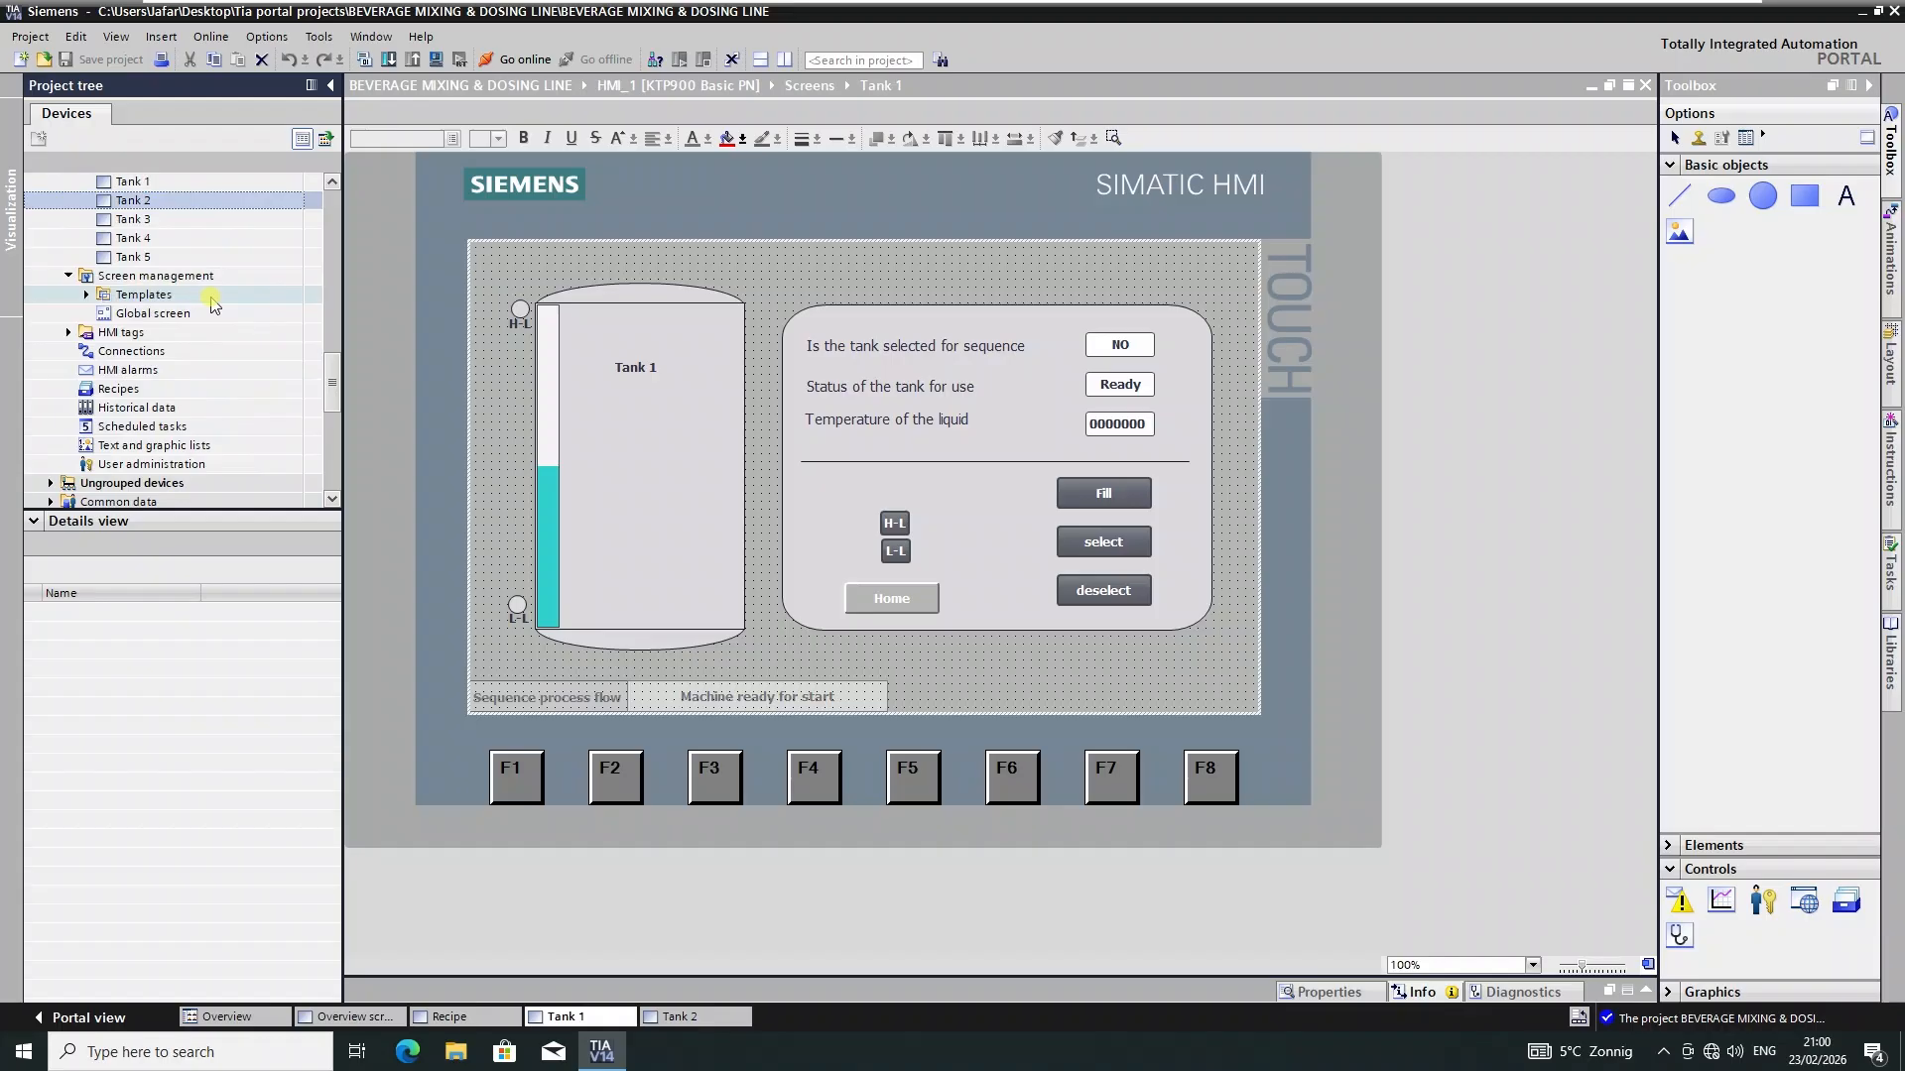
{"action": "left_click", "coordinate": [86, 295]}
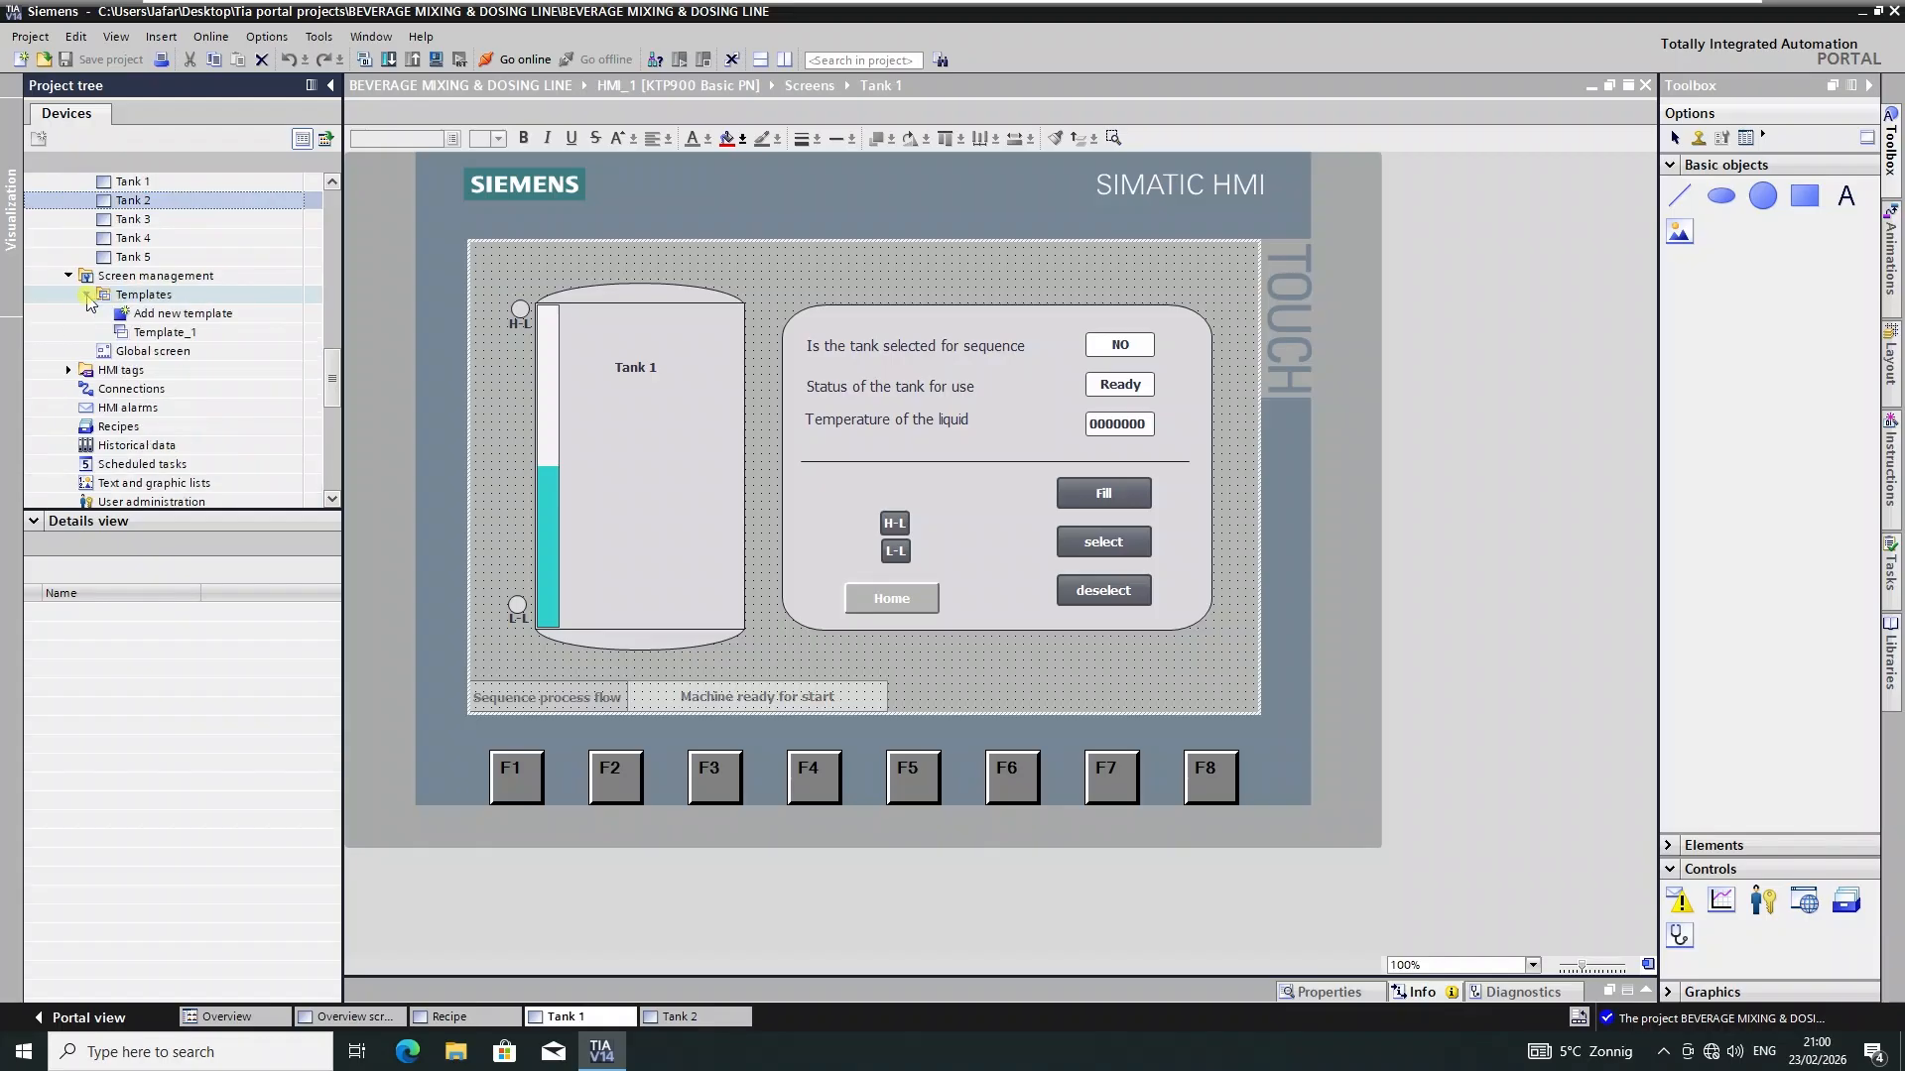
{"action": "double_click", "coordinate": [187, 334]}
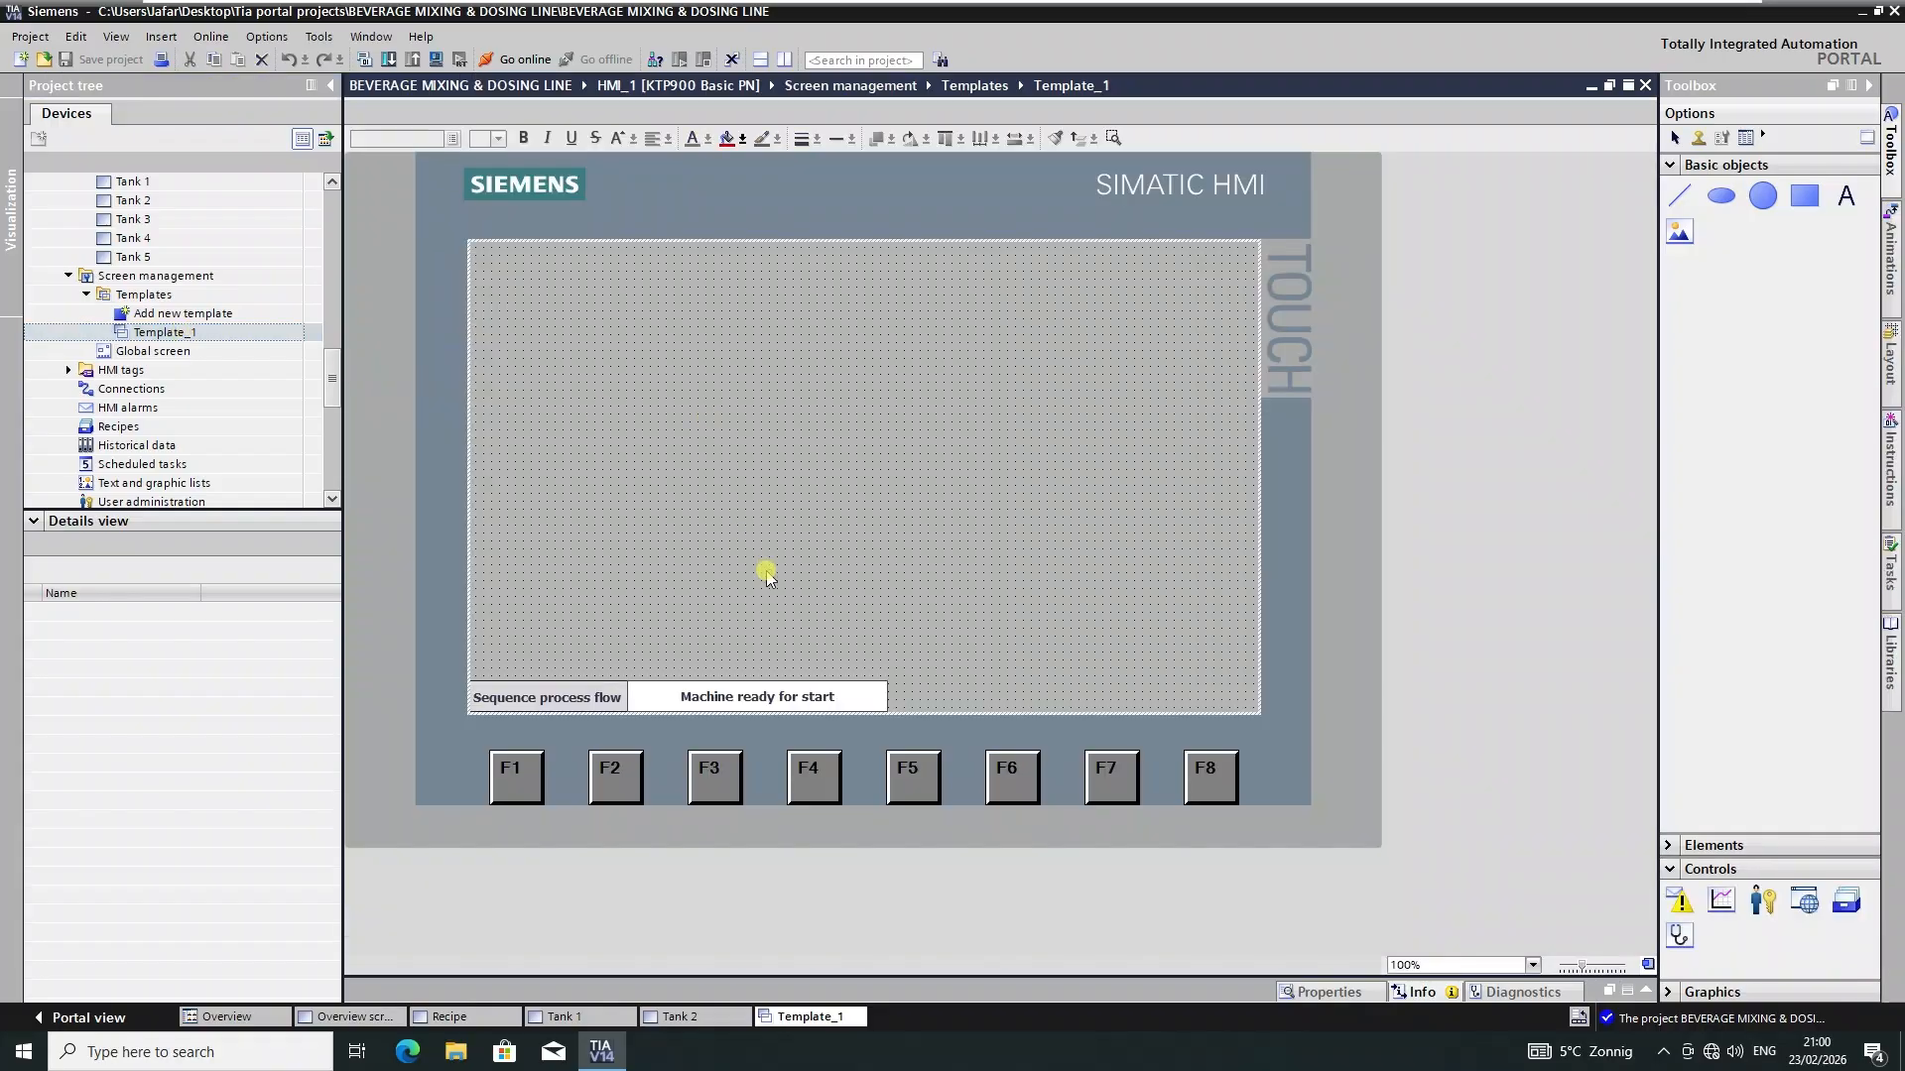
- Move the "Sequence process flow" label and the "Machine ready for start" field together to the top edge of the template
{"action": "left_click", "coordinate": [818, 697]}
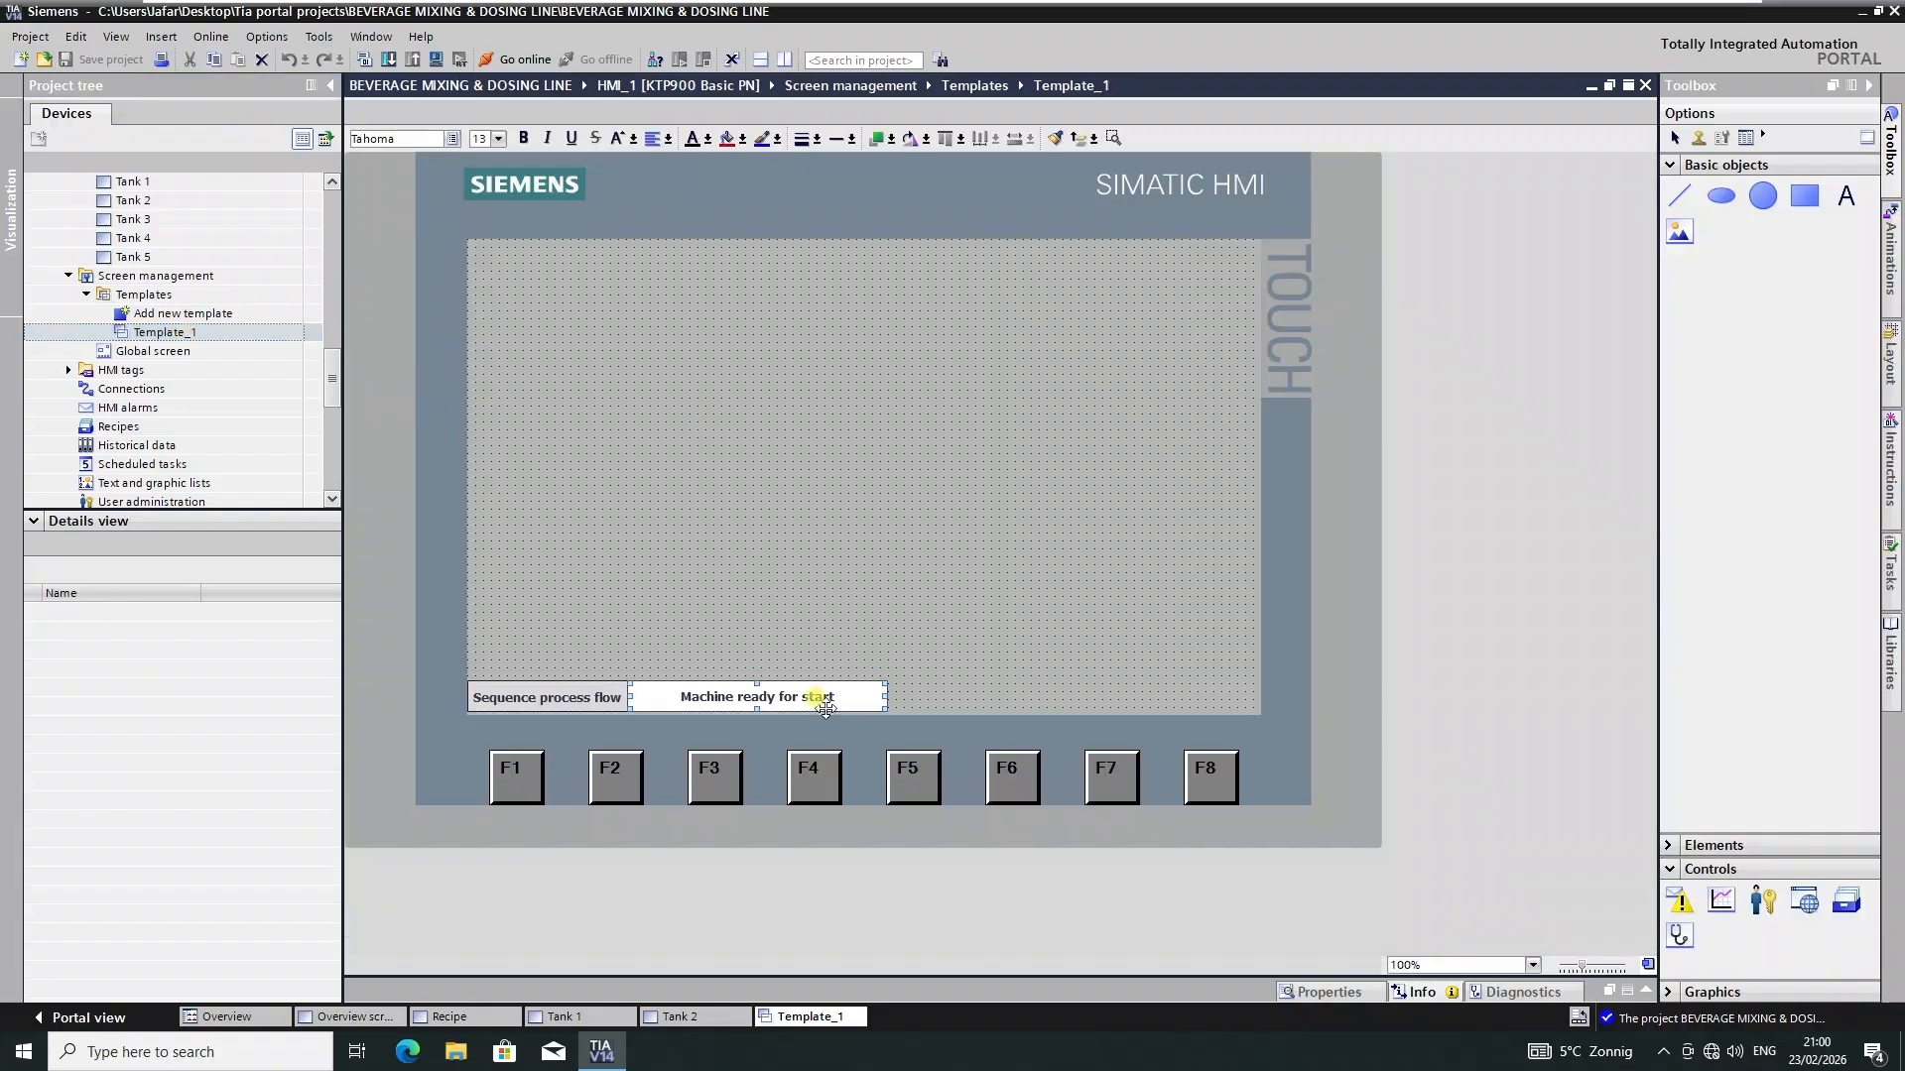
{"action": "left_click", "coordinate": [556, 697], "text": "shift"}
{"action": "mouse_move", "coordinate": [656, 694]}
{"action": "left_mouse_down"}
{"action": "mouse_move", "coordinate": [694, 582]}
{"action": "mouse_move", "coordinate": [659, 265]}
{"action": "left_mouse_up"}
{"action": "key", "text": "Left"}
{"action": "key", "text": "Left"}
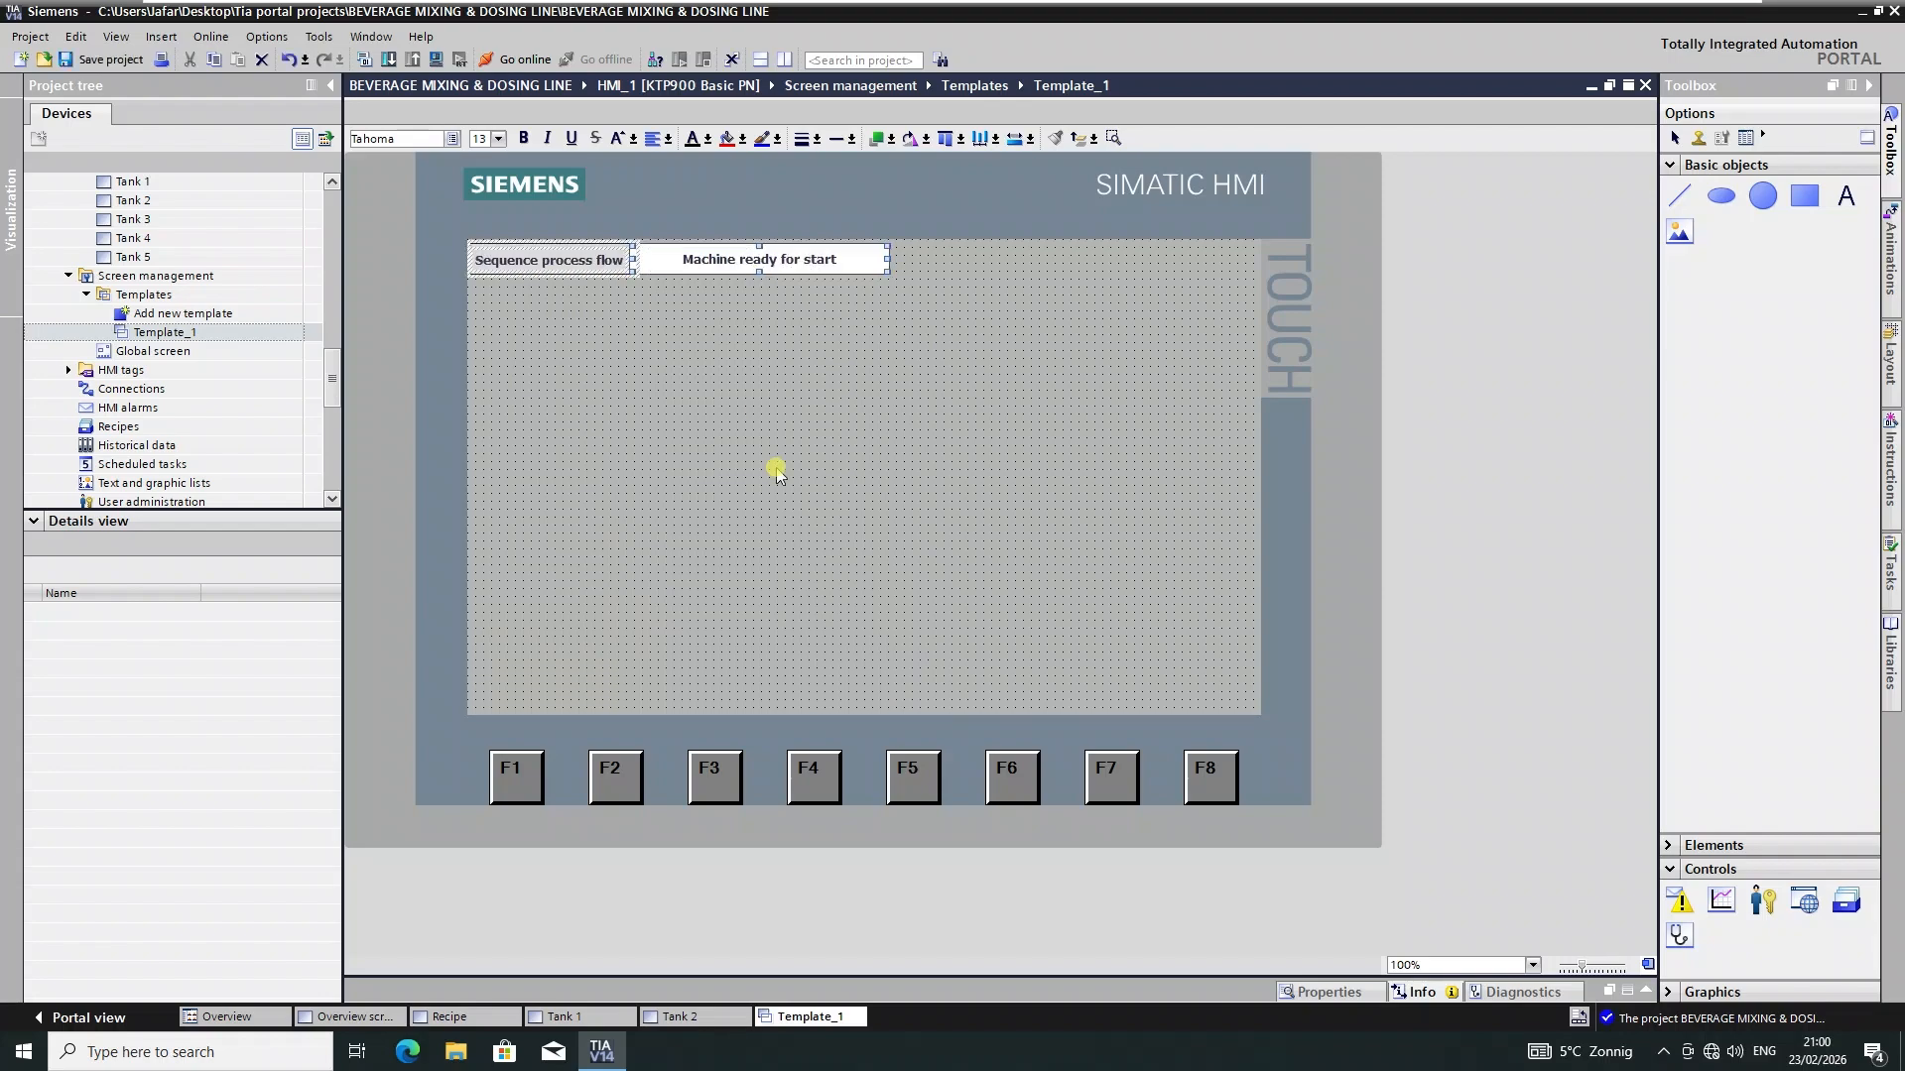
{"action": "key", "text": "Up"}
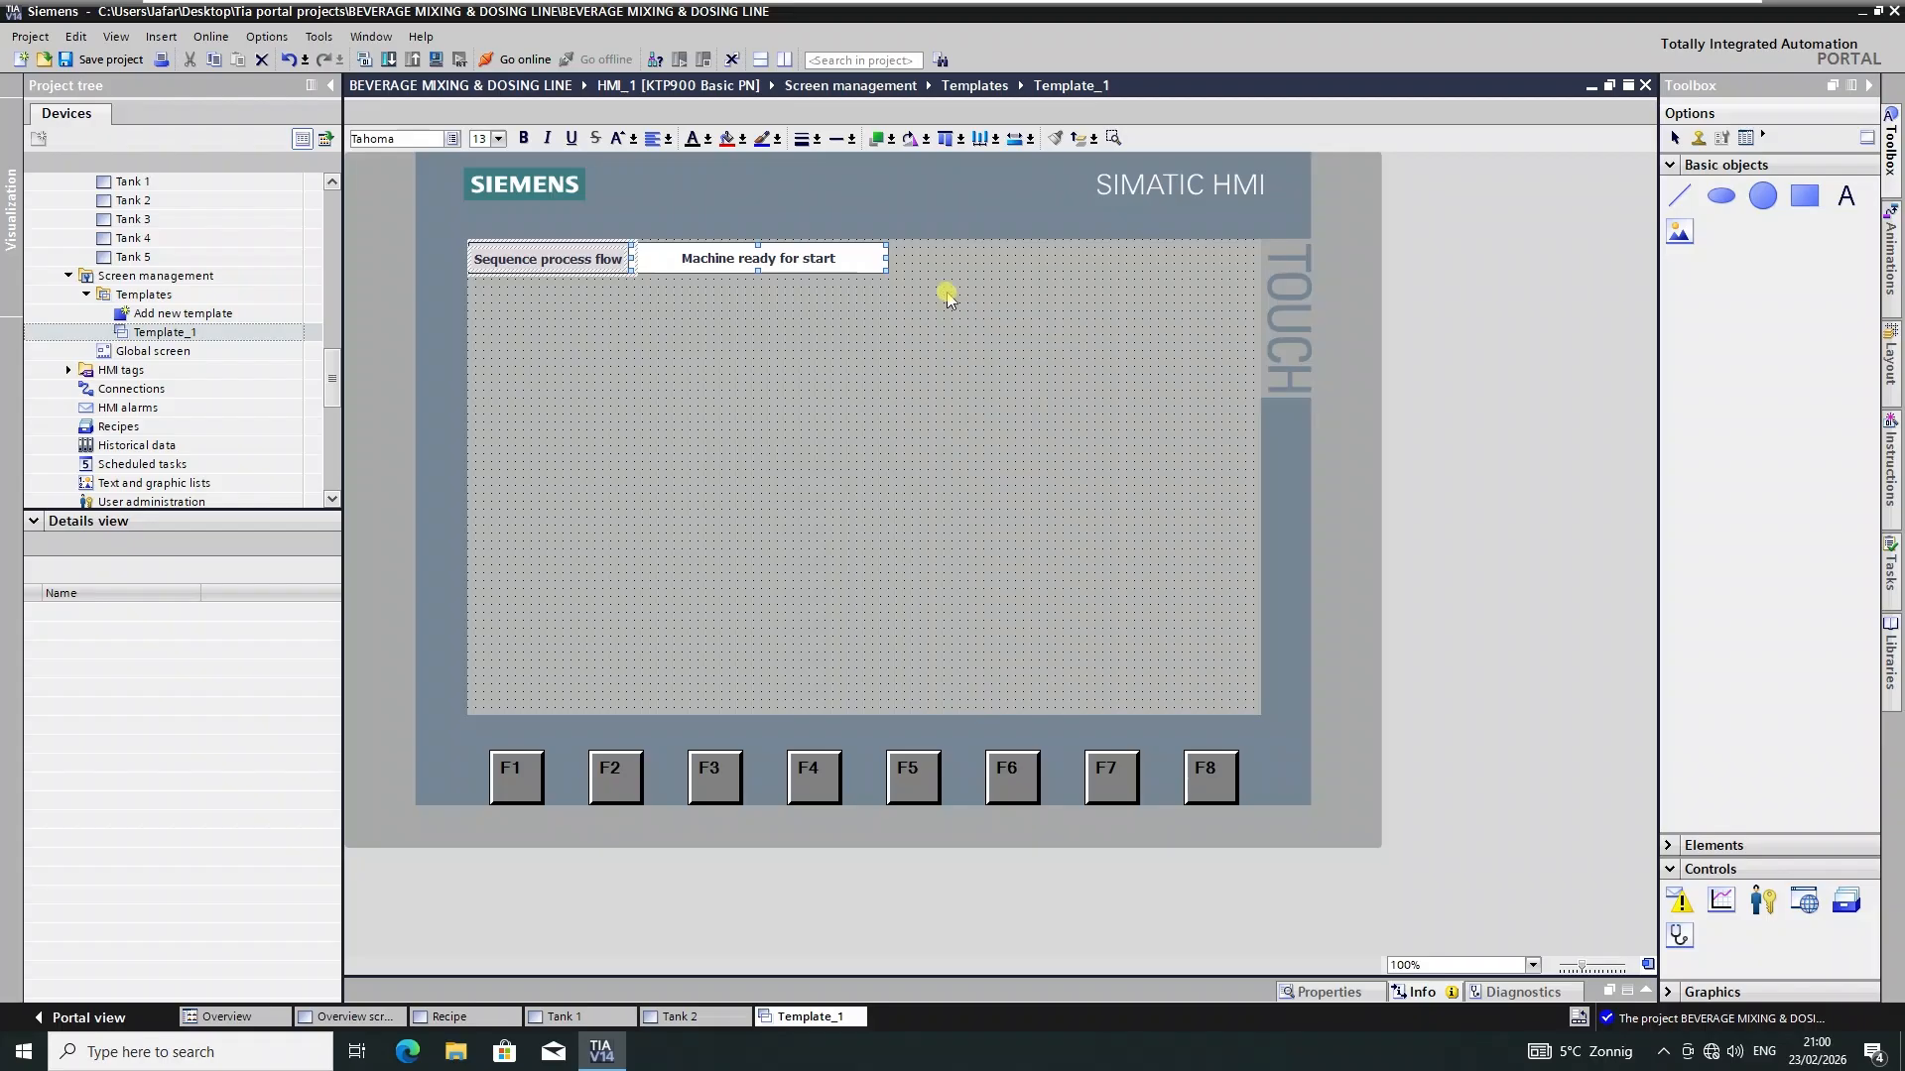
- Widen the "Machine ready for start" field to the template's right edge and save the project
{"action": "left_click_drag", "start_coordinate": [886, 259], "coordinate": [1256, 257]}
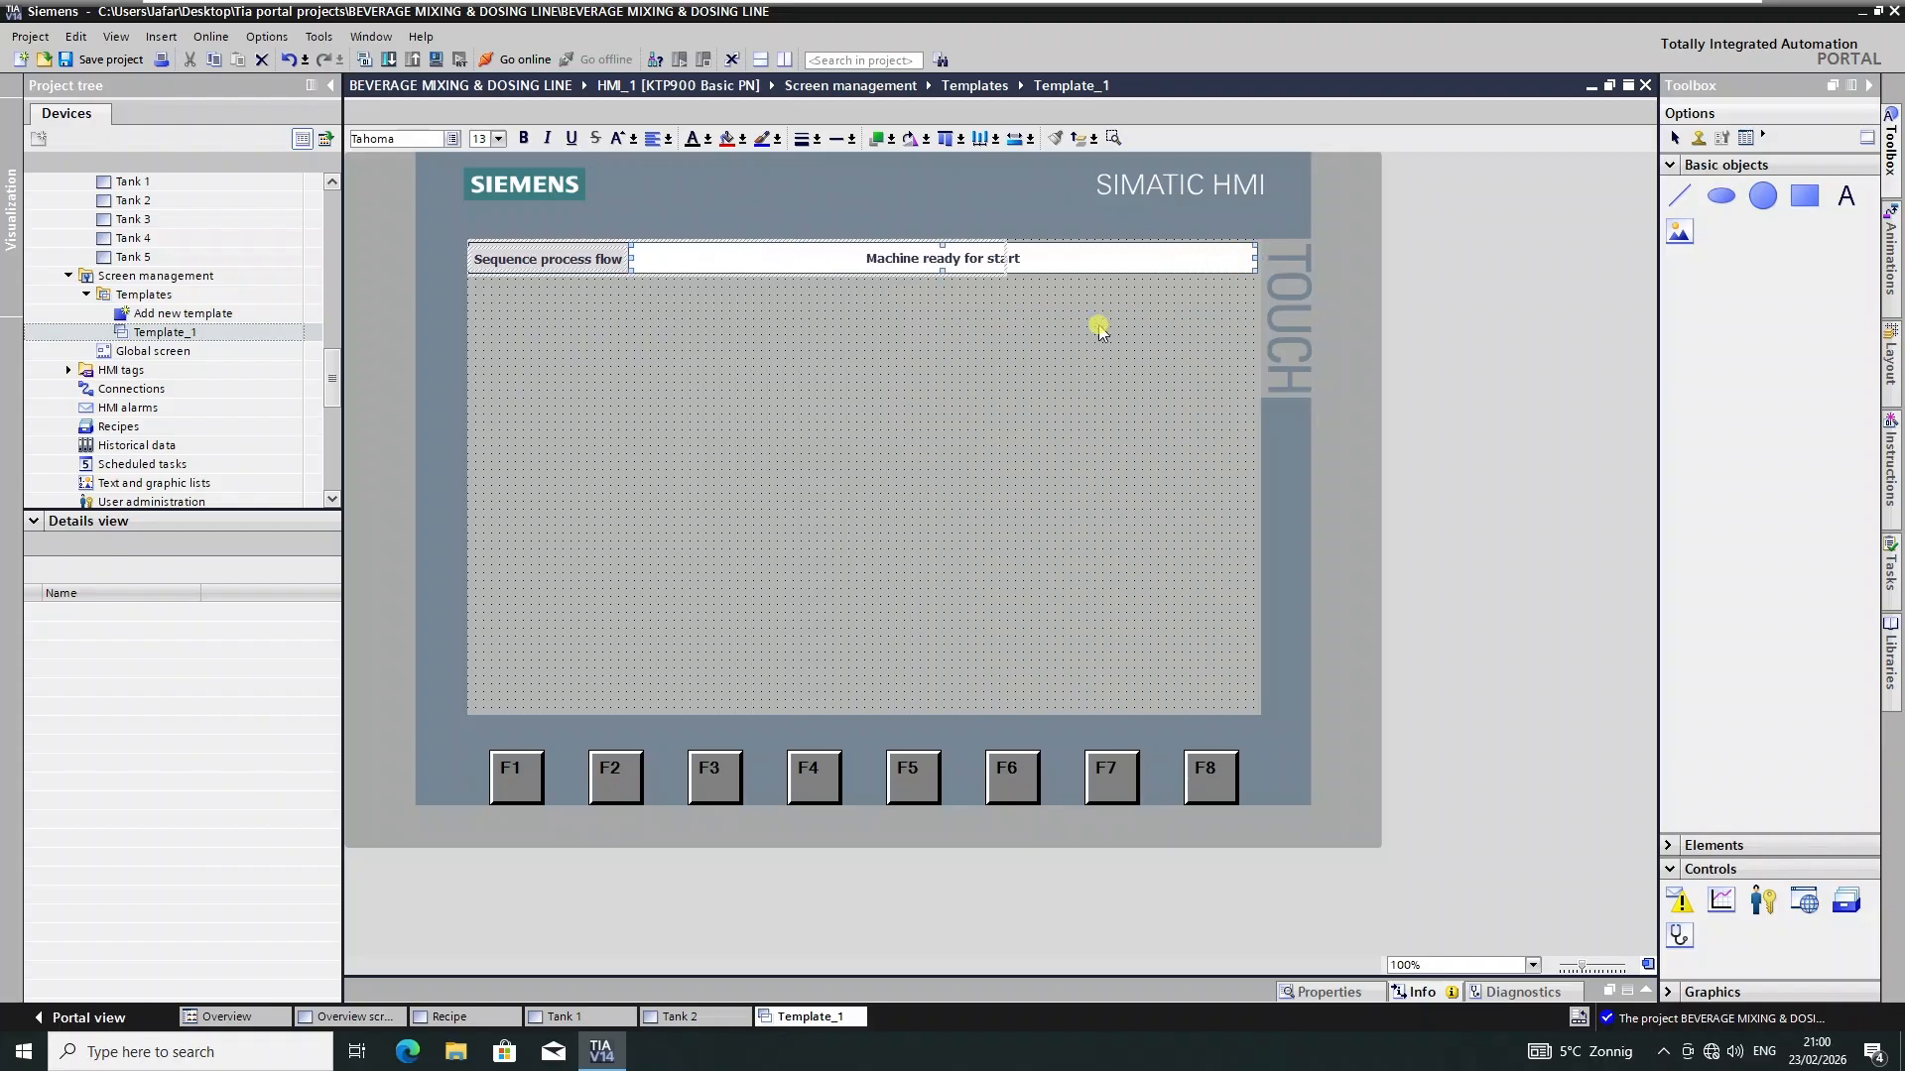
{"action": "left_click", "coordinate": [865, 380]}
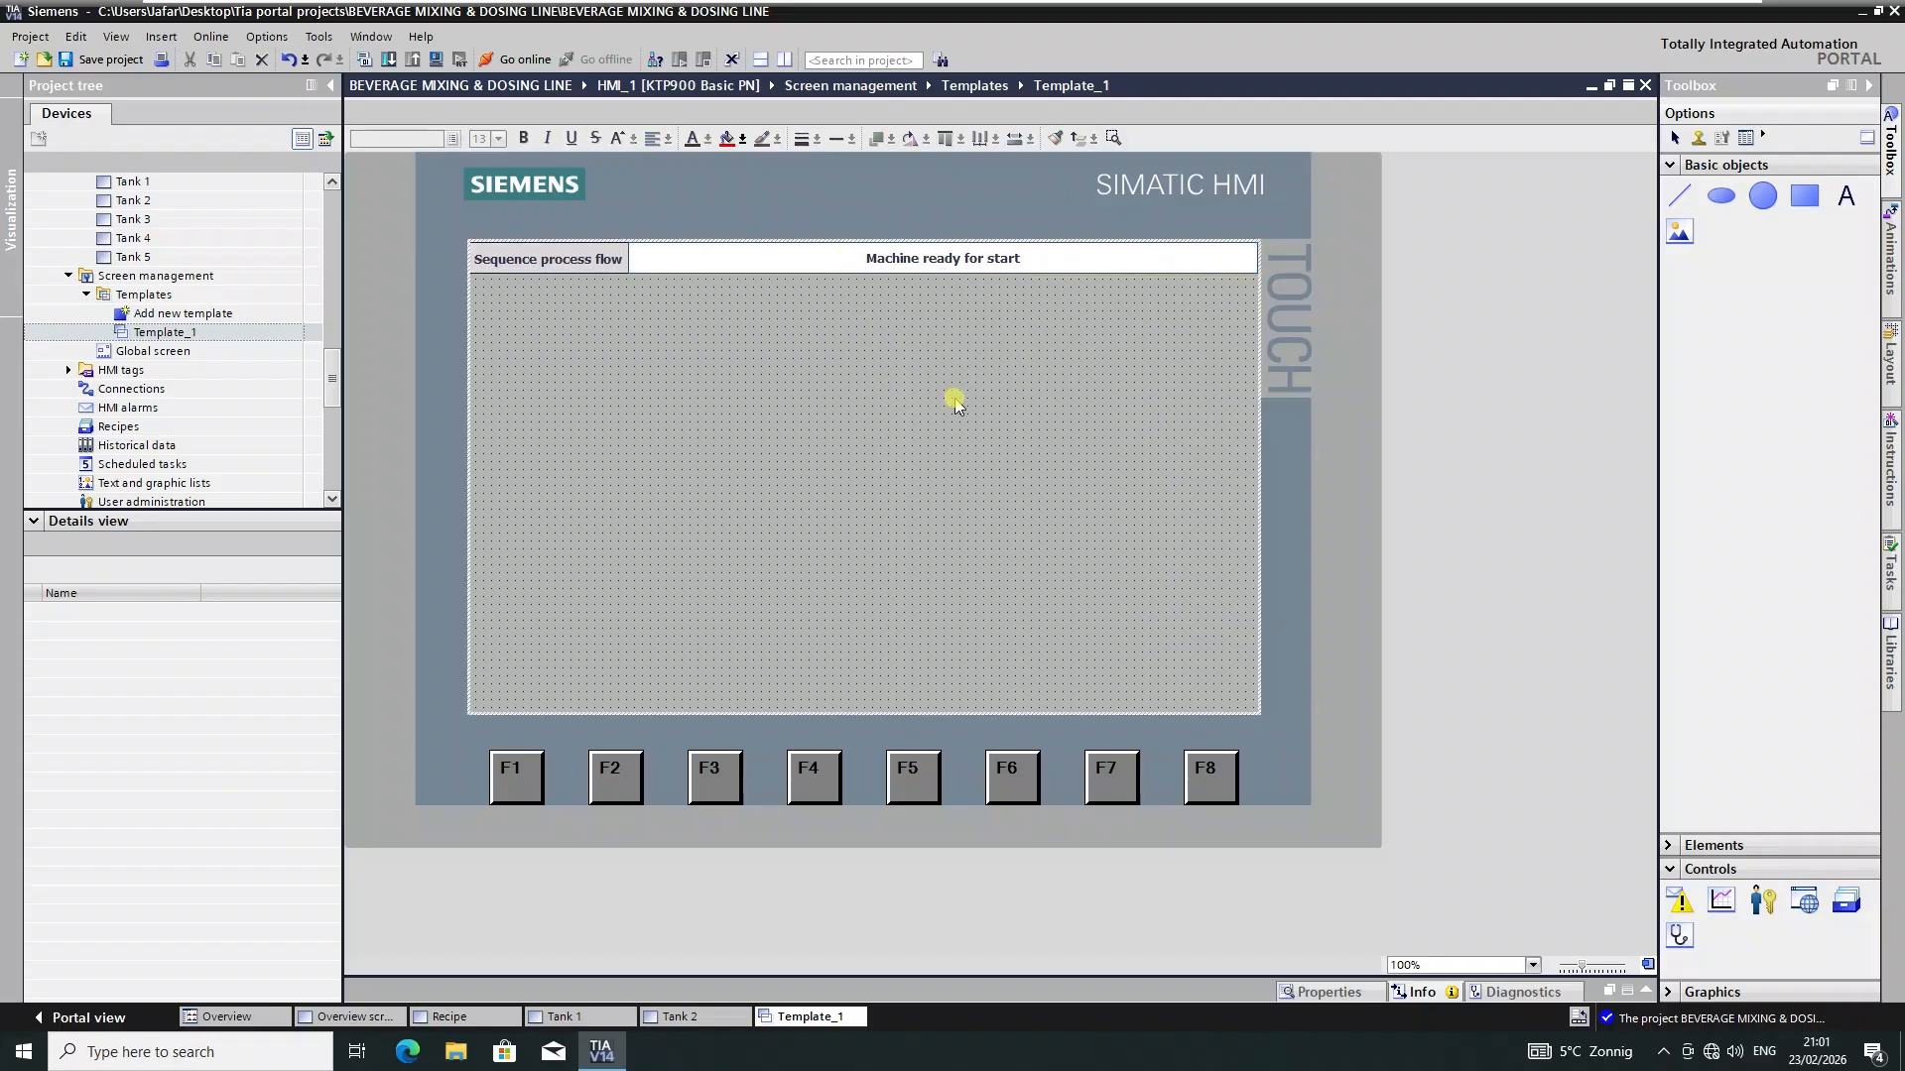
{"action": "left_click", "coordinate": [99, 62]}
- On the Tank 1 screen, shift all objects down together to leave clear space beneath the template's status bar
{"action": "left_click", "coordinate": [196, 315]}
{"action": "scroll", "coordinate": [196, 317], "scroll_direction": "up", "scroll_amount": 3}
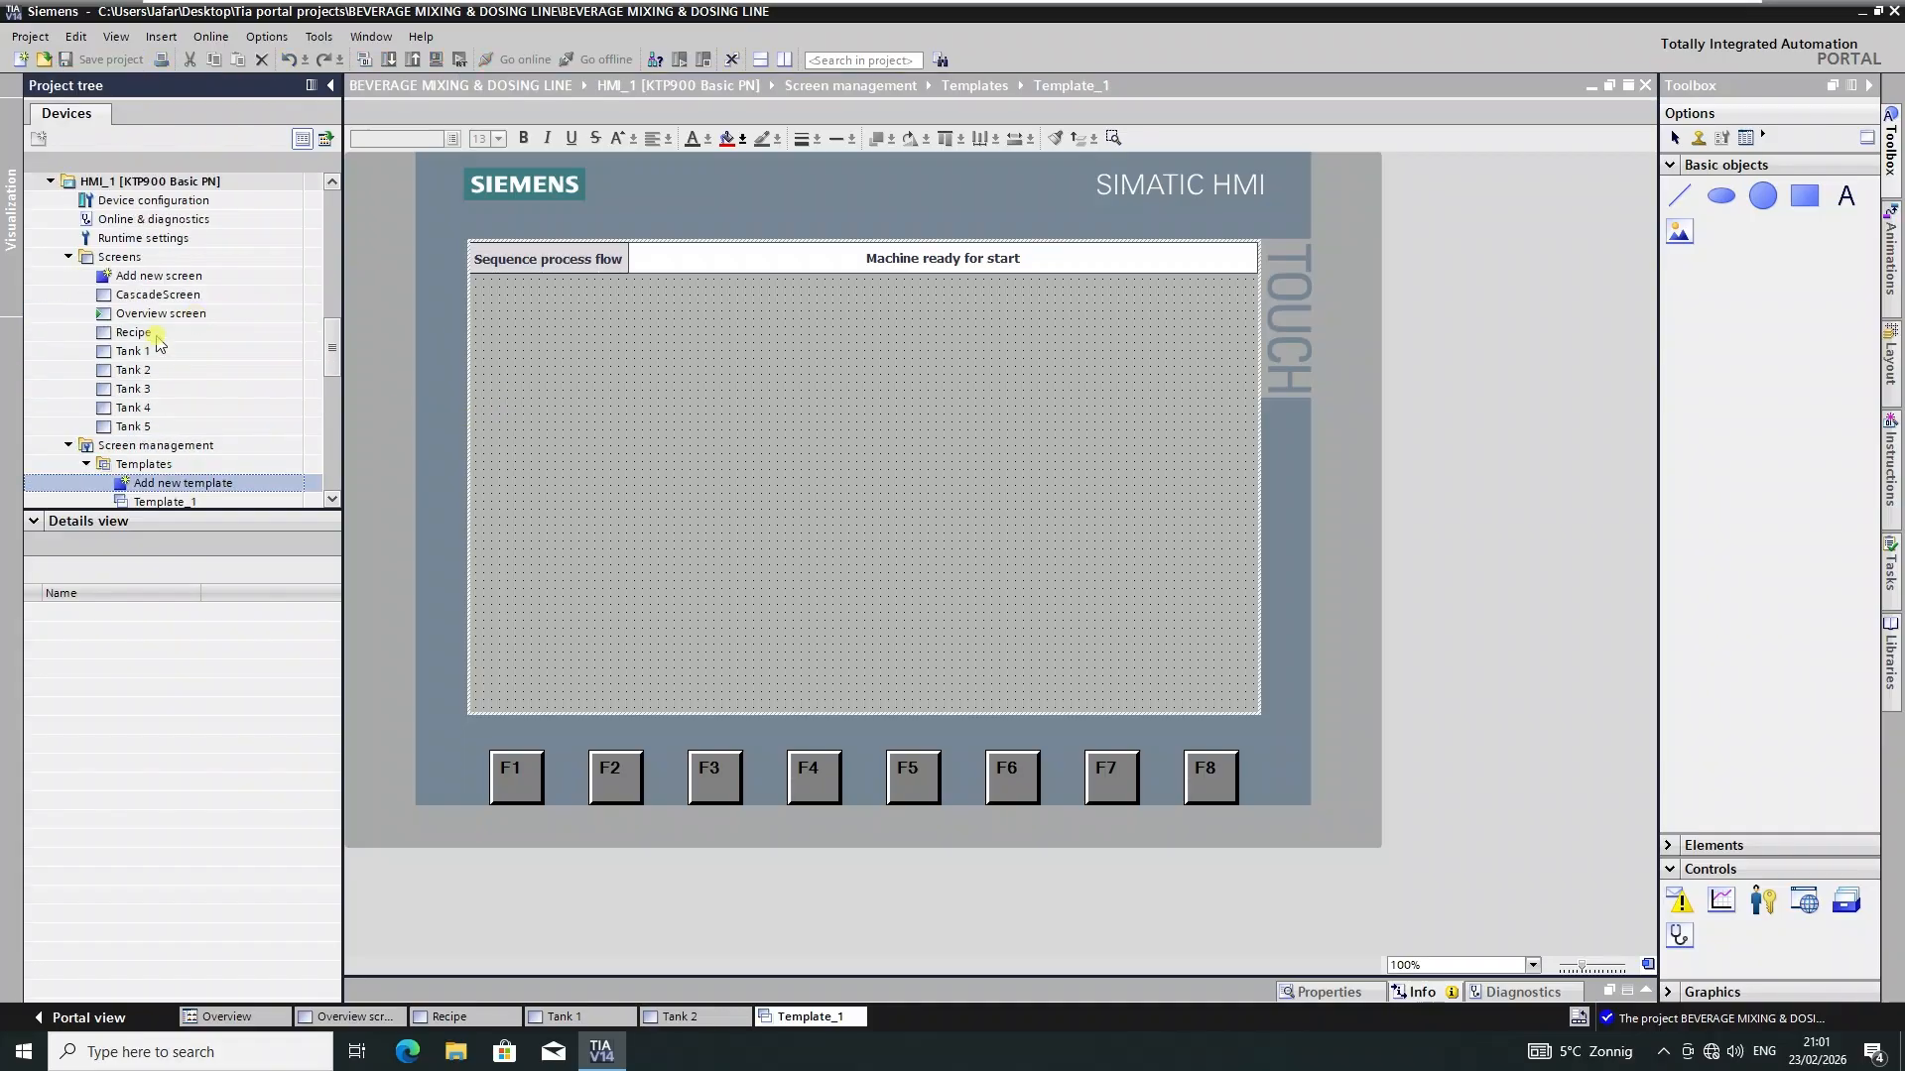
{"action": "double_click", "coordinate": [148, 353]}
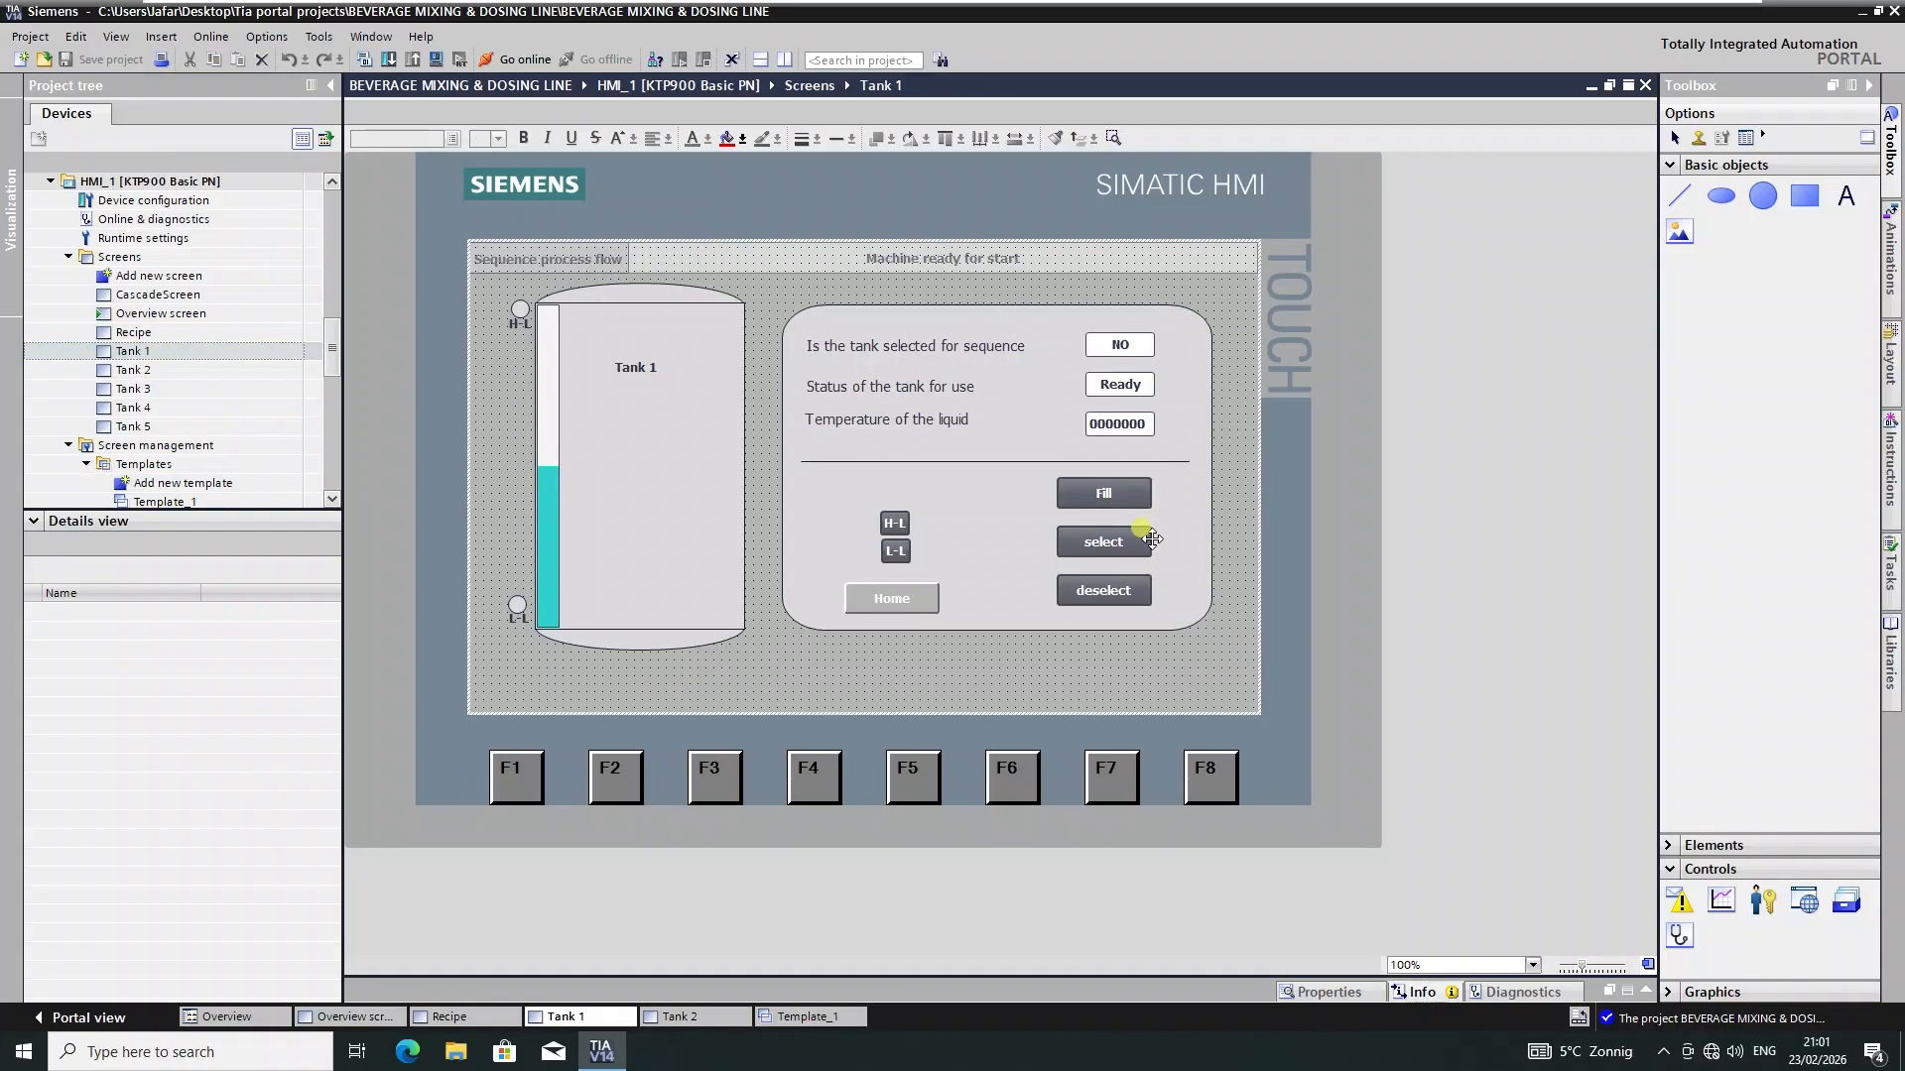
{"action": "key", "text": "ctrl+a"}
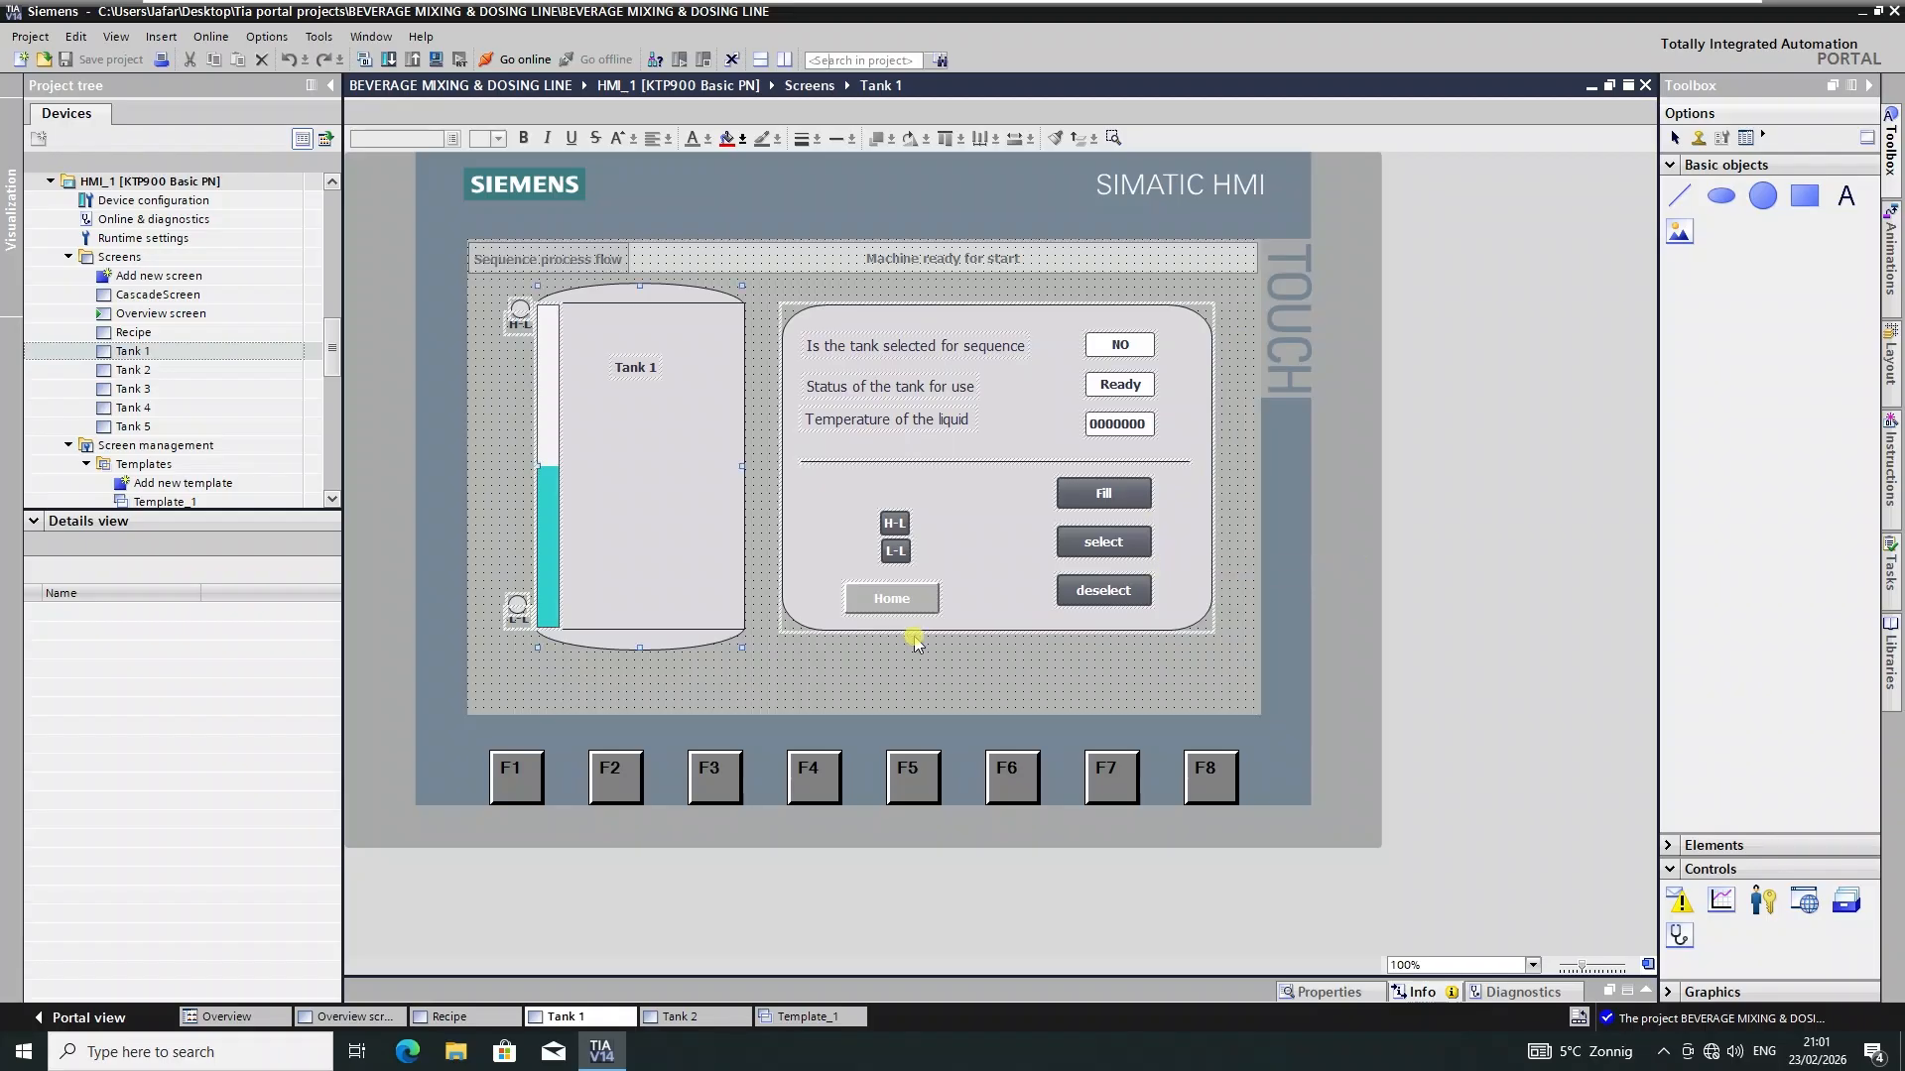
{"action": "key", "text": "Down"}
{"action": "key", "text": "Down"}
{"action": "key", "text": "Down"}
{"action": "key", "text": "Down"}
{"action": "key", "text": "Down"}
{"action": "key", "text": "Down"}
{"action": "key", "text": "Down"}
{"action": "key", "text": "Down"}
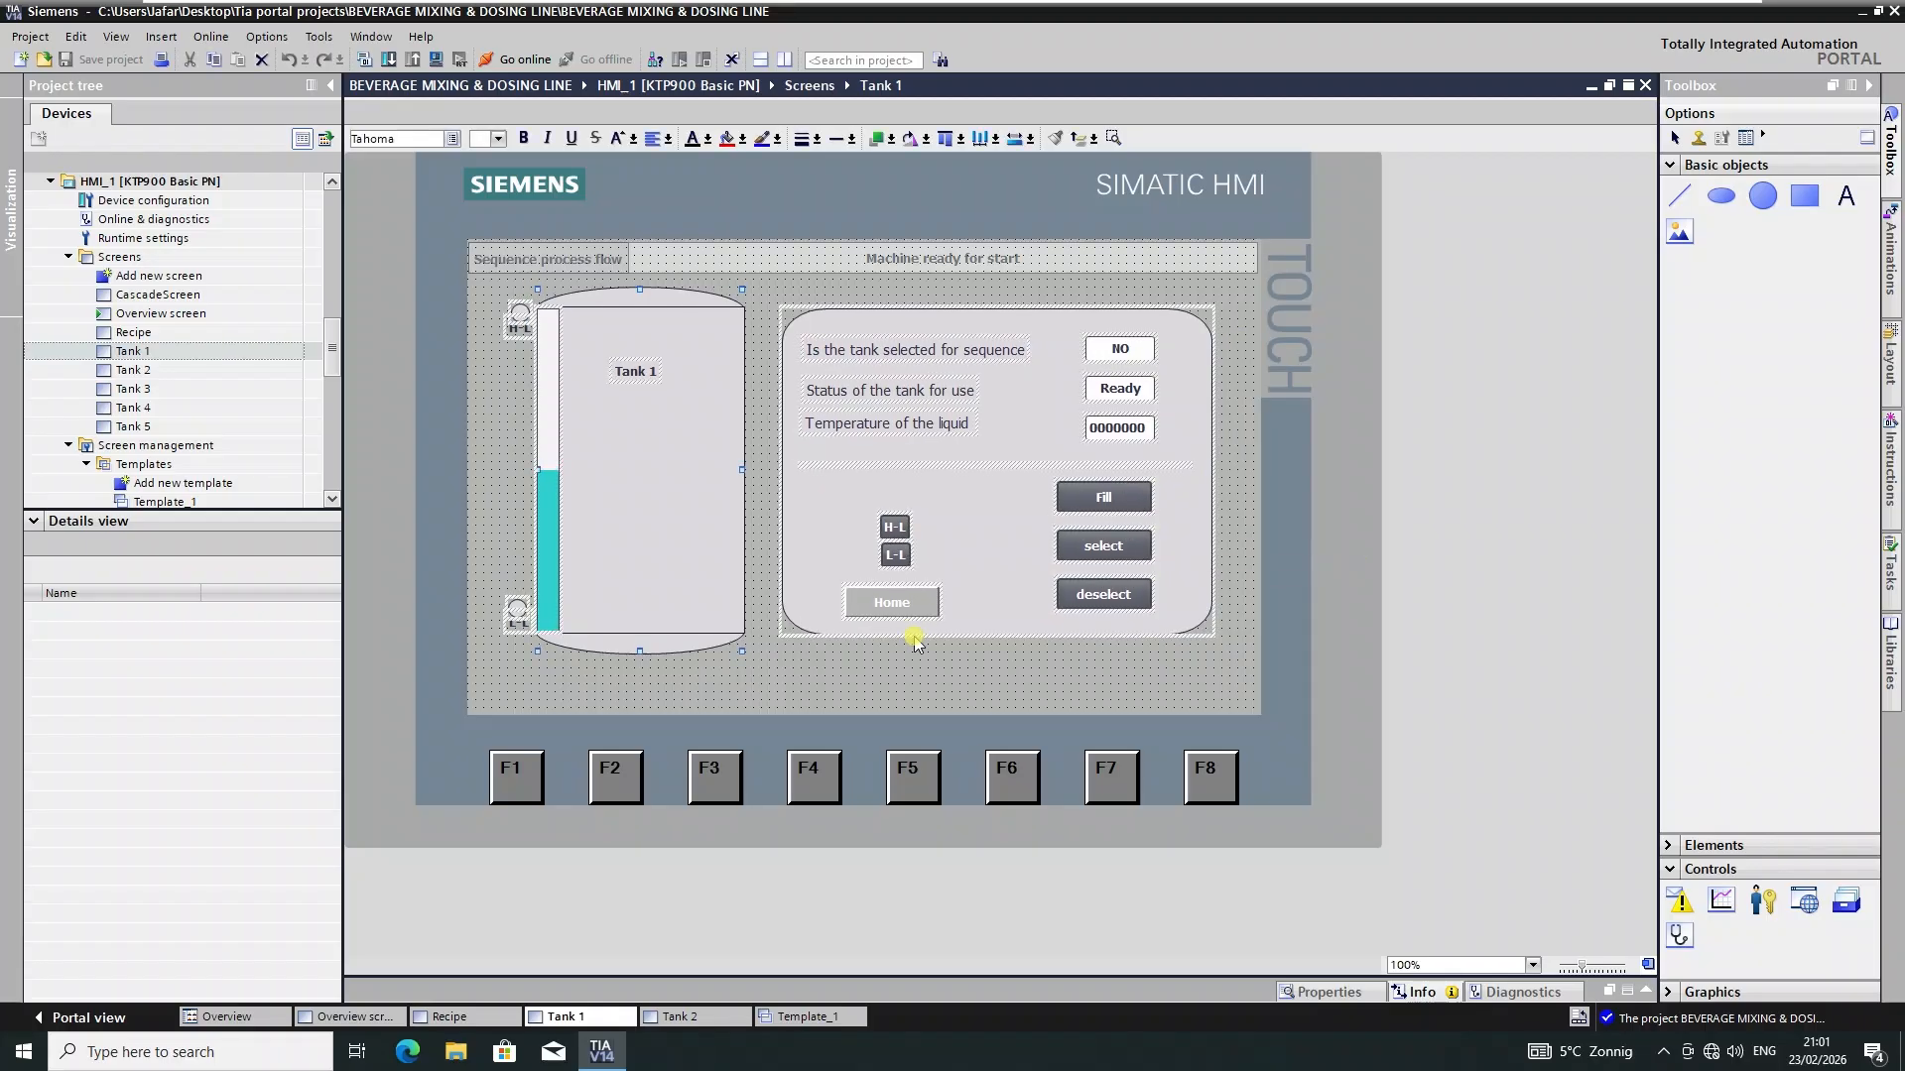
{"action": "key", "text": "Down"}
{"action": "key", "text": "Down"}
{"action": "key", "text": "Down"}
{"action": "key", "text": "Down"}
{"action": "key", "text": "Down"}
{"action": "key", "text": "Down"}
{"action": "key", "text": "Down"}
{"action": "key", "text": "Down"}
{"action": "key", "text": "Down"}
{"action": "key", "text": "Down"}
{"action": "key", "text": "Down"}
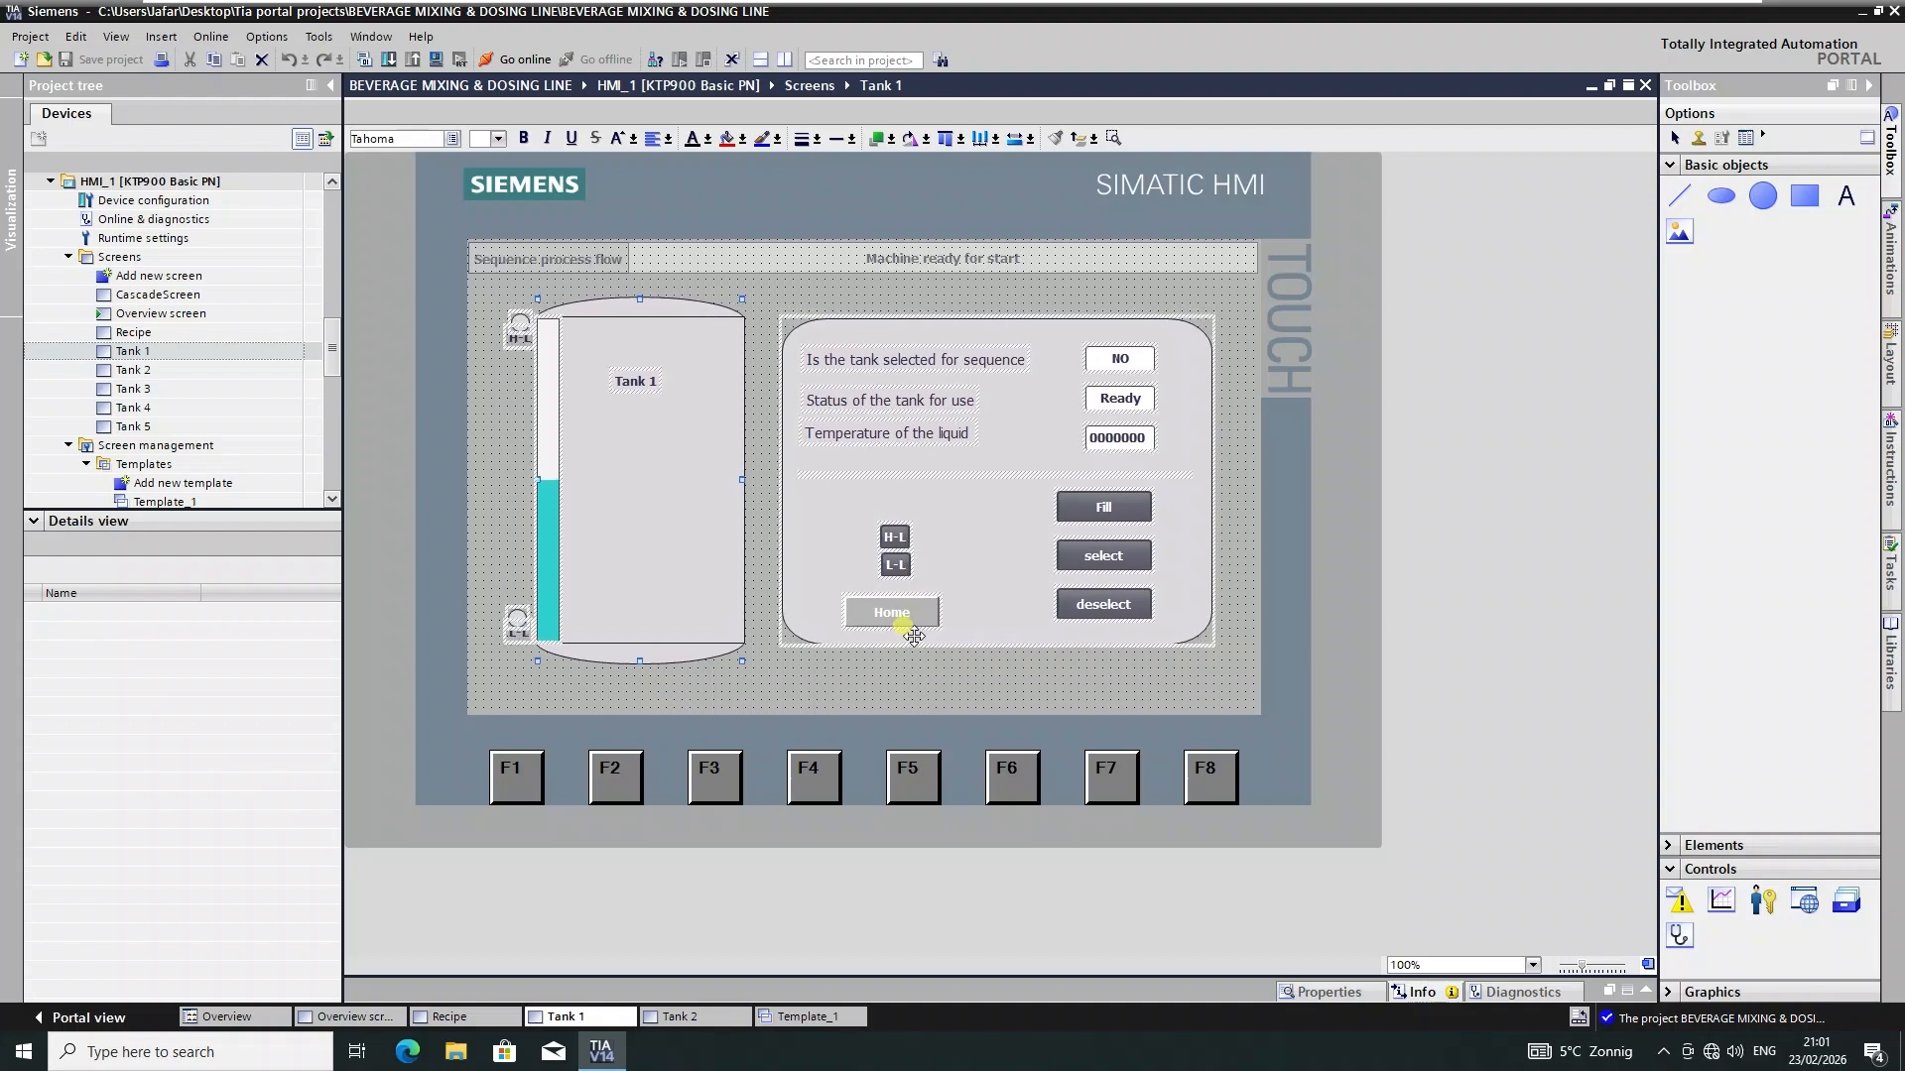
{"action": "key", "text": "Down"}
{"action": "key", "text": "Down"}
{"action": "key", "text": "Down"}
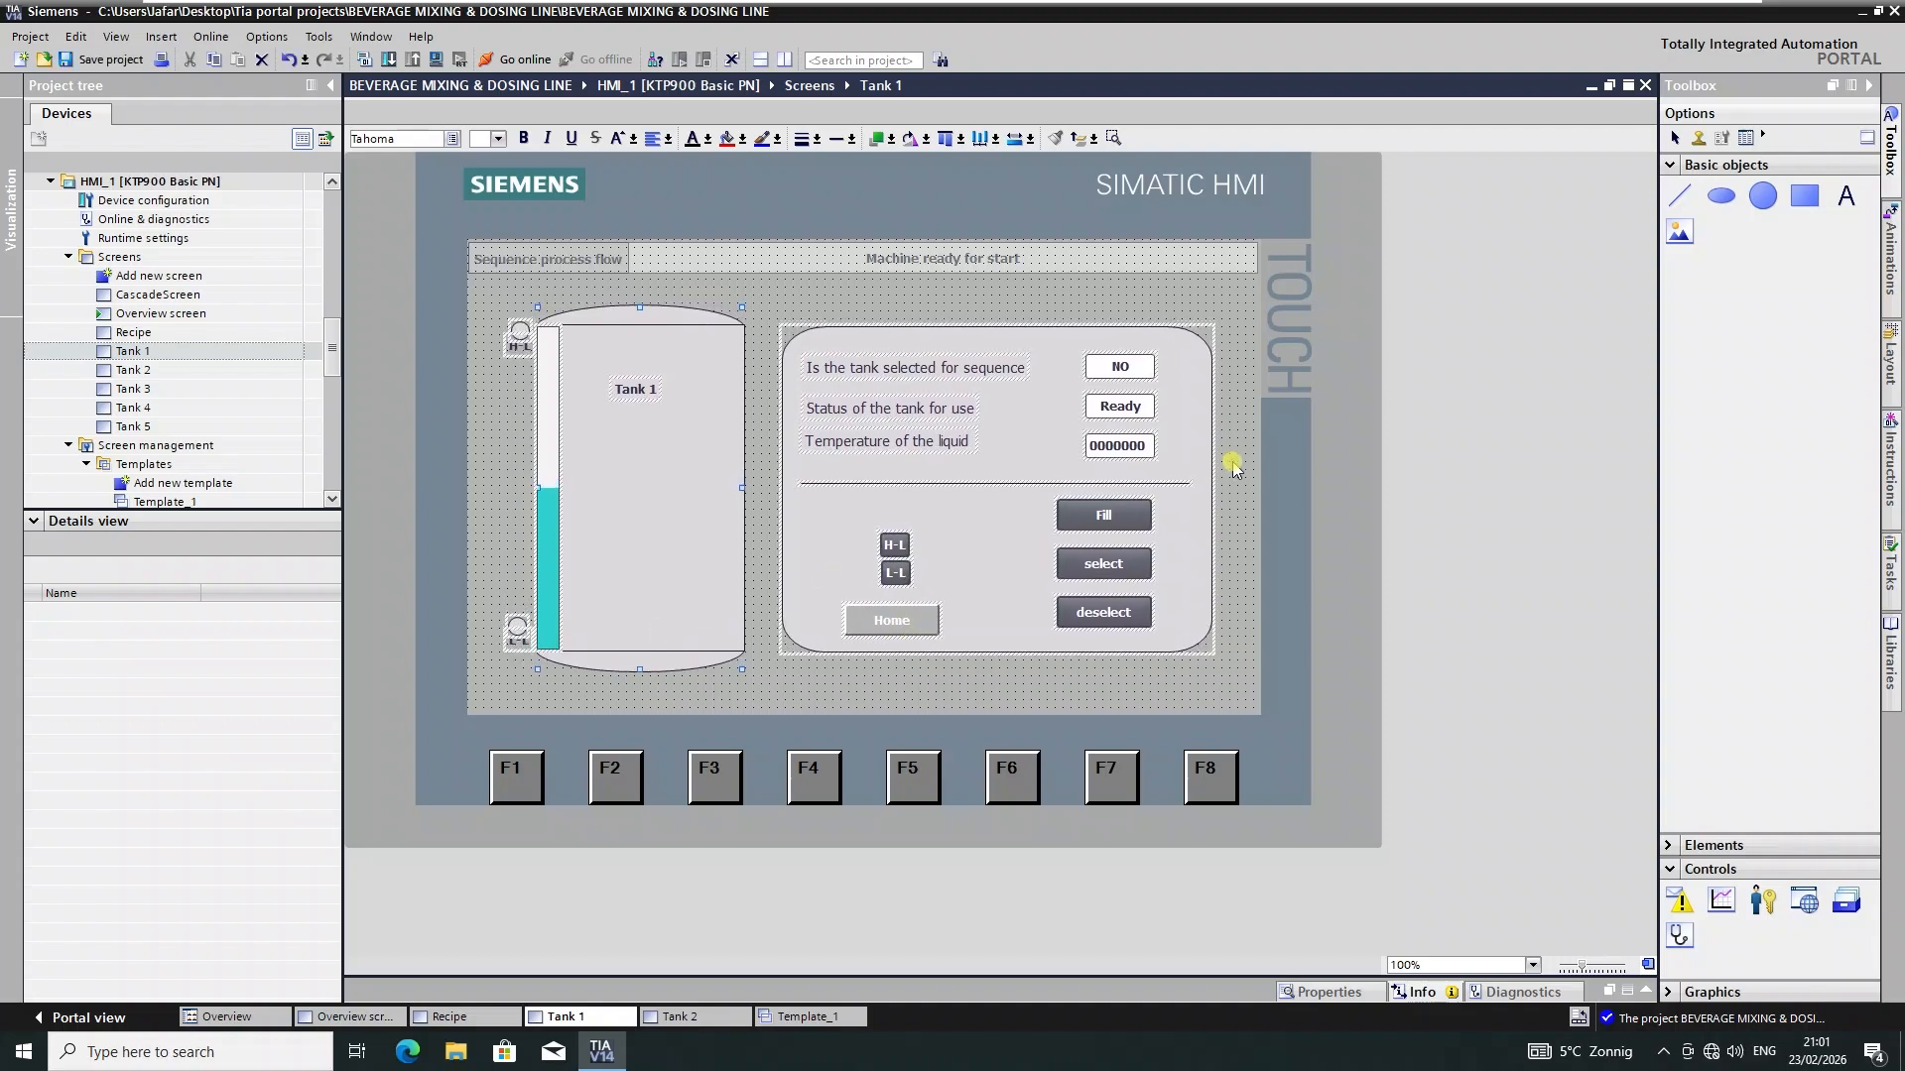
{"action": "left_click", "coordinate": [1242, 444]}
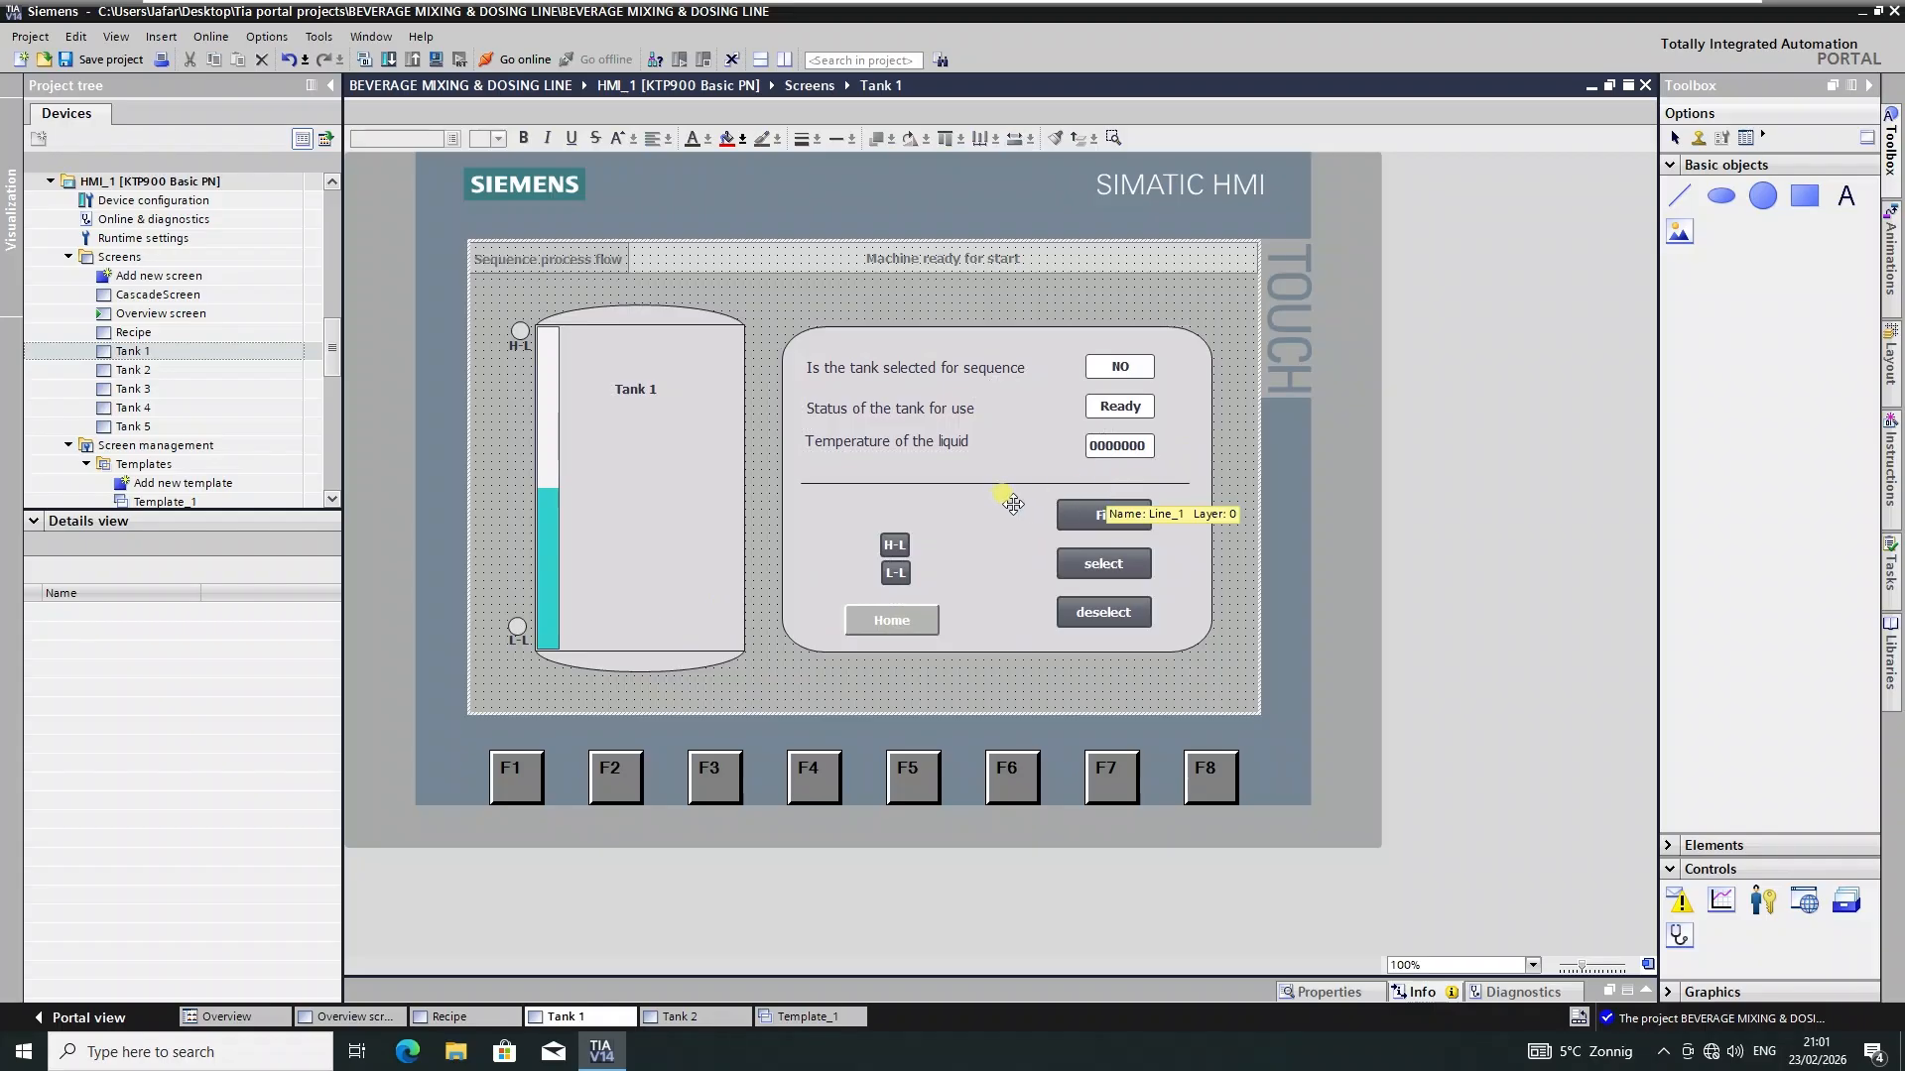
- Save the project and show the members of FB_Tank_1 [DB5] in the details view
{"action": "left_click", "coordinate": [1124, 367]}
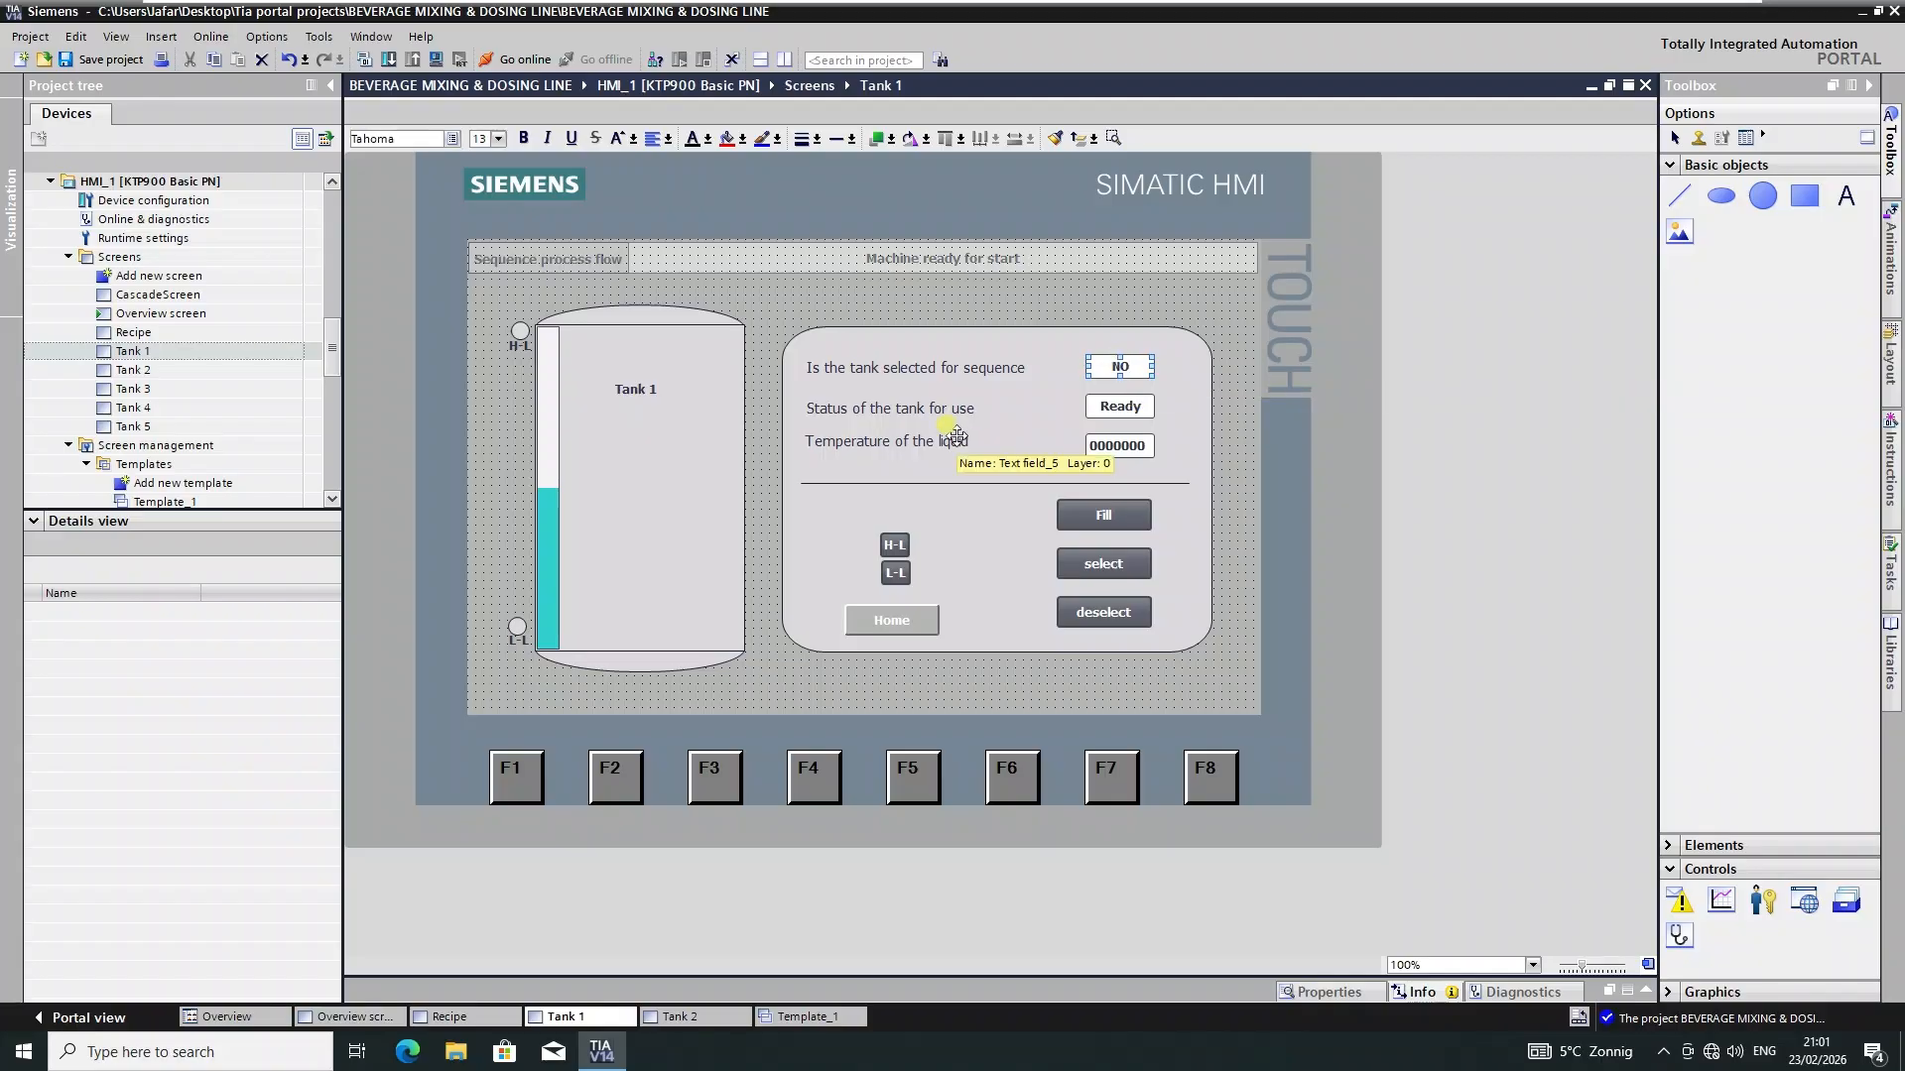
{"action": "left_click", "coordinate": [158, 295]}
{"action": "left_click", "coordinate": [101, 63]}
{"action": "scroll", "coordinate": [205, 338], "scroll_direction": "up", "scroll_amount": 5}
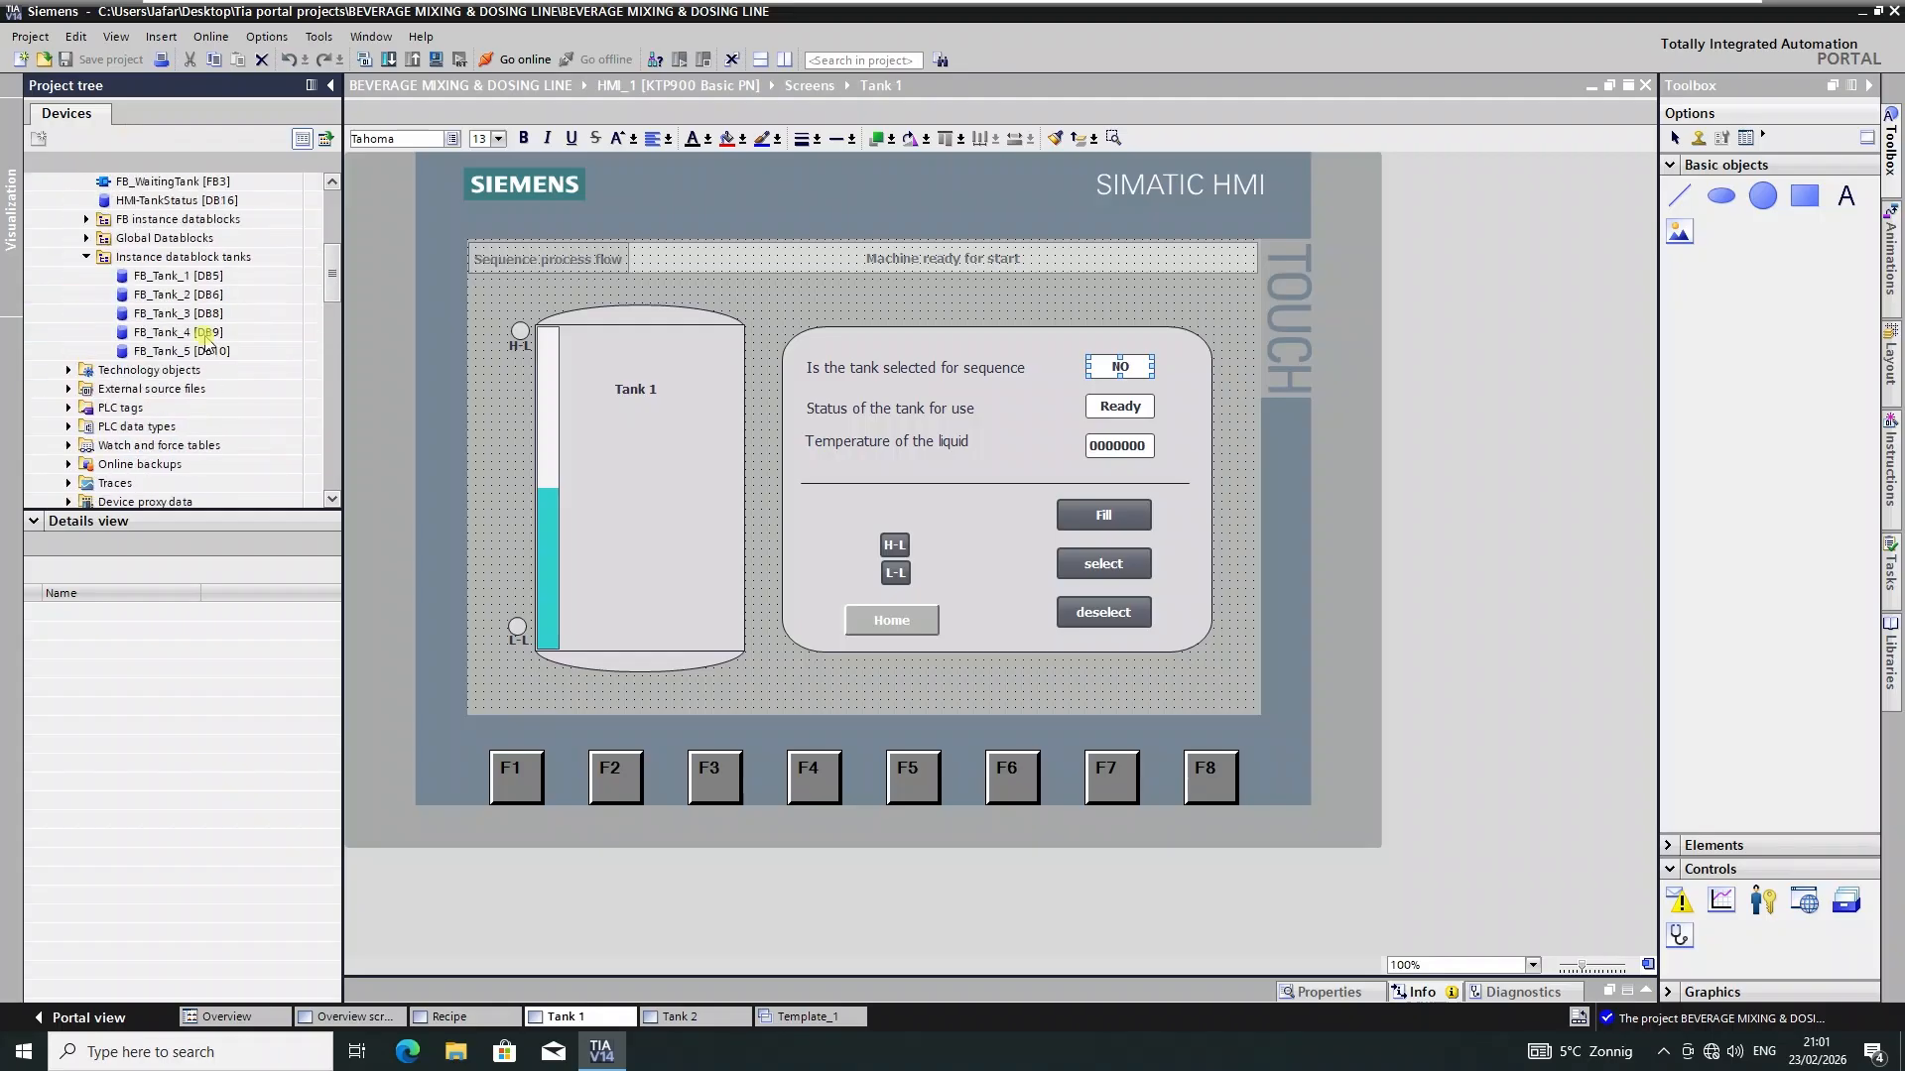
{"action": "left_click", "coordinate": [147, 278]}
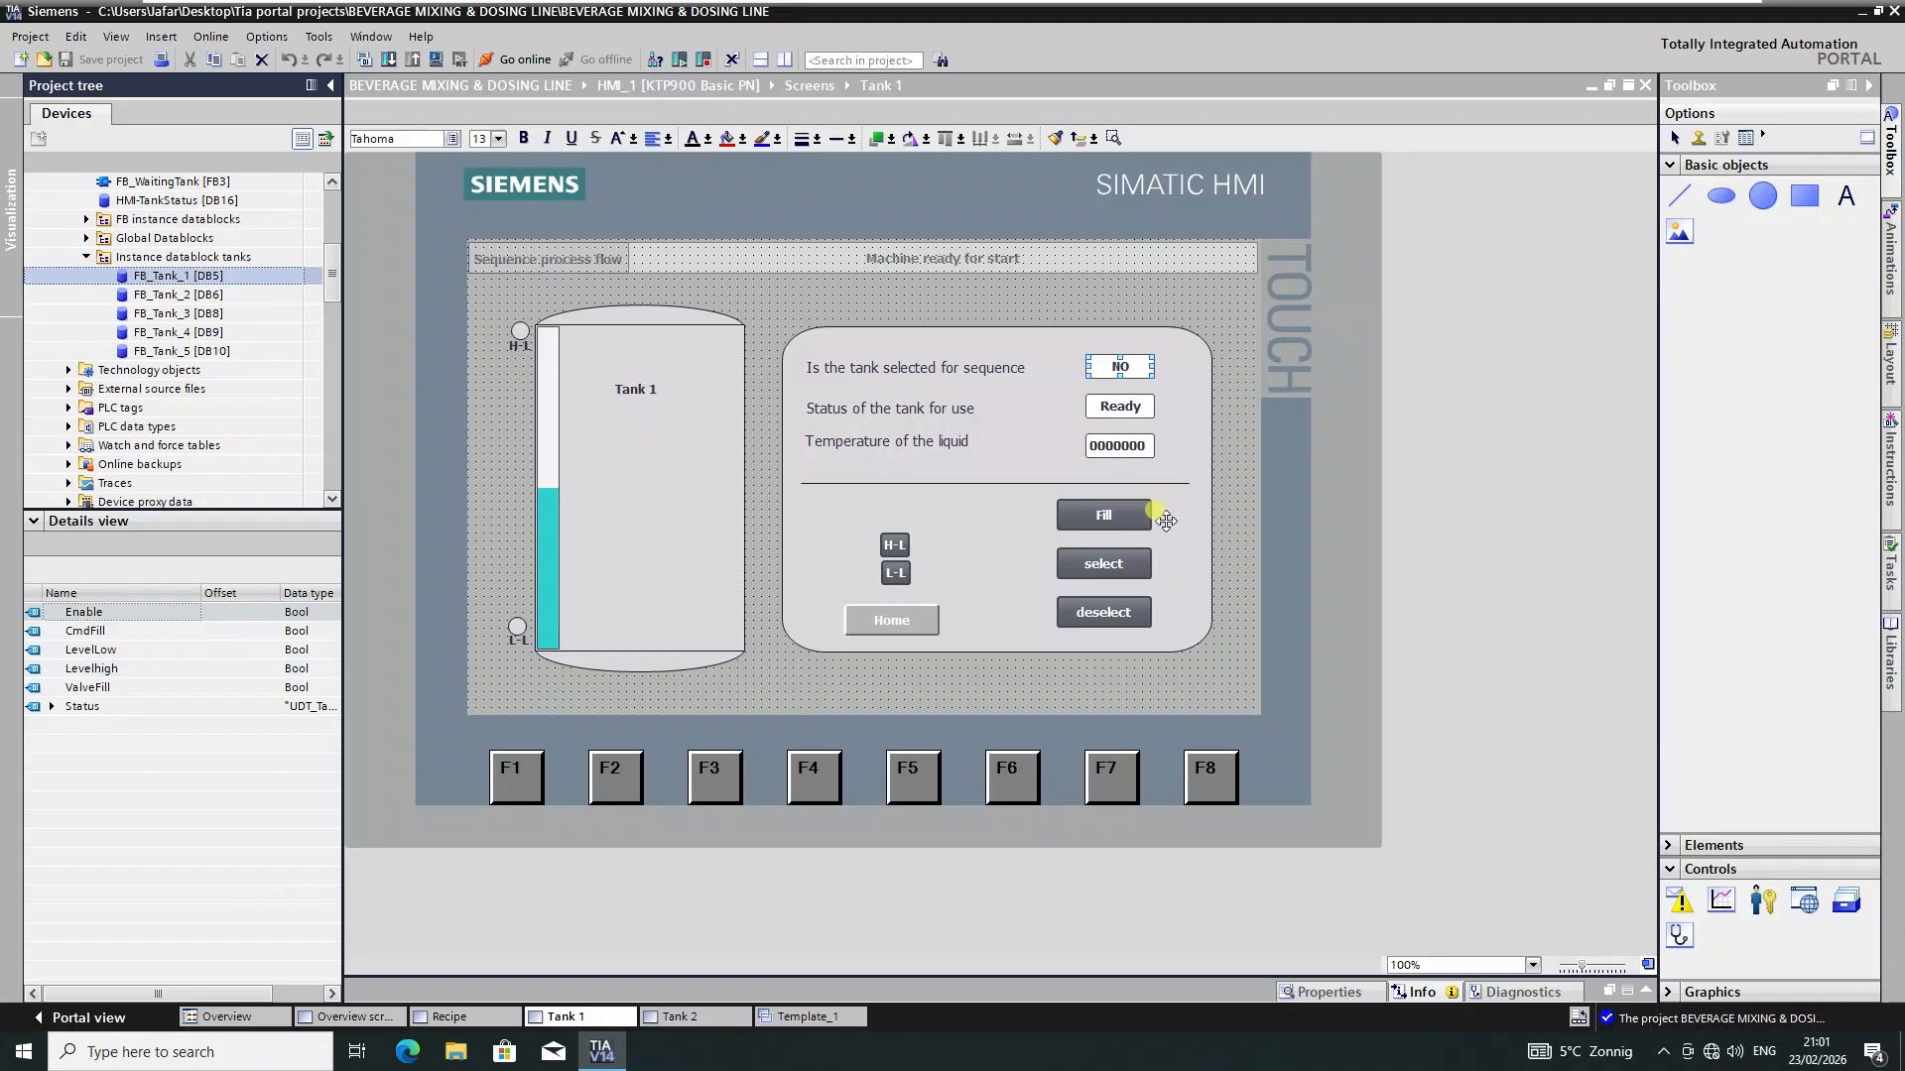
- Shift the "Temperature of the liquid" label and its value field up towards the status row
{"action": "left_click", "coordinate": [1141, 446]}
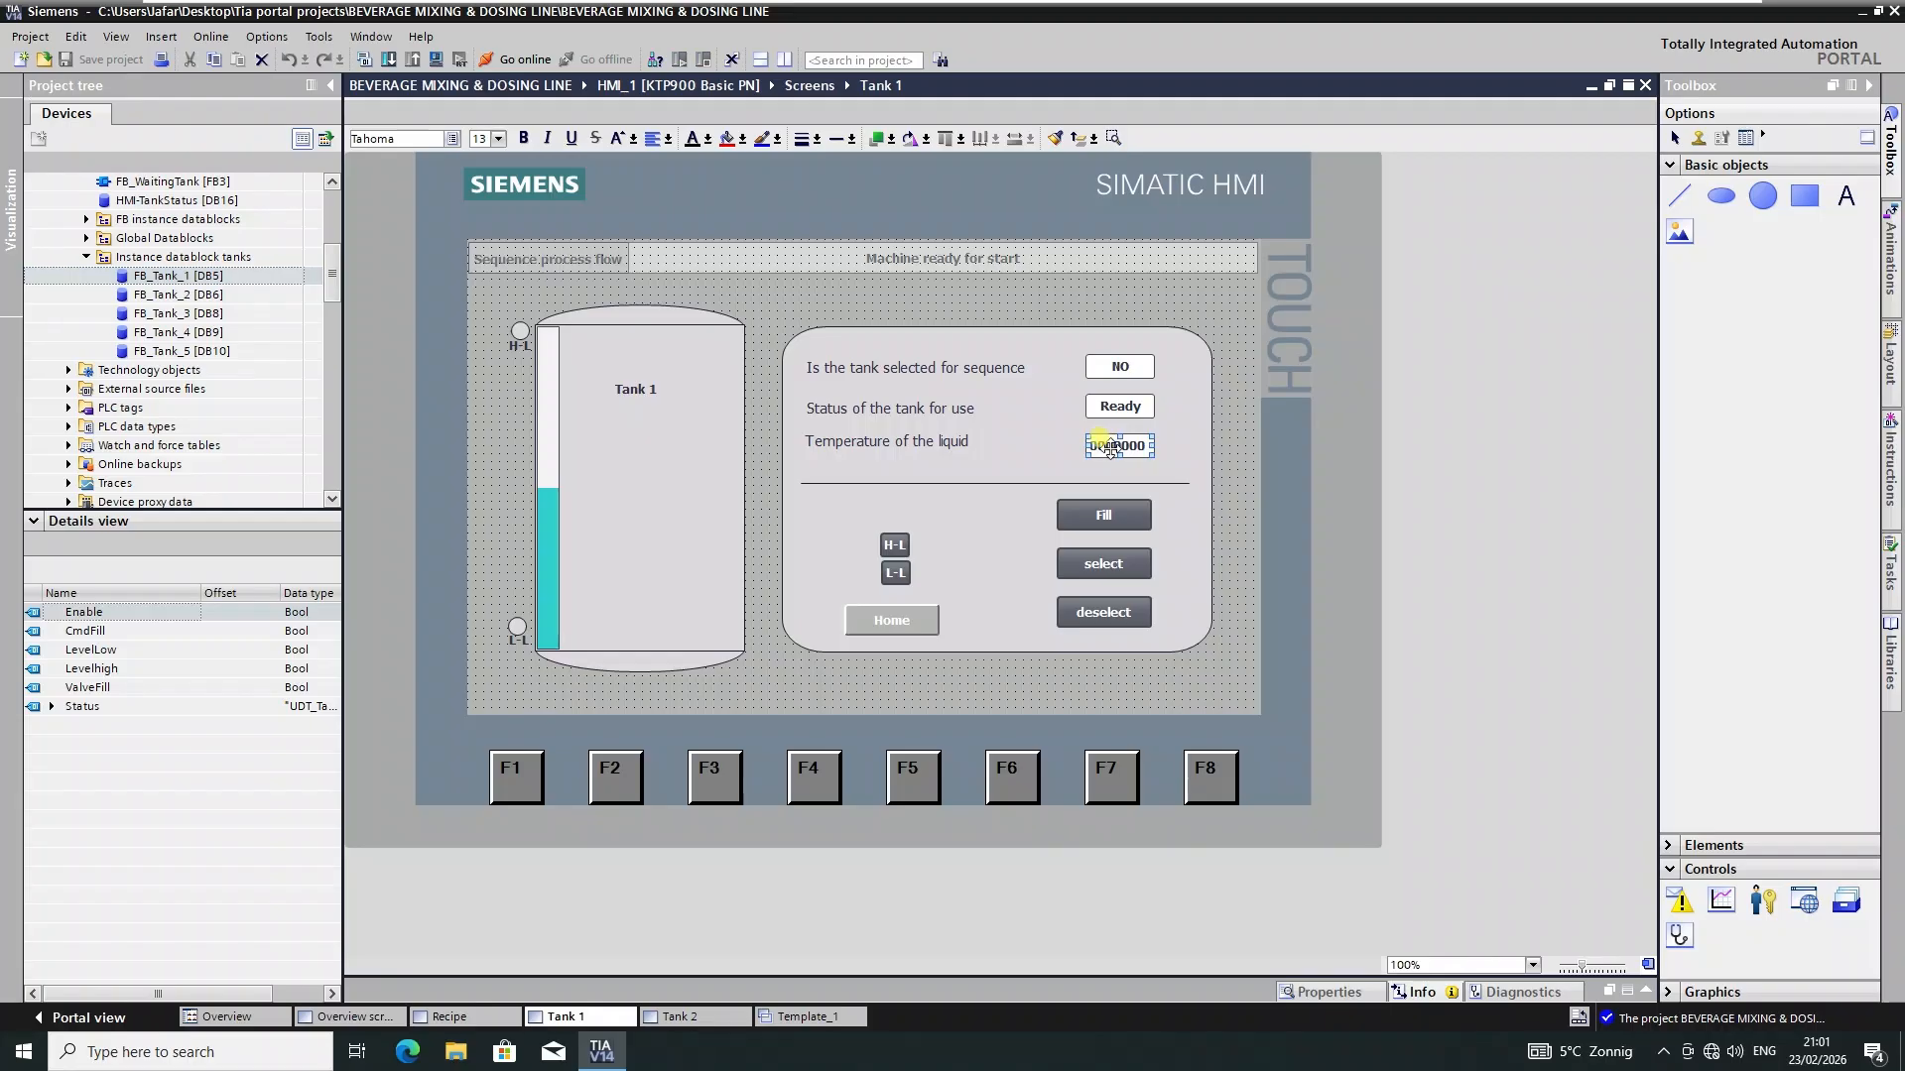
{"action": "left_click", "coordinate": [915, 440], "text": "shift"}
{"action": "key", "text": "Up"}
{"action": "key", "text": "Up"}
{"action": "key", "text": "Up"}
{"action": "key", "text": "Up"}
{"action": "key", "text": "Up"}
{"action": "key", "text": "Up"}
{"action": "key", "text": "Up"}
{"action": "key", "text": "Up"}
{"action": "key", "text": "Up"}
{"action": "key", "text": "Up"}
{"action": "key", "text": "Up"}
{"action": "key", "text": "Up"}
{"action": "key", "text": "Up"}
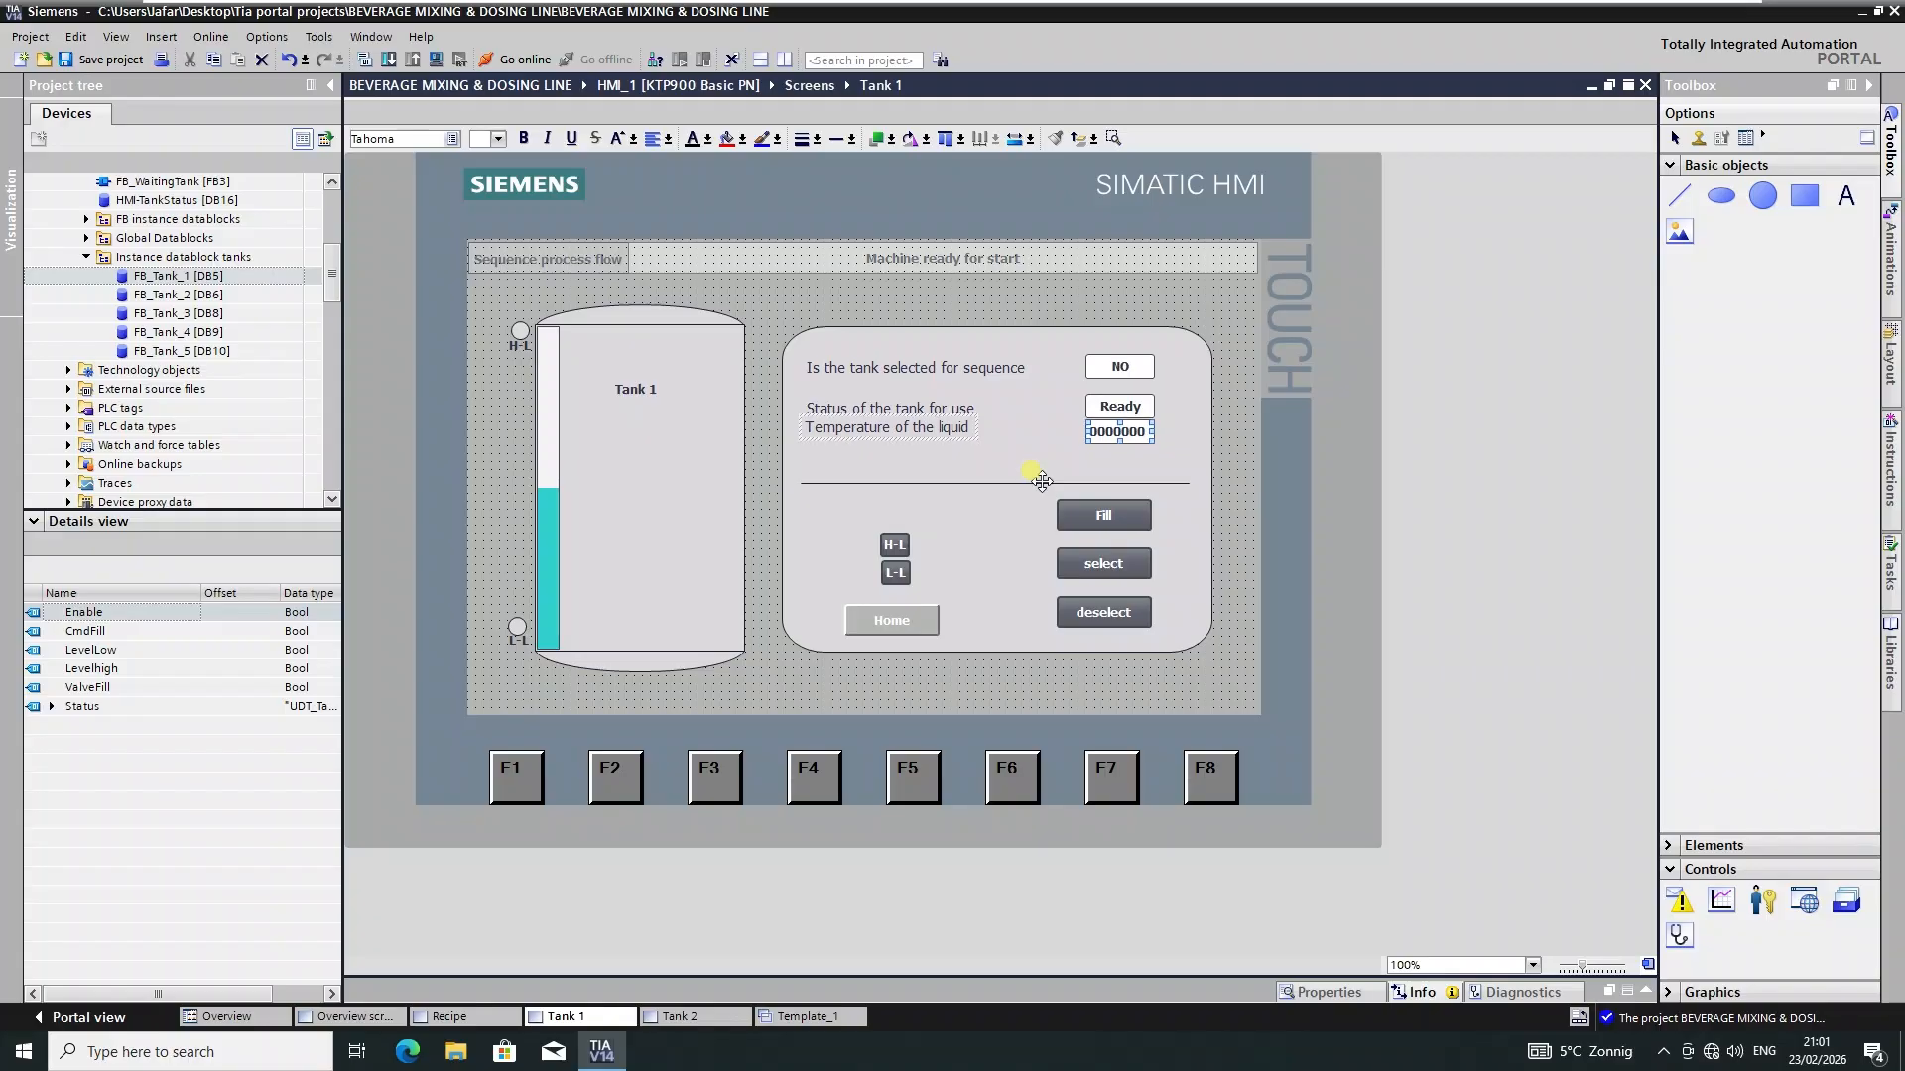
{"action": "left_click", "coordinate": [1177, 468]}
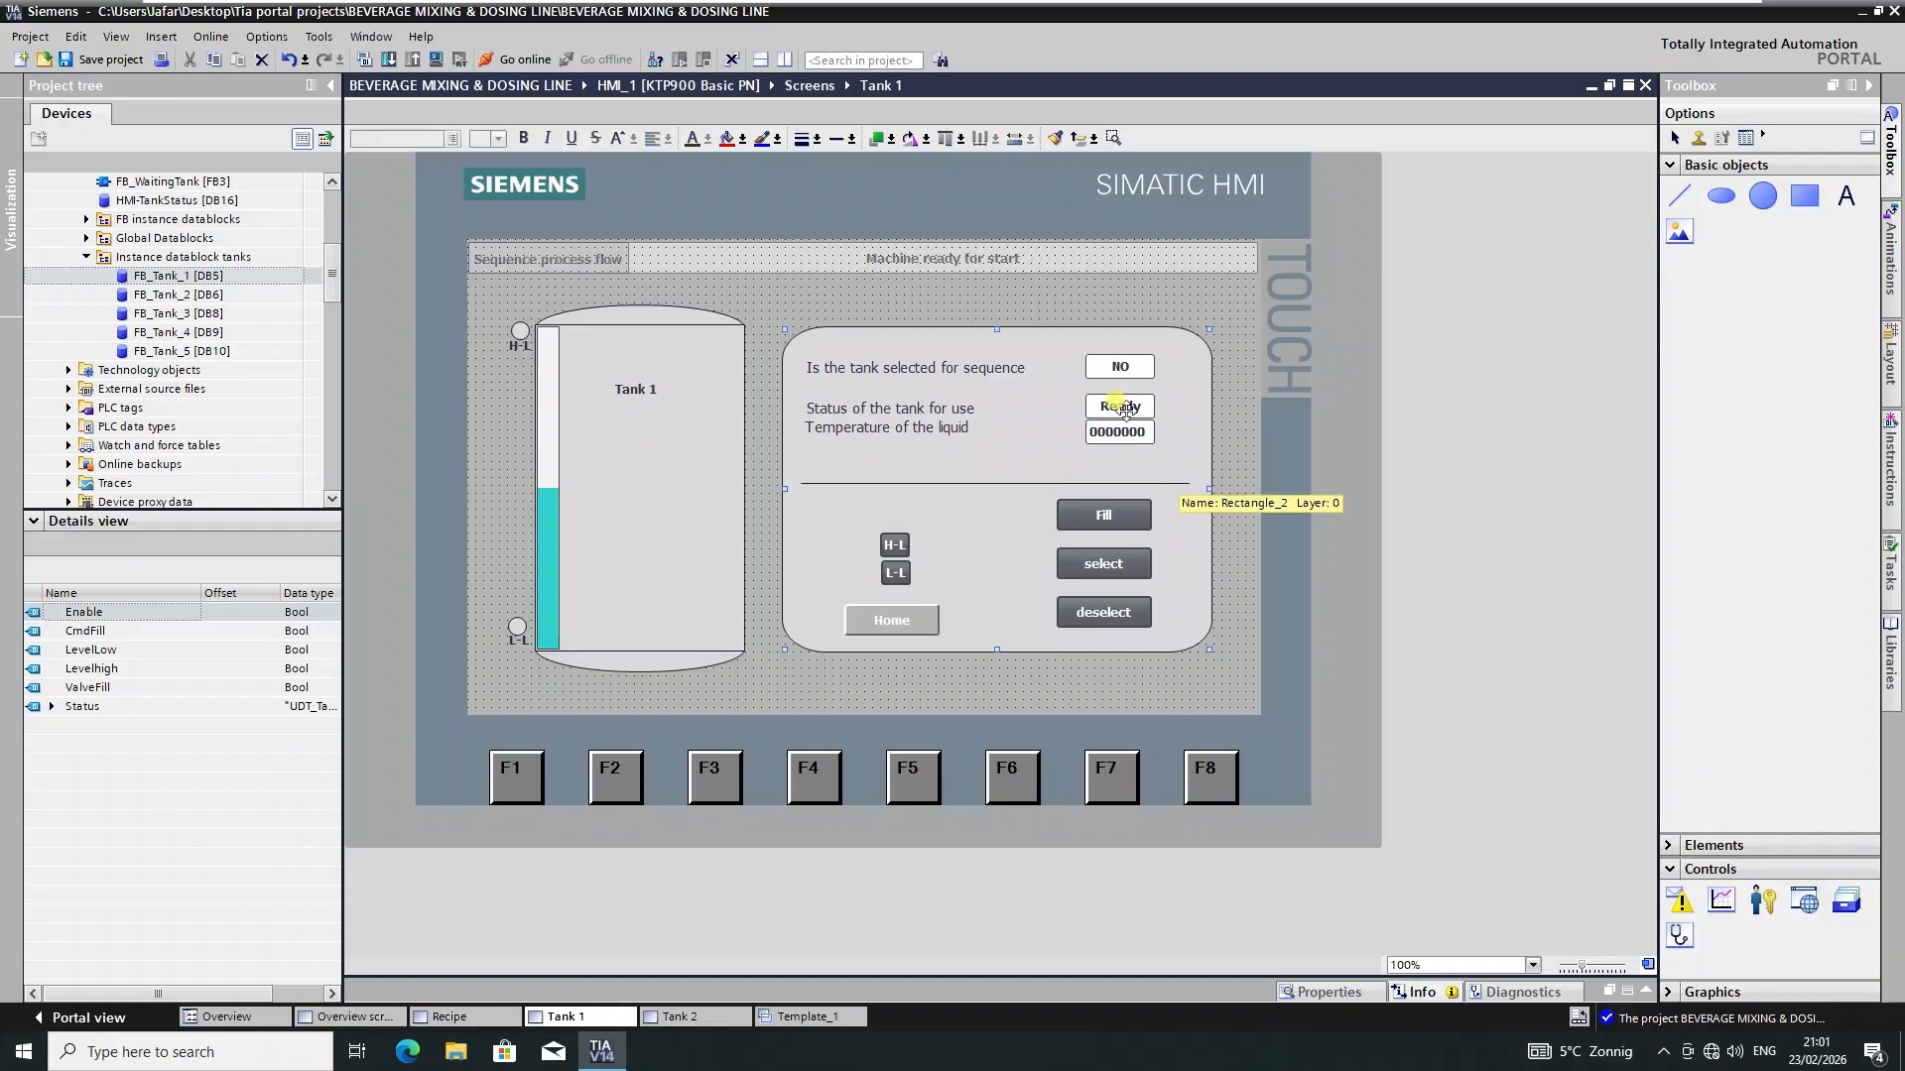
- Delete the temperature value field and the "Temperature of the liquid" label from the Tank 1 screen
{"action": "left_click", "coordinate": [1121, 432]}
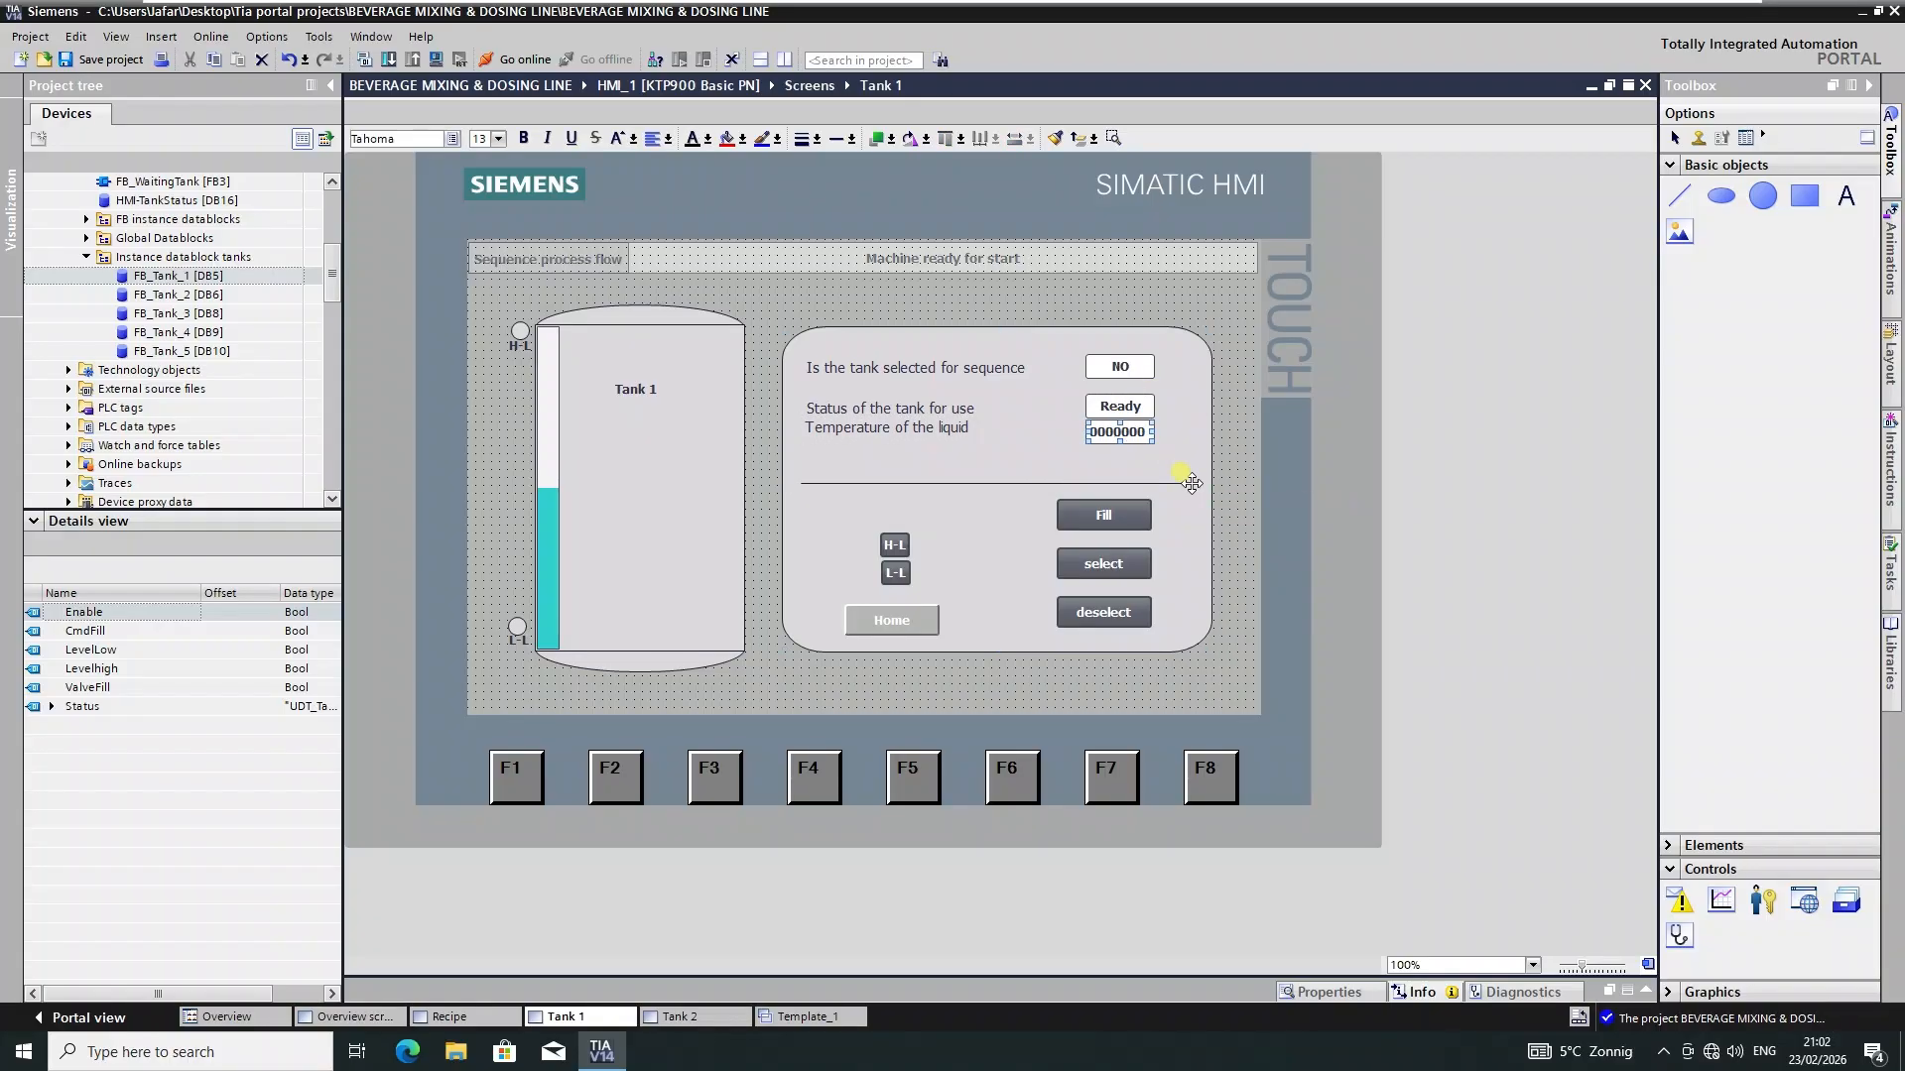
{"action": "key", "text": "Delete"}
{"action": "left_click", "coordinate": [928, 428]}
{"action": "key", "text": "Delete"}
- Move the "Status of the tank for use" label and its Ready field up, closer to the tank selection row
{"action": "left_click", "coordinate": [955, 415]}
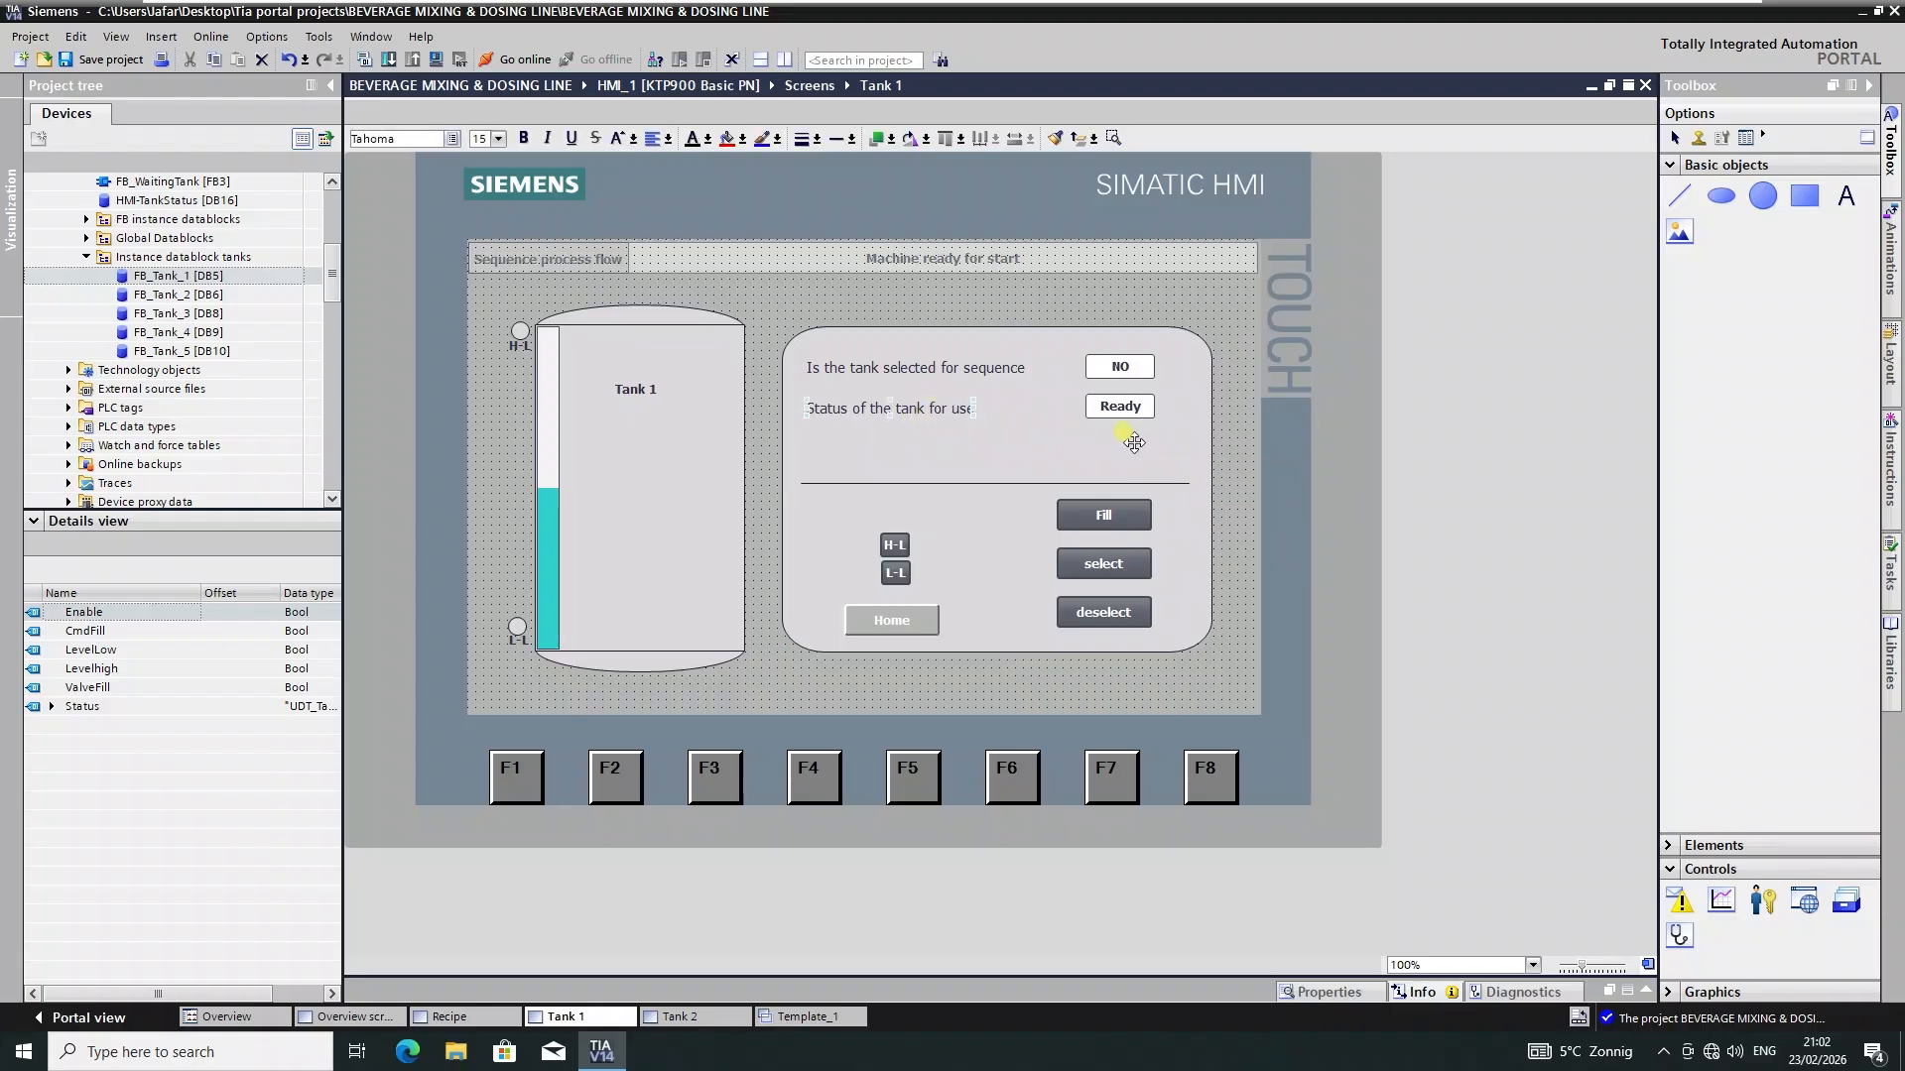
{"action": "left_click", "coordinate": [1123, 407], "text": "ctrl"}
{"action": "key", "text": "Up"}
{"action": "key", "text": "Up"}
{"action": "key", "text": "Up"}
{"action": "key", "text": "Up"}
{"action": "key", "text": "Up"}
{"action": "key", "text": "Up"}
{"action": "key", "text": "Up"}
{"action": "key", "text": "Up"}
{"action": "key", "text": "Up"}
{"action": "key", "text": "Up"}
{"action": "key", "text": "Up"}
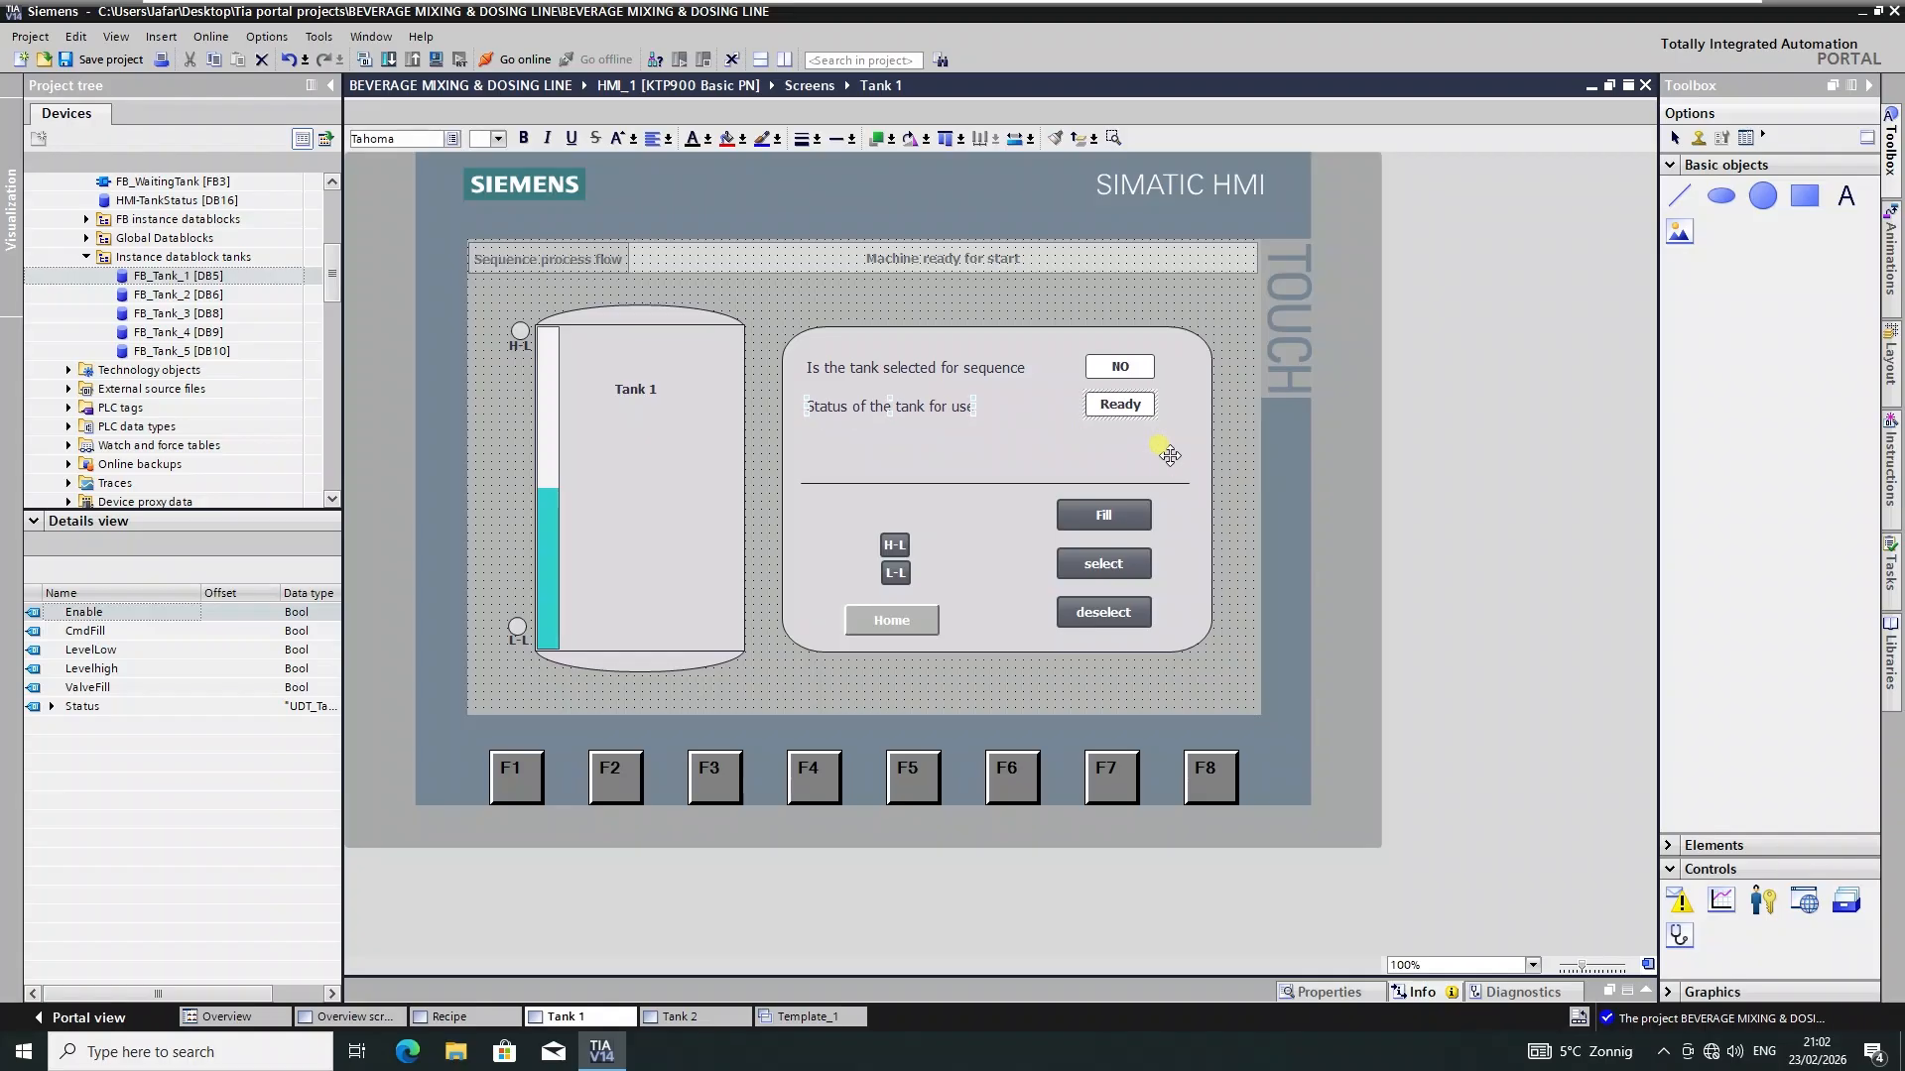
{"action": "left_click", "coordinate": [1170, 456]}
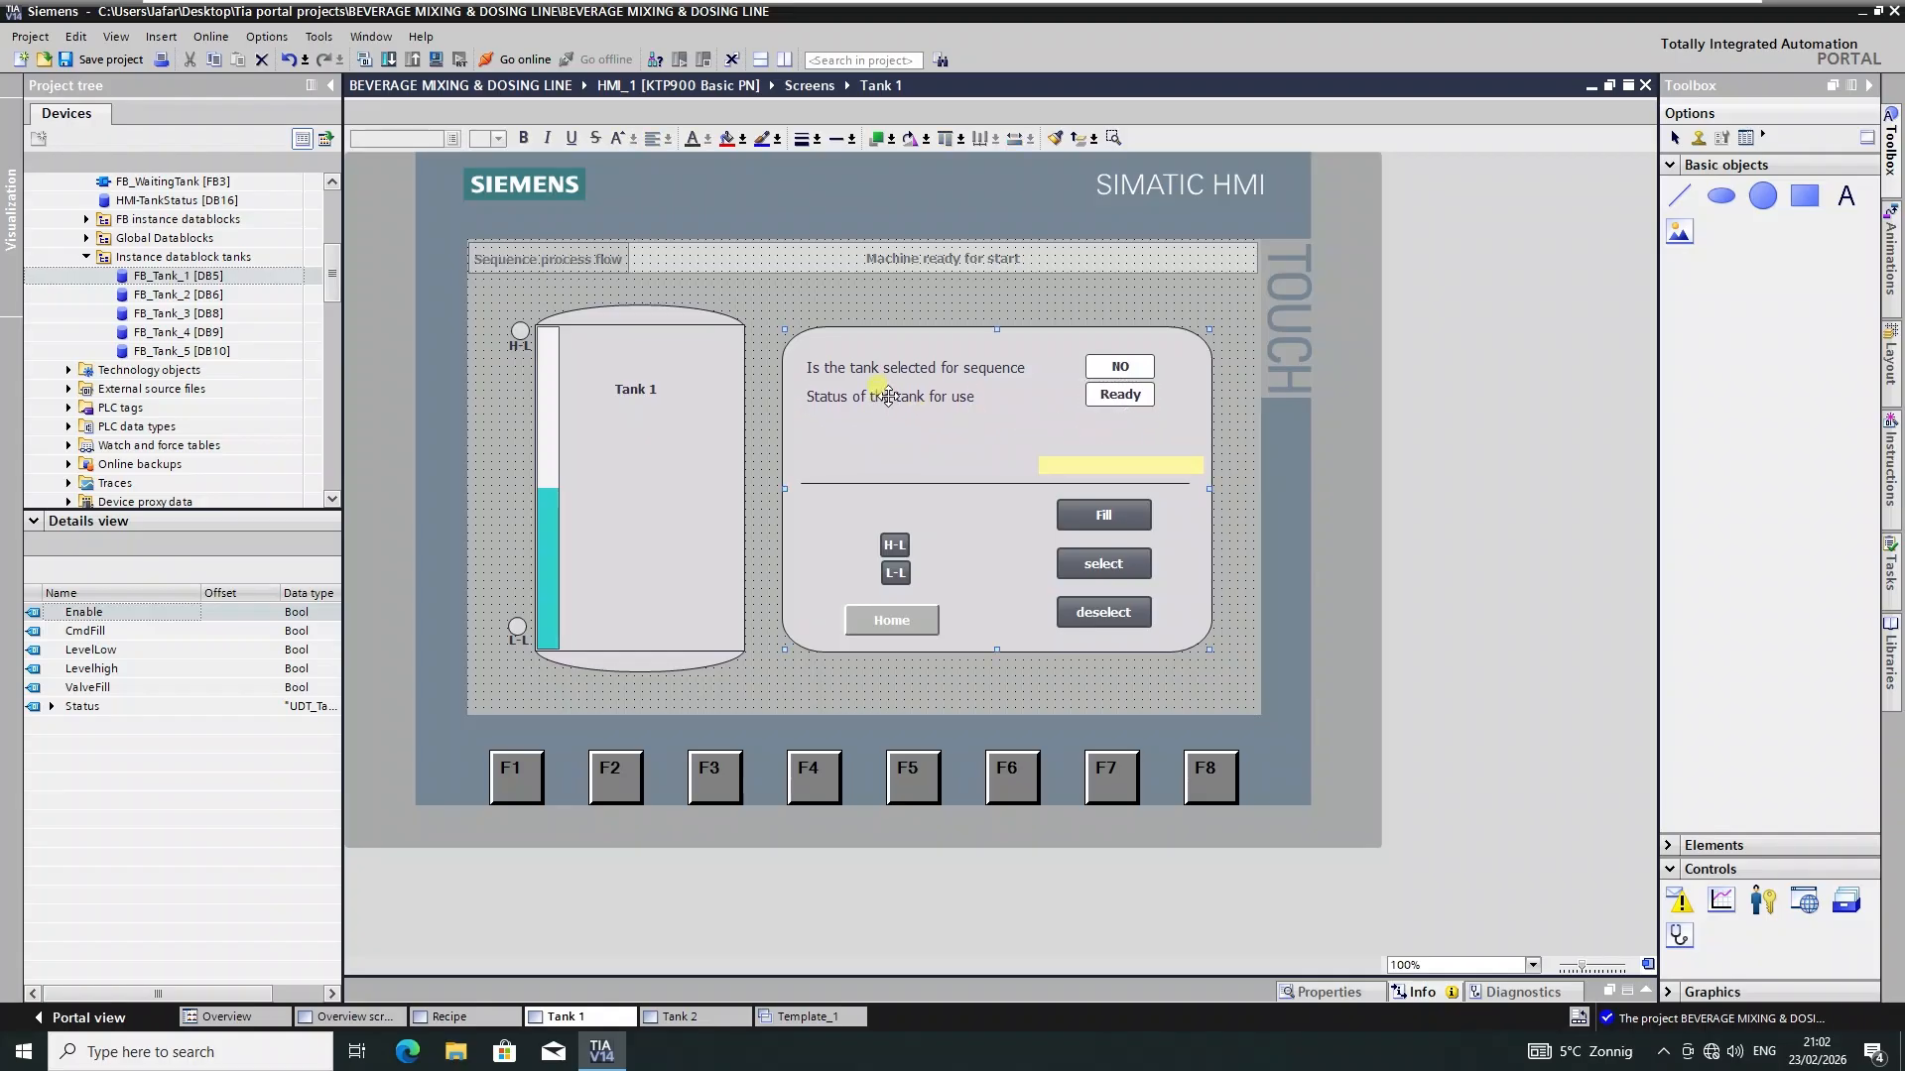
- Shorten the "Status of the tank for use" label to "Status" and place it directly beside the Ready field
{"action": "double_click", "coordinate": [887, 402]}
{"action": "left_click", "coordinate": [987, 397]}
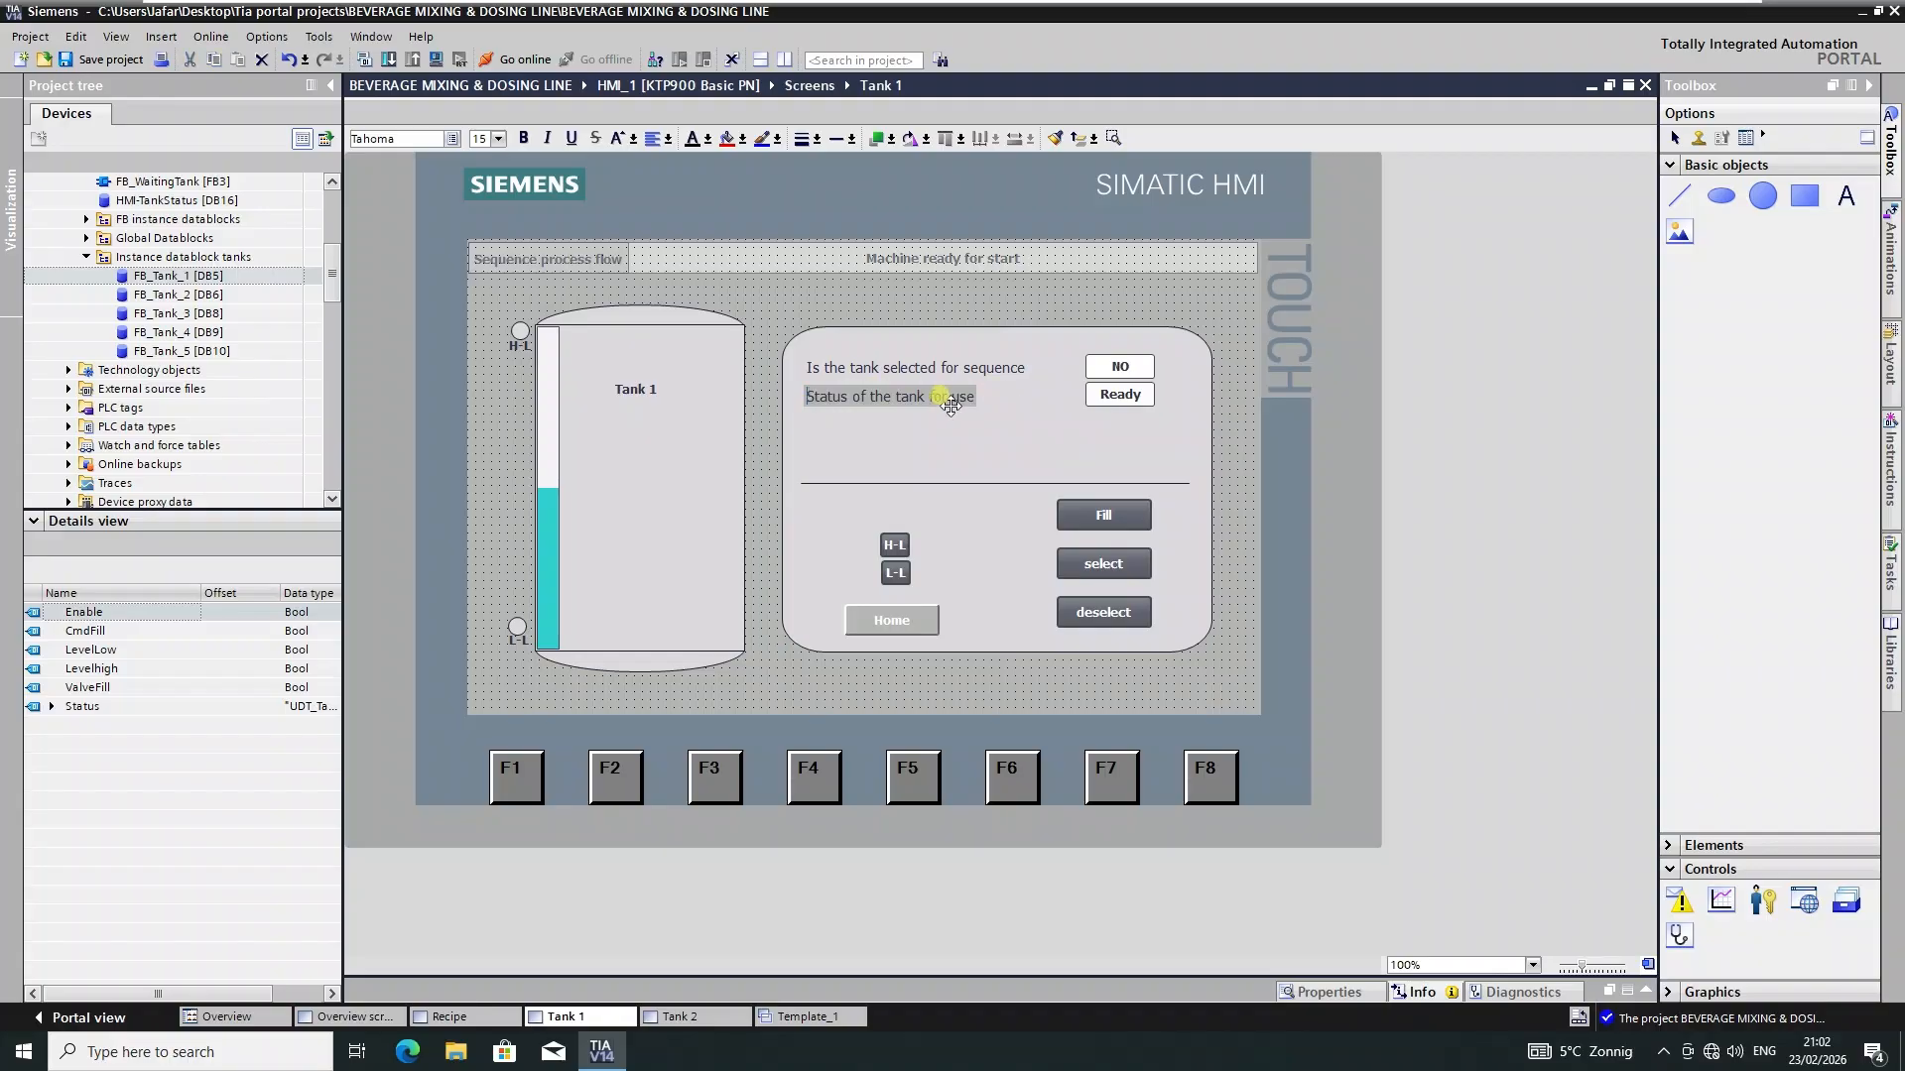
{"action": "left_click_drag", "start_coordinate": [972, 399], "coordinate": [864, 405]}
{"action": "key", "text": "Delete"}
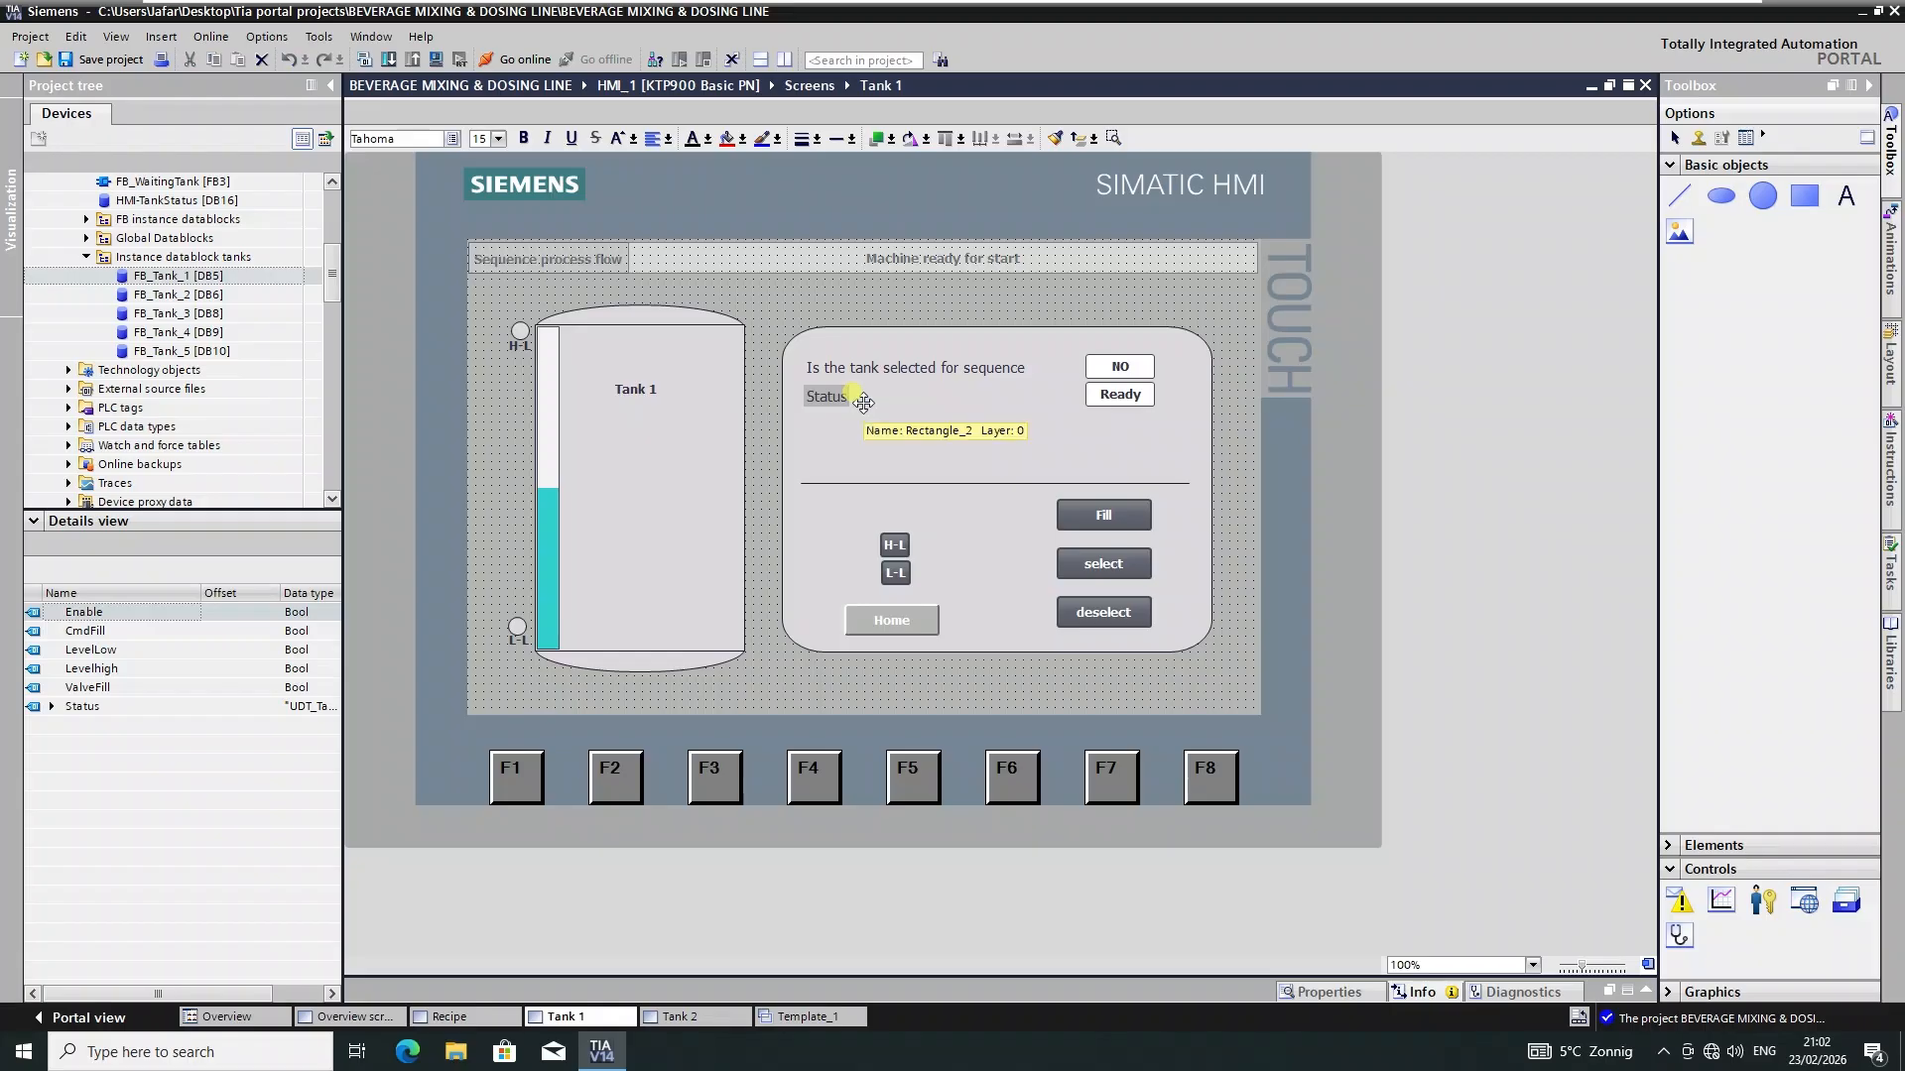
{"action": "left_click", "coordinate": [813, 397]}
{"action": "left_click_drag", "start_coordinate": [814, 396], "coordinate": [1031, 400]}
{"action": "left_click", "coordinate": [1021, 435]}
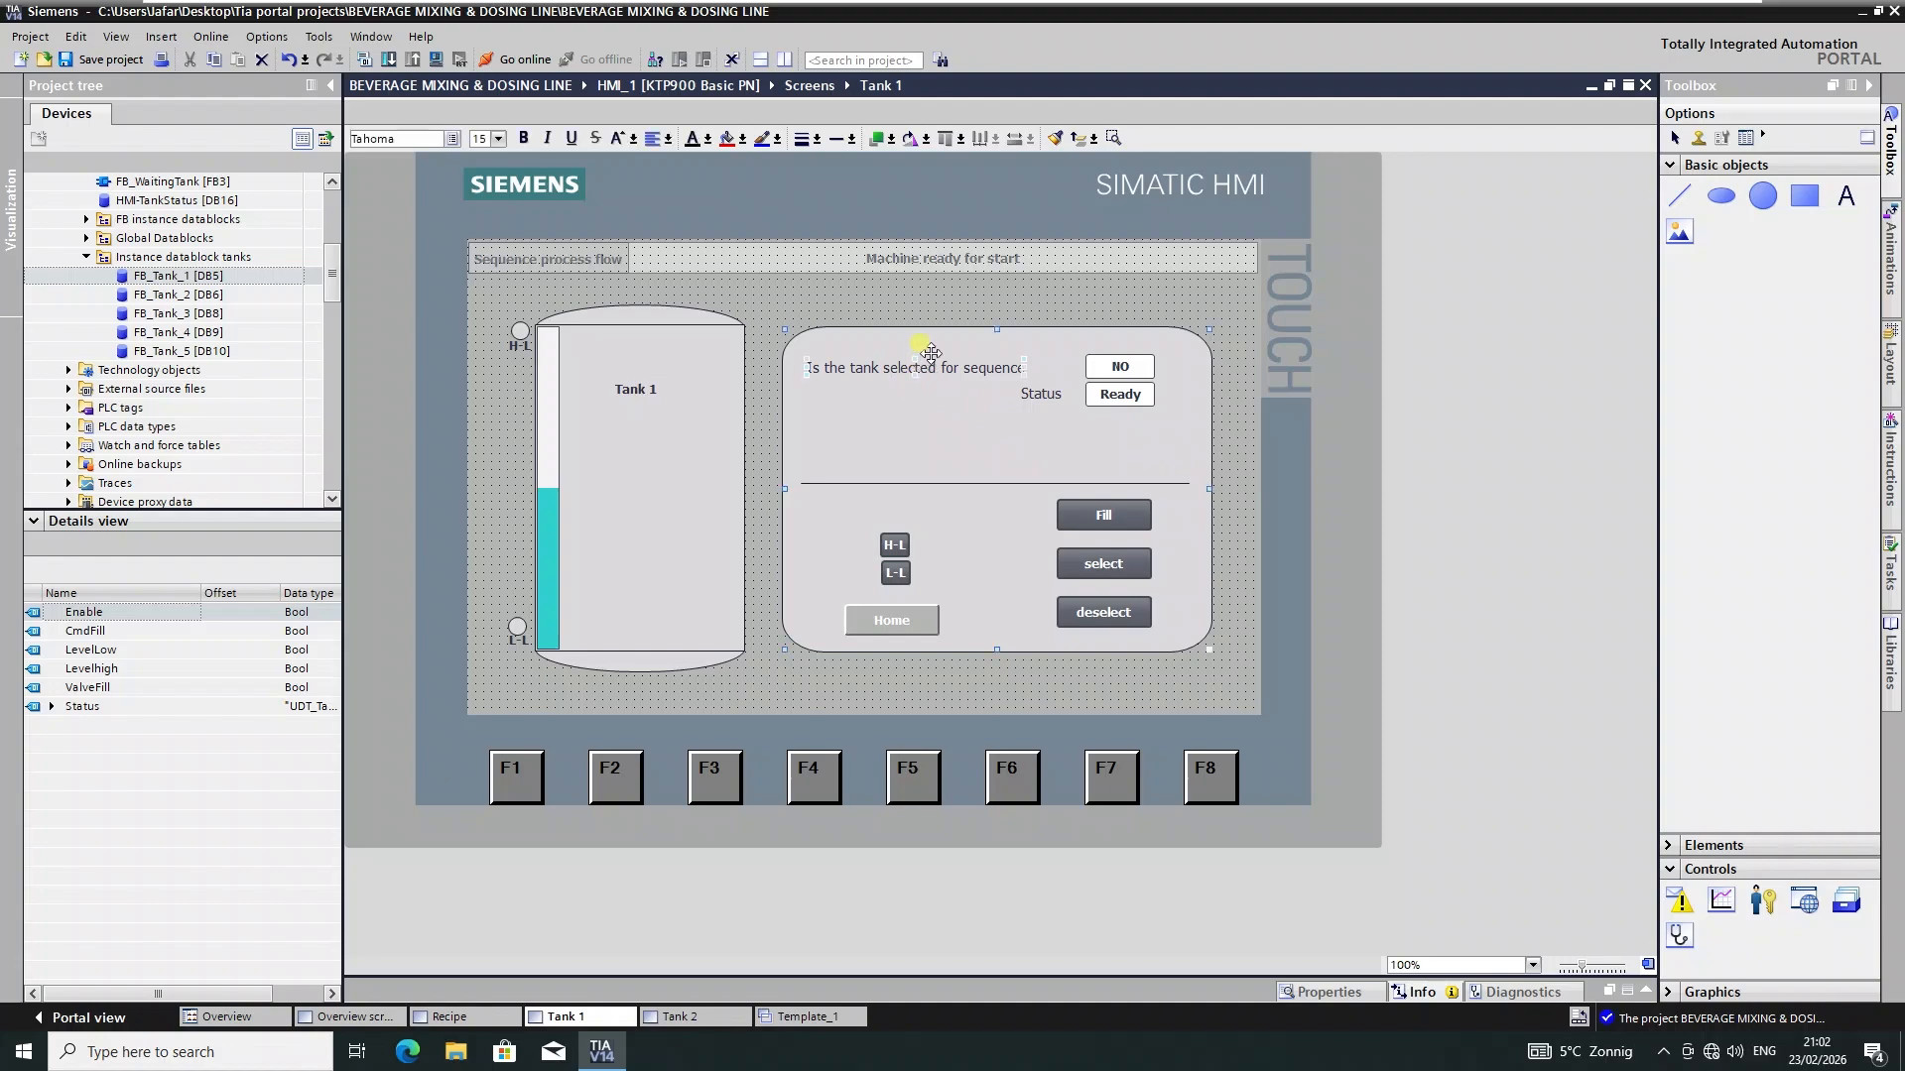
- Change the "Is the tank selected for sequence" label to "Selected" and place it directly beside the NO field
{"action": "double_click", "coordinate": [958, 369]}
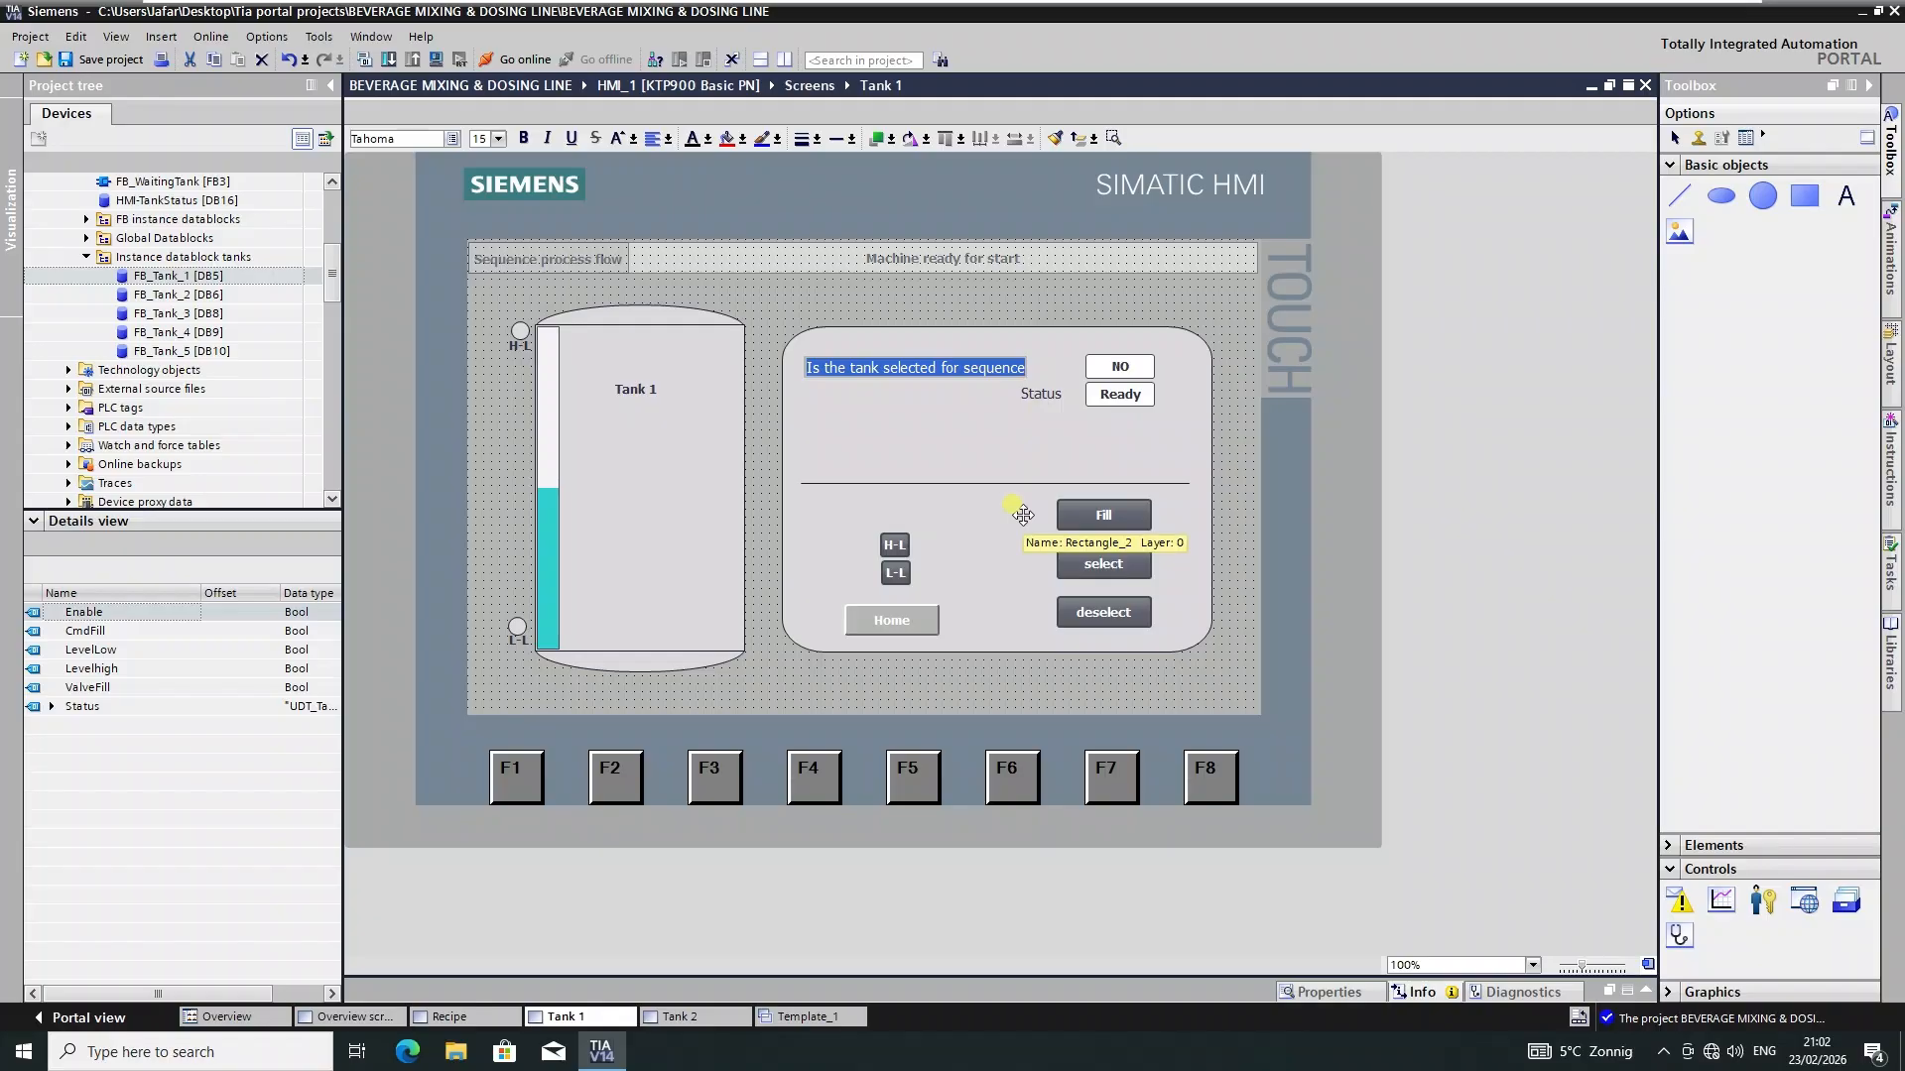
{"action": "key", "text": "Delete"}
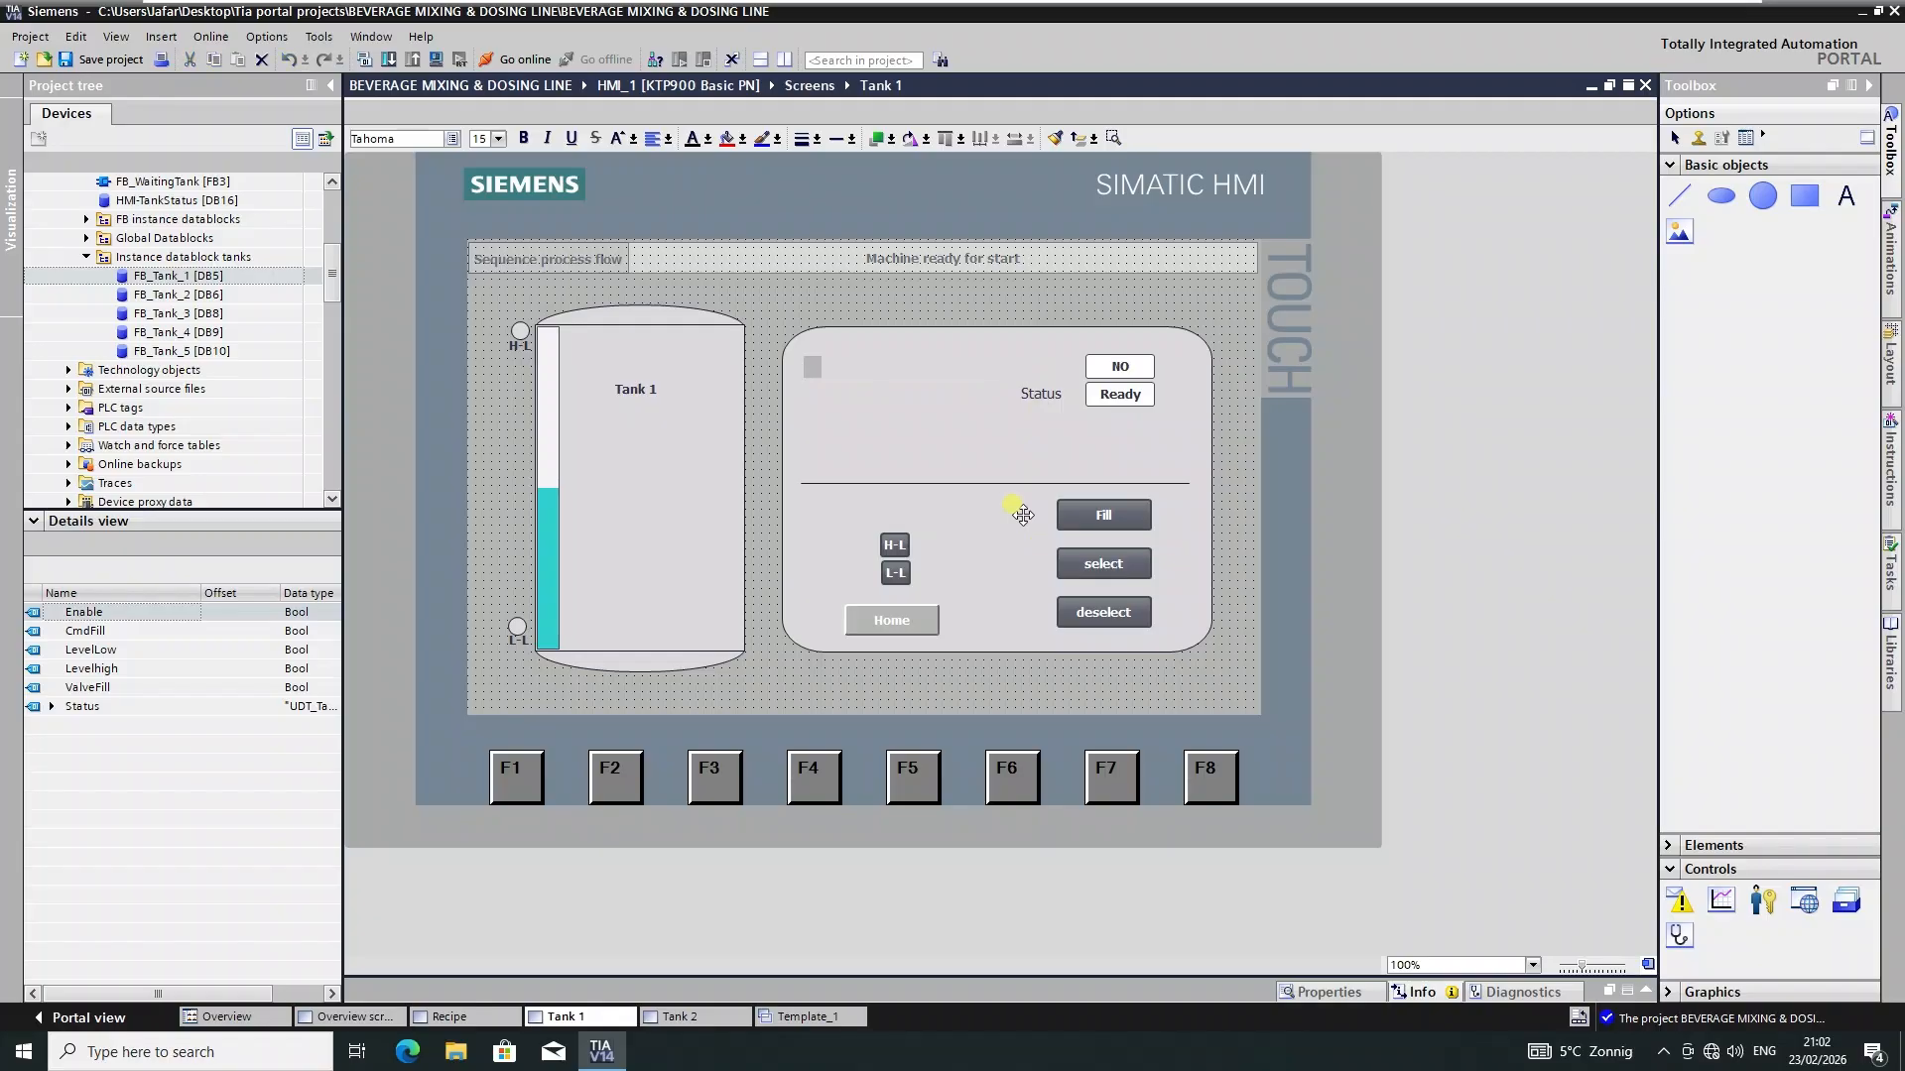
{"action": "type", "text": "Selected"}
{"action": "left_click", "coordinate": [833, 369]}
{"action": "left_click_drag", "start_coordinate": [821, 363], "coordinate": [1058, 376]}
{"action": "left_click", "coordinate": [966, 417]}
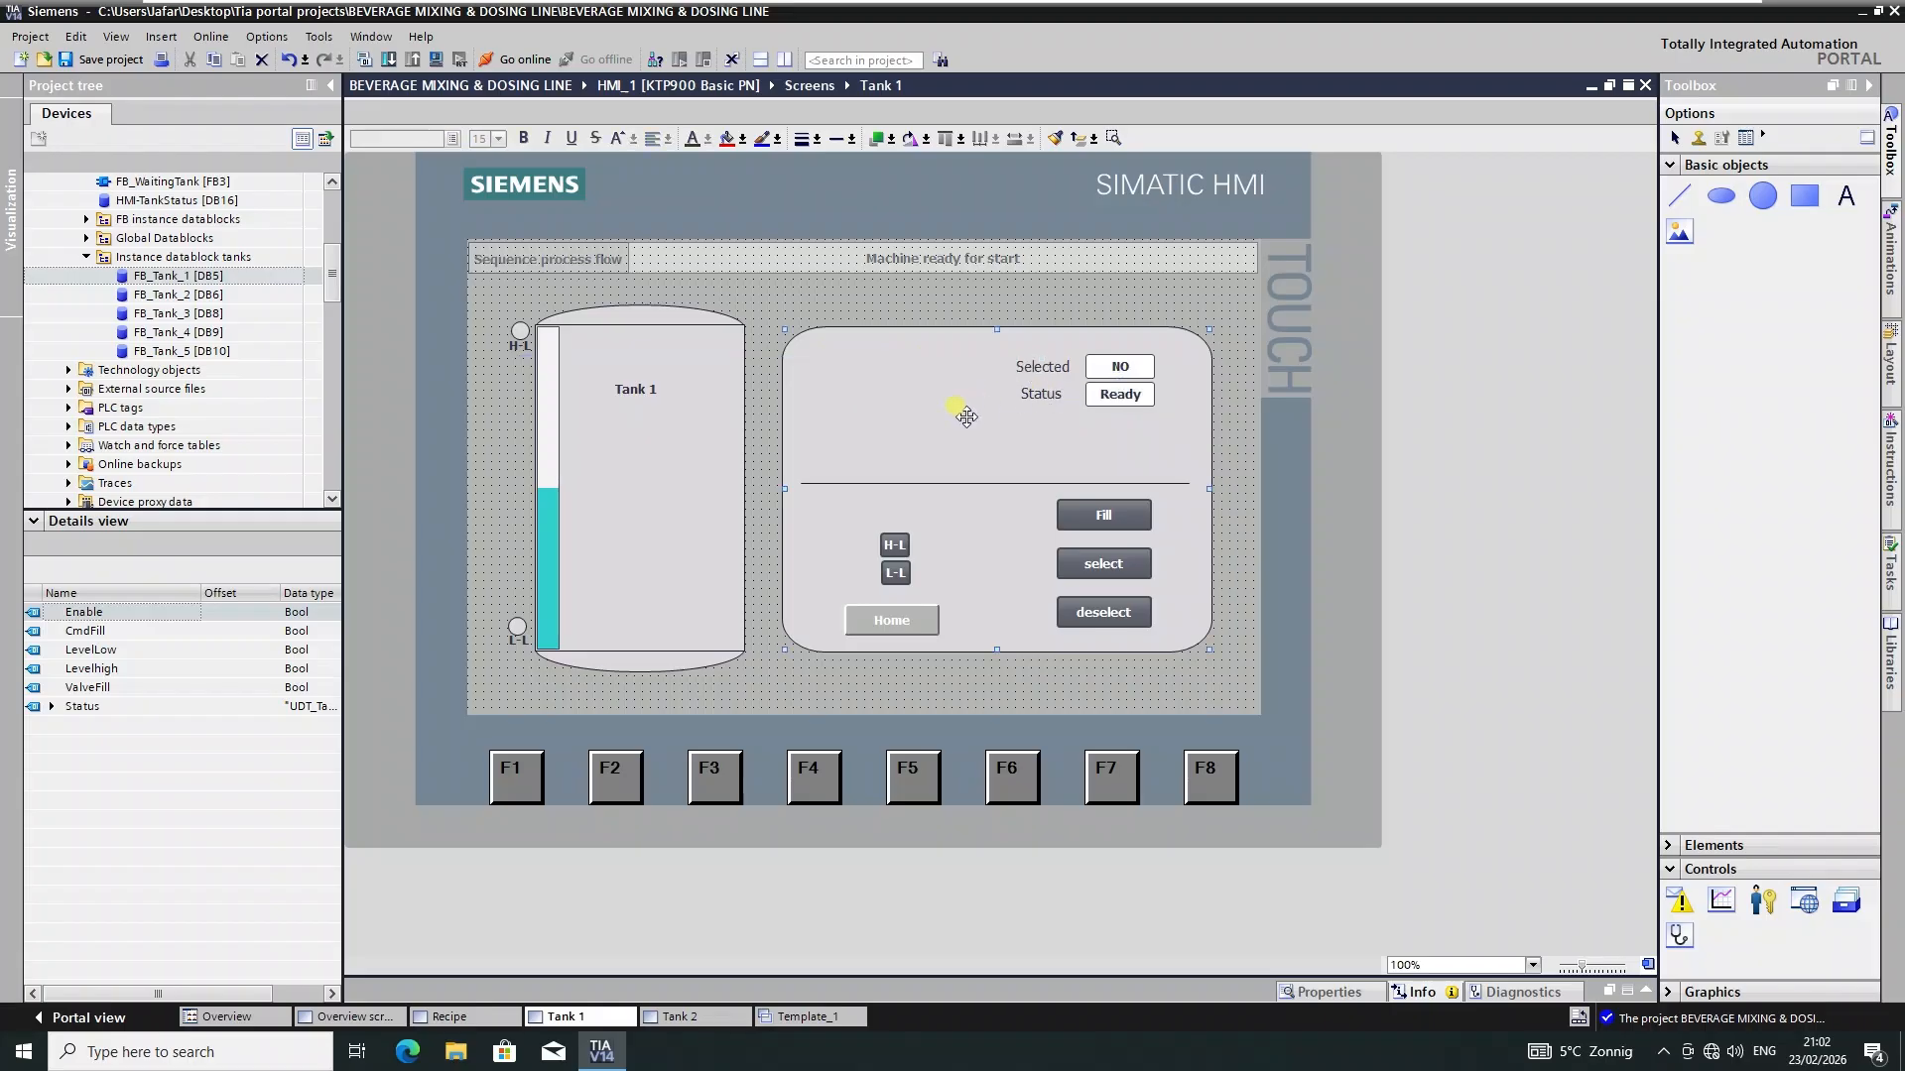
- Add a text field reading "Enabled:" in the upper-left part of the Tank 1 information panel
{"action": "left_click_drag", "start_coordinate": [95, 614], "coordinate": [184, 676]}
{"action": "left_click", "coordinate": [869, 391]}
{"action": "left_click_drag", "start_coordinate": [1849, 204], "coordinate": [907, 428]}
{"action": "type", "text": "E"}
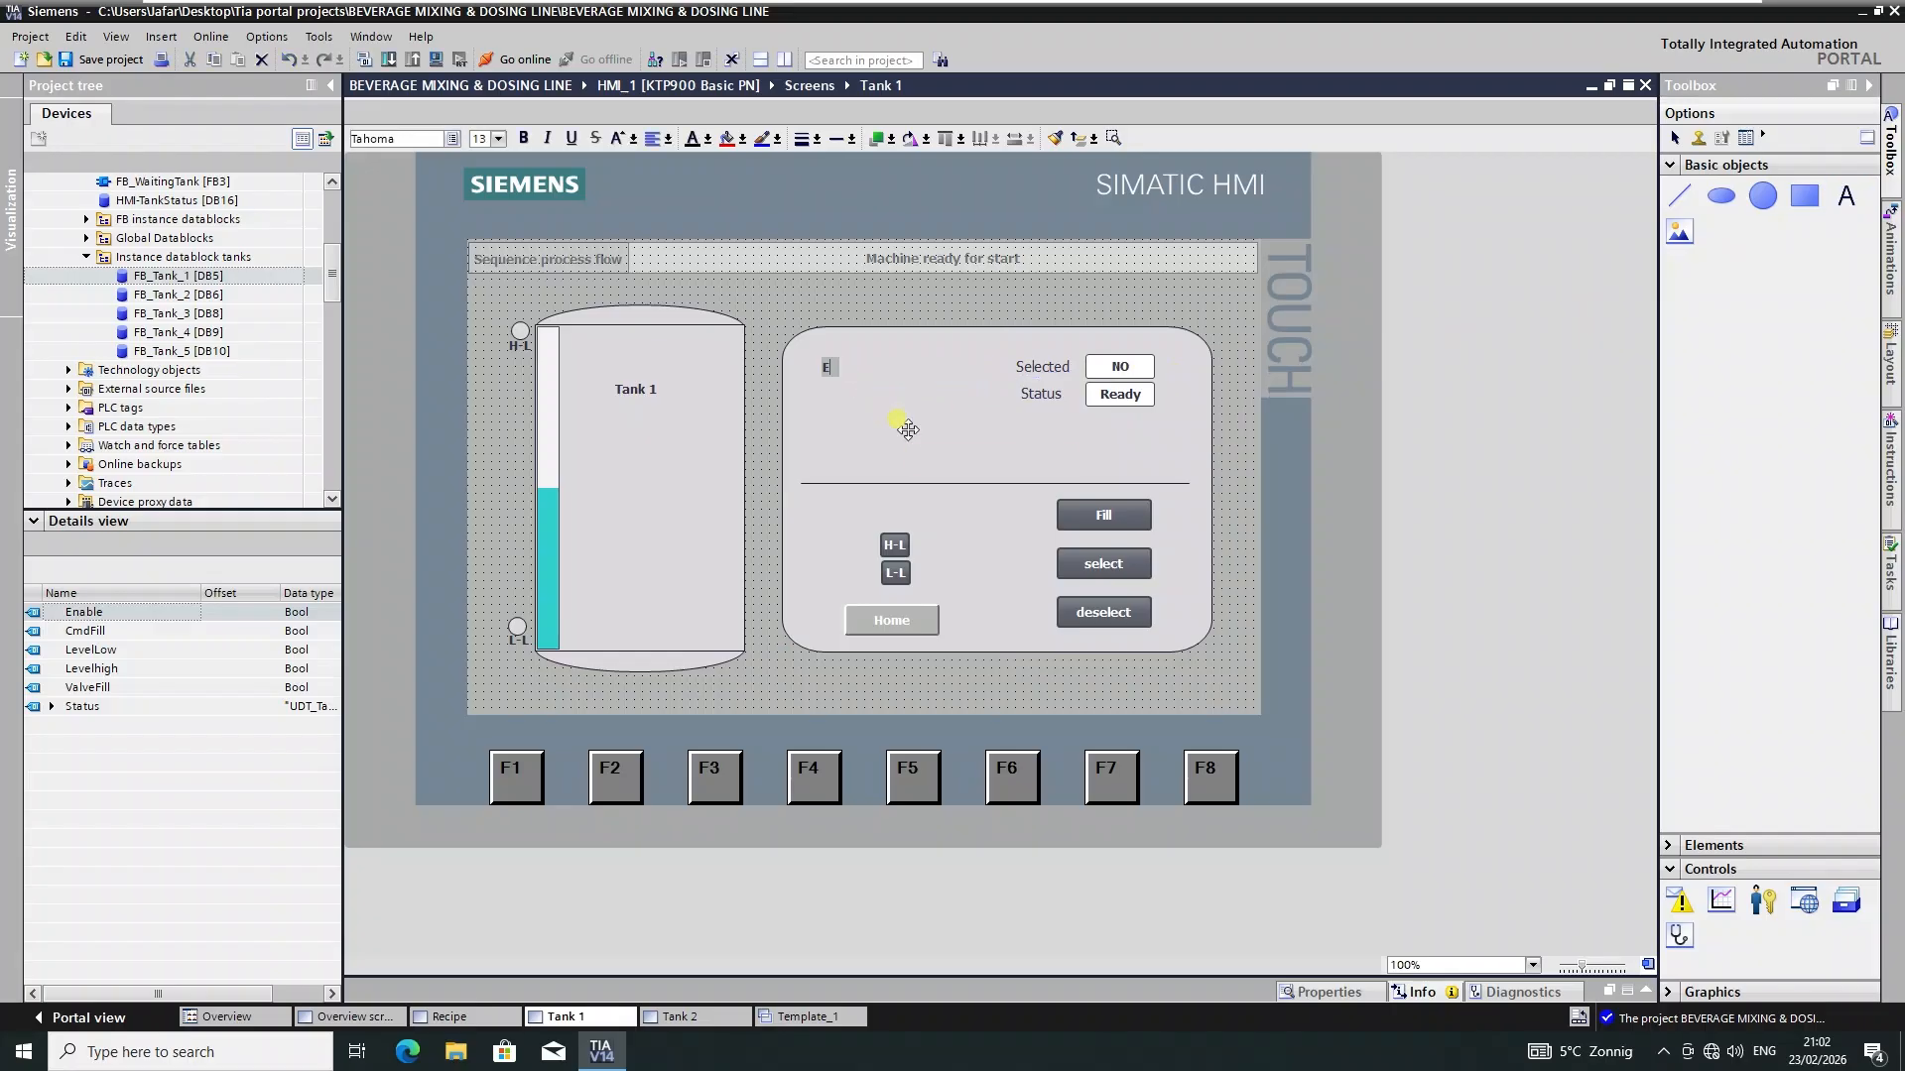
{"action": "type", "text": "nabled:"}
{"action": "left_click", "coordinate": [908, 429]}
- Add a text field reading "Cmd fill" directly below the Enabled label on the Tank 1 information panel
{"action": "left_click_drag", "start_coordinate": [1845, 195], "coordinate": [844, 412]}
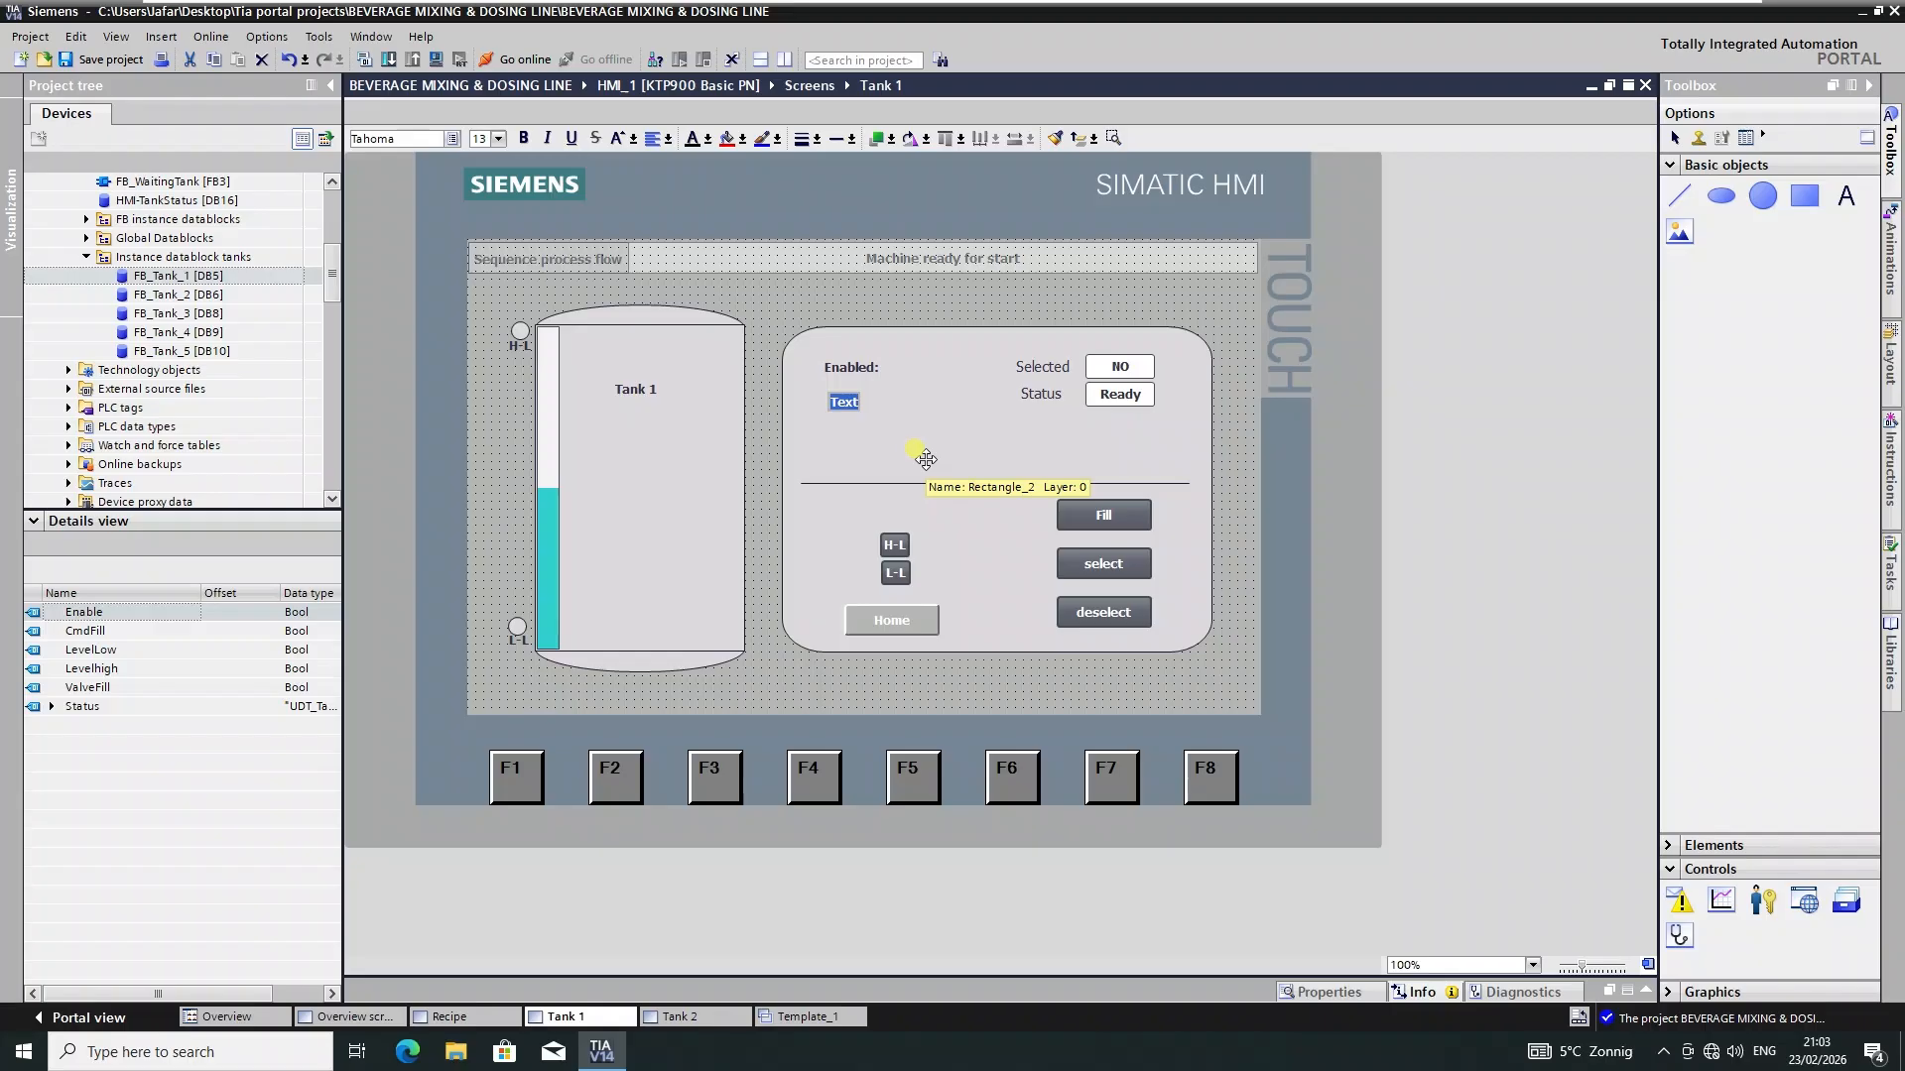
{"action": "type", "text": "Cmd fill"}
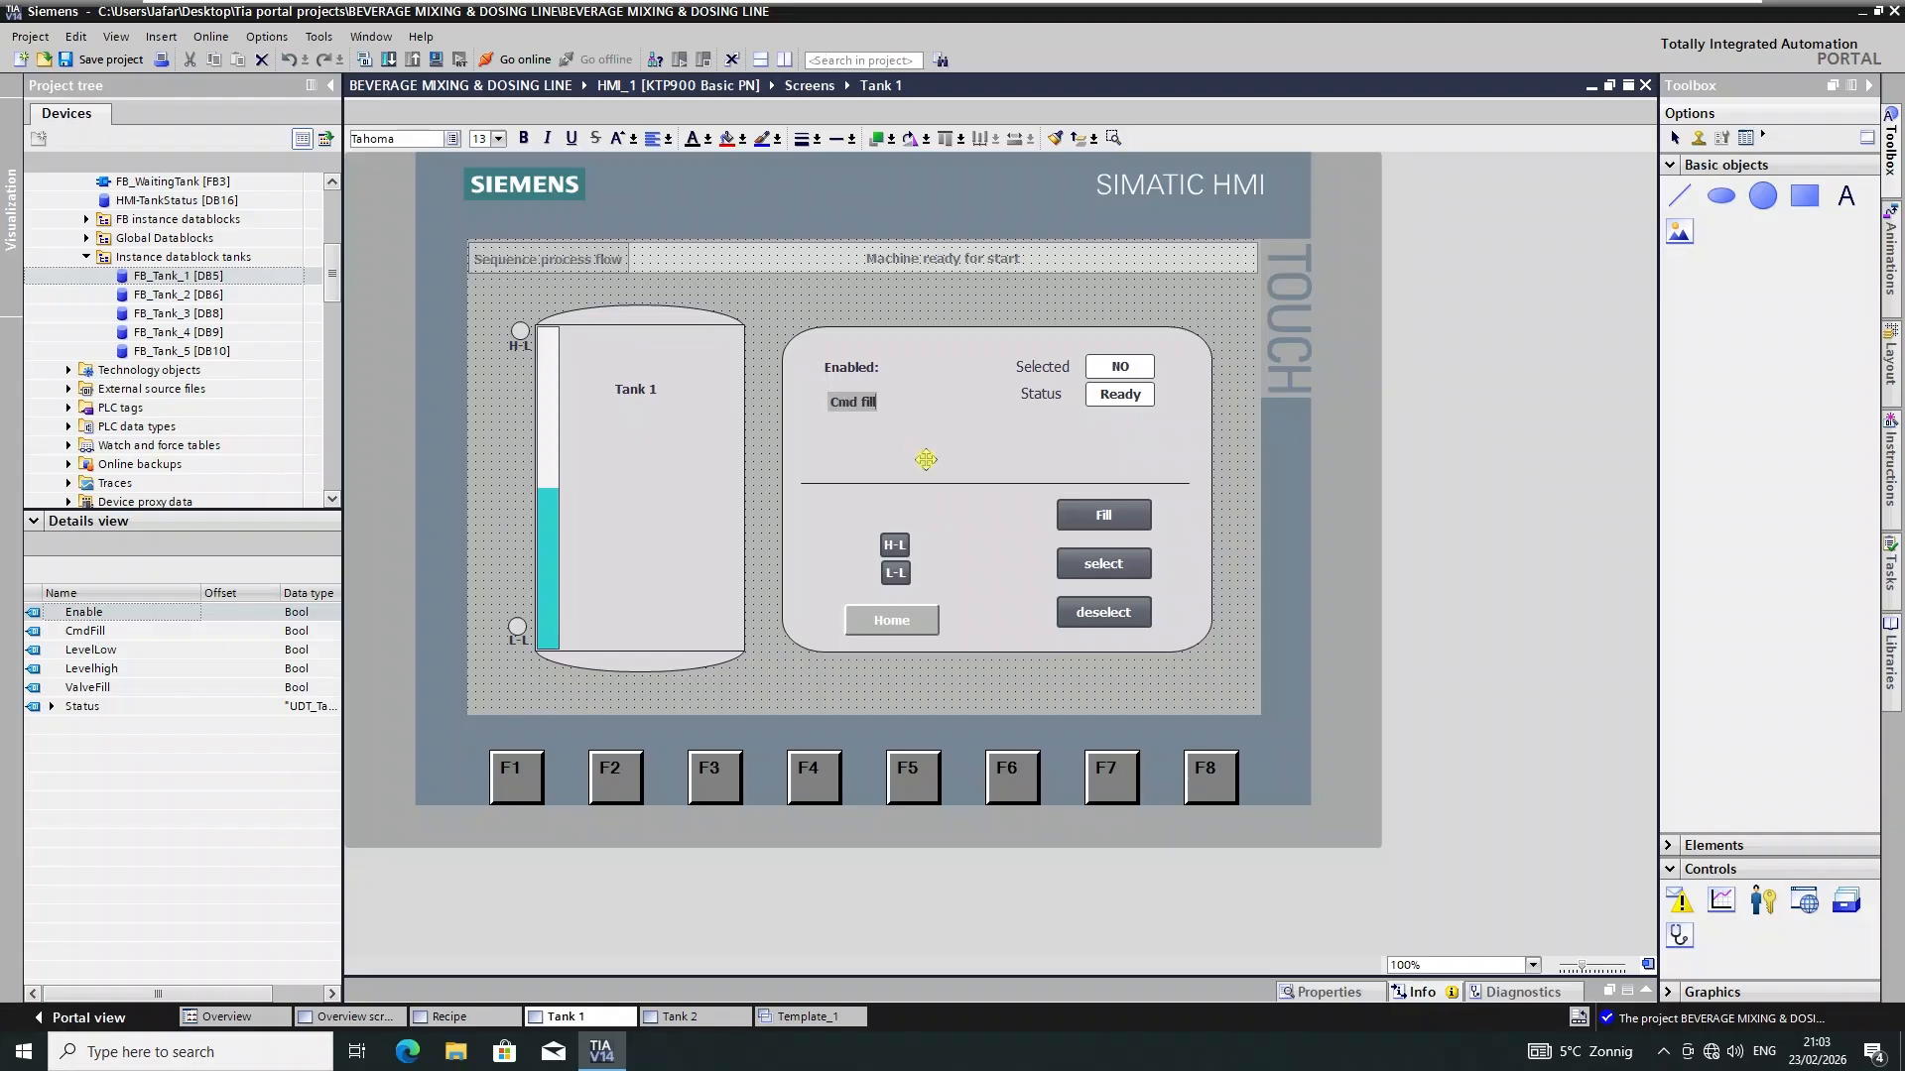
{"action": "left_click_drag", "start_coordinate": [850, 402], "coordinate": [849, 386]}
{"action": "left_click", "coordinate": [906, 438]}
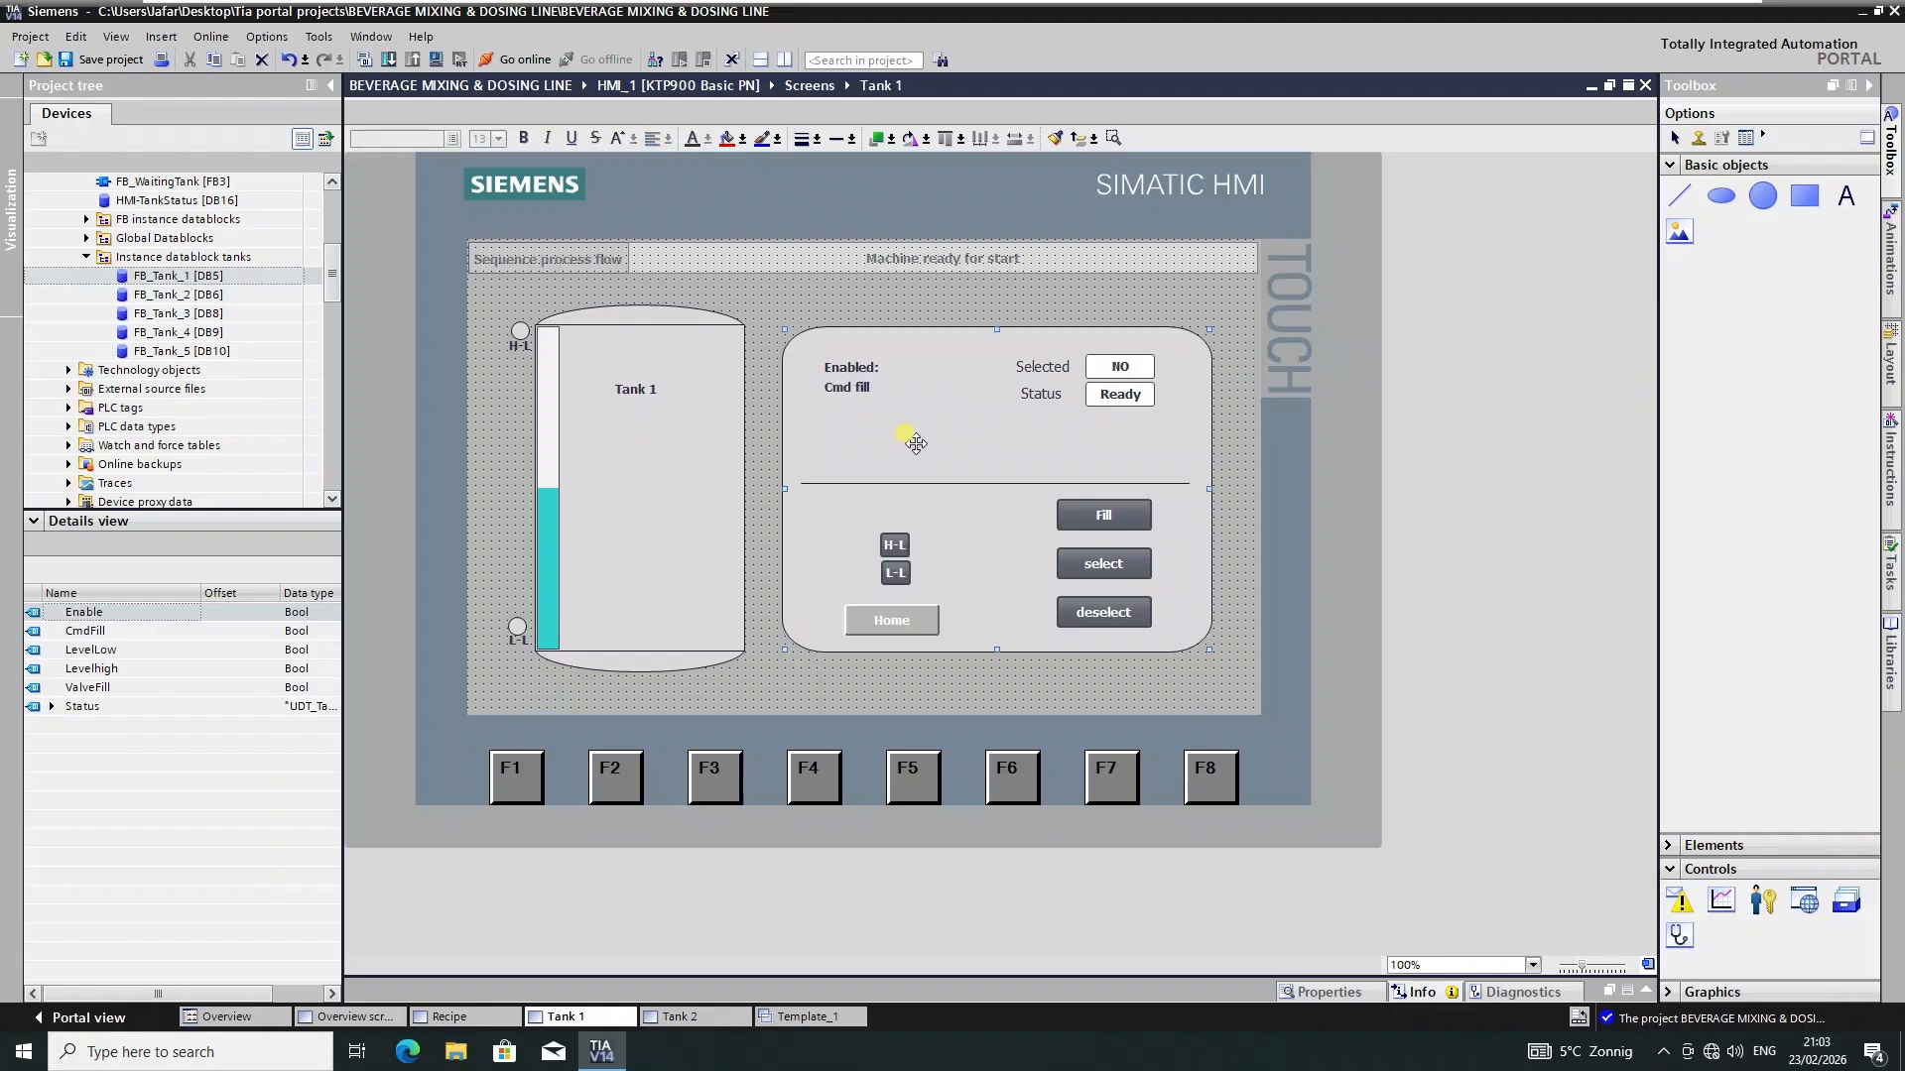
- Add a text field reading "Level low" and place it beside the H-L button
{"action": "left_click", "coordinate": [1845, 196]}
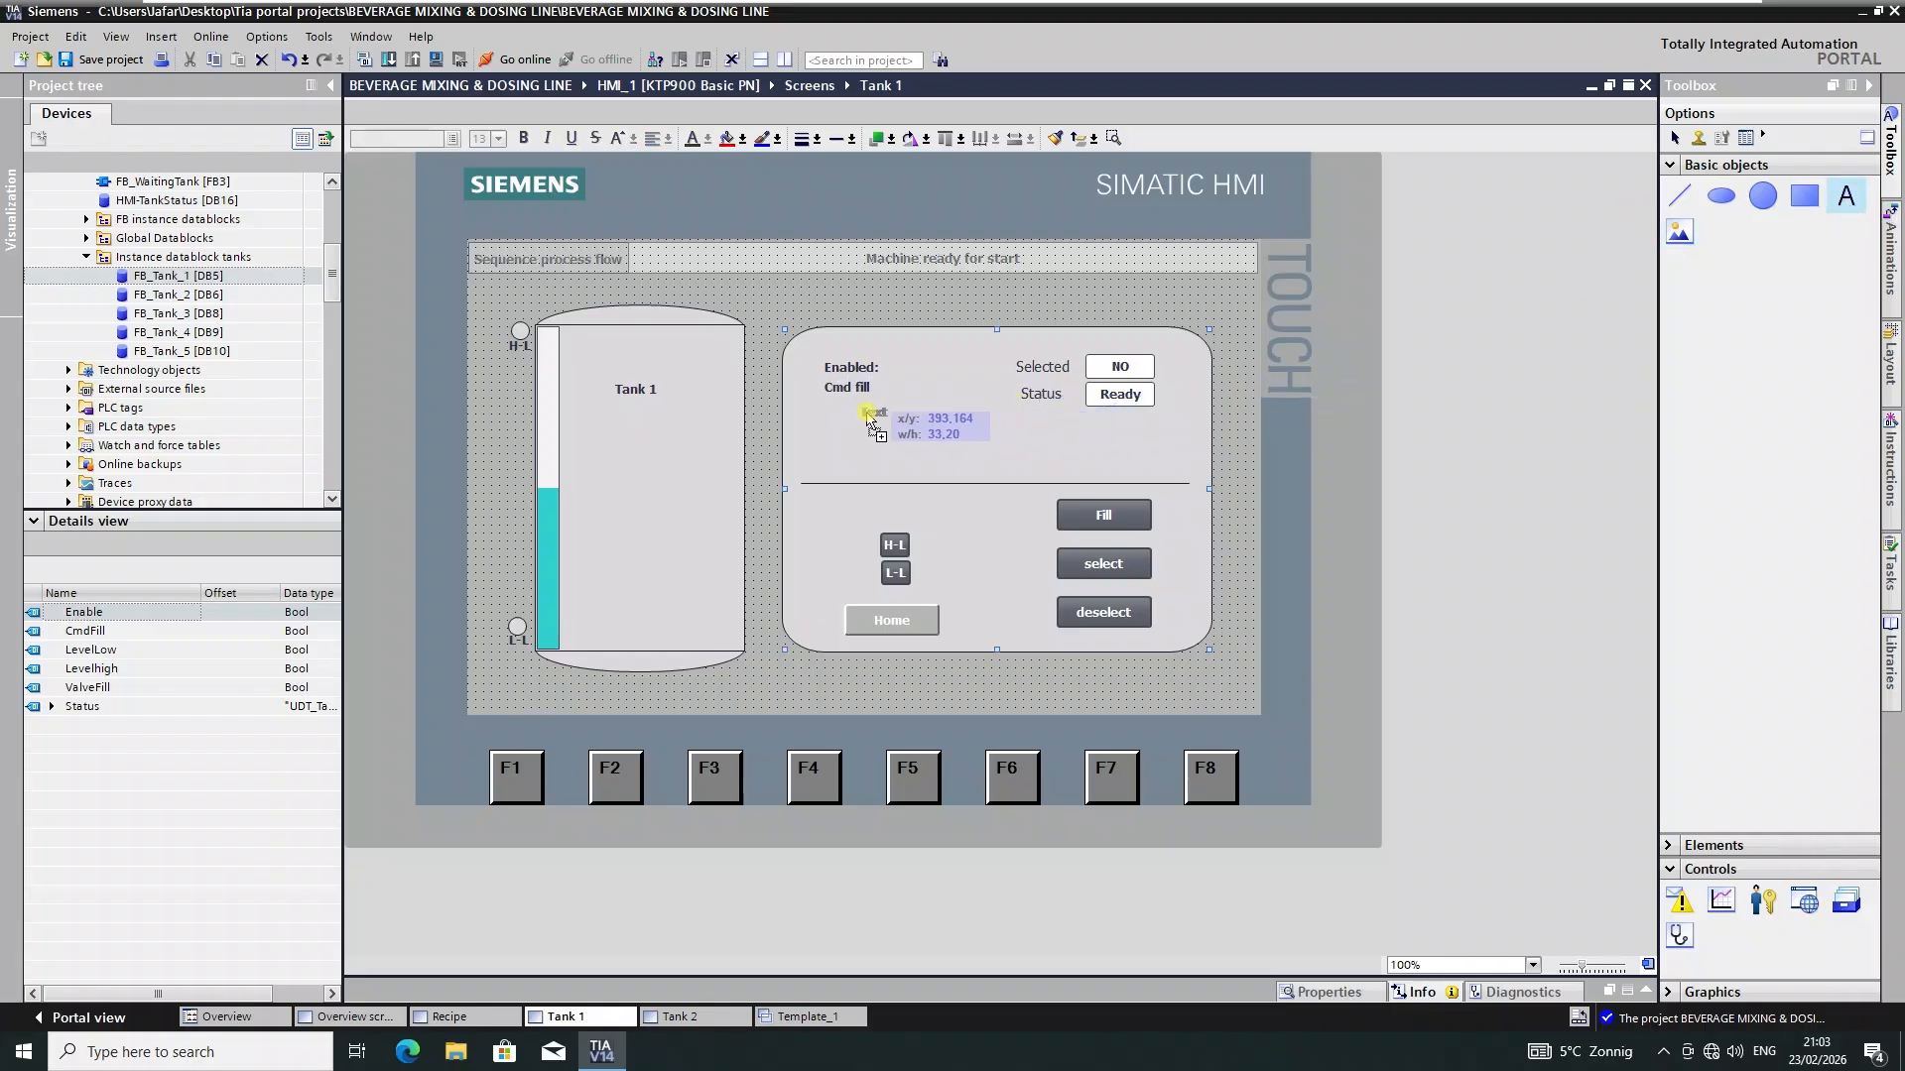
{"action": "left_click", "coordinate": [844, 418]}
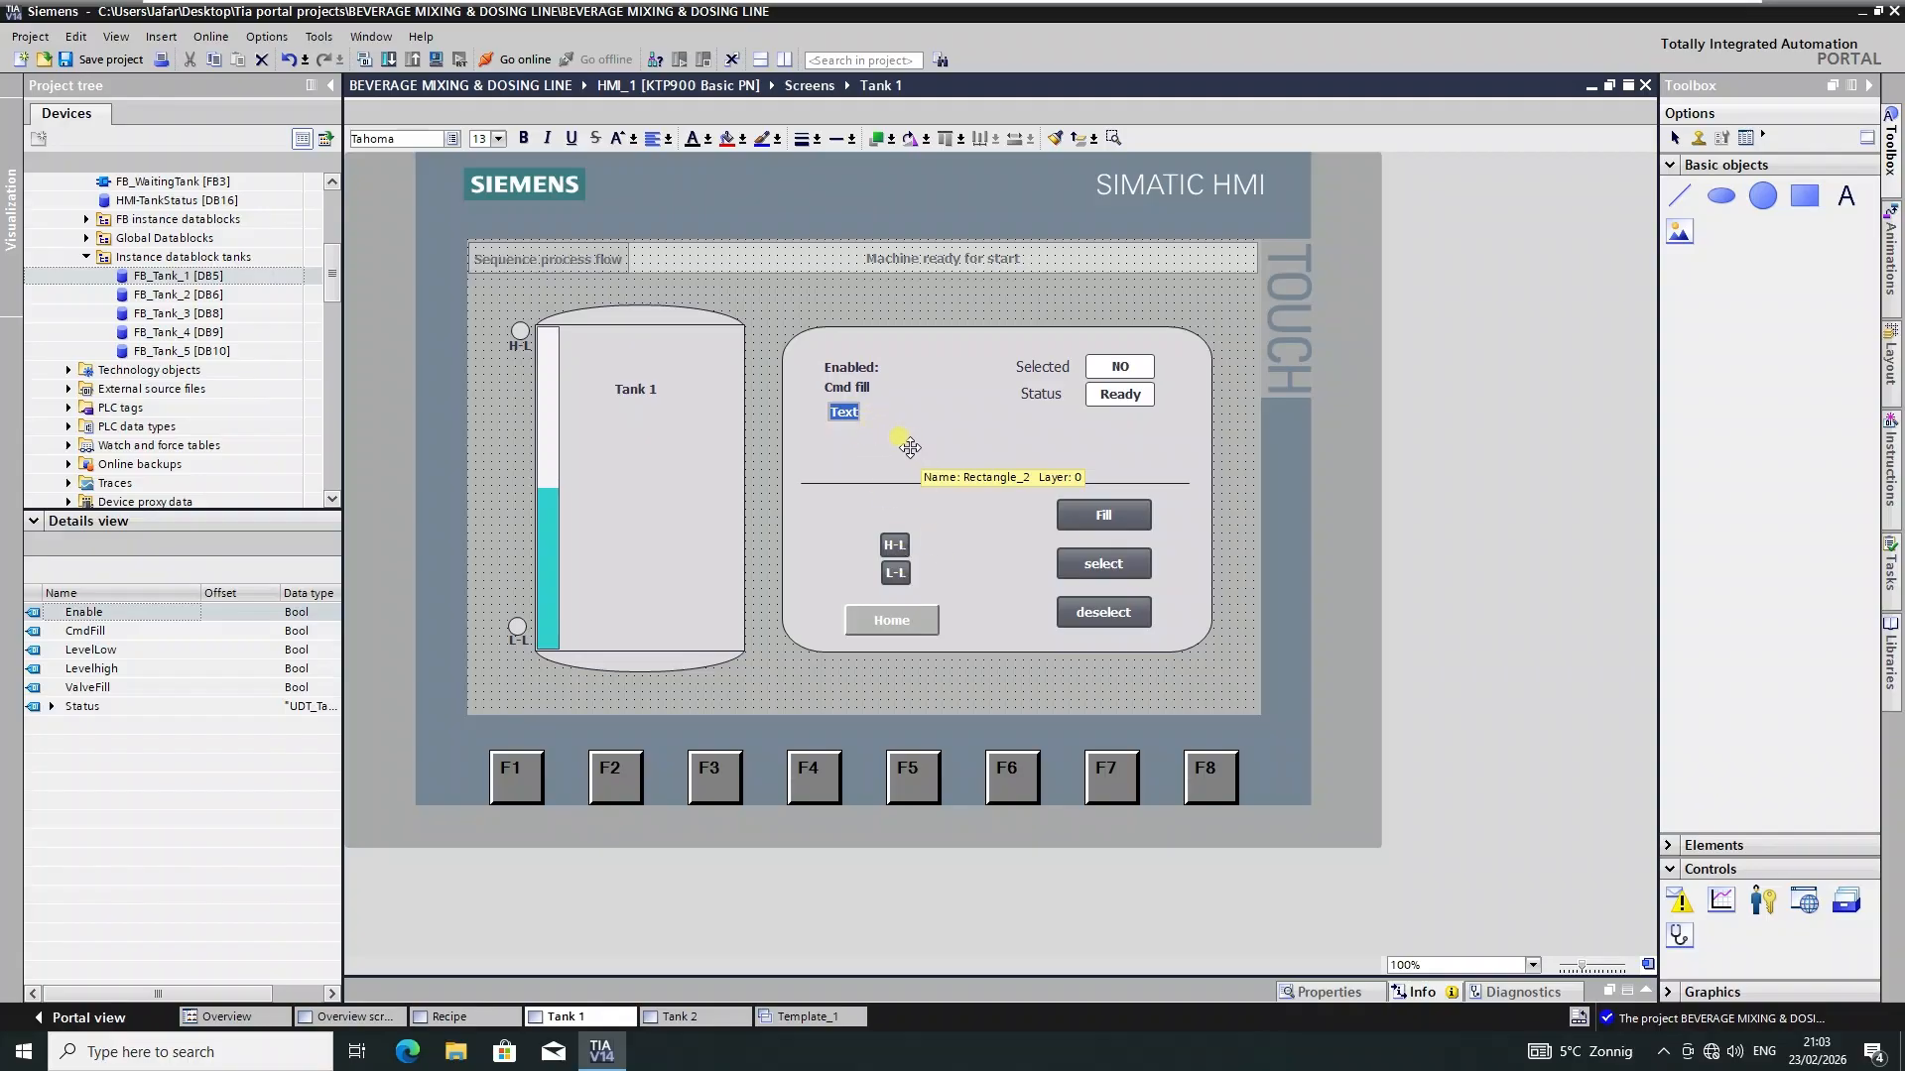
{"action": "type", "text": "L"}
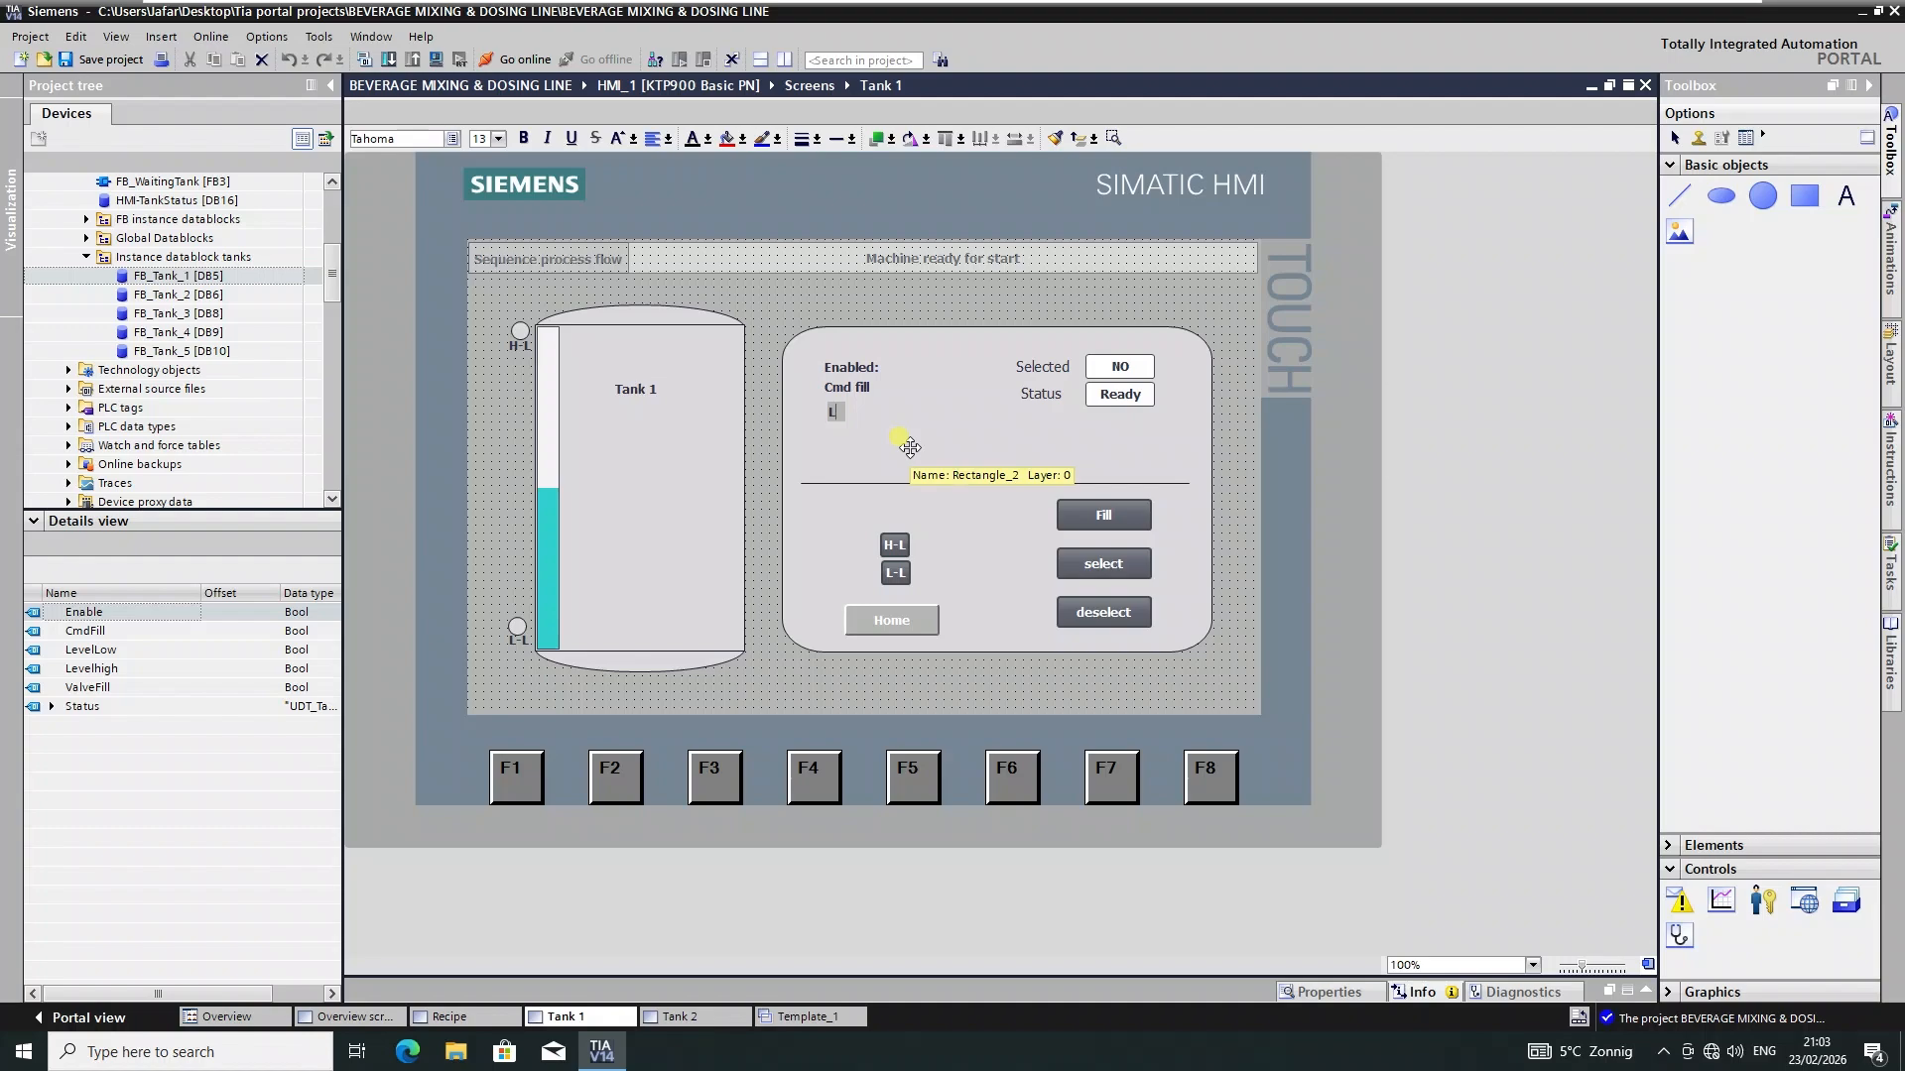
{"action": "type", "text": "o"}
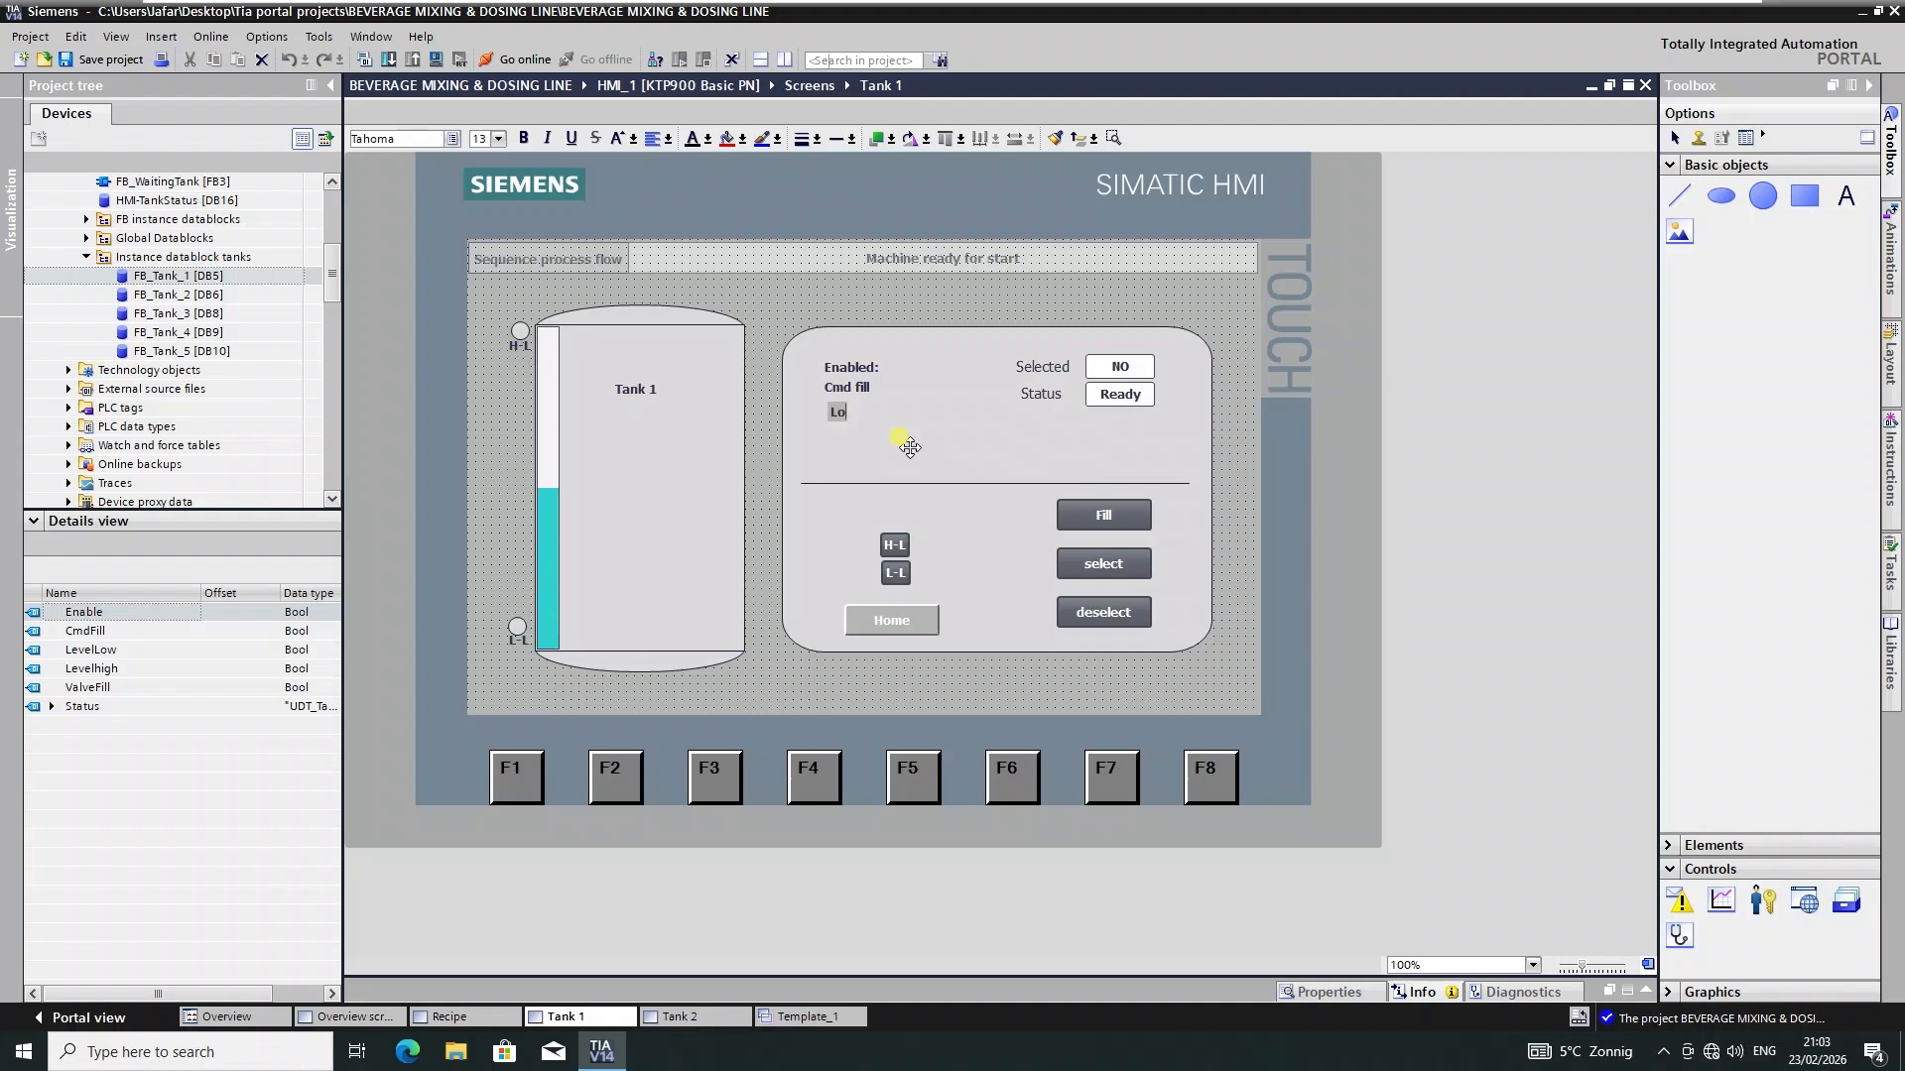
{"action": "key", "text": "BackSpace"}
{"action": "type", "text": "evel low"}
{"action": "left_click", "coordinate": [910, 447]}
{"action": "left_click_drag", "start_coordinate": [861, 412], "coordinate": [863, 548]}
- Duplicate the "Level low" label, place the copy beside the L-L button and change its text to "Level High"
{"action": "left_click", "coordinate": [836, 589]}
{"action": "left_click", "coordinate": [826, 541]}
{"action": "key", "text": "ctrl+c"}
{"action": "key", "text": "ctrl+v"}
{"action": "left_click_drag", "start_coordinate": [857, 551], "coordinate": [844, 571]}
{"action": "double_click", "coordinate": [841, 570]}
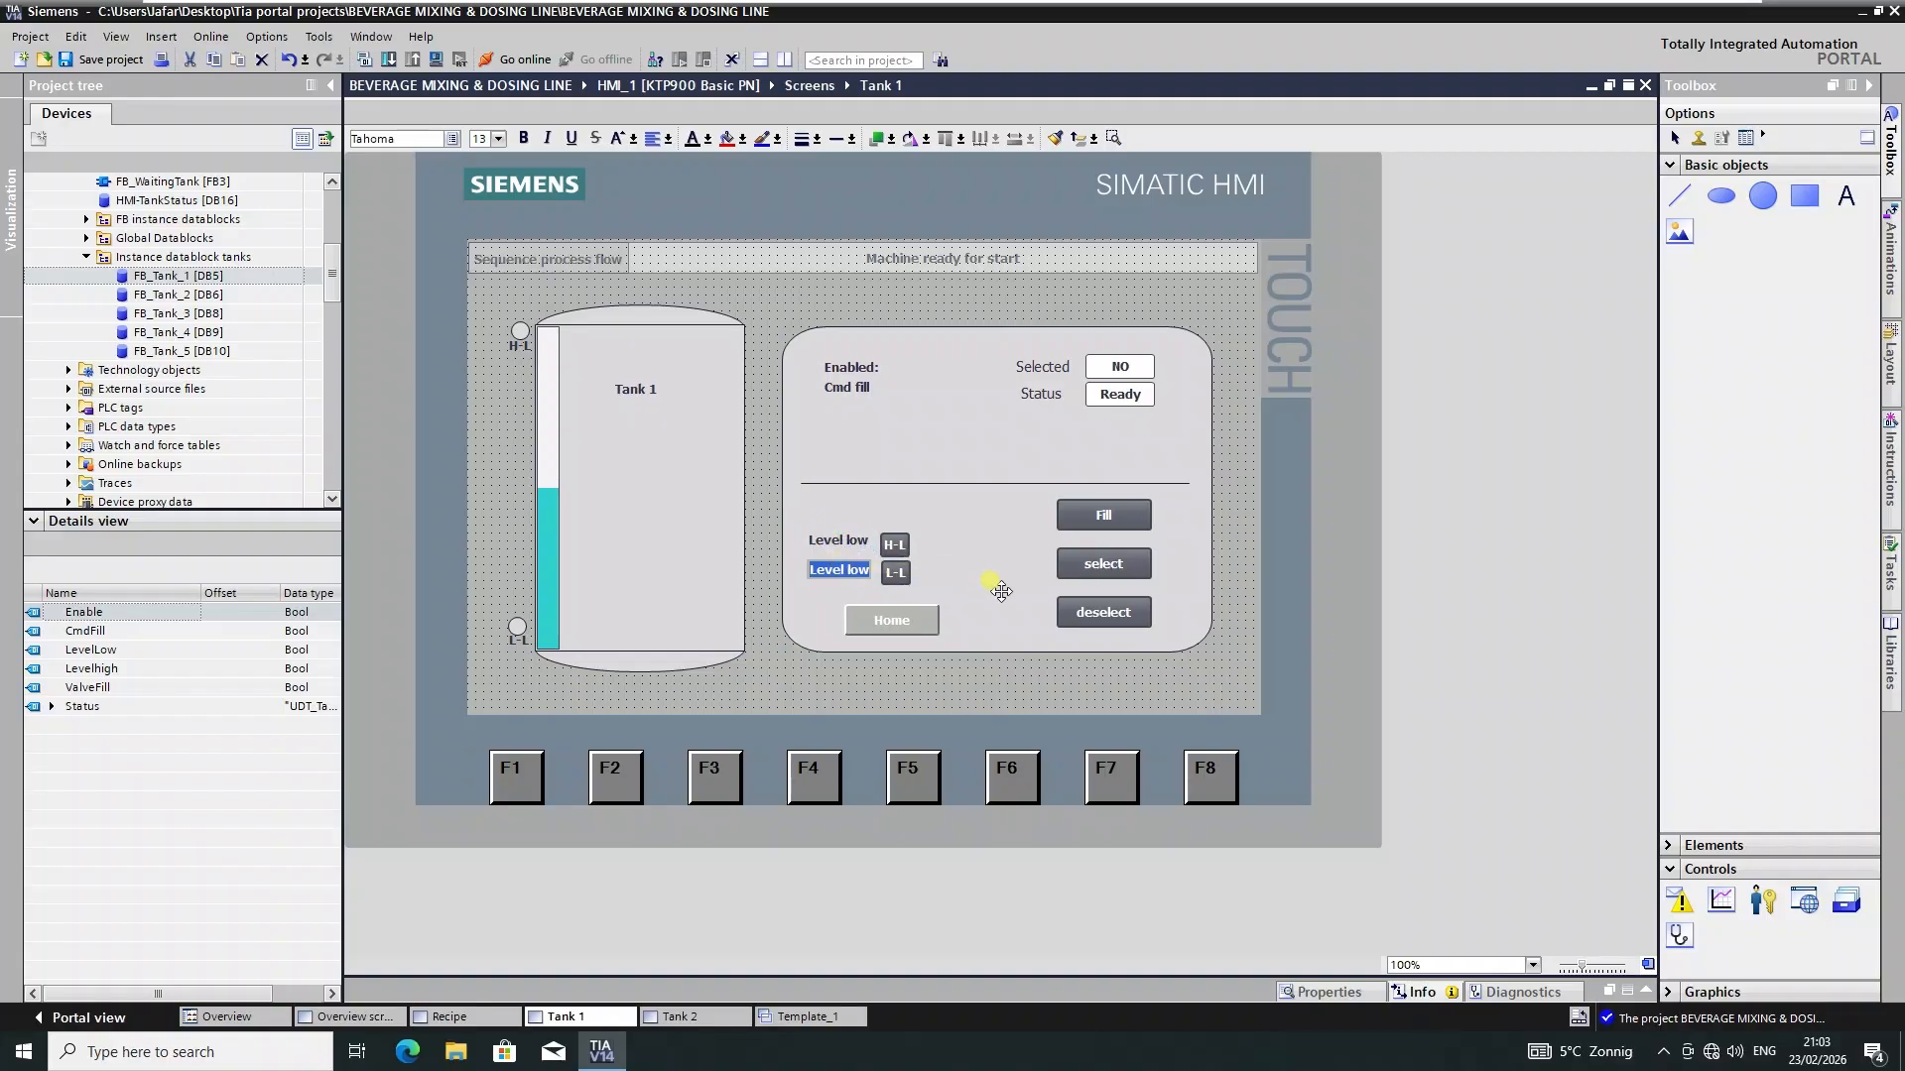
{"action": "key", "text": "Right"}
{"action": "type", "text": "High"}
{"action": "left_click", "coordinate": [970, 571]}
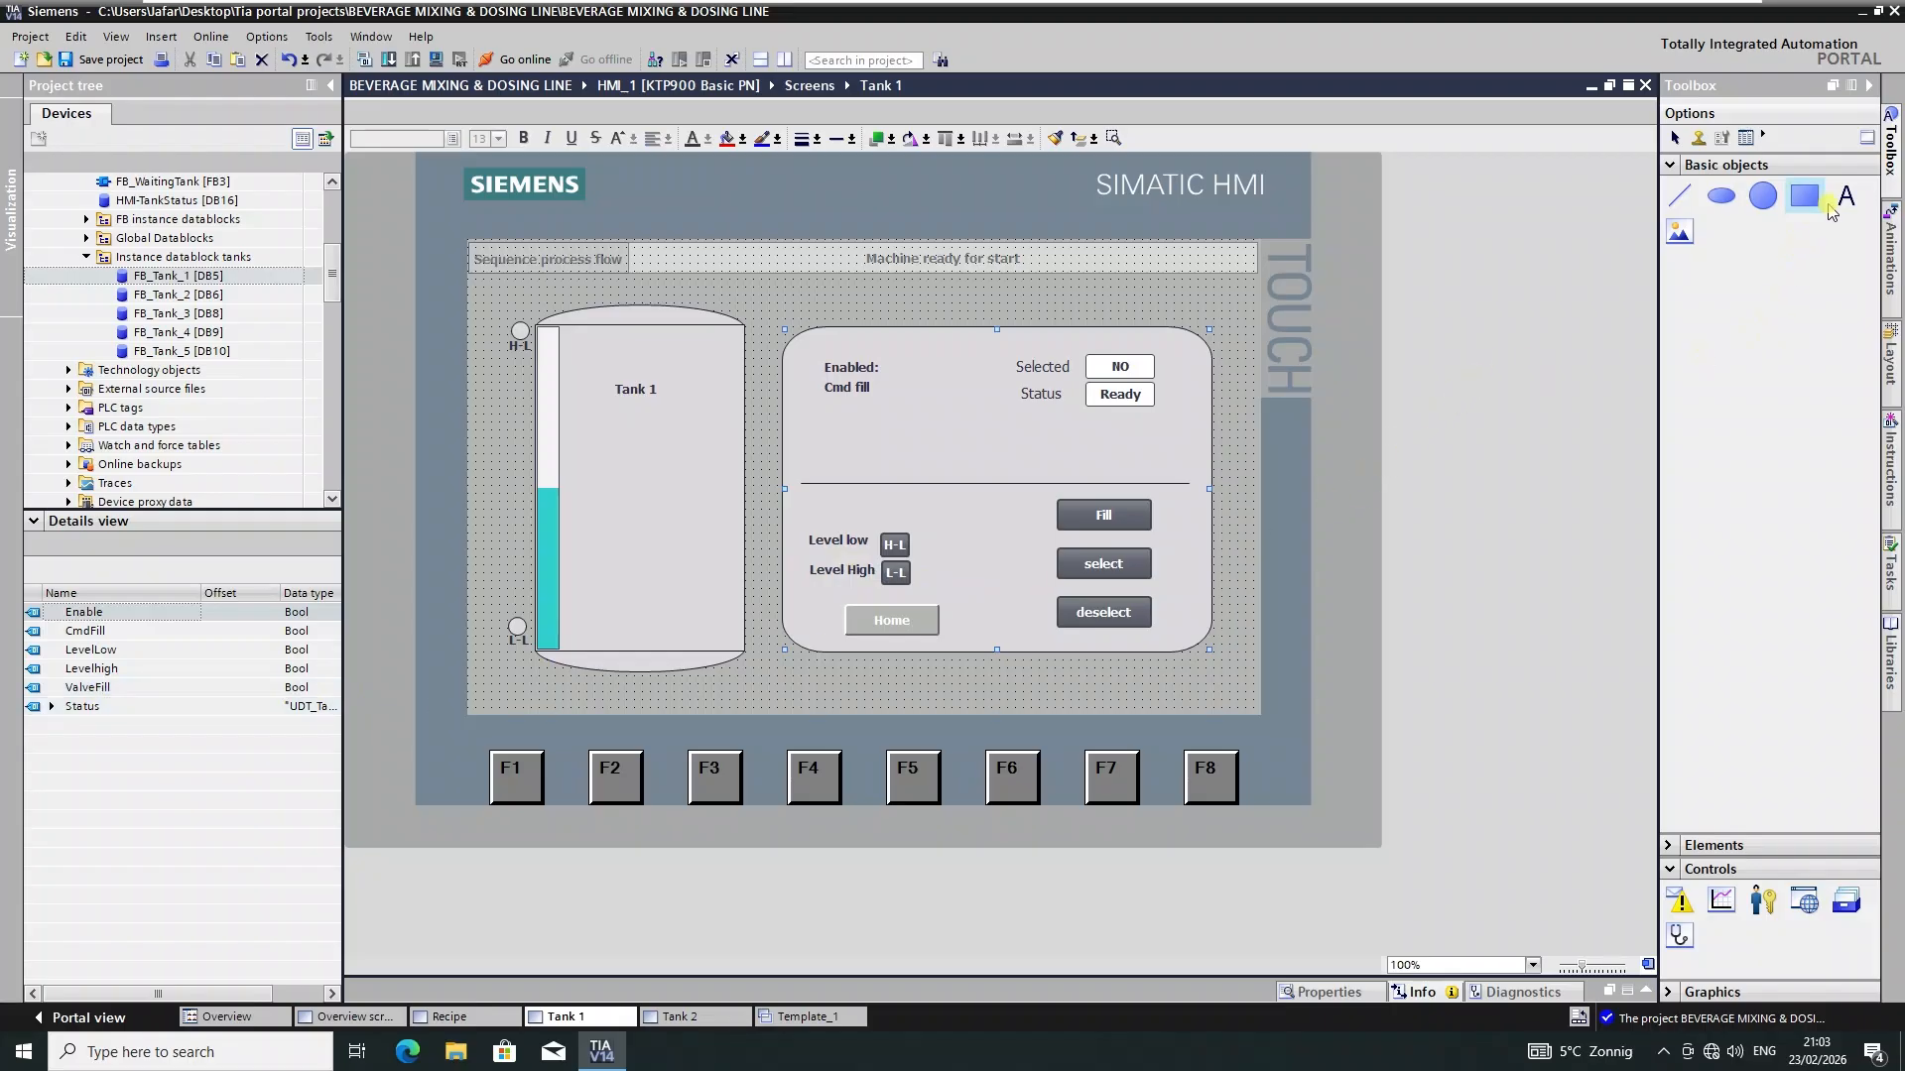
- Add a text field reading "Valve filling" below the Cmd fill label and save the project
{"action": "left_click_drag", "start_coordinate": [1847, 205], "coordinate": [843, 516]}
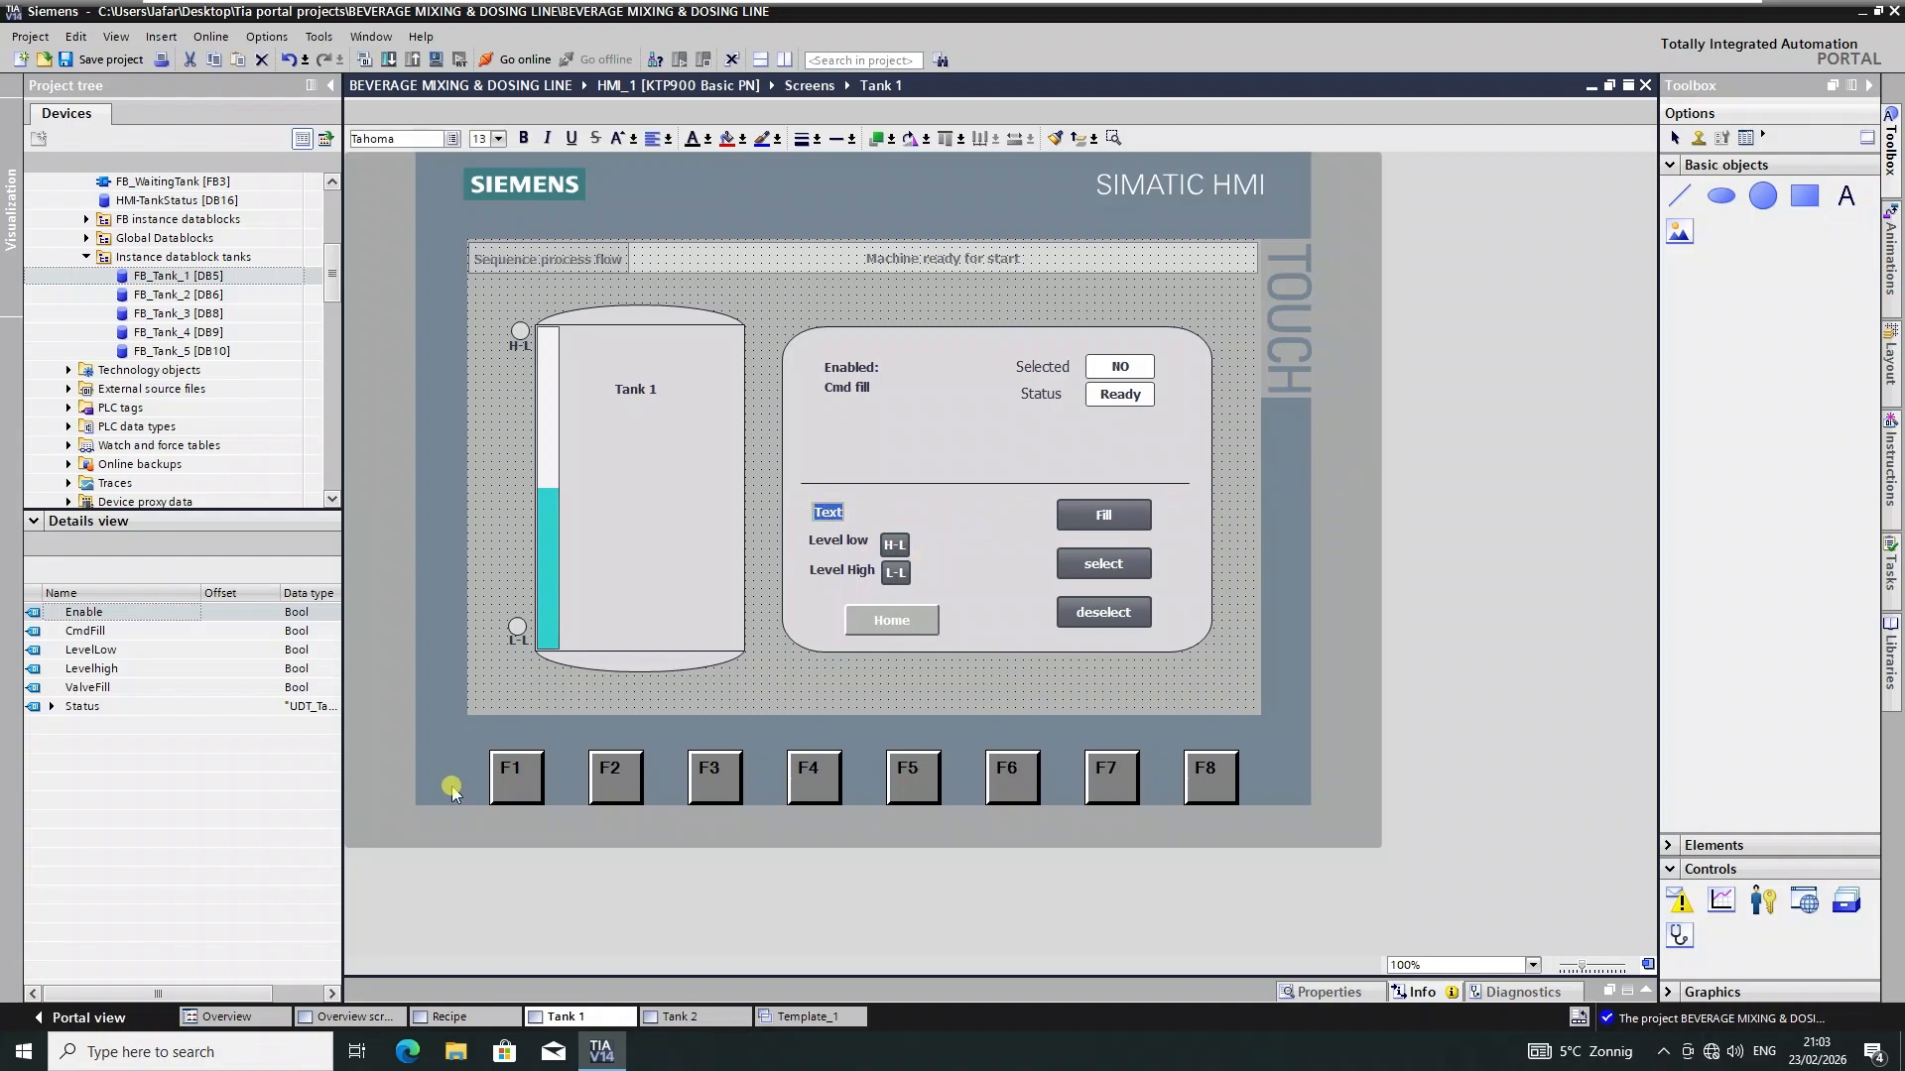
{"action": "type", "text": "Valve filling"}
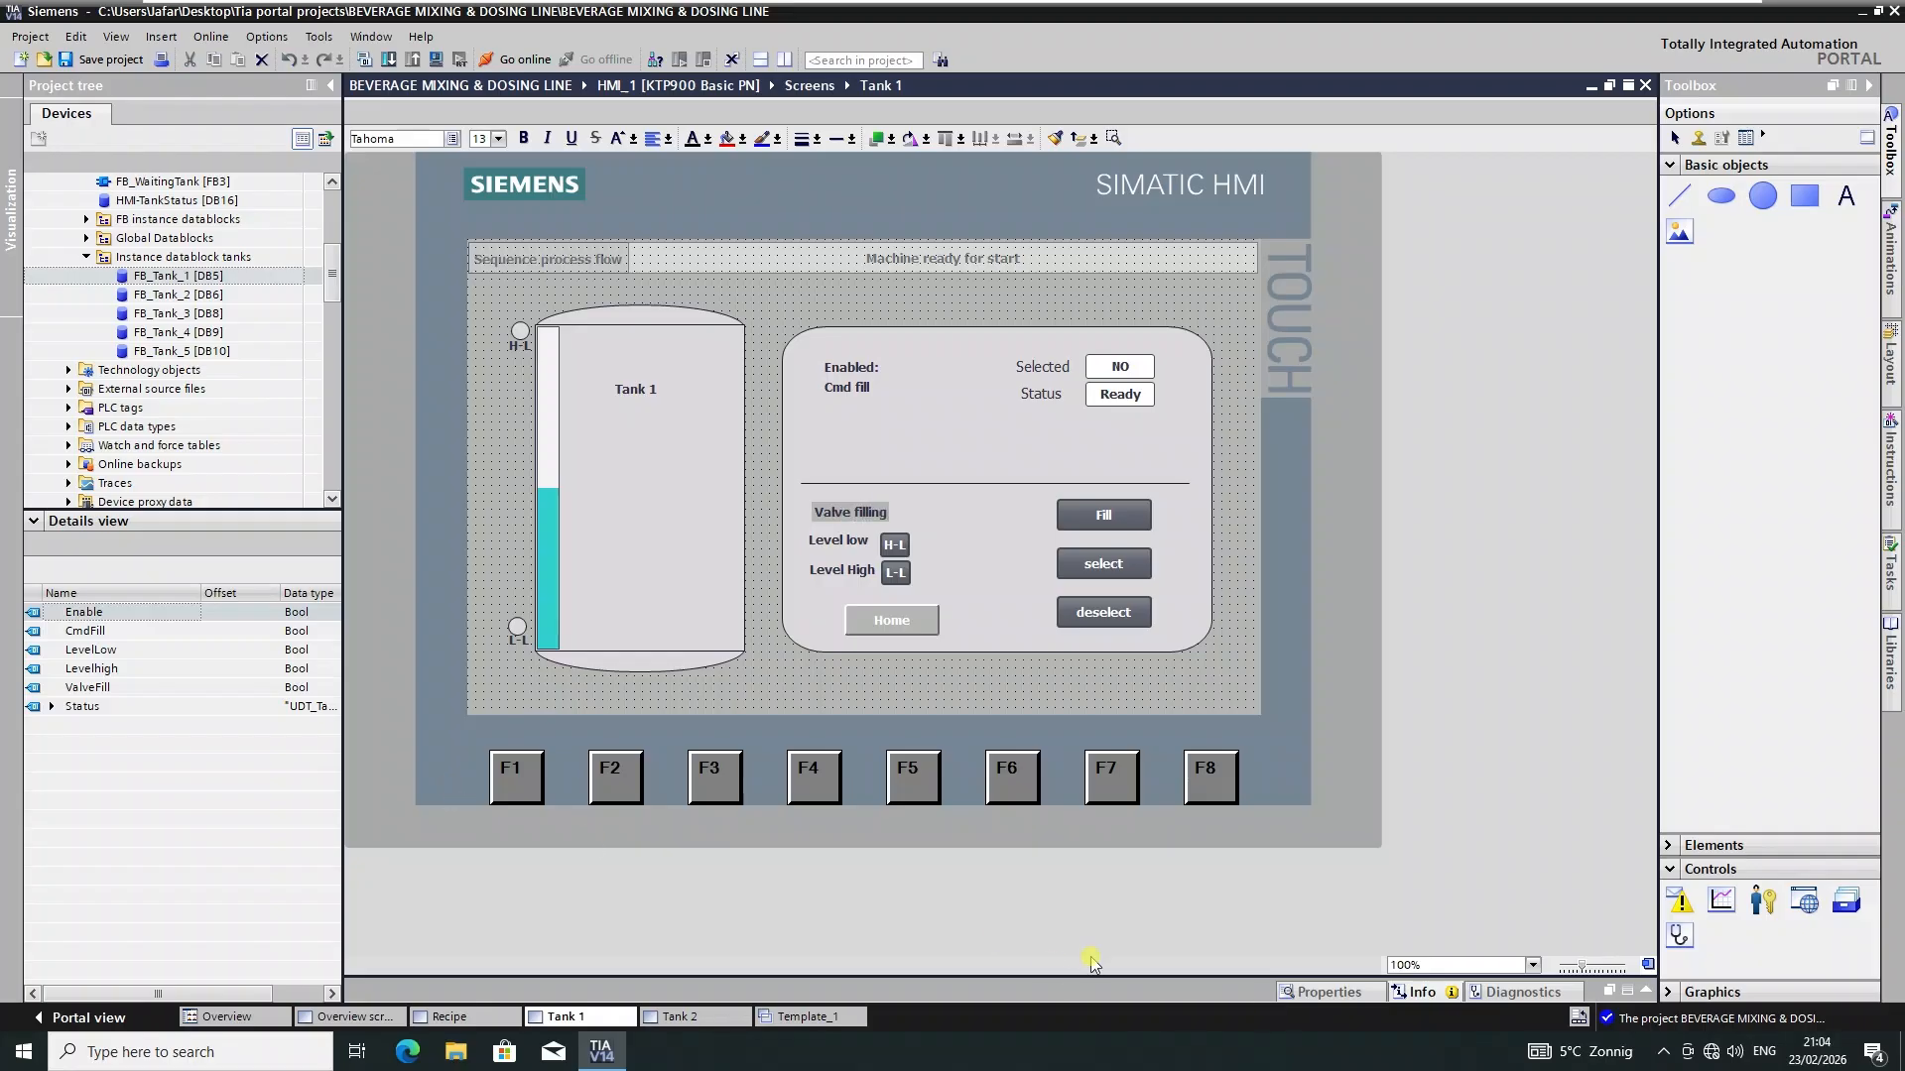
{"action": "left_click", "coordinate": [955, 582]}
{"action": "left_click_drag", "start_coordinate": [842, 512], "coordinate": [857, 422]}
{"action": "left_click", "coordinate": [897, 445]}
{"action": "left_click", "coordinate": [106, 61]}
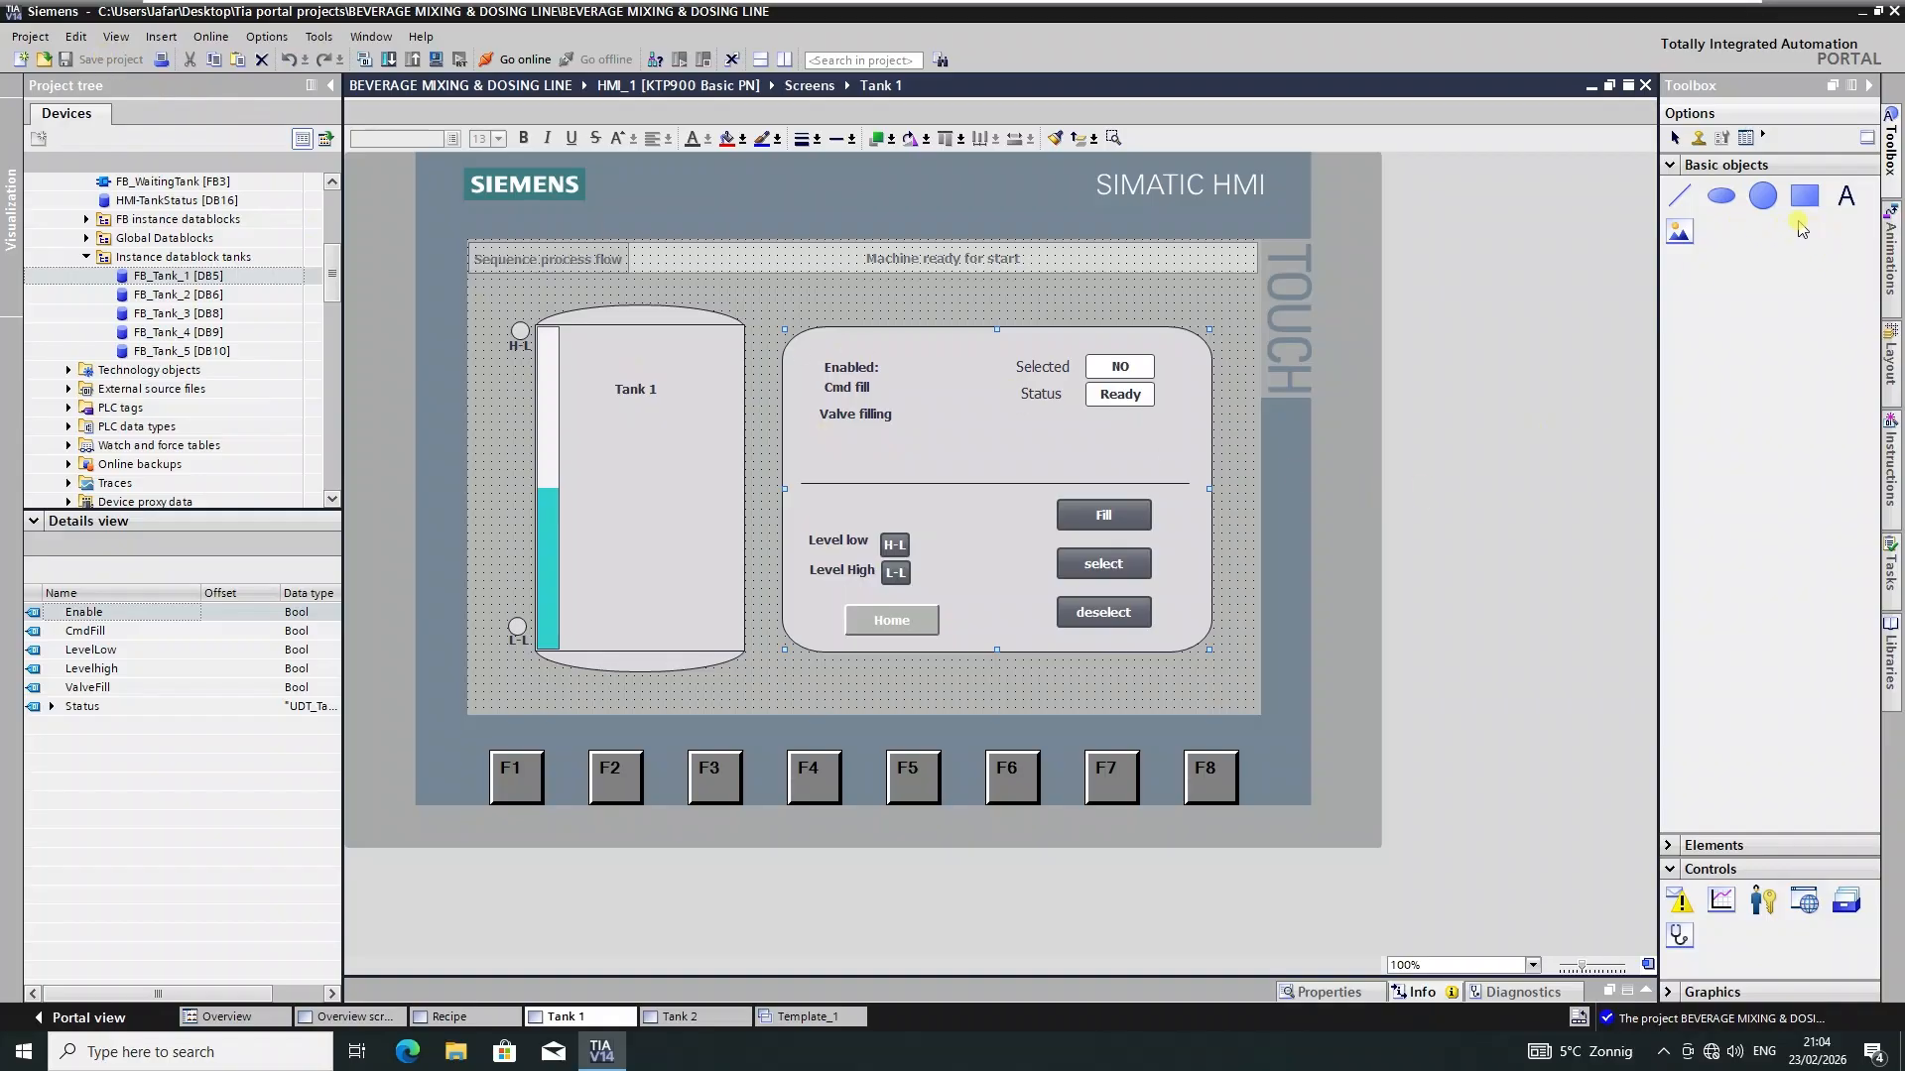
- Add a switch element beside the Valve filling label
{"action": "left_click", "coordinate": [1674, 166]}
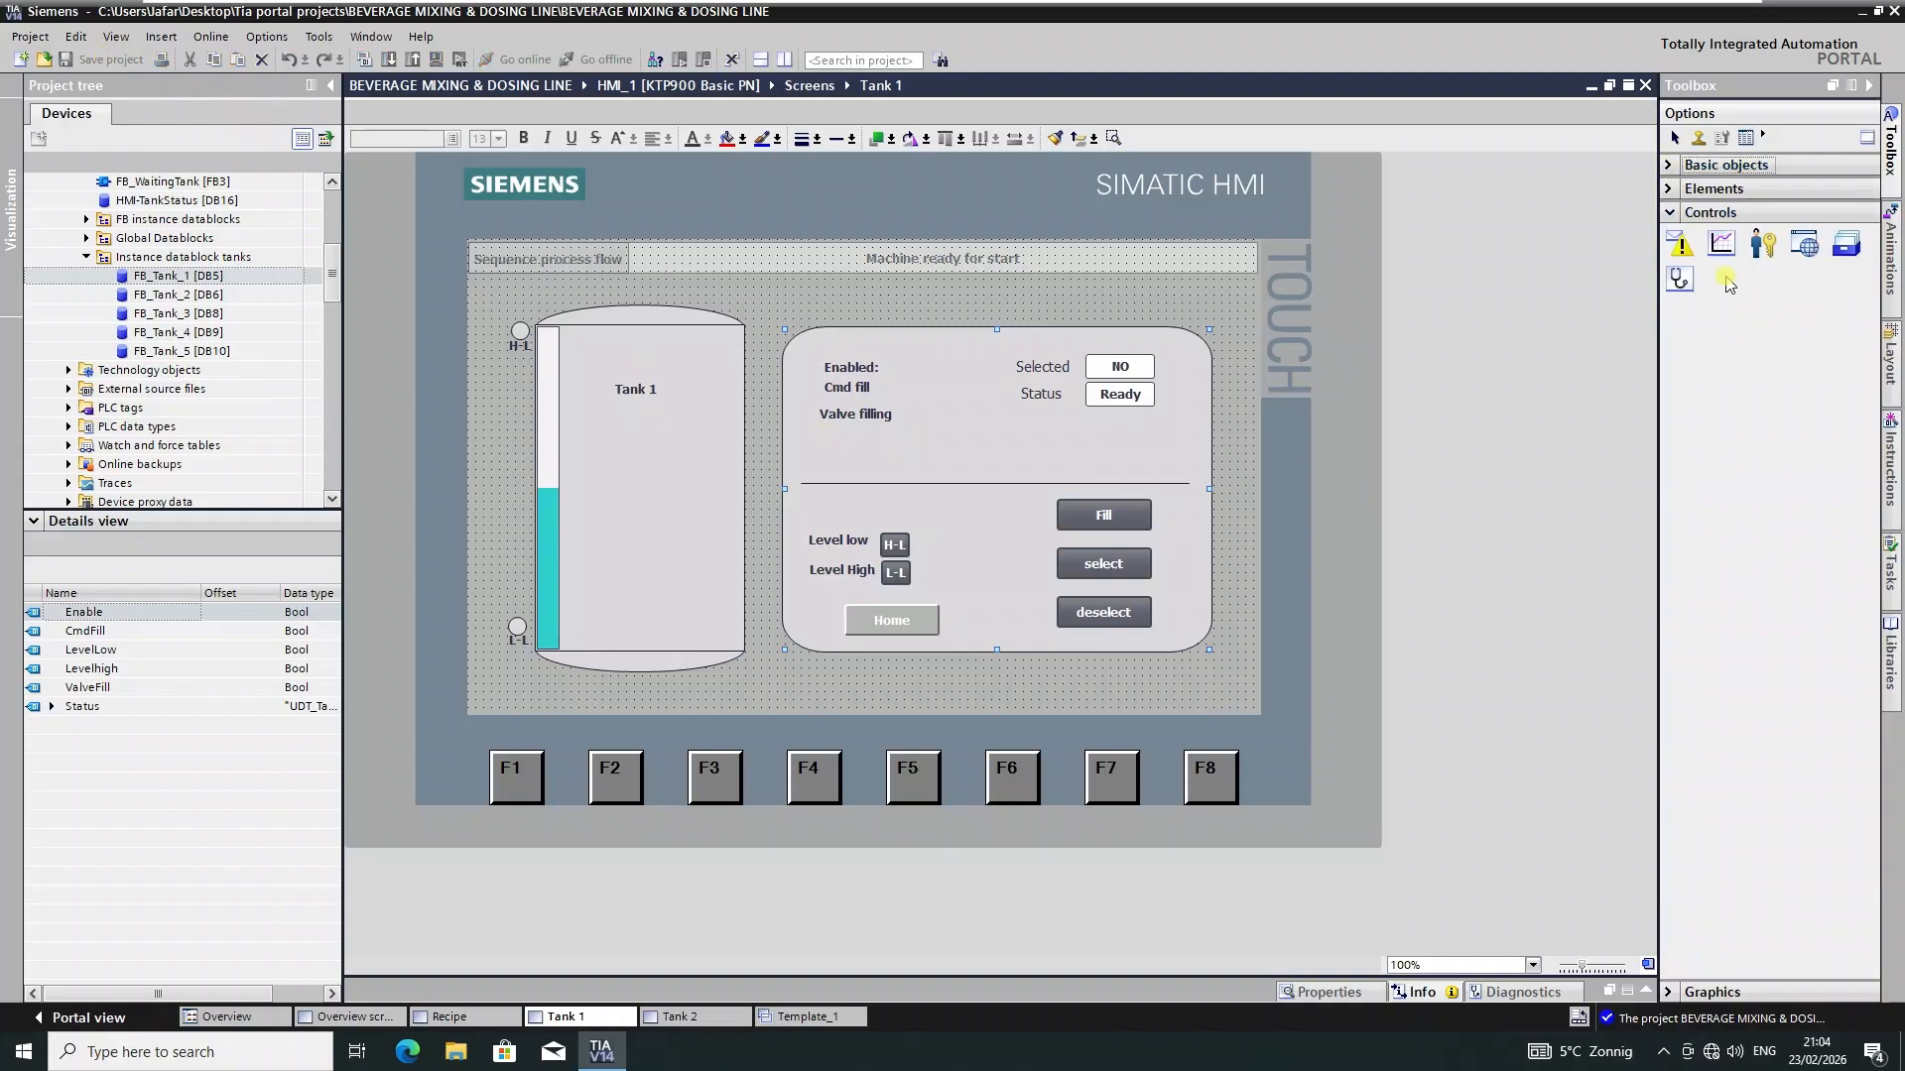
{"action": "left_click", "coordinate": [1673, 189]}
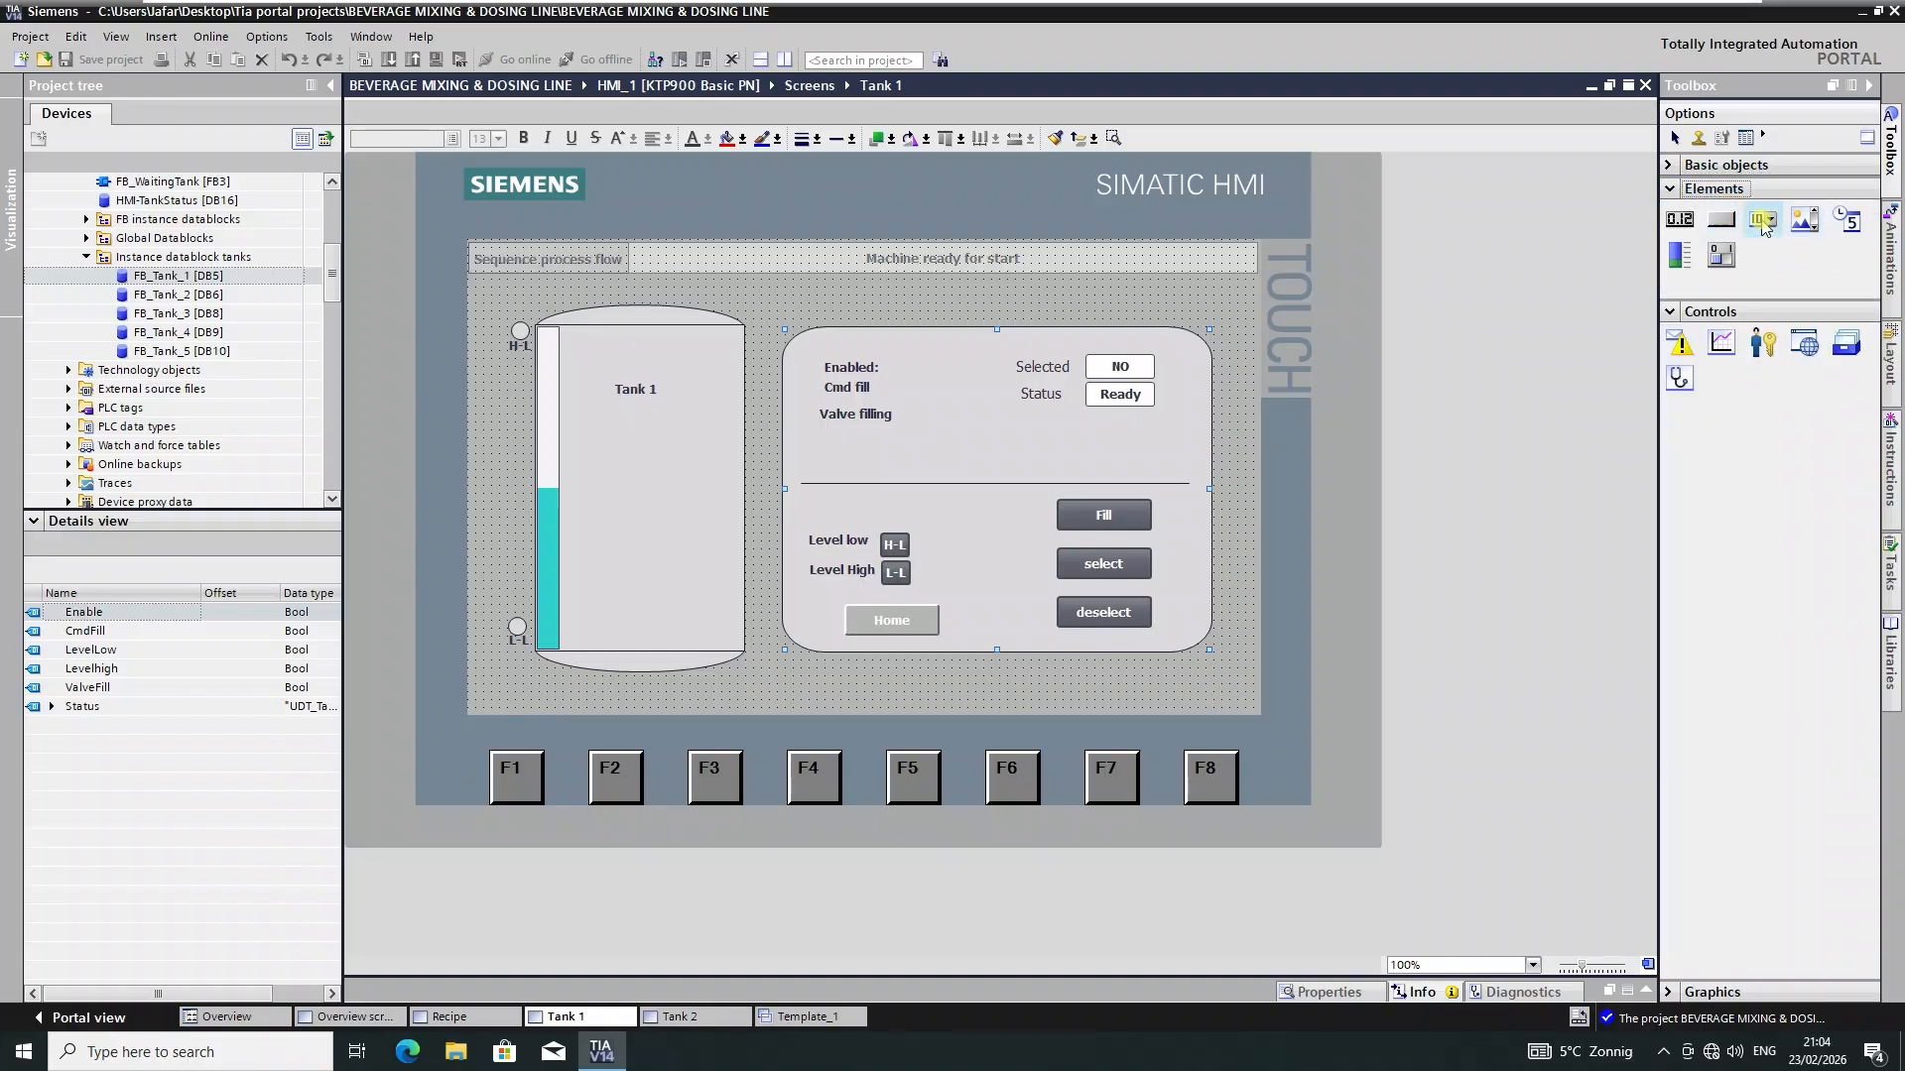
{"action": "left_click_drag", "start_coordinate": [1722, 256], "coordinate": [970, 424]}
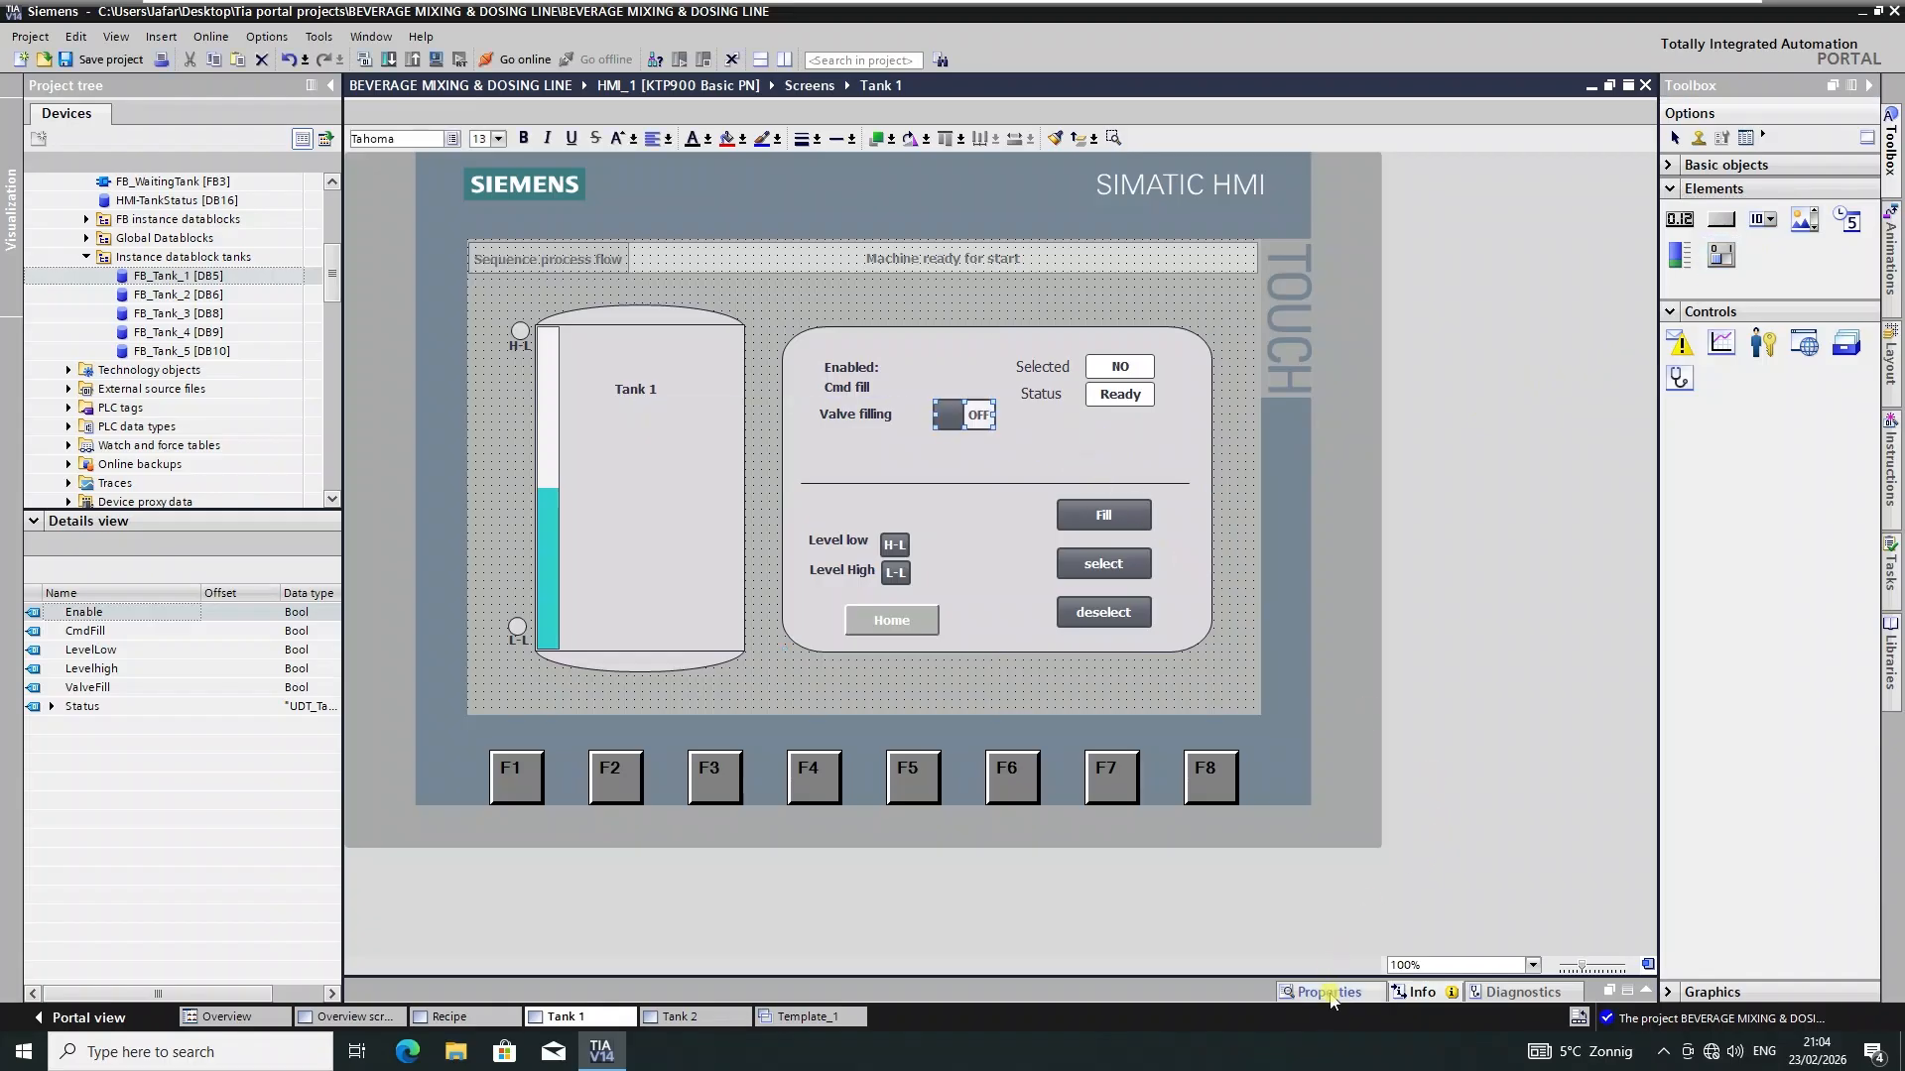
- Connect the switch to the Enable tag of the FB_Tank_1 [DB5] instance data block
{"action": "left_click", "coordinate": [1331, 992]}
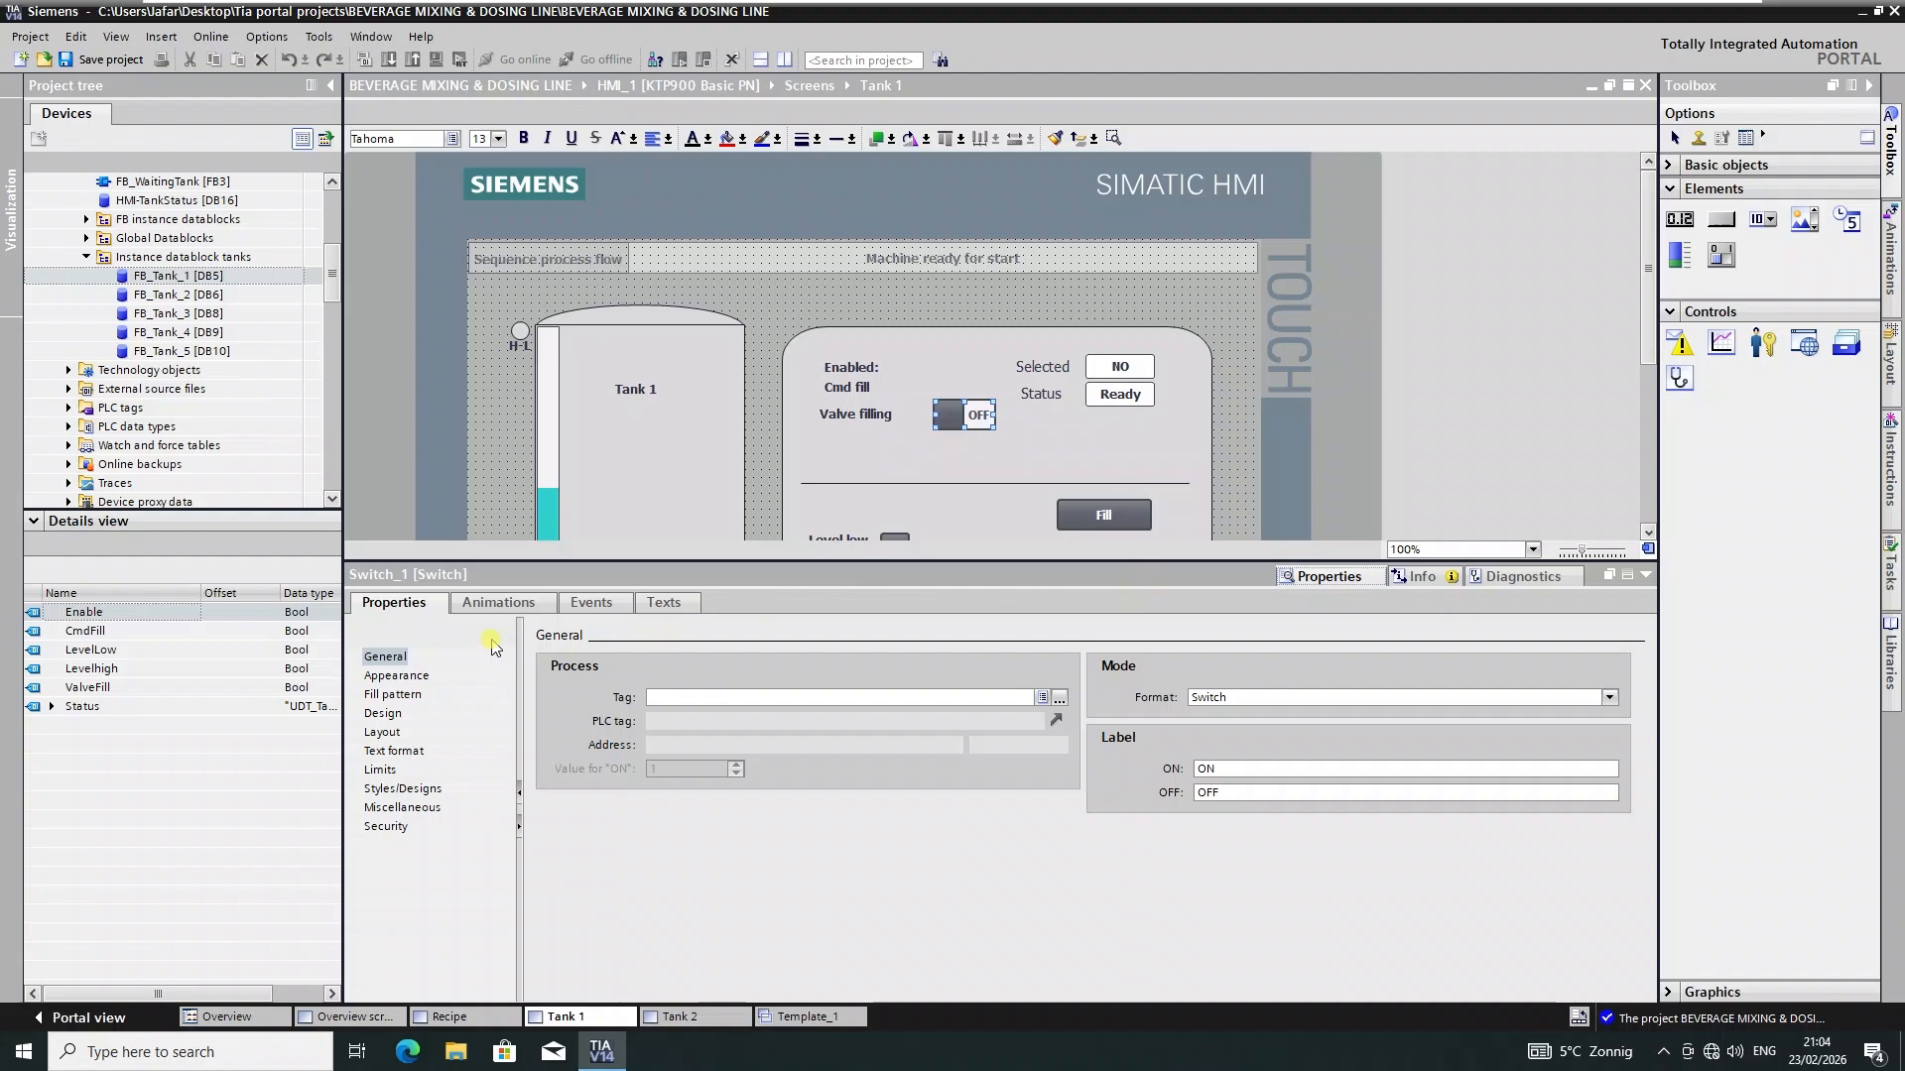
{"action": "left_click", "coordinate": [1060, 698]}
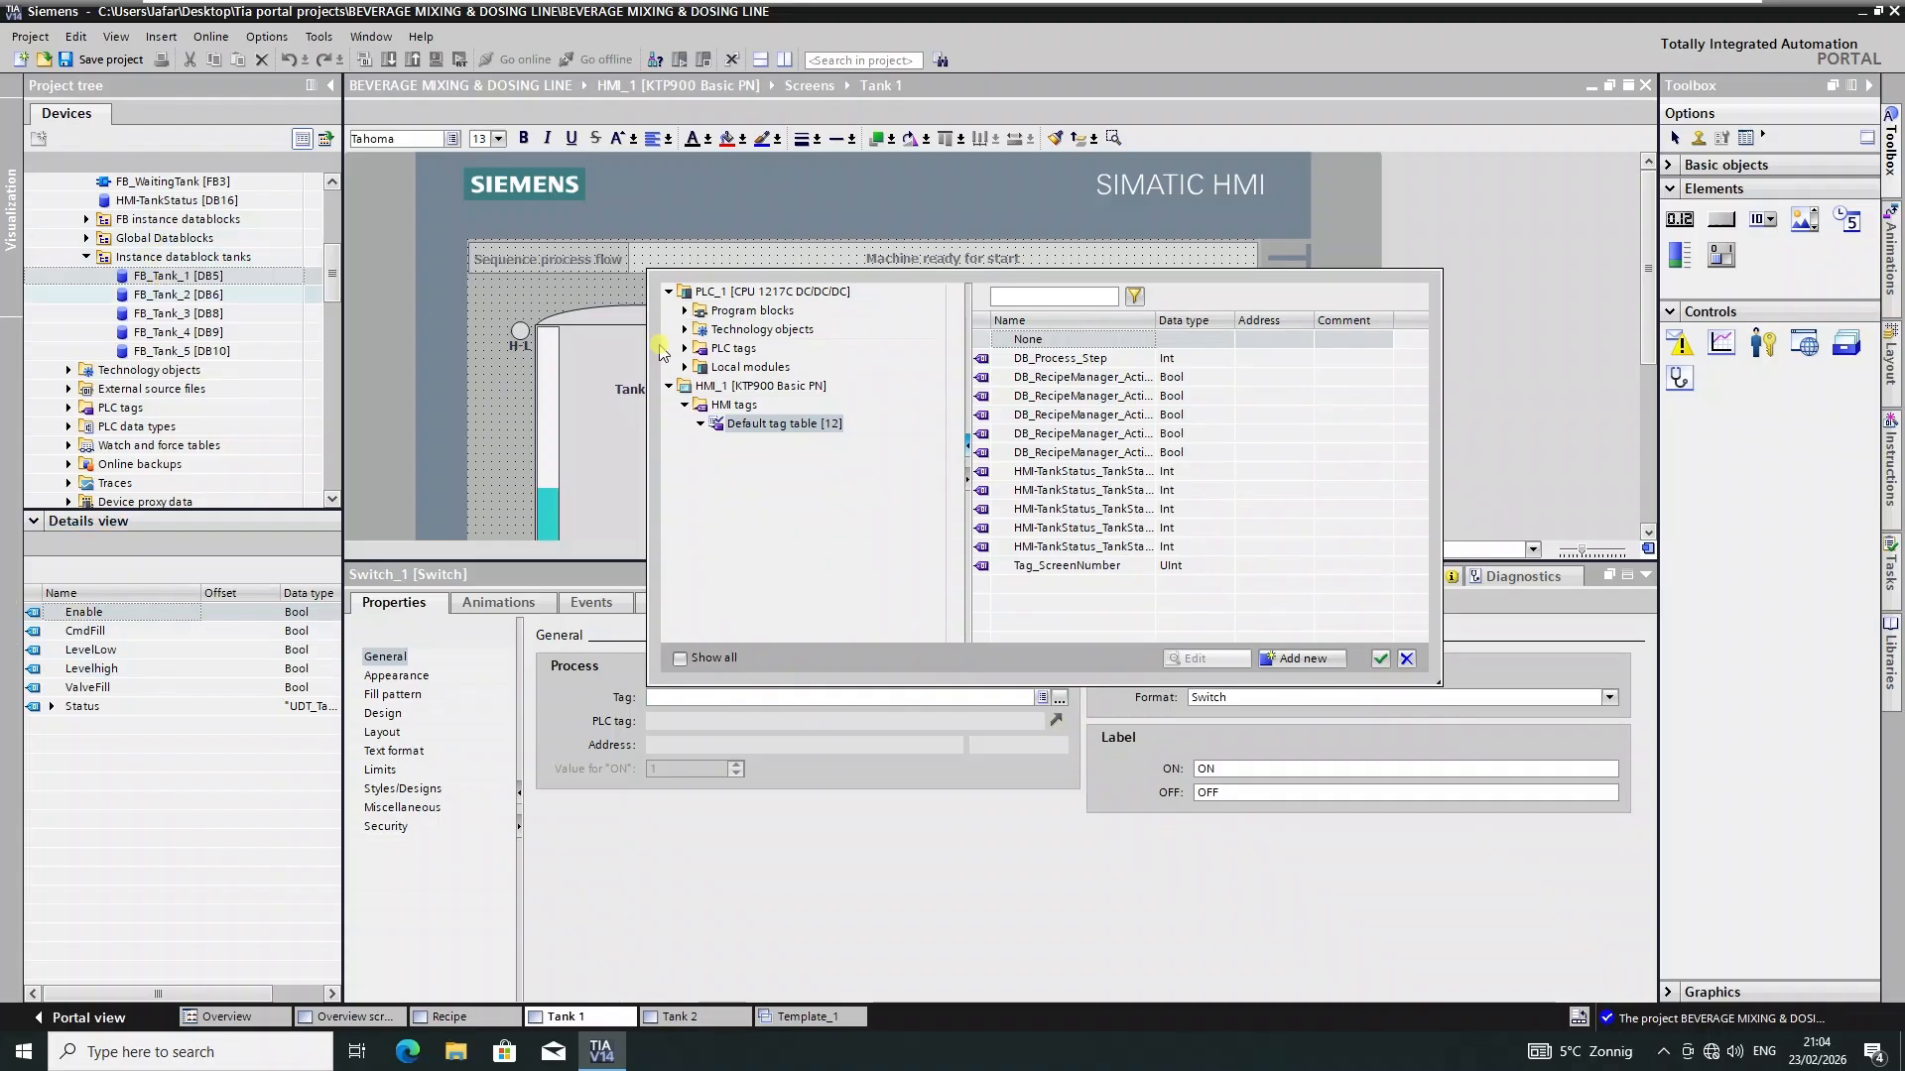
{"action": "left_click", "coordinate": [685, 310]}
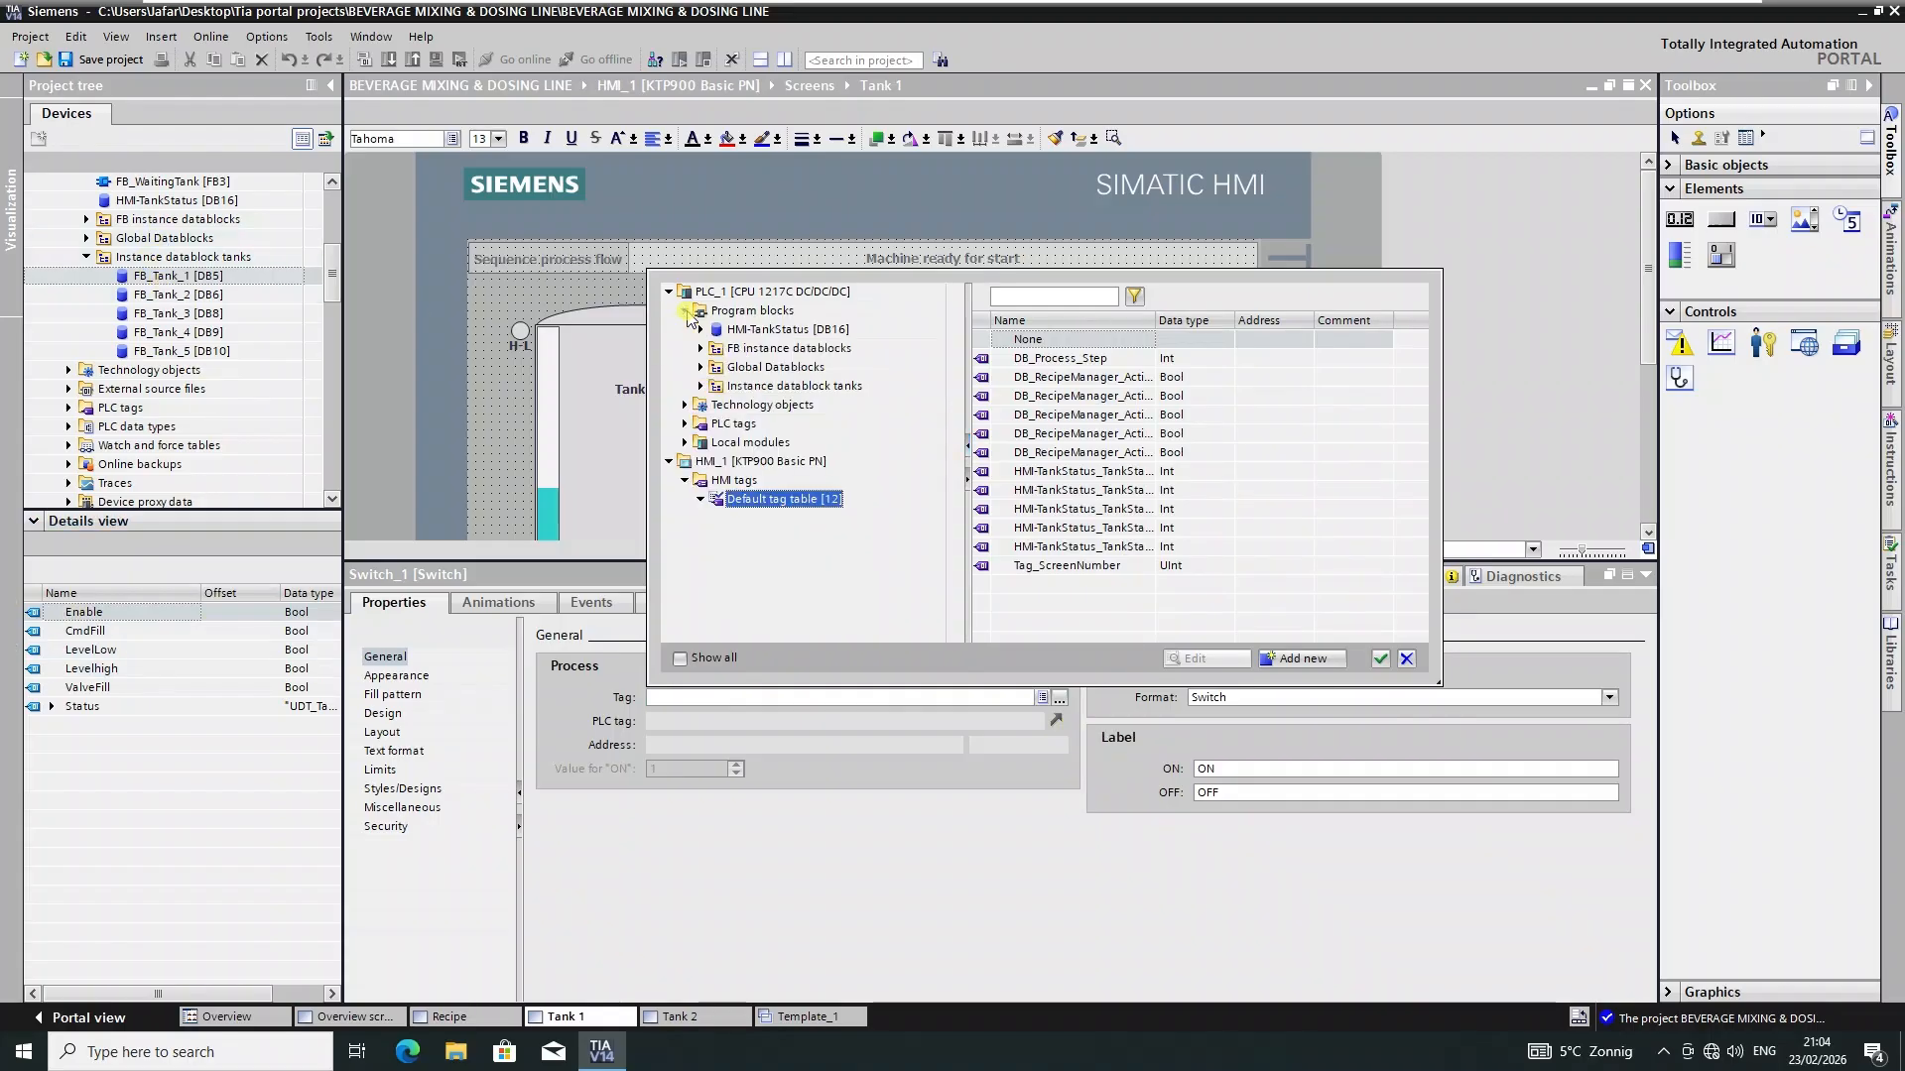
{"action": "left_click", "coordinate": [684, 311]}
{"action": "left_click", "coordinate": [684, 310]}
{"action": "left_click", "coordinate": [699, 387]}
{"action": "left_click", "coordinate": [778, 406]}
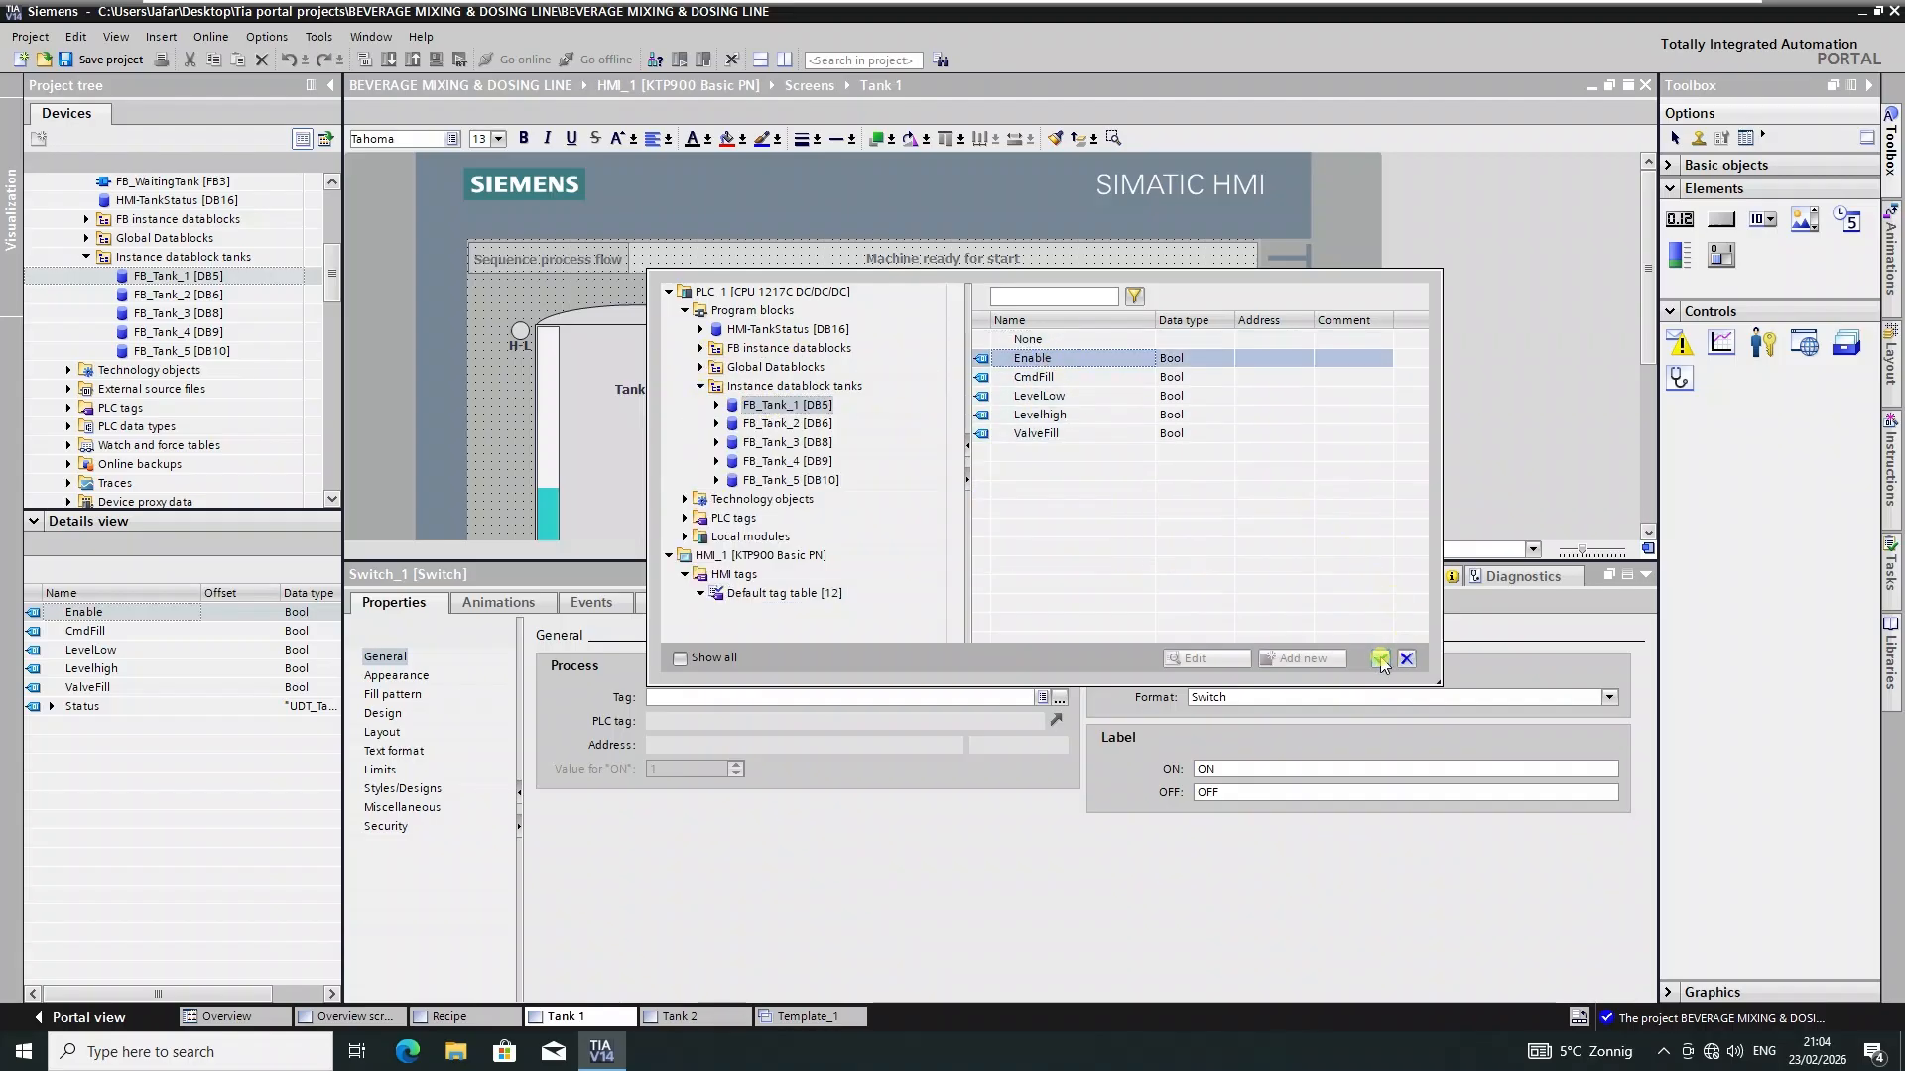
{"action": "left_click", "coordinate": [1380, 660]}
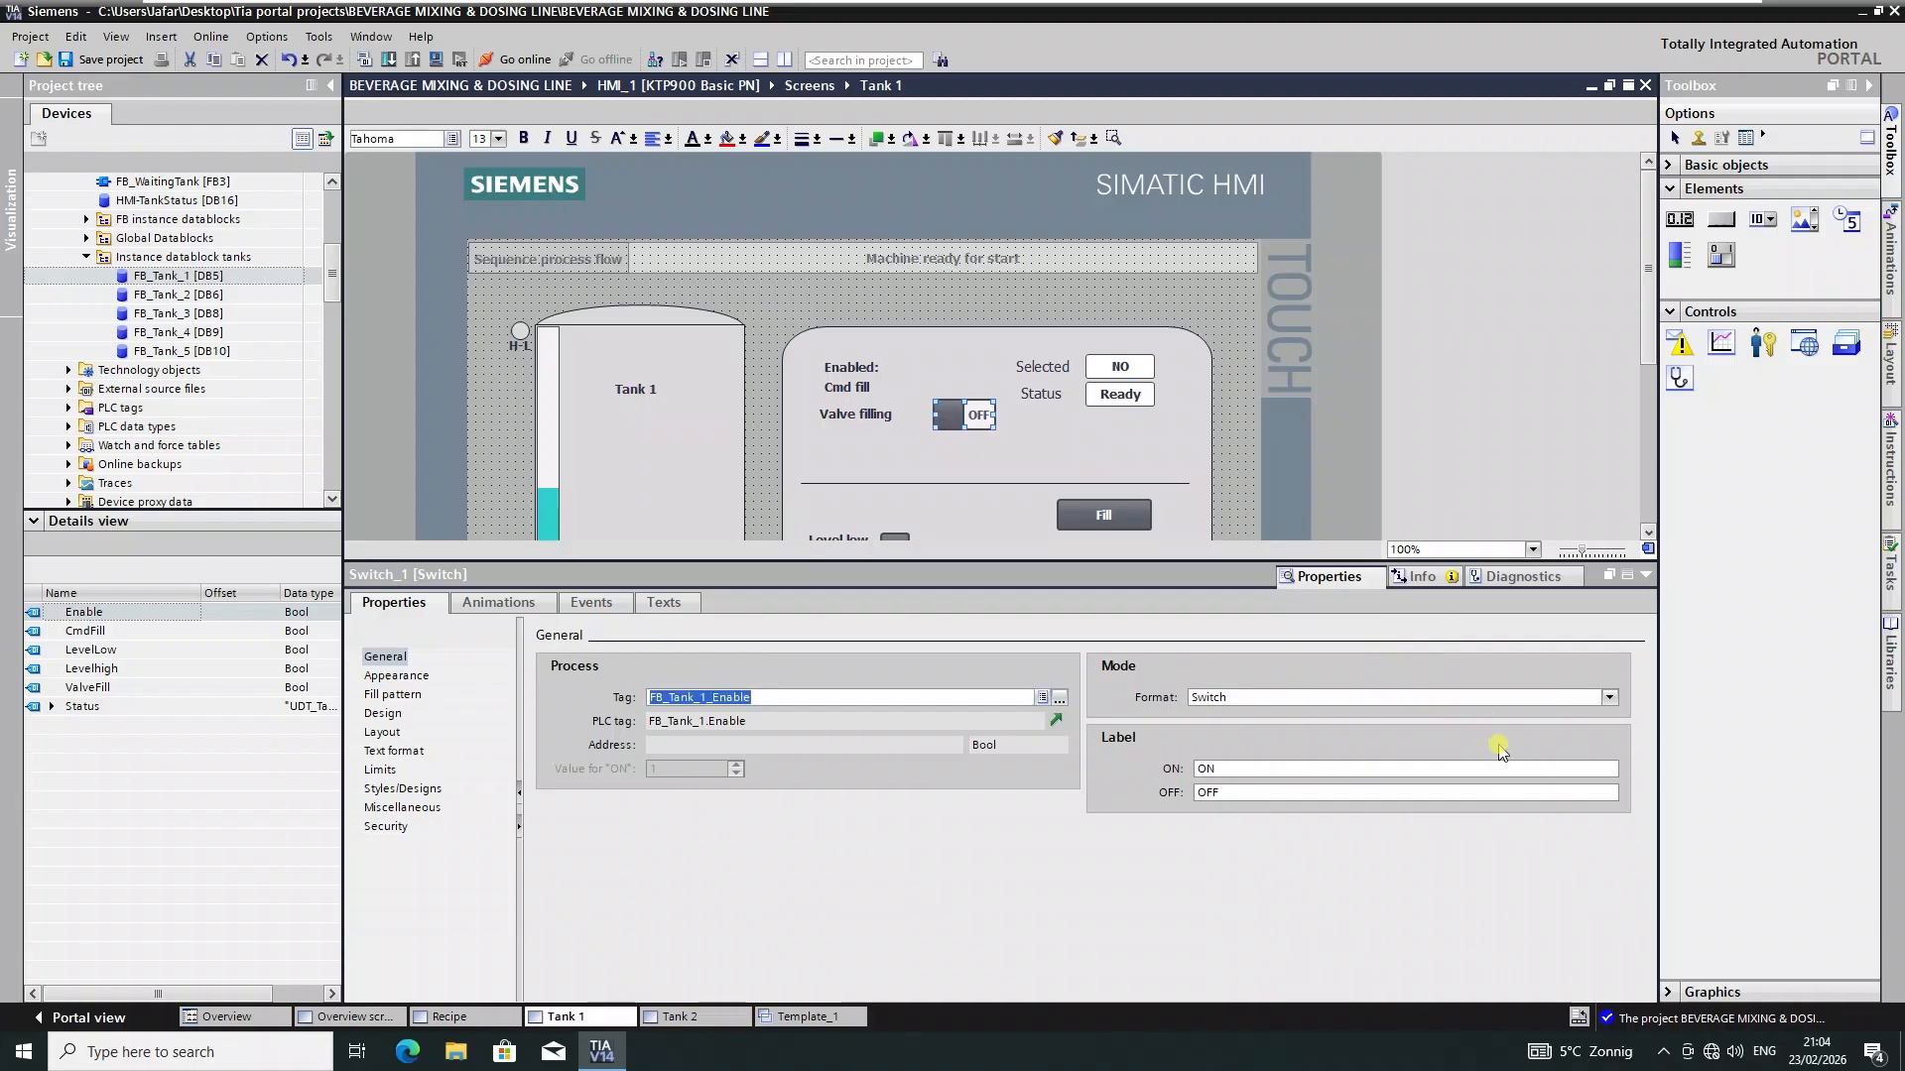
- Re-enter the switch's ON label text as "ON"
{"action": "left_click", "coordinate": [1267, 768]}
{"action": "type", "text": "O"}
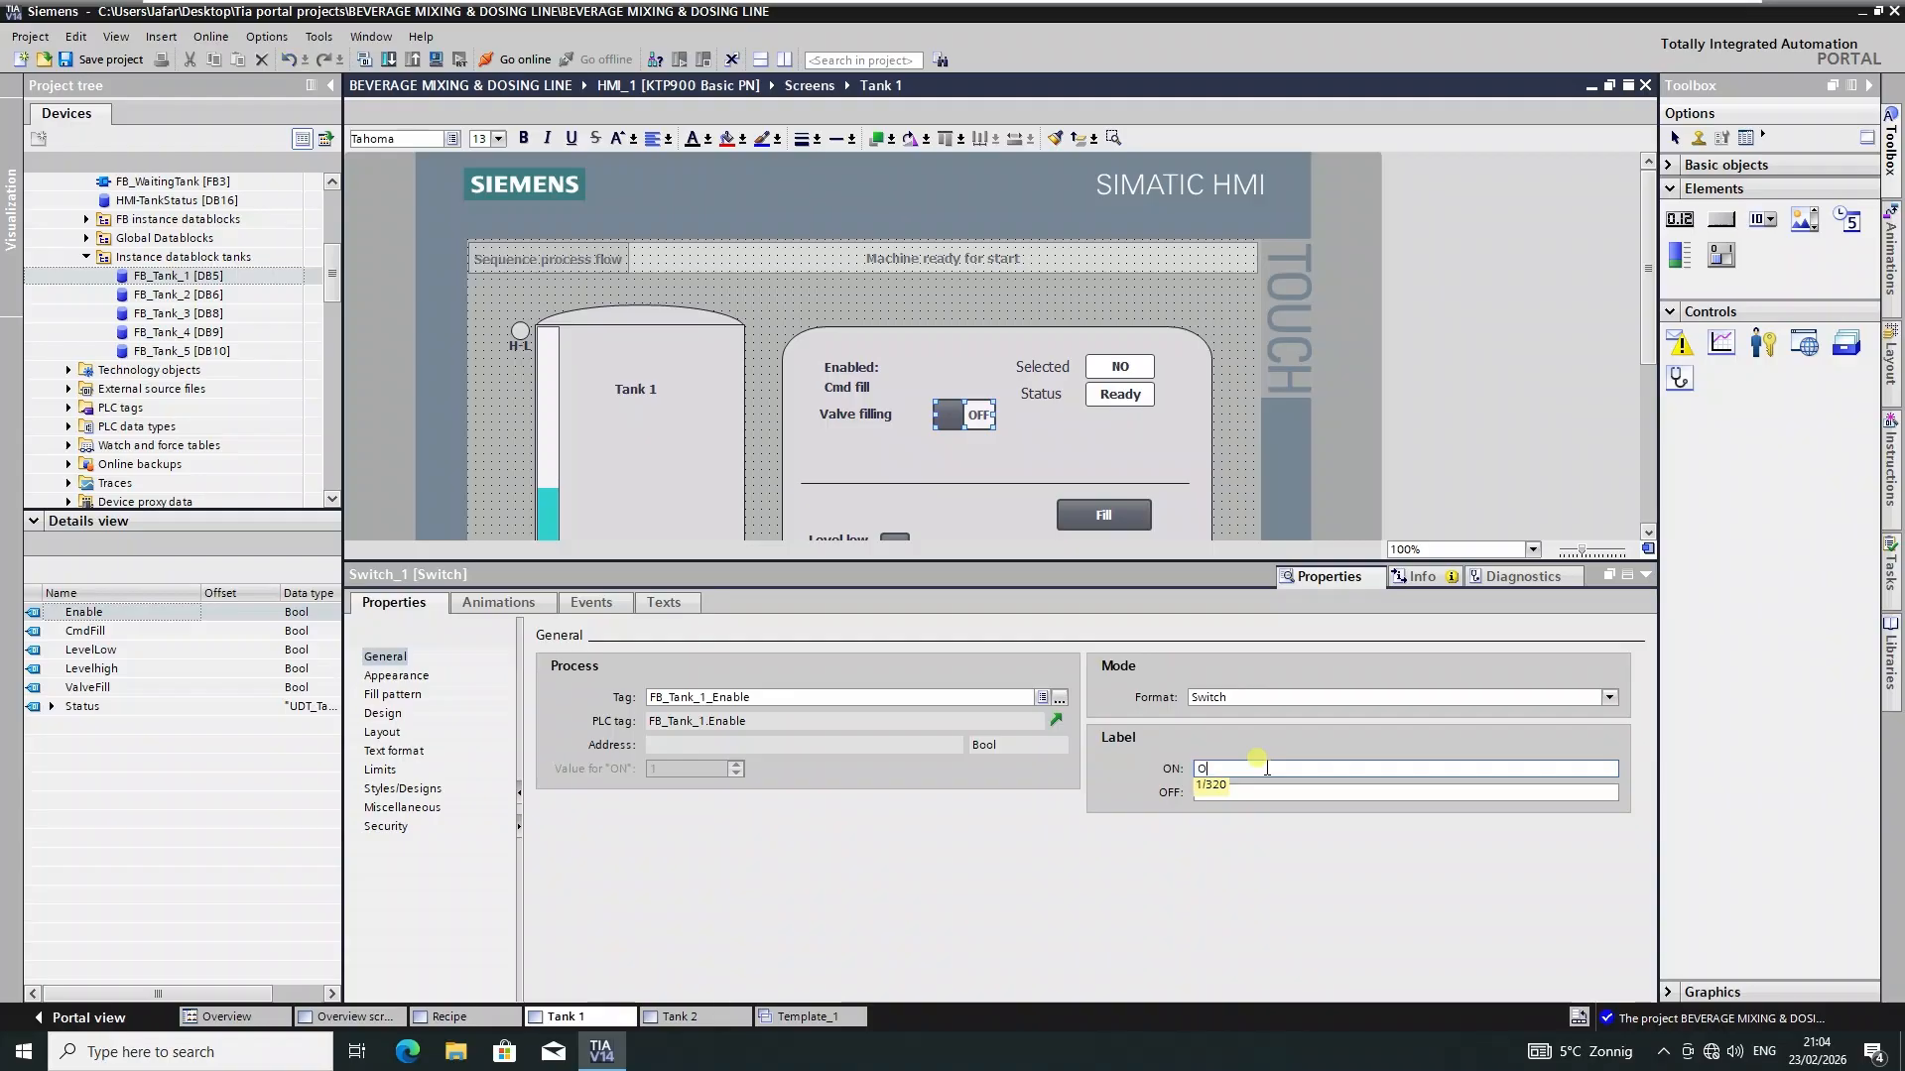
{"action": "left_click", "coordinate": [1051, 789]}
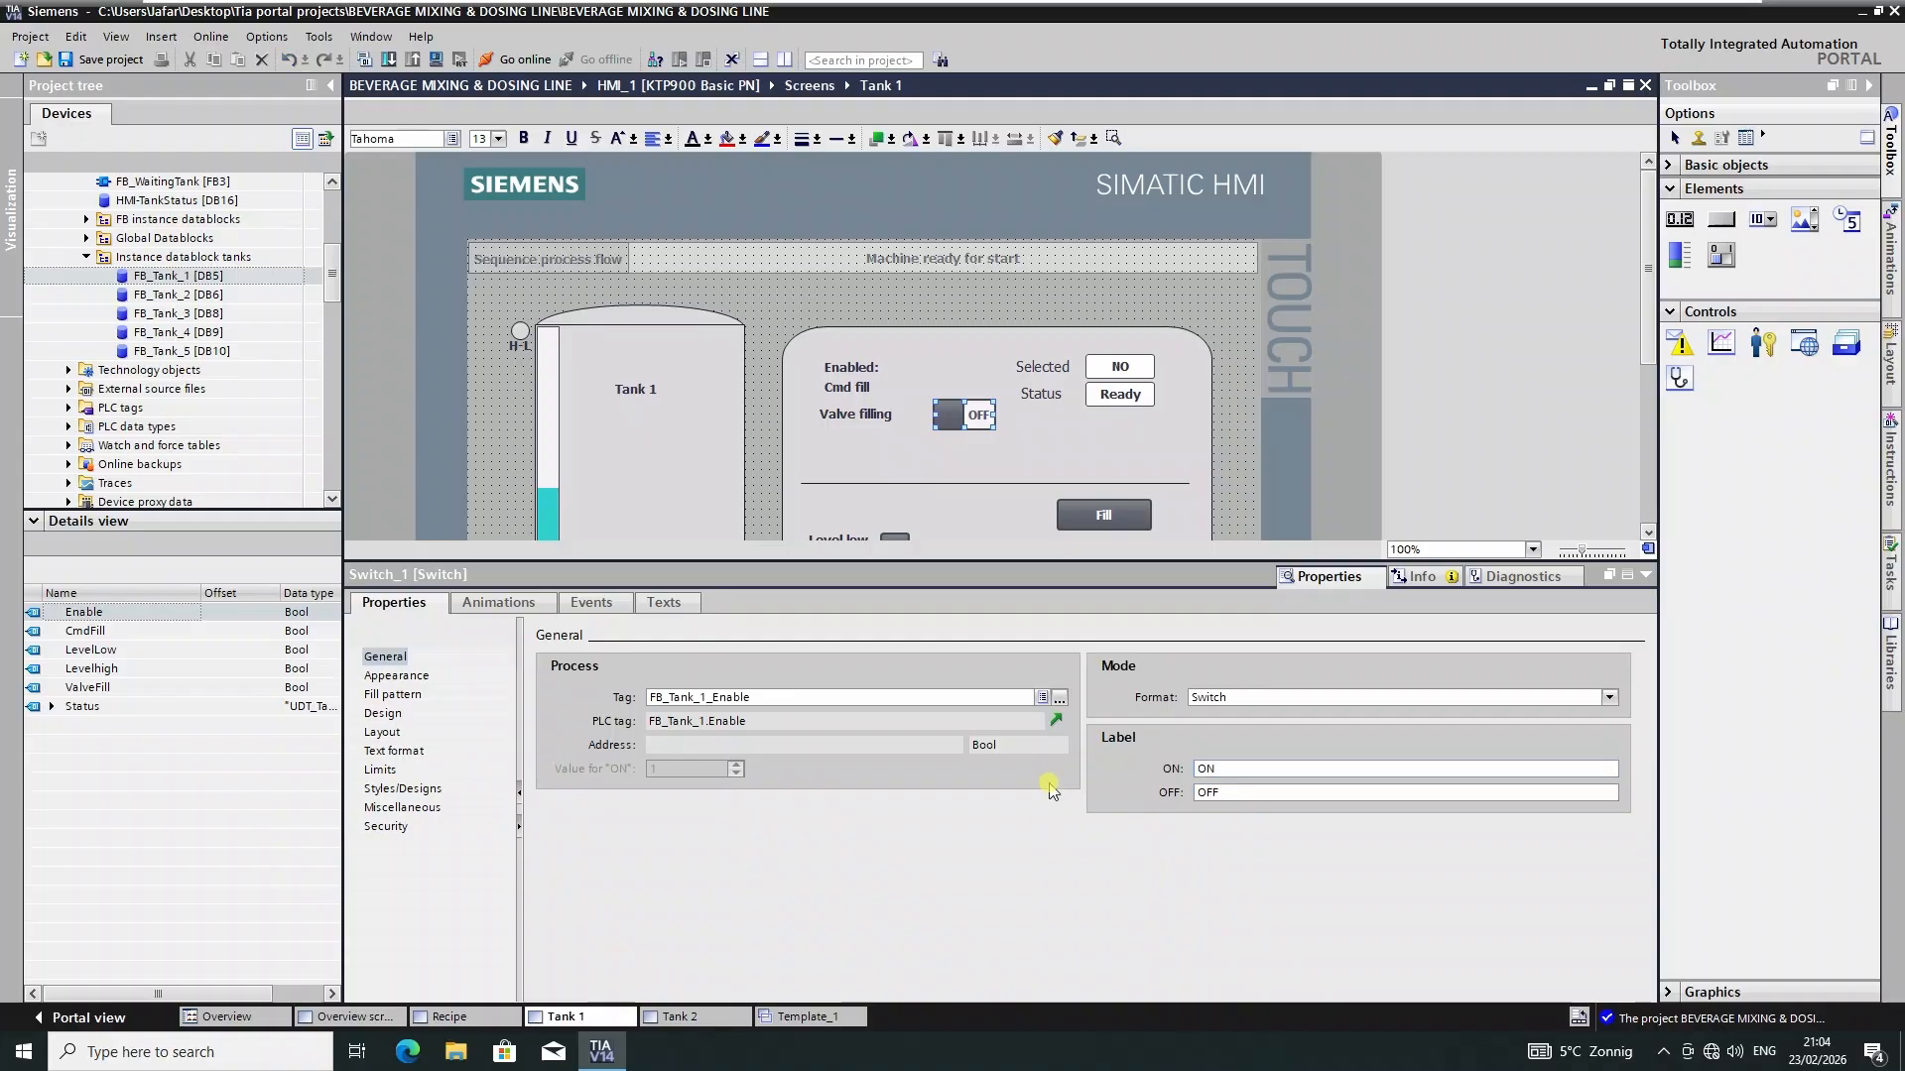
{"action": "left_click", "coordinate": [1164, 535]}
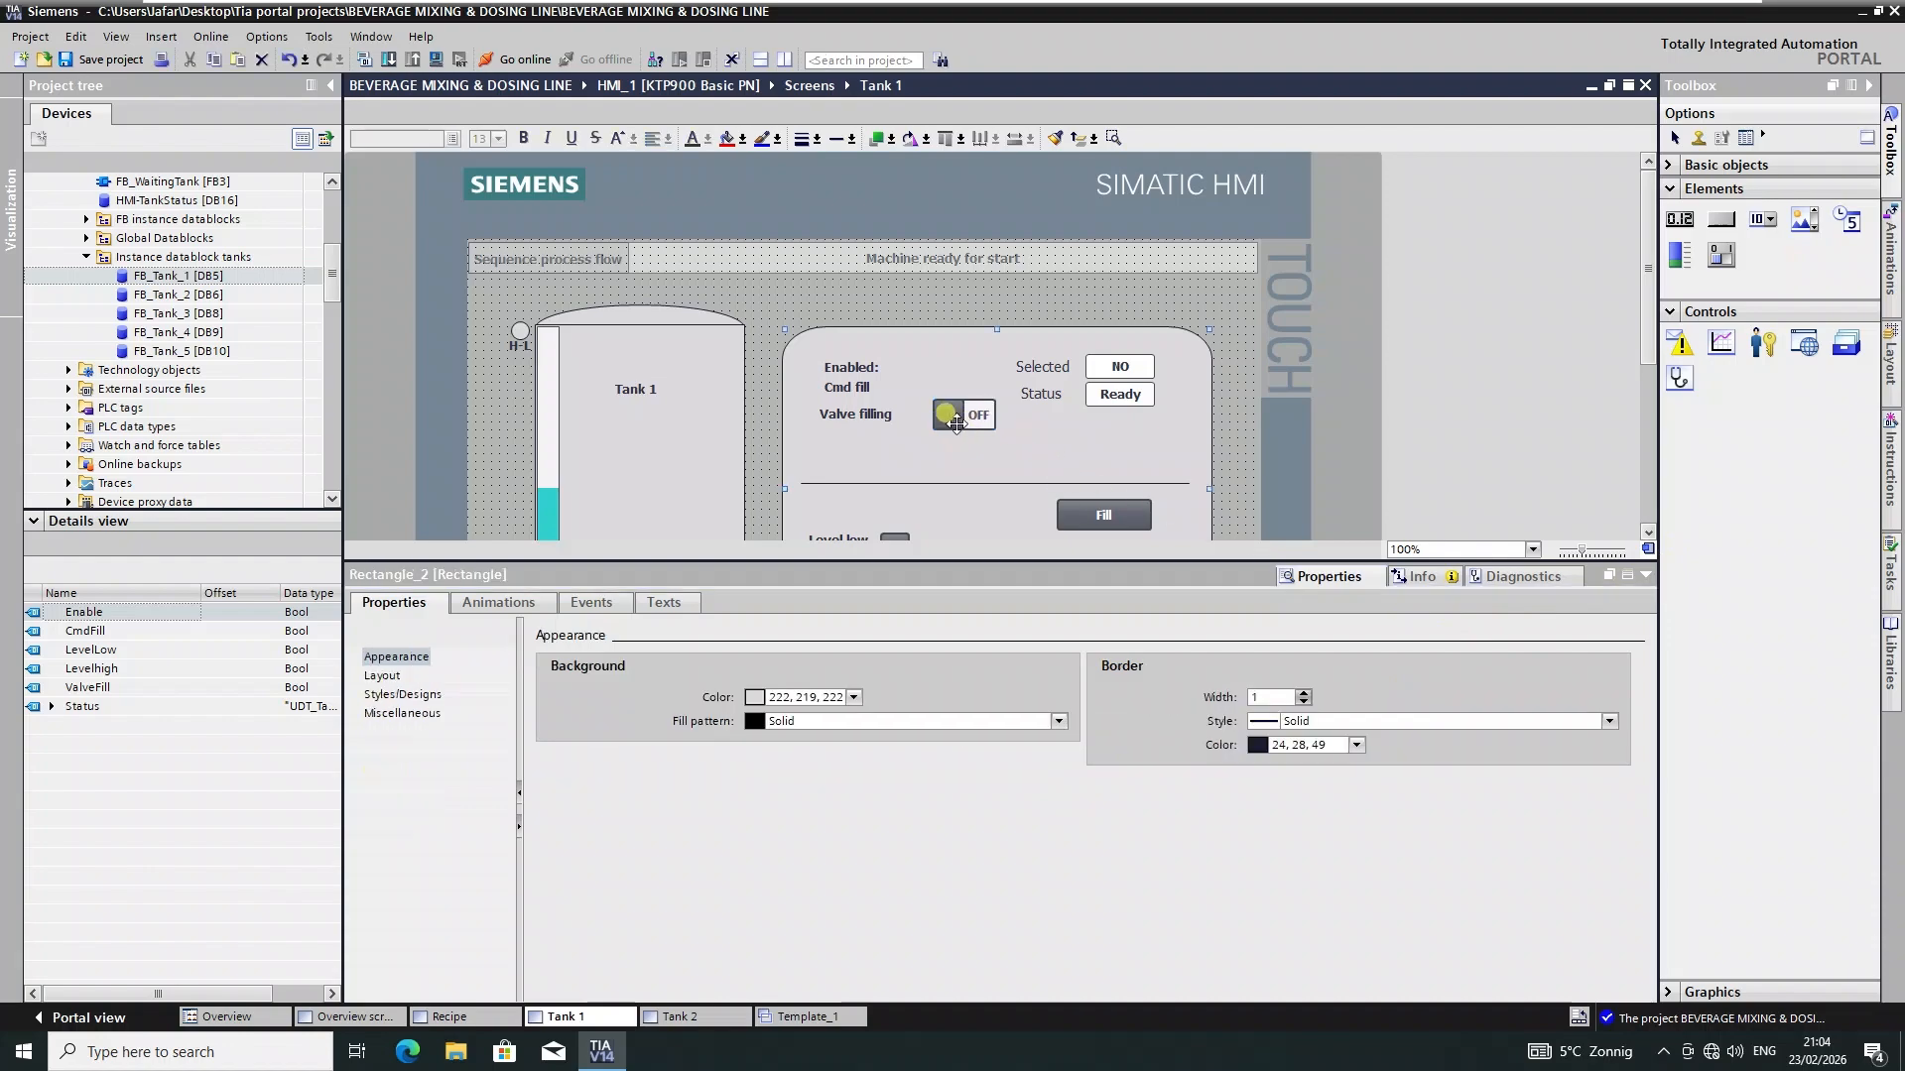
- Reduce the focus width of the switch beside the Valve filling label and review its layout and text format settings
{"action": "left_click", "coordinate": [947, 415]}
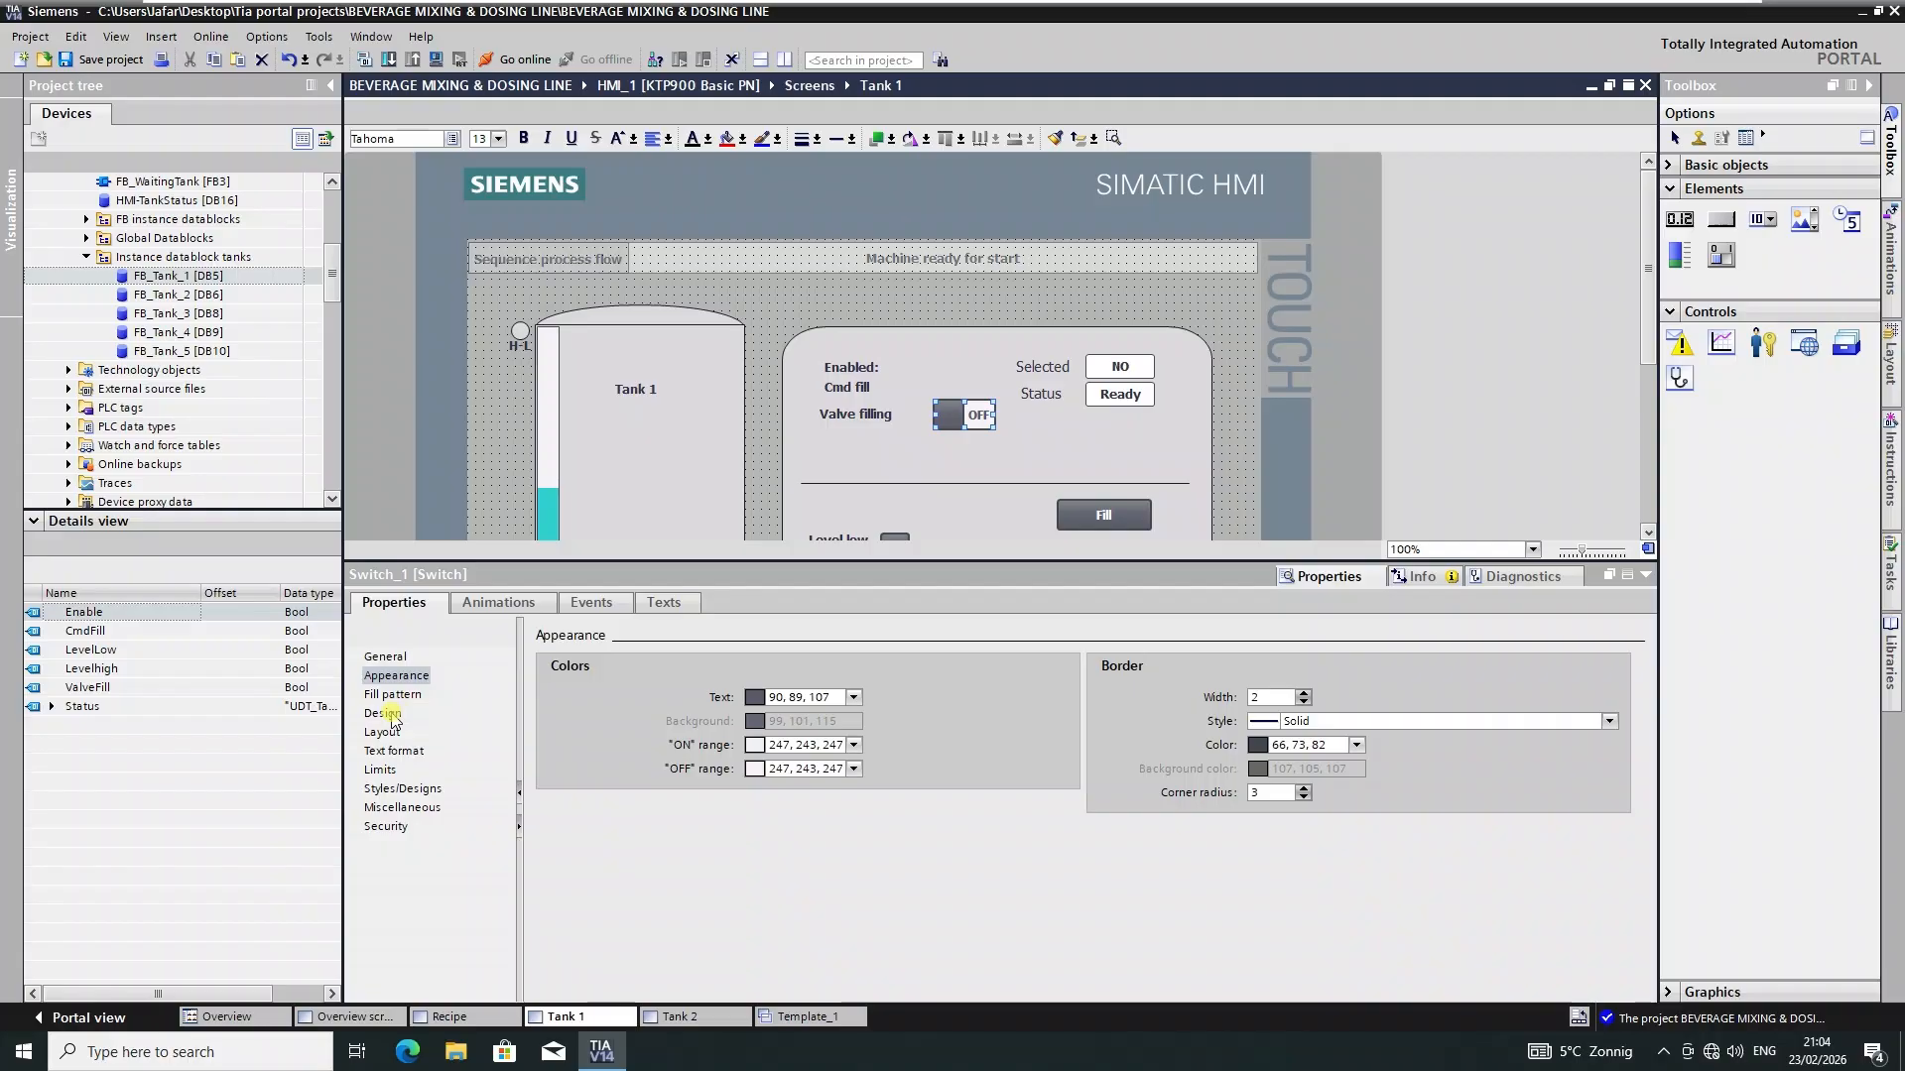
{"action": "left_click", "coordinate": [392, 716]}
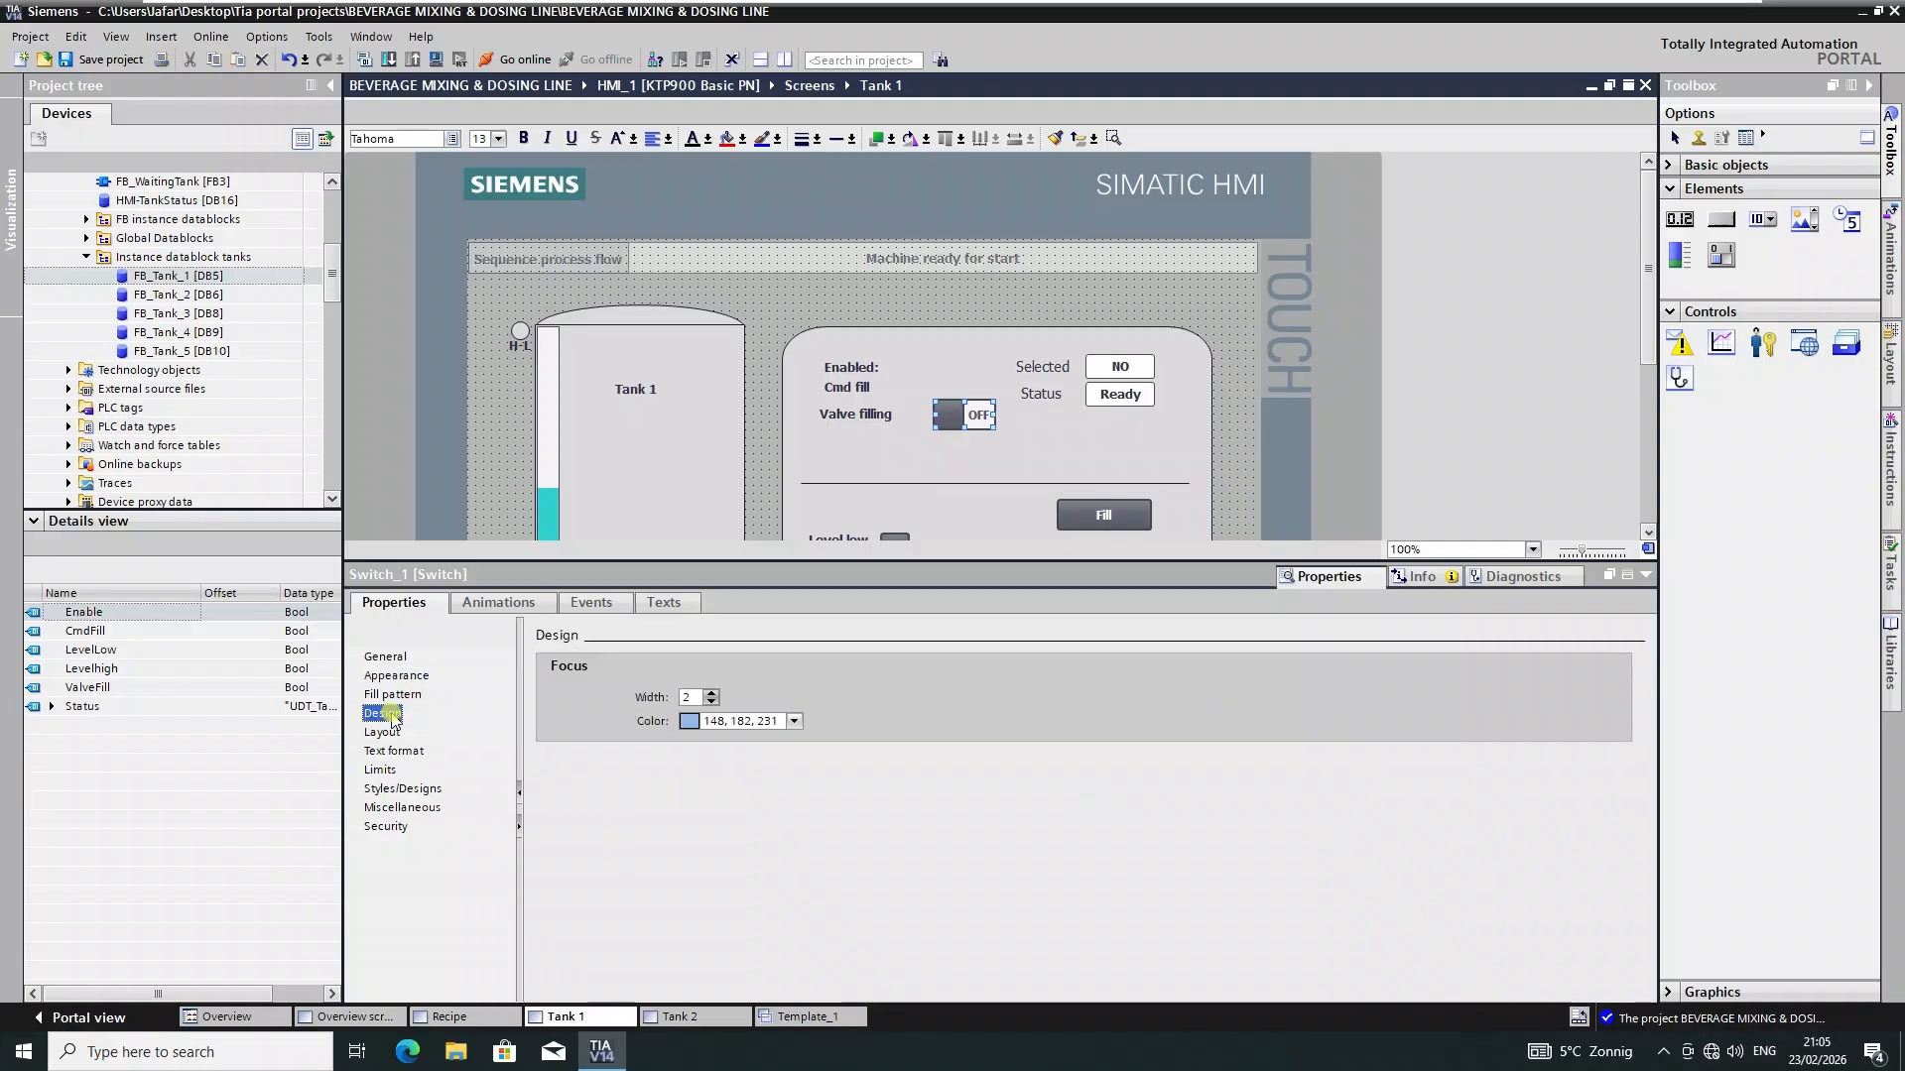
{"action": "left_click", "coordinate": [710, 703]}
{"action": "left_click", "coordinate": [370, 733]}
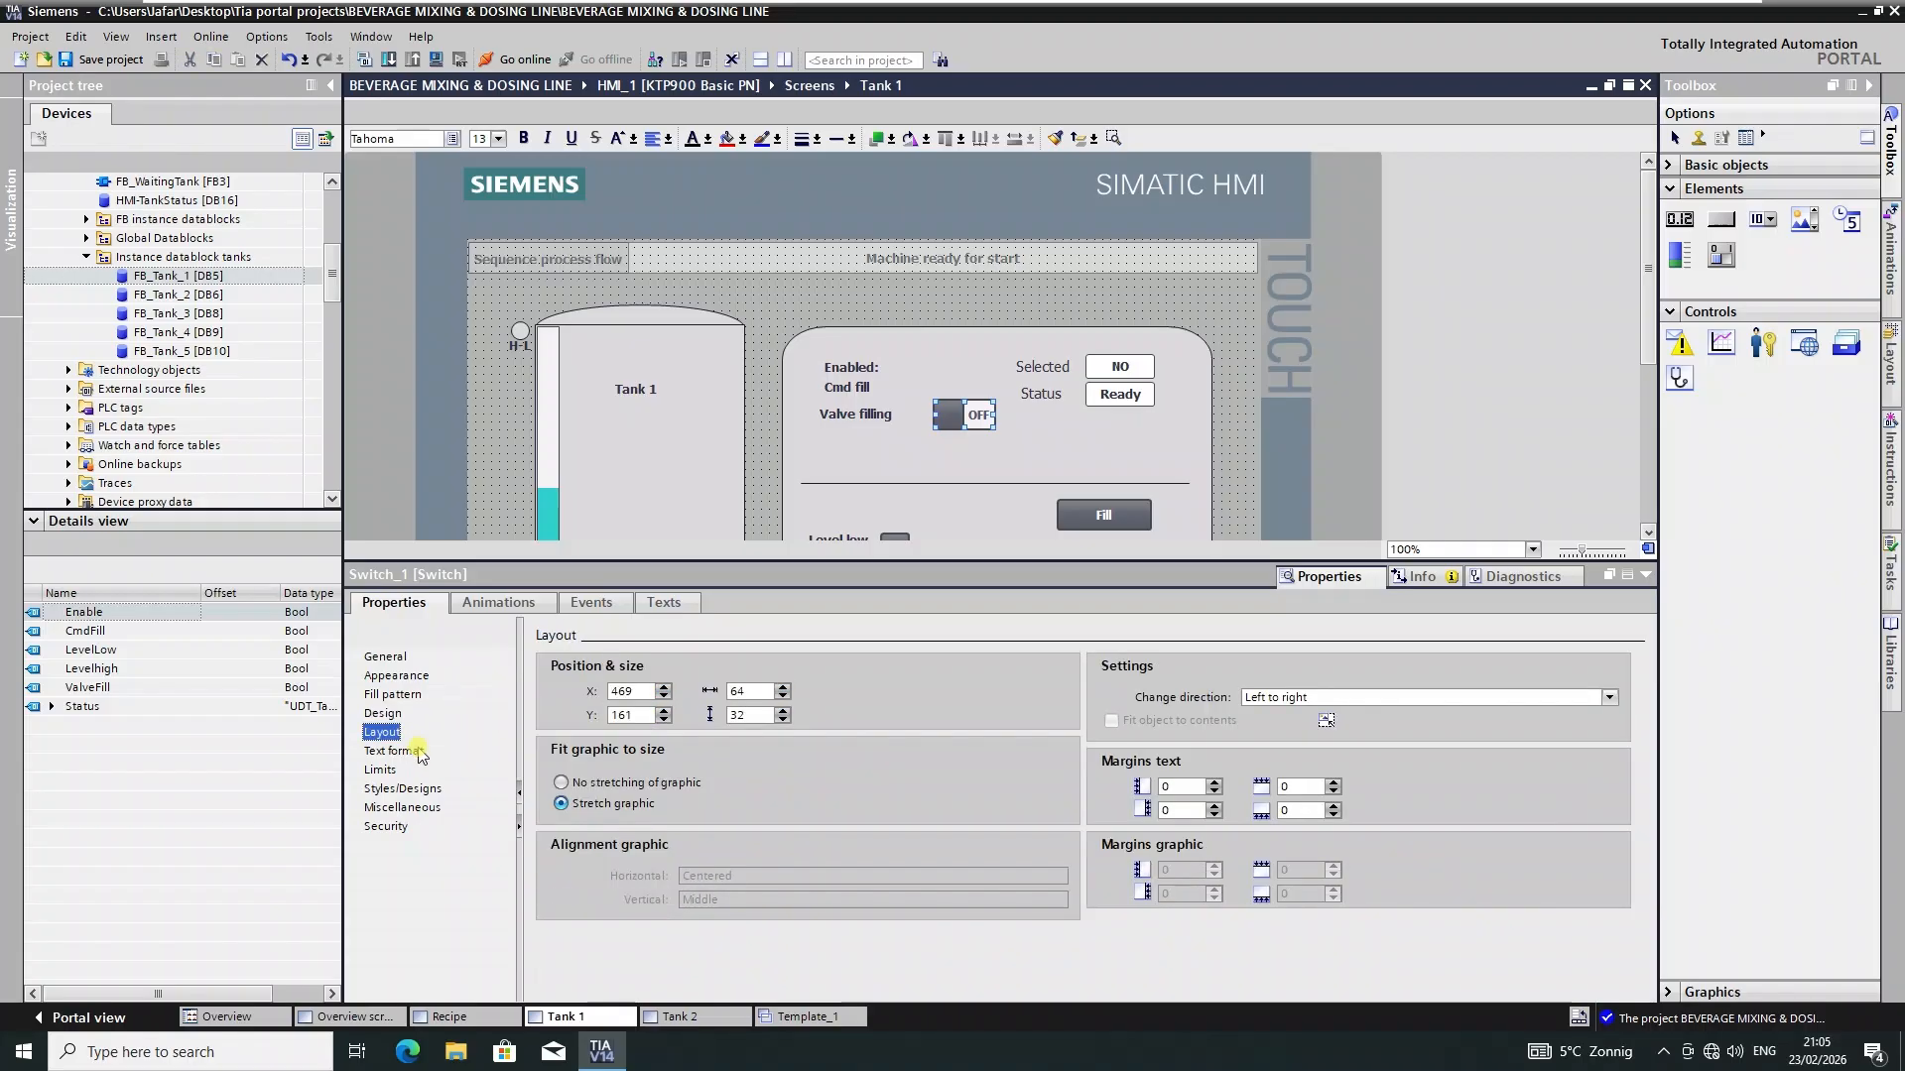
{"action": "left_click", "coordinate": [404, 759]}
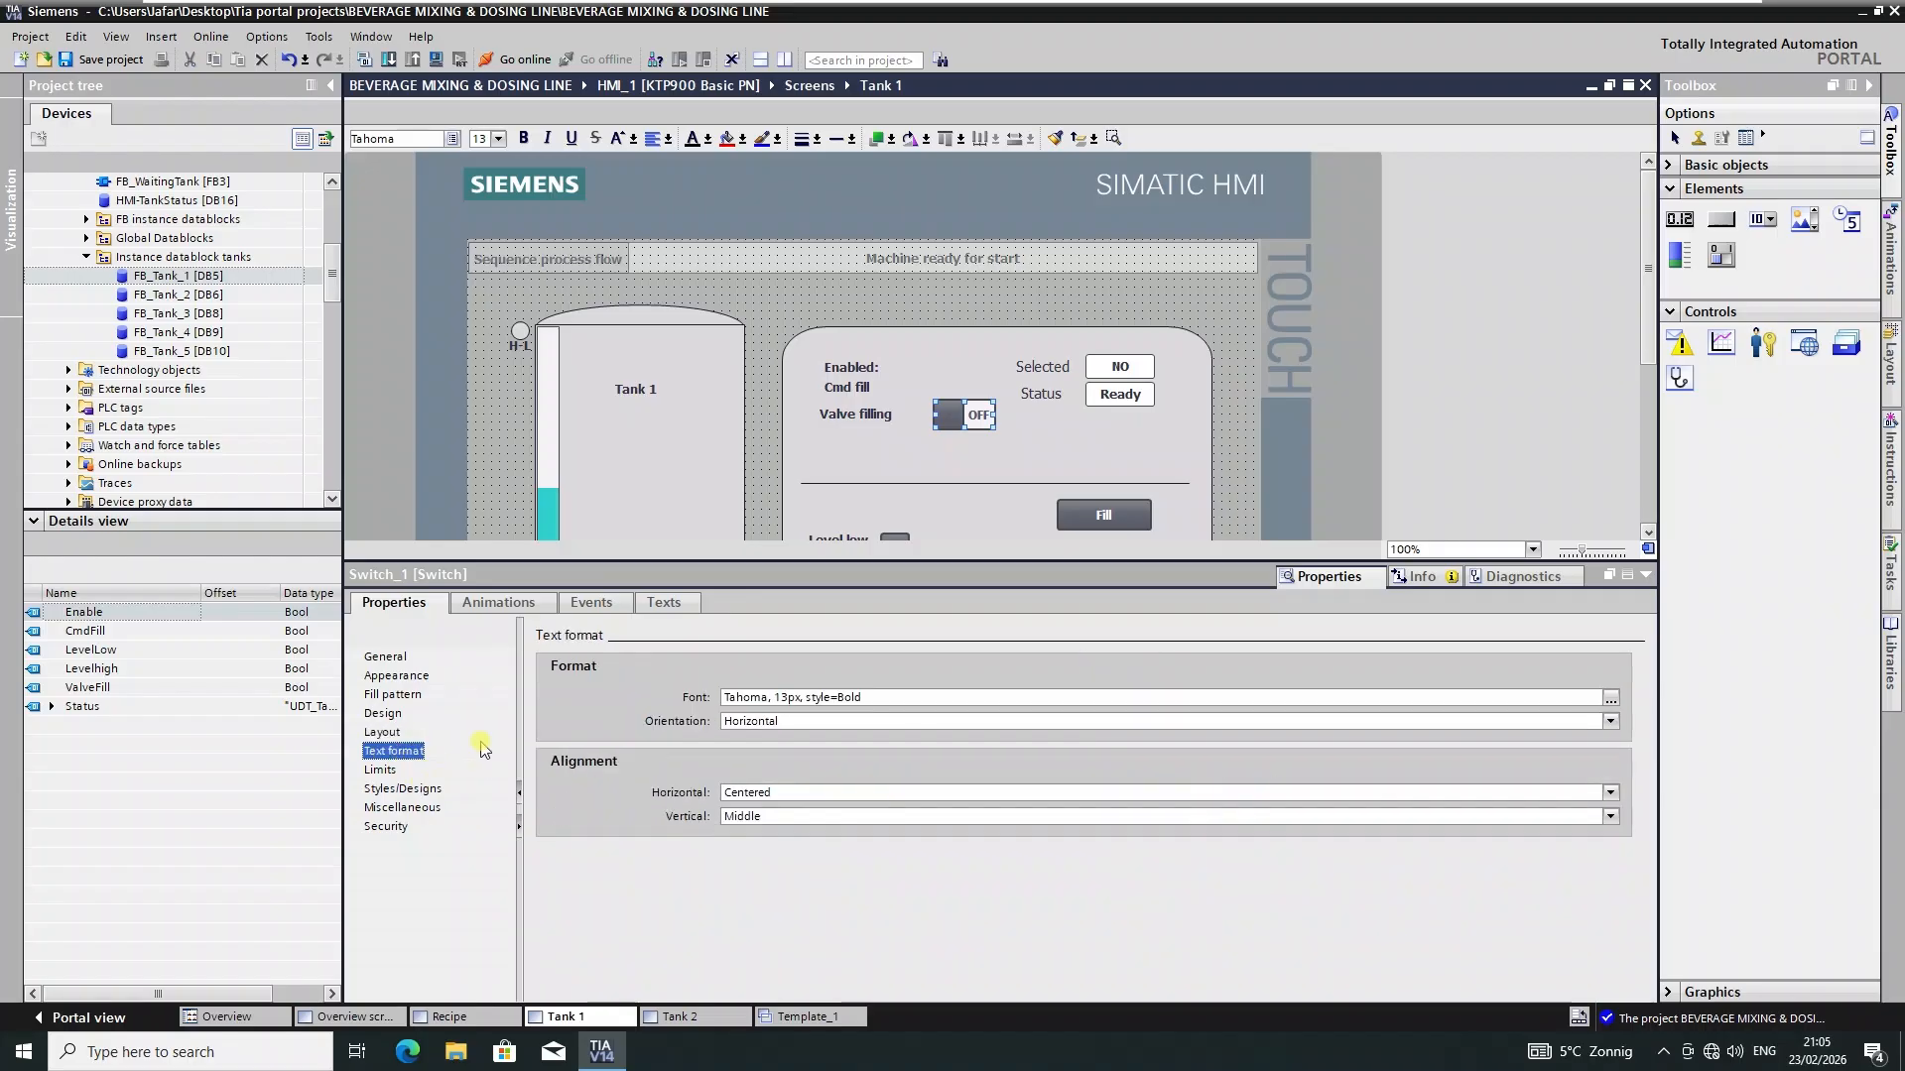
- Set the switch's border width to 1 and its corner radius to 15
{"action": "left_click", "coordinate": [397, 677]}
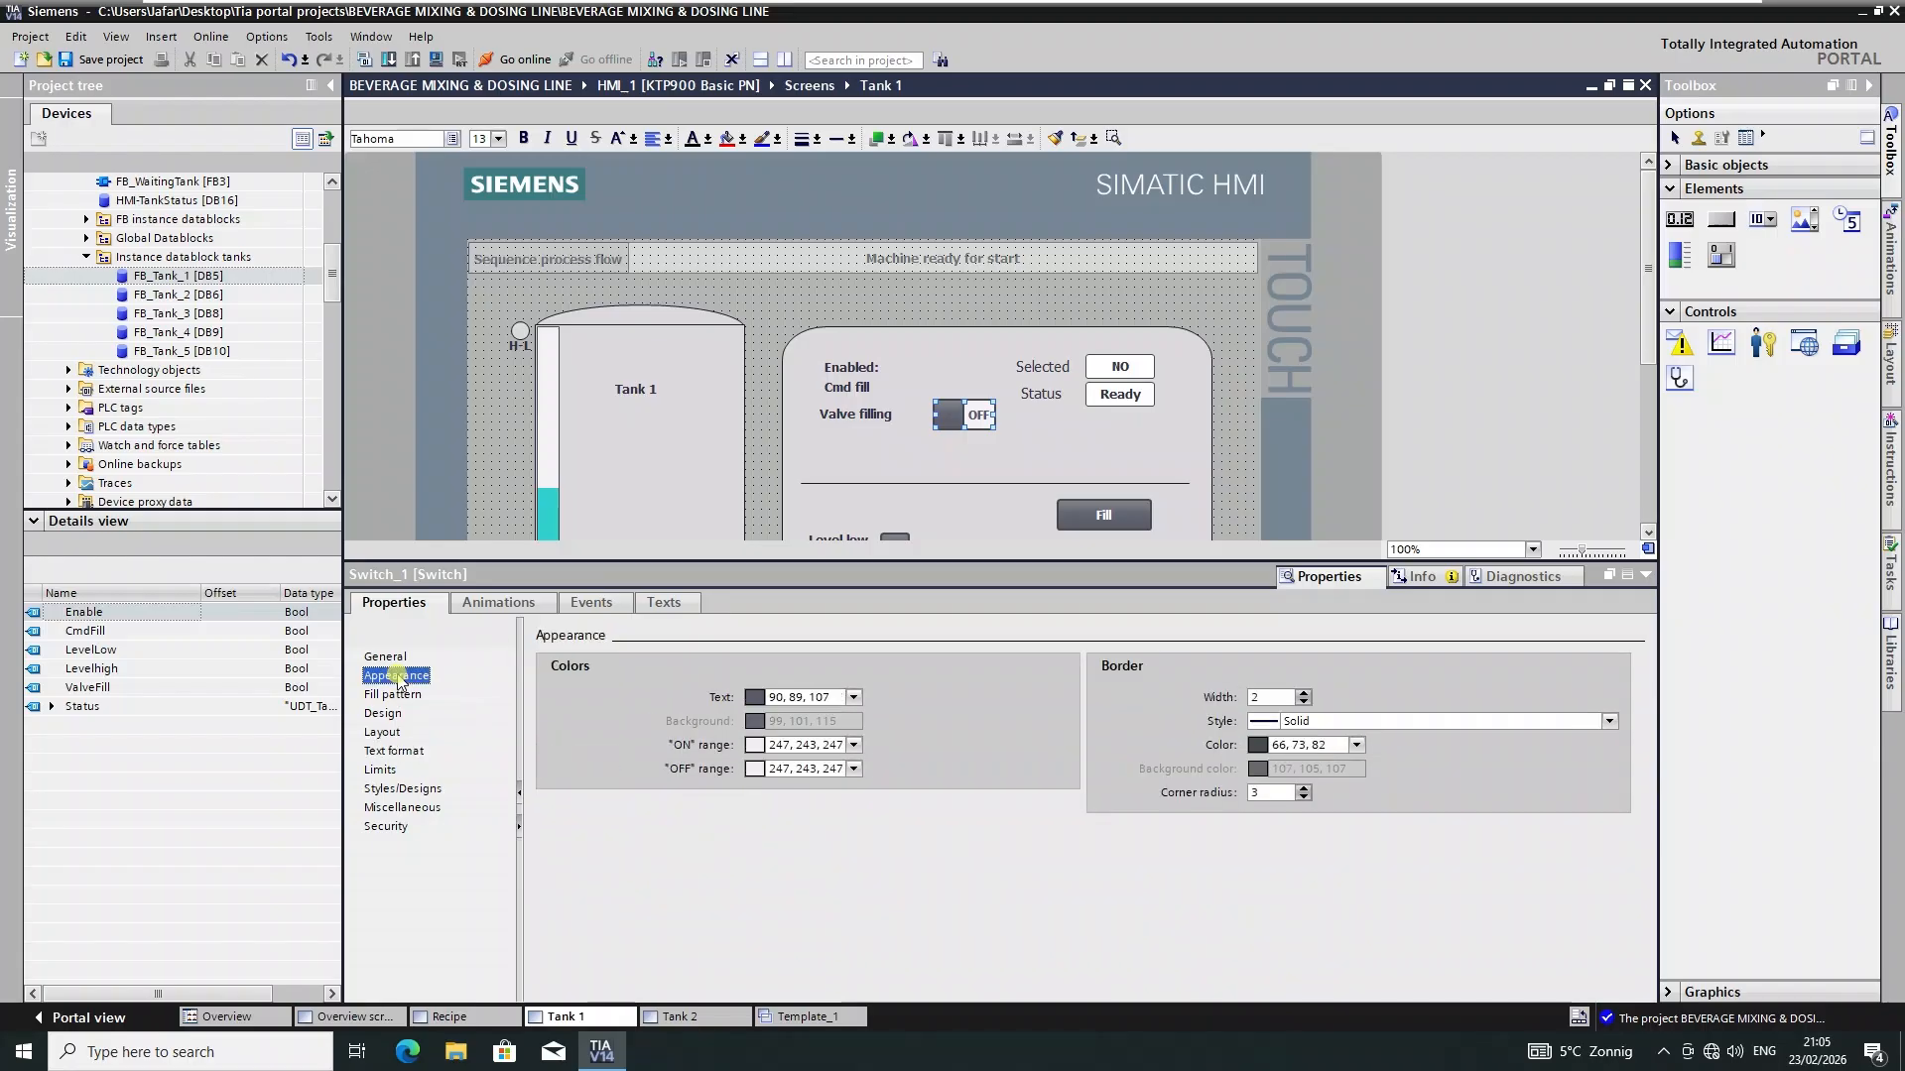
{"action": "left_click", "coordinate": [1303, 702]}
{"action": "left_click", "coordinate": [1273, 793]}
{"action": "type", "text": "15"}
{"action": "key", "text": "Return"}
{"action": "left_click", "coordinate": [387, 658]}
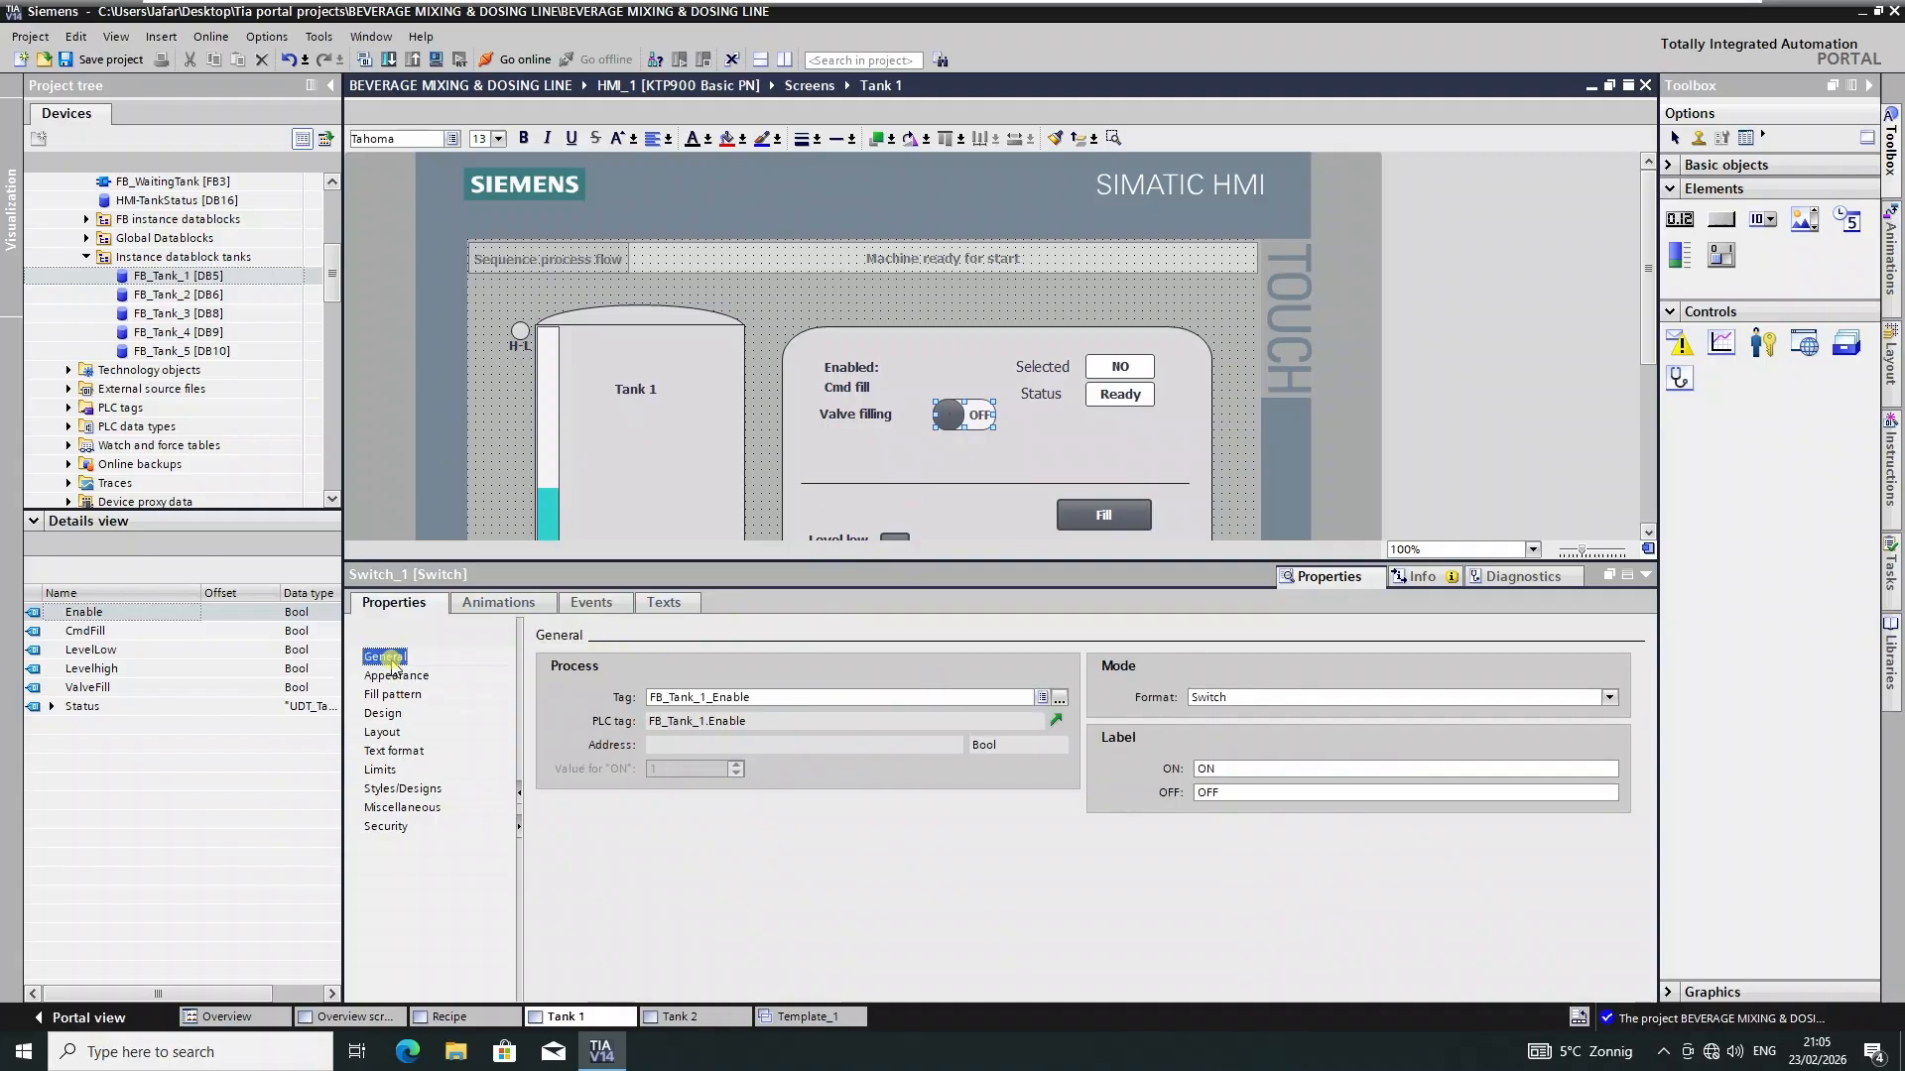
- Set both the "ON" range and "OFF" range colors of the switch to green (0, 130, 0)
{"action": "left_click", "coordinate": [390, 676]}
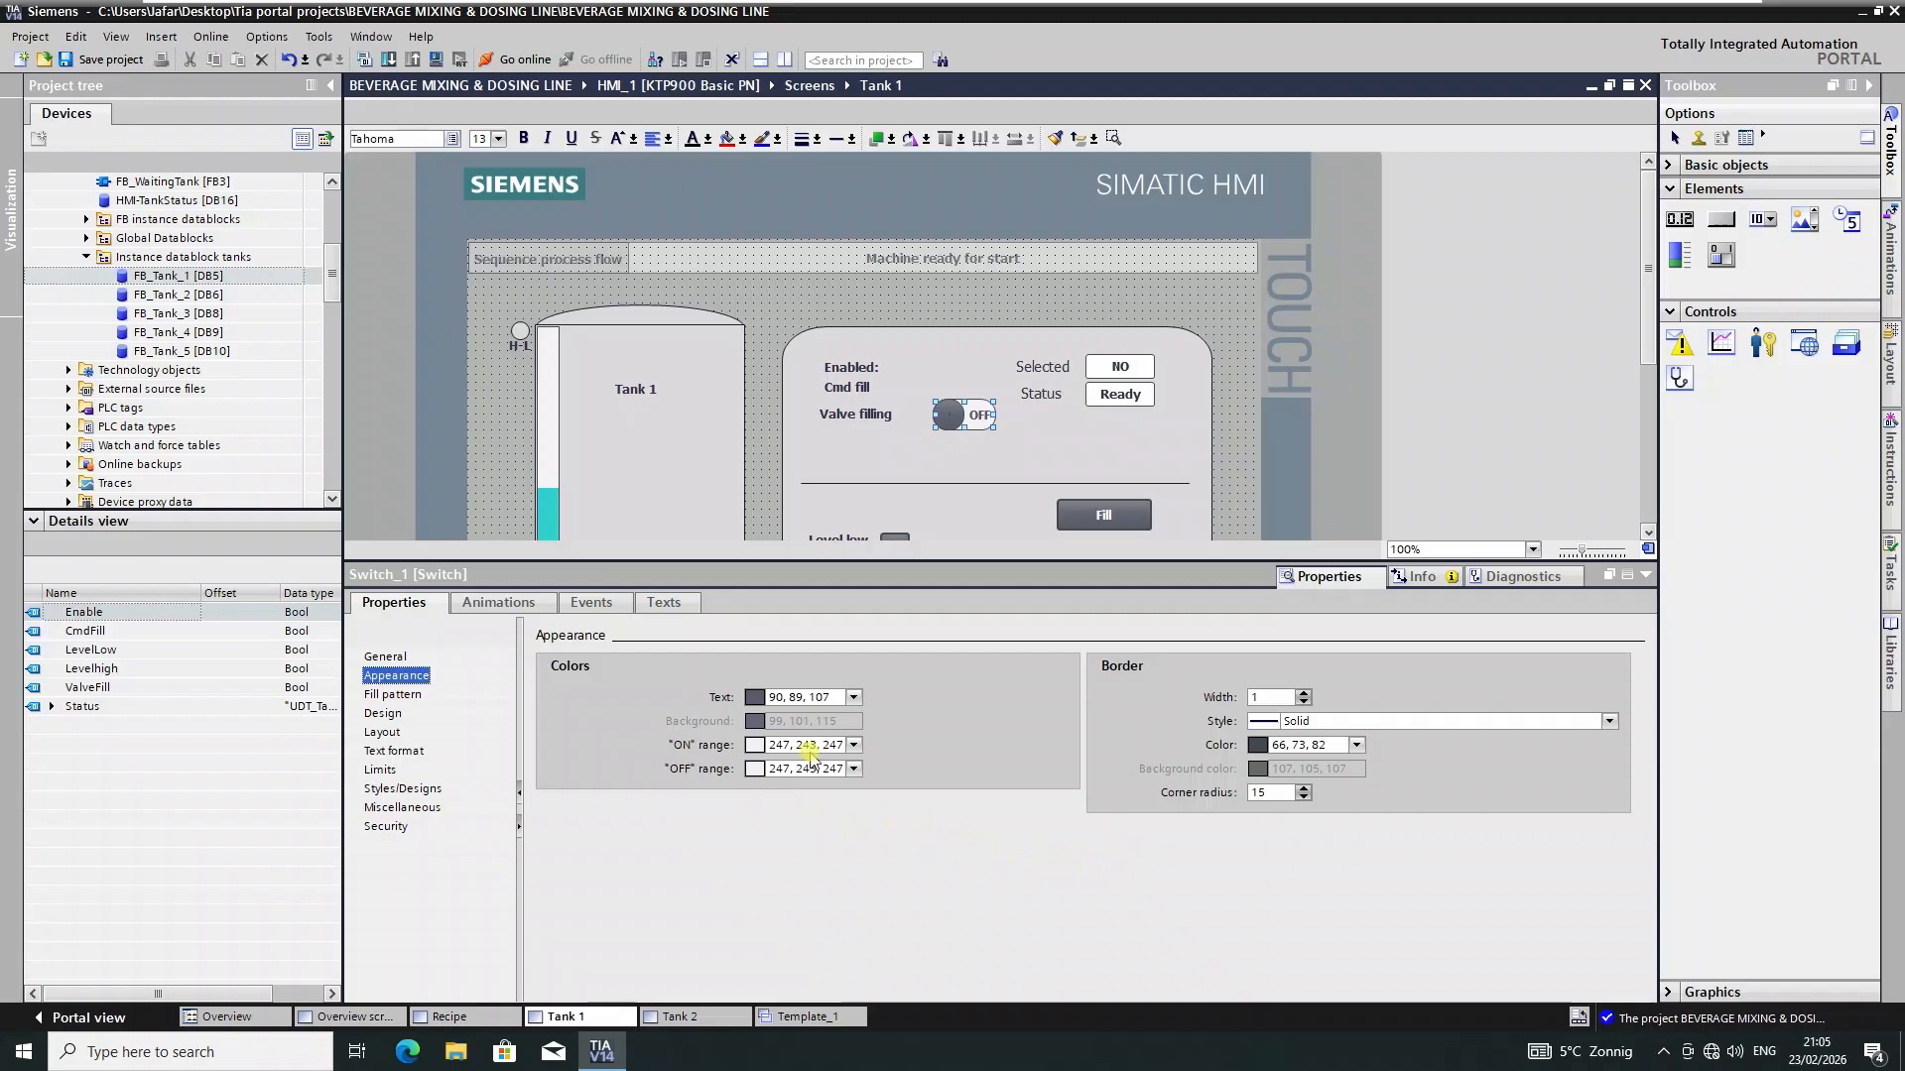
{"action": "left_click", "coordinate": [853, 746]}
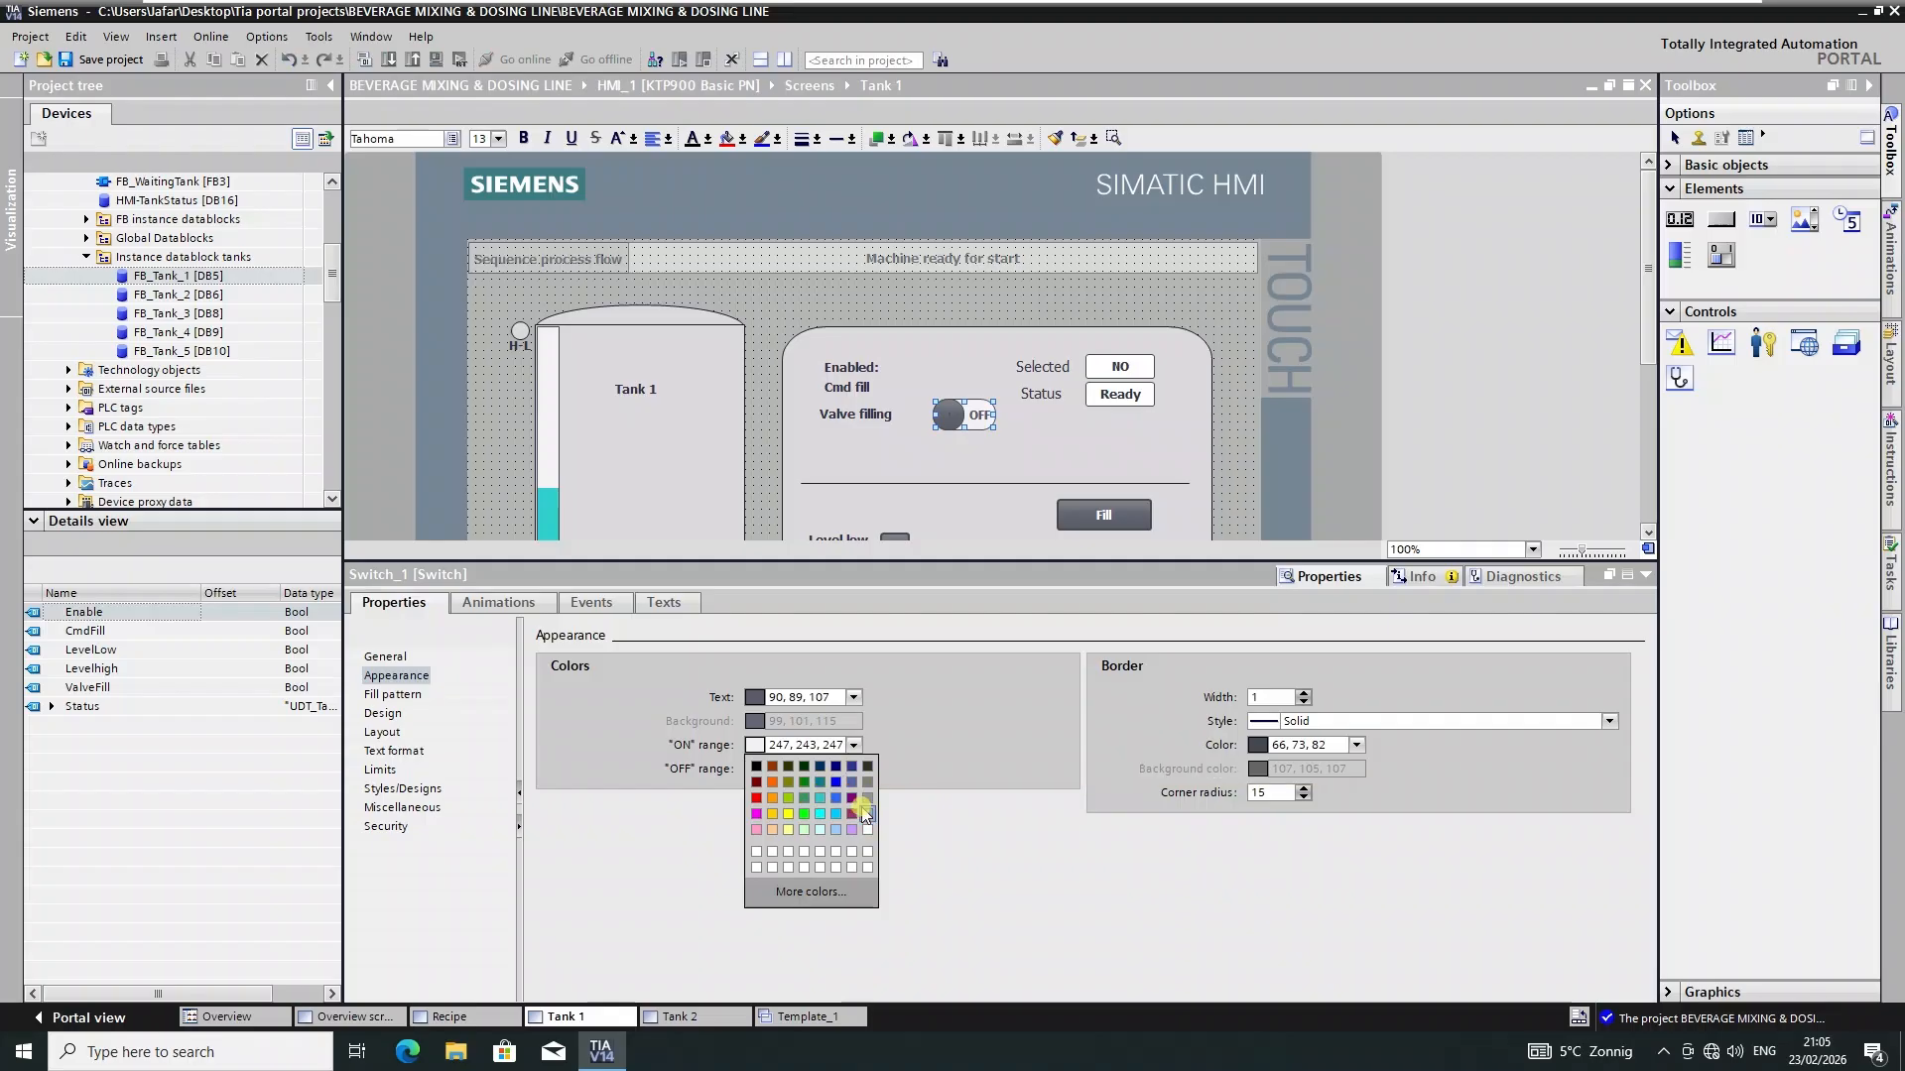
{"action": "left_click", "coordinate": [818, 799]}
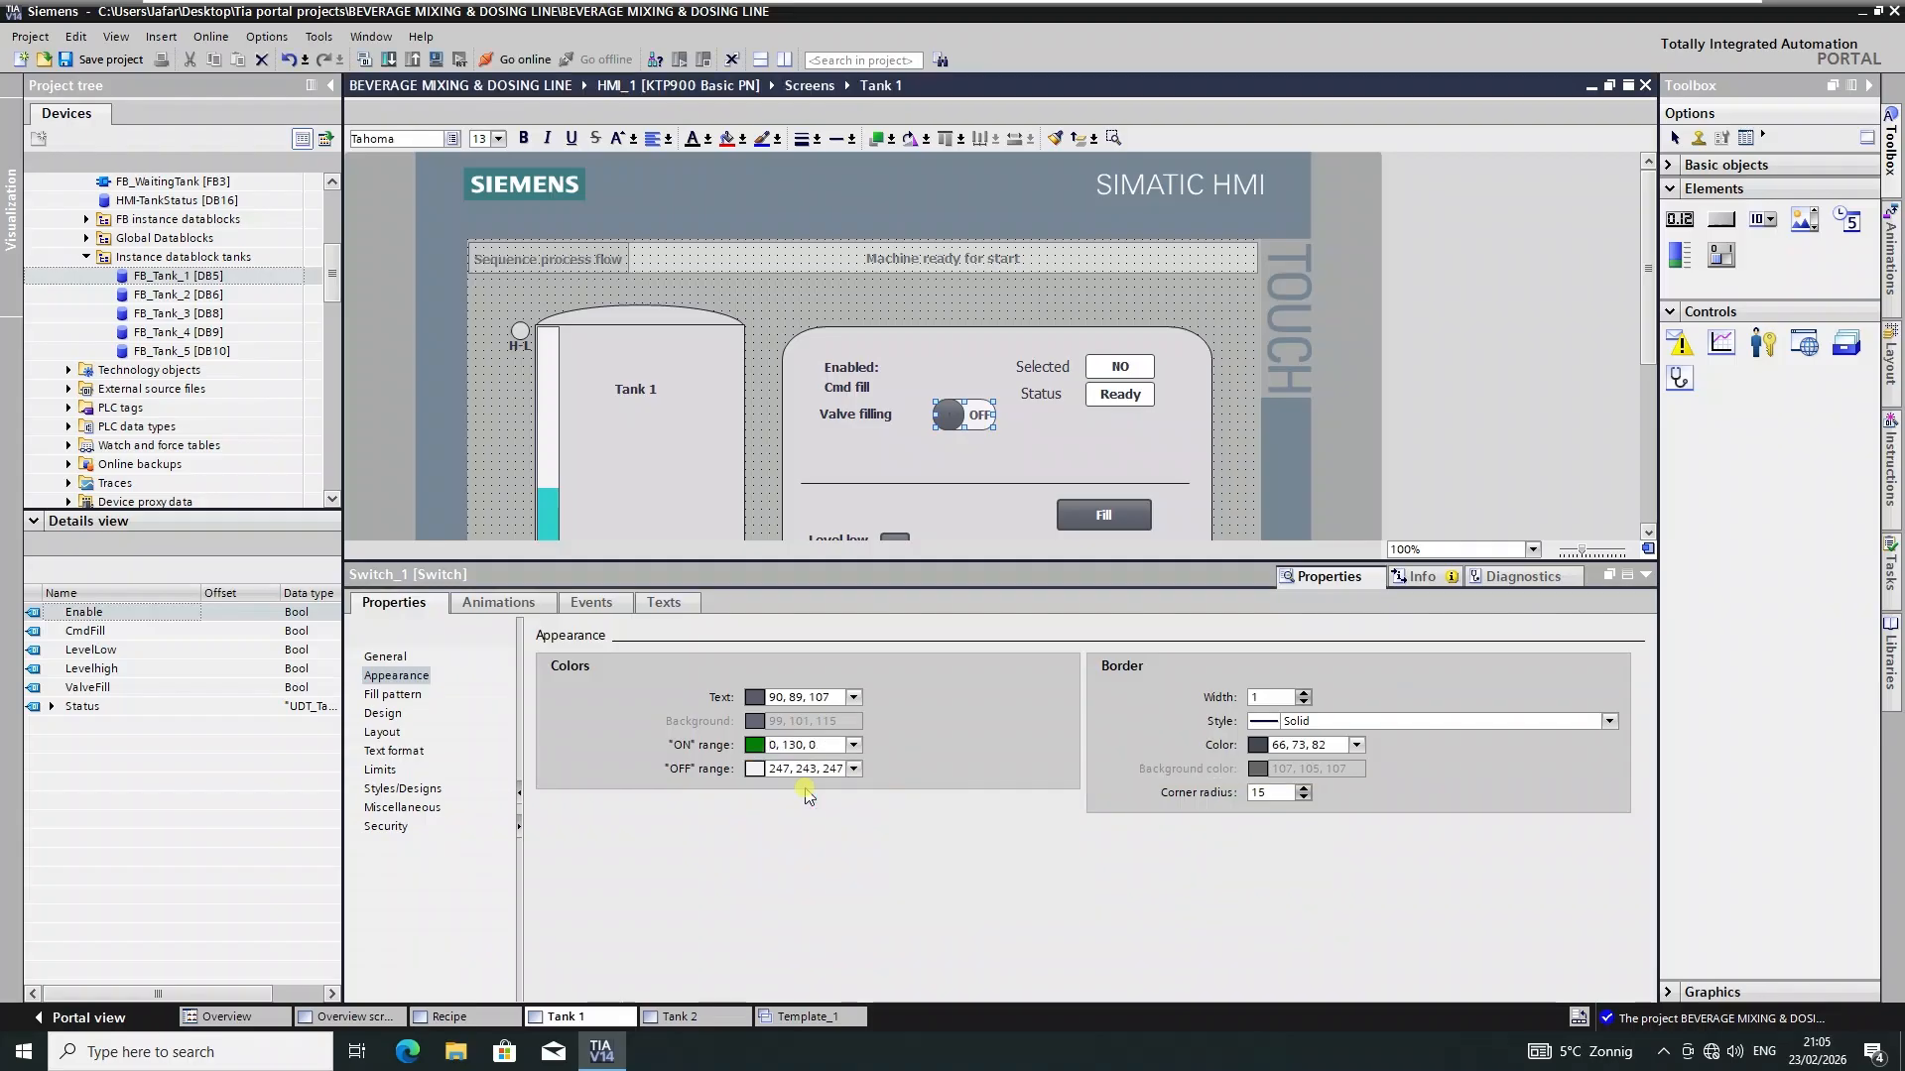
{"action": "left_click", "coordinate": [853, 769]}
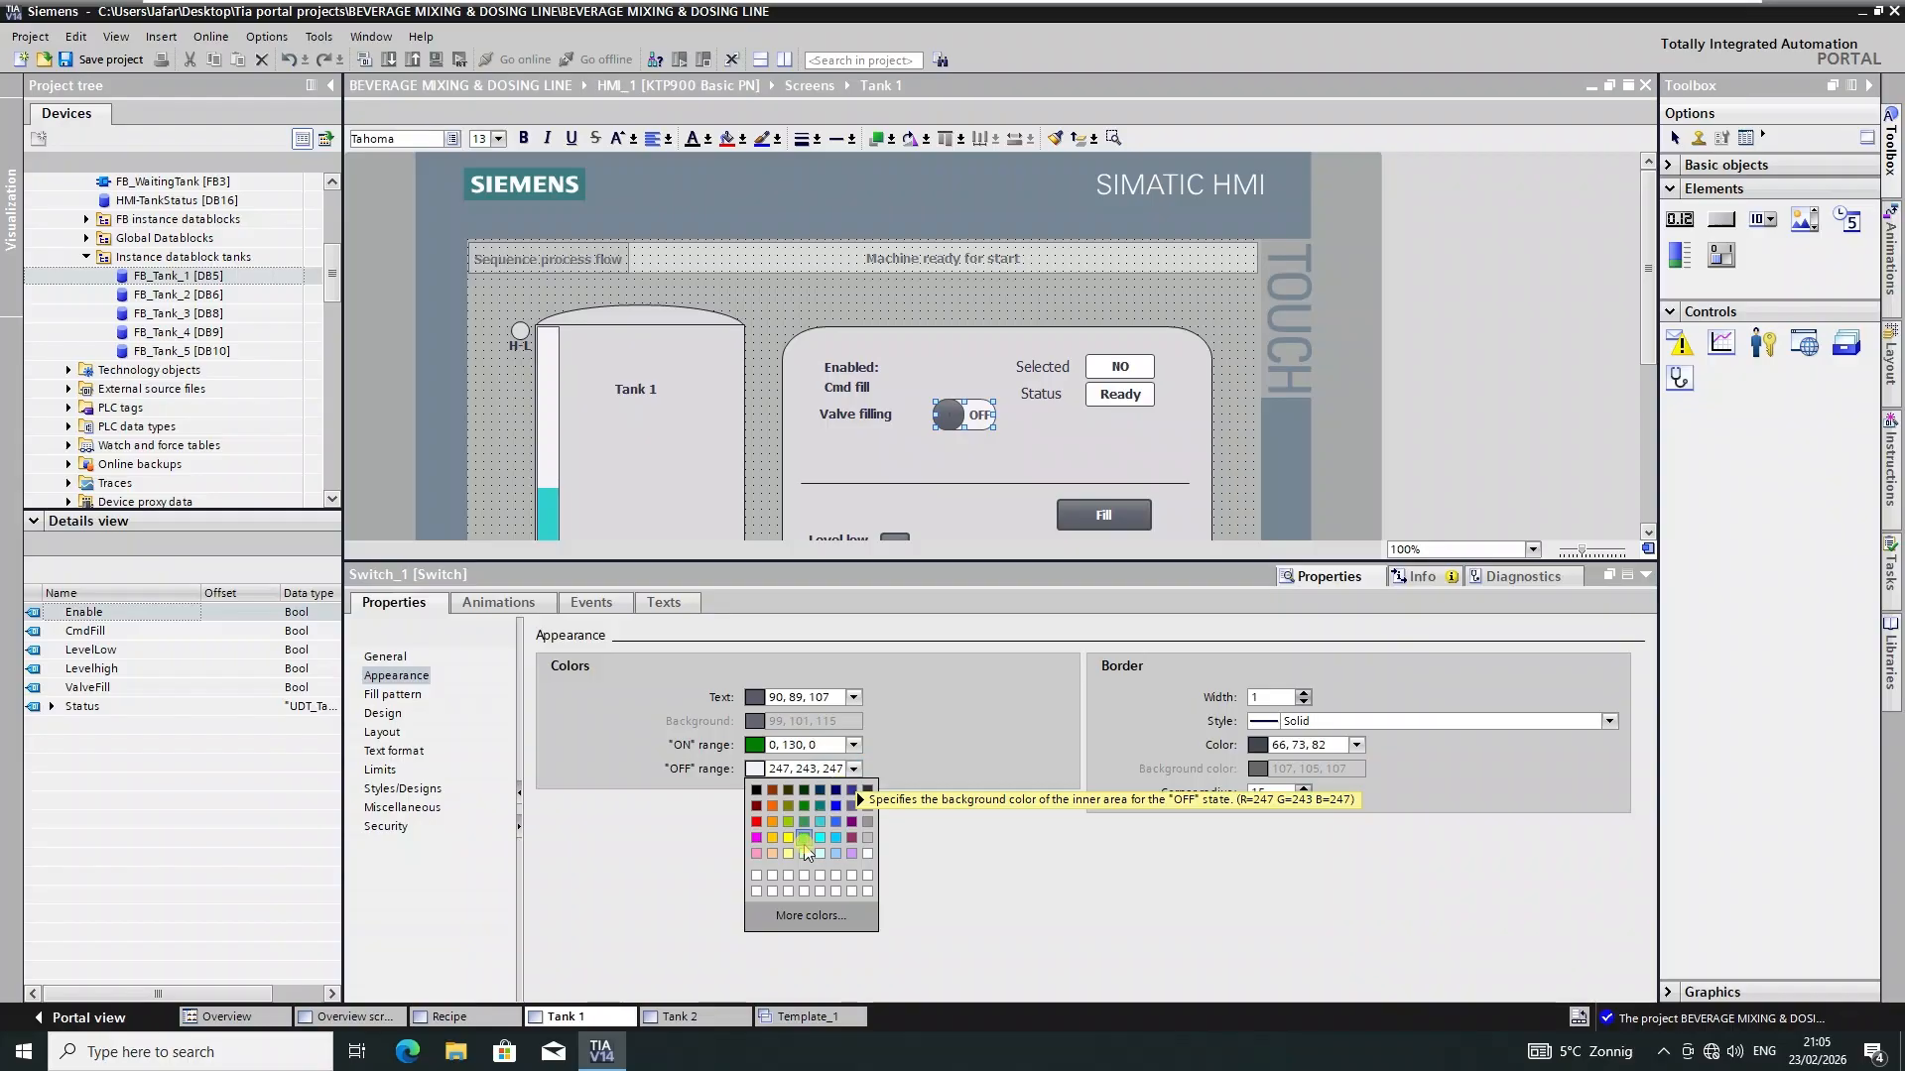
{"action": "left_click", "coordinate": [805, 805]}
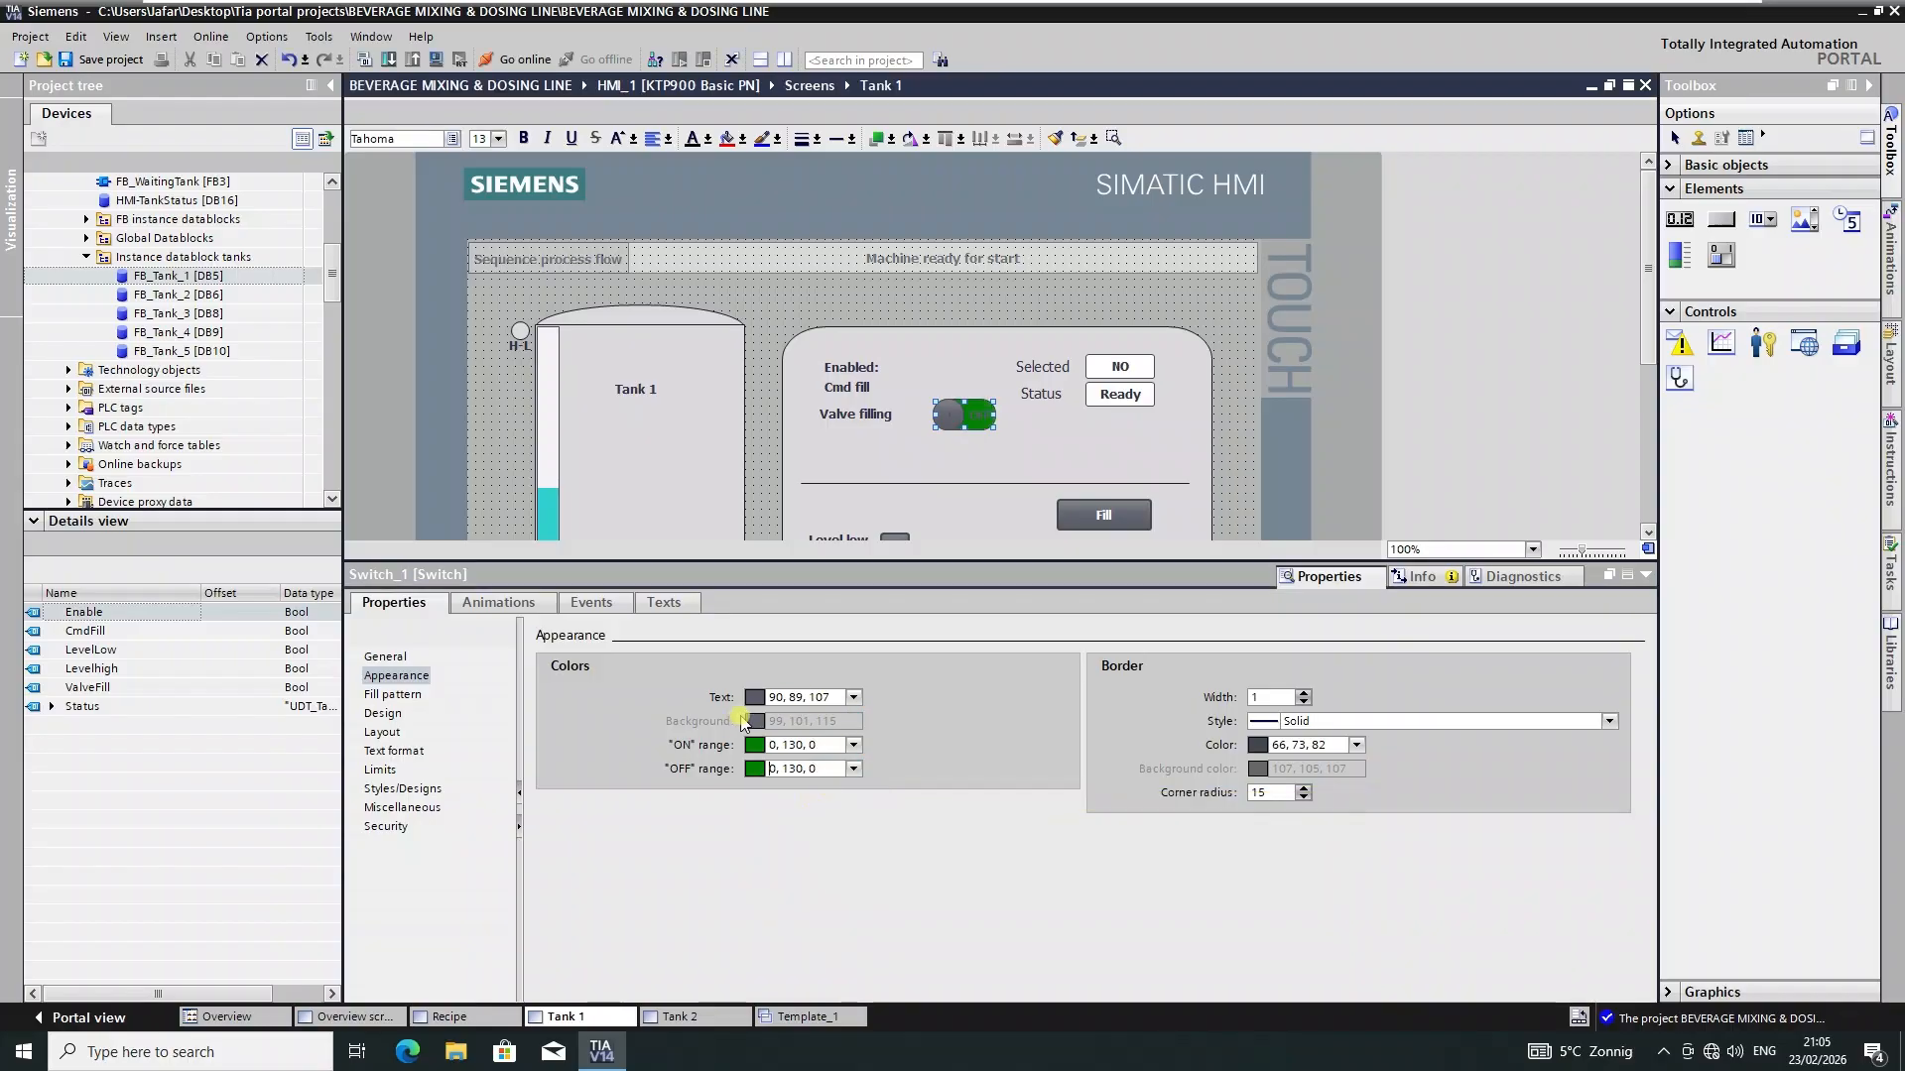
- Set the switch's text color to white (255, 255, 255) and open its layout settings
{"action": "left_click", "coordinate": [853, 697]}
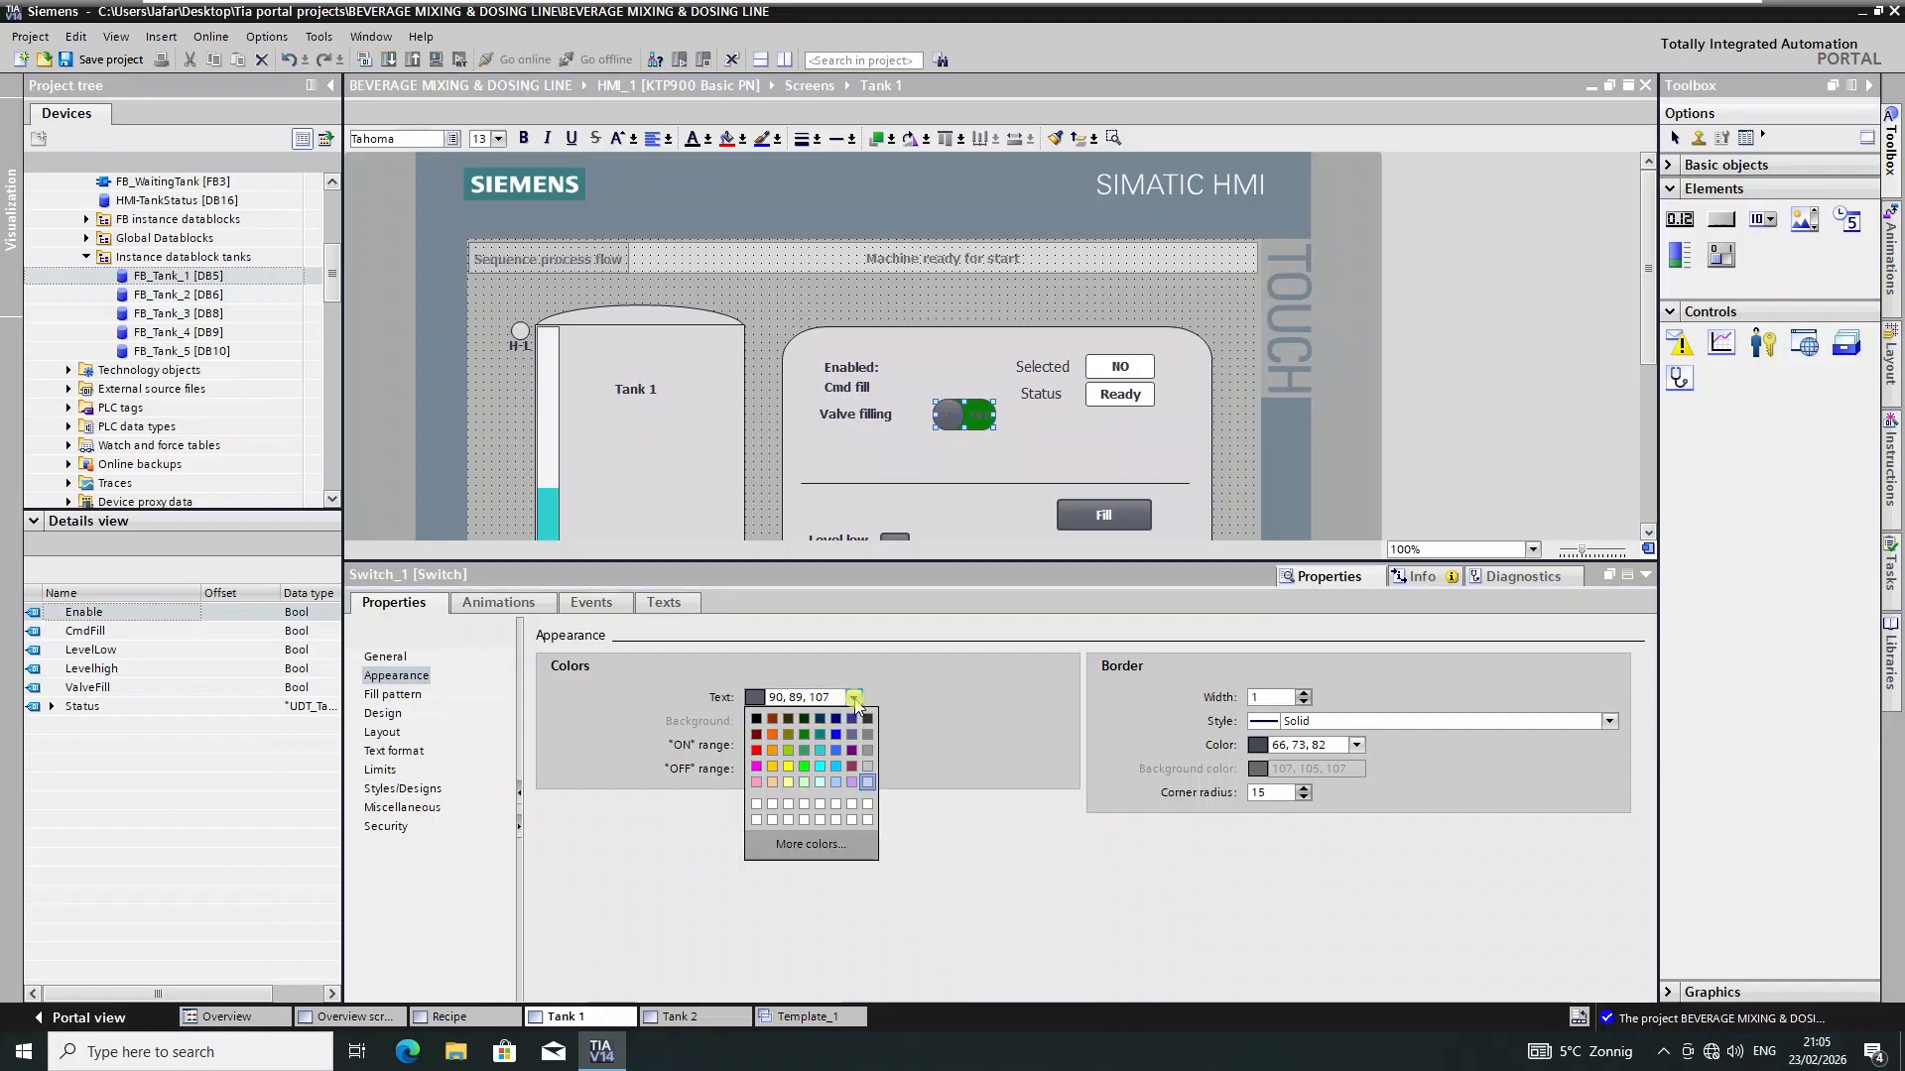
{"action": "left_click", "coordinate": [868, 789]}
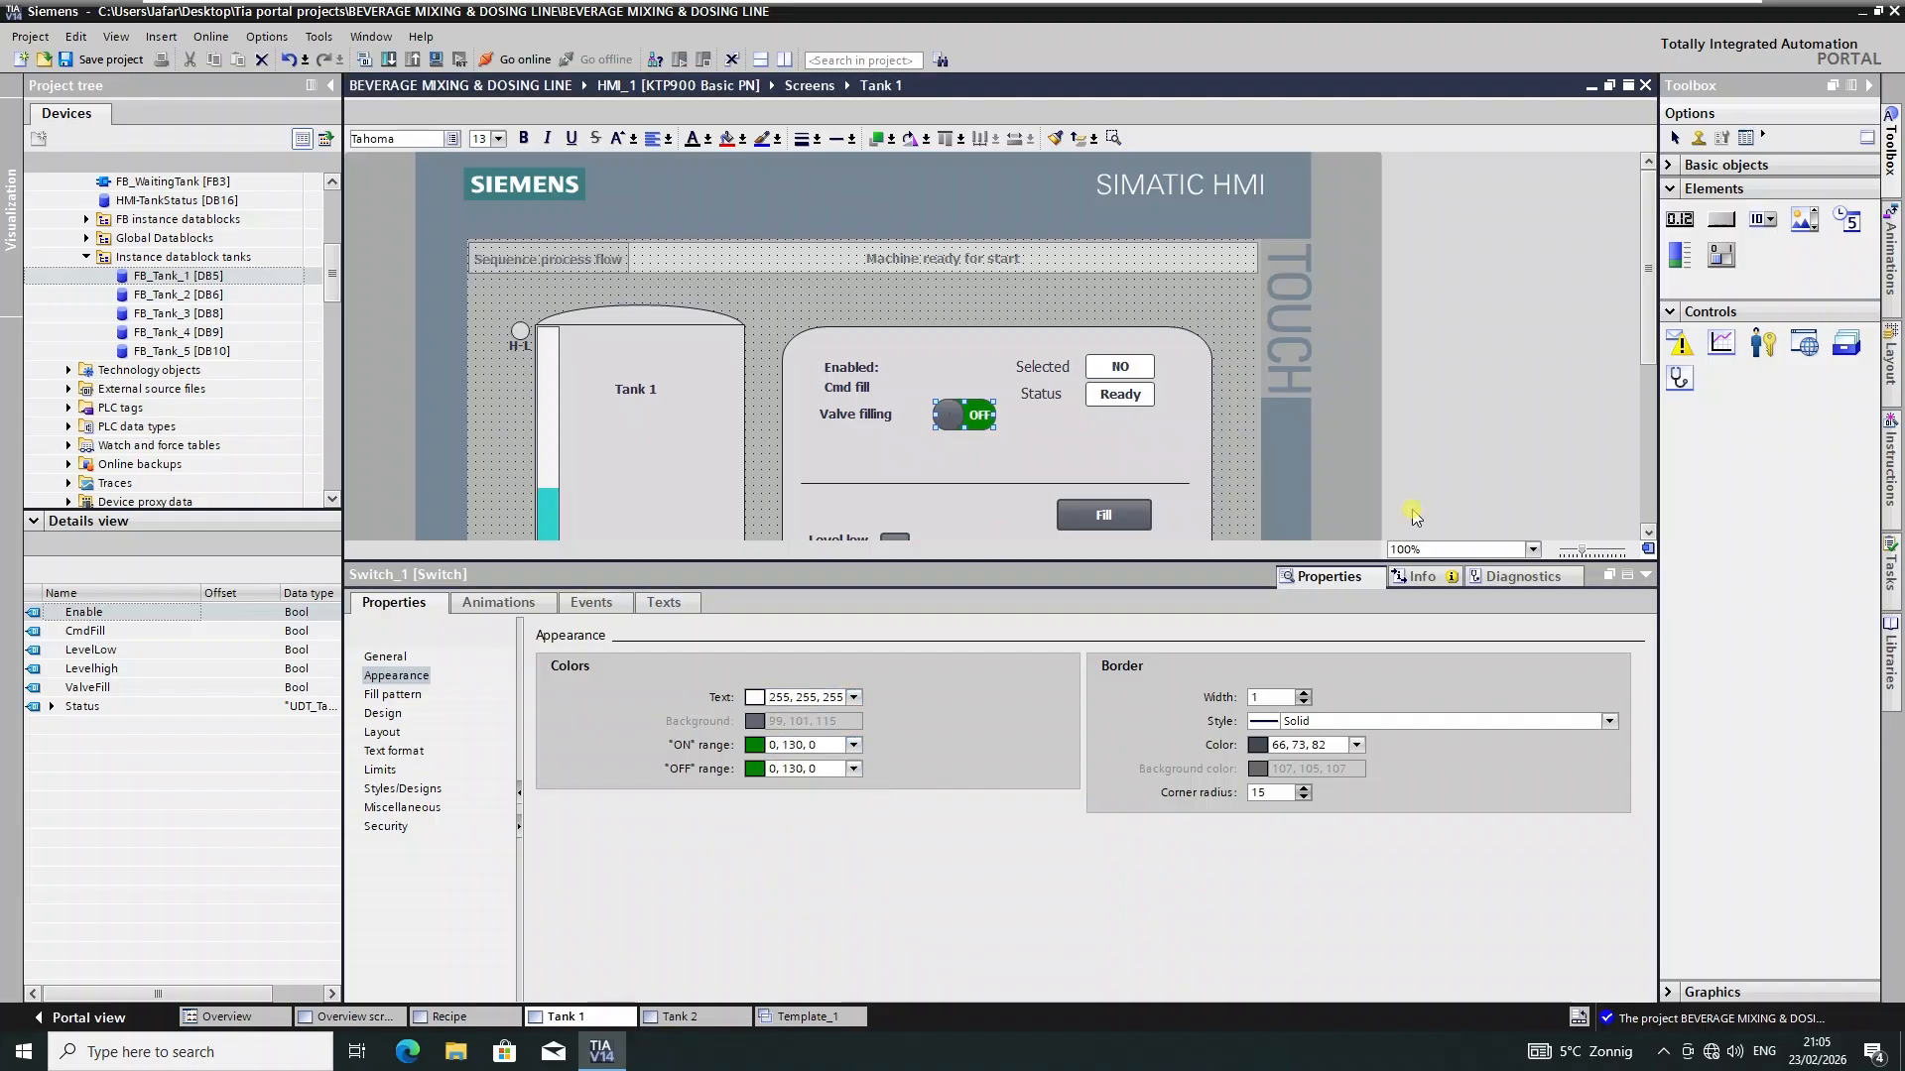
{"action": "left_click", "coordinate": [387, 715]}
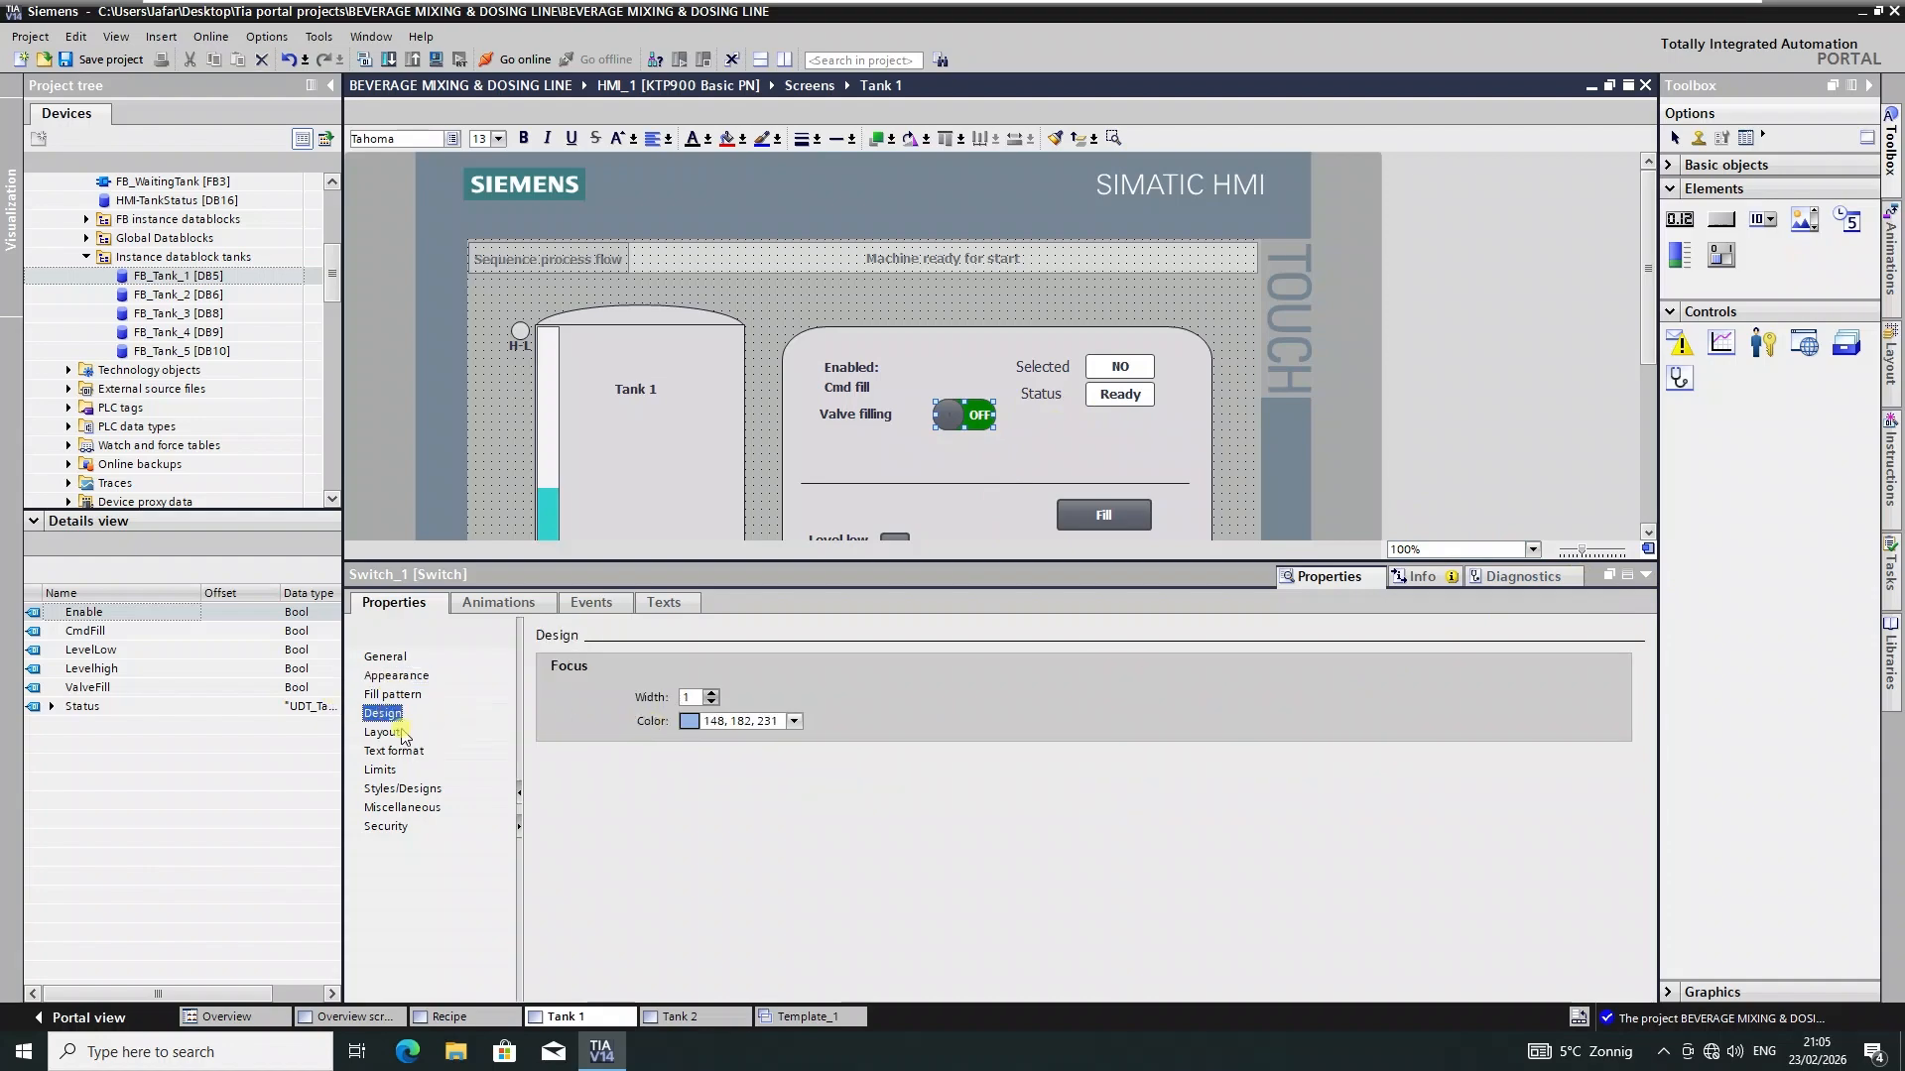
{"action": "left_click", "coordinate": [385, 734]}
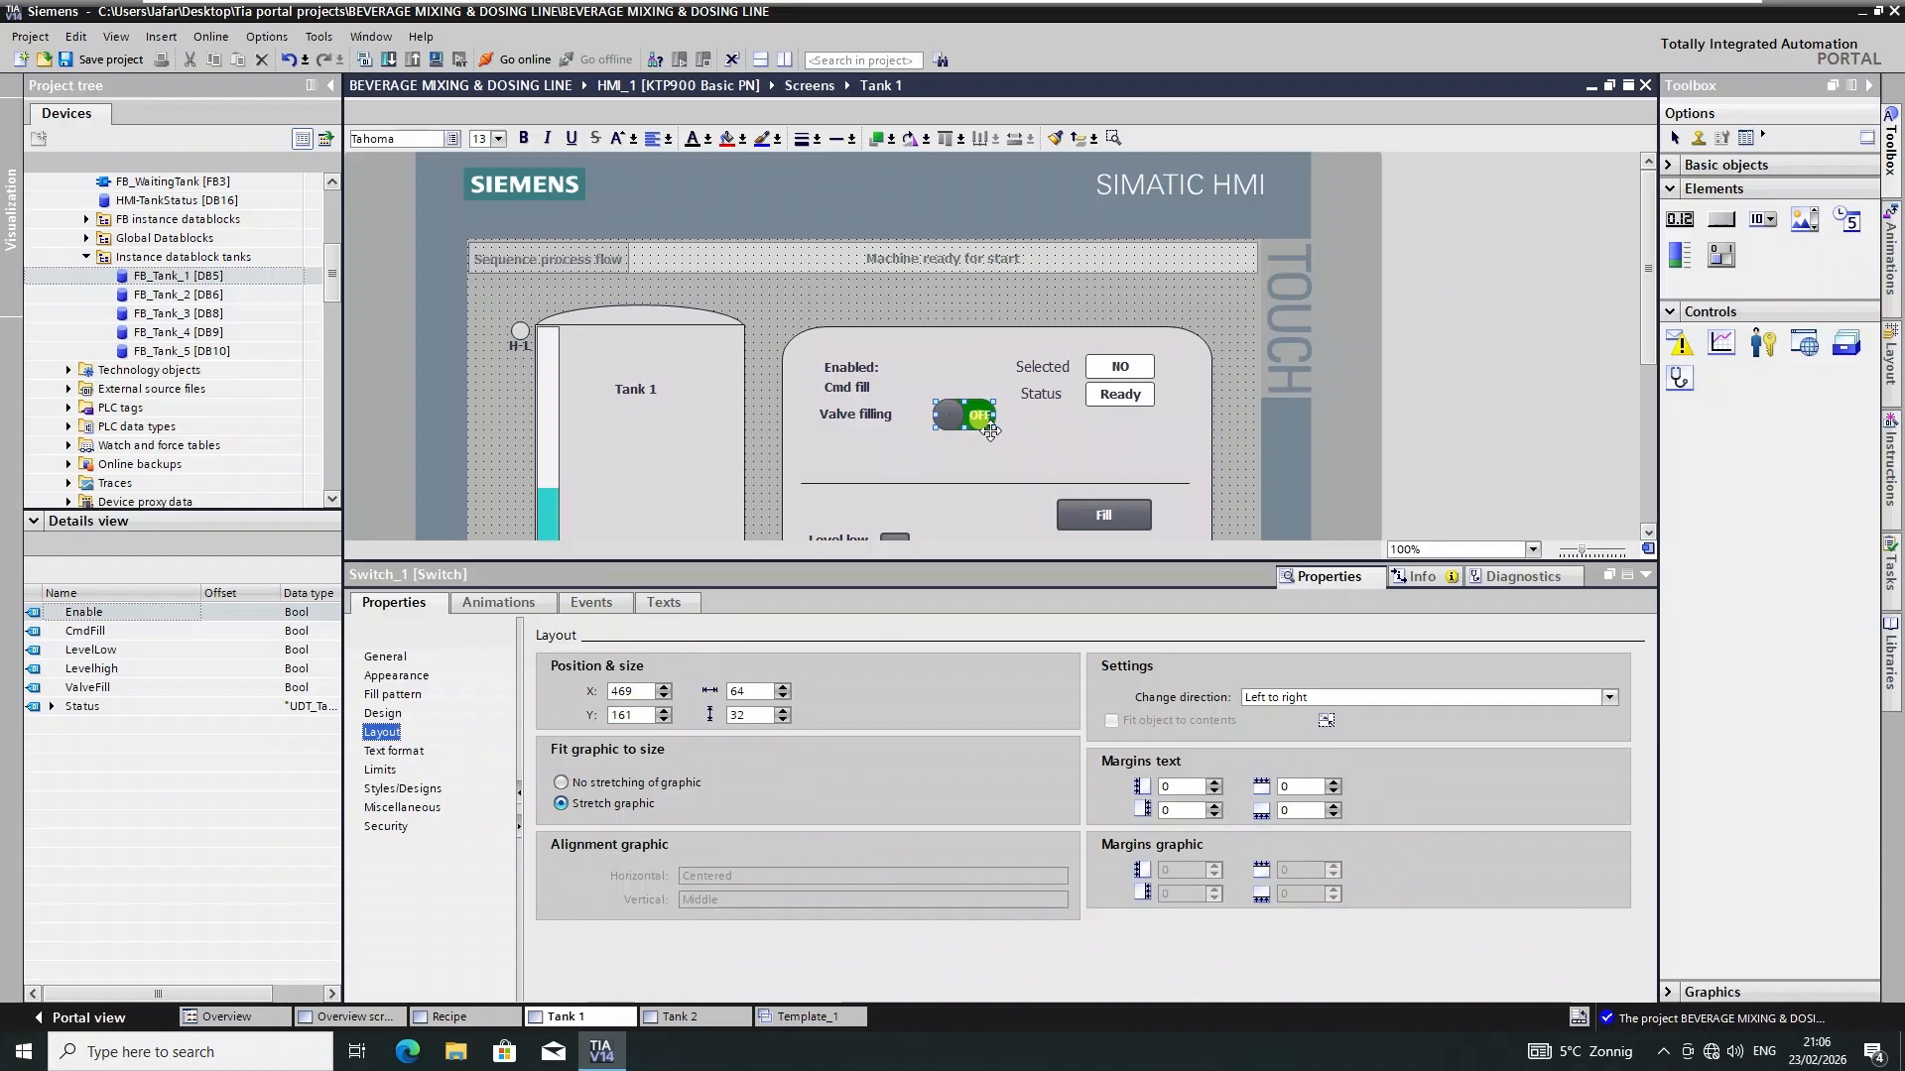
- Shrink the switch slightly and place it beside the Enabled label, then close its properties
{"action": "left_click_drag", "start_coordinate": [995, 430], "coordinate": [911, 375]}
{"action": "left_click", "coordinate": [961, 449]}
{"action": "left_click", "coordinate": [967, 406]}
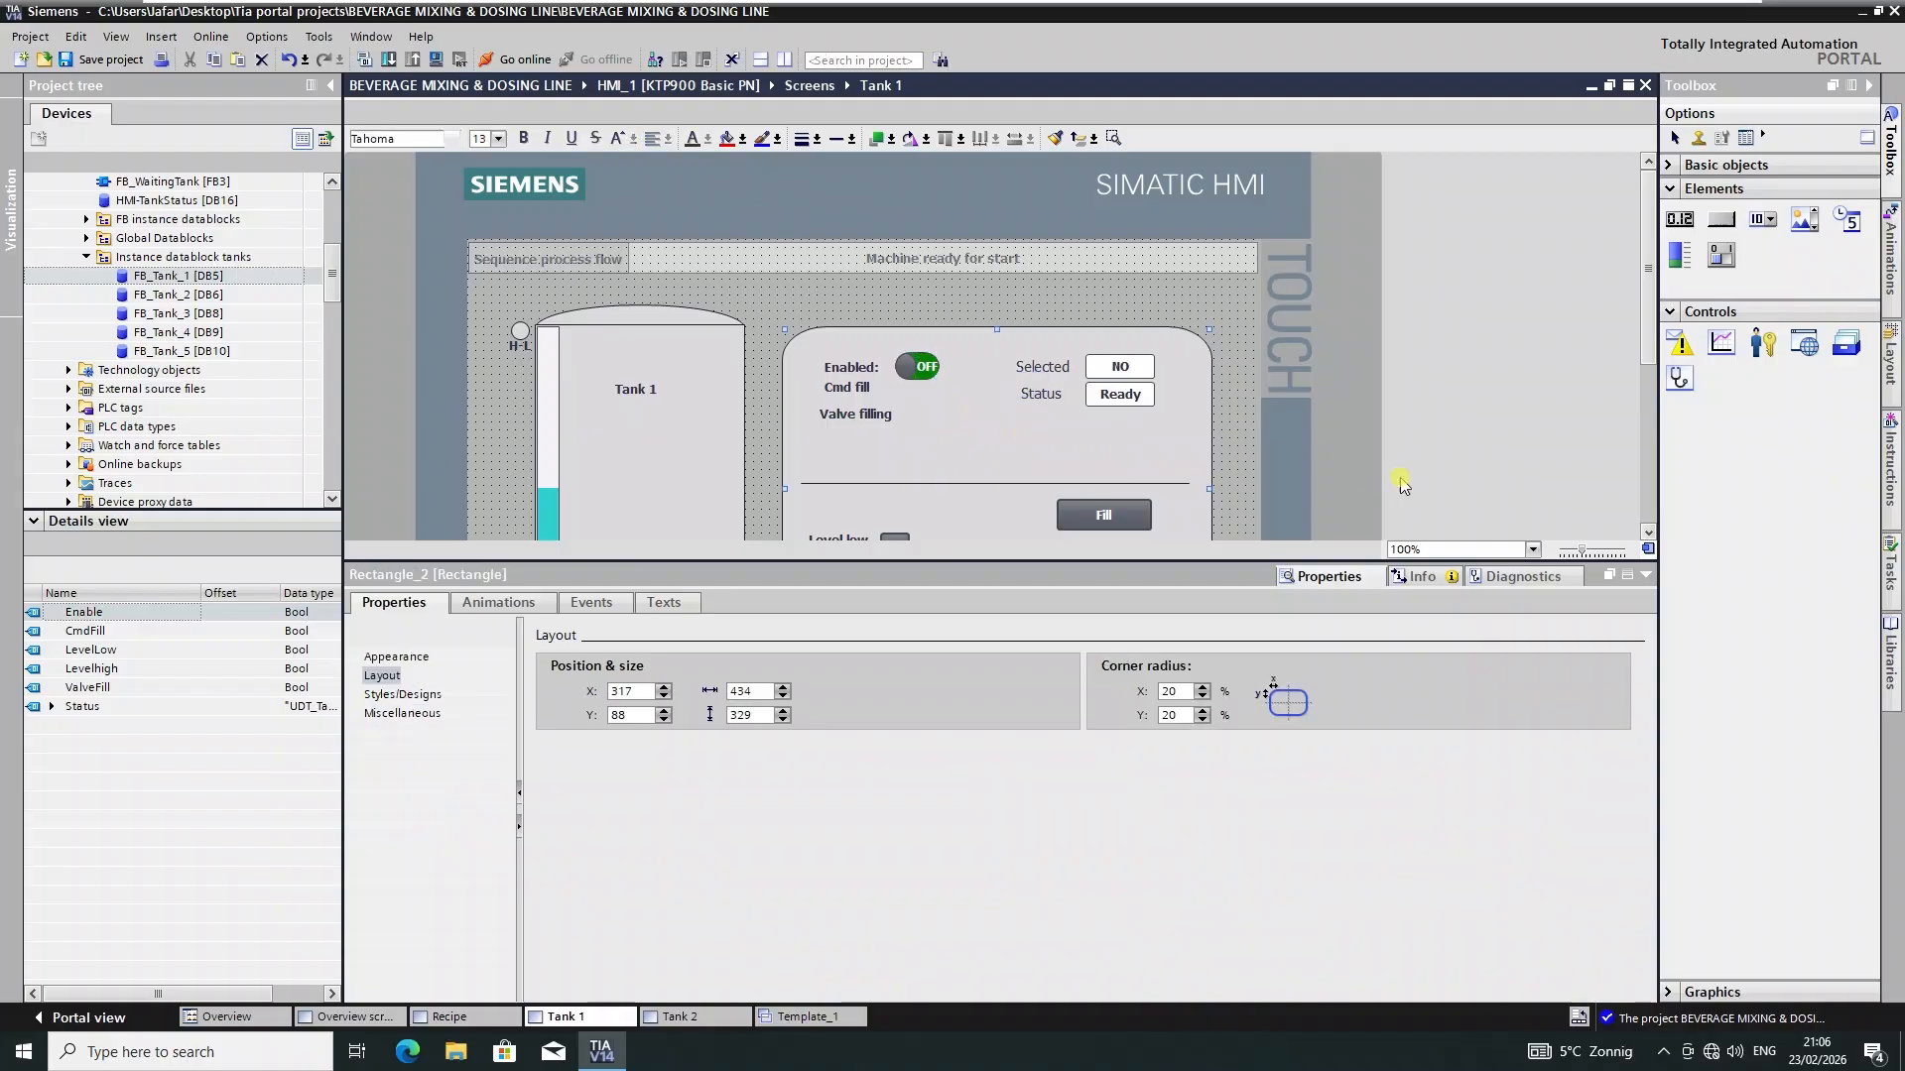
{"action": "left_click", "coordinate": [1645, 577]}
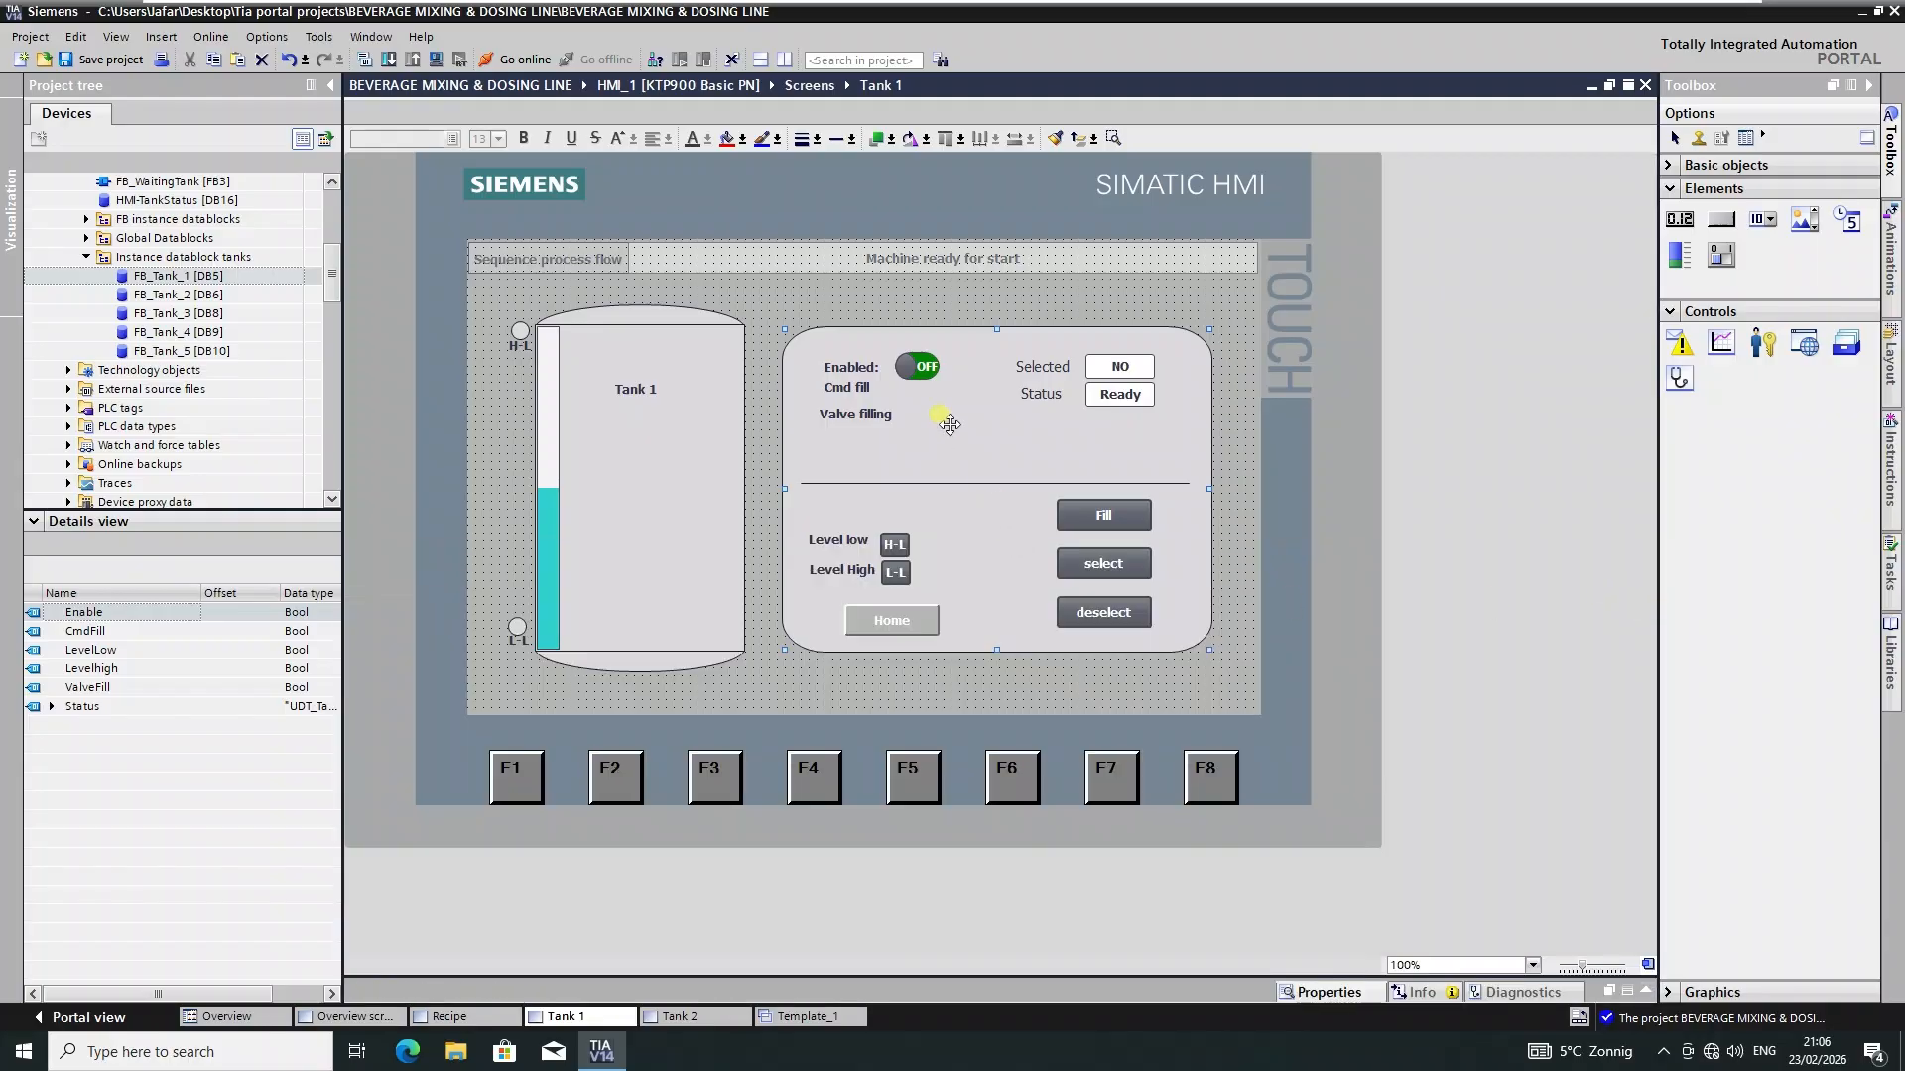
- Paste two copies of the switch in a column beneath it, beside the Cmd fill and Valve filling labels
{"action": "left_click", "coordinate": [916, 366]}
{"action": "key", "text": "ctrl+v"}
{"action": "key", "text": "Down"}
{"action": "key", "text": "Down"}
{"action": "key", "text": "Left"}
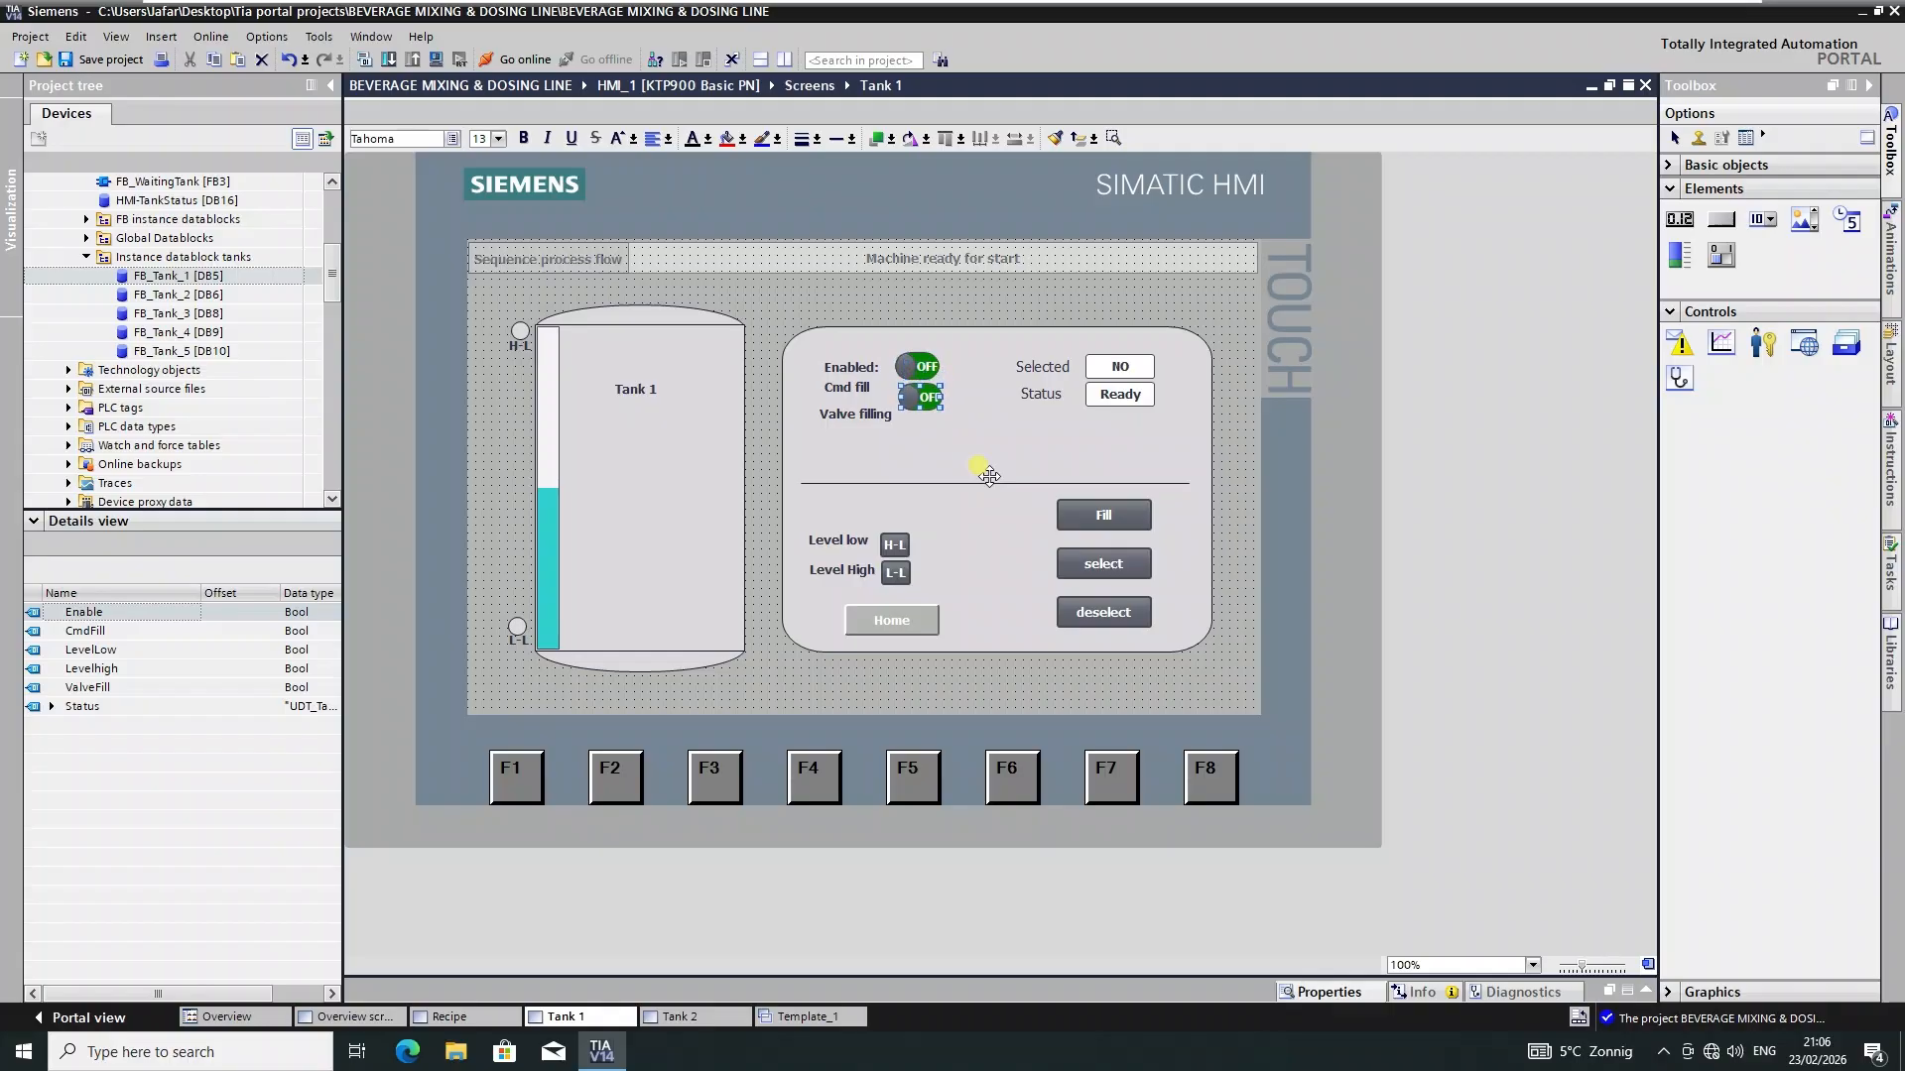
{"action": "left_click", "coordinate": [989, 476]}
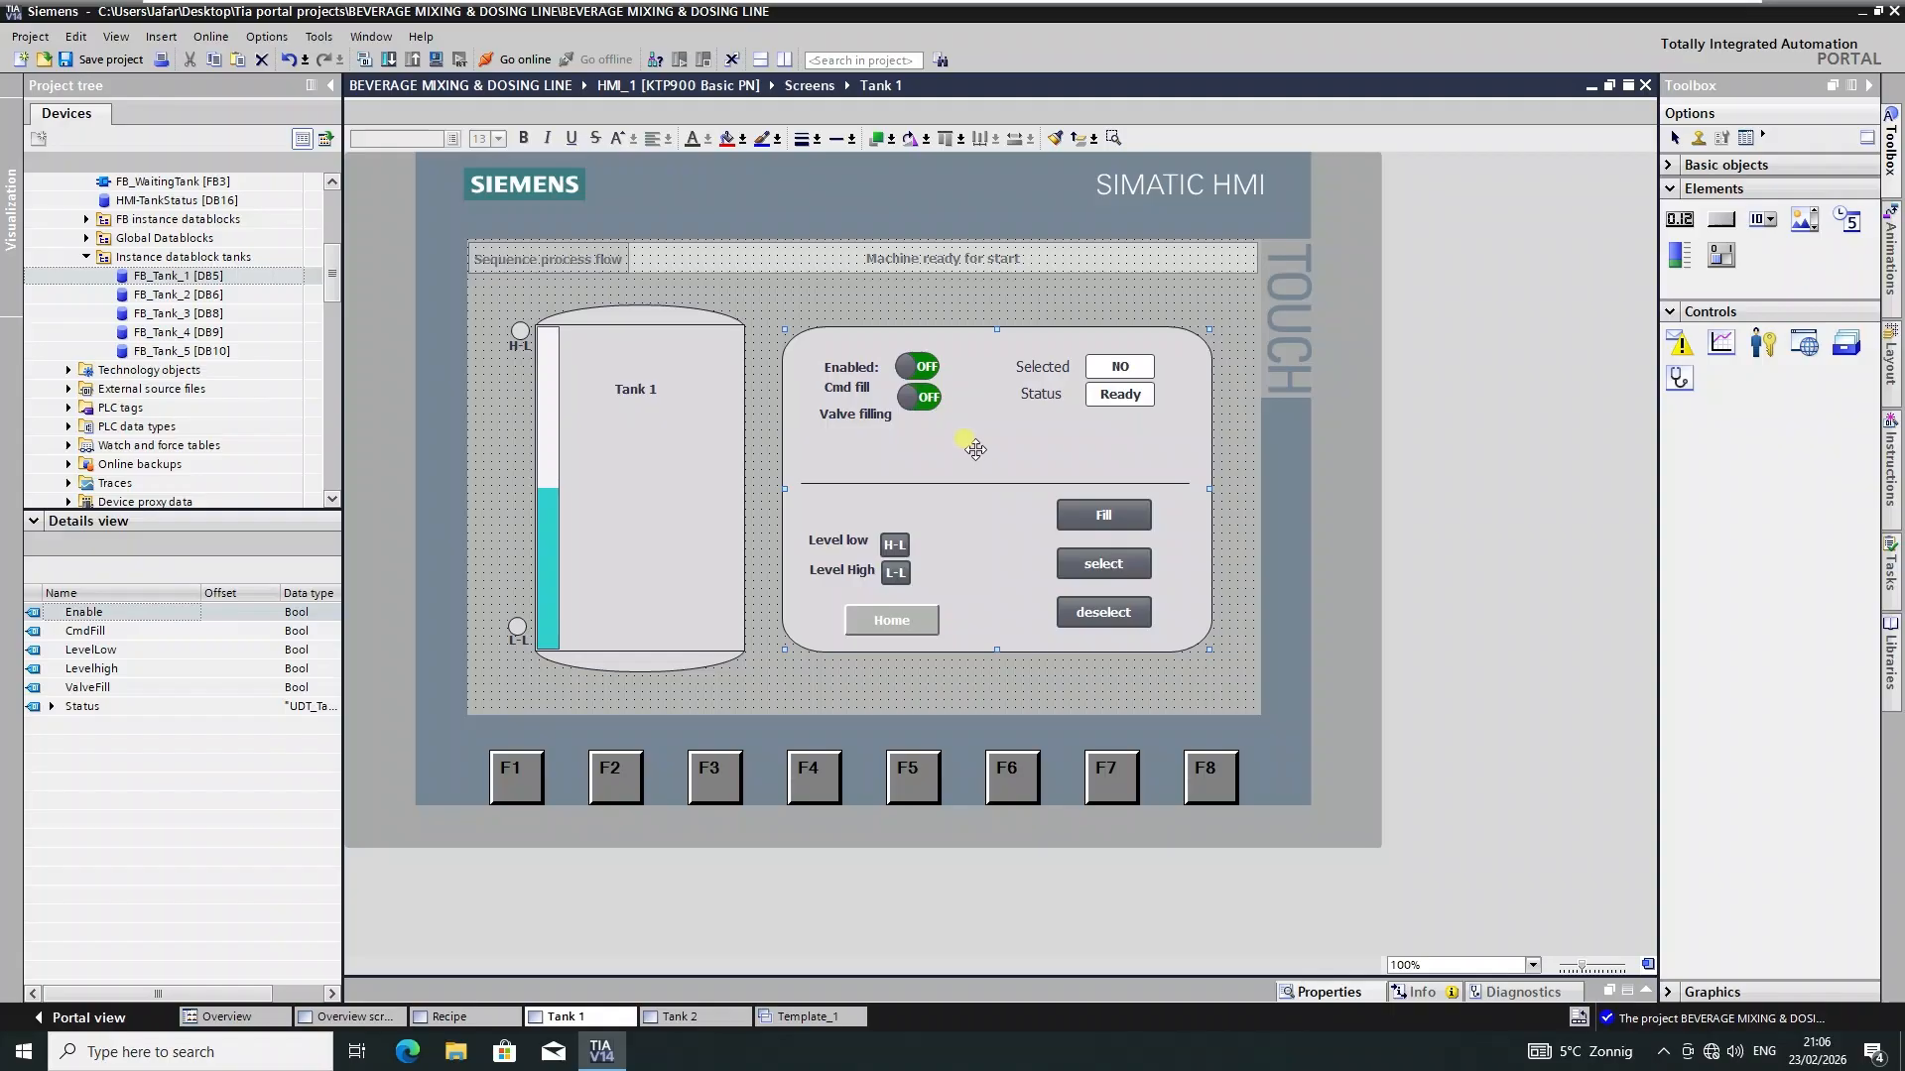
{"action": "key", "text": "ctrl+v"}
{"action": "left_click", "coordinate": [903, 429]}
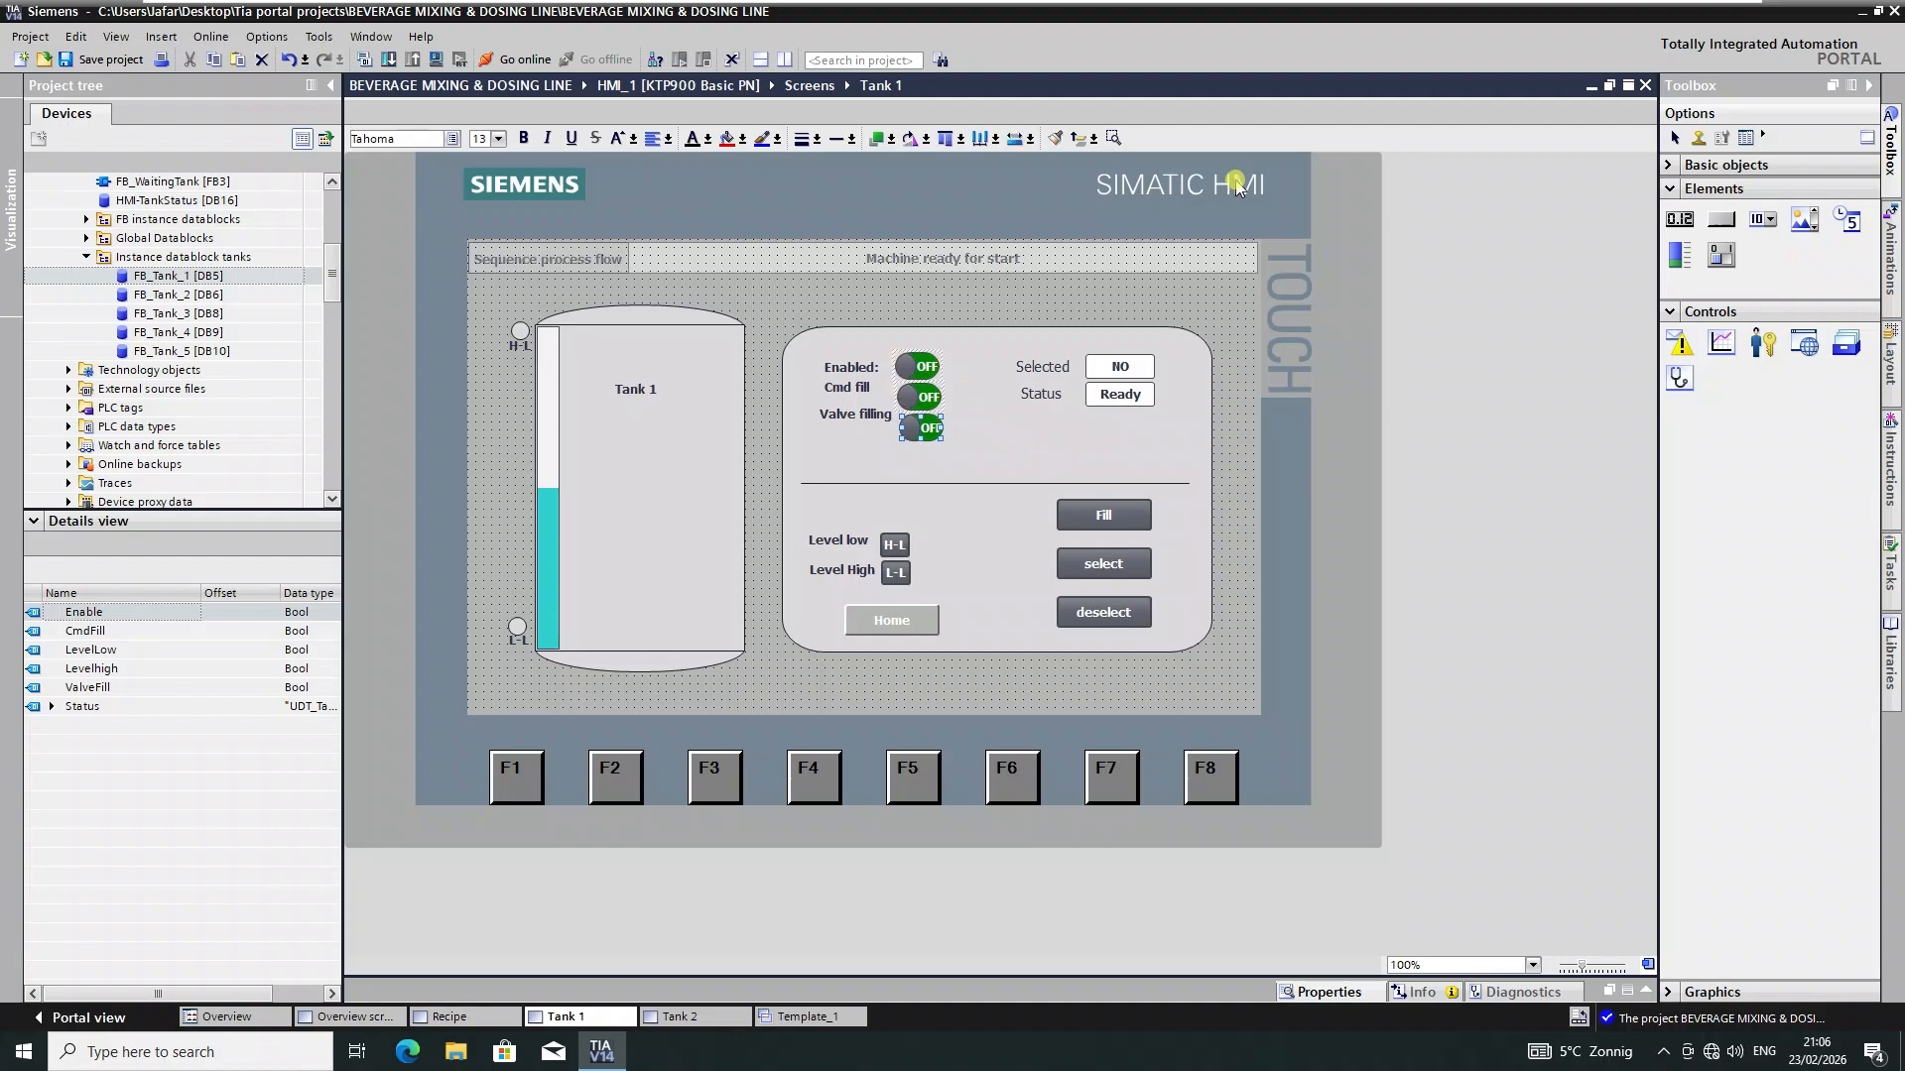
- Align the right edges of the three switches and space them evenly in the vertical direction
{"action": "left_click", "coordinate": [961, 140]}
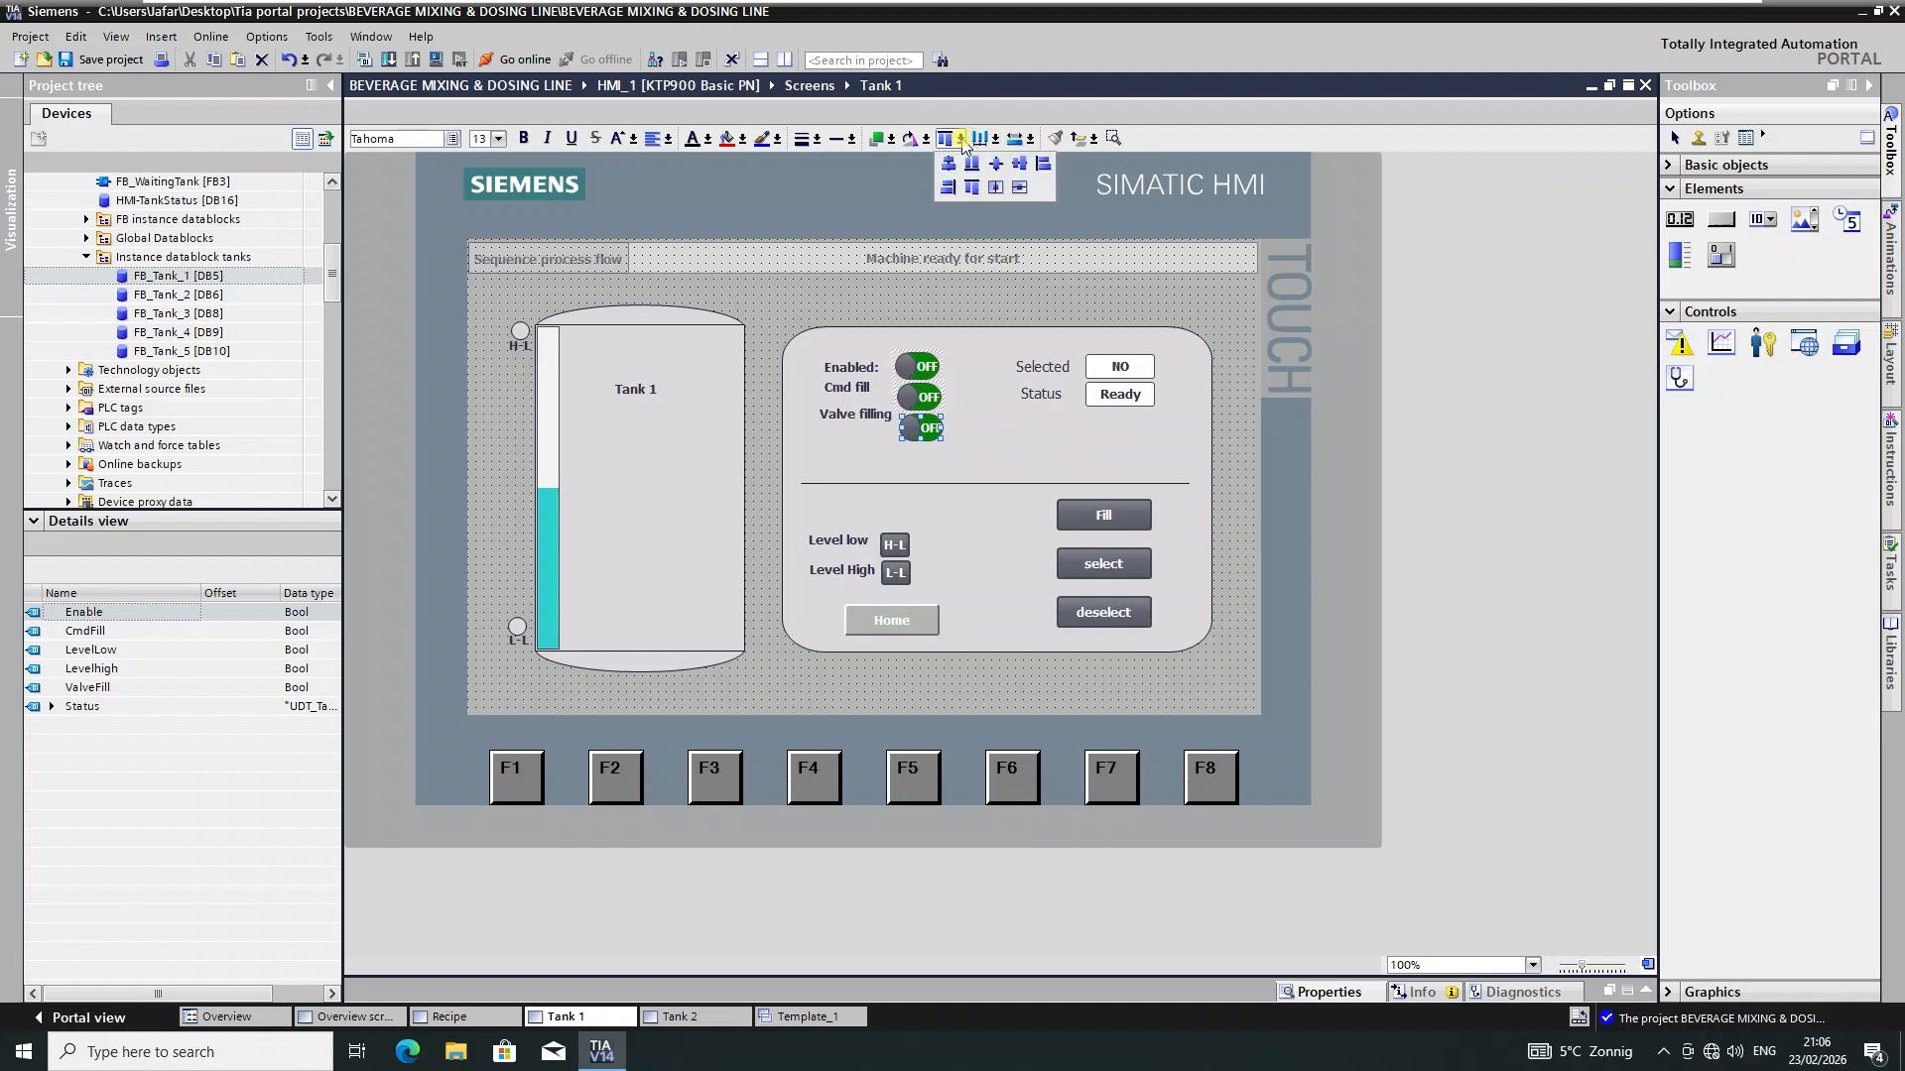
{"action": "left_click", "coordinate": [945, 188]}
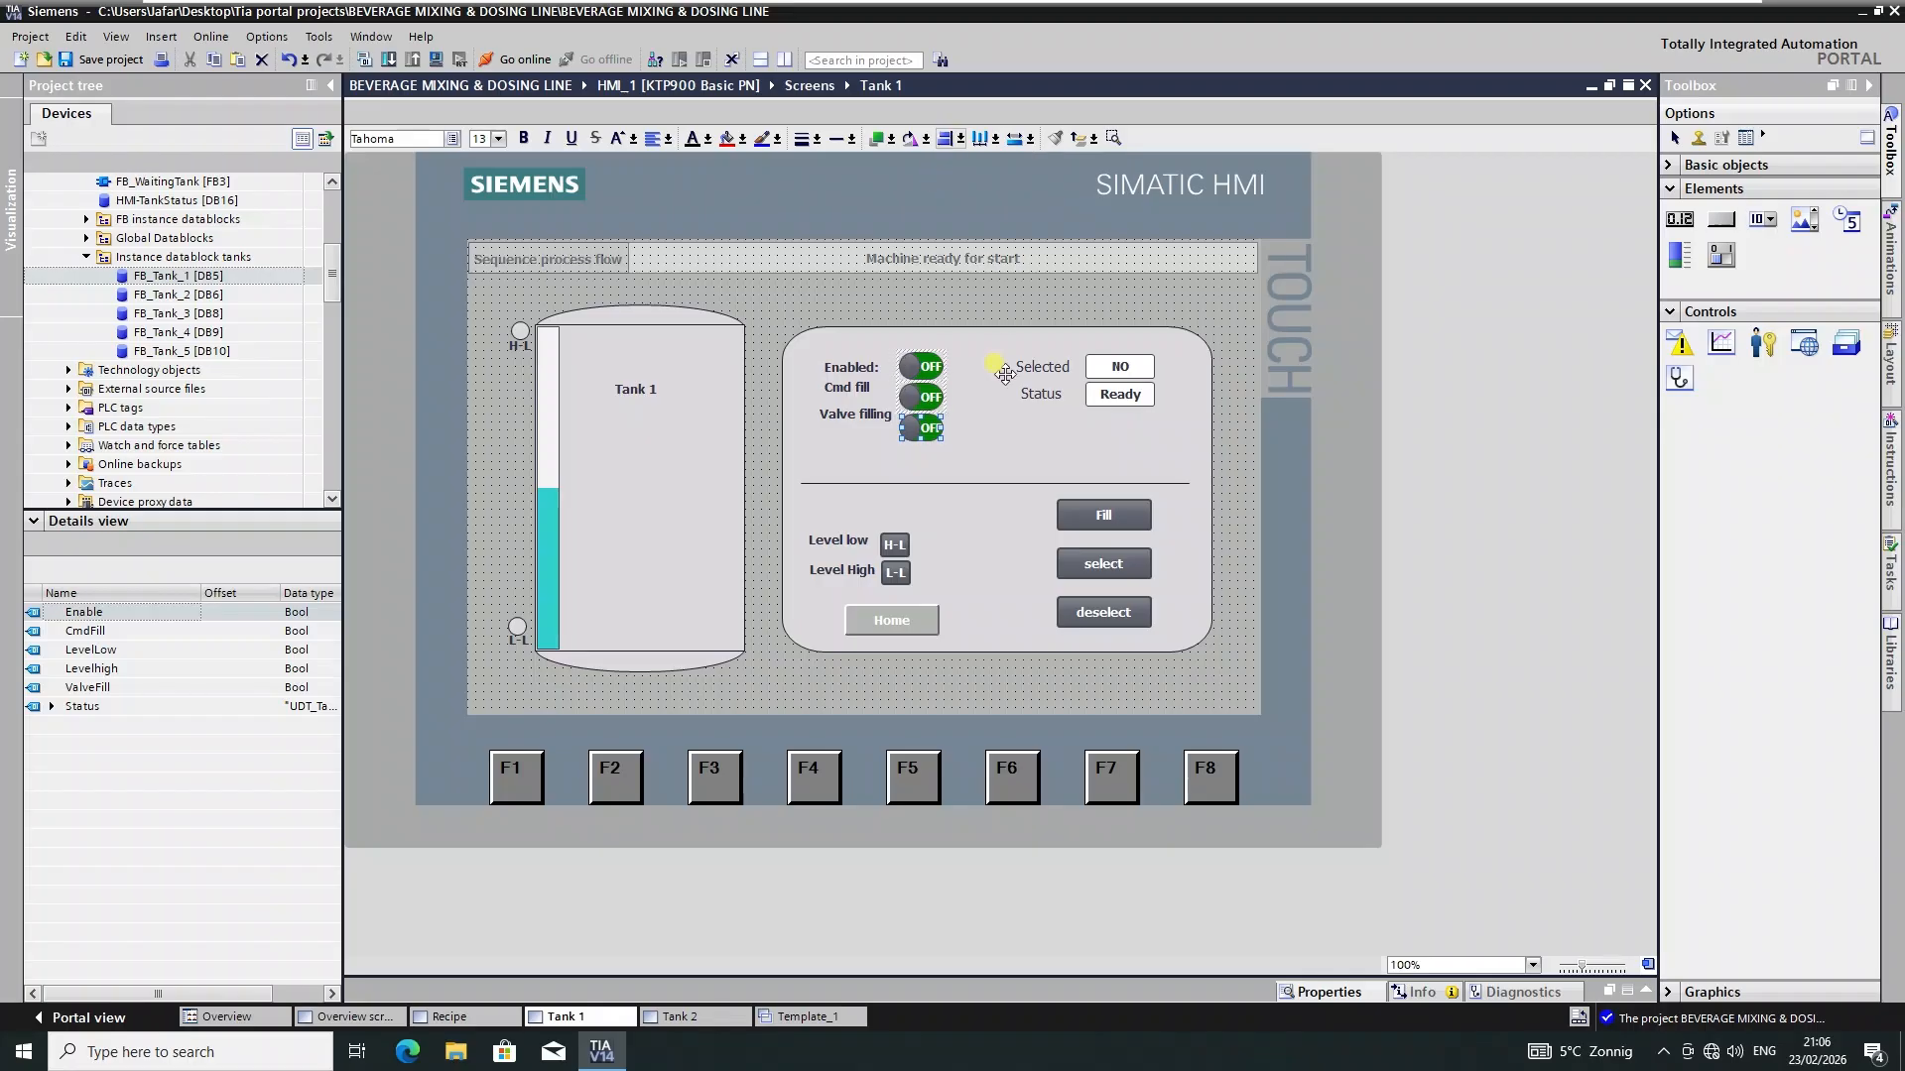
{"action": "left_click", "coordinate": [995, 139]}
{"action": "left_click", "coordinate": [1005, 165]}
{"action": "left_click", "coordinate": [987, 414]}
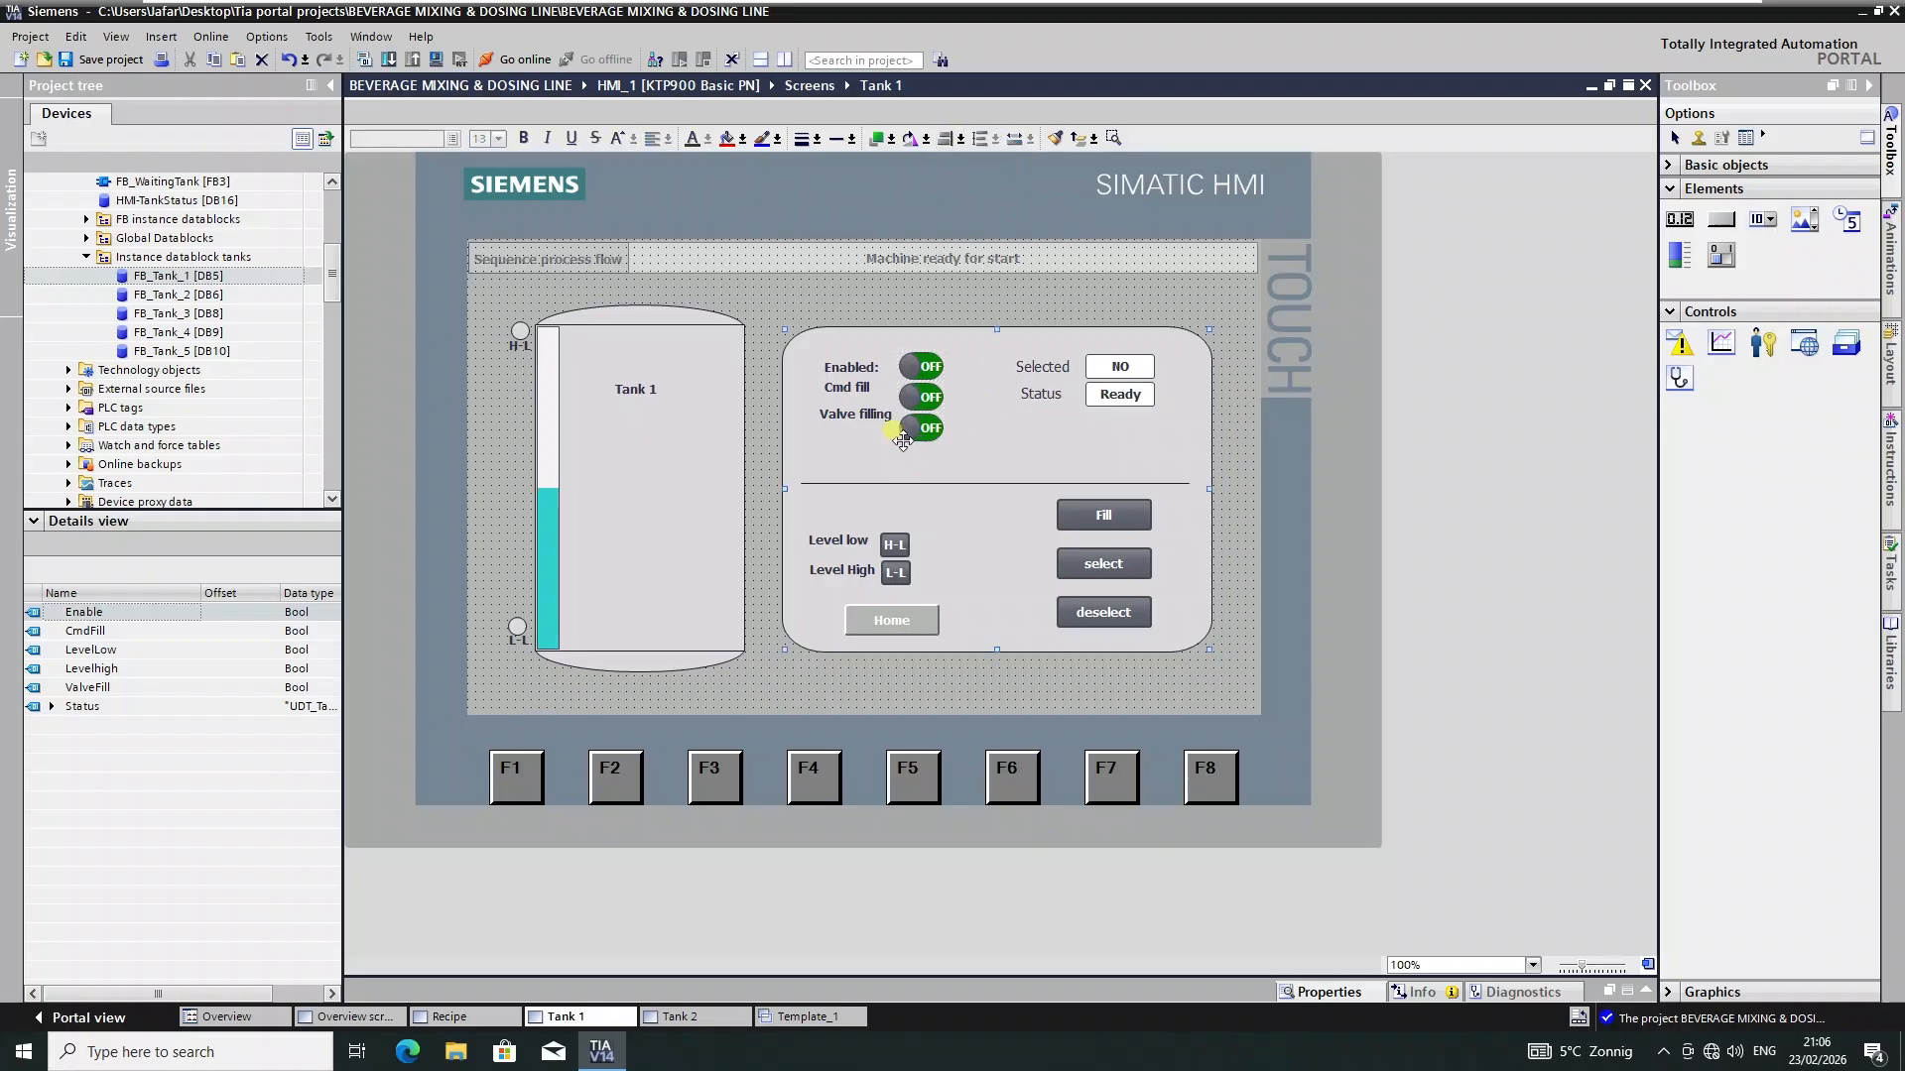
- Align the bottom edges of the Valve filling label and its switch
{"action": "left_click", "coordinate": [851, 414]}
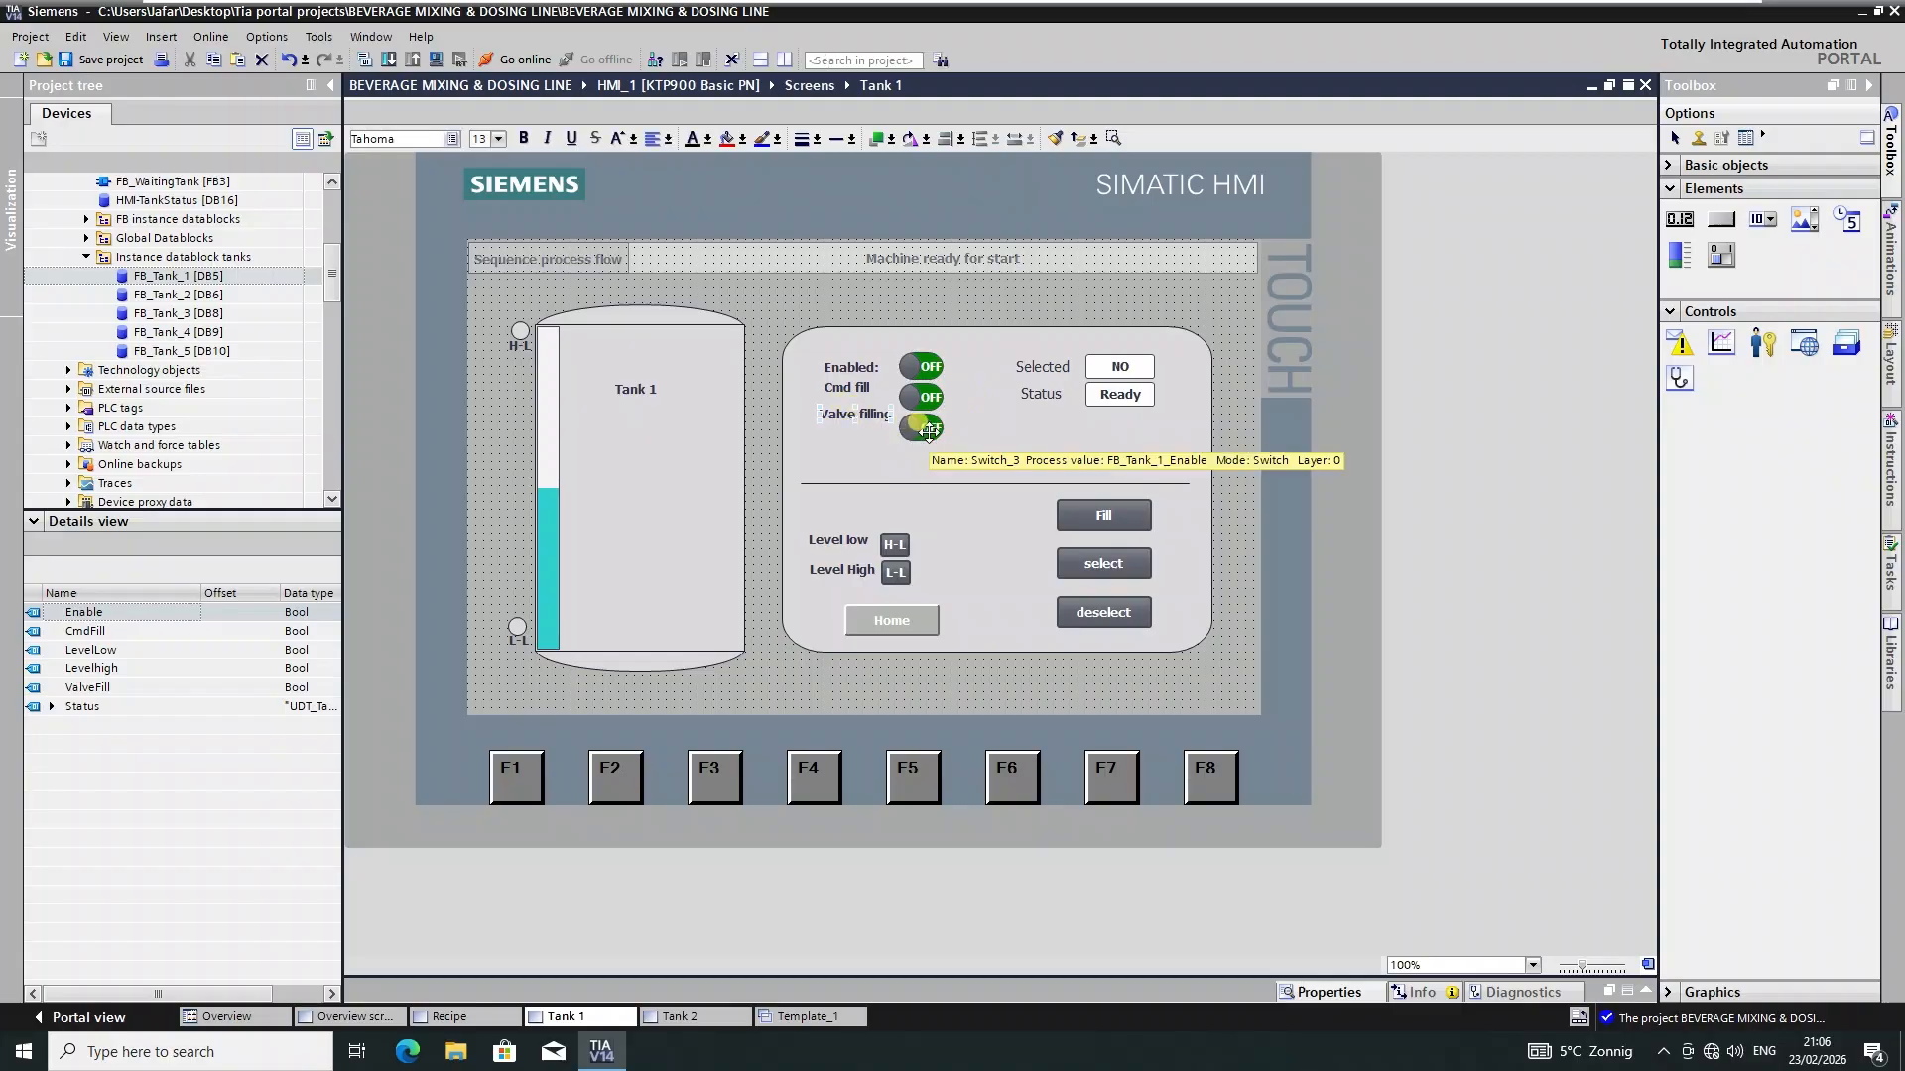
{"action": "left_click", "coordinate": [927, 431], "text": "ctrl"}
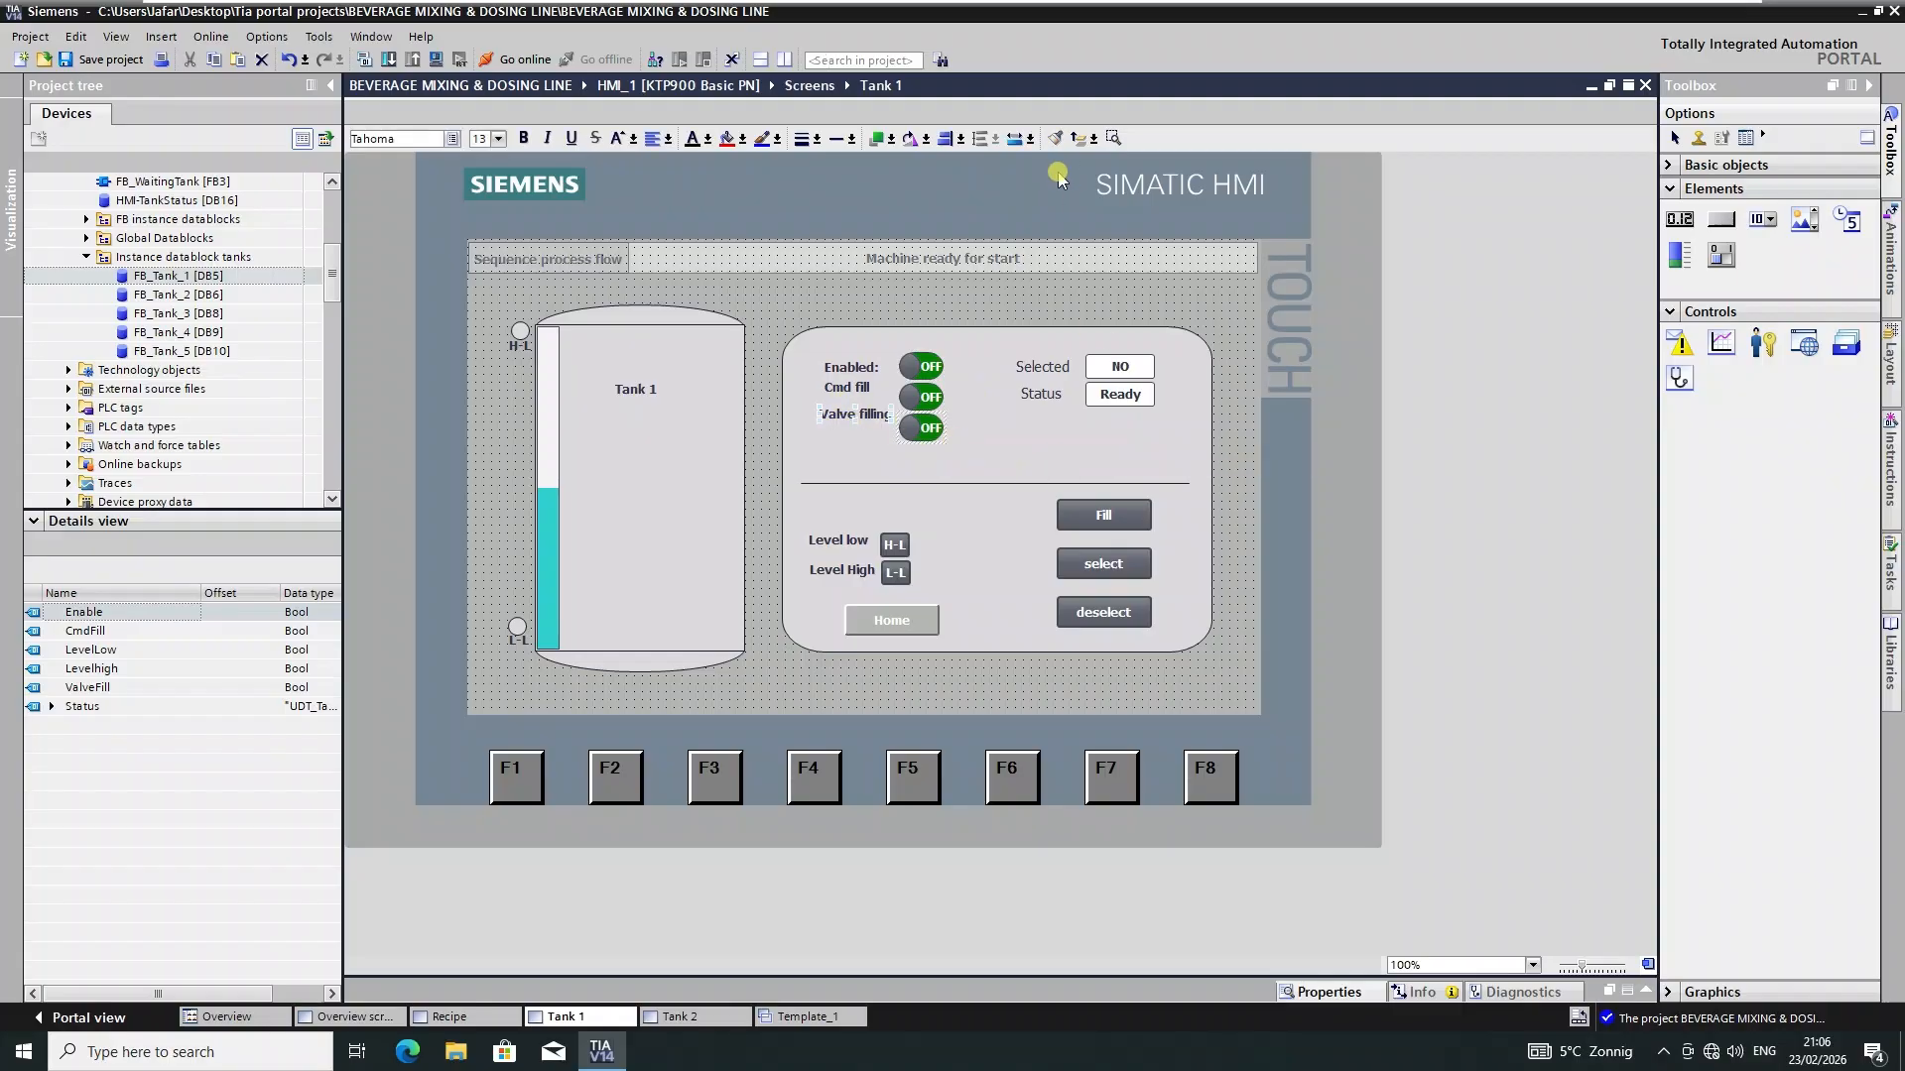
{"action": "left_click", "coordinate": [959, 142]}
{"action": "left_click", "coordinate": [973, 163]}
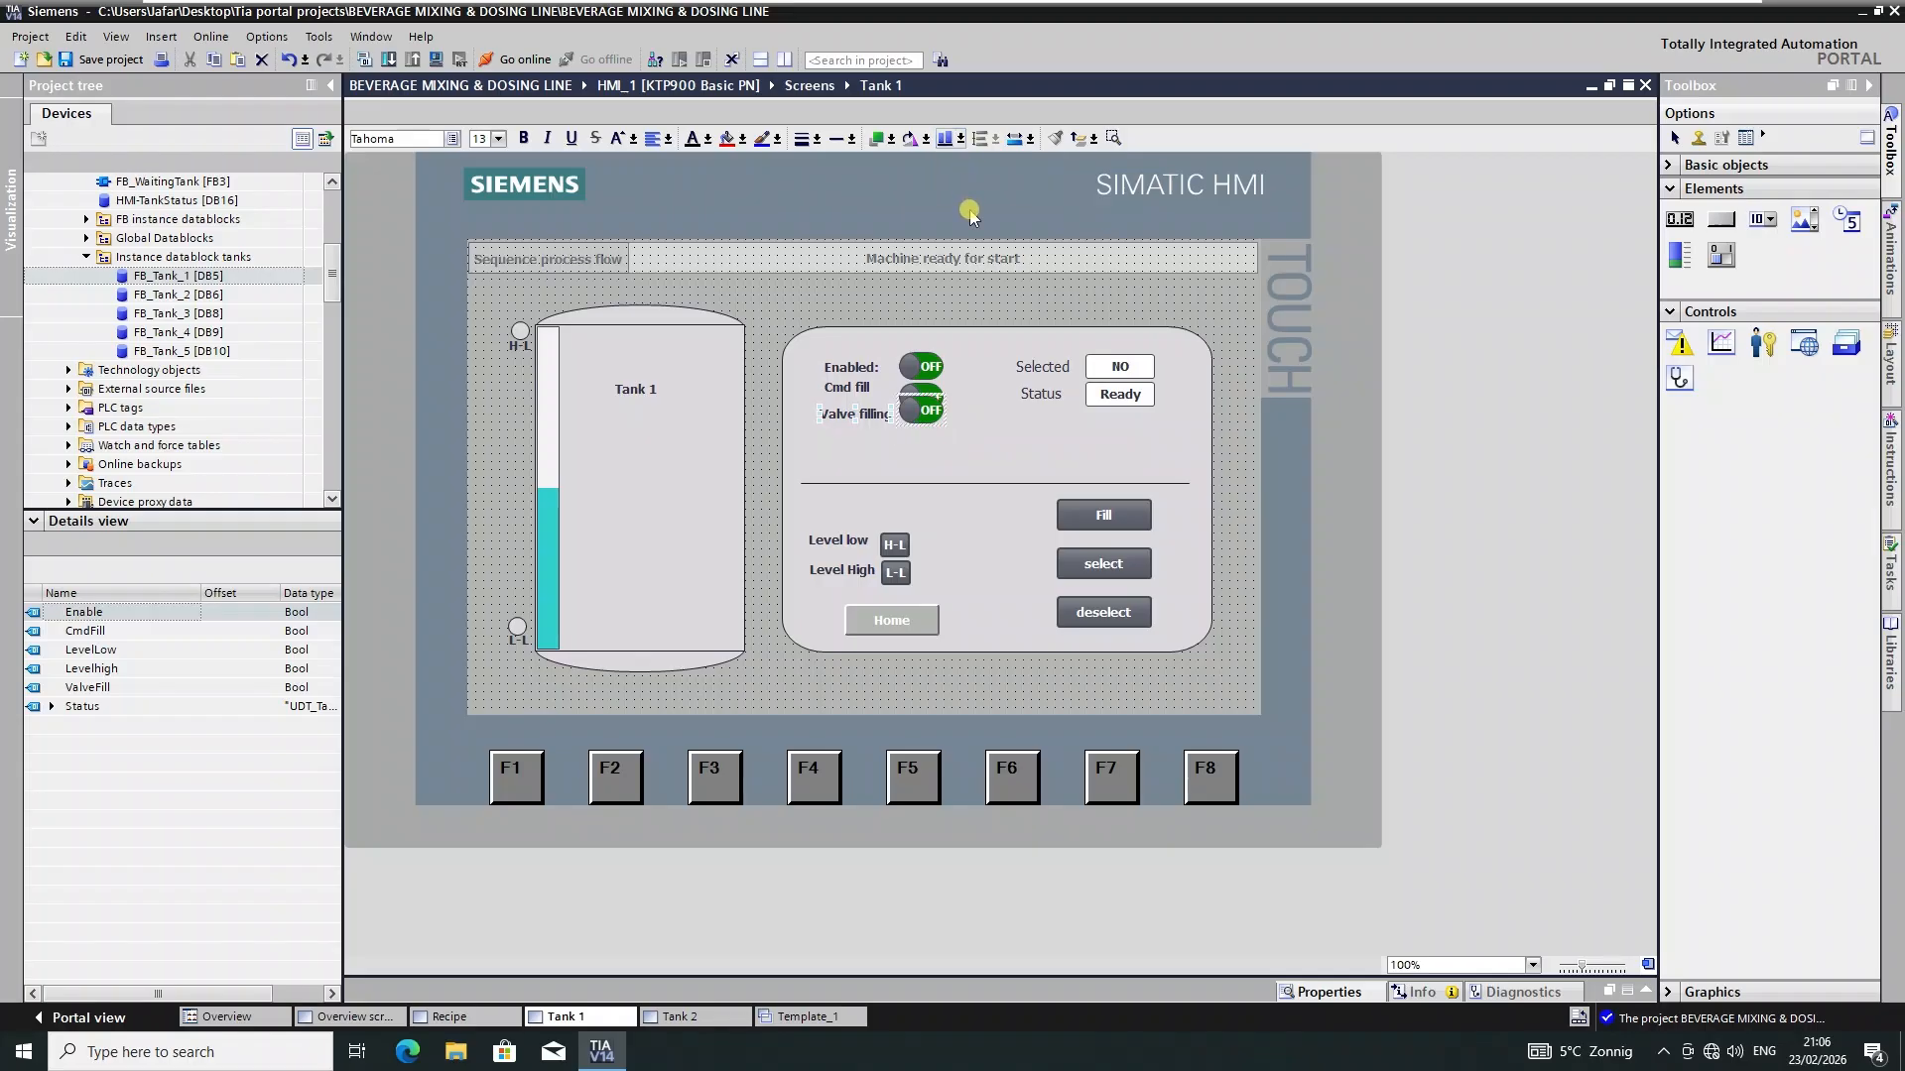
- Move the Valve filling label and its switch down together to just above the separator line
{"action": "key", "text": "Down"}
{"action": "key", "text": "Down"}
{"action": "key", "text": "Down"}
{"action": "key", "text": "Down"}
{"action": "key", "text": "Down"}
{"action": "key", "text": "Down"}
{"action": "key", "text": "Down"}
{"action": "key", "text": "Down"}
{"action": "key", "text": "Down"}
{"action": "key", "text": "Down"}
{"action": "key", "text": "Down"}
{"action": "key", "text": "Down"}
{"action": "key", "text": "Down"}
{"action": "key", "text": "Down"}
{"action": "key", "text": "Down"}
{"action": "key", "text": "Down"}
{"action": "key", "text": "Down"}
{"action": "key", "text": "Down"}
{"action": "key", "text": "Down"}
{"action": "key", "text": "Down"}
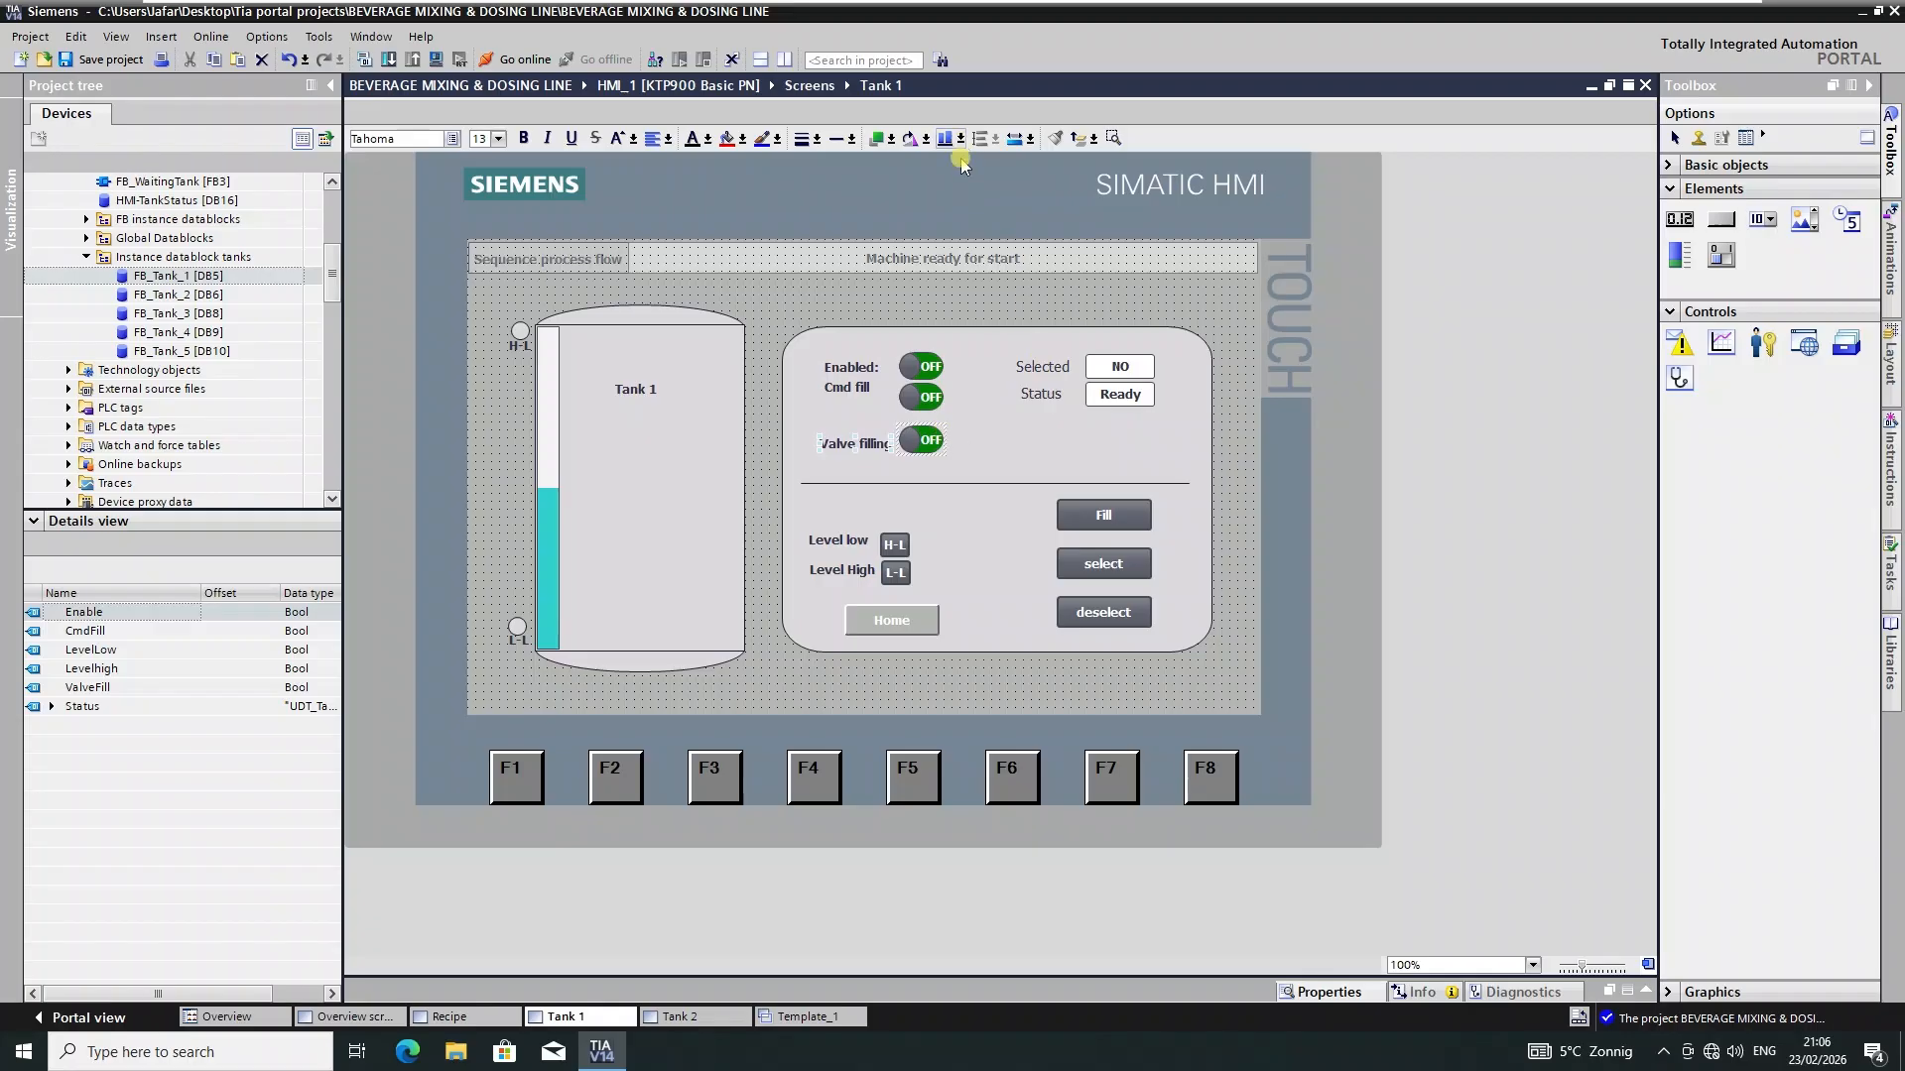
- Align the bottom edges of the Cmd fill and Enabled labels with their respective switches
{"action": "left_click", "coordinate": [911, 396]}
{"action": "left_click", "coordinate": [961, 139]}
{"action": "left_click", "coordinate": [958, 177]}
{"action": "left_click", "coordinate": [954, 367]}
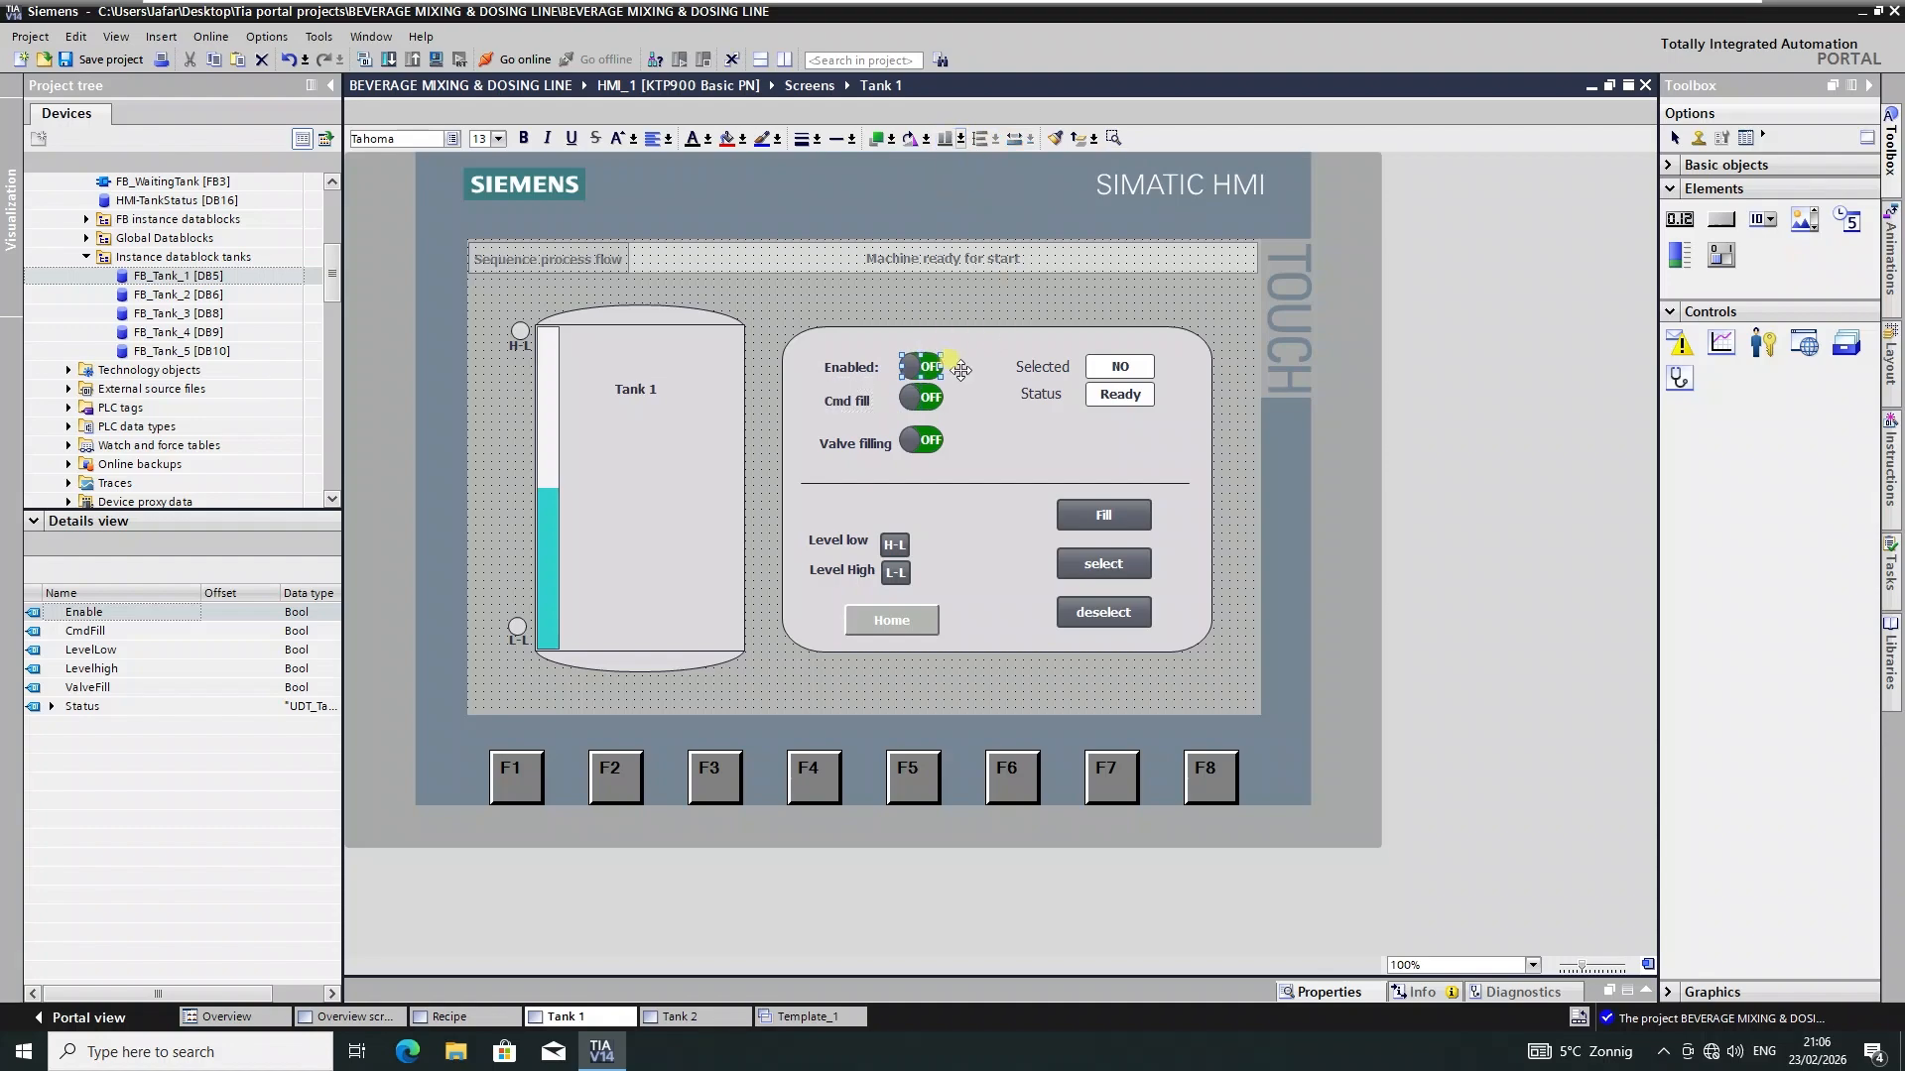
{"action": "left_click", "coordinate": [858, 367], "text": "shift"}
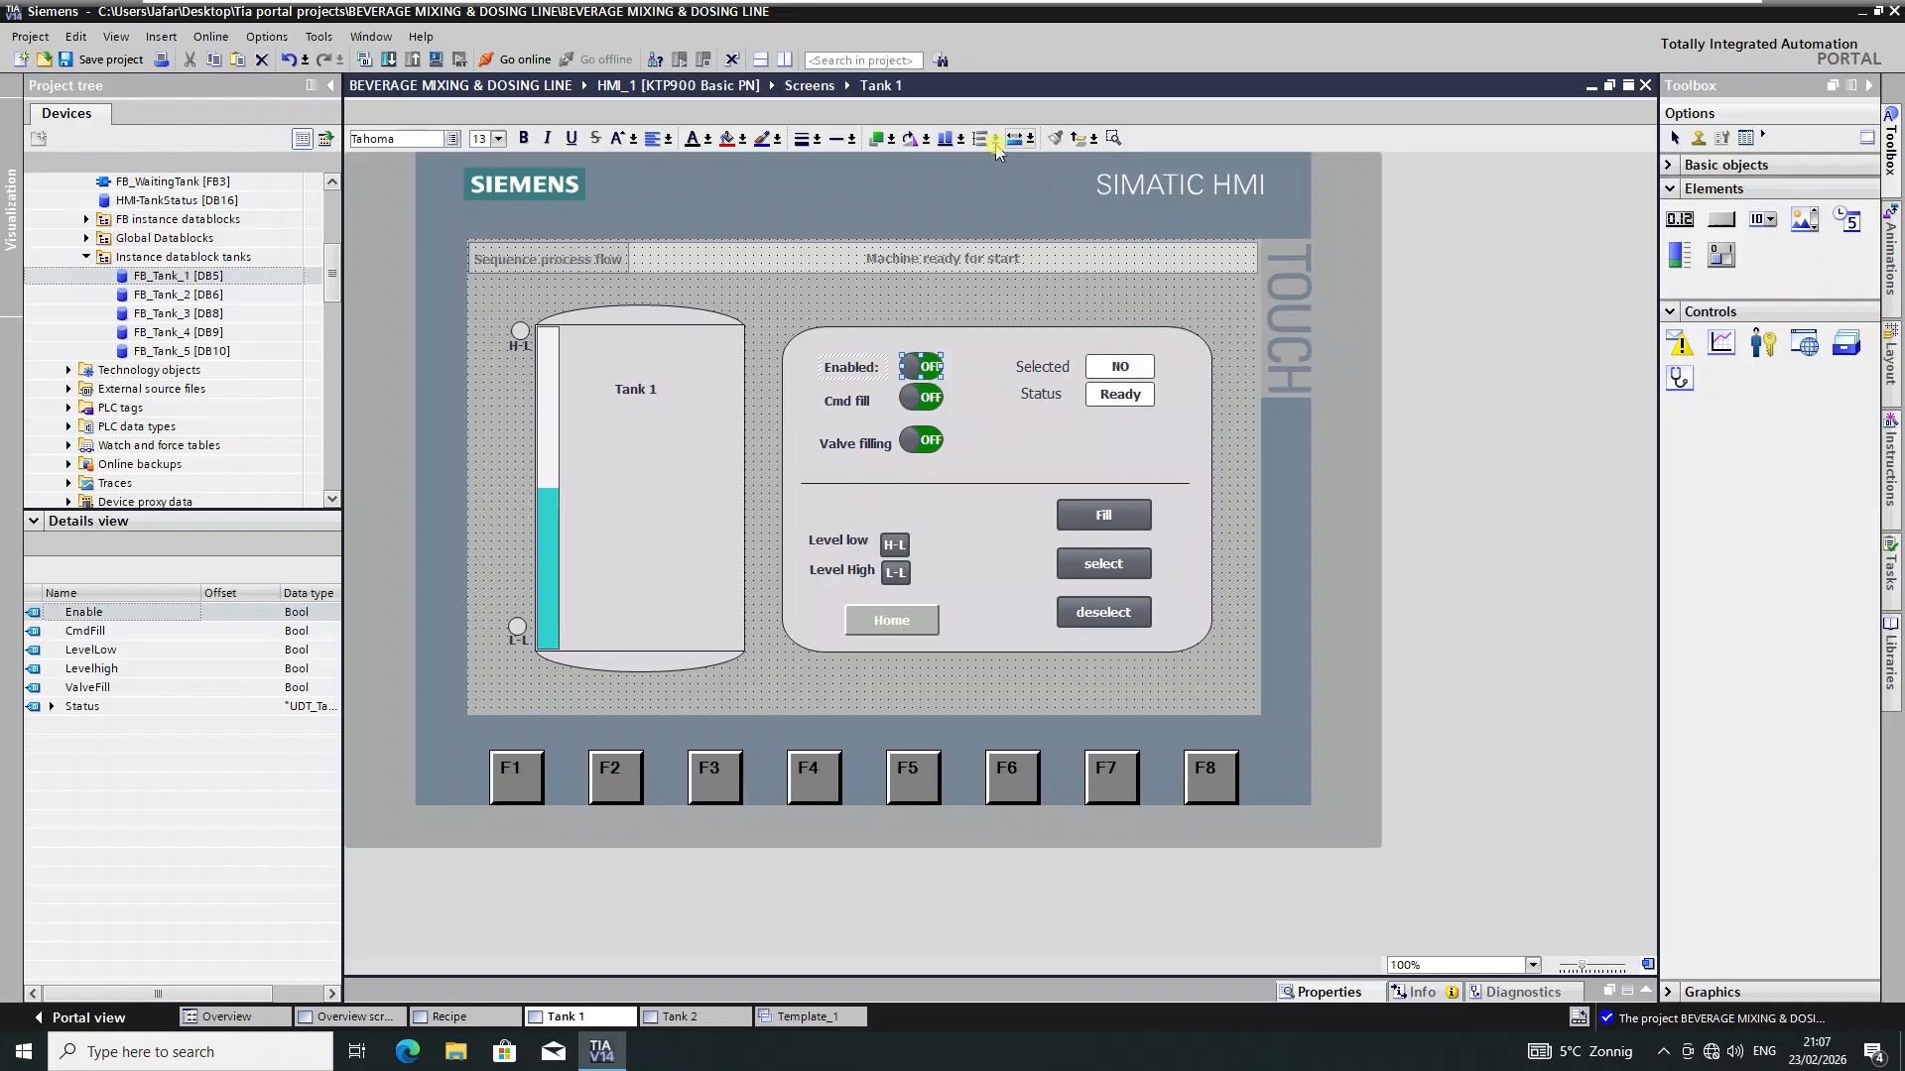
{"action": "left_click", "coordinate": [960, 139]}
{"action": "left_click", "coordinate": [998, 482]}
- Space the Enabled, Cmd fill and Valve filling labels evenly in the vertical direction
{"action": "left_click", "coordinate": [859, 444]}
{"action": "left_click", "coordinate": [849, 401], "text": "shift"}
{"action": "left_click", "coordinate": [851, 367], "text": "shift"}
{"action": "left_click", "coordinate": [980, 139]}
{"action": "left_click", "coordinate": [1037, 394]}
{"action": "left_click", "coordinate": [930, 398]}
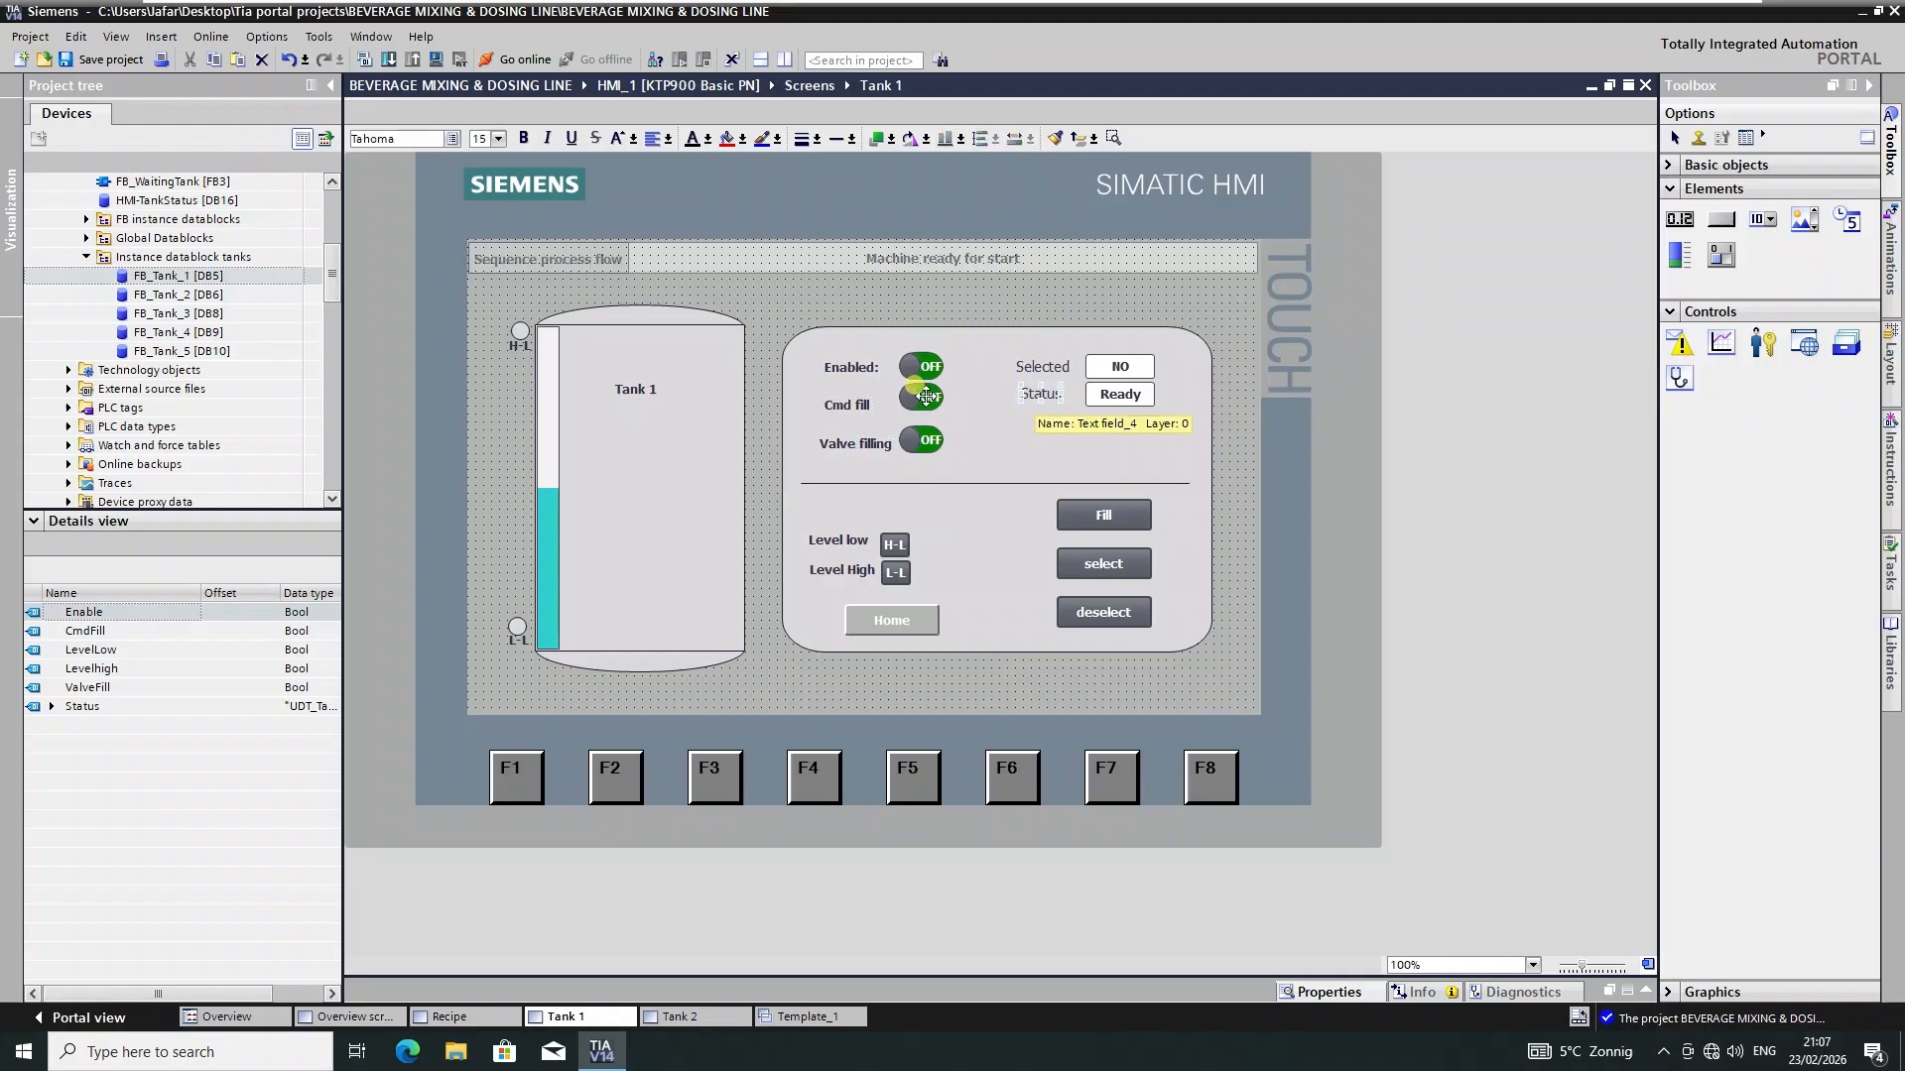
- Space the three switches evenly in the vertical direction and raise the Valve filling label slightly to match its switch
{"action": "left_click", "coordinate": [929, 443]}
{"action": "left_click", "coordinate": [920, 396], "text": "ctrl"}
{"action": "left_click", "coordinate": [921, 366], "text": "ctrl"}
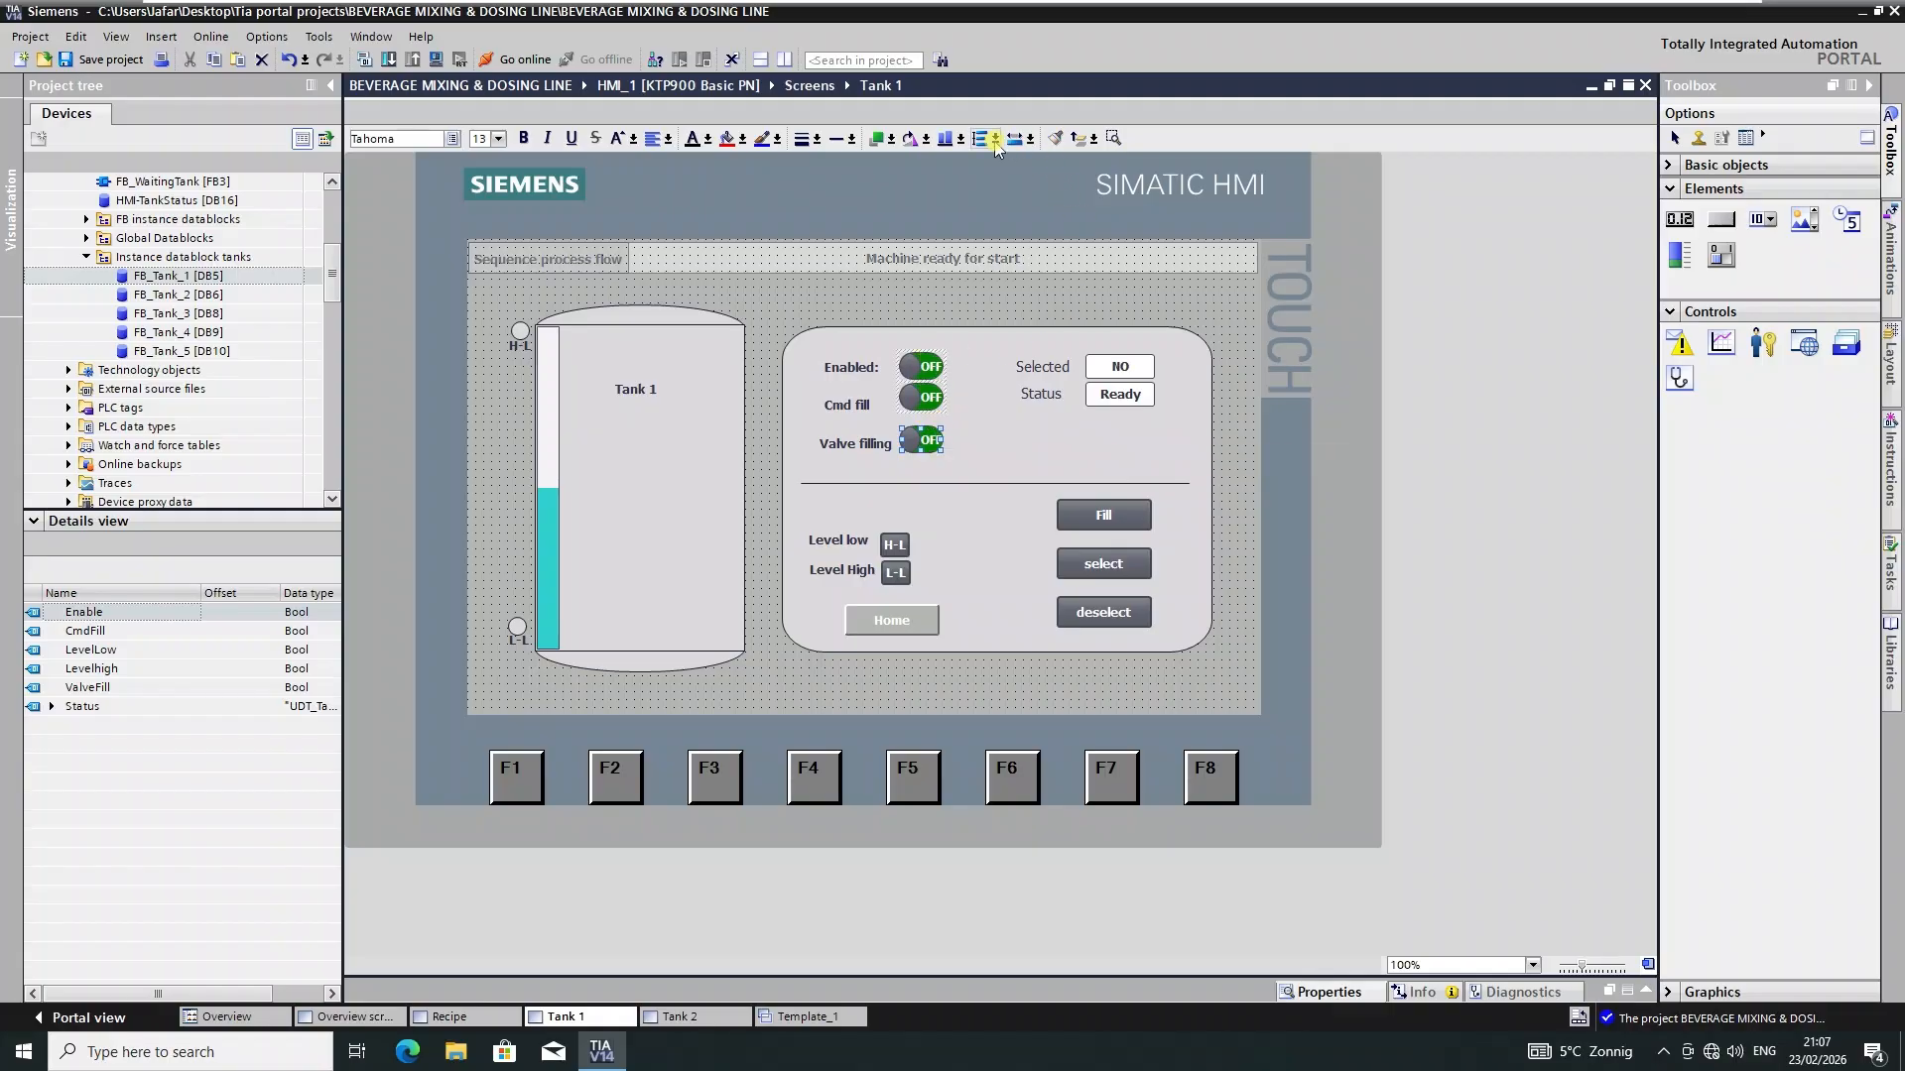
{"action": "left_click", "coordinate": [995, 141]}
{"action": "left_click", "coordinate": [939, 507]}
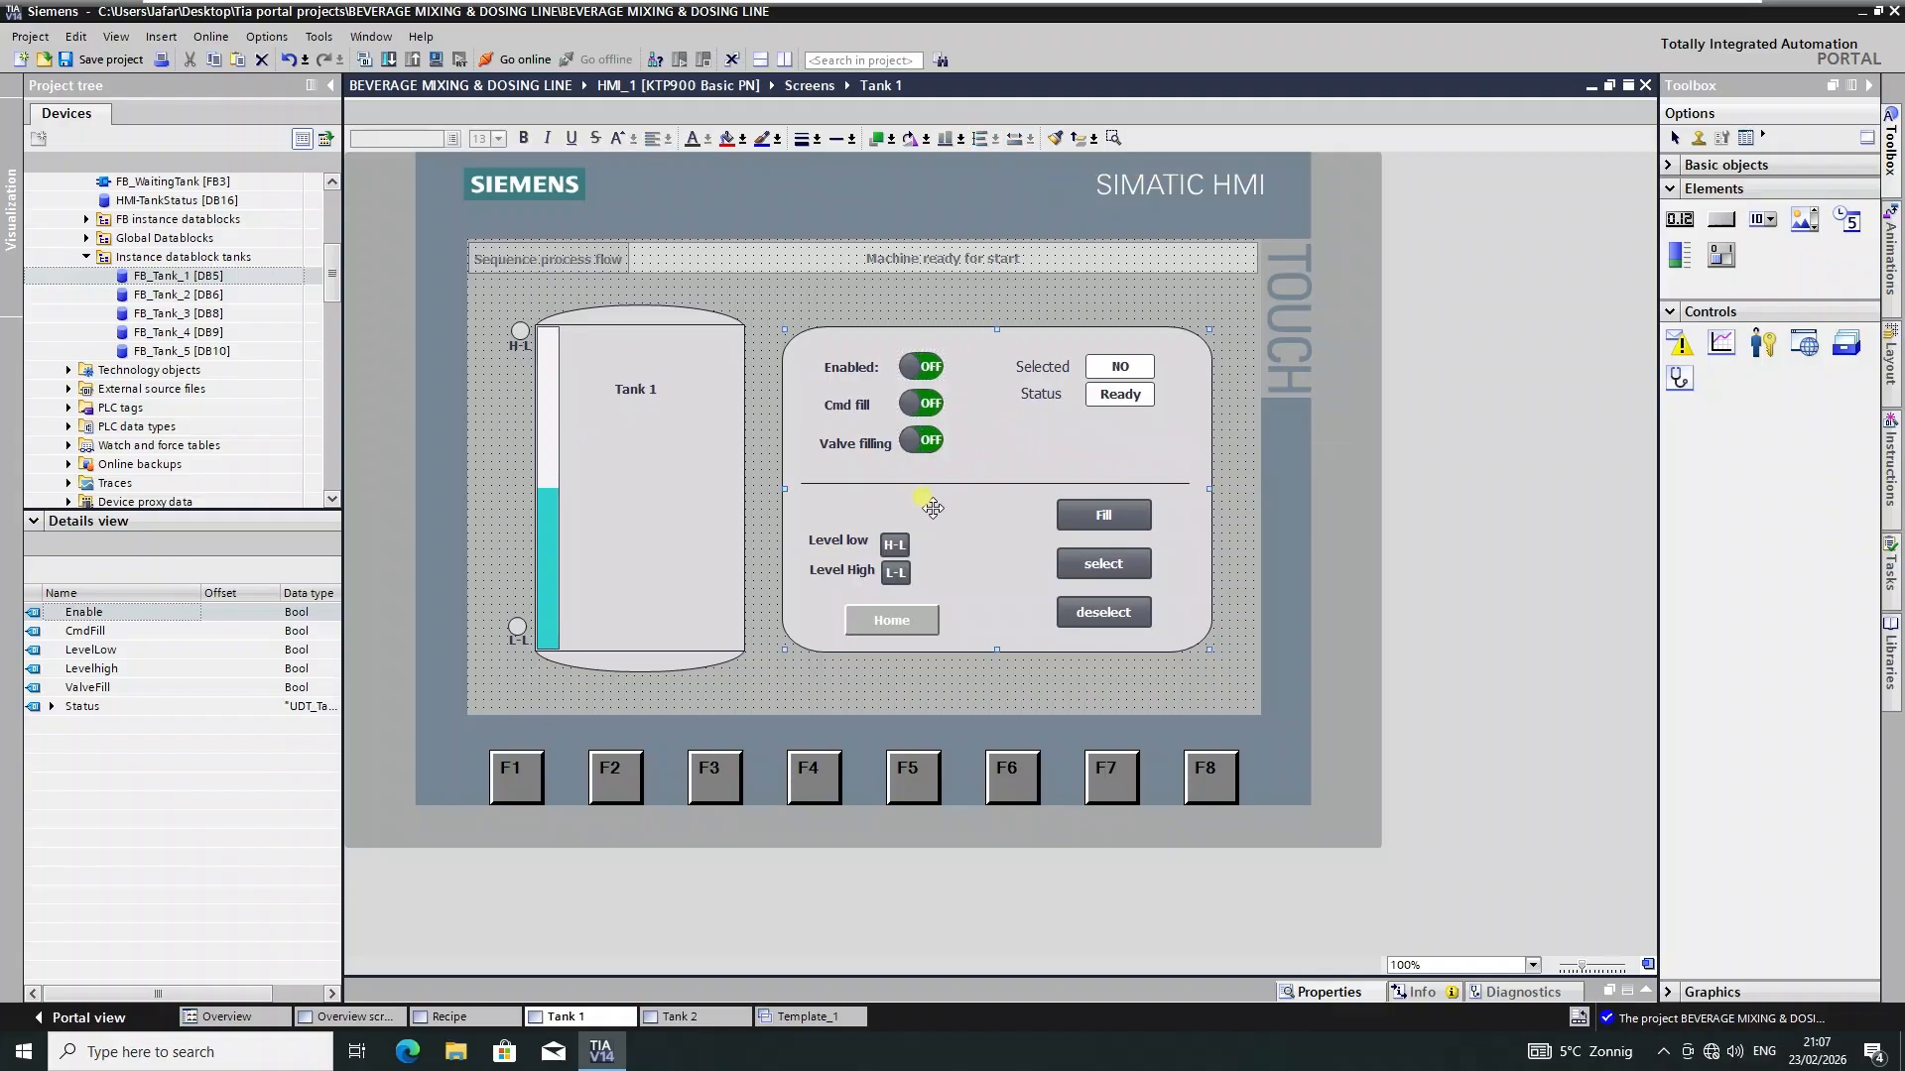
{"action": "left_click", "coordinate": [856, 444]}
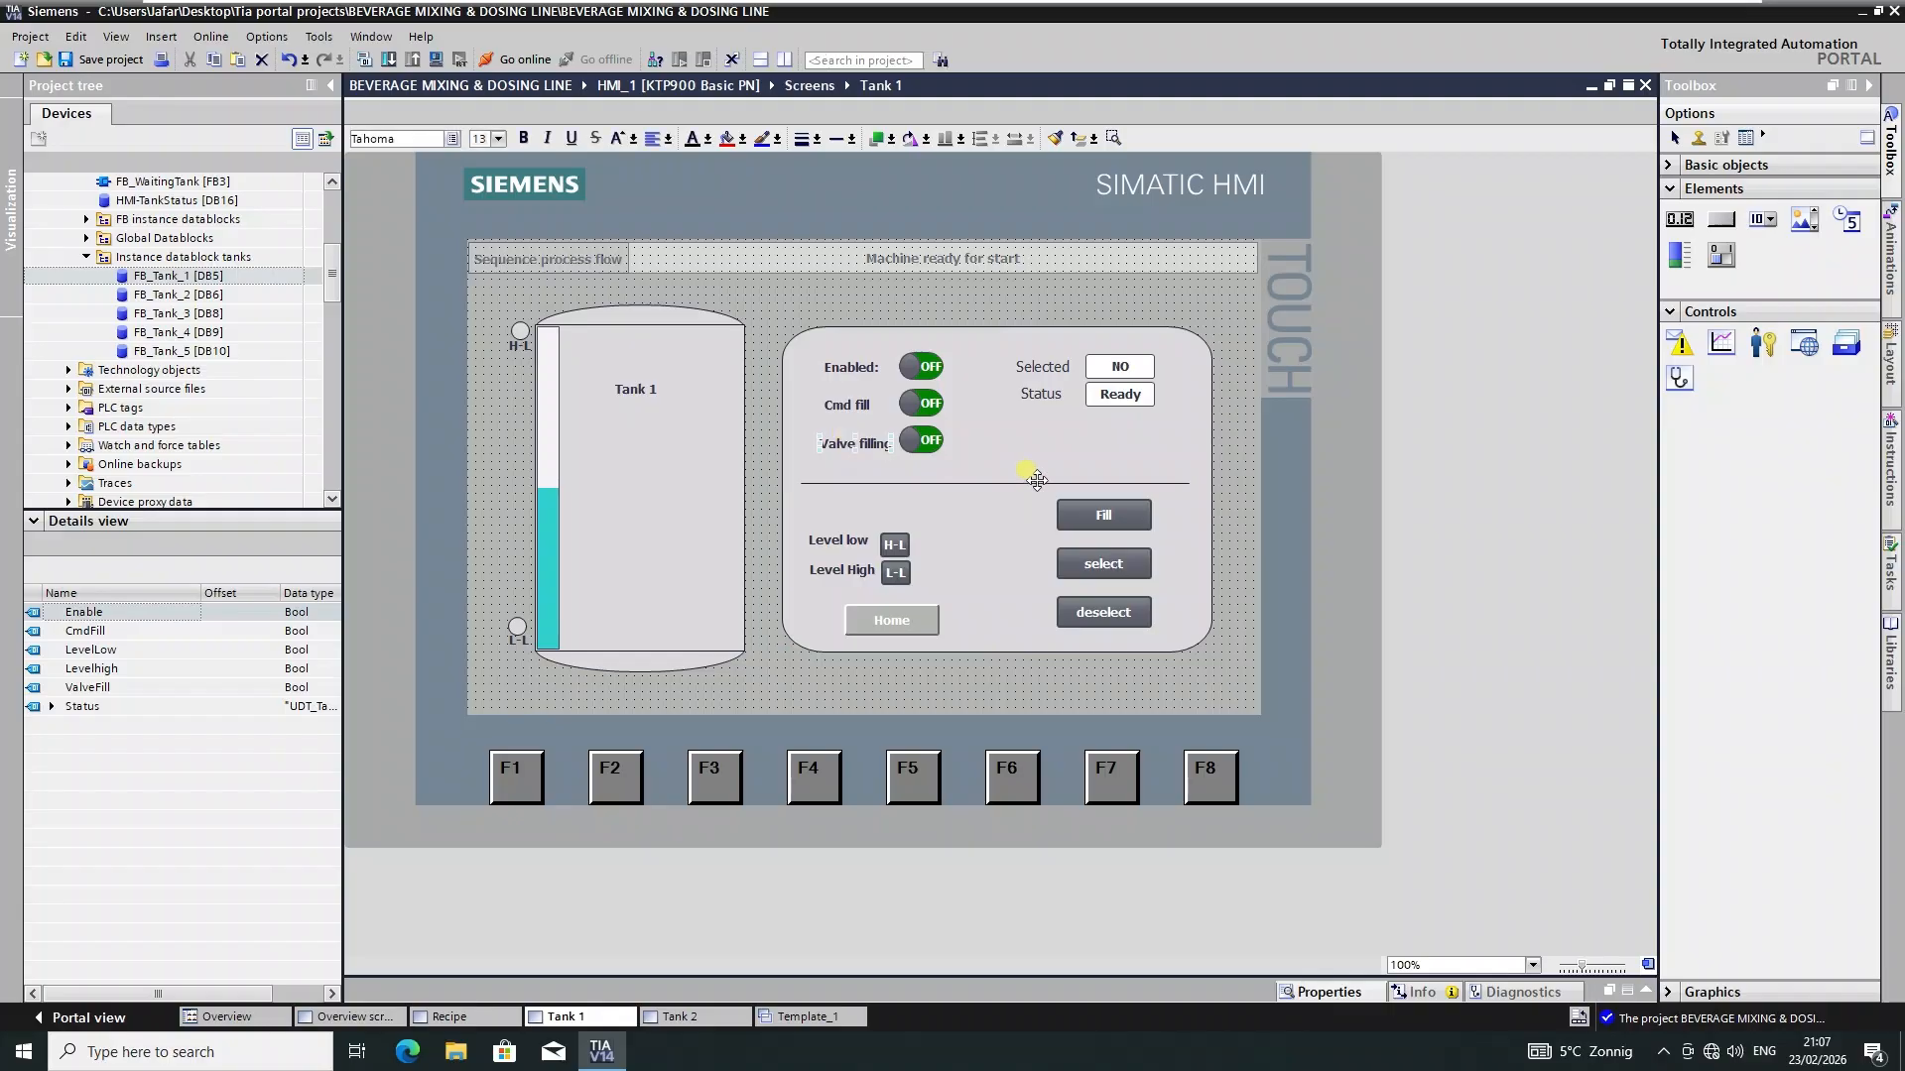
{"action": "left_click", "coordinate": [1032, 445]}
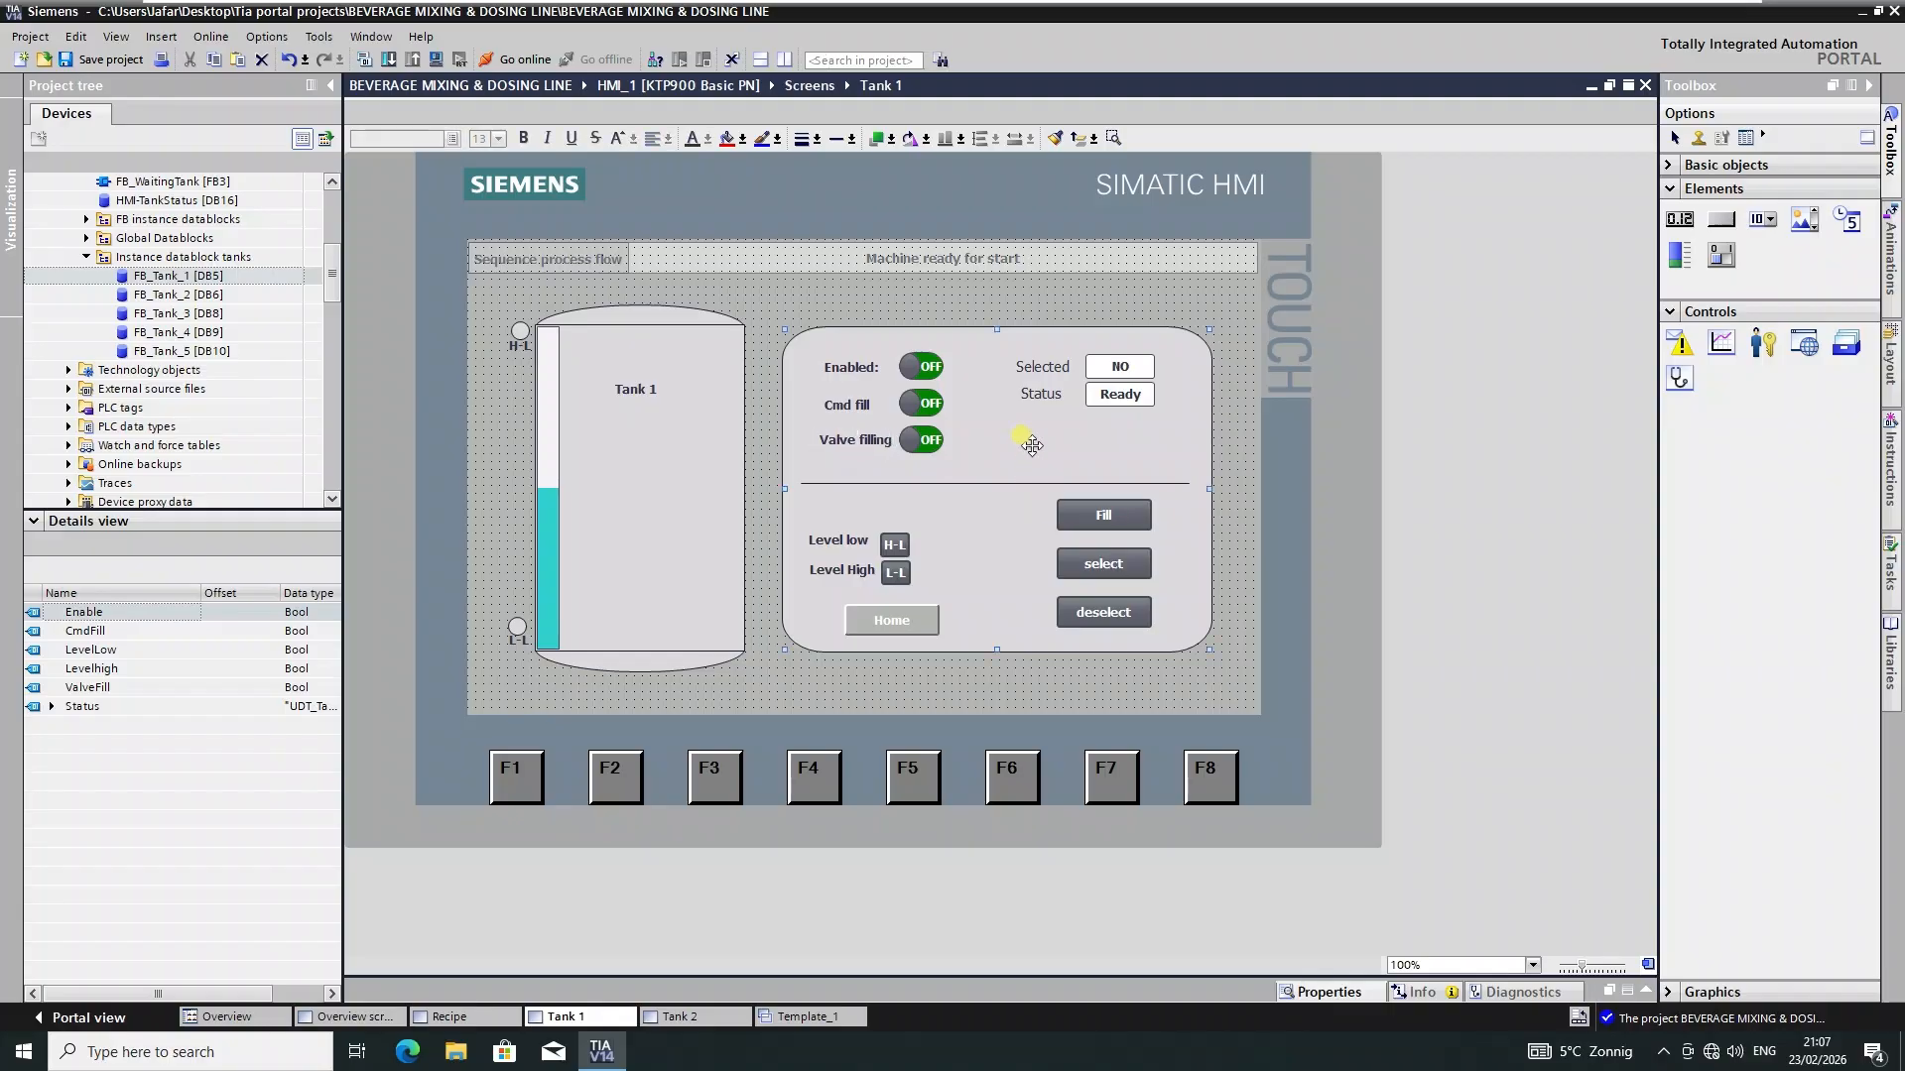
- Remove the colon from the "Enabled:" label so it reads "Enabled"
{"action": "left_click", "coordinate": [862, 404]}
{"action": "double_click", "coordinate": [872, 367]}
{"action": "left_click", "coordinate": [881, 368]}
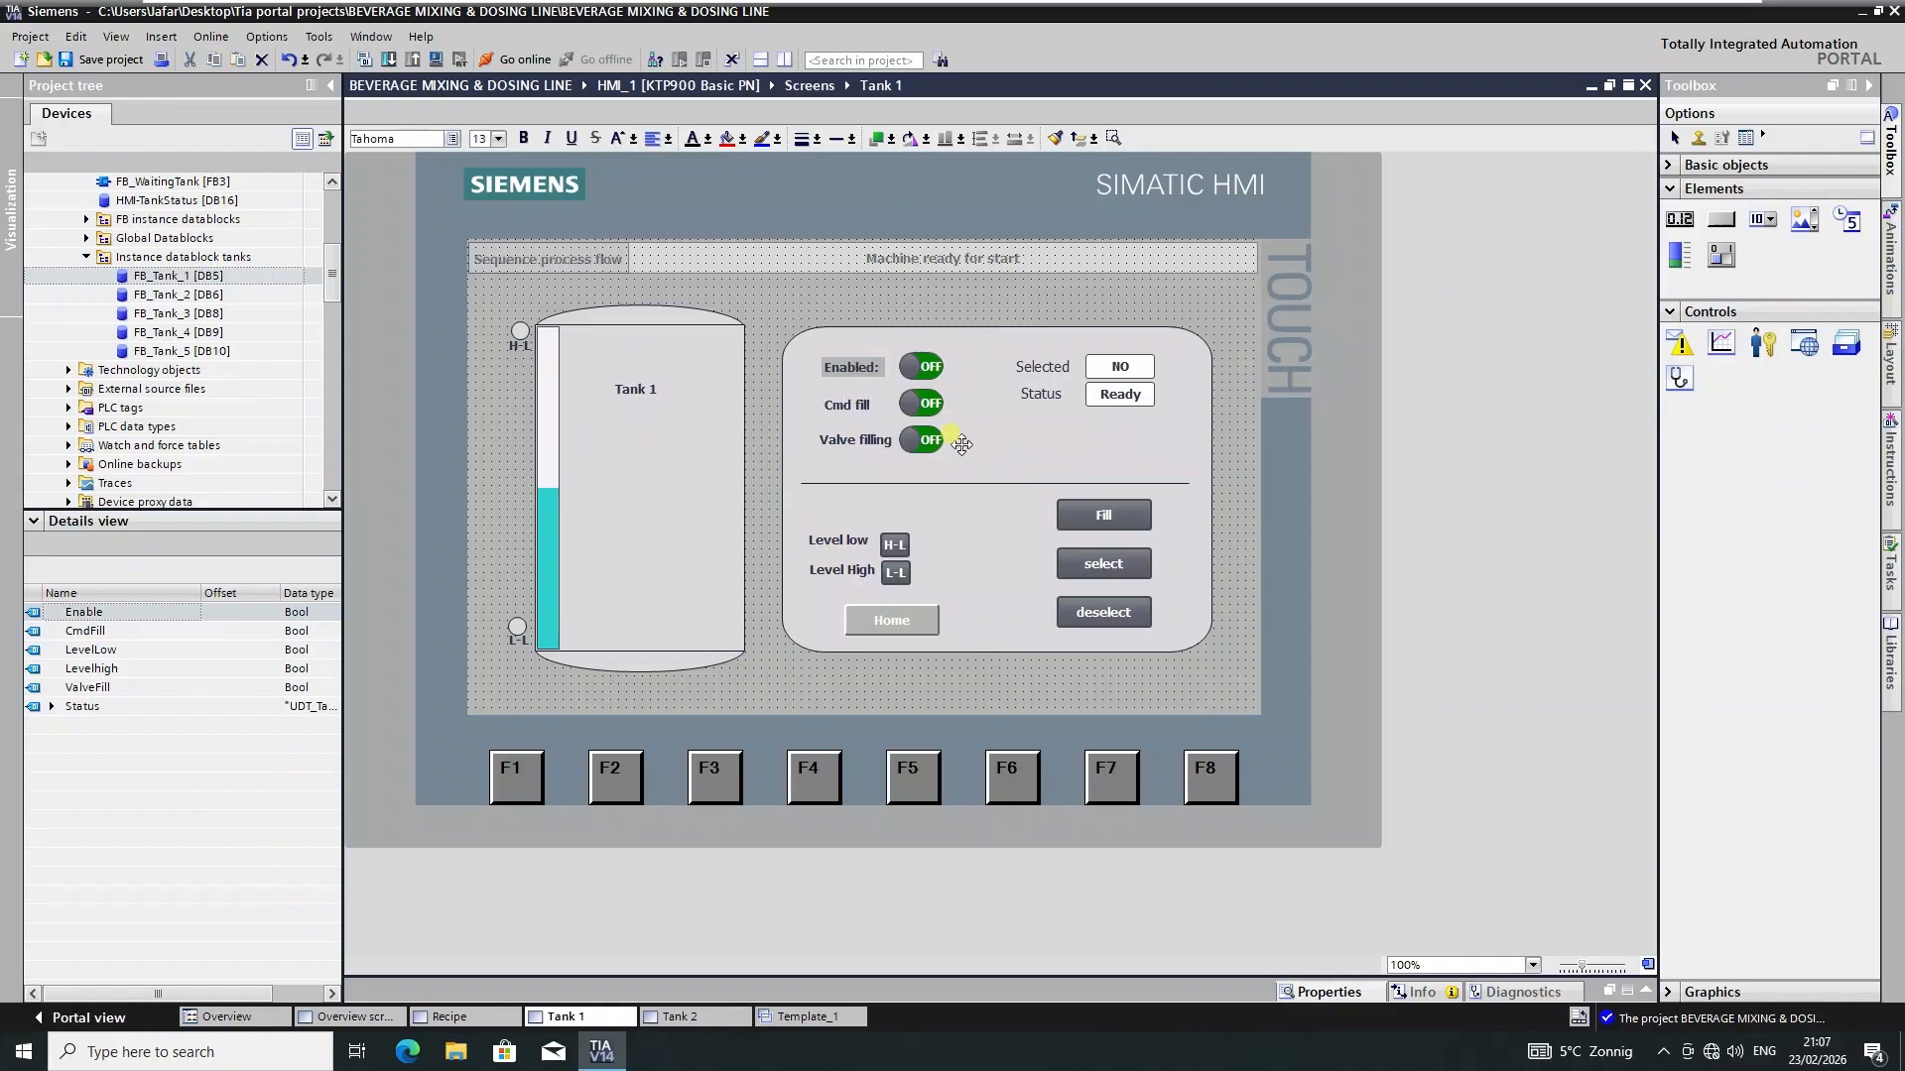
{"action": "left_click", "coordinate": [1054, 432]}
- Align the right edges of the Enabled, Cmd fill and Valve filling labels and shift them slightly left, away from the switches
{"action": "left_click", "coordinate": [851, 439]}
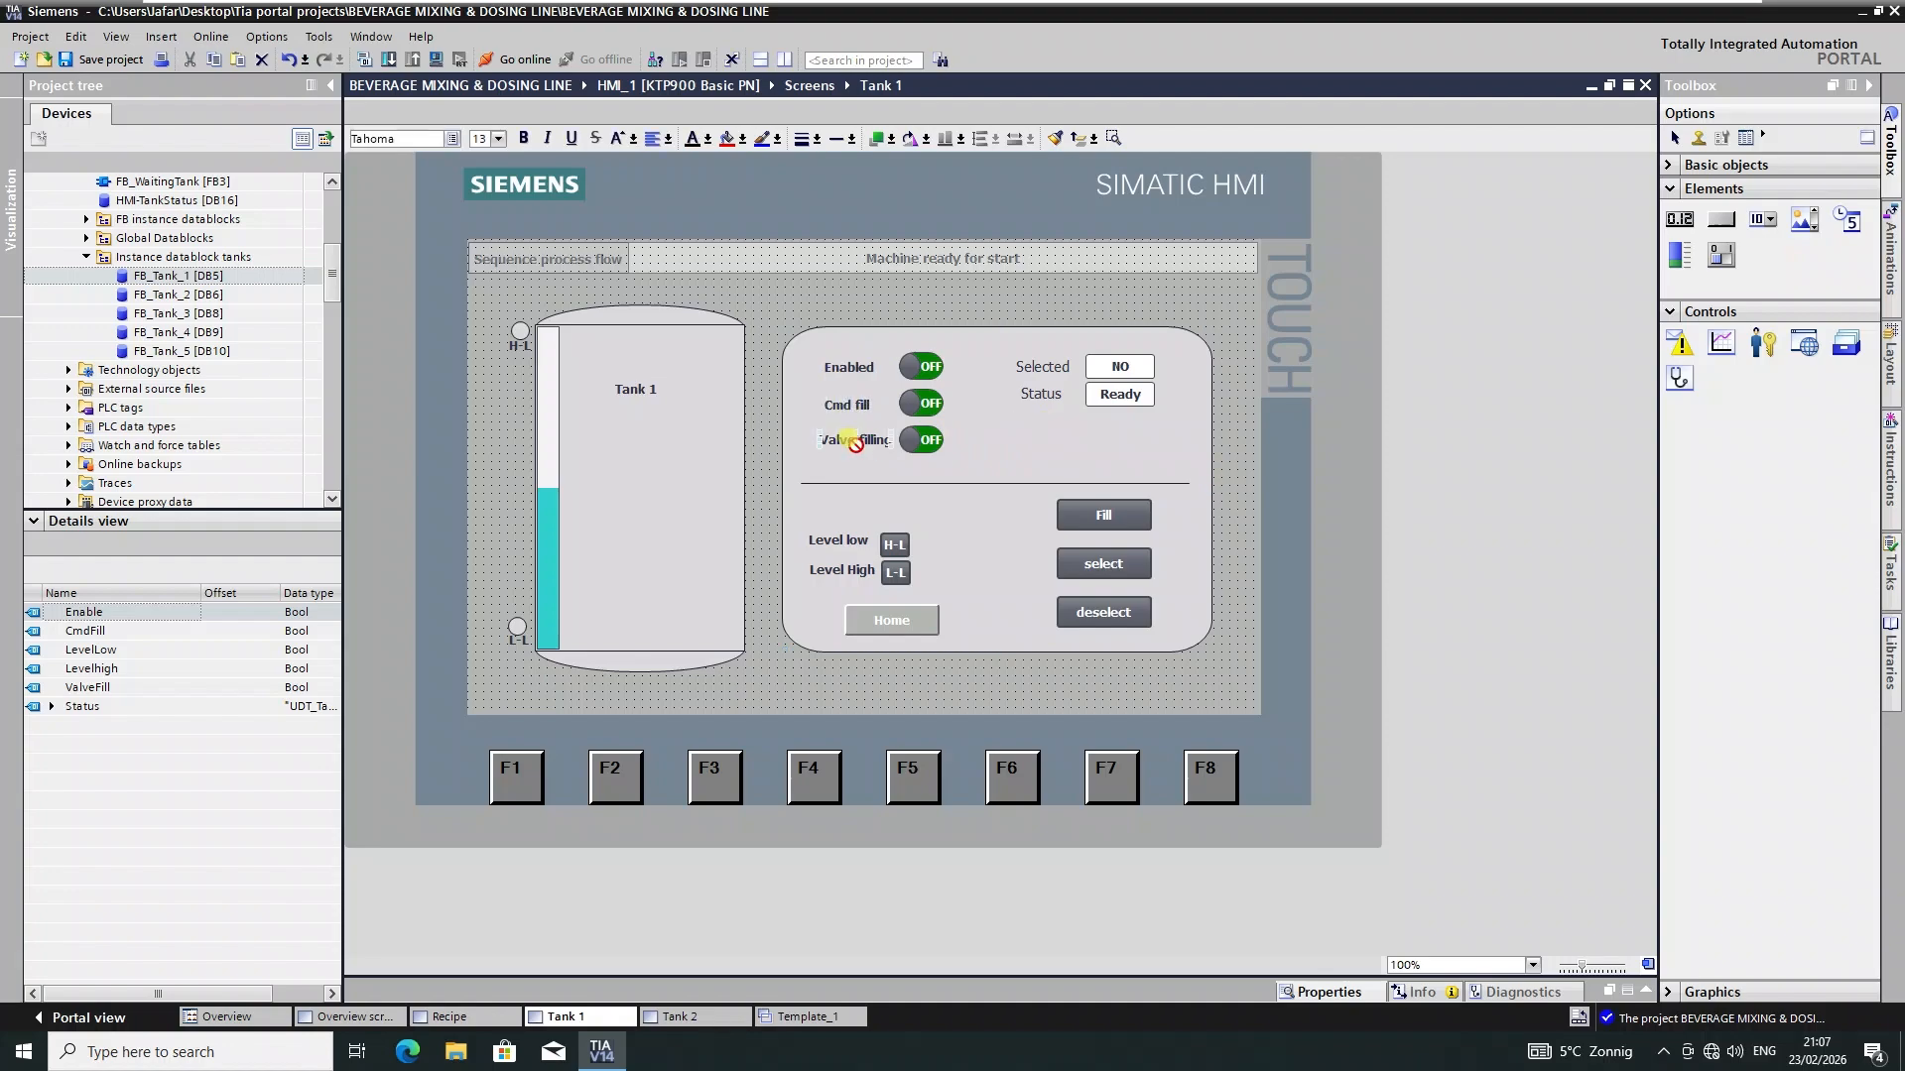
{"action": "left_click", "coordinate": [838, 407], "text": "ctrl"}
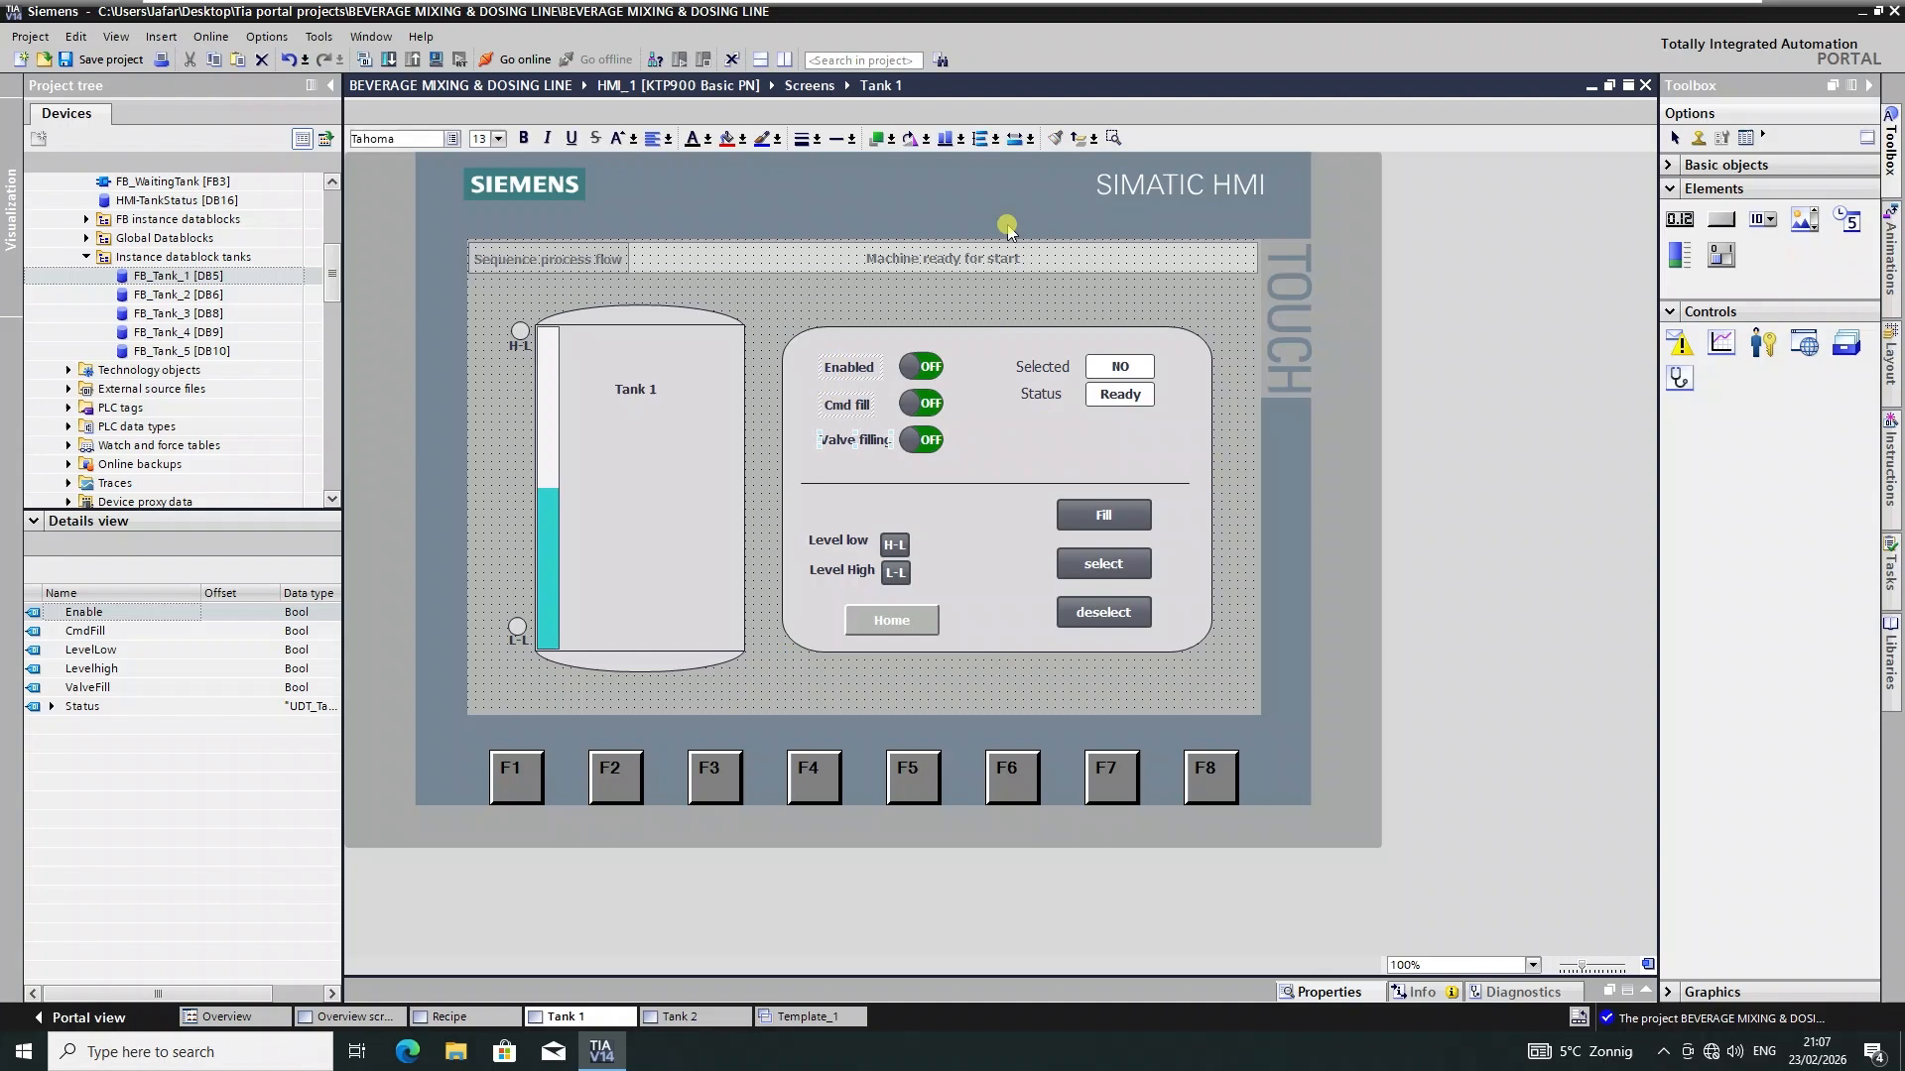
{"action": "left_click", "coordinate": [960, 139]}
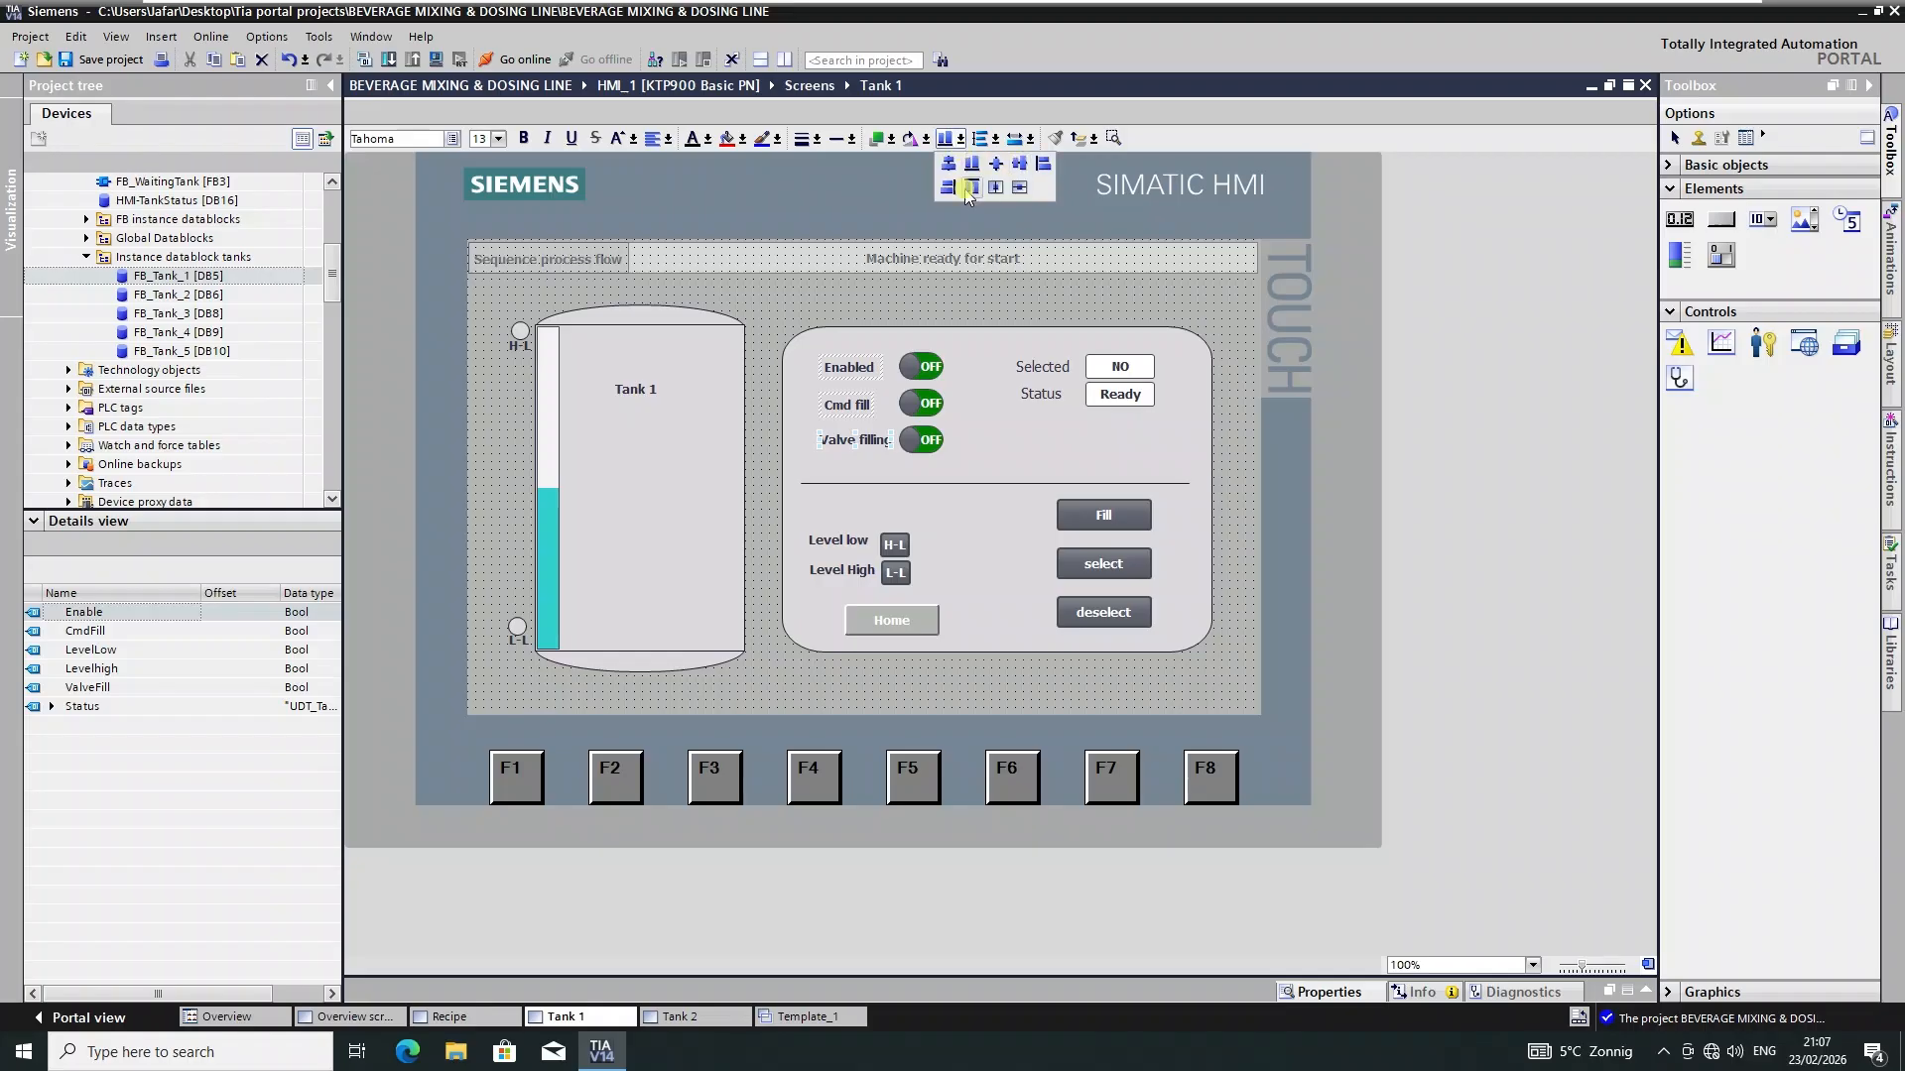
{"action": "left_click", "coordinate": [947, 188]}
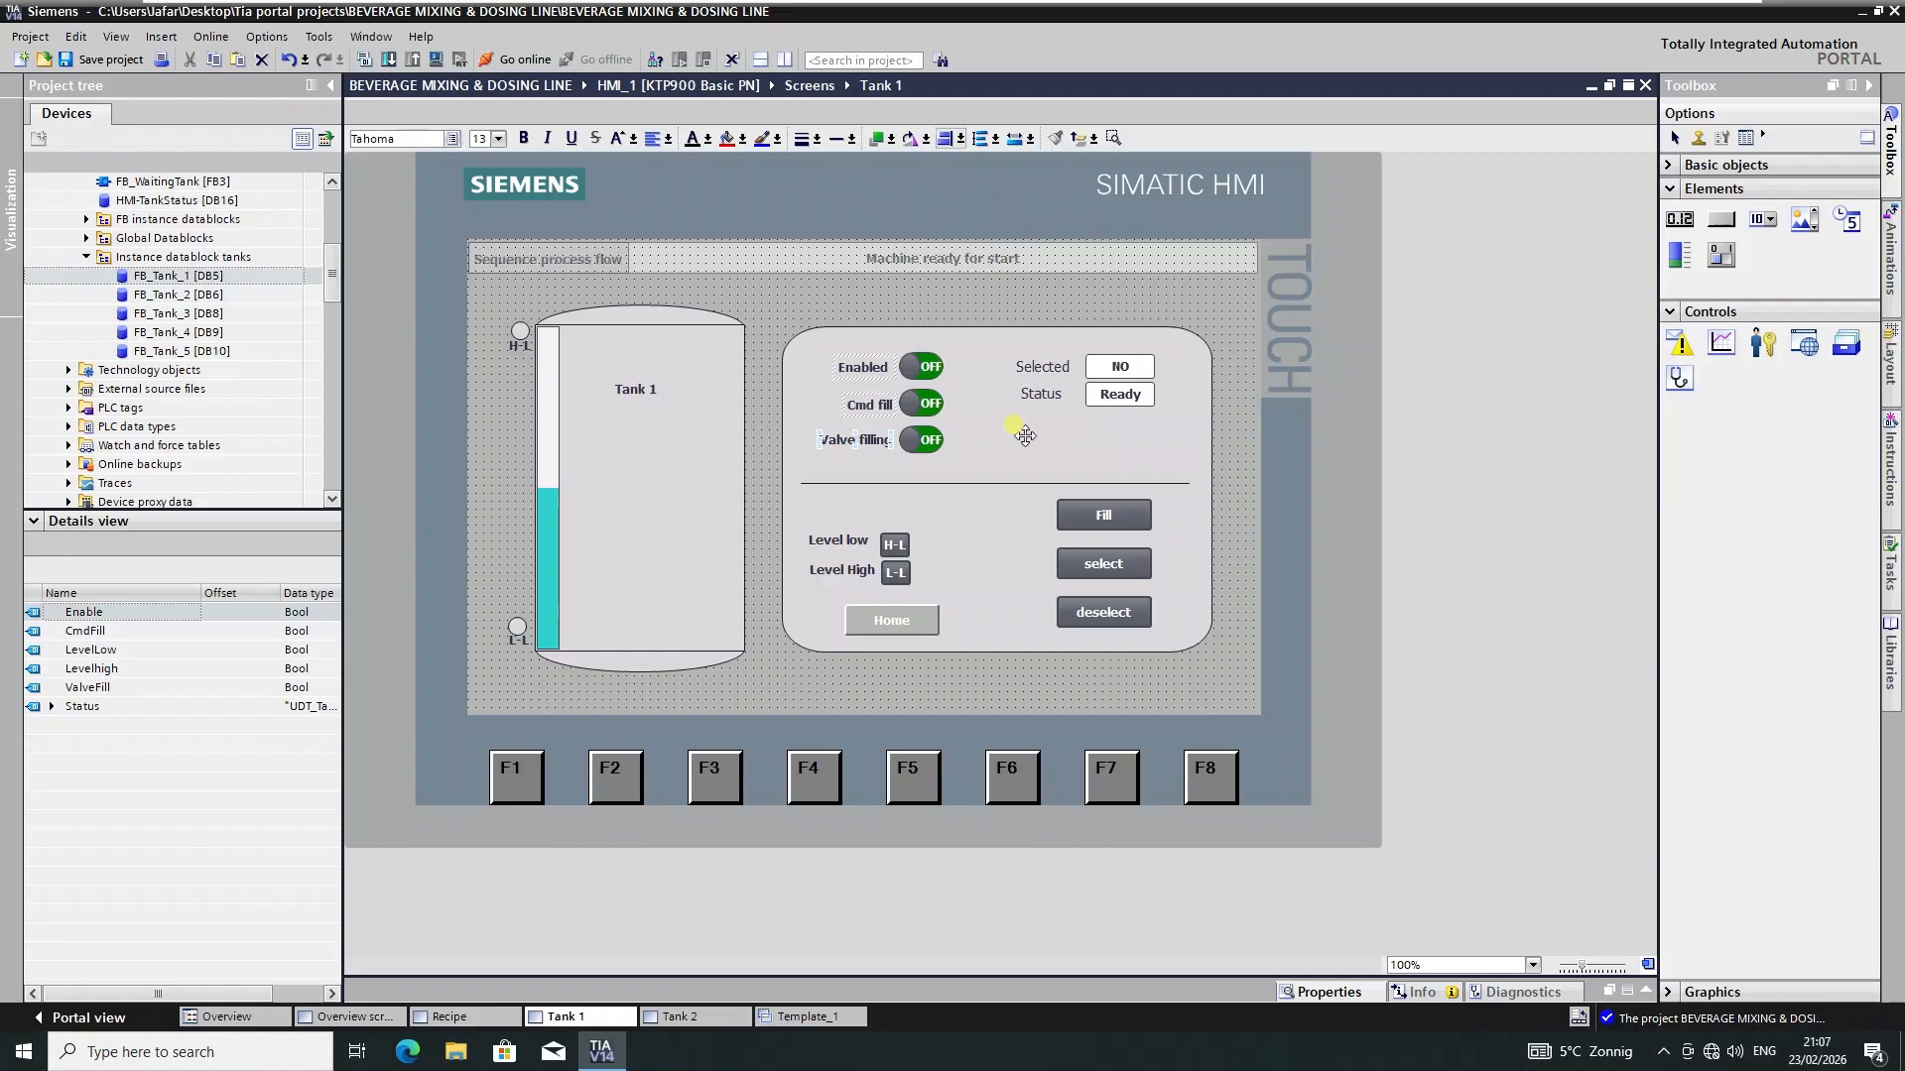
{"action": "key", "text": "Left"}
{"action": "key", "text": "Left"}
{"action": "key", "text": "Left"}
{"action": "key", "text": "Left"}
{"action": "key", "text": "Left"}
{"action": "key", "text": "Left"}
{"action": "key", "text": "Left"}
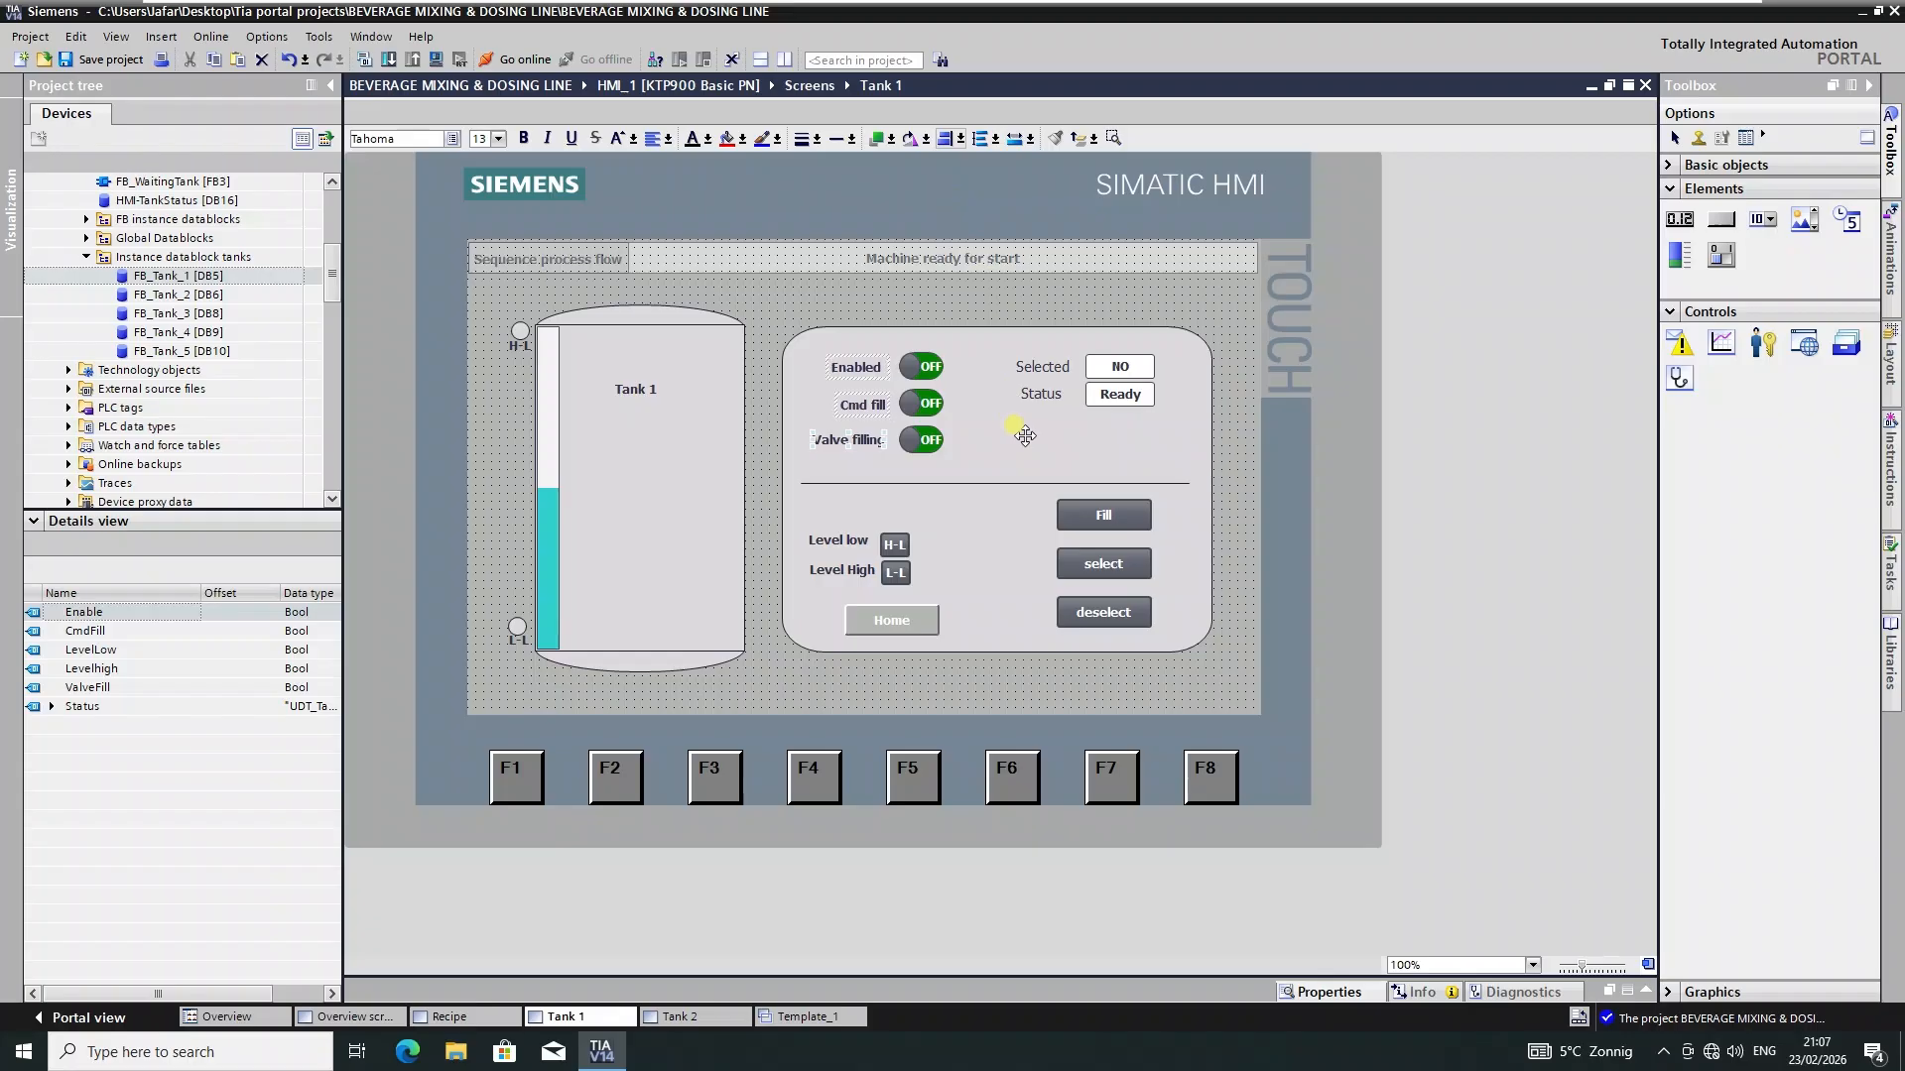
{"action": "left_click", "coordinate": [1024, 436]}
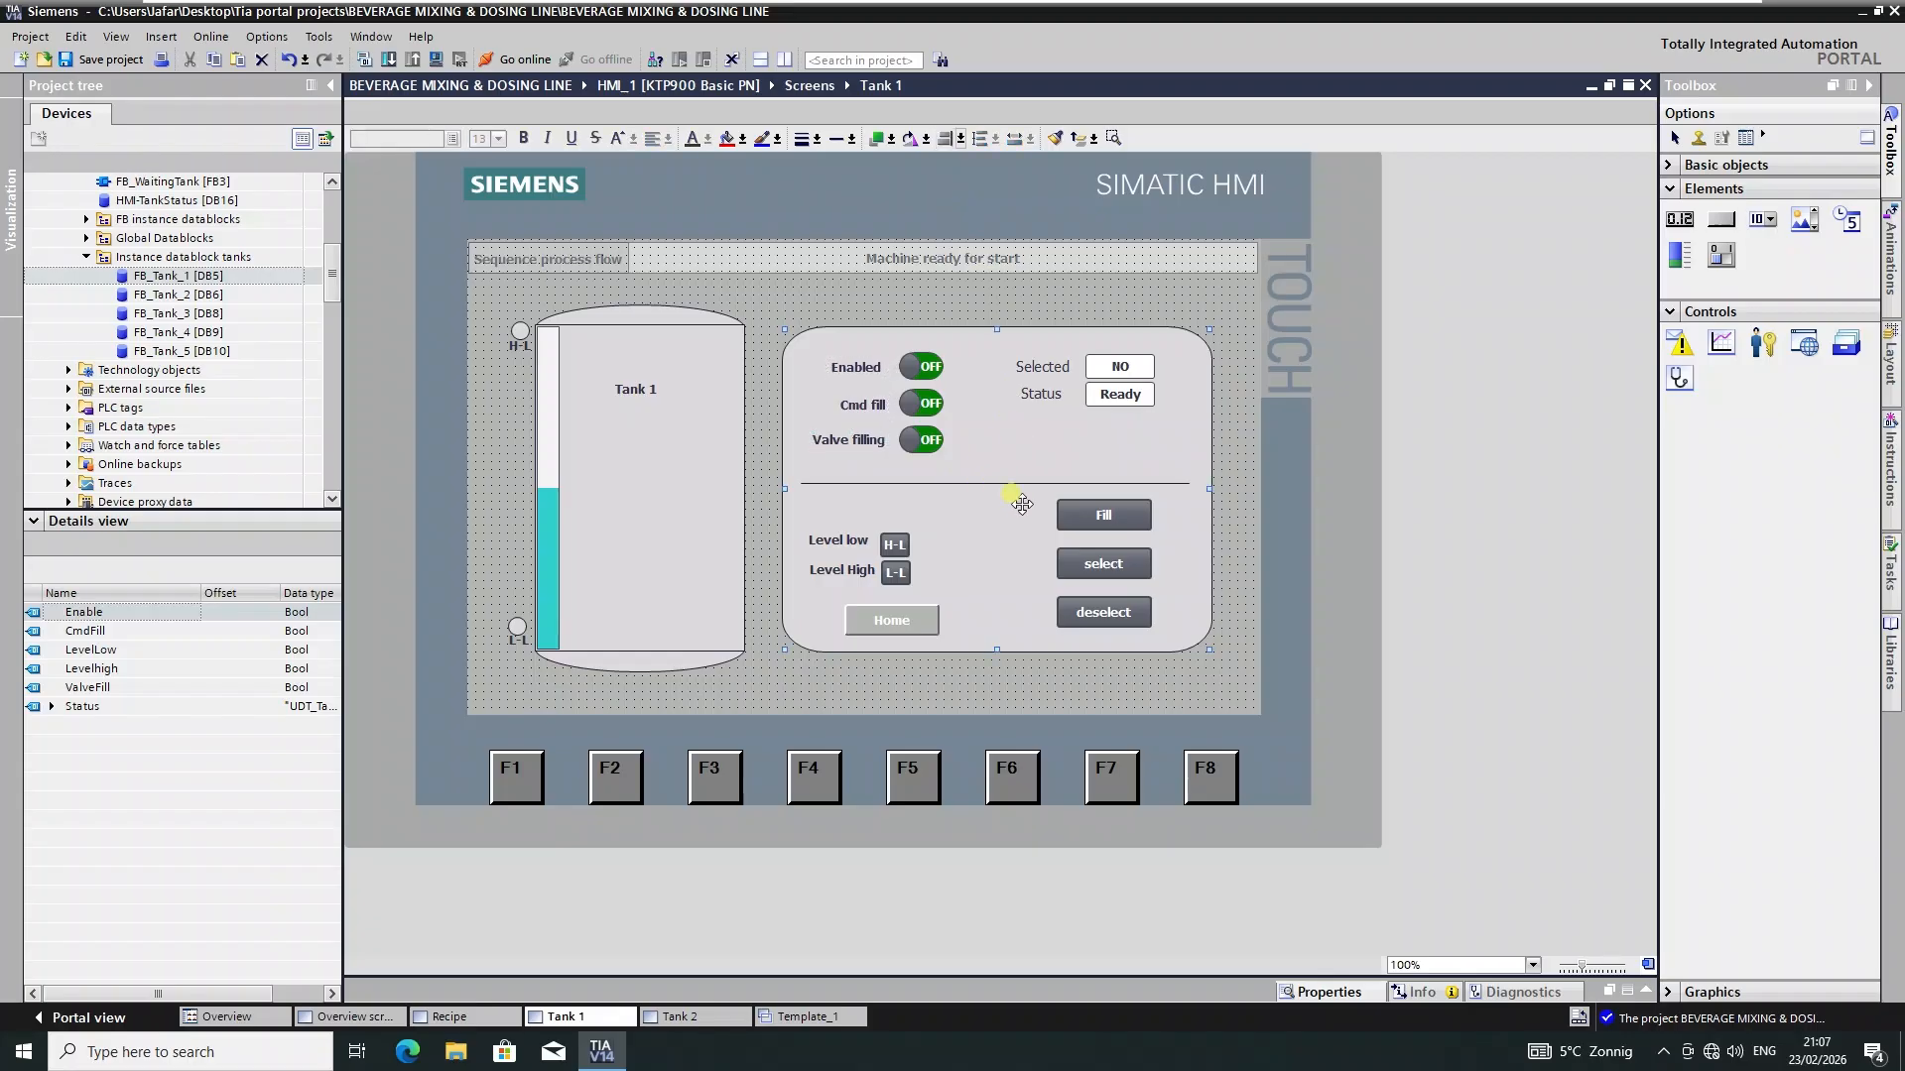
{"action": "left_click", "coordinate": [859, 368]}
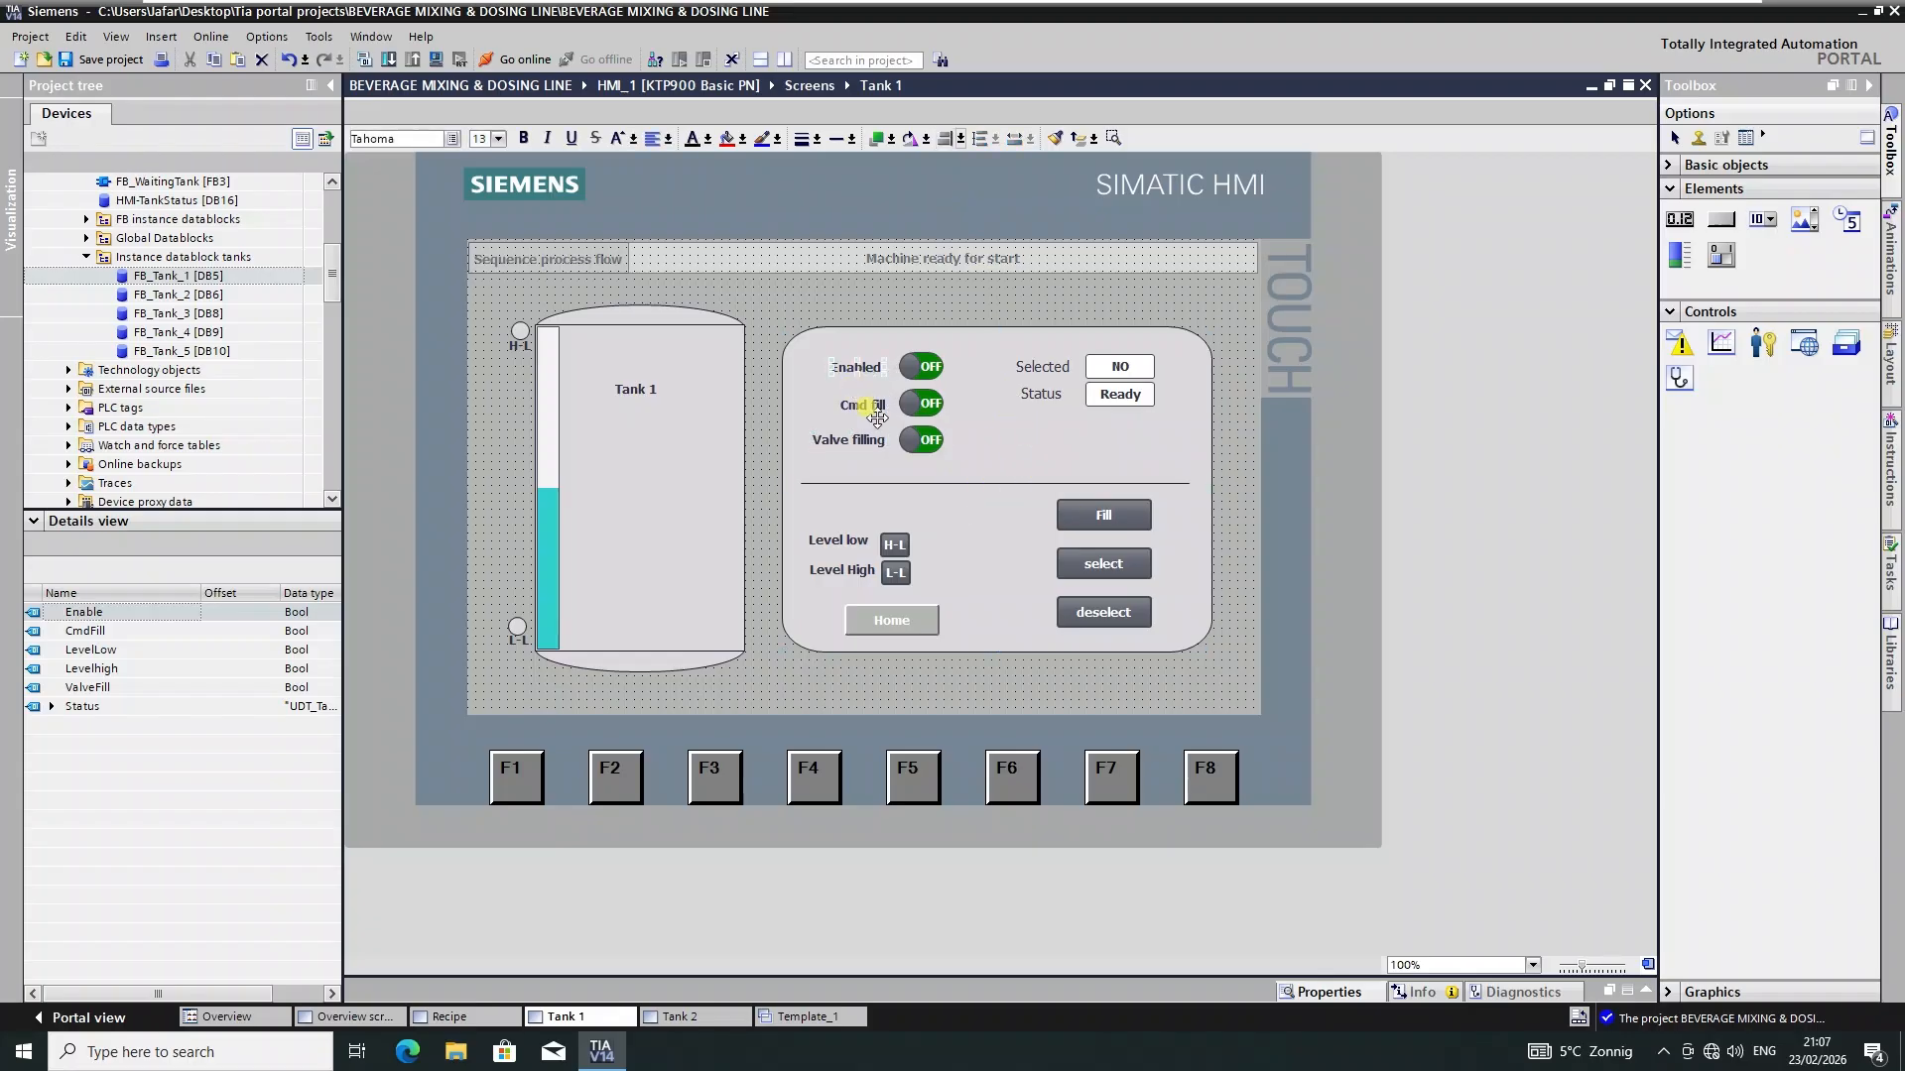
{"action": "left_click", "coordinate": [1038, 444]}
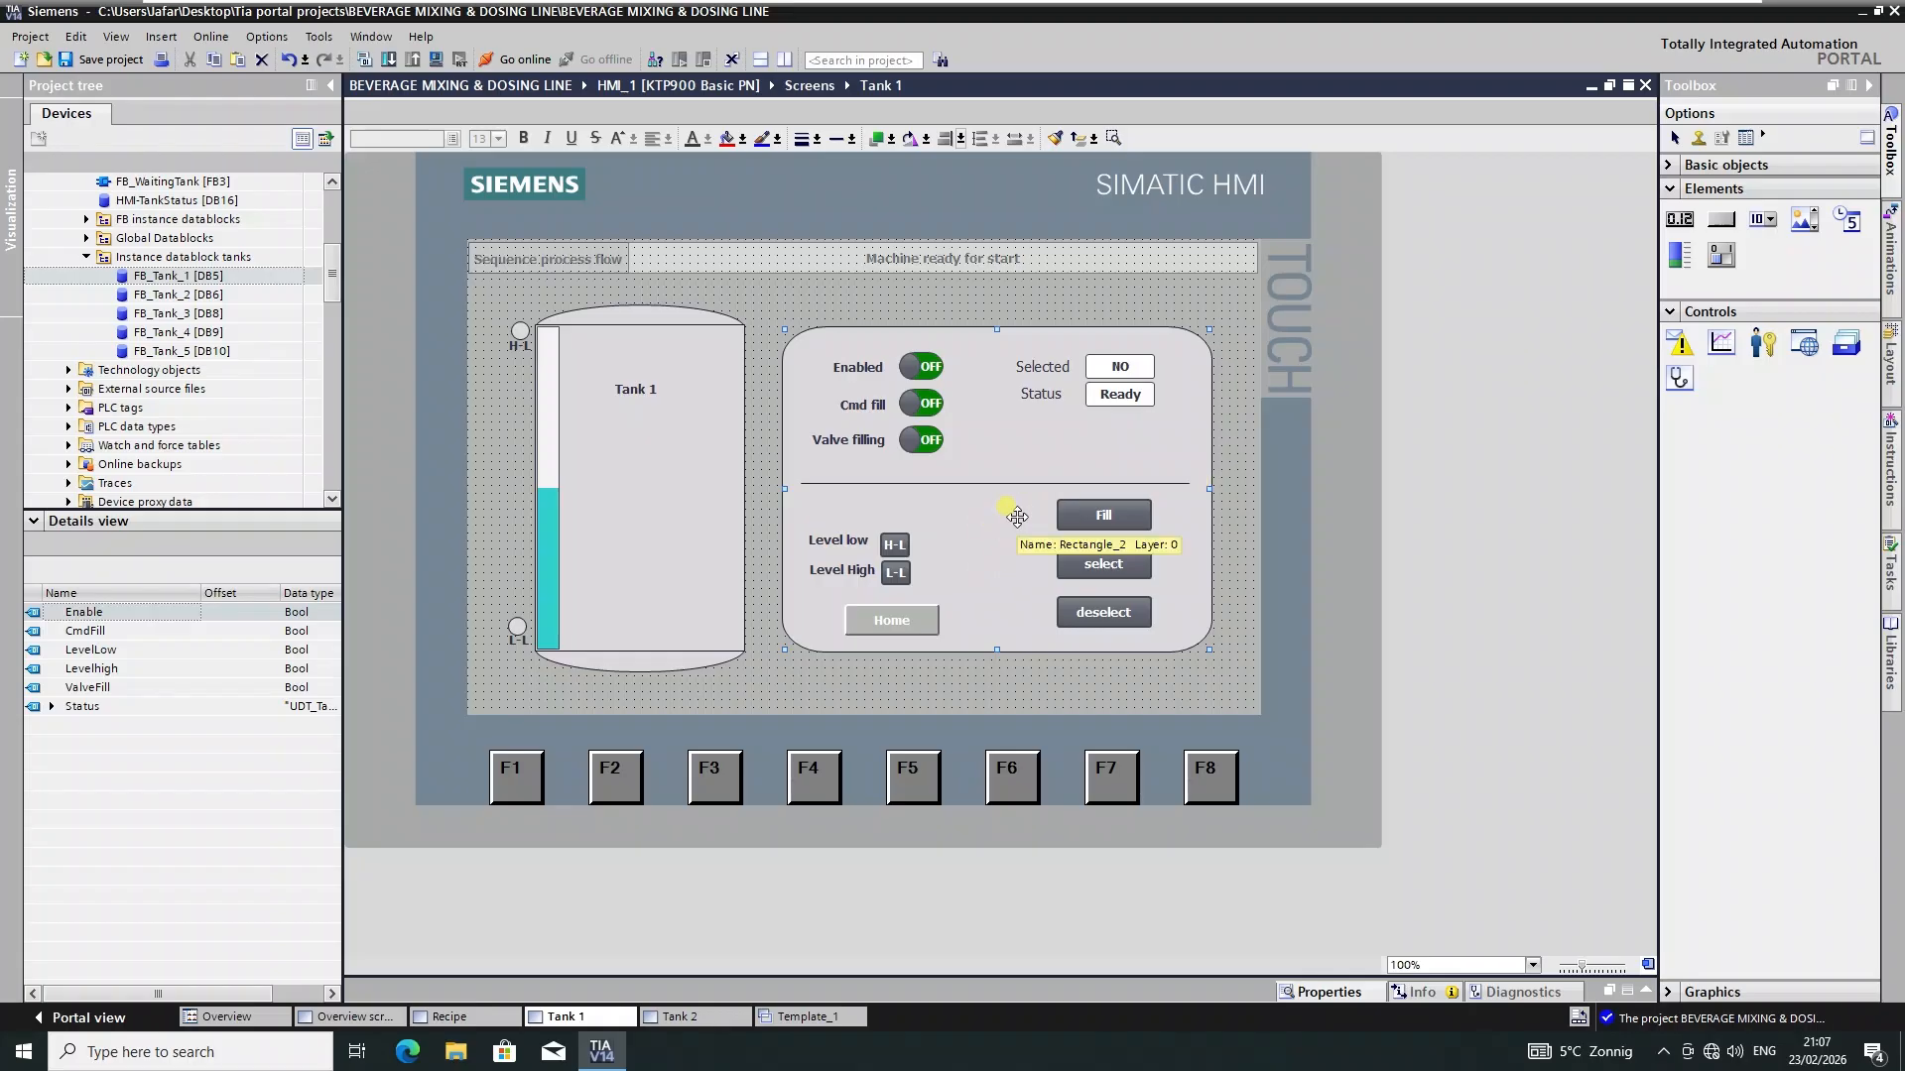
- Move the Home button into the panel's upper section, beneath the Status field
{"action": "left_click", "coordinate": [892, 620]}
{"action": "left_click_drag", "start_coordinate": [891, 620], "coordinate": [1124, 451]}
{"action": "left_click", "coordinate": [1209, 548]}
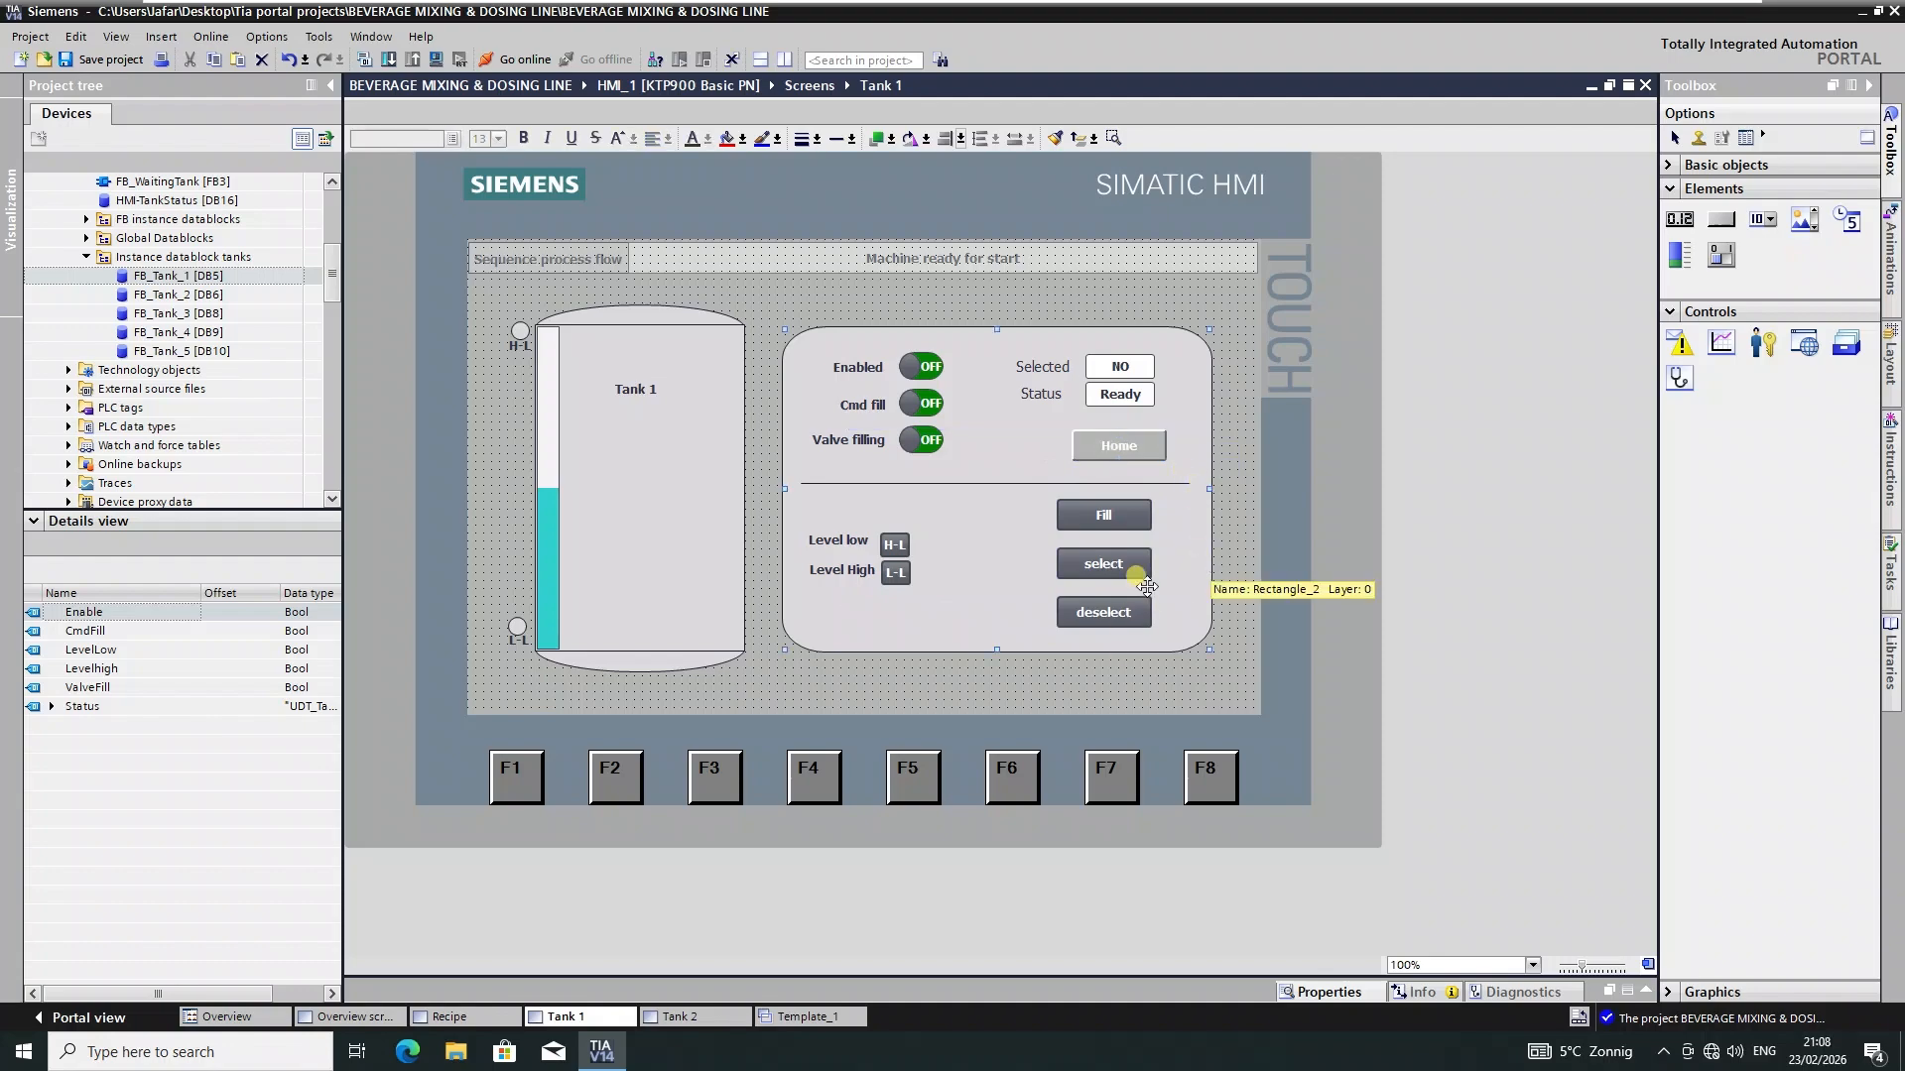
- Give the Fill button a horizontal gradient fill and a white 3D style border
{"action": "left_click", "coordinate": [1106, 513]}
{"action": "left_click", "coordinate": [1325, 976]}
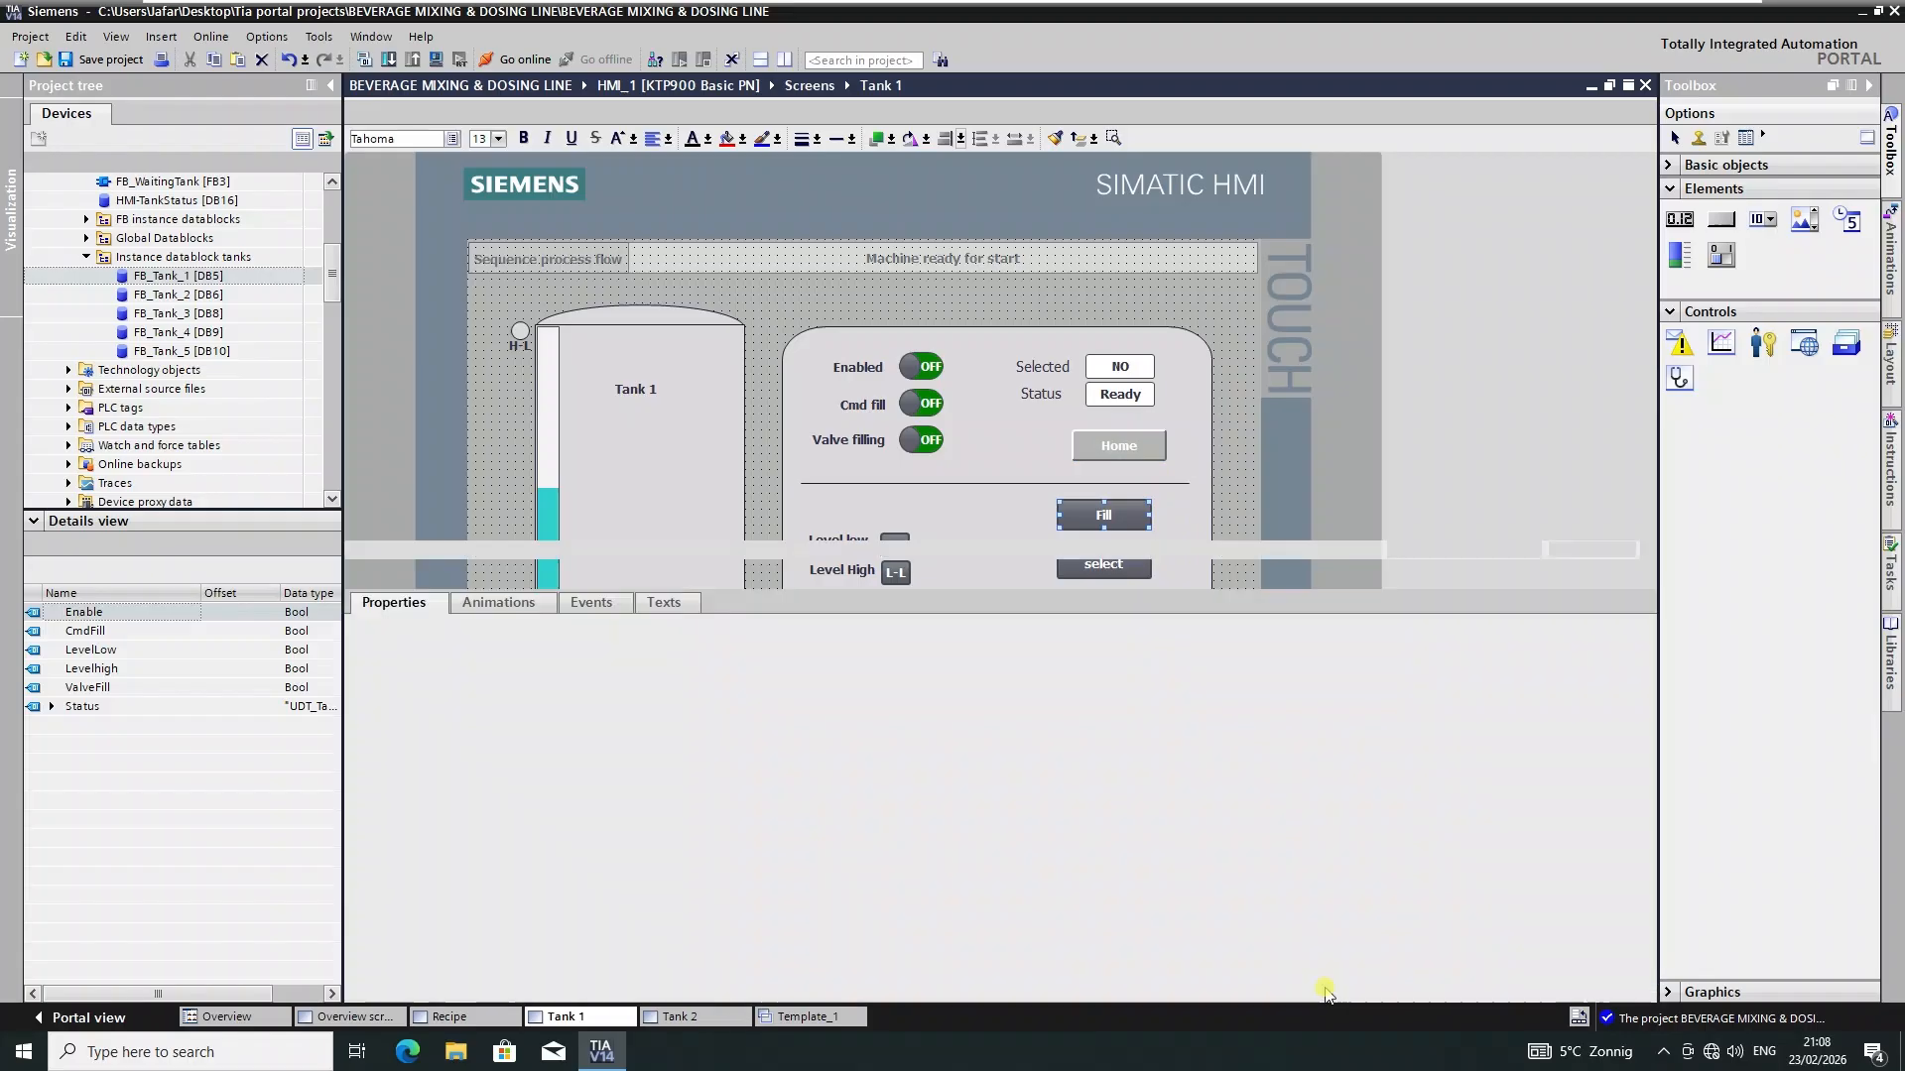
{"action": "scroll", "coordinate": [1146, 448], "scroll_direction": "down", "scroll_amount": 3}
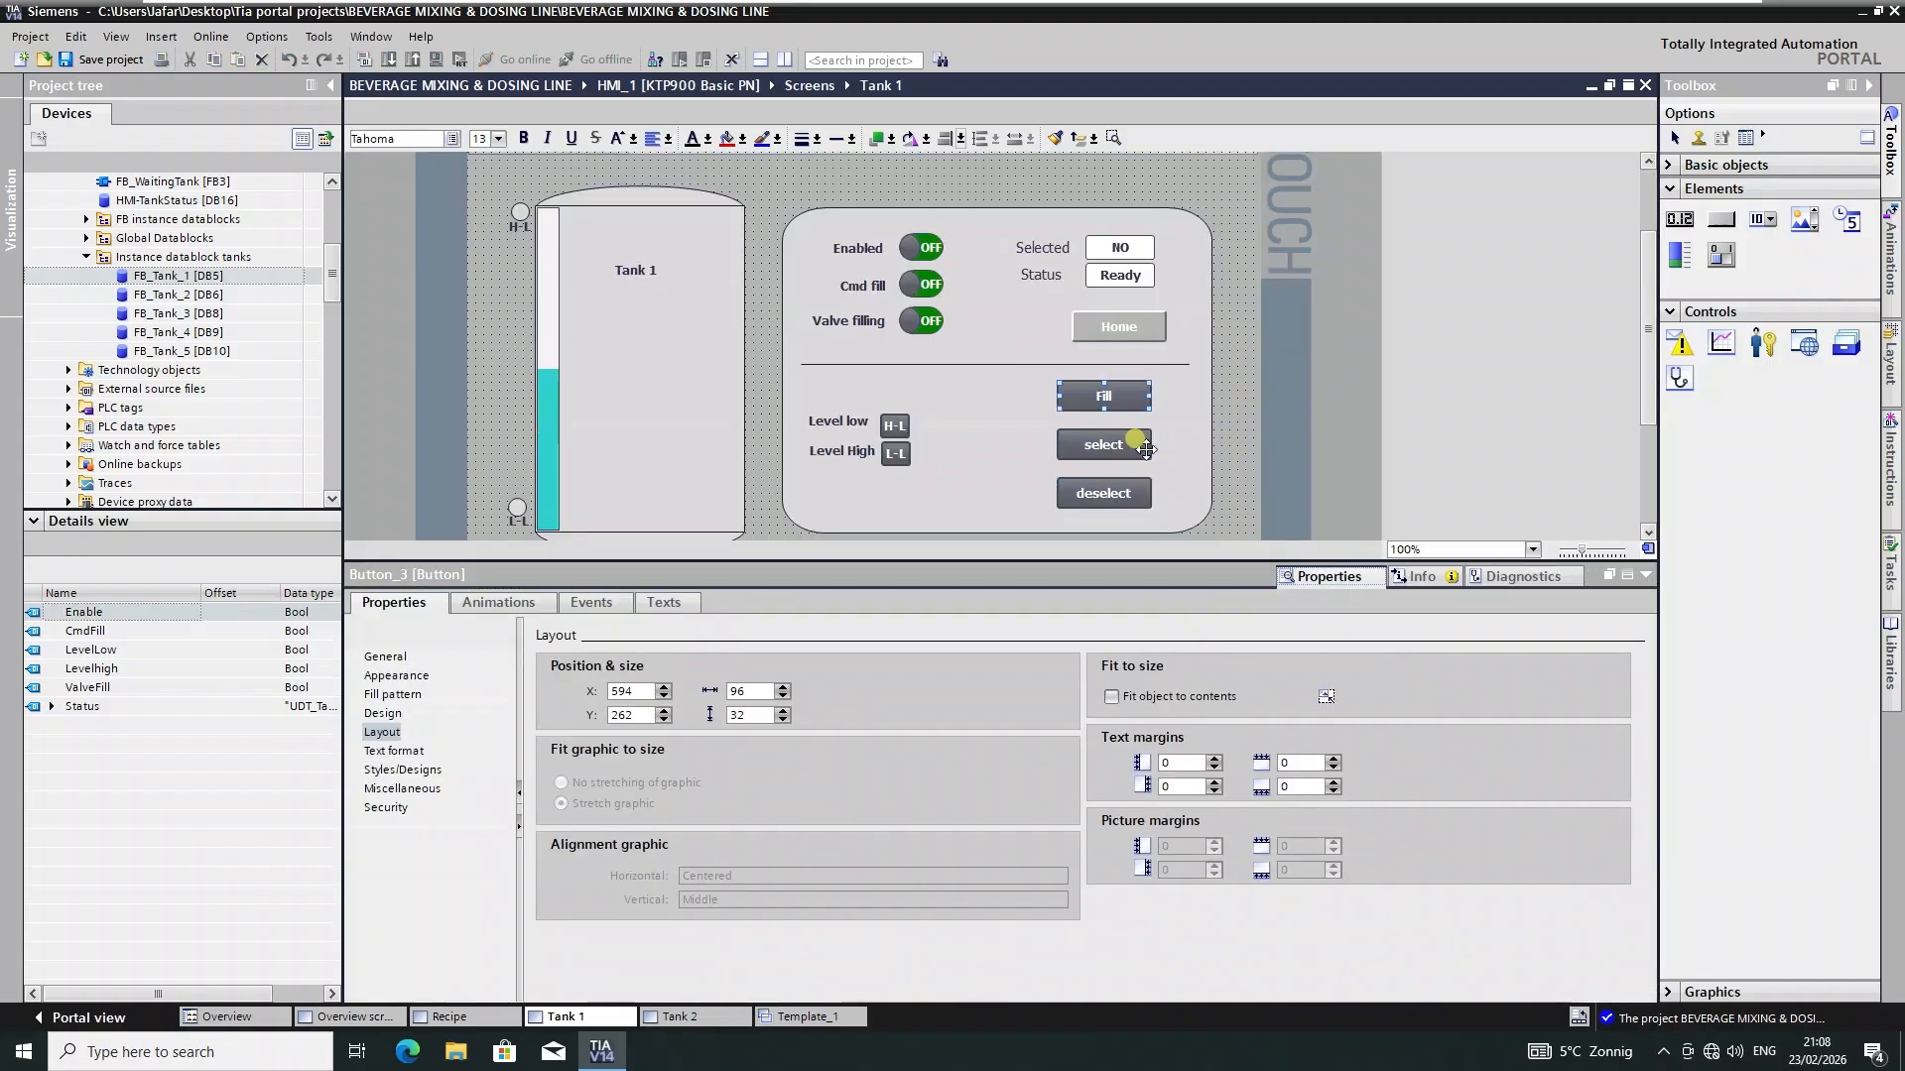
{"action": "left_click", "coordinate": [428, 680]}
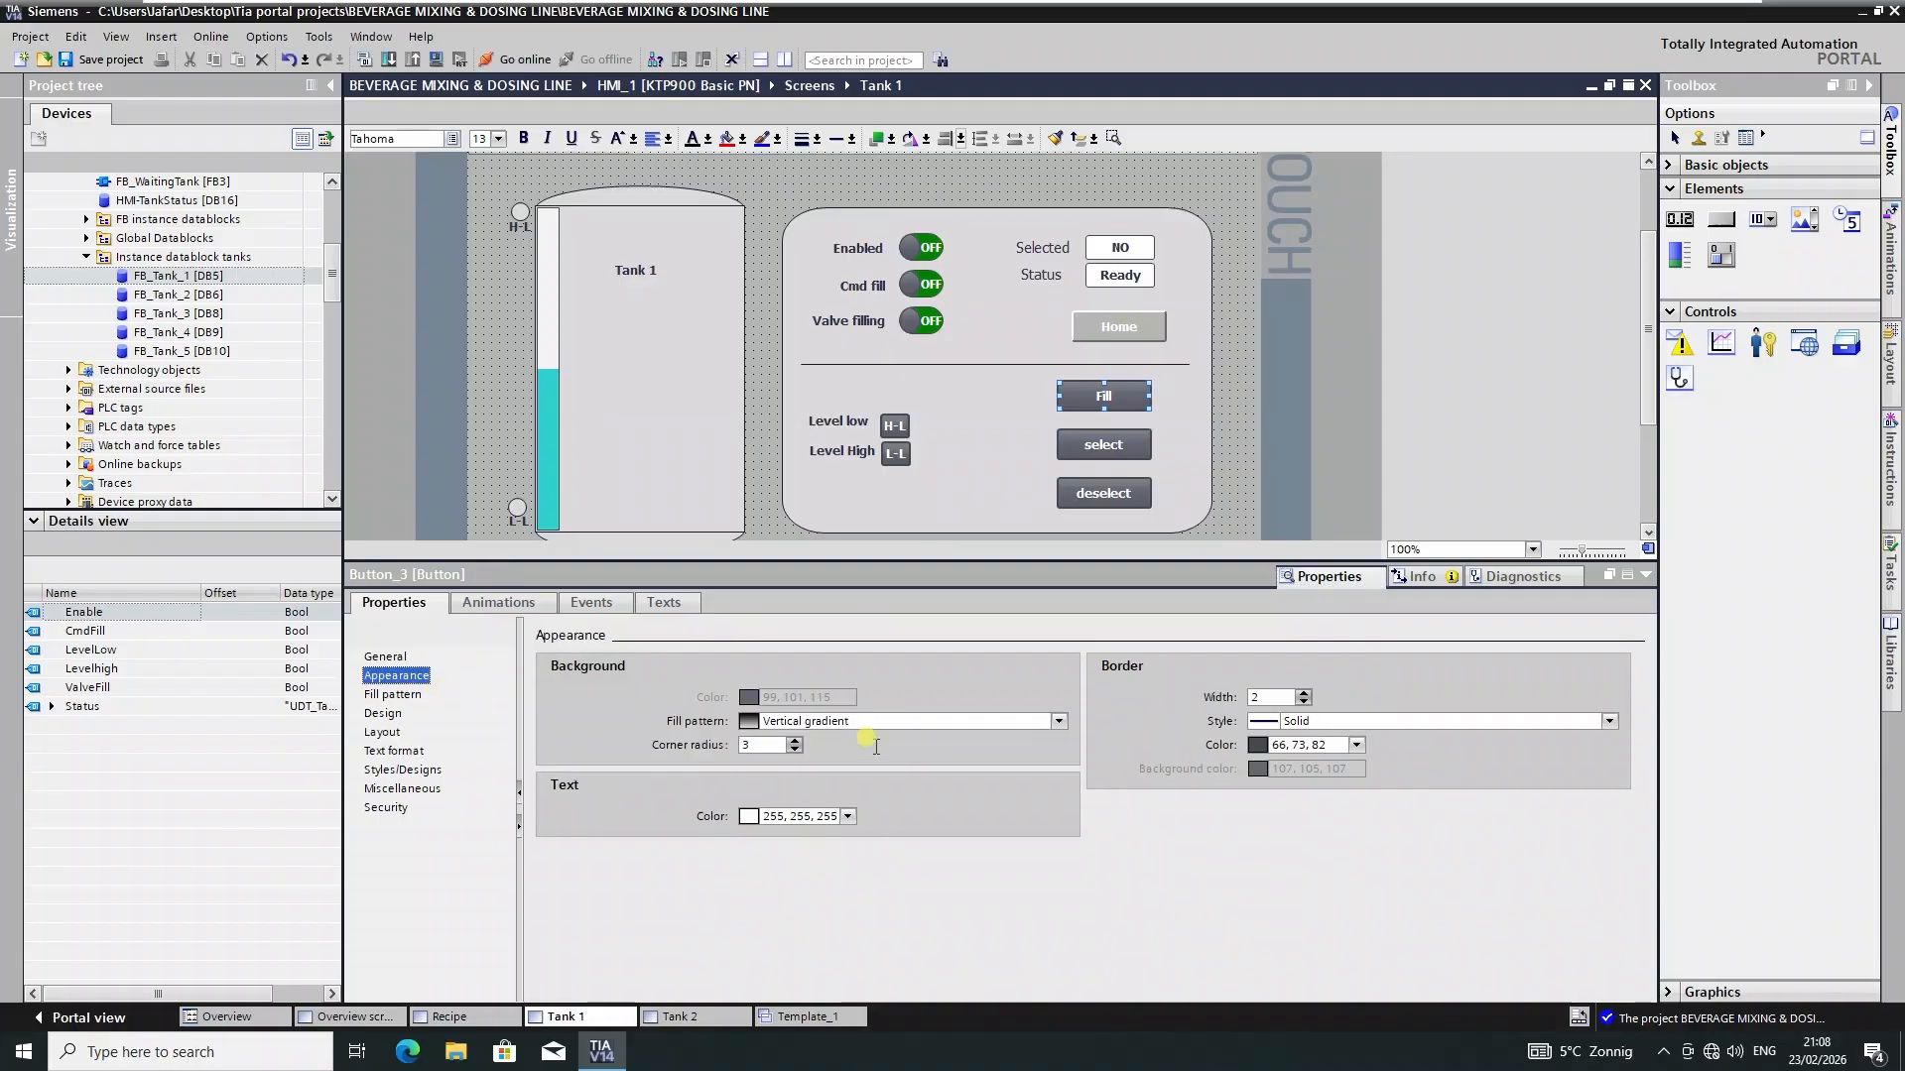
{"action": "left_click", "coordinate": [1055, 722]}
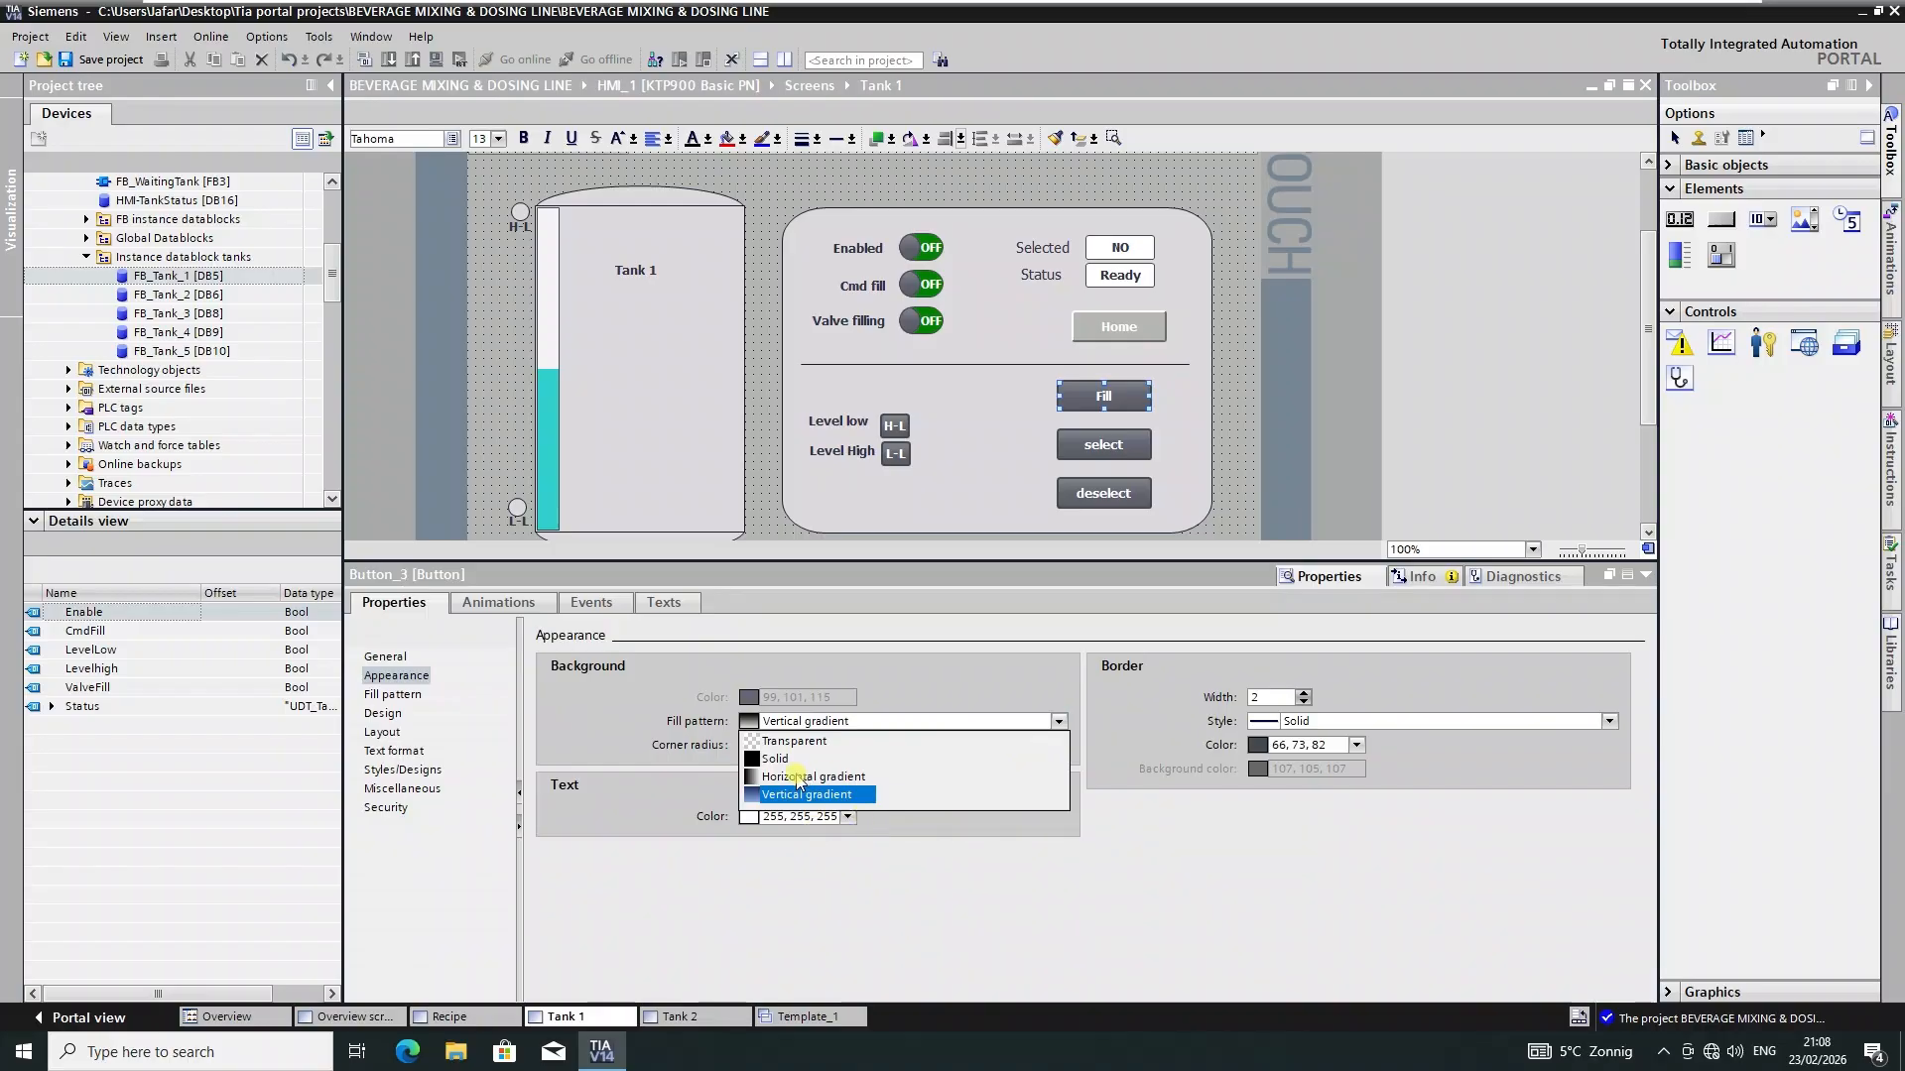
{"action": "left_click", "coordinate": [797, 778]}
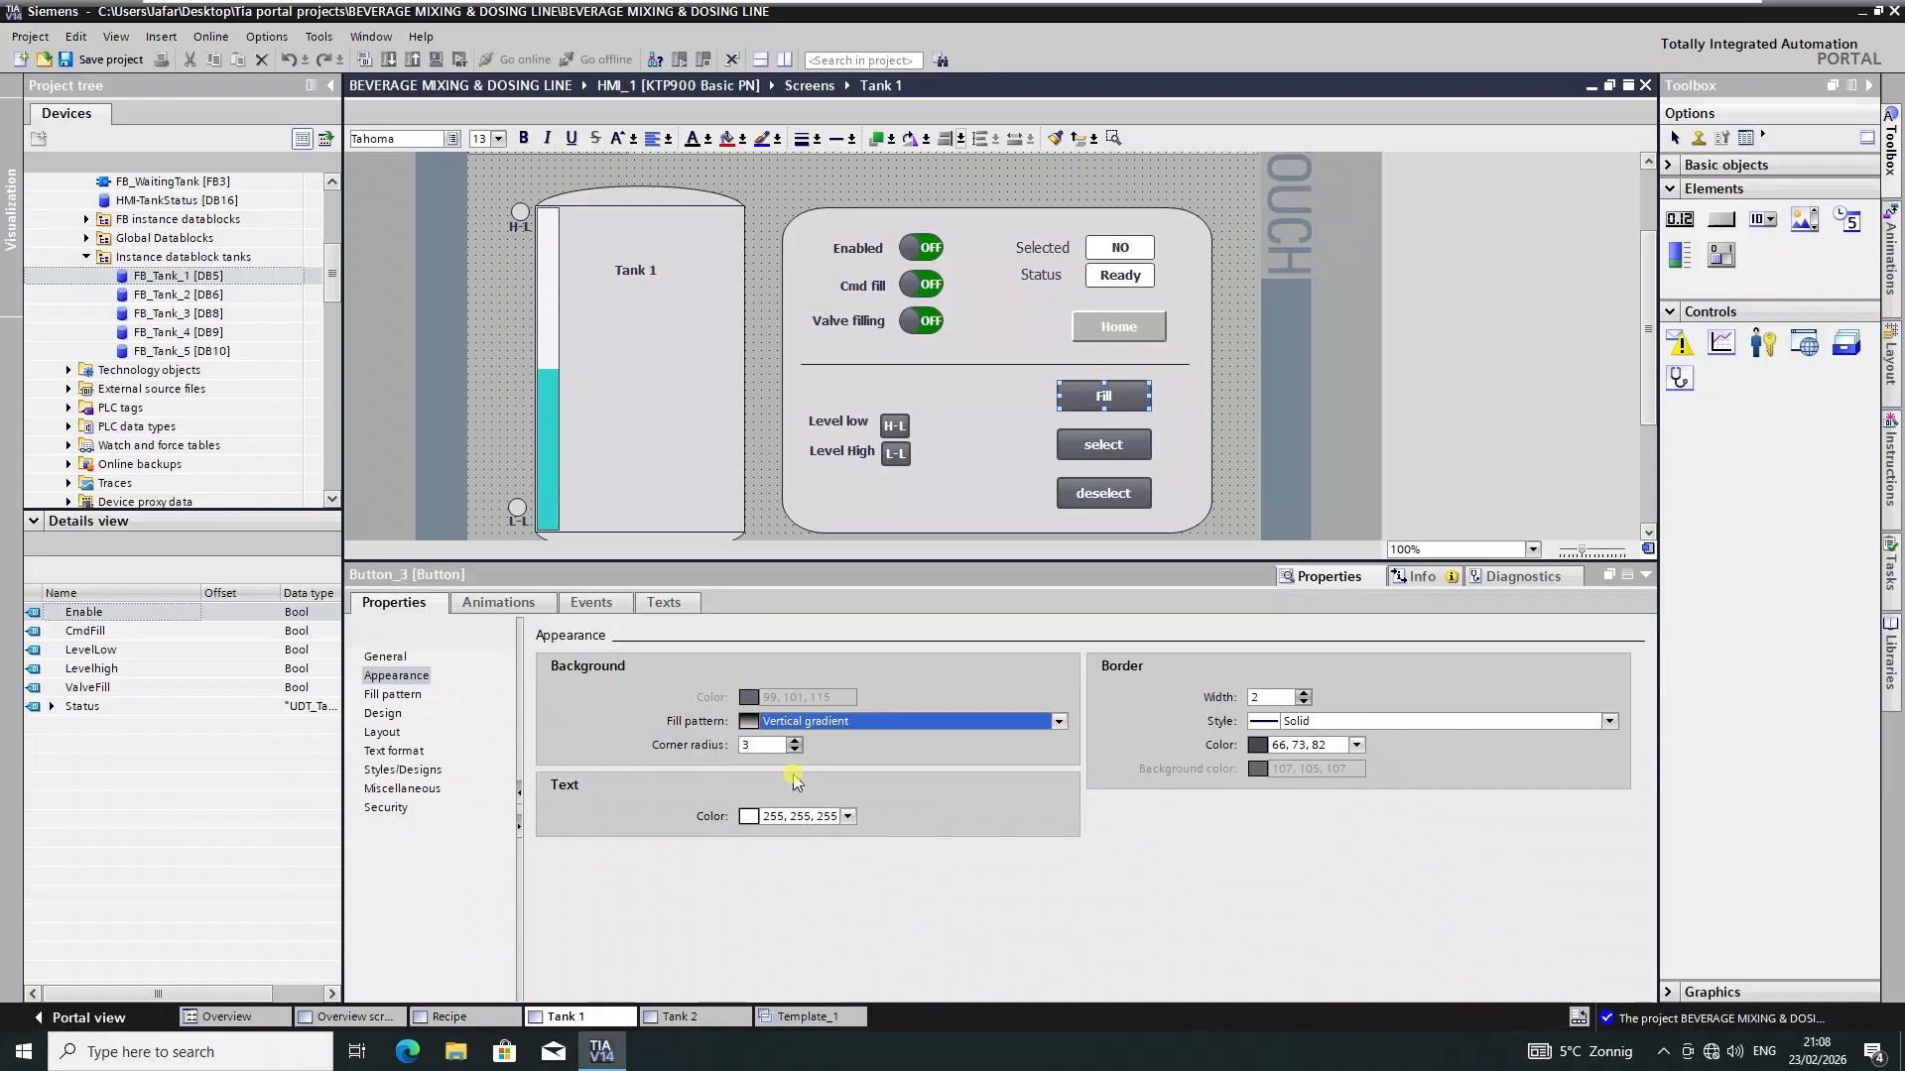
{"action": "left_click", "coordinate": [1608, 721]}
{"action": "left_click", "coordinate": [1293, 776]}
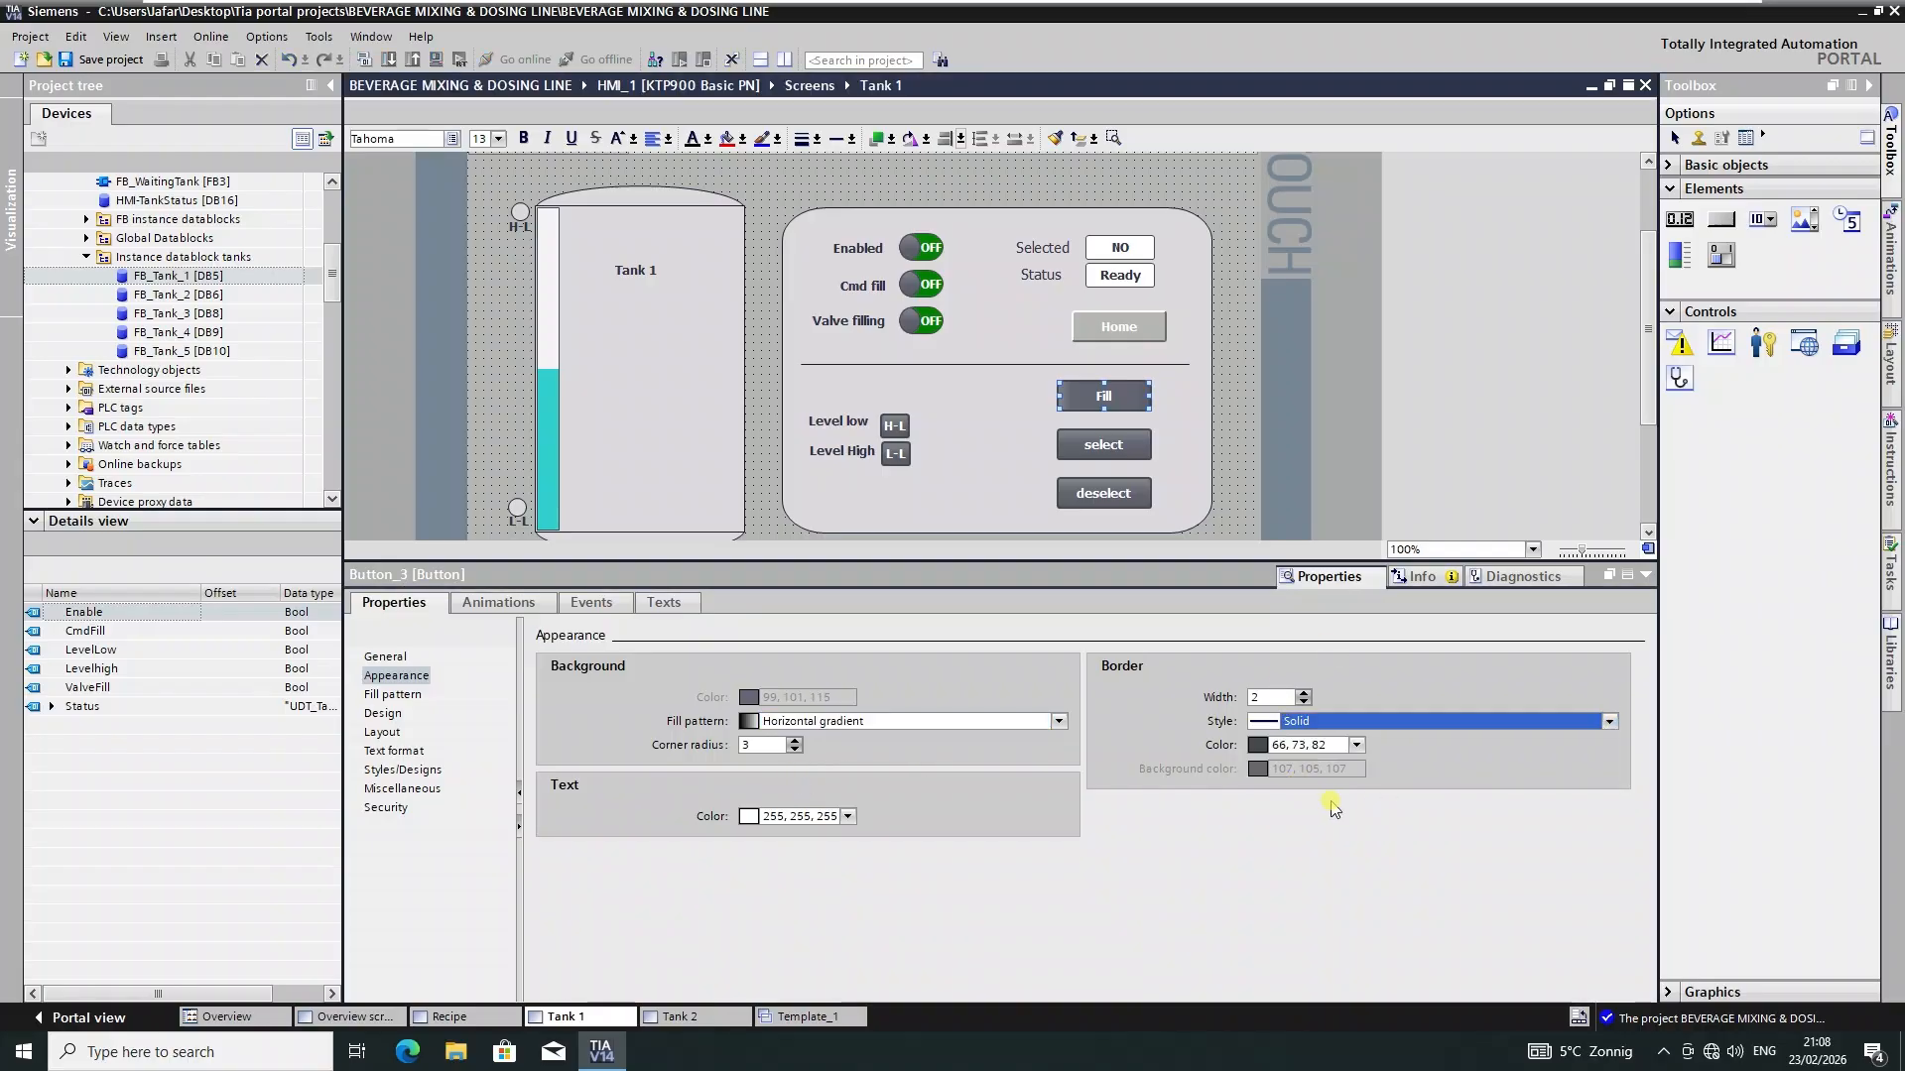
{"action": "left_click", "coordinate": [1356, 745]}
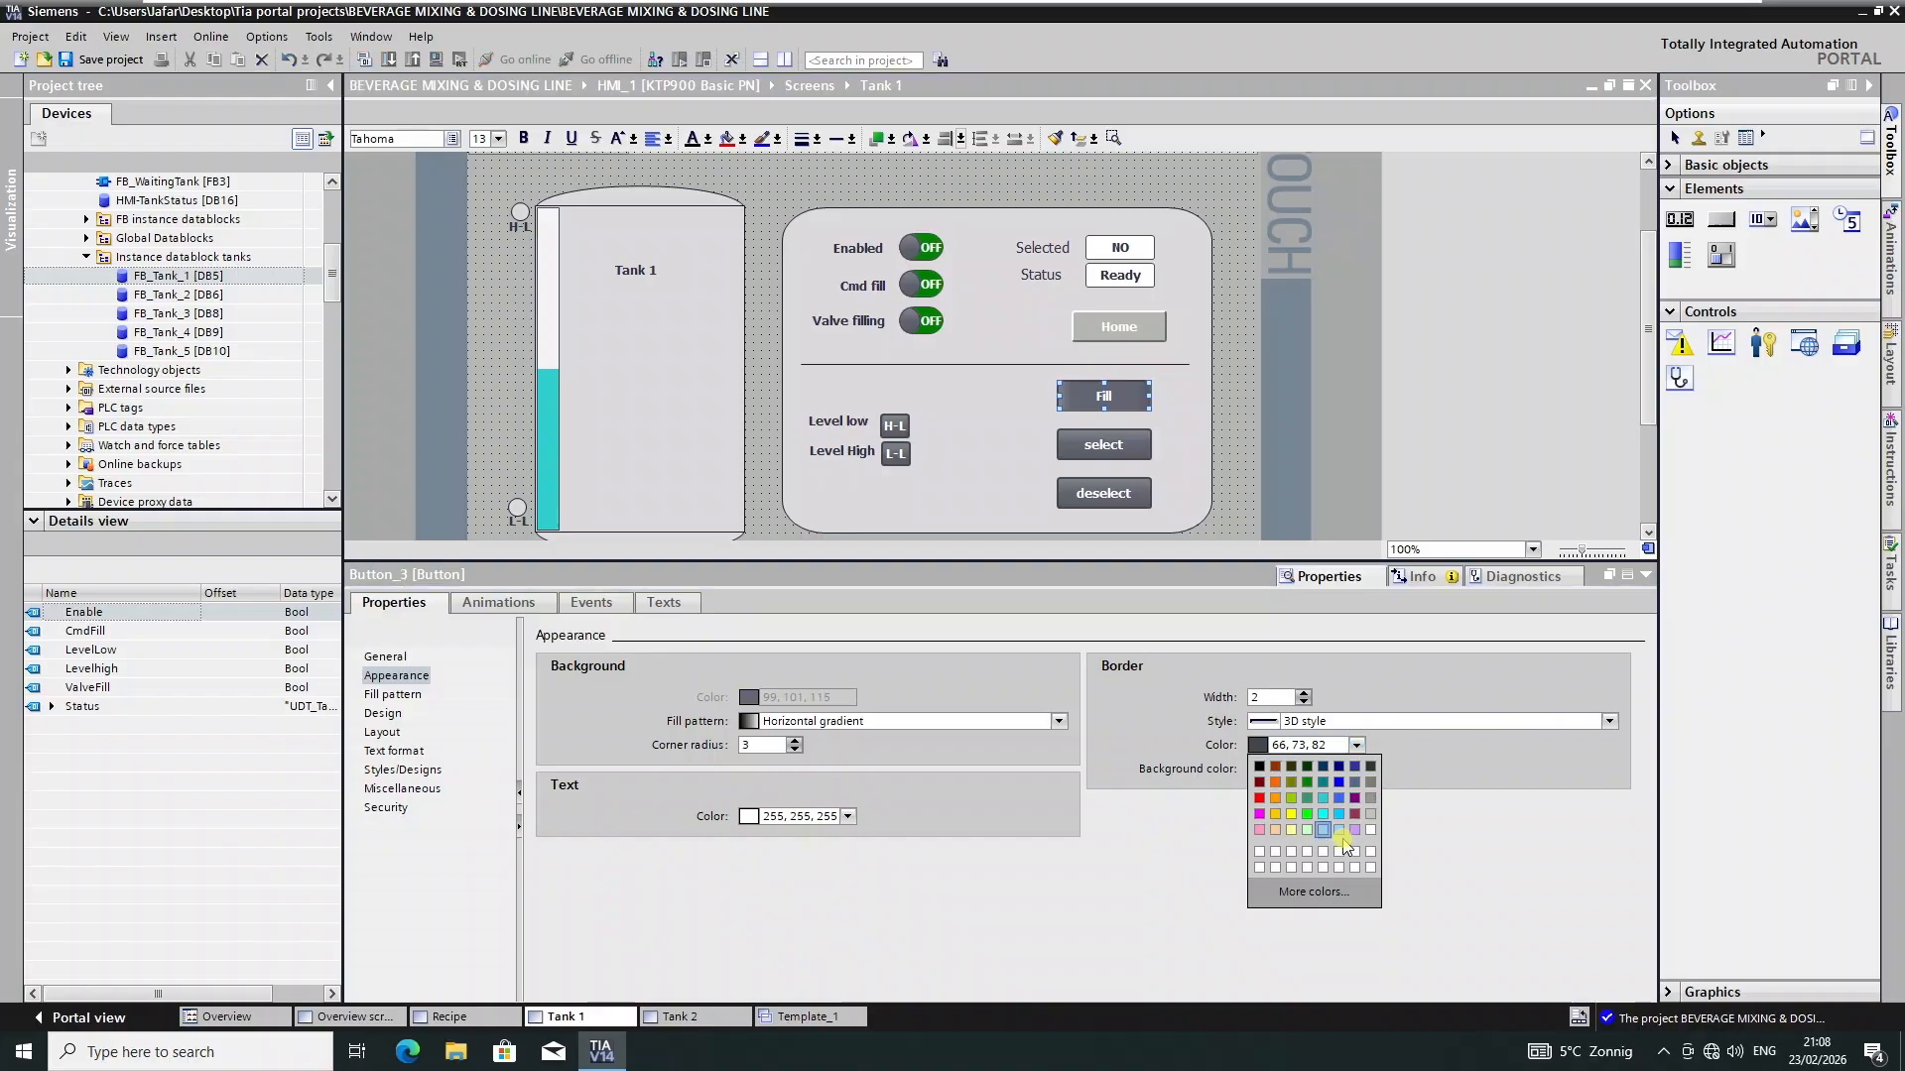
{"action": "left_click", "coordinate": [1370, 829]}
{"action": "left_click", "coordinate": [1185, 419]}
- Delete the select and deselect buttons from the panel's lower section
{"action": "left_click", "coordinate": [1107, 442]}
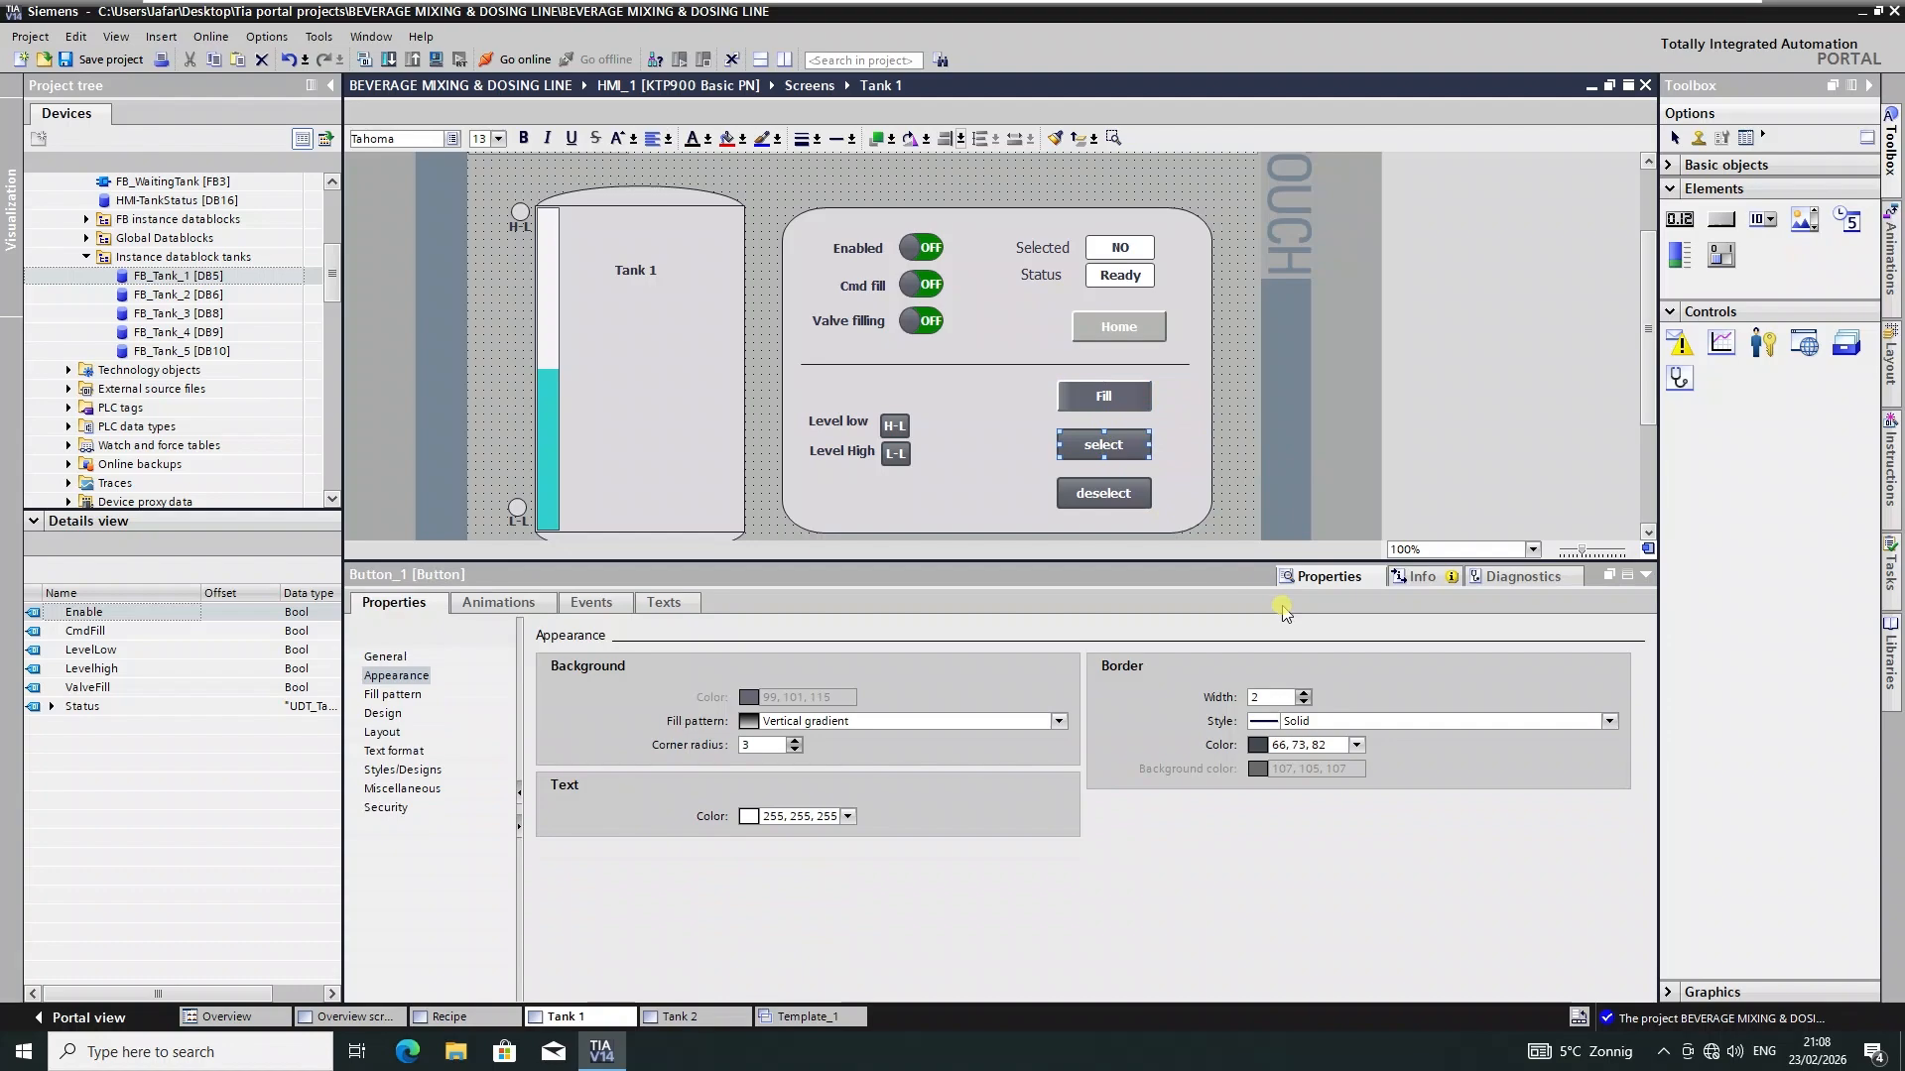
{"action": "key", "text": "Delete"}
{"action": "left_click", "coordinate": [1097, 491]}
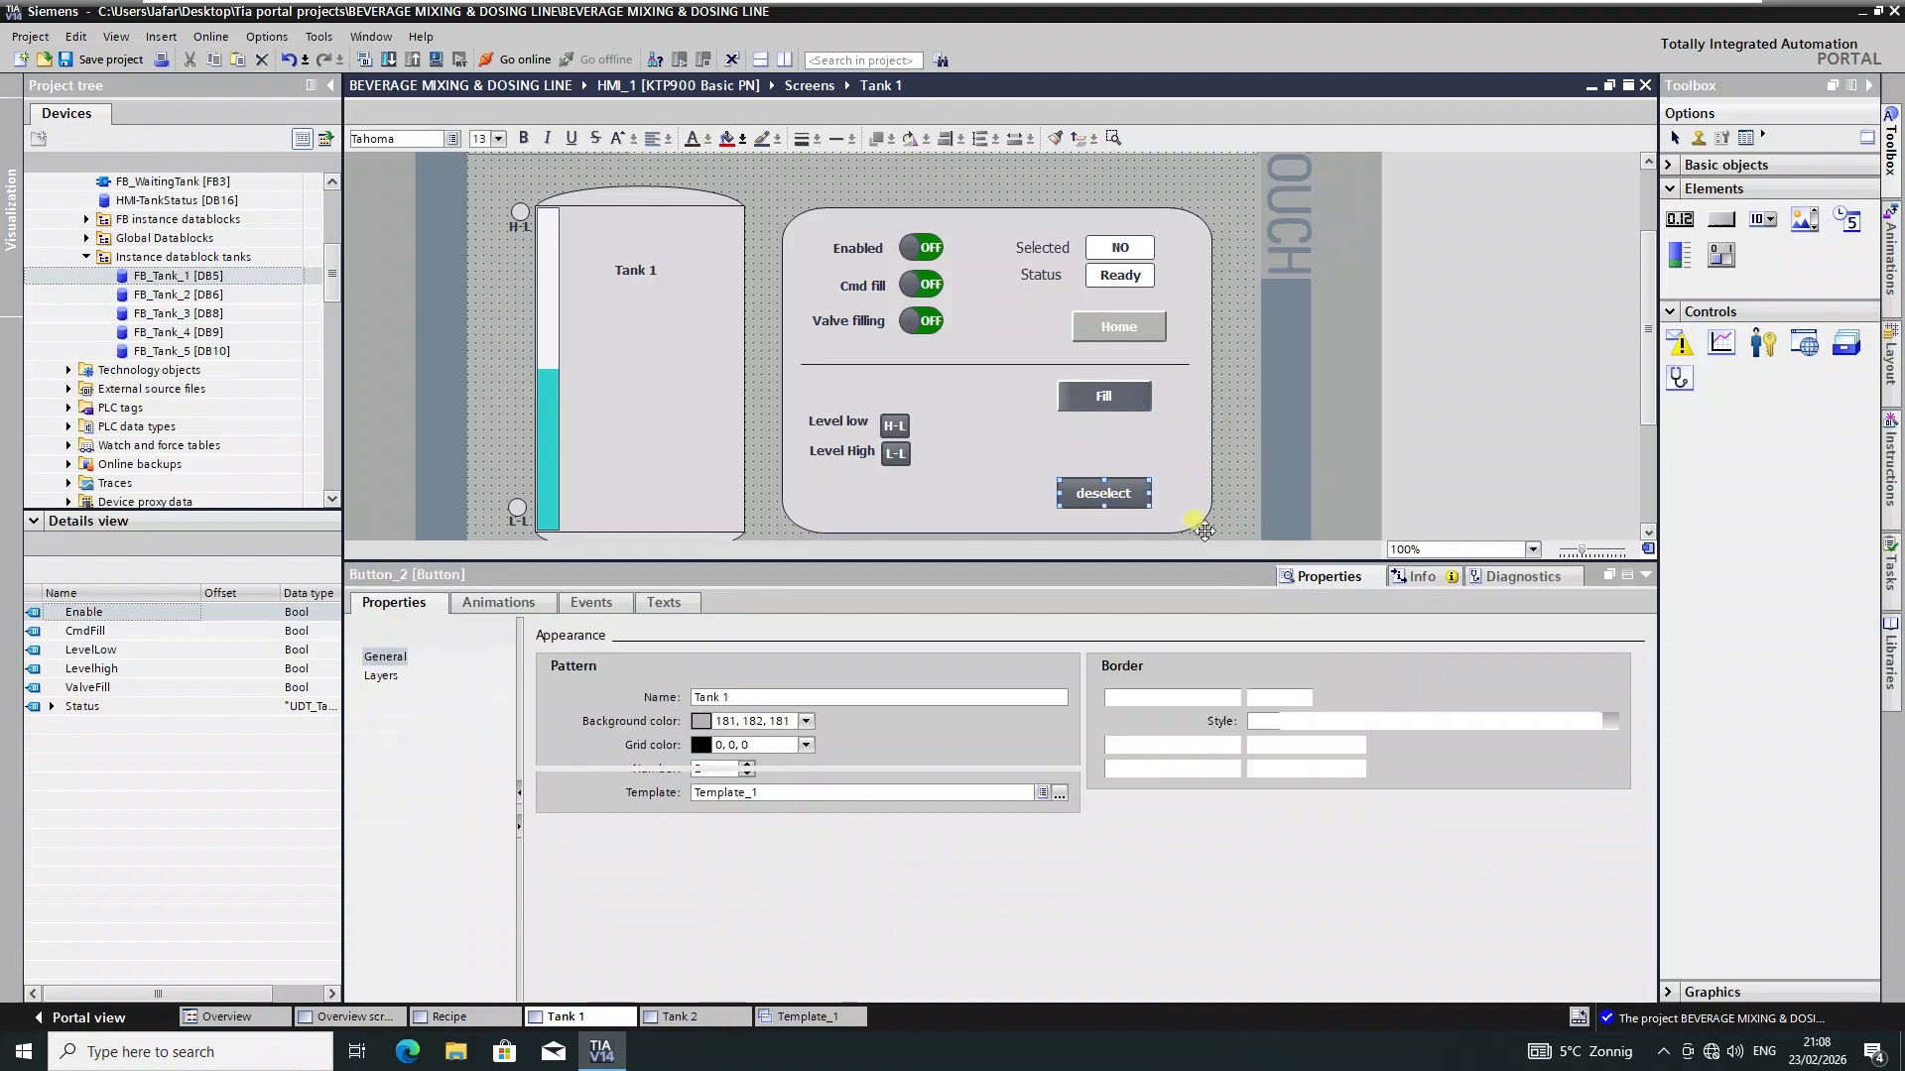
{"action": "key", "text": "Delete"}
- Duplicate the Fill button twice and stack the two copies beneath the original
{"action": "left_click", "coordinate": [1111, 394]}
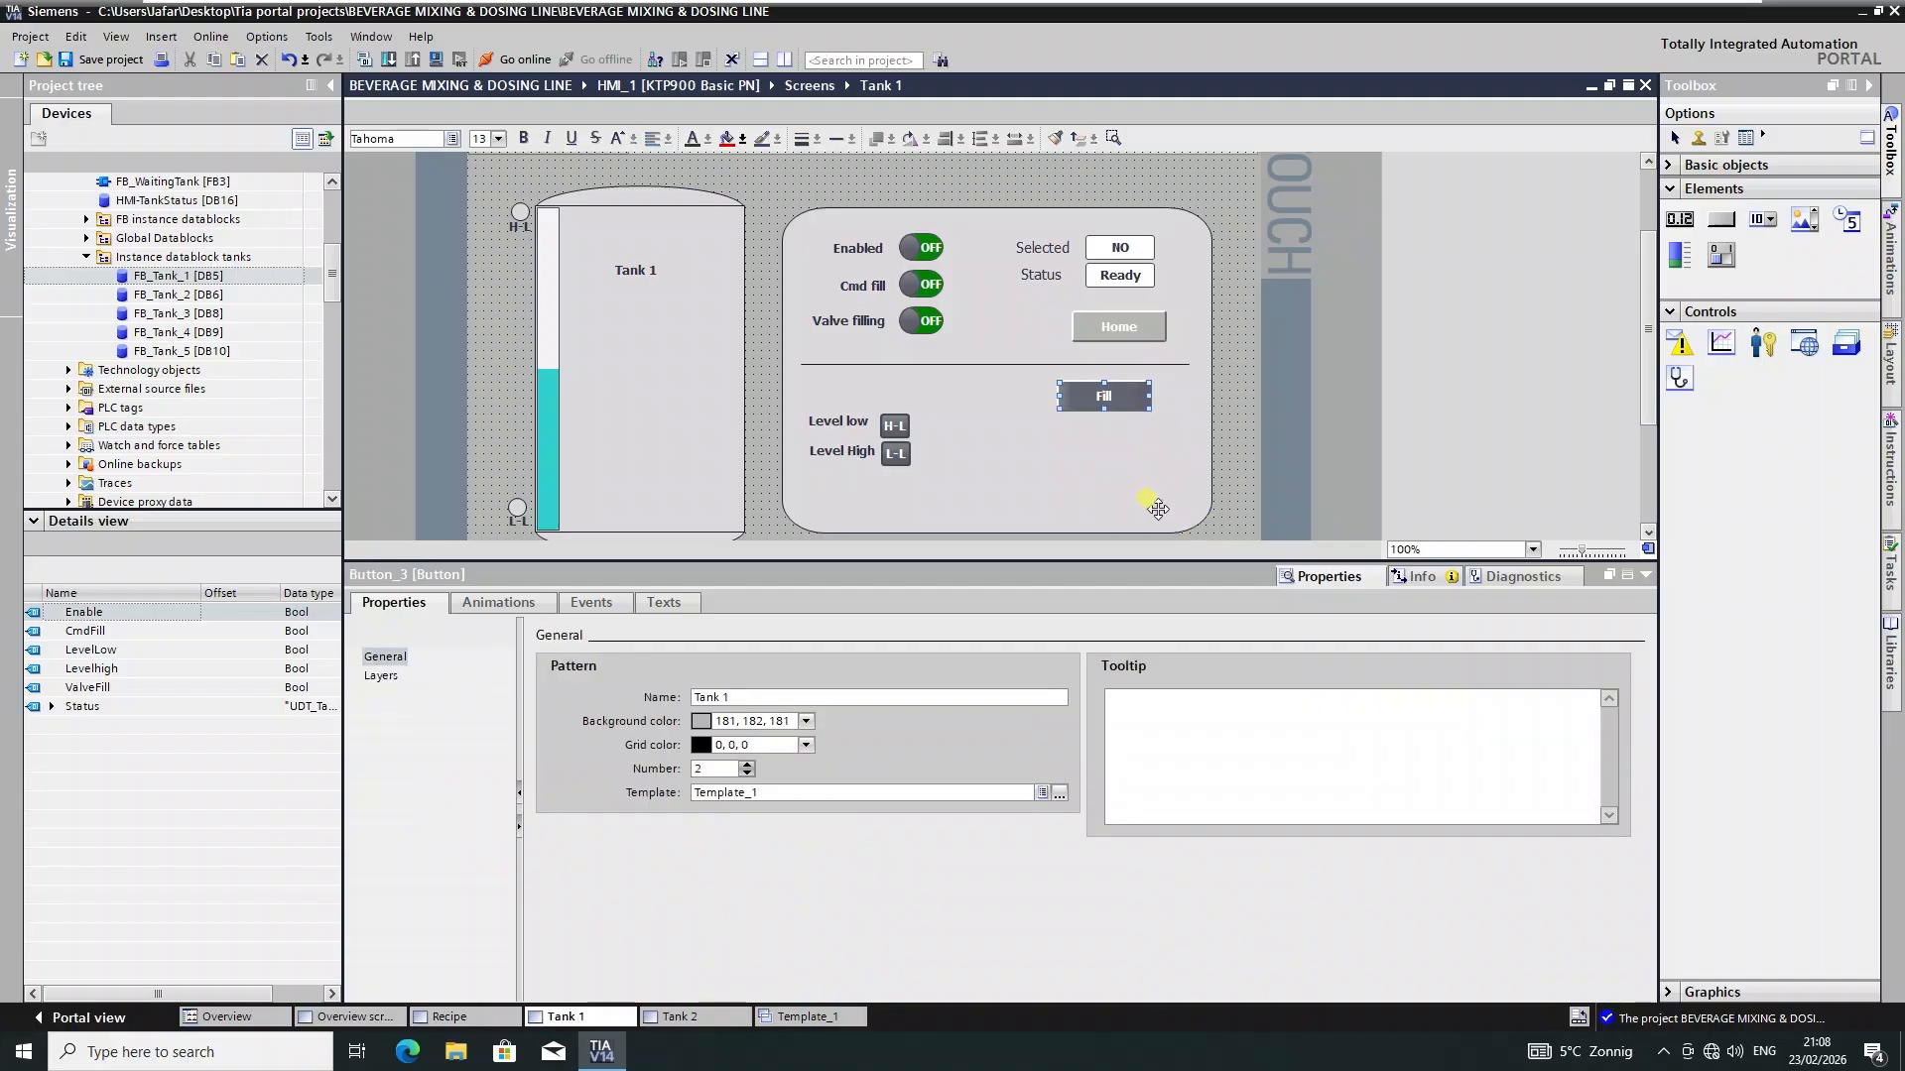
{"action": "key", "text": "ctrl+c"}
{"action": "key", "text": "ctrl+v"}
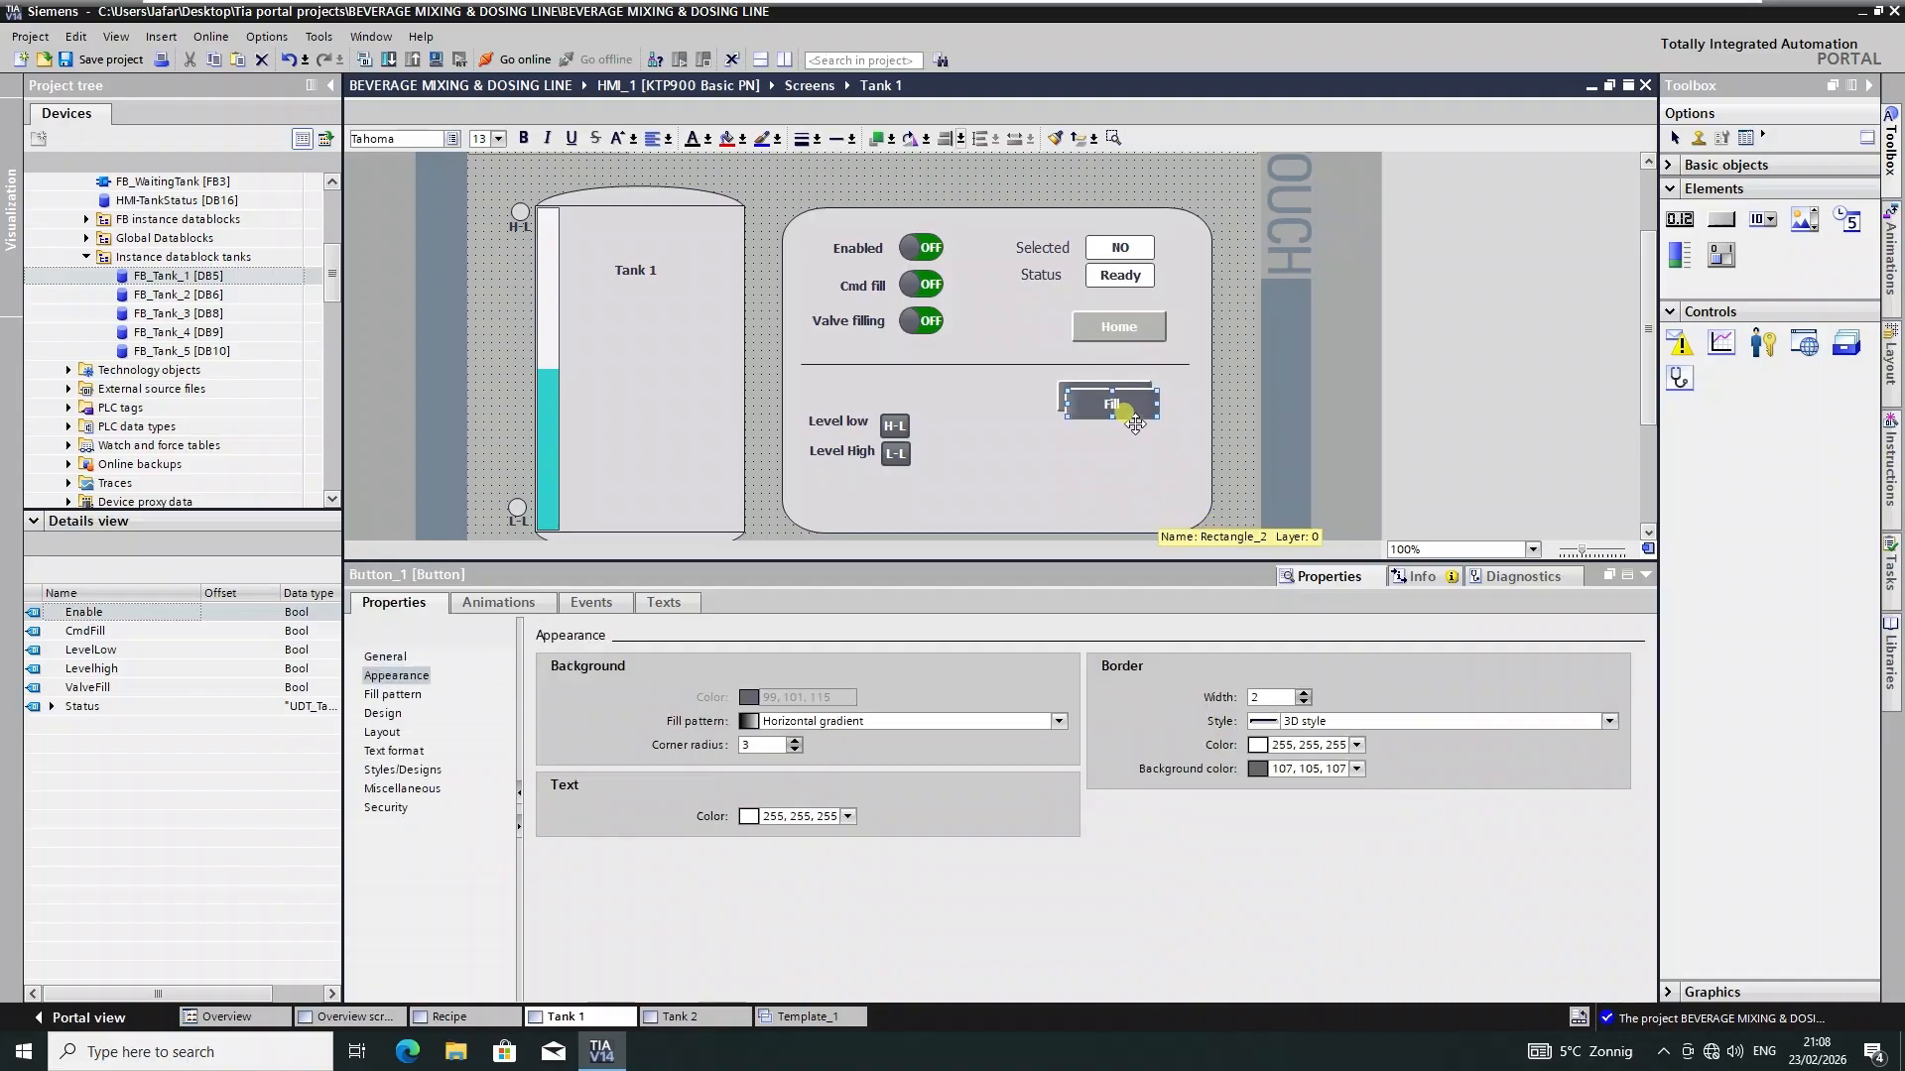
{"action": "left_click_drag", "start_coordinate": [1137, 428], "coordinate": [1127, 448]}
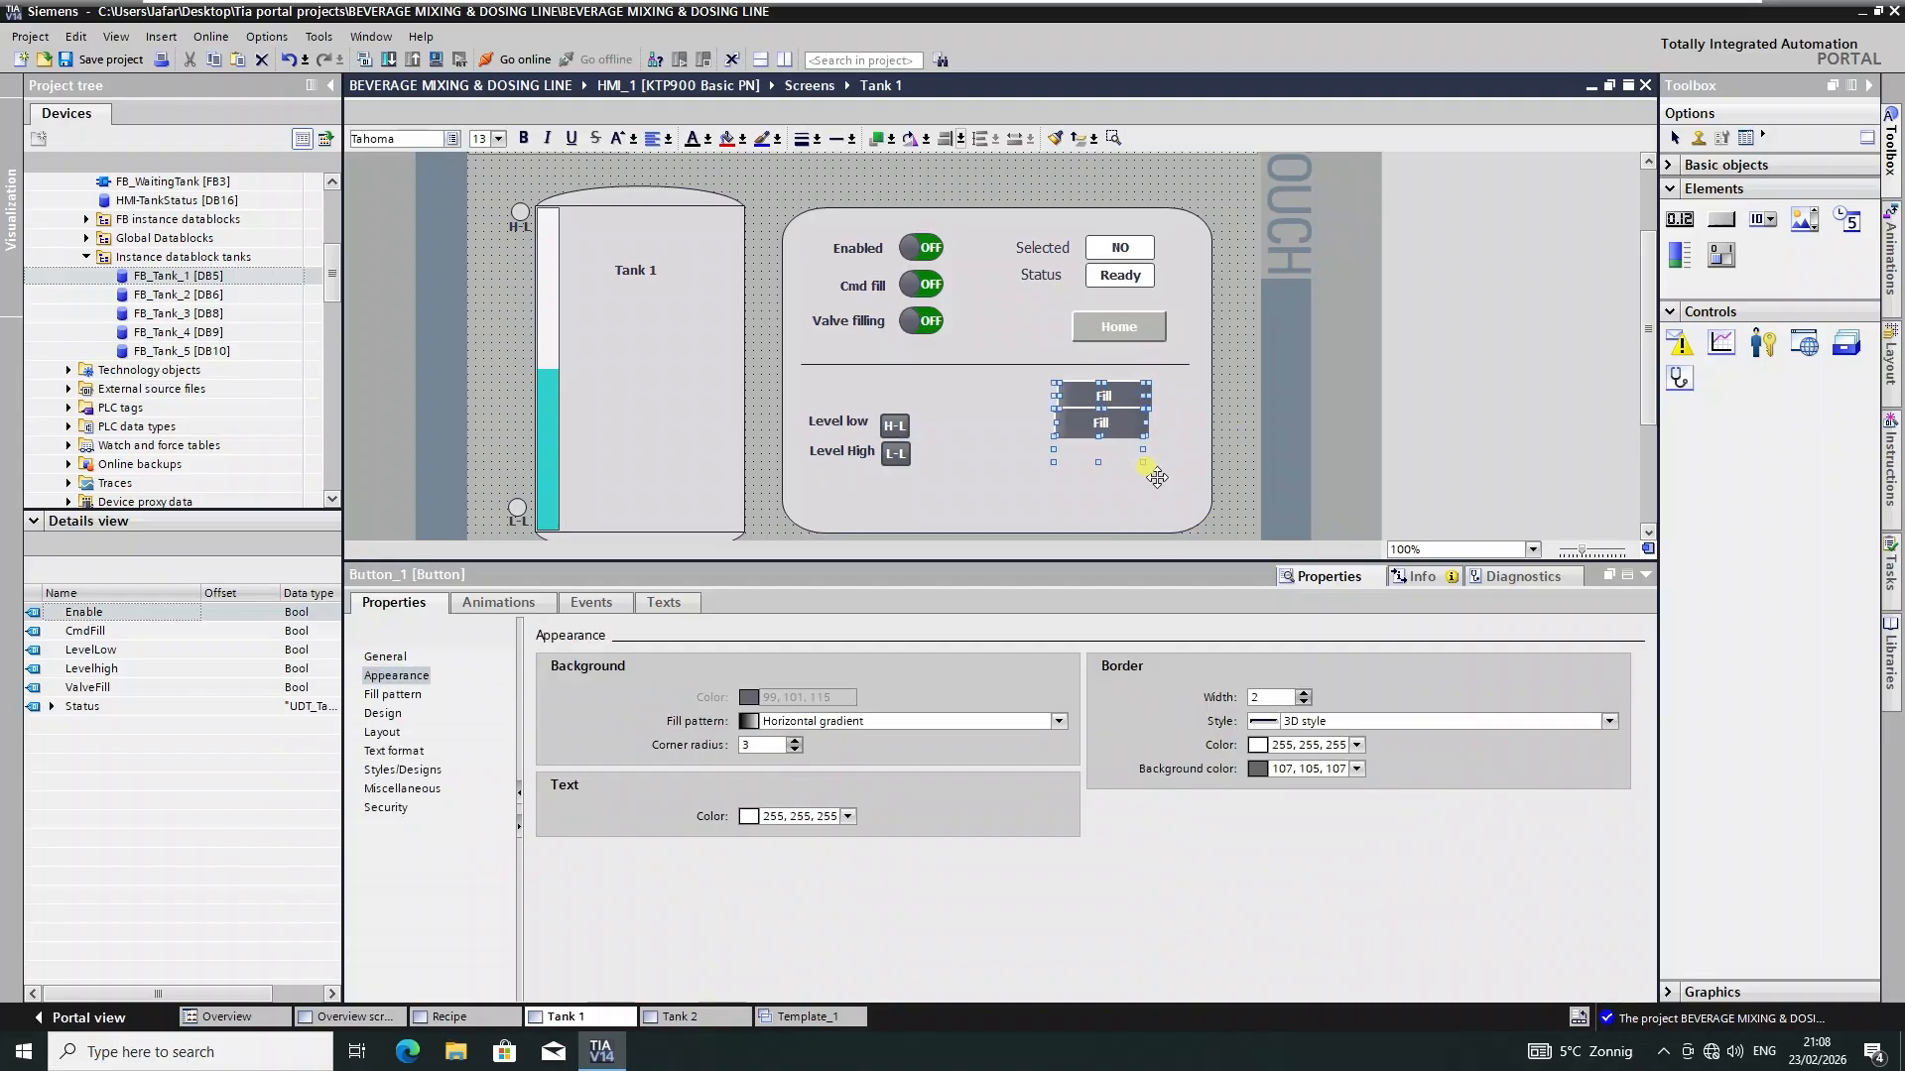
{"action": "left_click", "coordinate": [1147, 512]}
- Nudge the two copied Fill buttons downward to leave even gaps between all three buttons
{"action": "left_click", "coordinate": [1100, 445]}
{"action": "key", "text": "Down"}
{"action": "key", "text": "Down"}
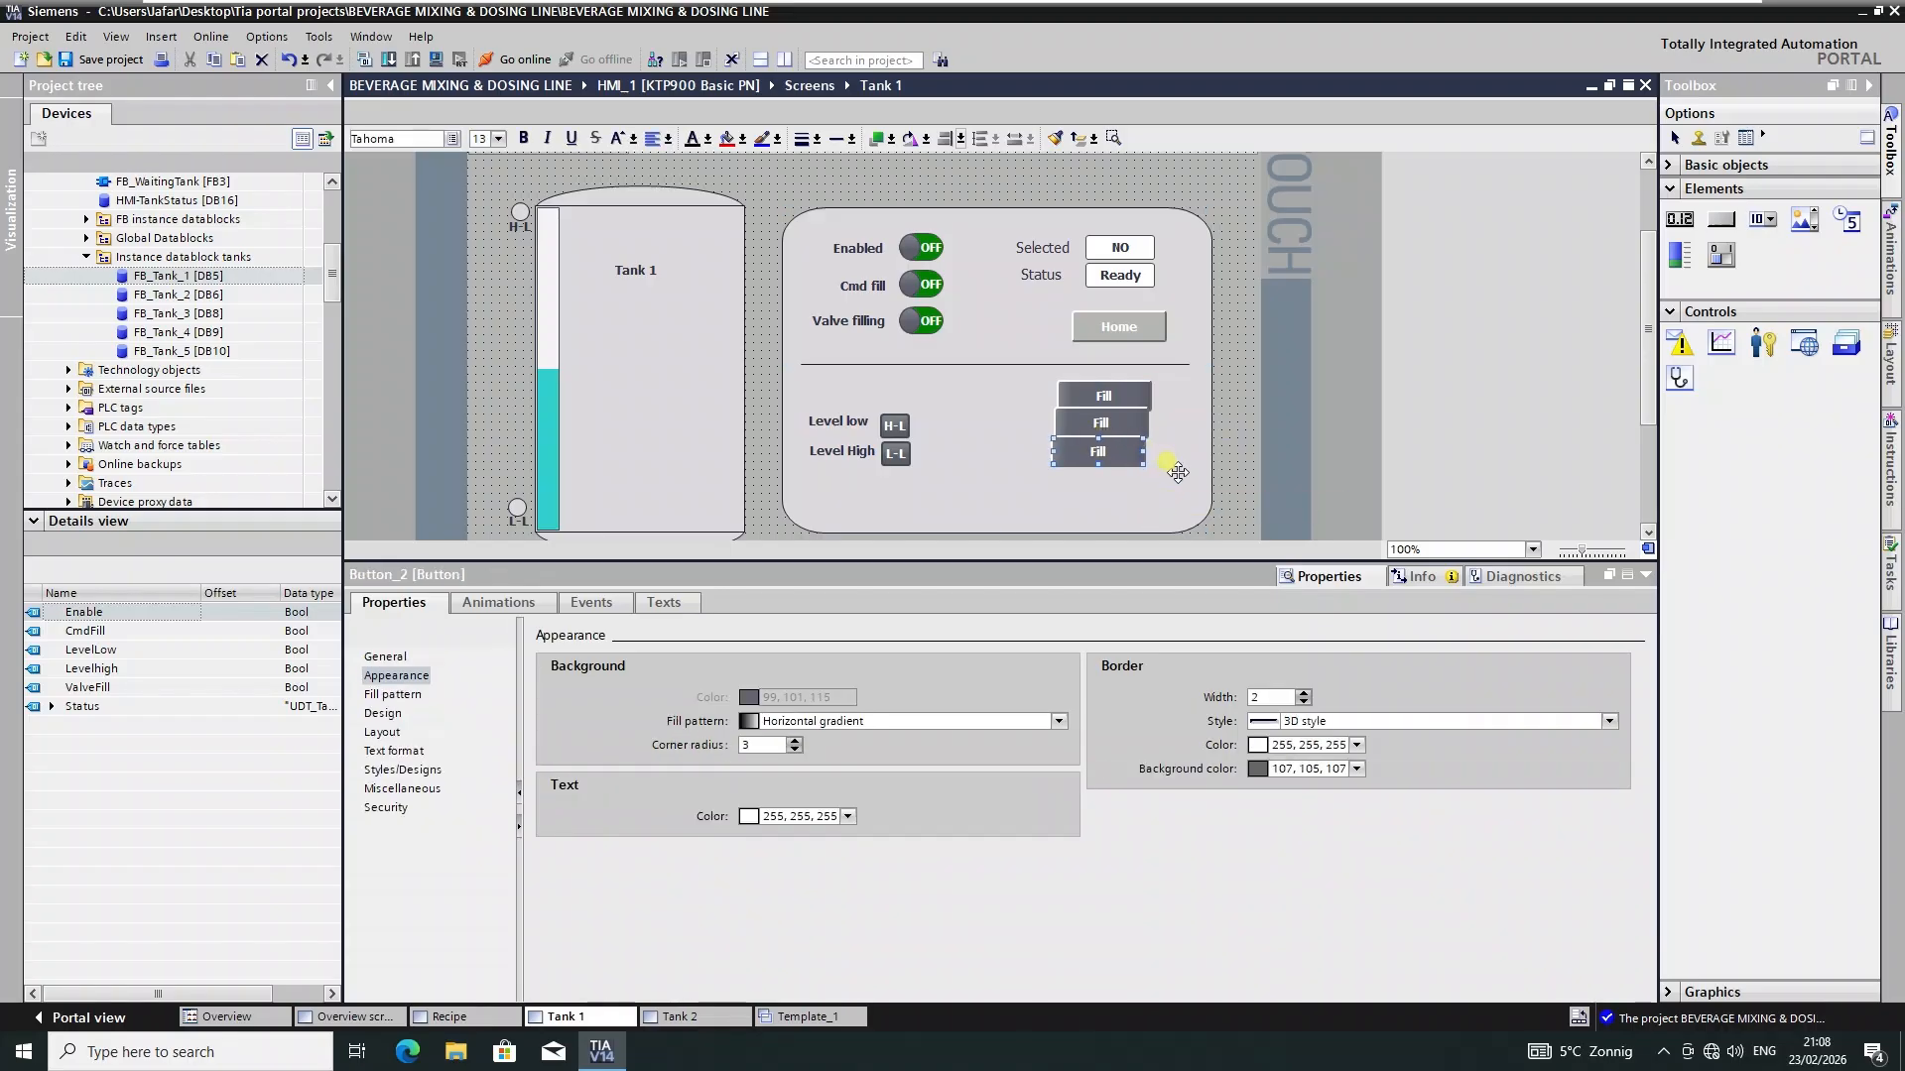
{"action": "key", "text": "Down"}
{"action": "key", "text": "Down"}
{"action": "key", "text": "Down"}
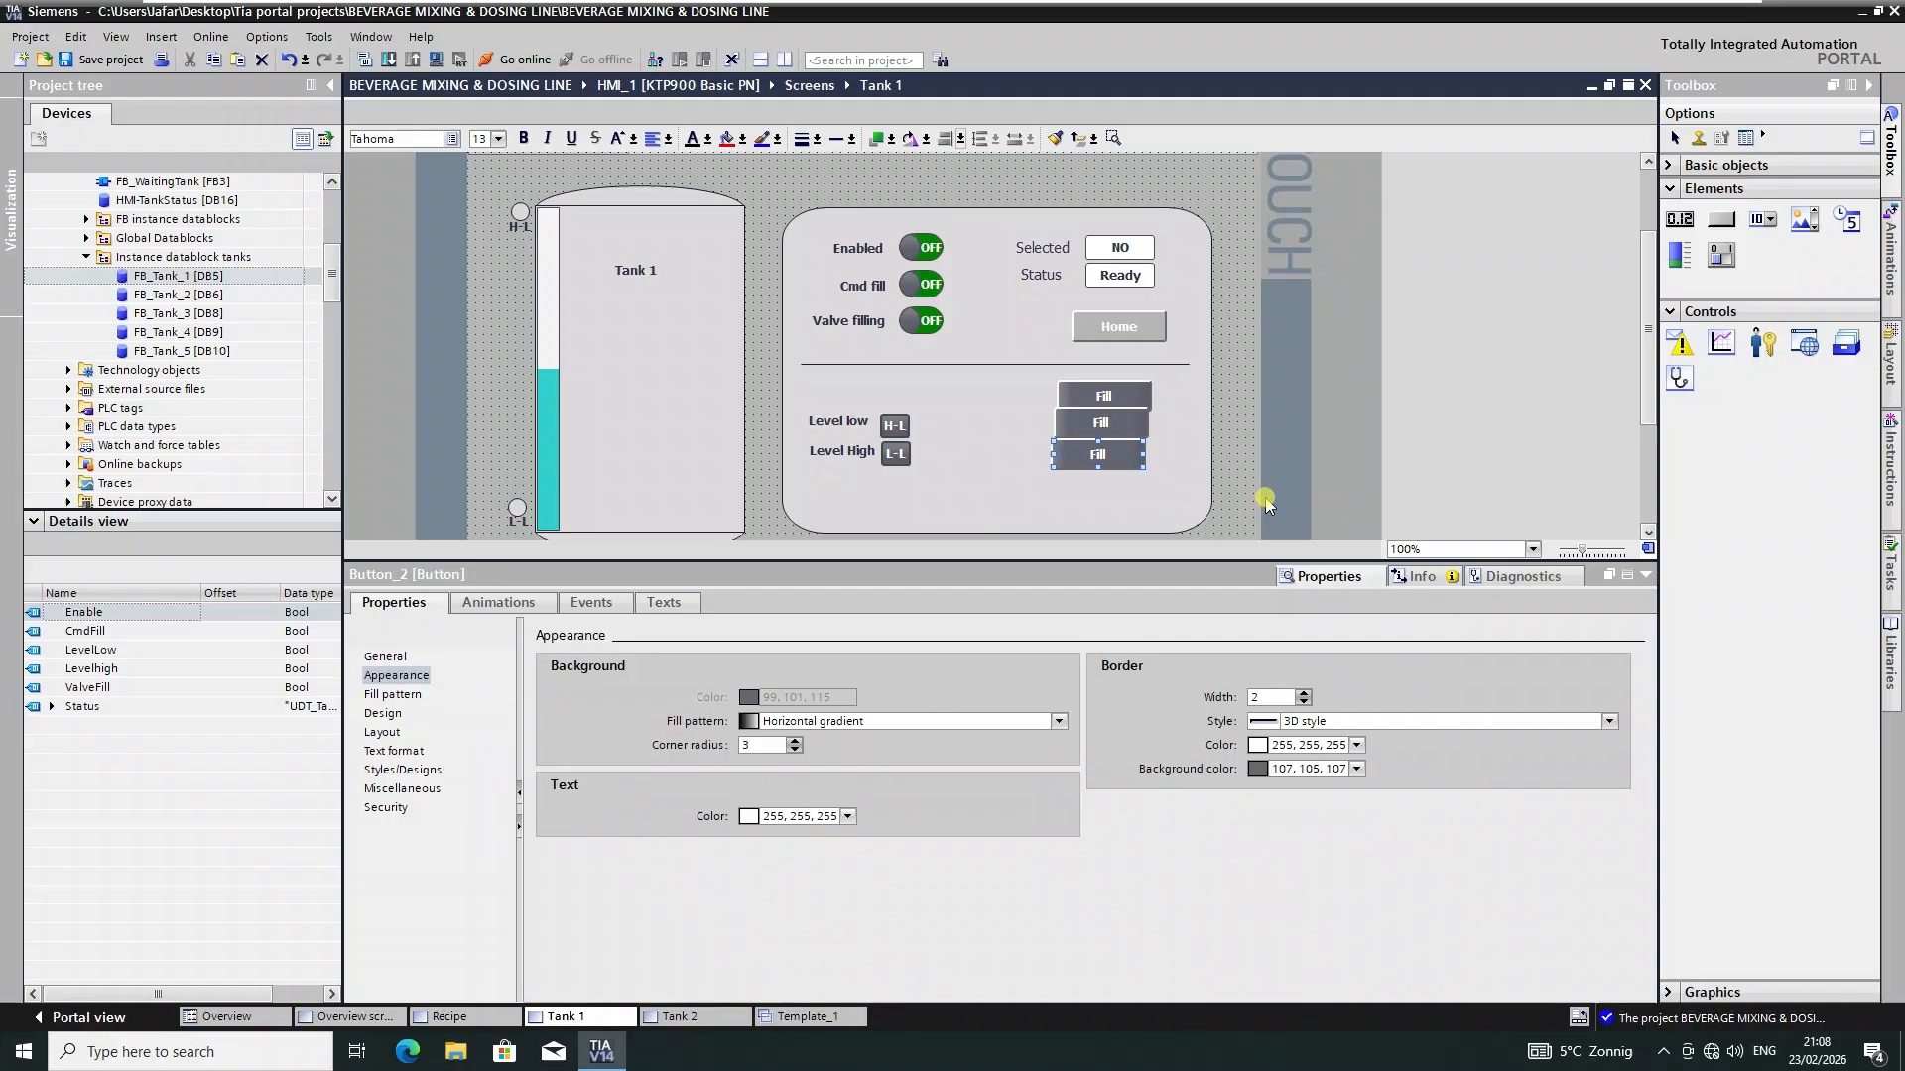
{"action": "key", "text": "Down"}
{"action": "key", "text": "Down"}
{"action": "key", "text": "Down"}
{"action": "key", "text": "Down"}
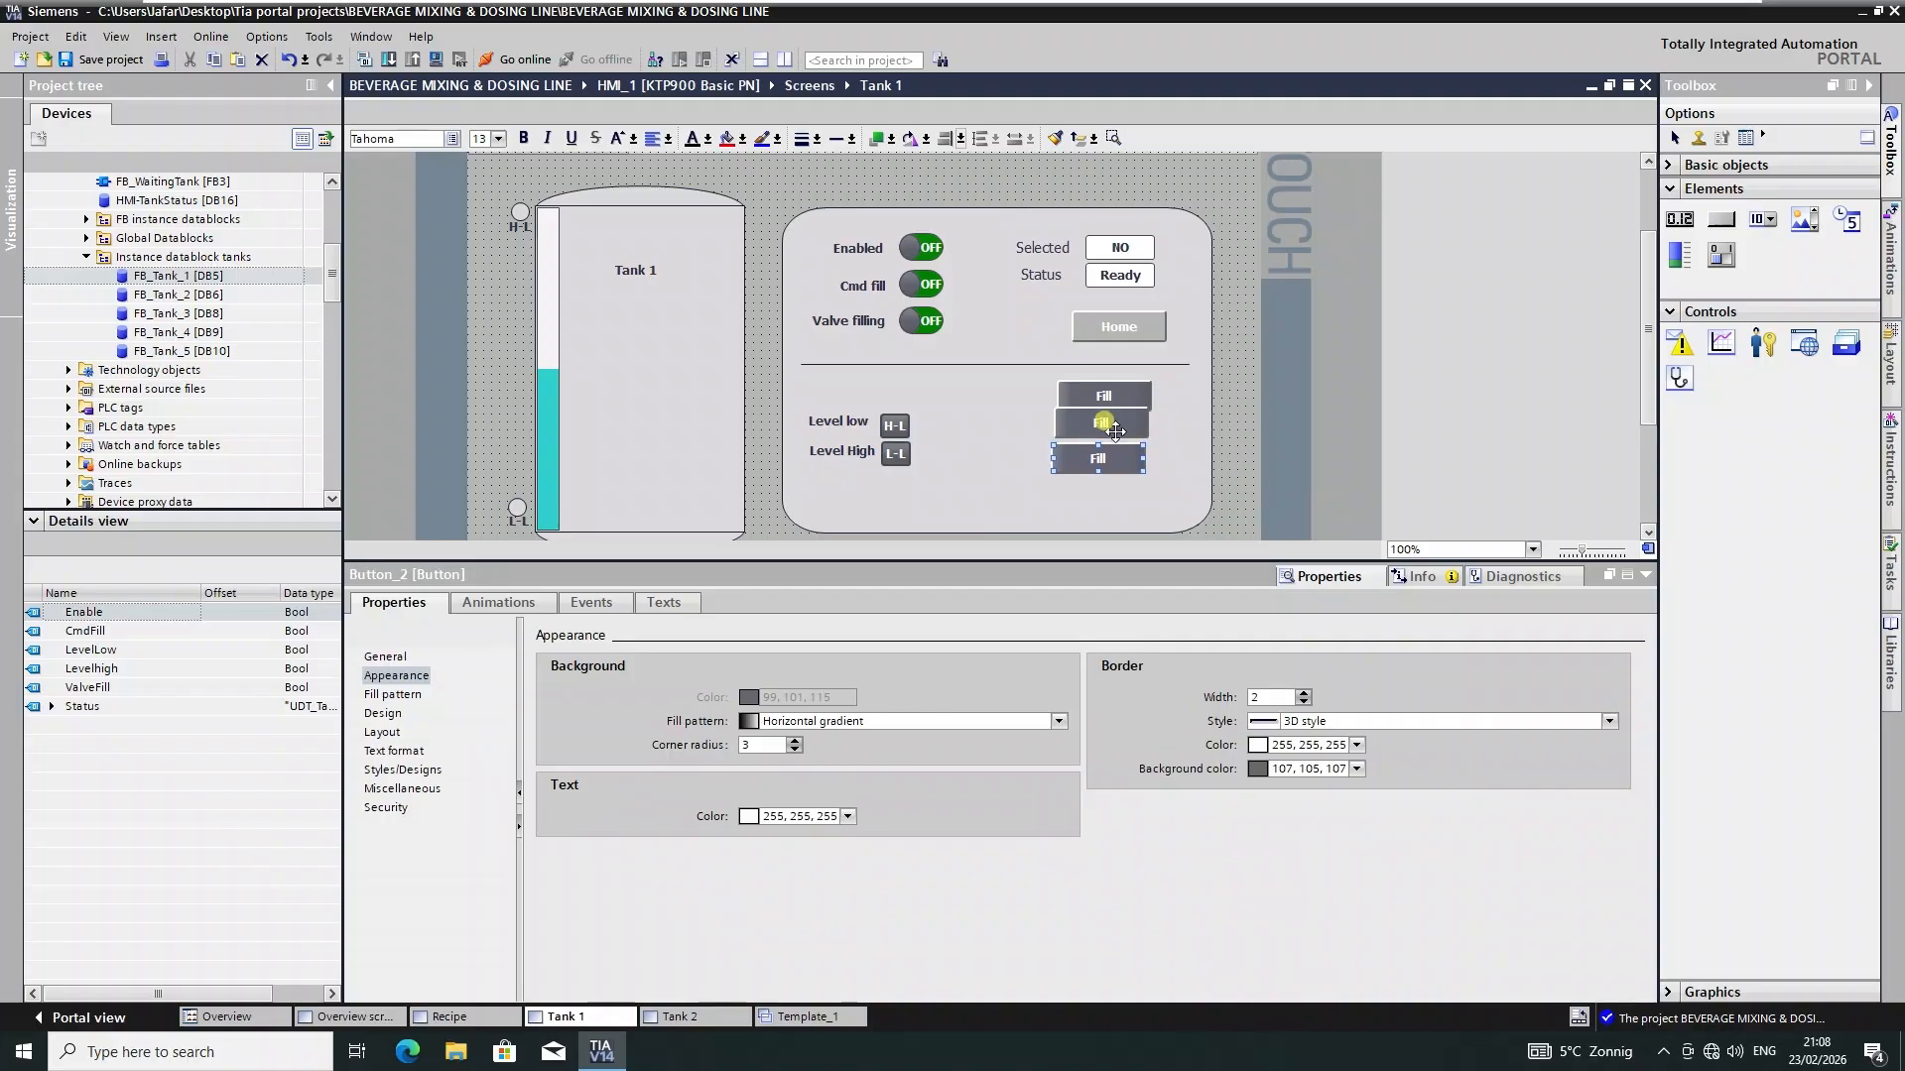
{"action": "key", "text": "Down"}
{"action": "key", "text": "Down"}
{"action": "key", "text": "Down"}
{"action": "key", "text": "Down"}
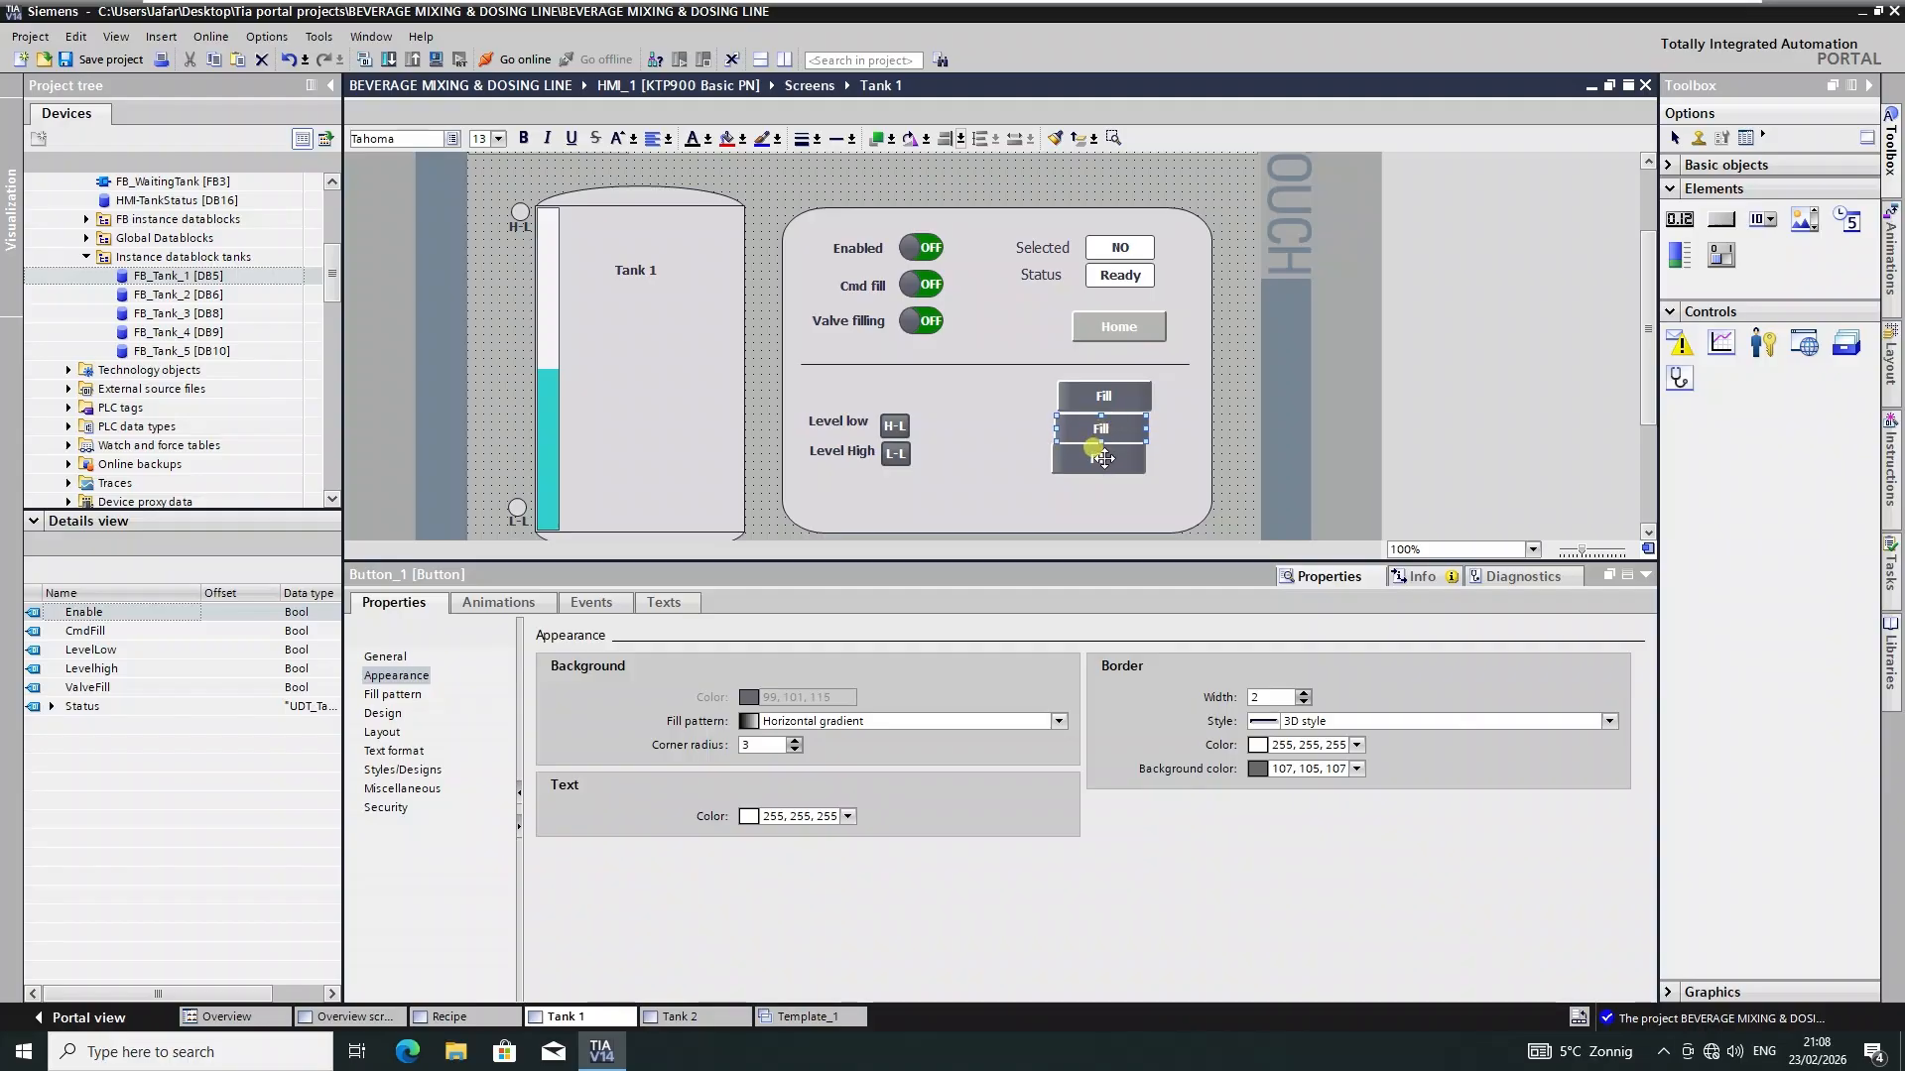
{"action": "left_click", "coordinate": [1104, 459]}
{"action": "key", "text": "Down"}
{"action": "key", "text": "Down"}
{"action": "key", "text": "Down"}
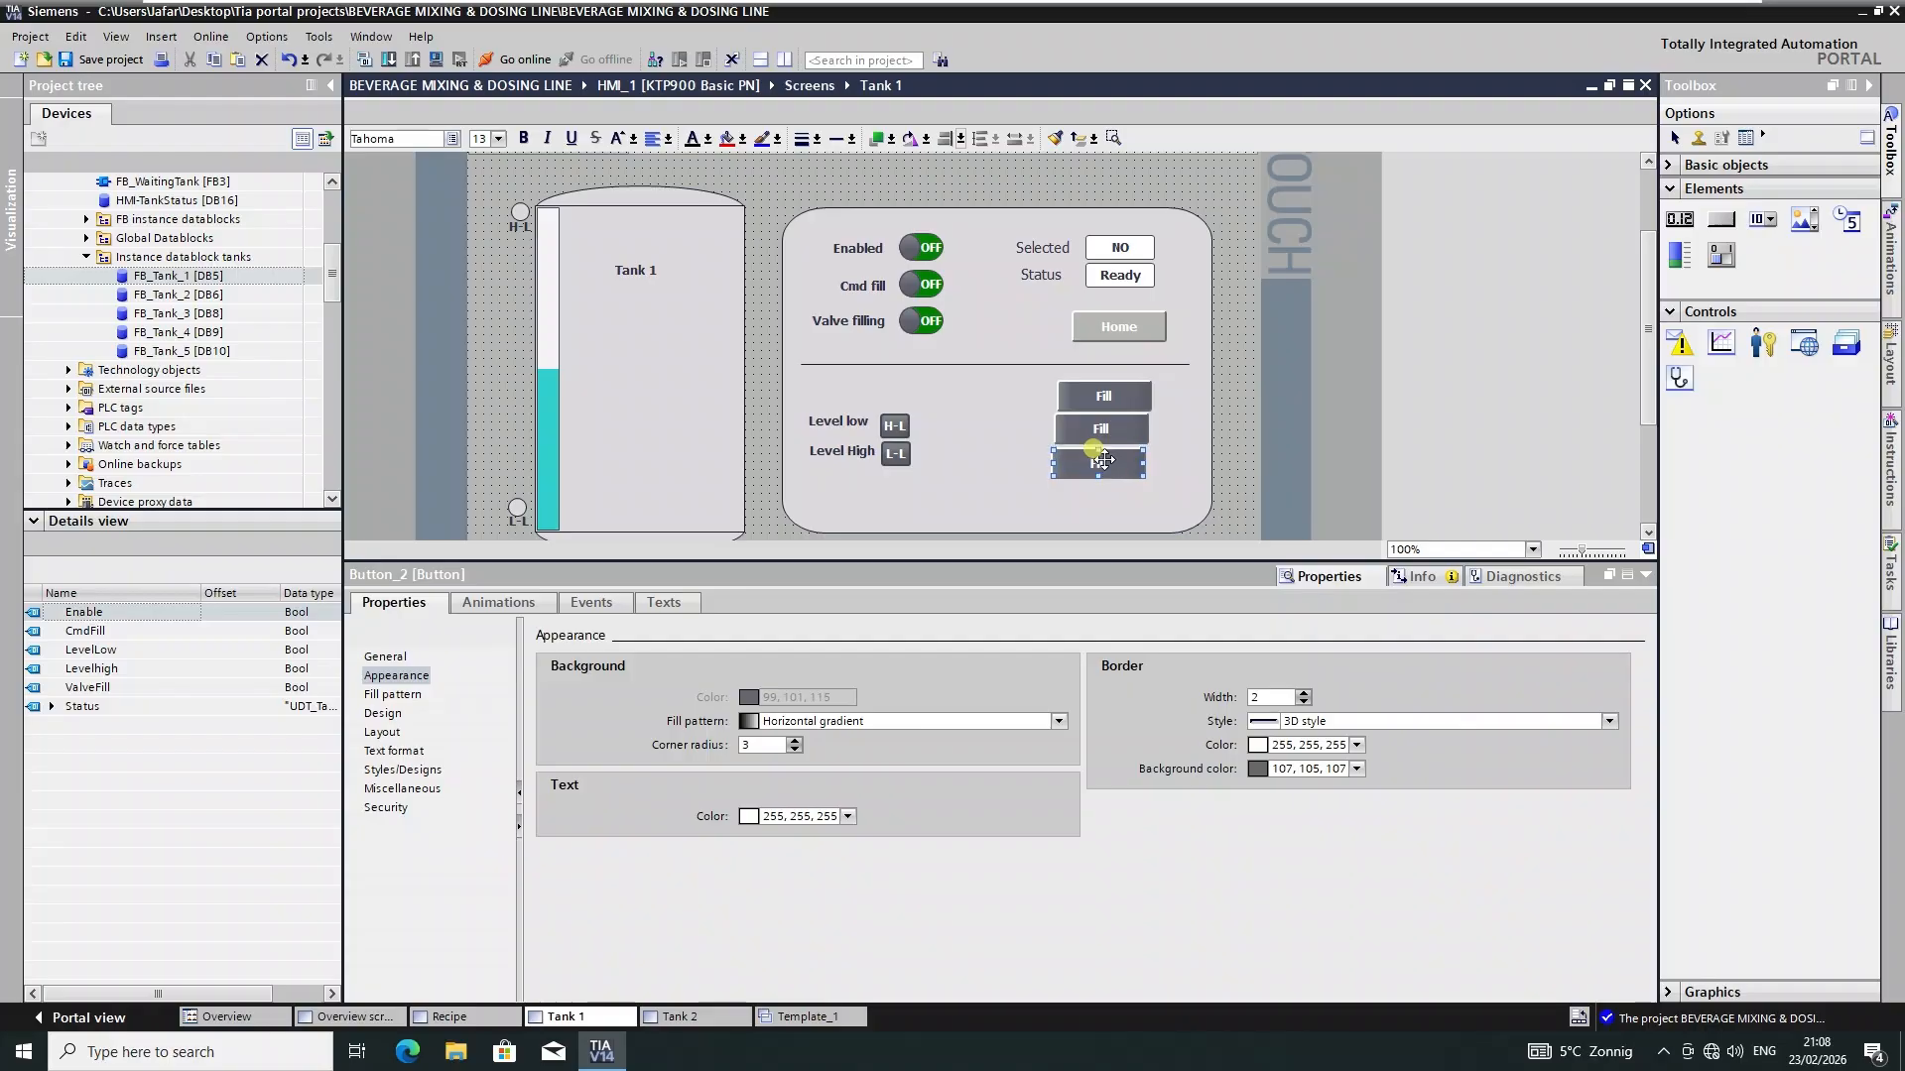
{"action": "left_click", "coordinate": [1177, 497]}
- Align the left edges of the three Fill buttons with the lowest one
{"action": "left_click", "coordinate": [1102, 462]}
{"action": "left_click", "coordinate": [1101, 428], "text": "ctrl"}
{"action": "left_click", "coordinate": [1104, 395], "text": "ctrl"}
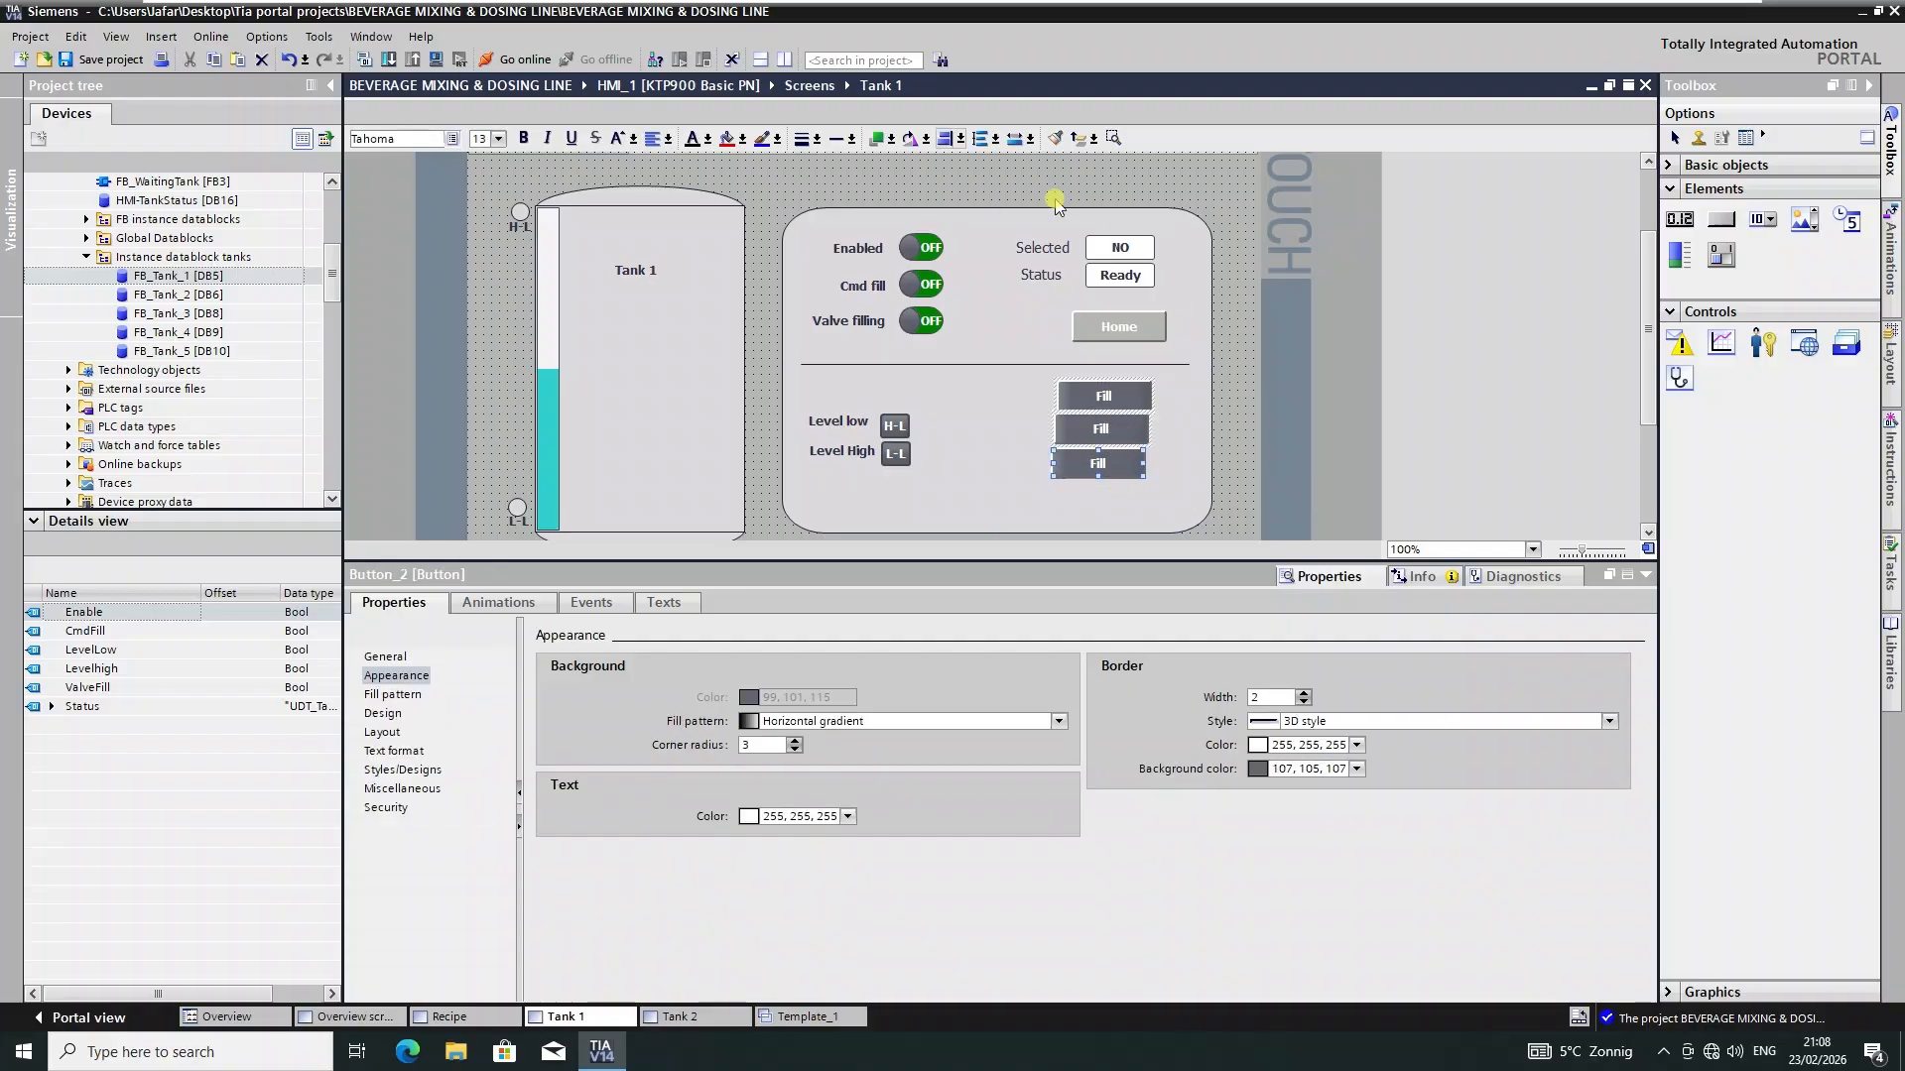
{"action": "left_click", "coordinate": [938, 138]}
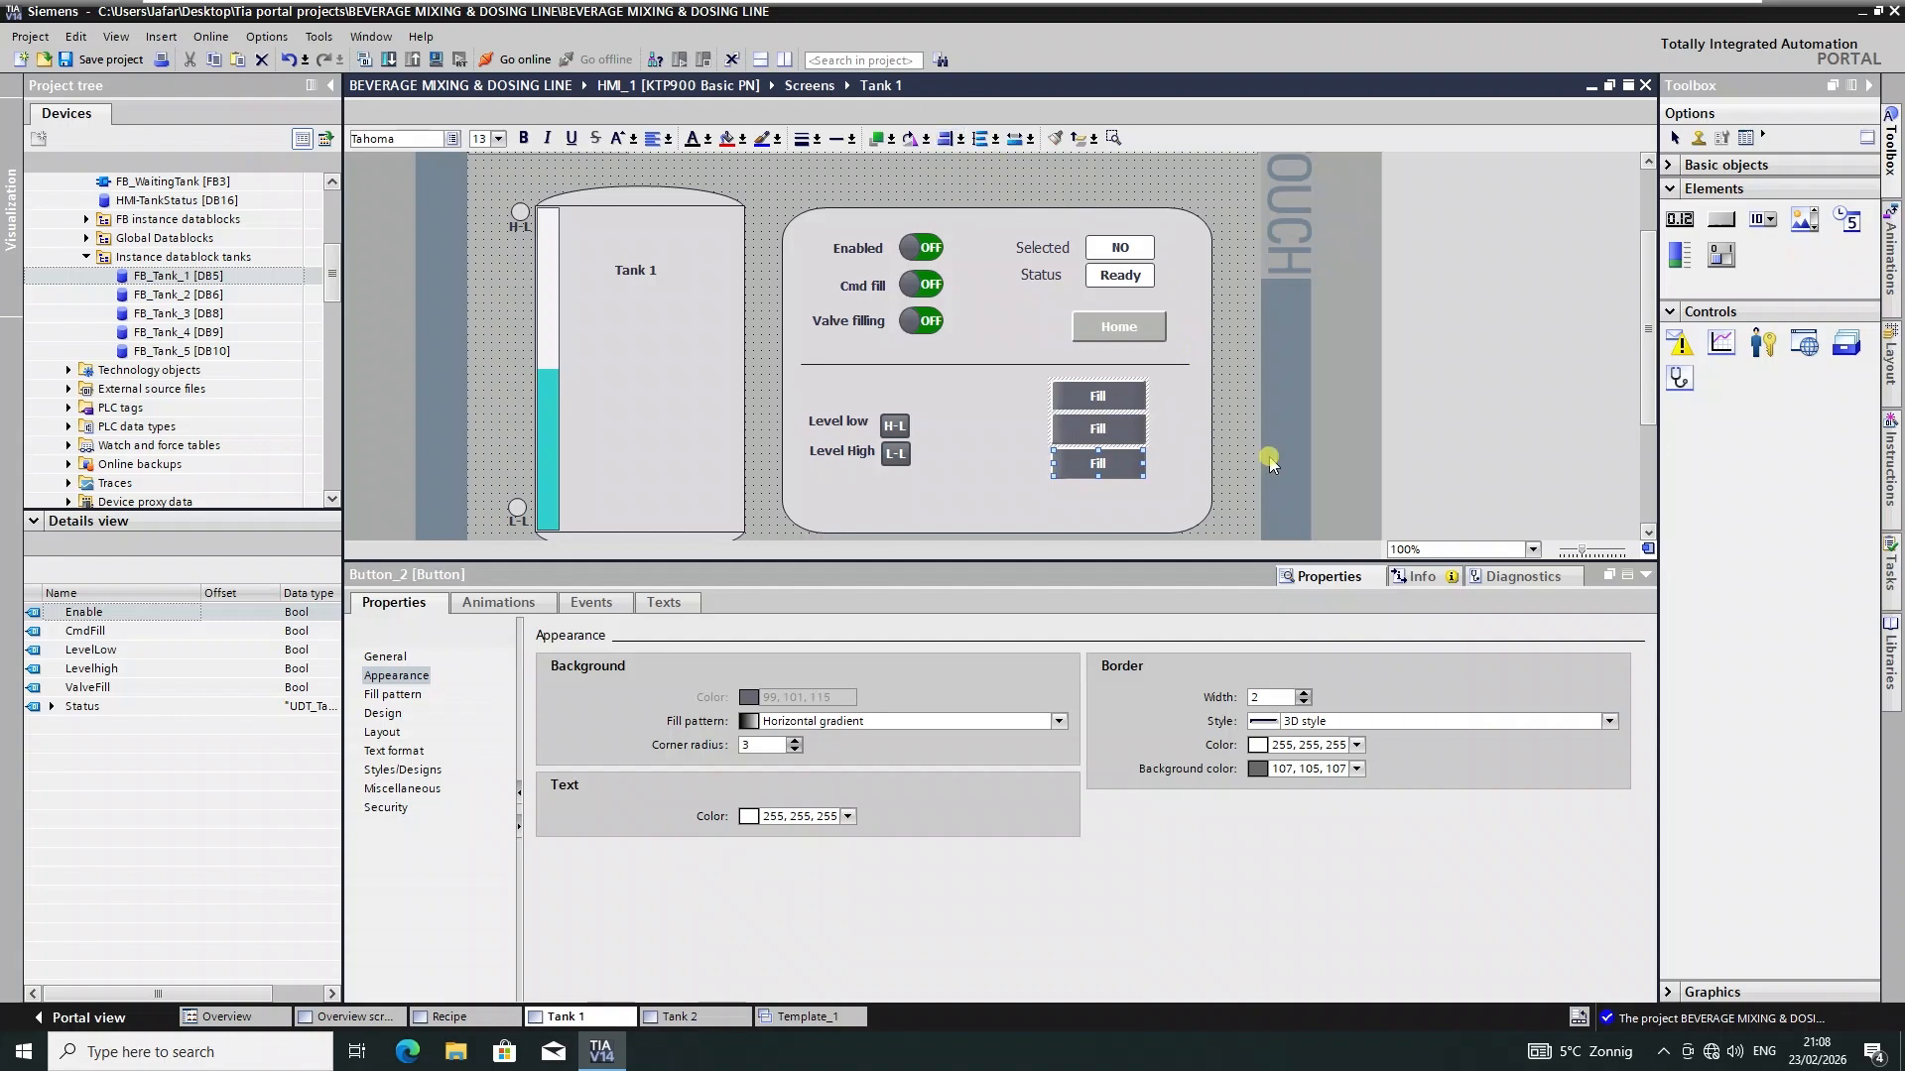
- Shift the three Fill buttons together to the right until they line up beneath the Home button
{"action": "key", "text": "Right"}
{"action": "key", "text": "Right"}
{"action": "key", "text": "Right"}
{"action": "key", "text": "Right"}
{"action": "key", "text": "Right"}
{"action": "key", "text": "Right"}
{"action": "key", "text": "Right"}
{"action": "key", "text": "Right"}
{"action": "key", "text": "Right"}
{"action": "key", "text": "Right"}
{"action": "key", "text": "Right"}
{"action": "key", "text": "Right"}
{"action": "key", "text": "Right"}
{"action": "key", "text": "Right"}
{"action": "key", "text": "Right"}
{"action": "key", "text": "Right"}
{"action": "key", "text": "Right"}
{"action": "key", "text": "Right"}
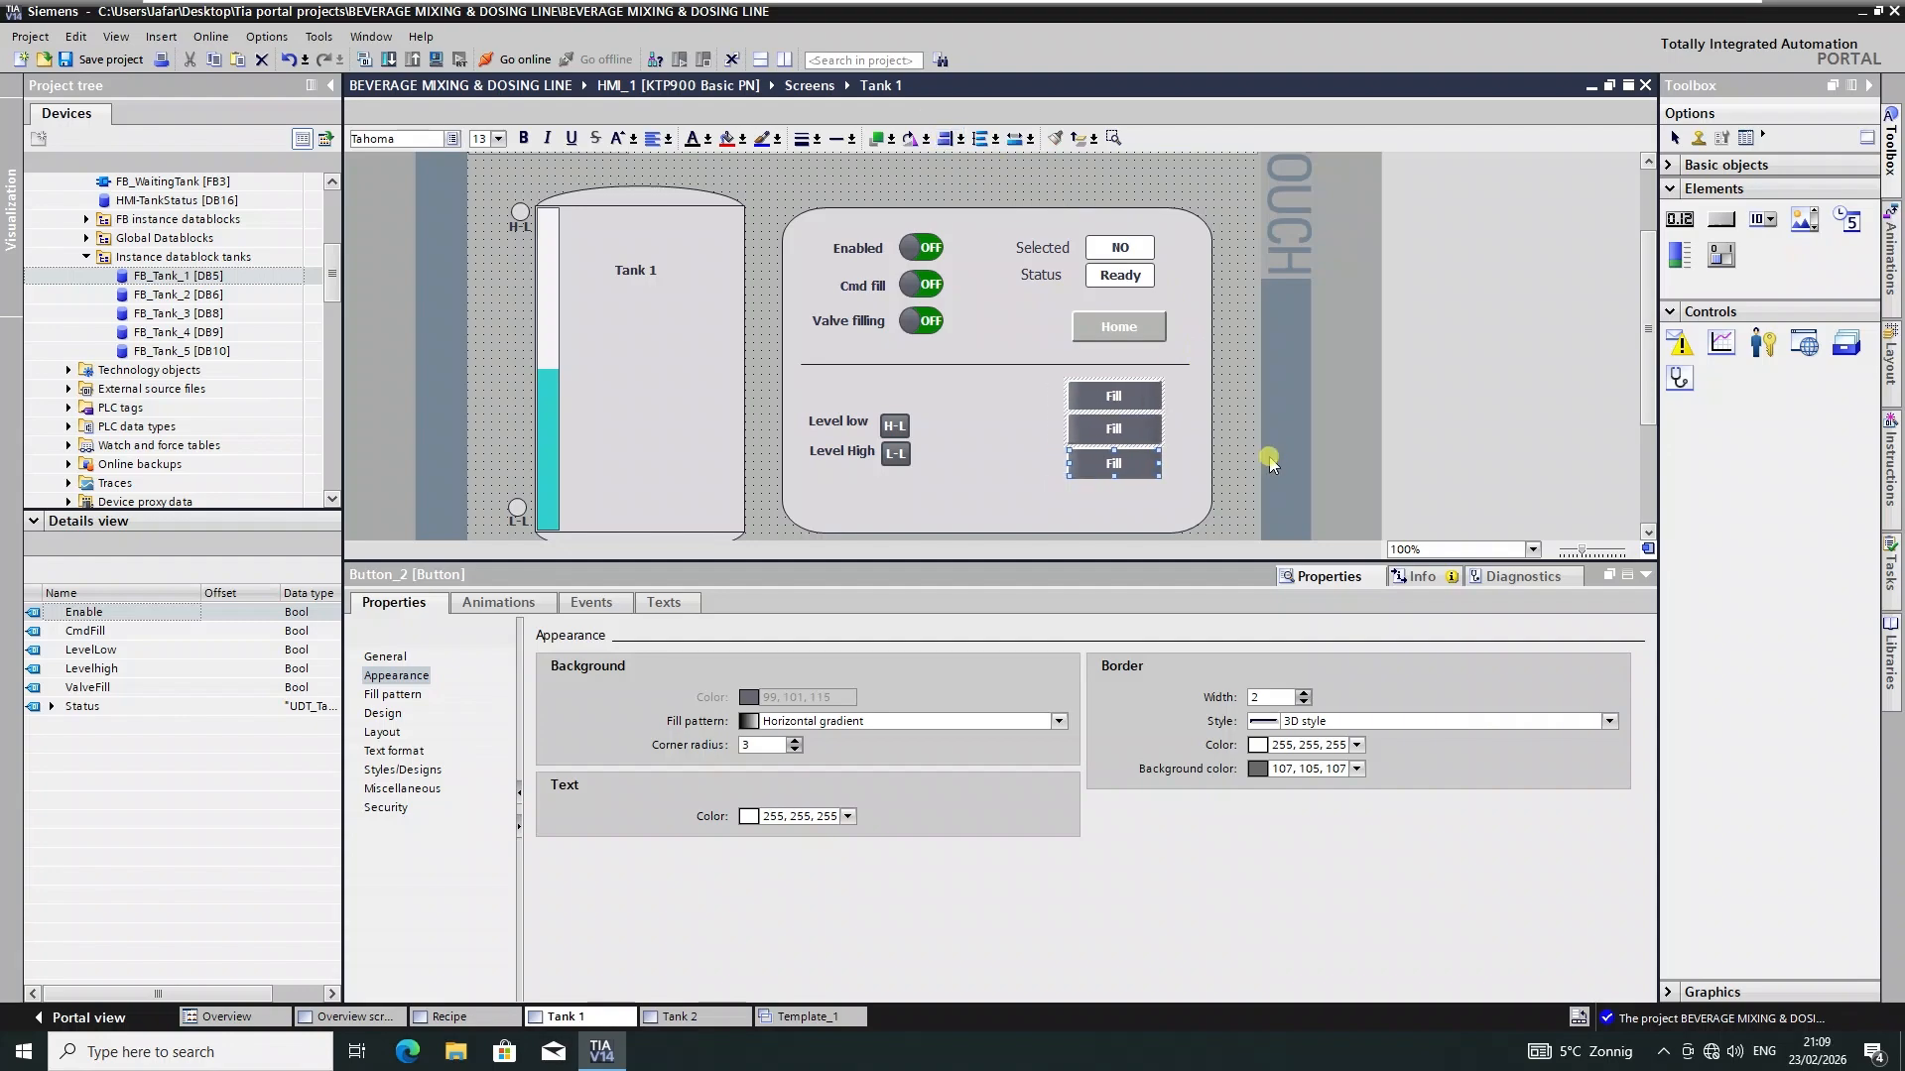
{"action": "key", "text": "Right"}
{"action": "key", "text": "Right"}
{"action": "key", "text": "Right"}
{"action": "key", "text": "Right"}
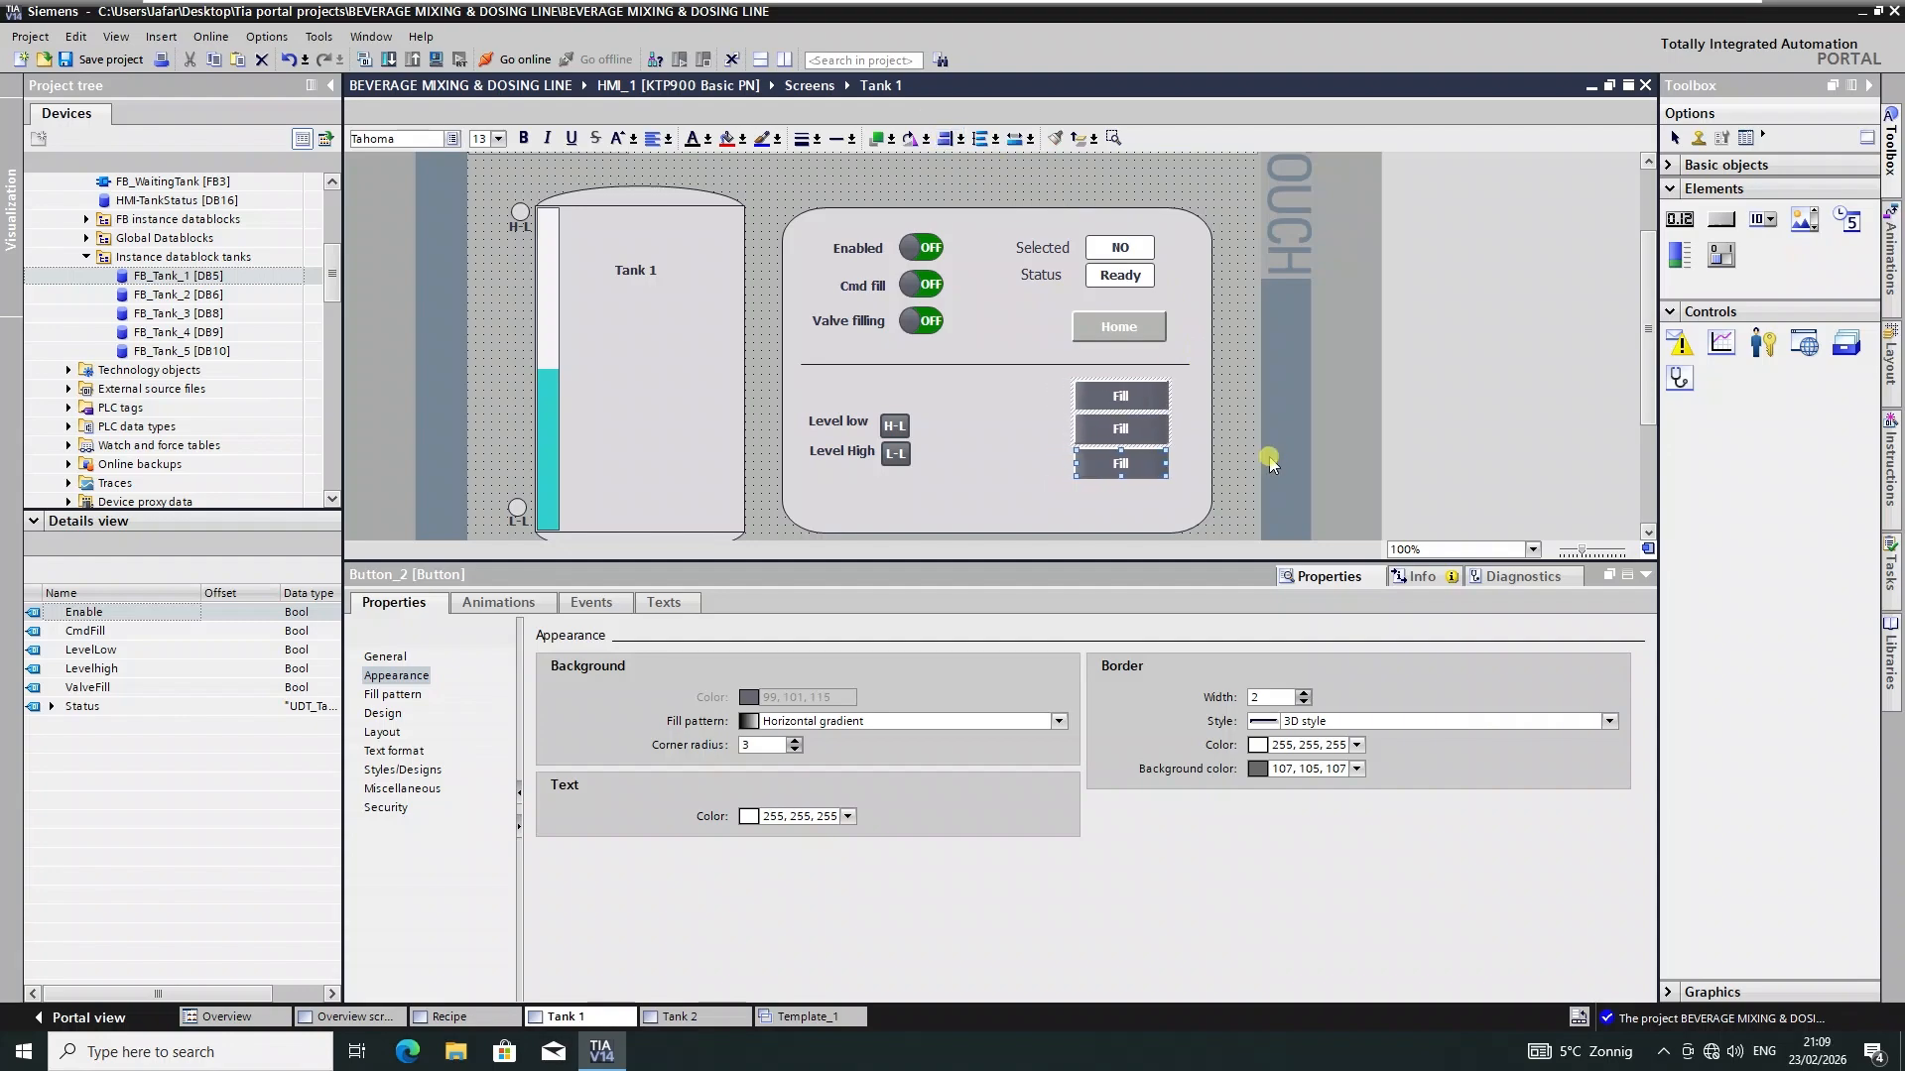
- Give all three Fill buttons a solid fill in the panel rectangle's background color, 222, 219, 222
{"action": "left_click", "coordinate": [1059, 723]}
{"action": "left_click", "coordinate": [853, 740]}
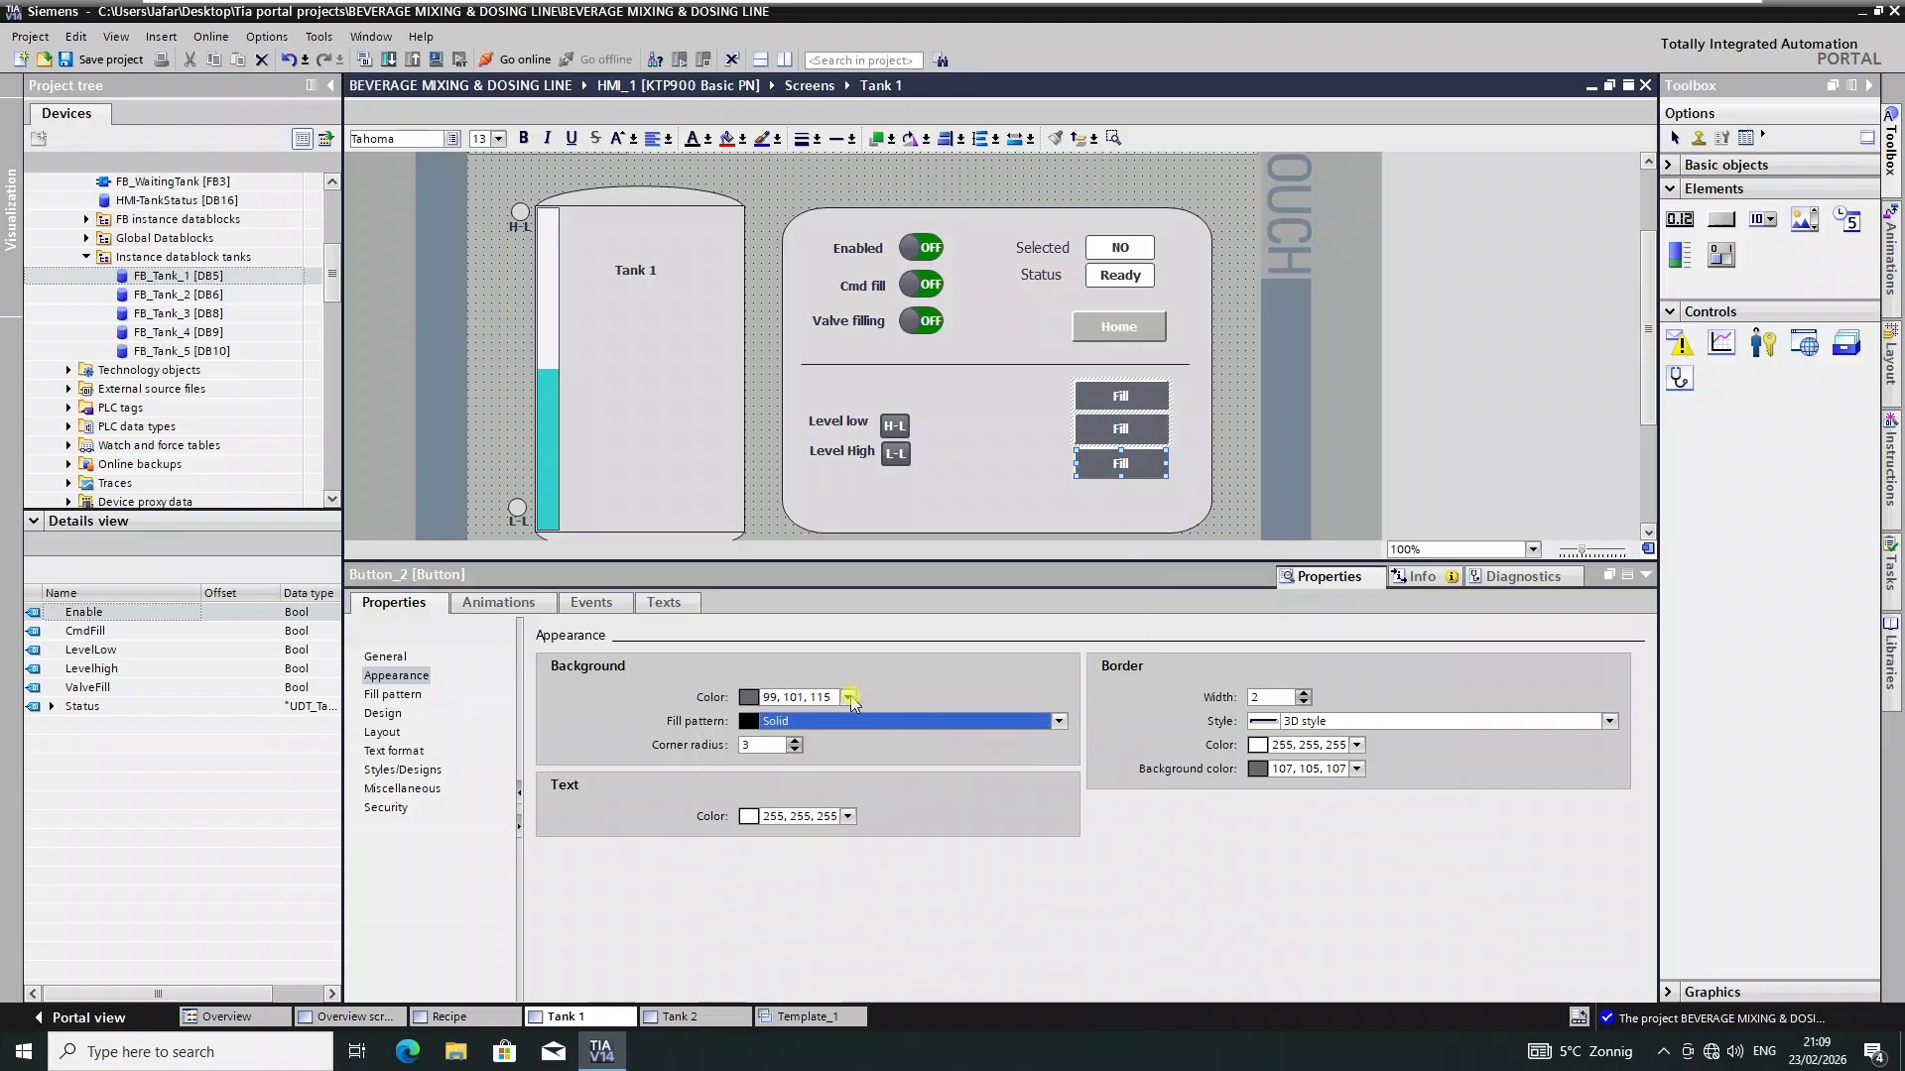
{"action": "left_click", "coordinate": [1017, 429]}
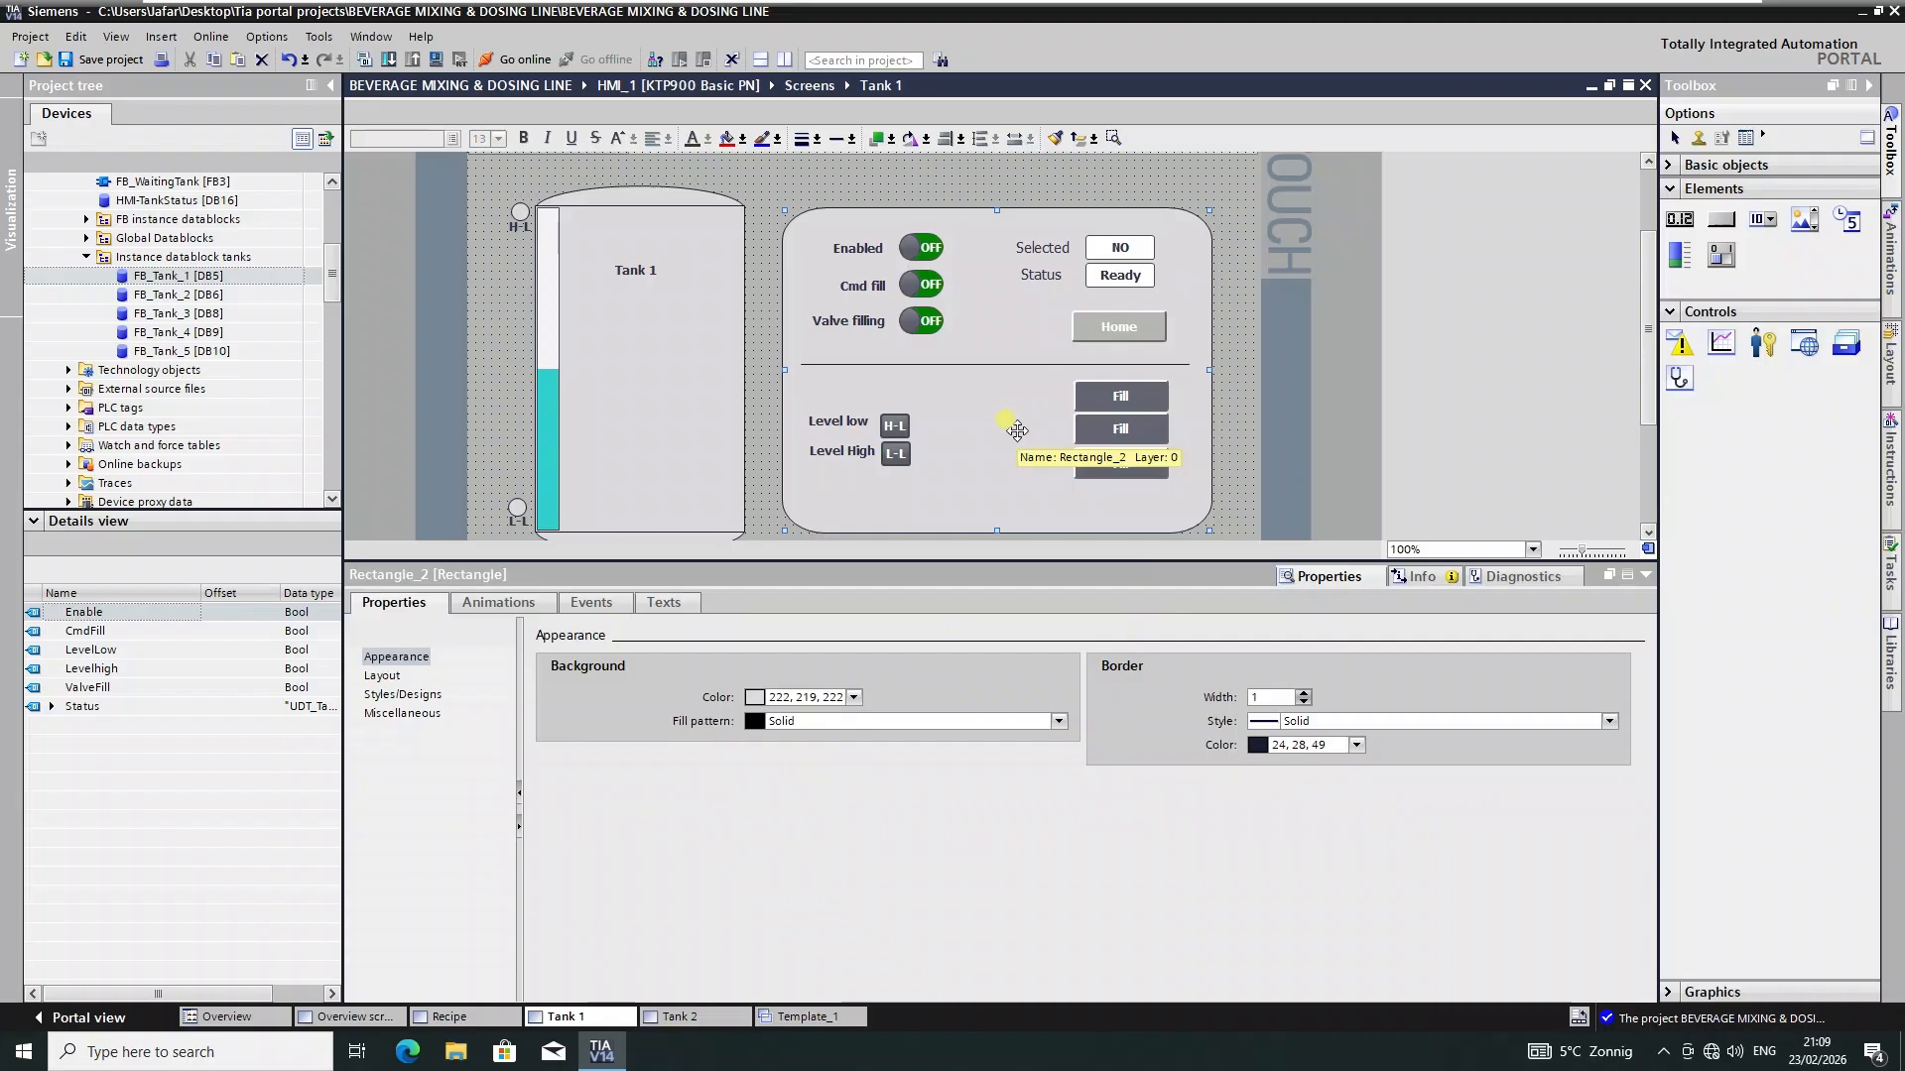
{"action": "left_click", "coordinate": [804, 698]}
{"action": "triple_click", "coordinate": [803, 697]}
{"action": "key", "text": "ctrl+c"}
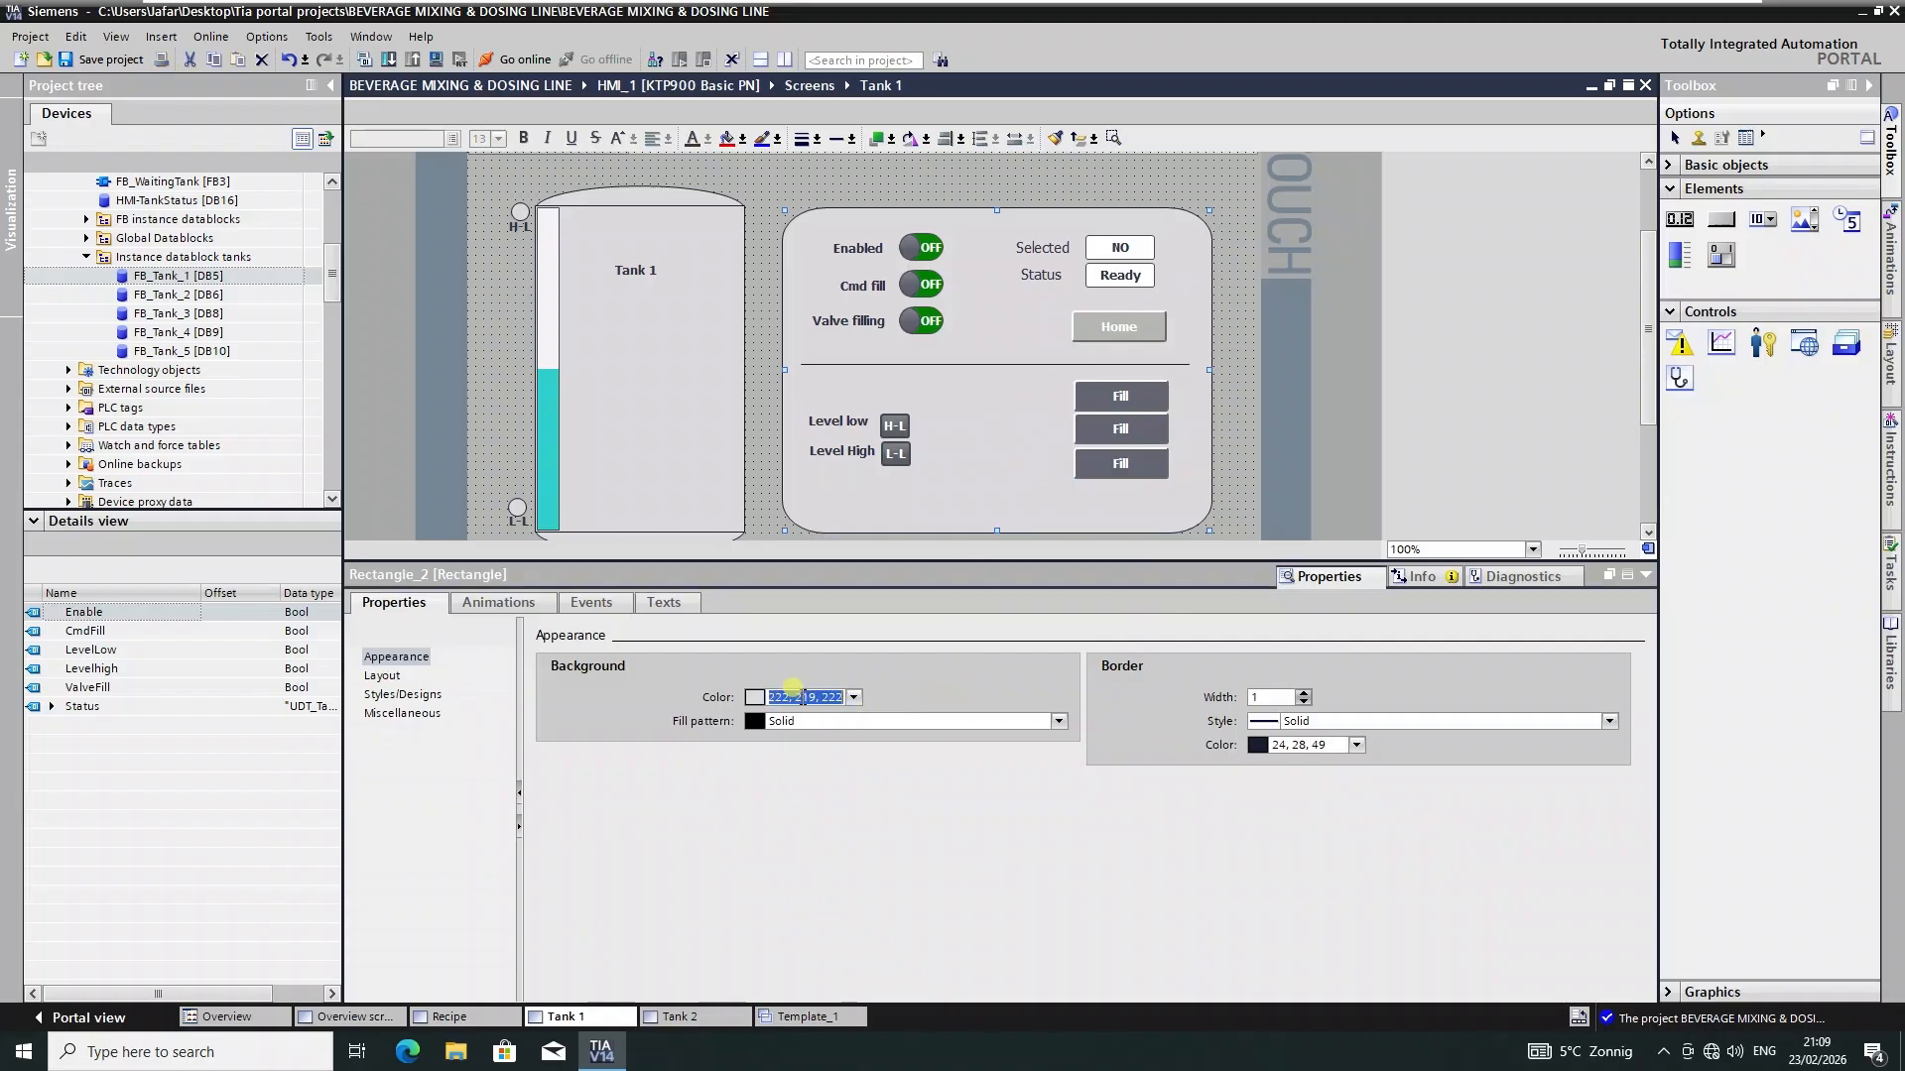
{"action": "left_click", "coordinate": [1126, 396]}
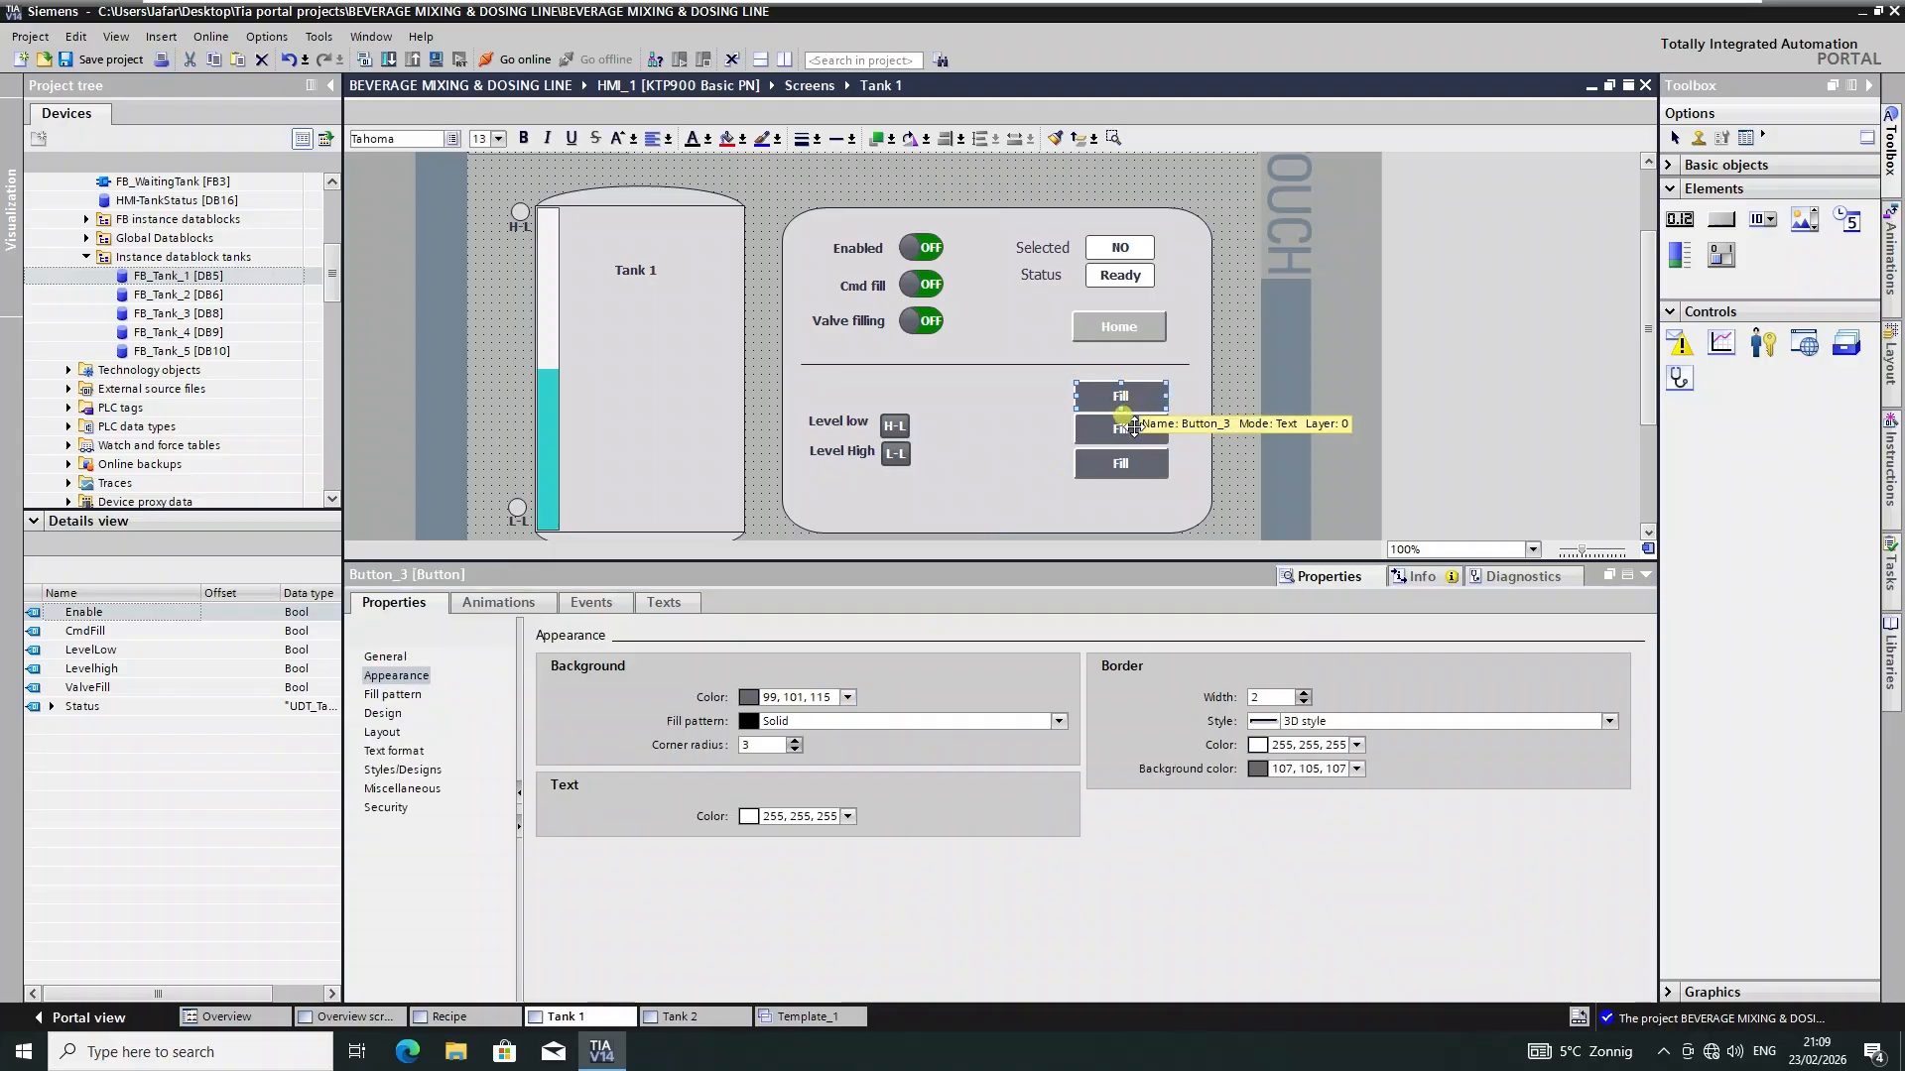
{"action": "left_click", "coordinate": [1133, 430], "text": "shift"}
{"action": "left_click", "coordinate": [1118, 470], "text": "shift"}
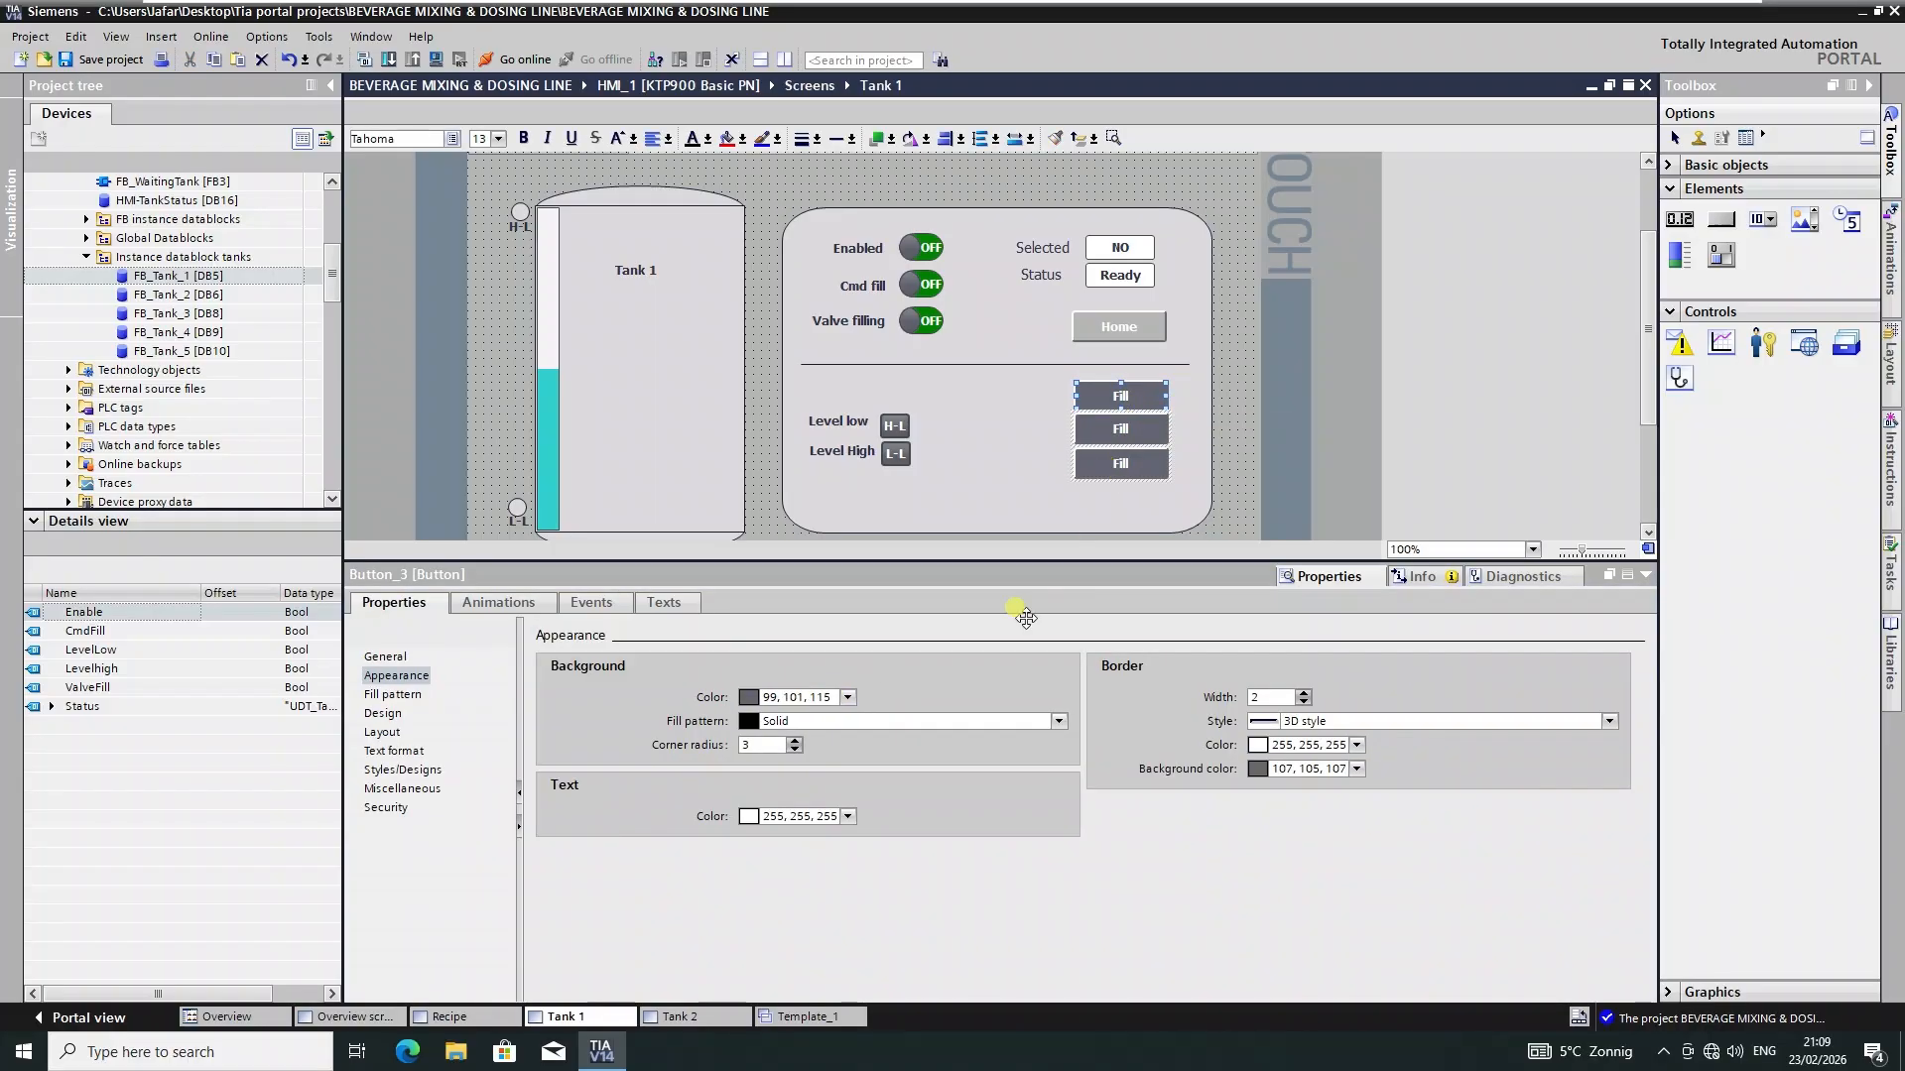
{"action": "left_click", "coordinate": [814, 698]}
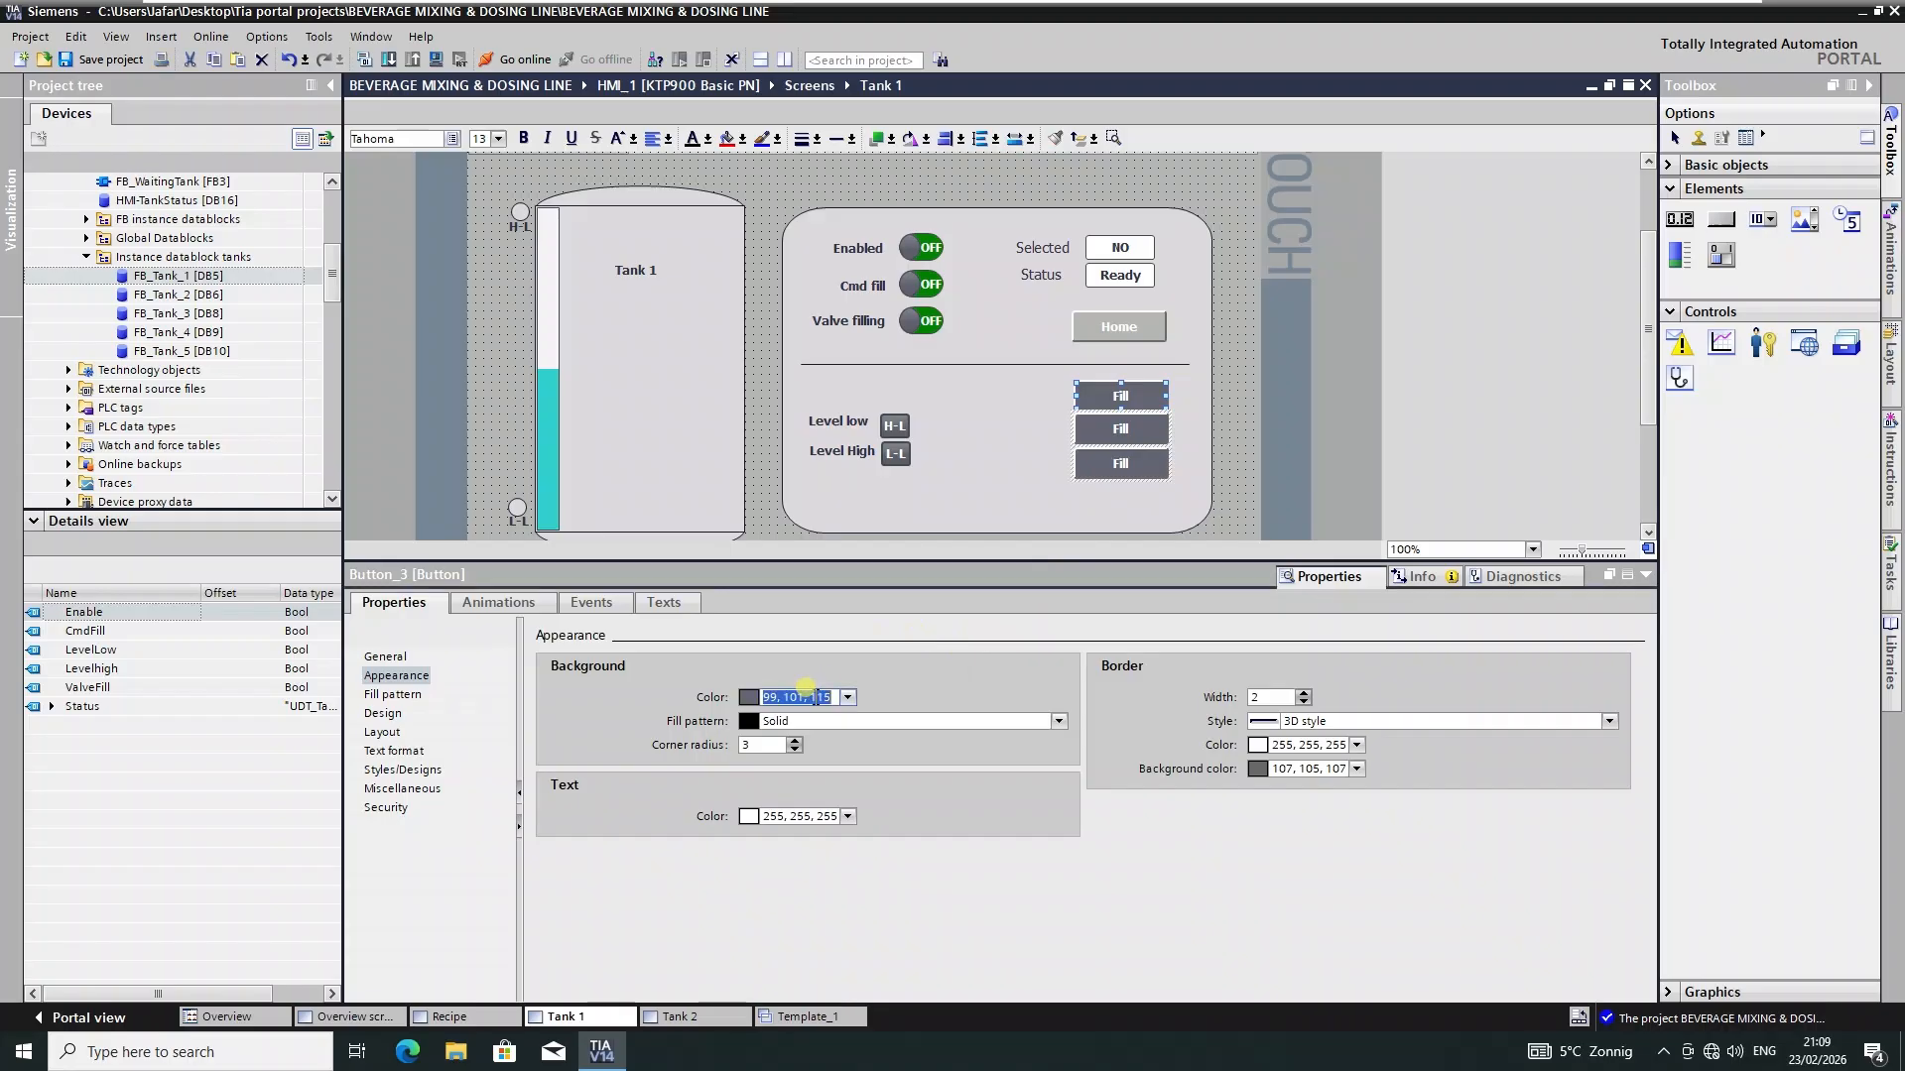
{"action": "key", "text": "ctrl+v"}
{"action": "key", "text": "Return"}
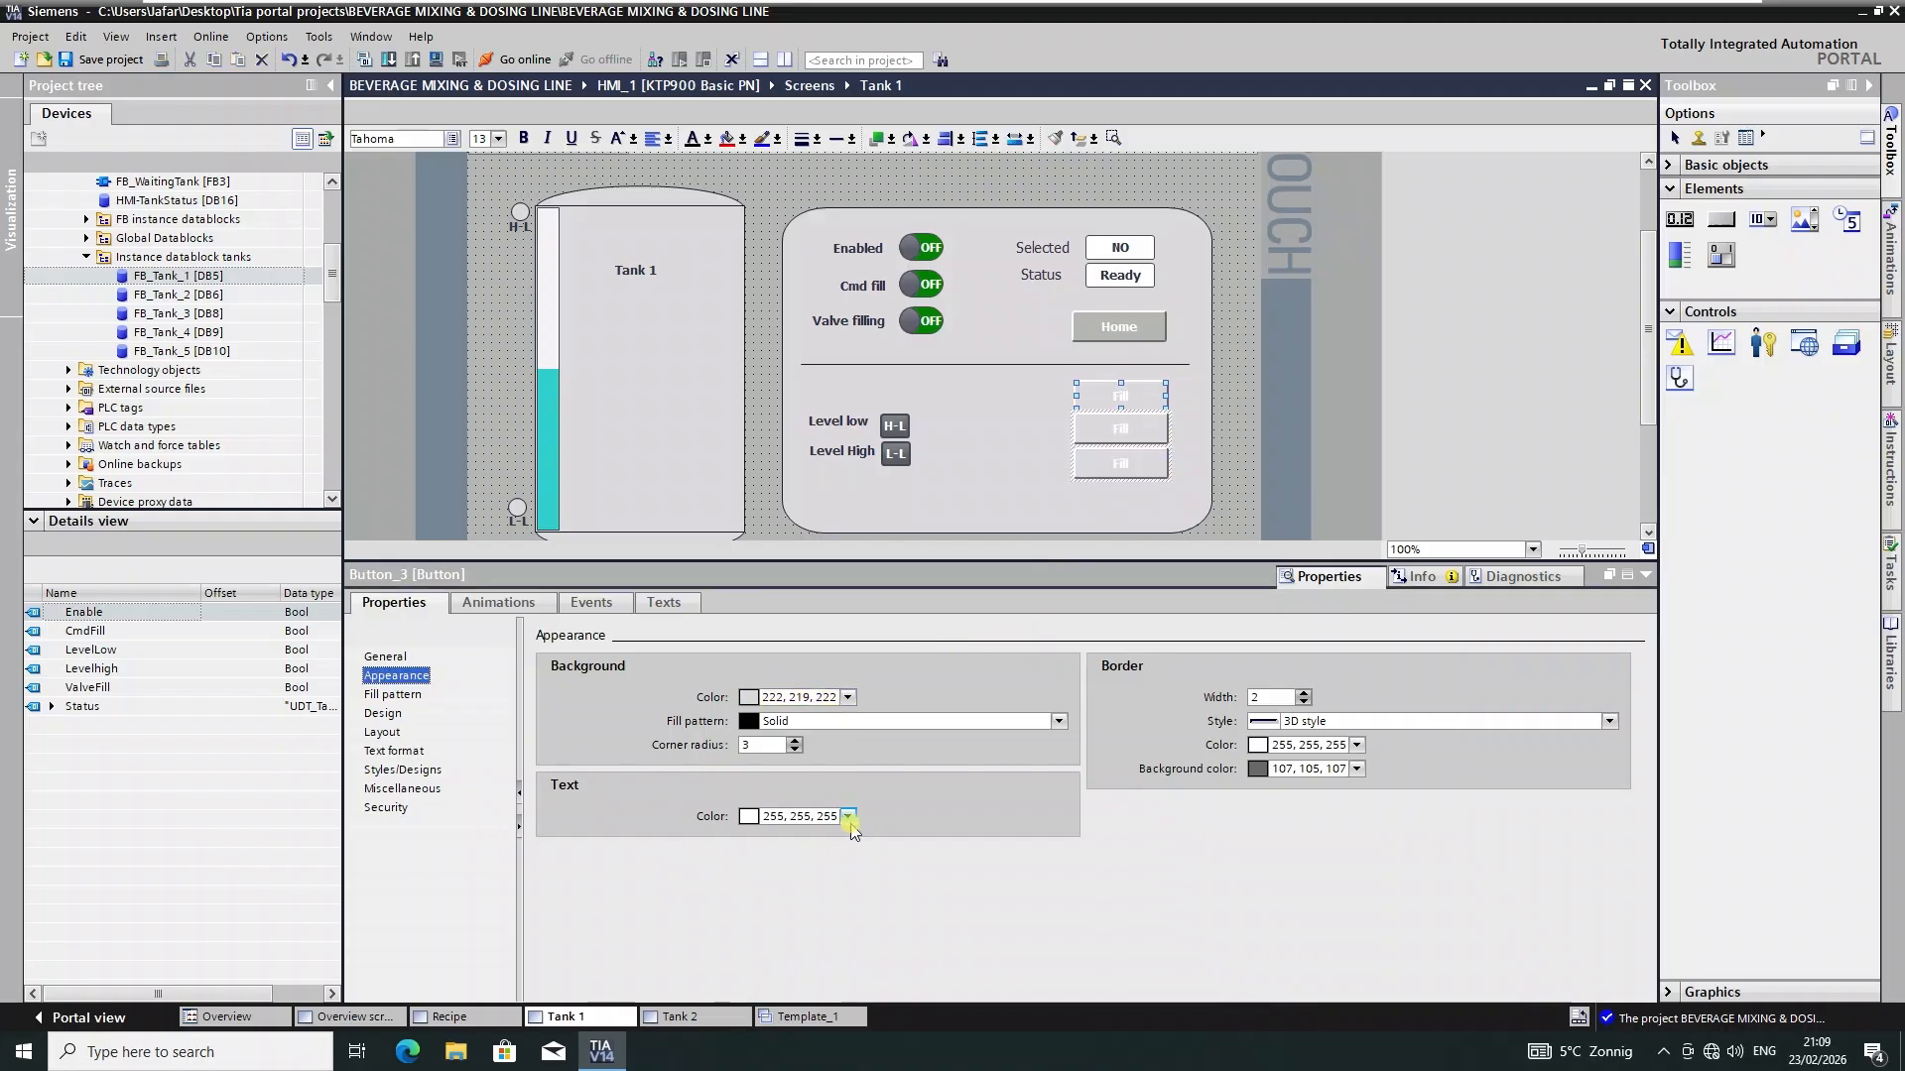
{"action": "left_click", "coordinate": [1019, 423]}
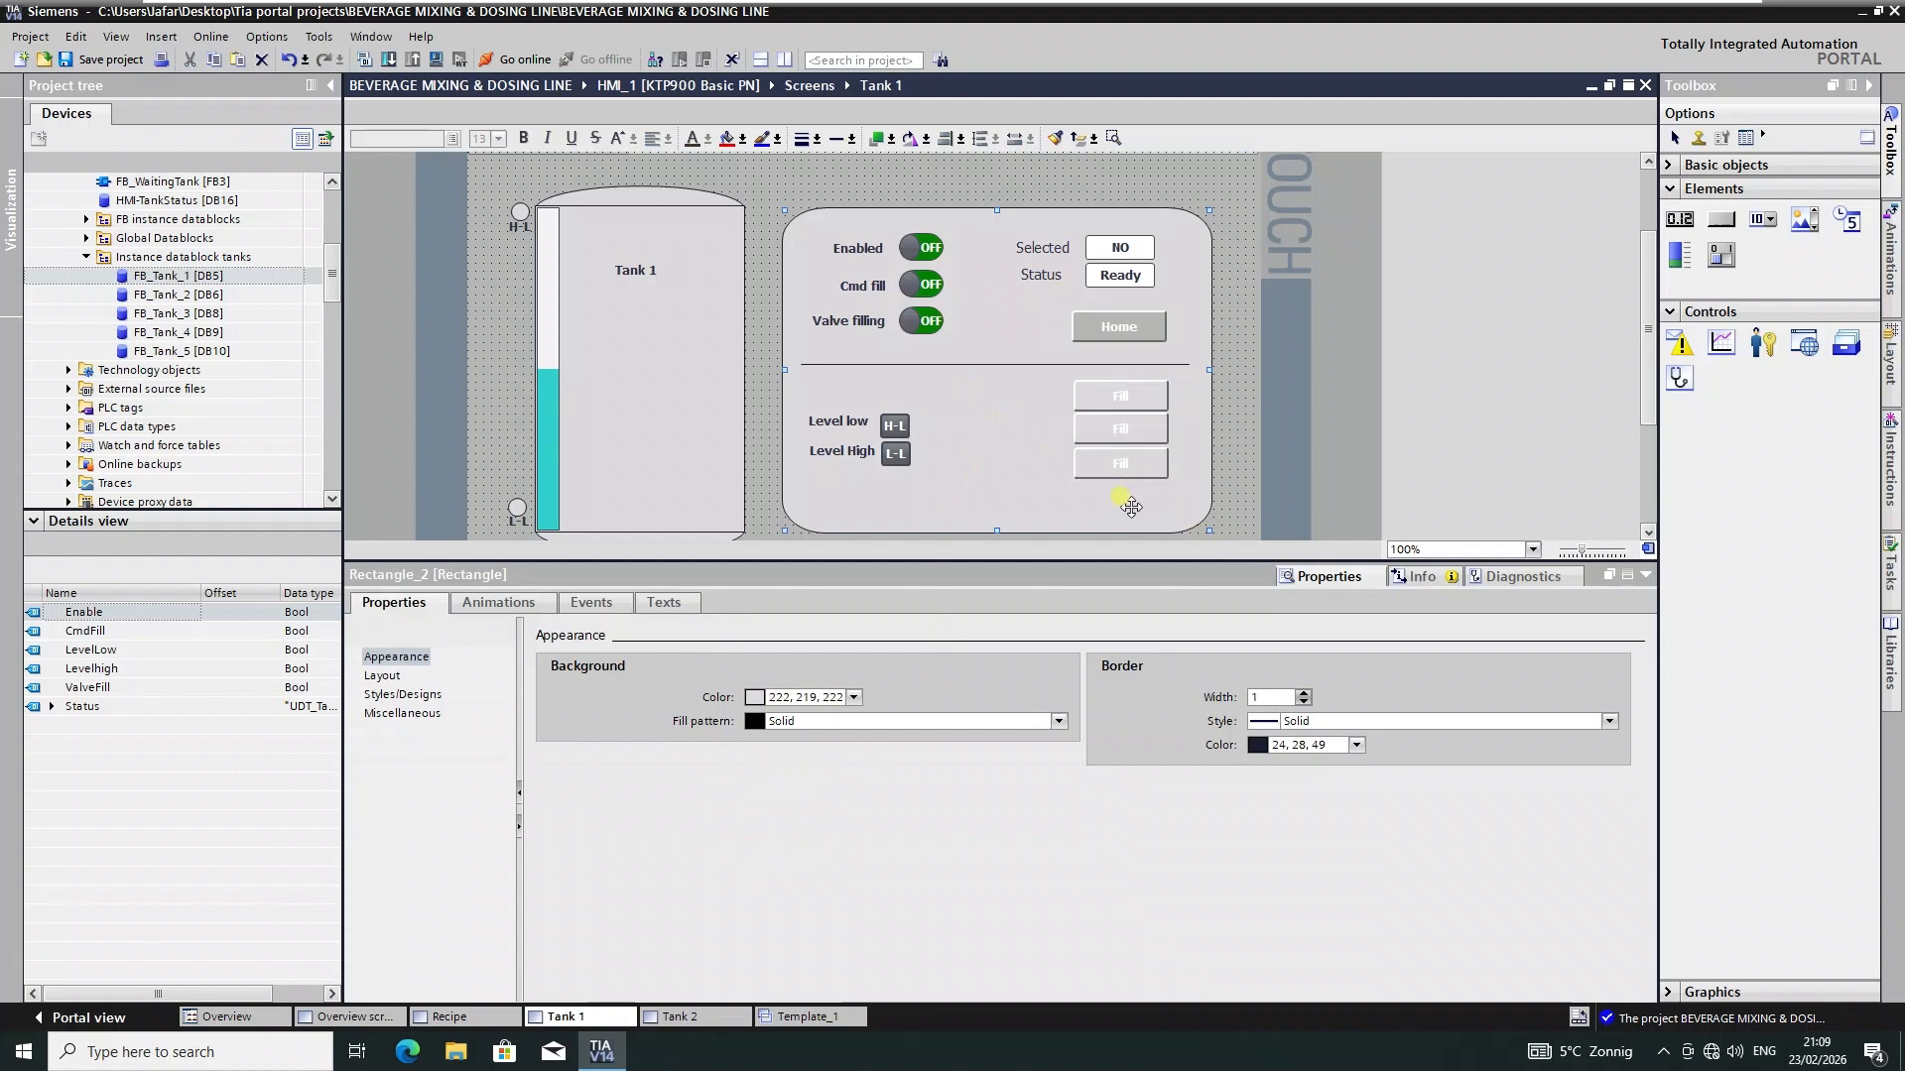
- Set the text color of each of the three Fill buttons to black
{"action": "left_click", "coordinate": [1146, 397]}
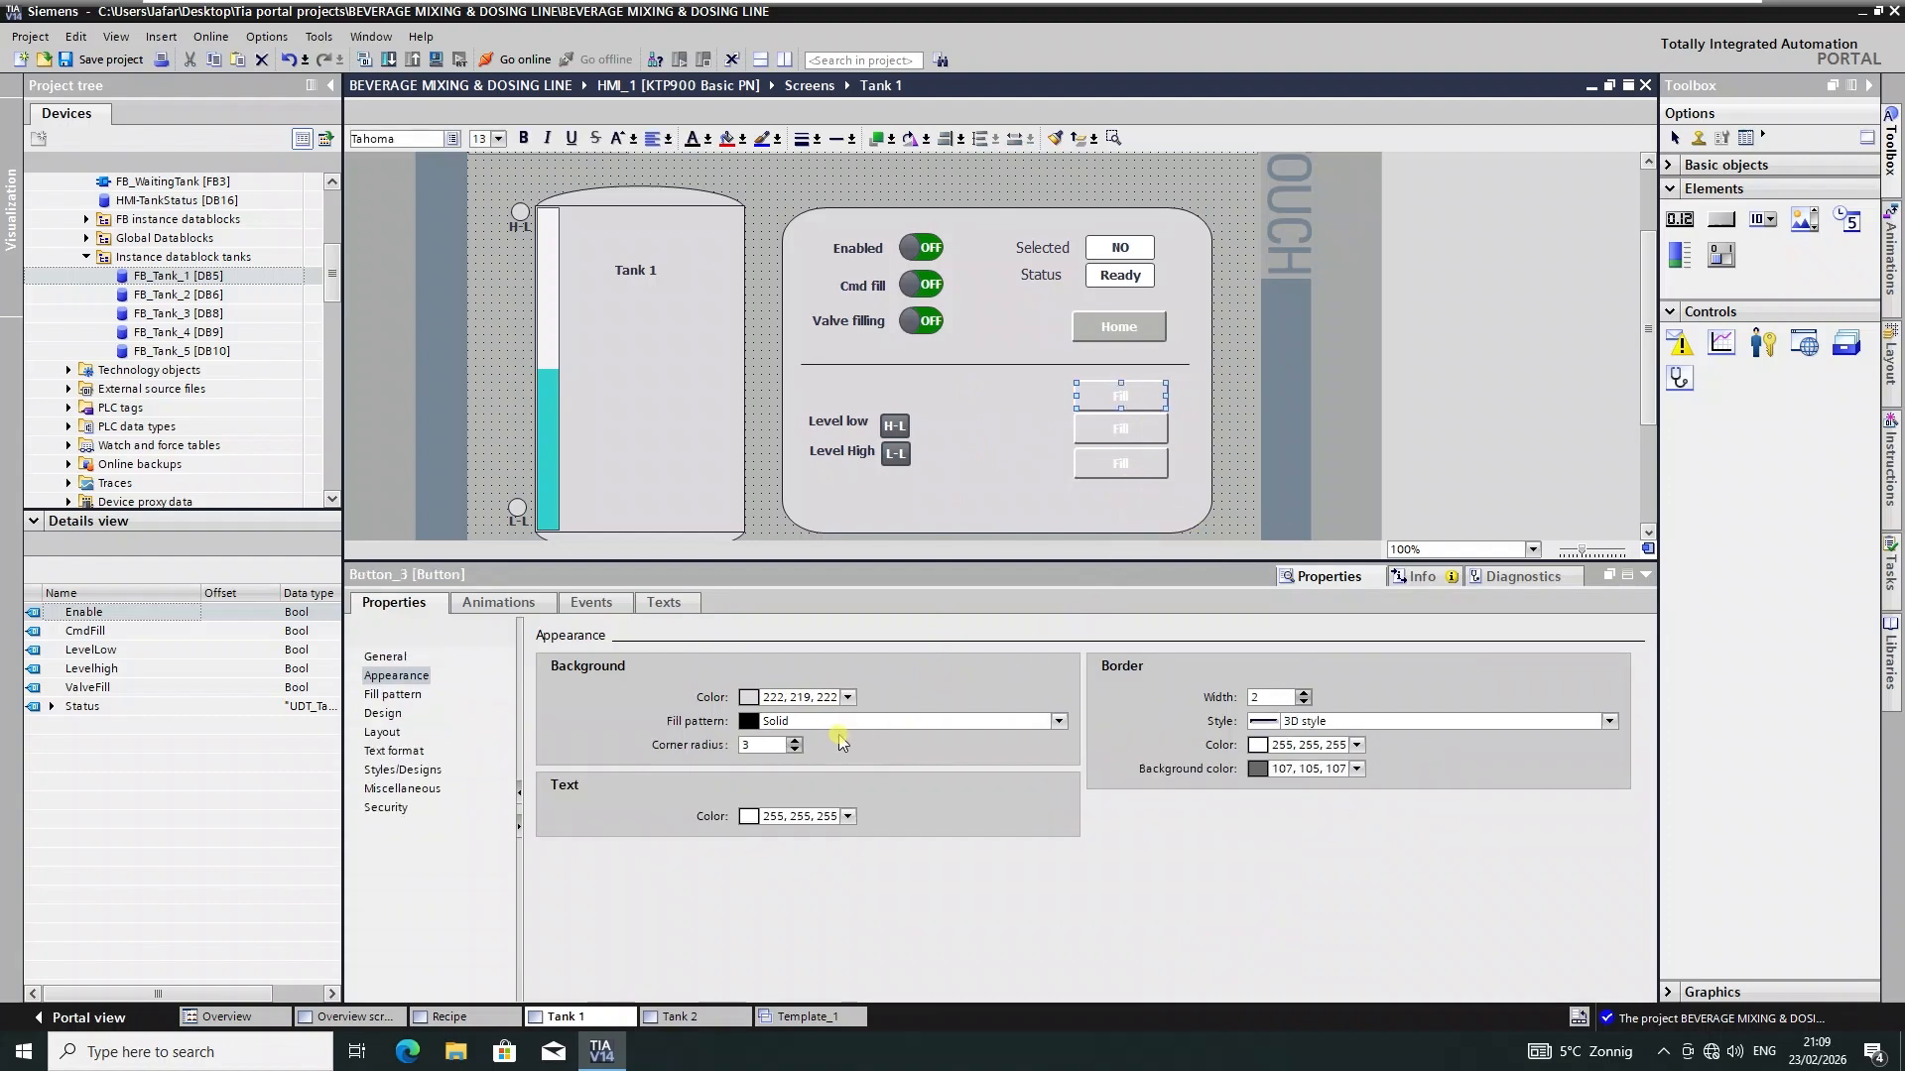
{"action": "left_click", "coordinate": [849, 816]}
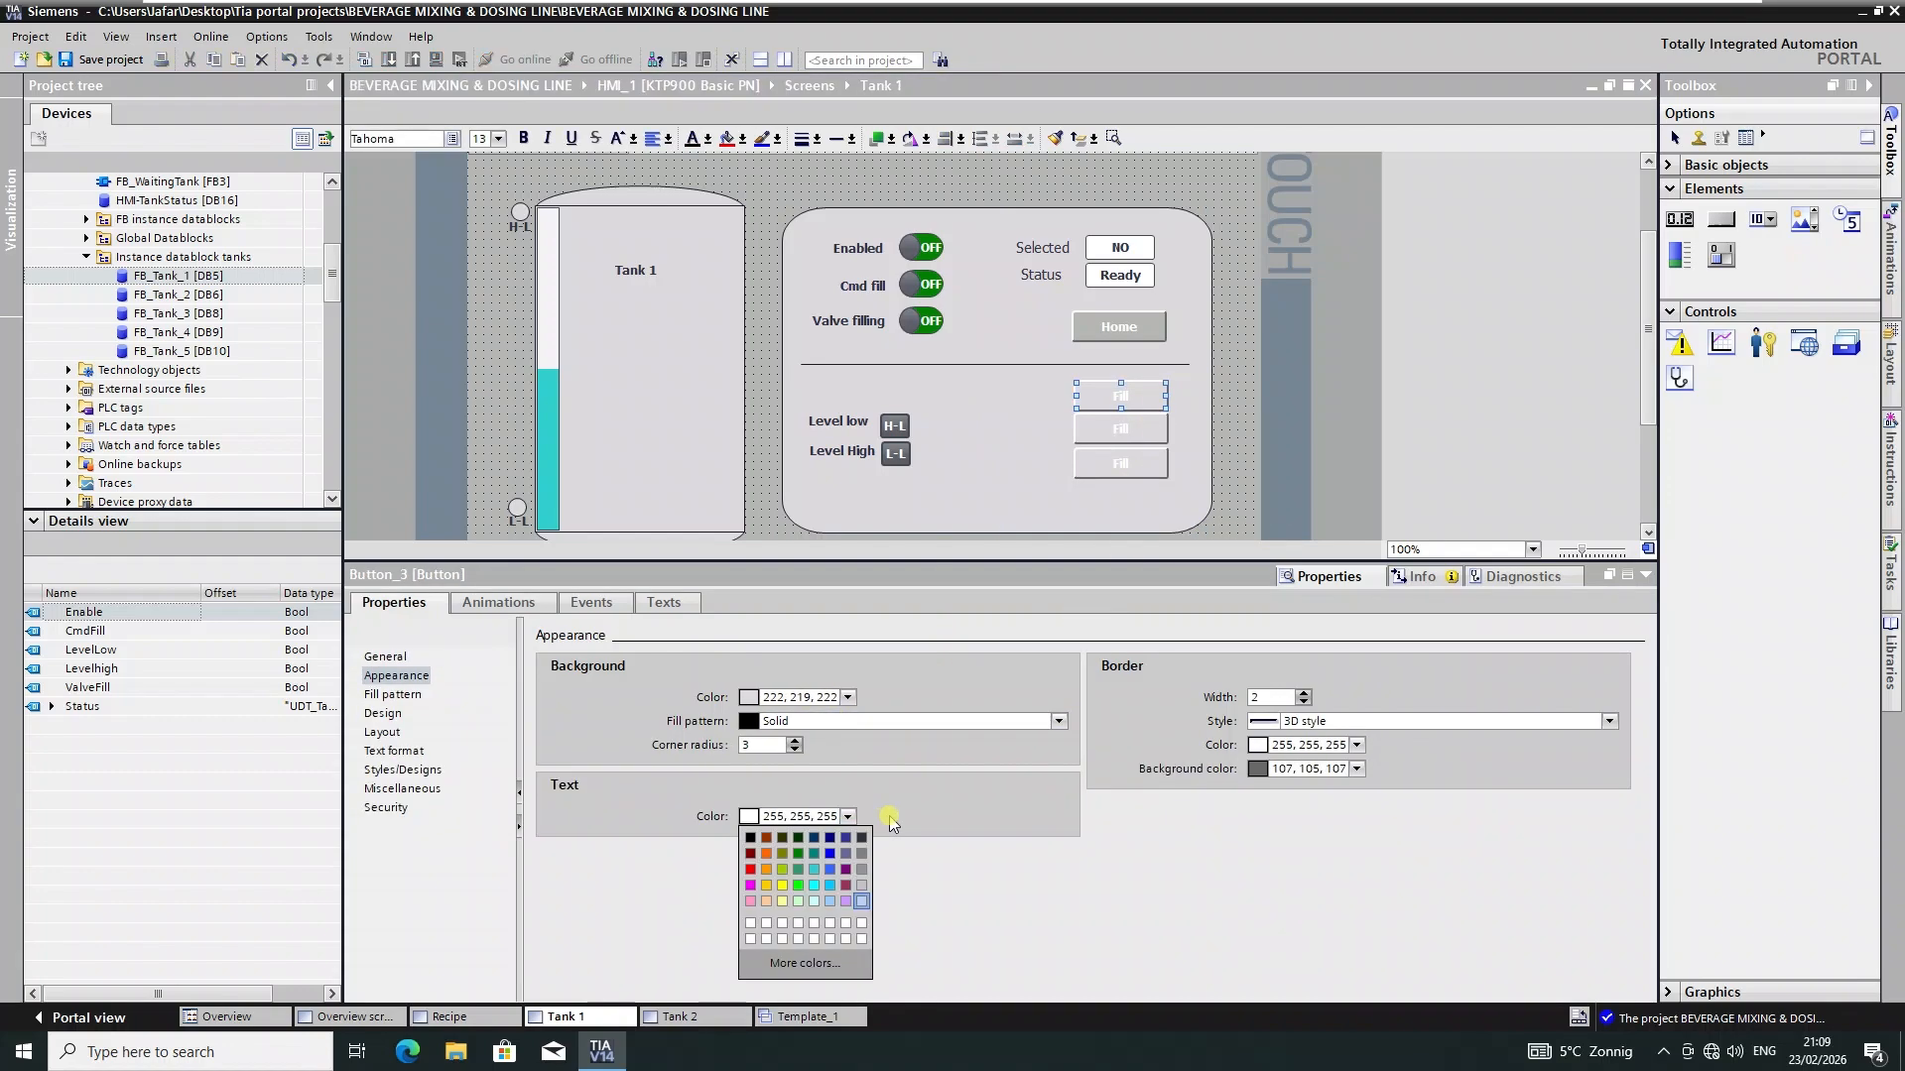
{"action": "left_click", "coordinate": [772, 835]}
{"action": "left_click", "coordinate": [1136, 429]}
{"action": "left_click", "coordinate": [849, 822]}
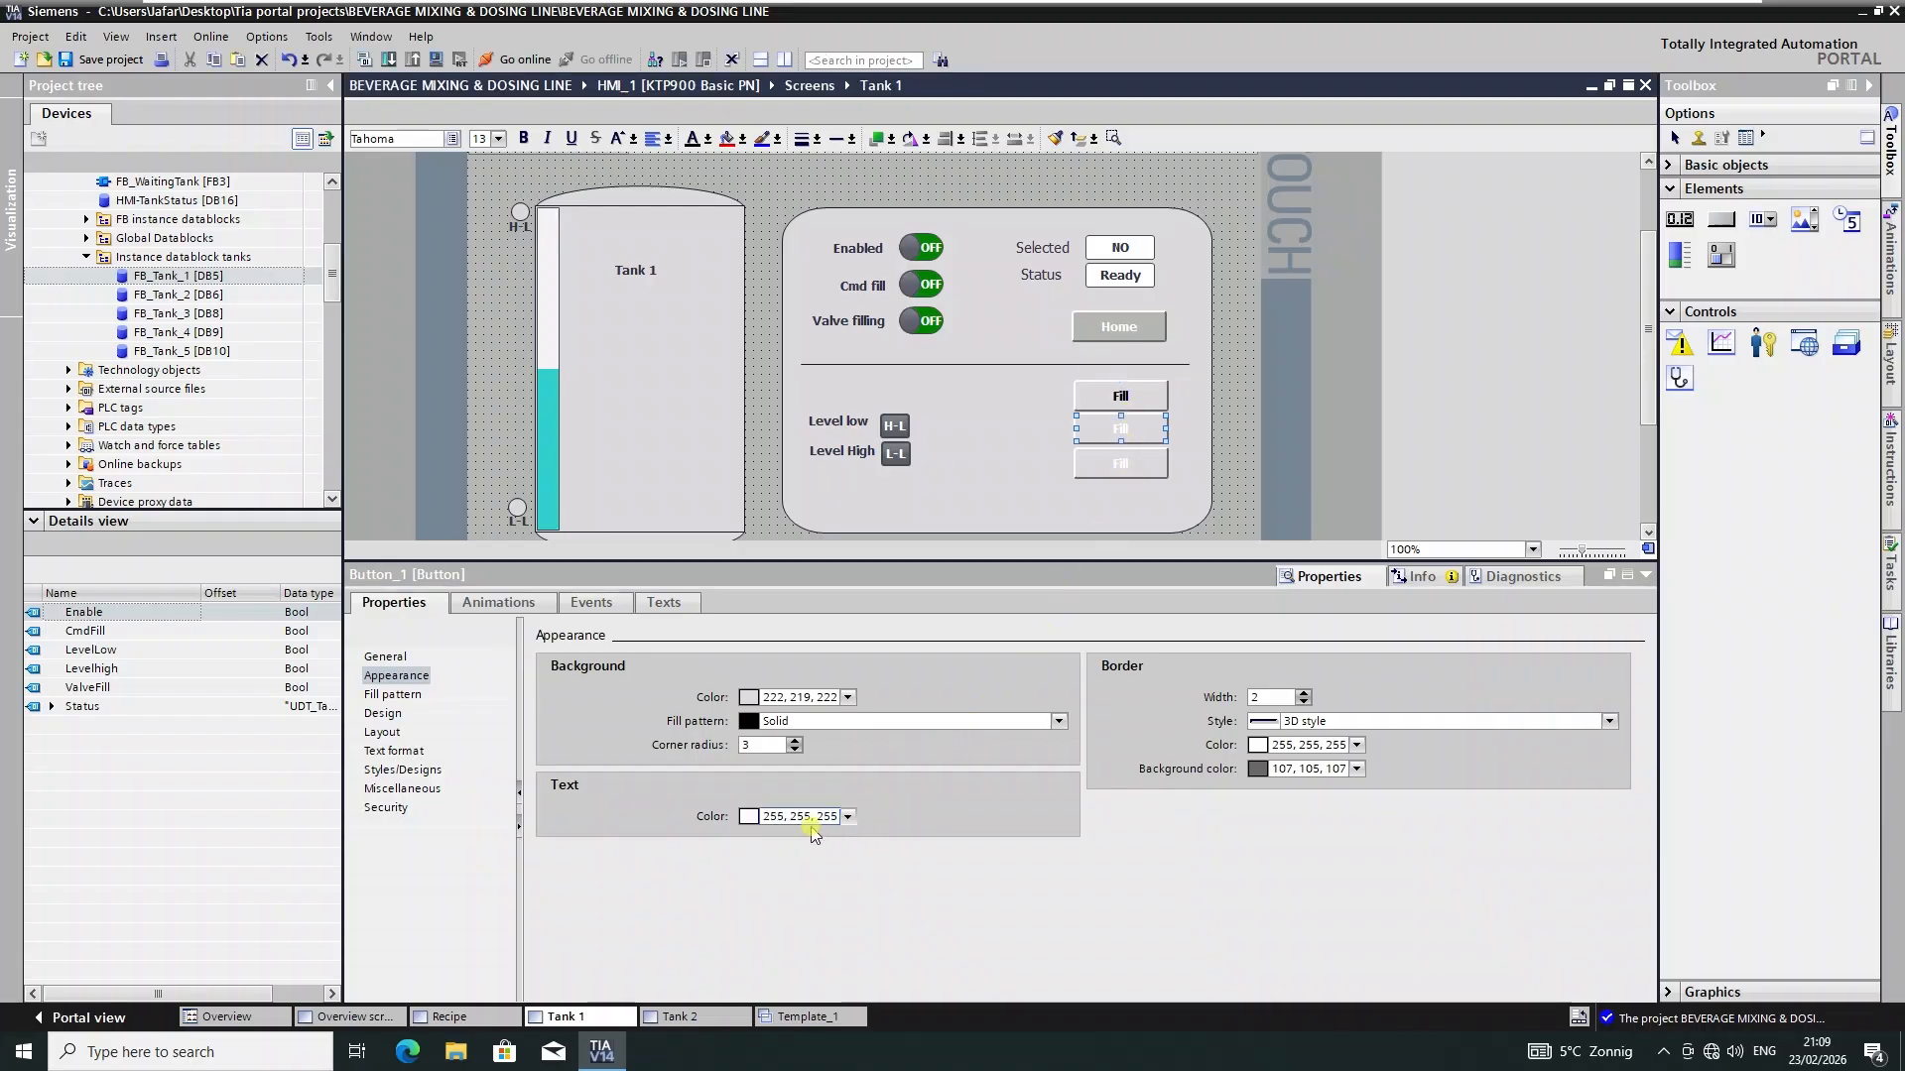
{"action": "left_click", "coordinate": [749, 840]}
{"action": "left_click", "coordinate": [1121, 462]}
{"action": "left_click", "coordinate": [849, 818]}
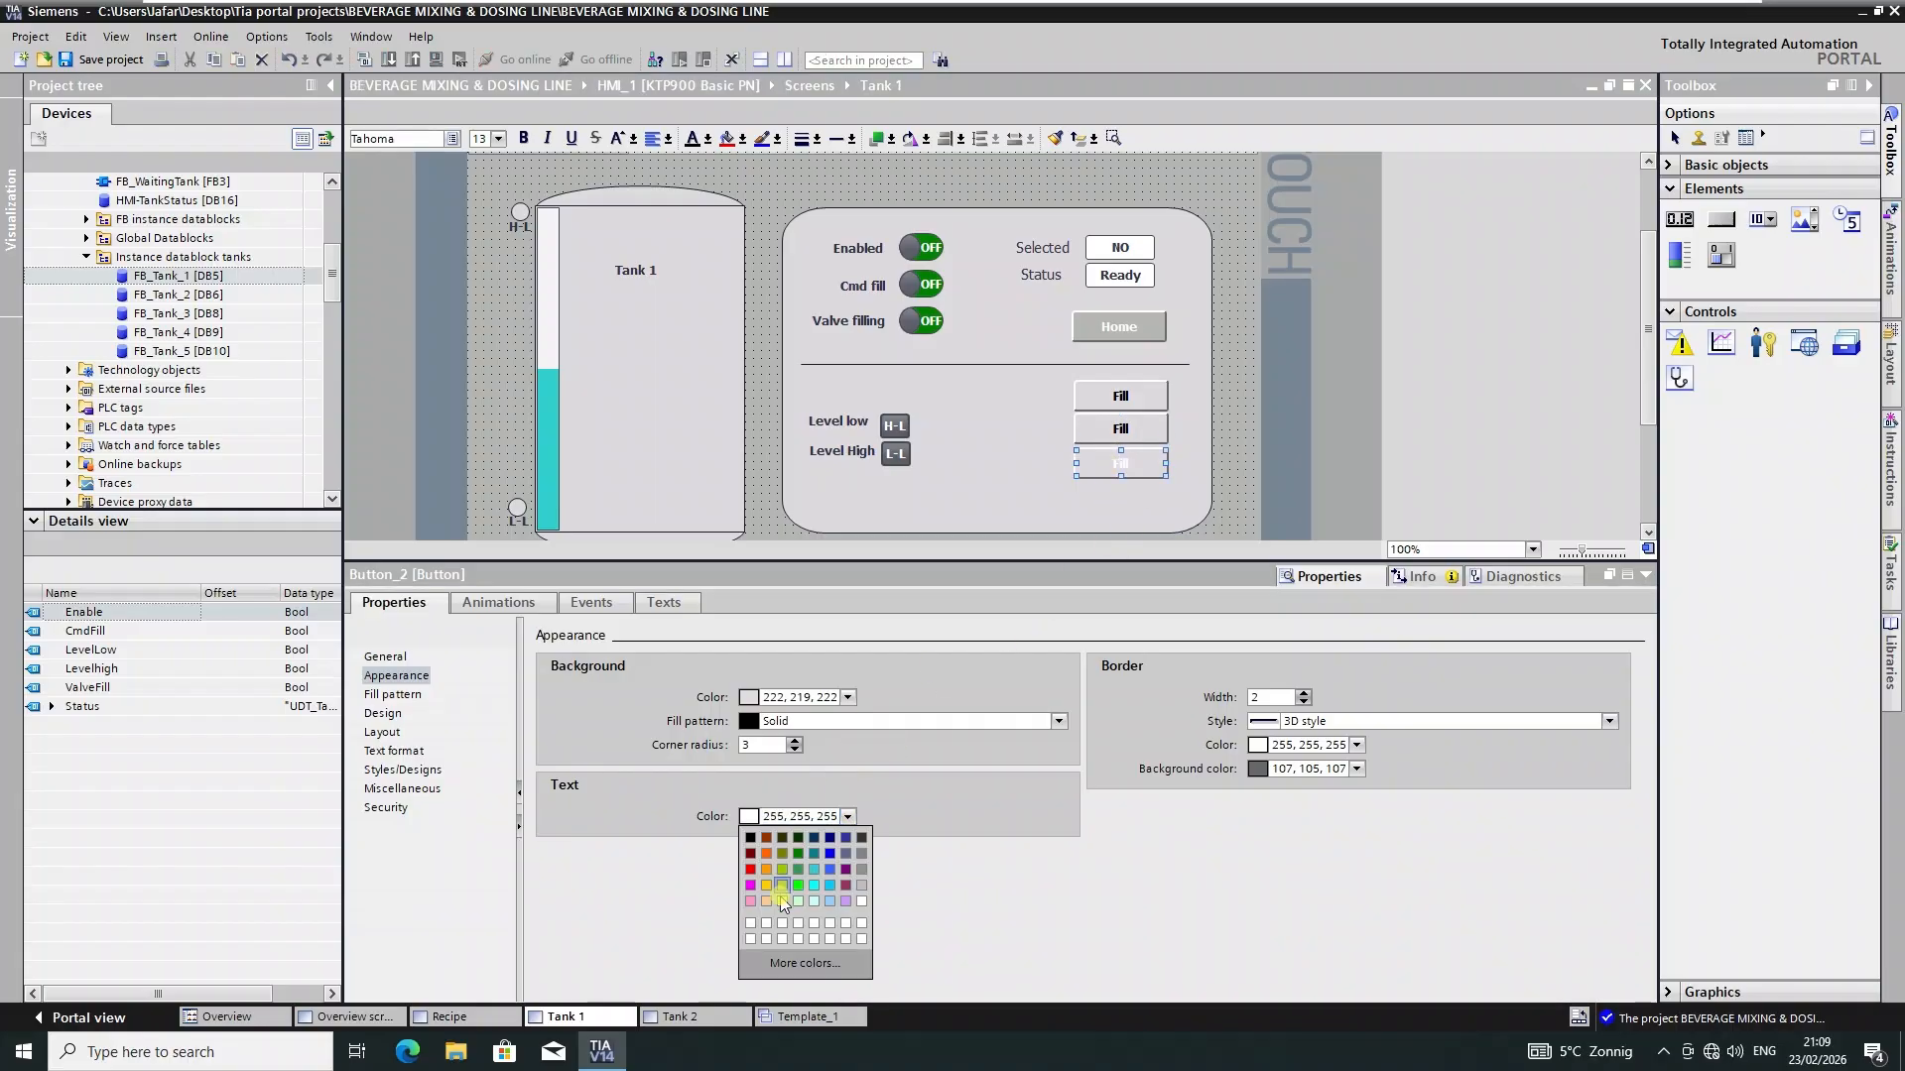
{"action": "left_click", "coordinate": [752, 841]}
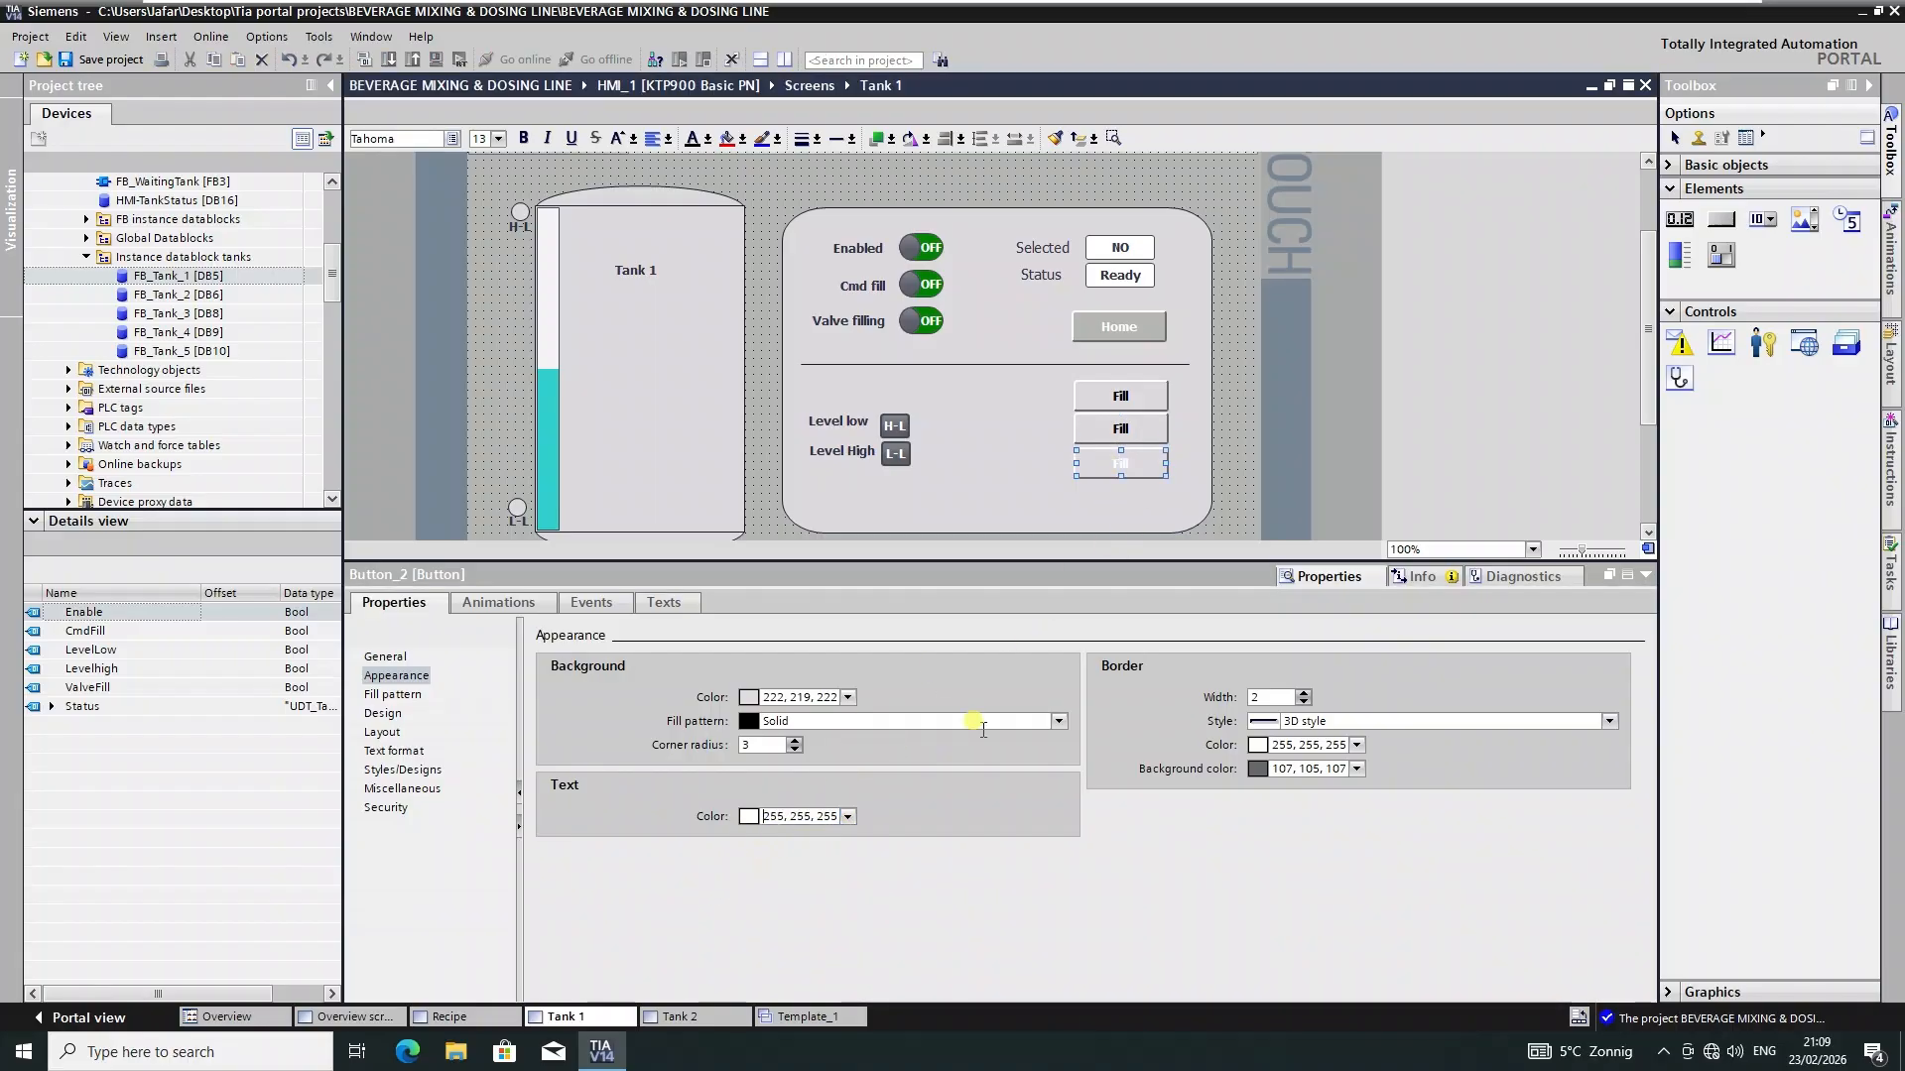
{"action": "left_click", "coordinate": [1031, 486]}
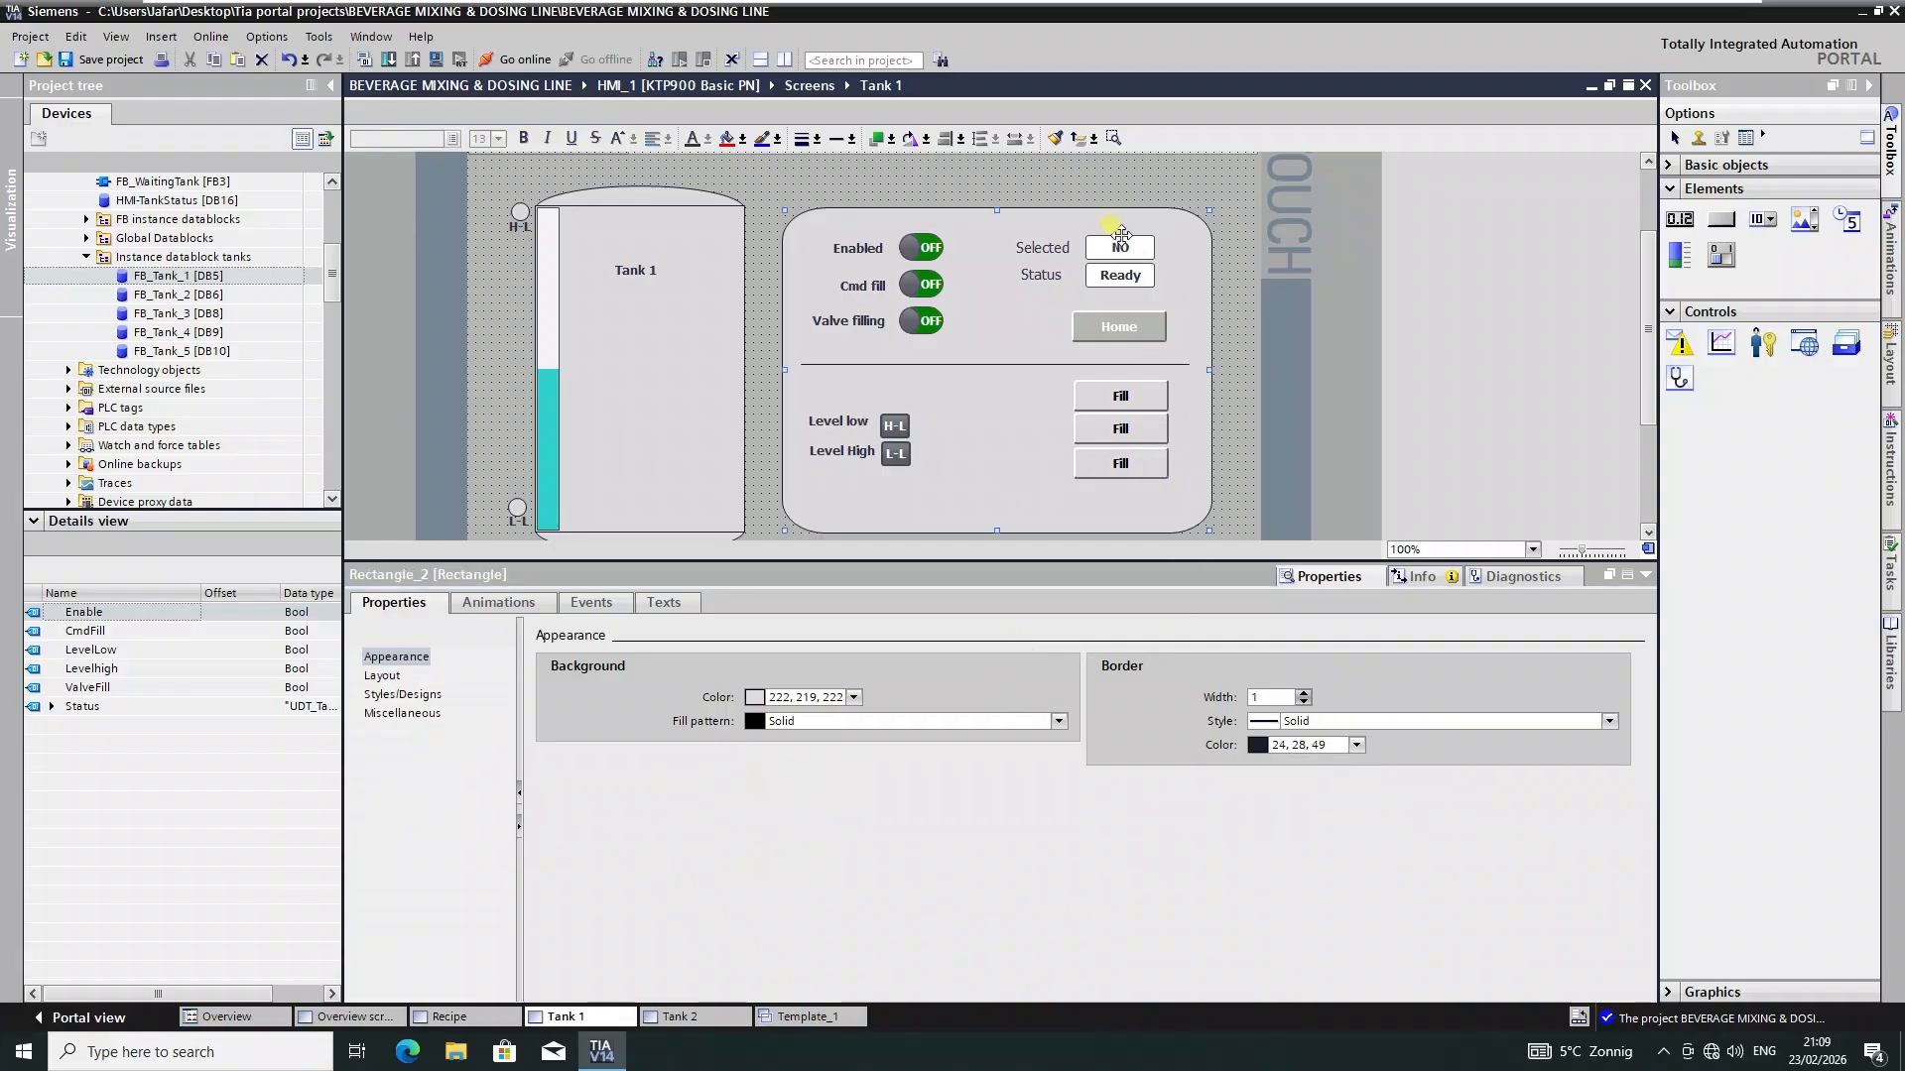
- Set the text color of the Status and Selected value fields to black
{"action": "left_click", "coordinate": [1126, 278]}
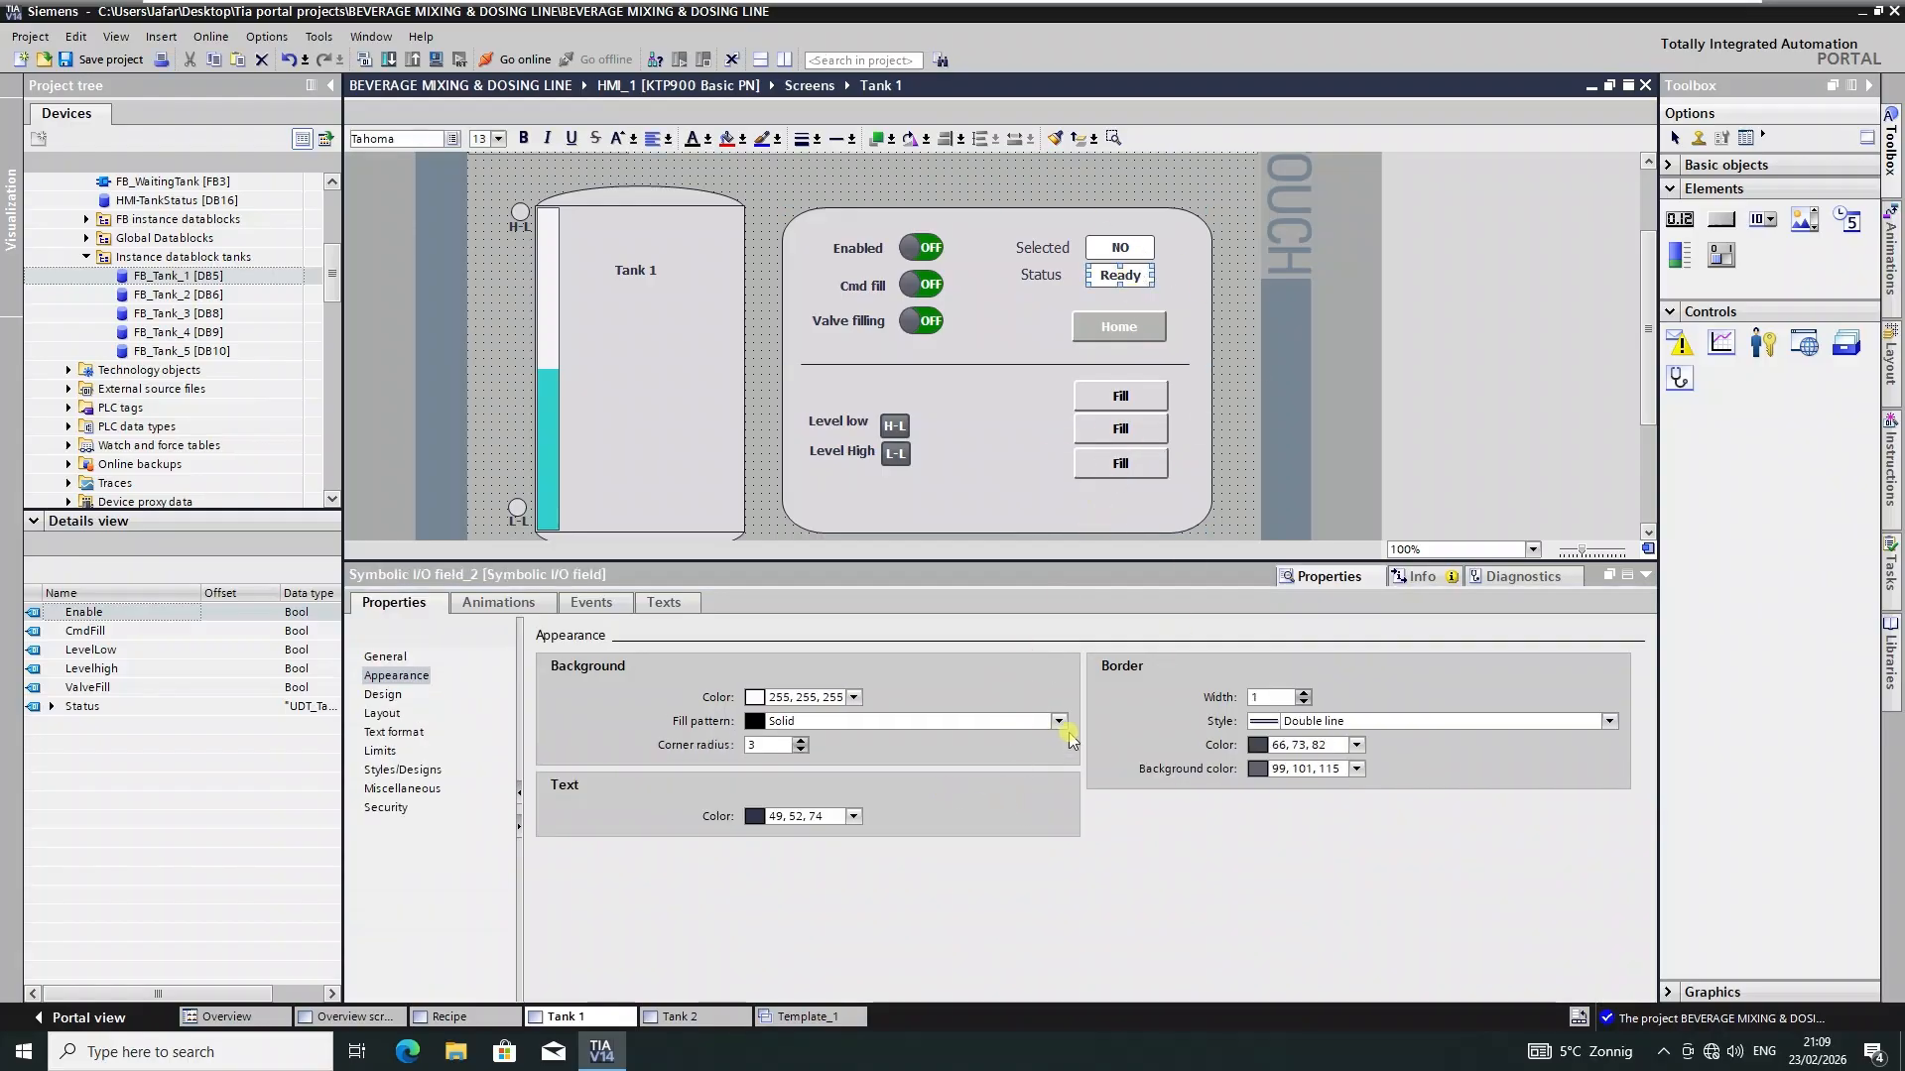
{"action": "left_click", "coordinate": [853, 817]}
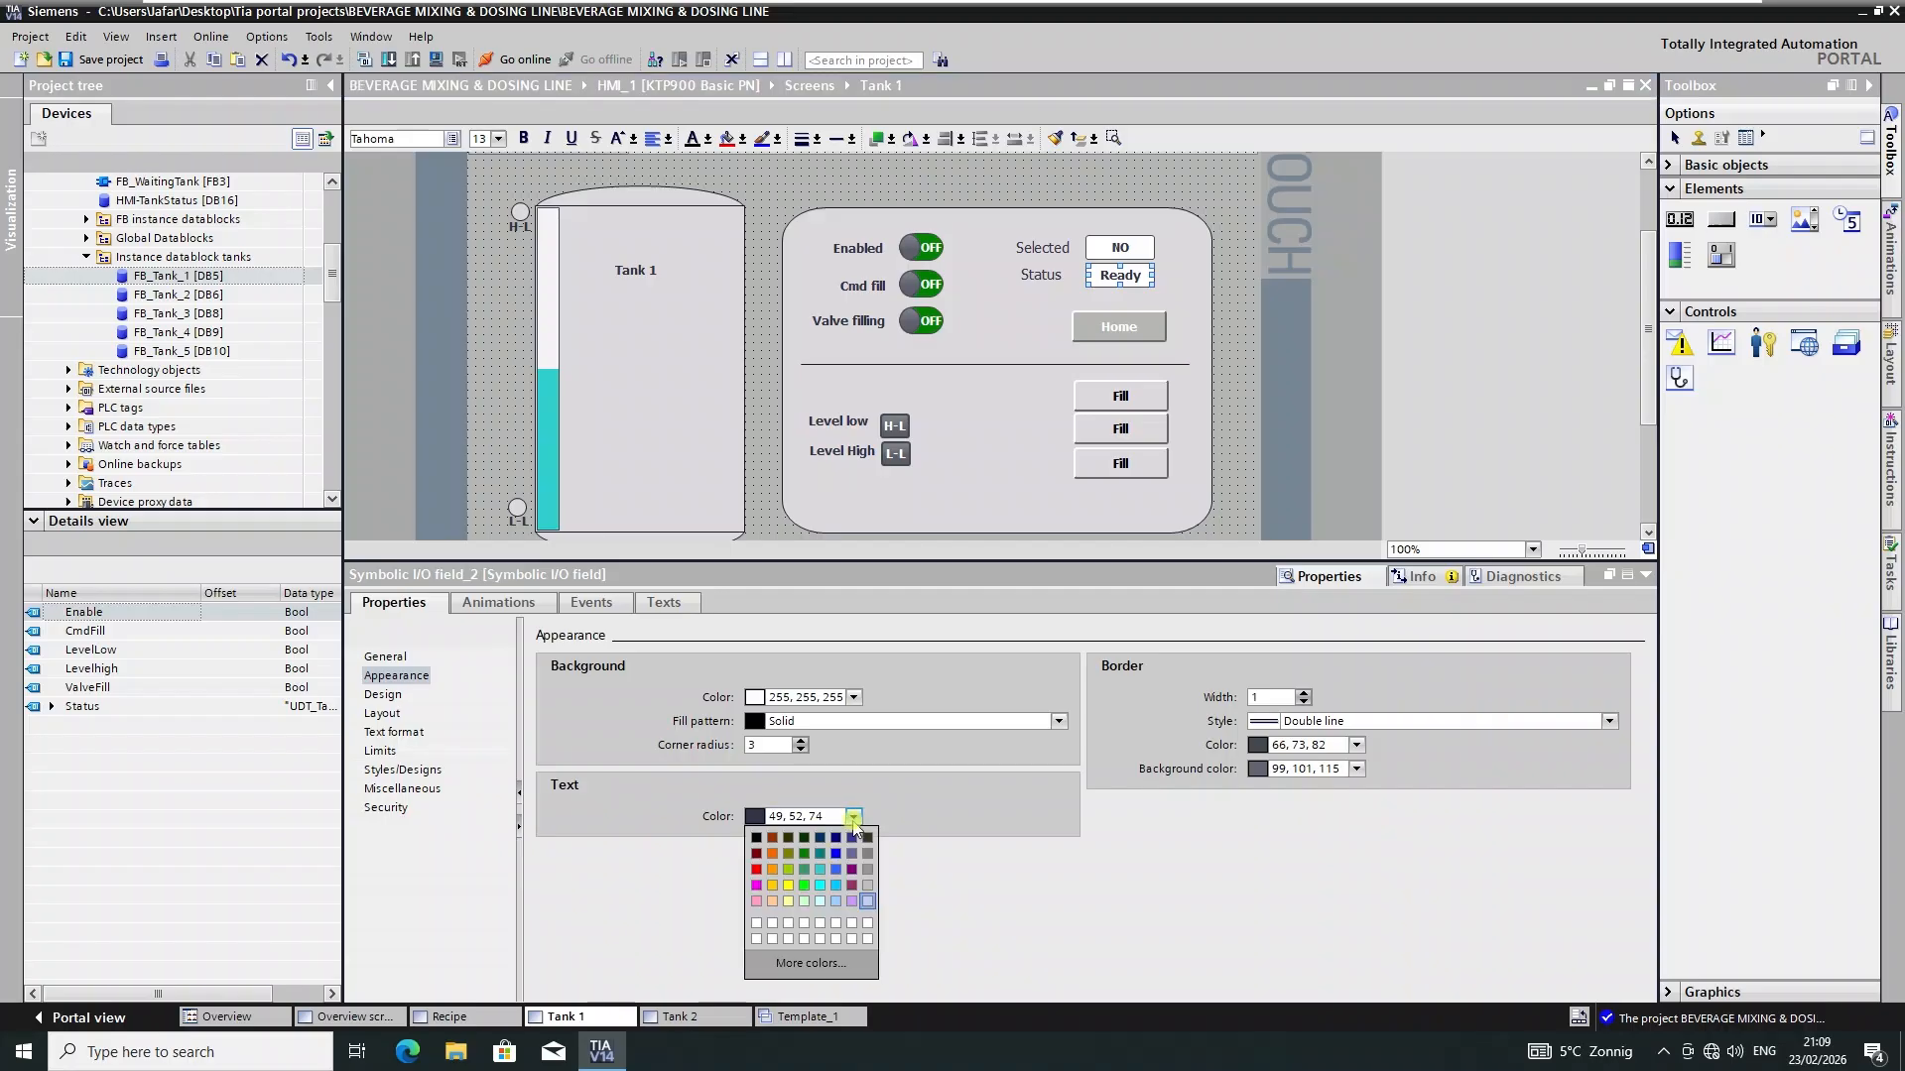
{"action": "left_click", "coordinate": [1119, 248]}
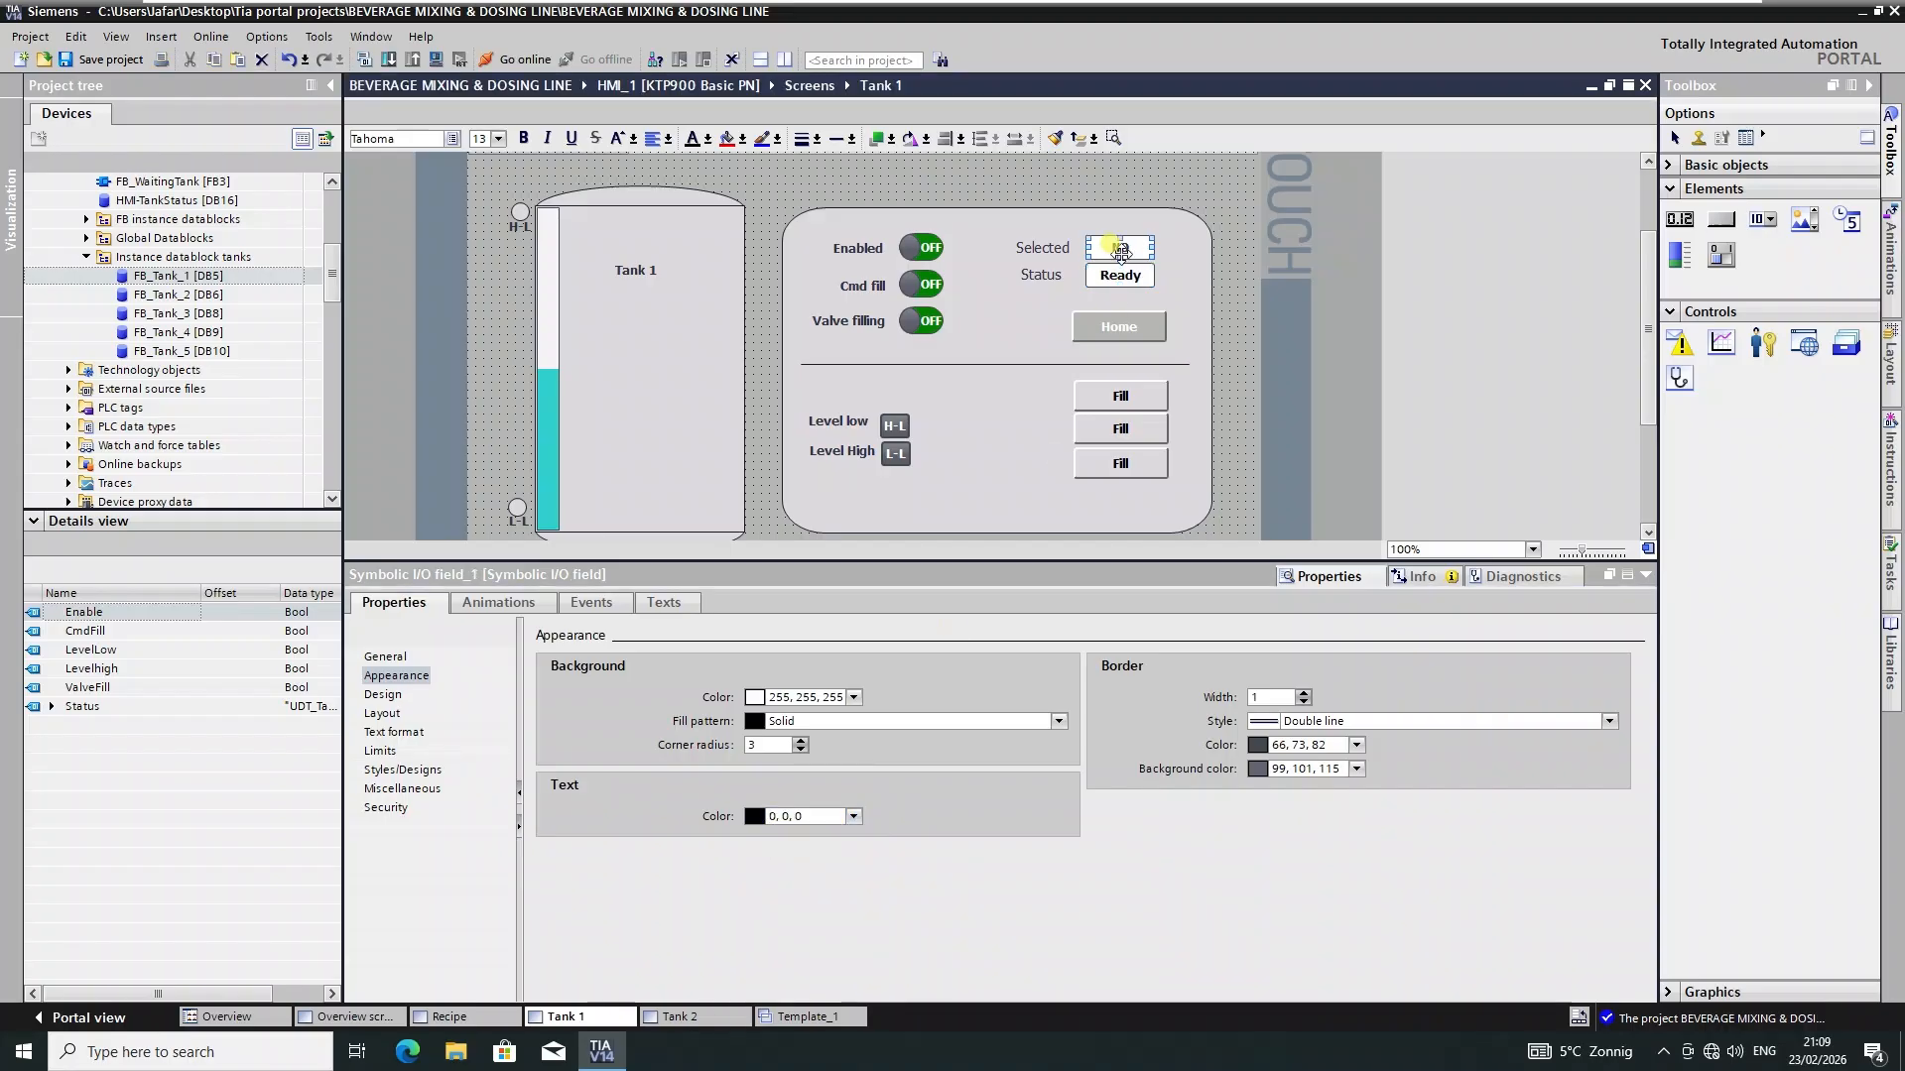
{"action": "left_click", "coordinate": [853, 816]}
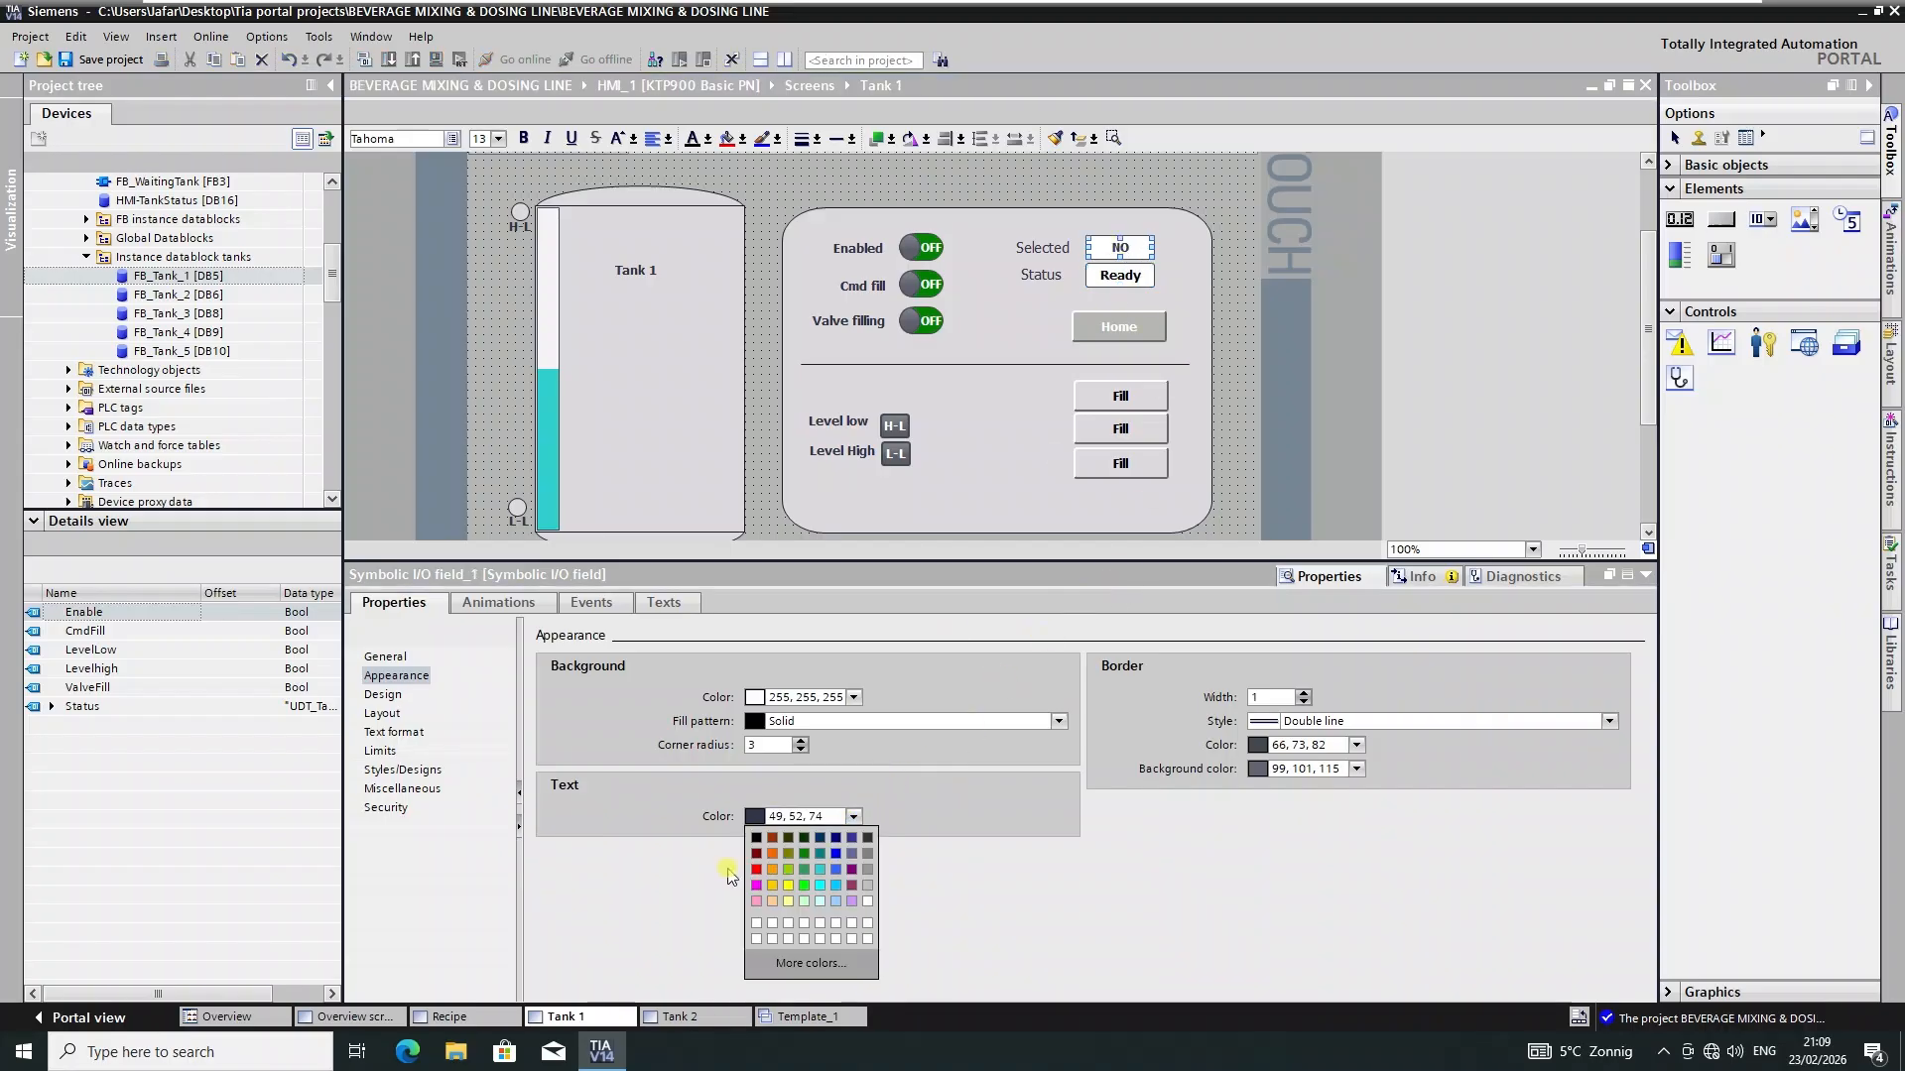
{"action": "left_click", "coordinate": [756, 848]}
- Set the text color of the Valve filling, Cmd fill and Enabled labels to black
{"action": "left_click", "coordinate": [849, 320]}
{"action": "left_click", "coordinate": [841, 816]}
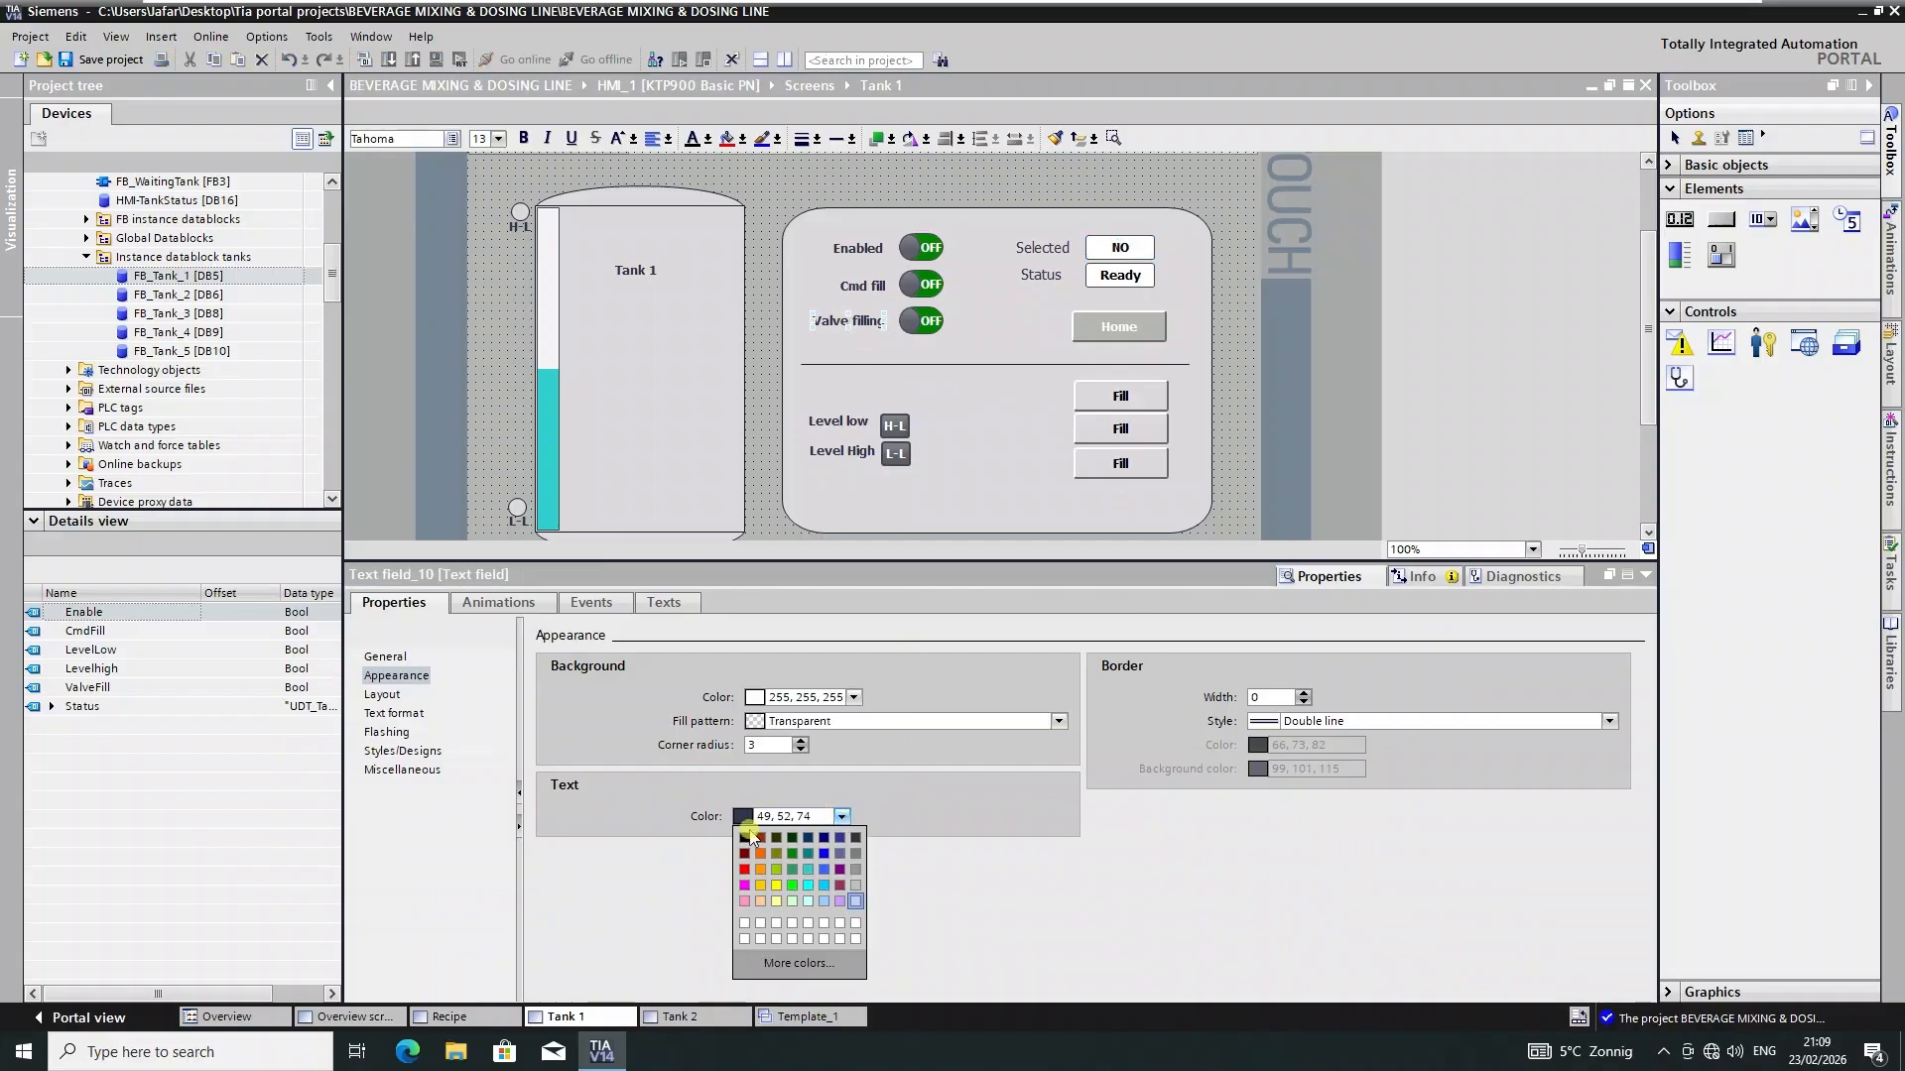
{"action": "left_click", "coordinate": [745, 838]}
{"action": "left_click", "coordinate": [861, 286]}
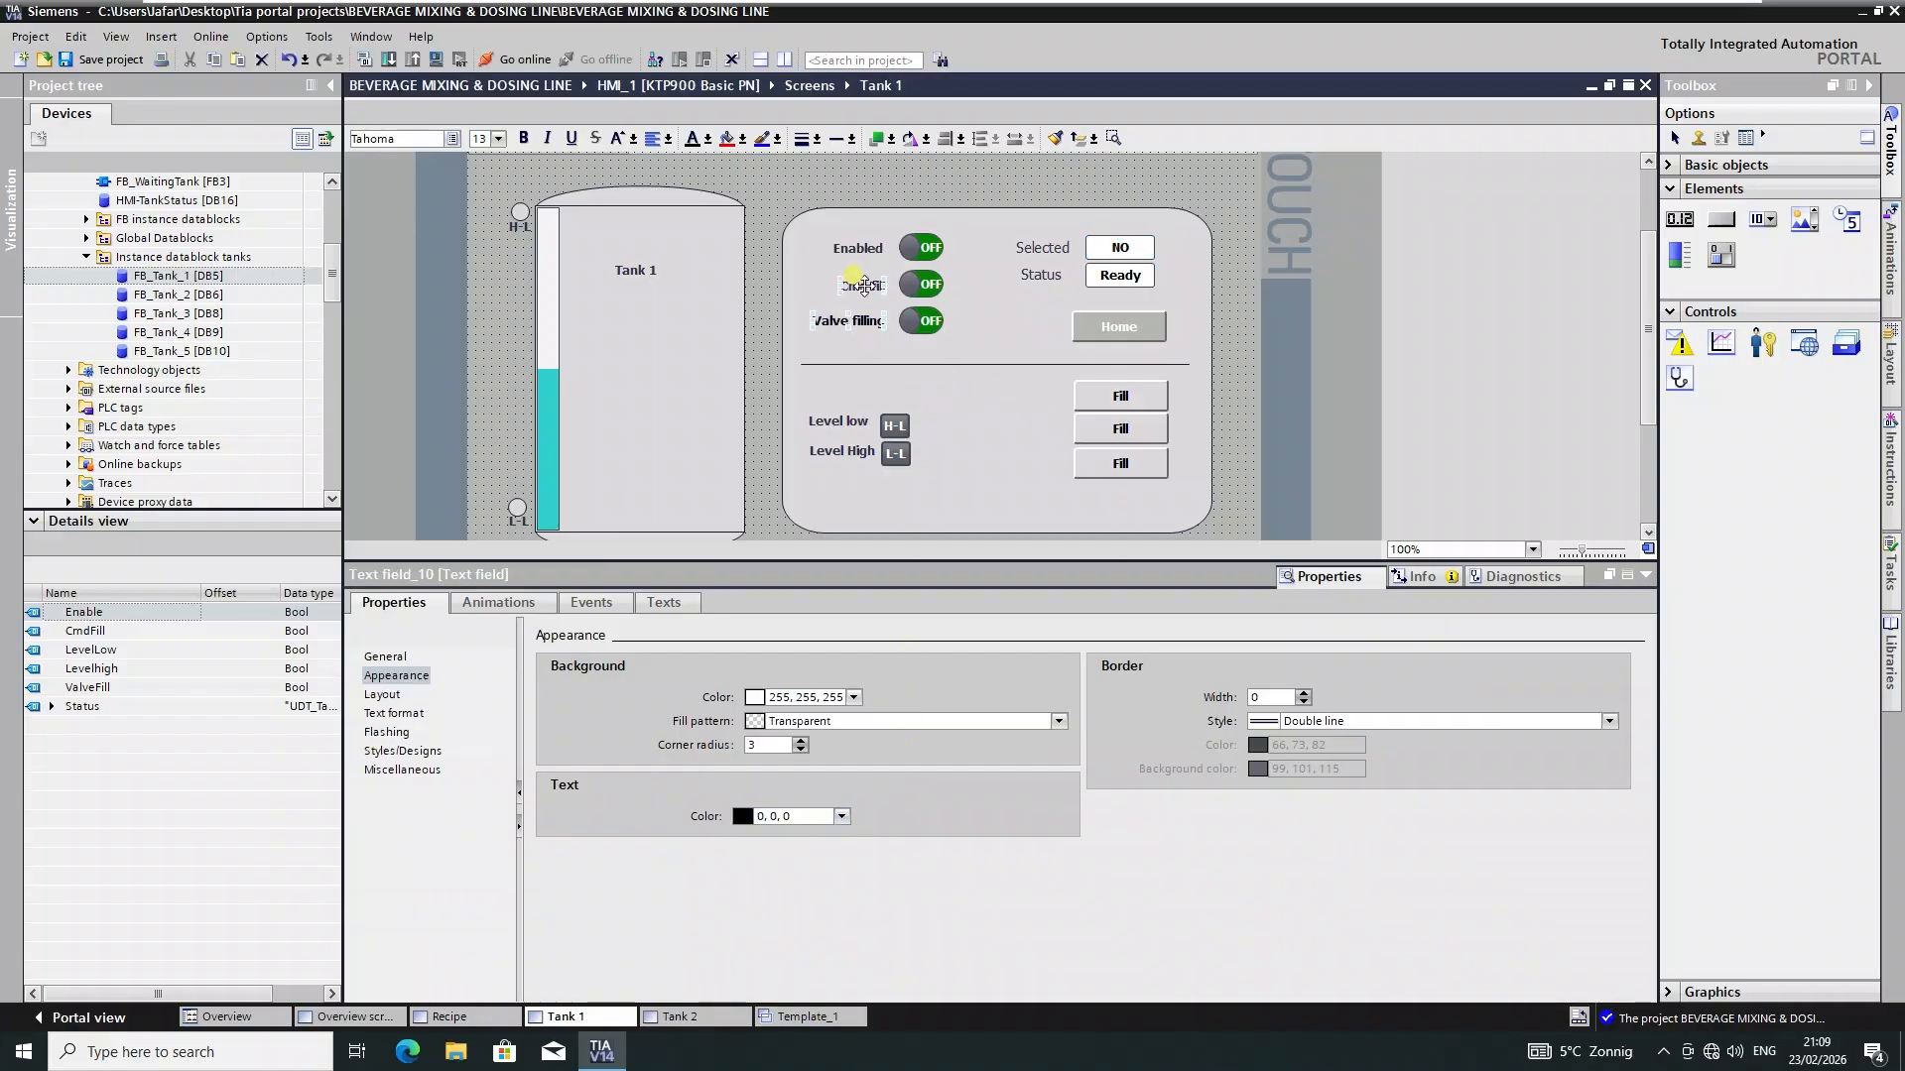
{"action": "left_click", "coordinate": [841, 817]}
{"action": "left_click", "coordinate": [745, 838]}
{"action": "left_click", "coordinate": [858, 248]}
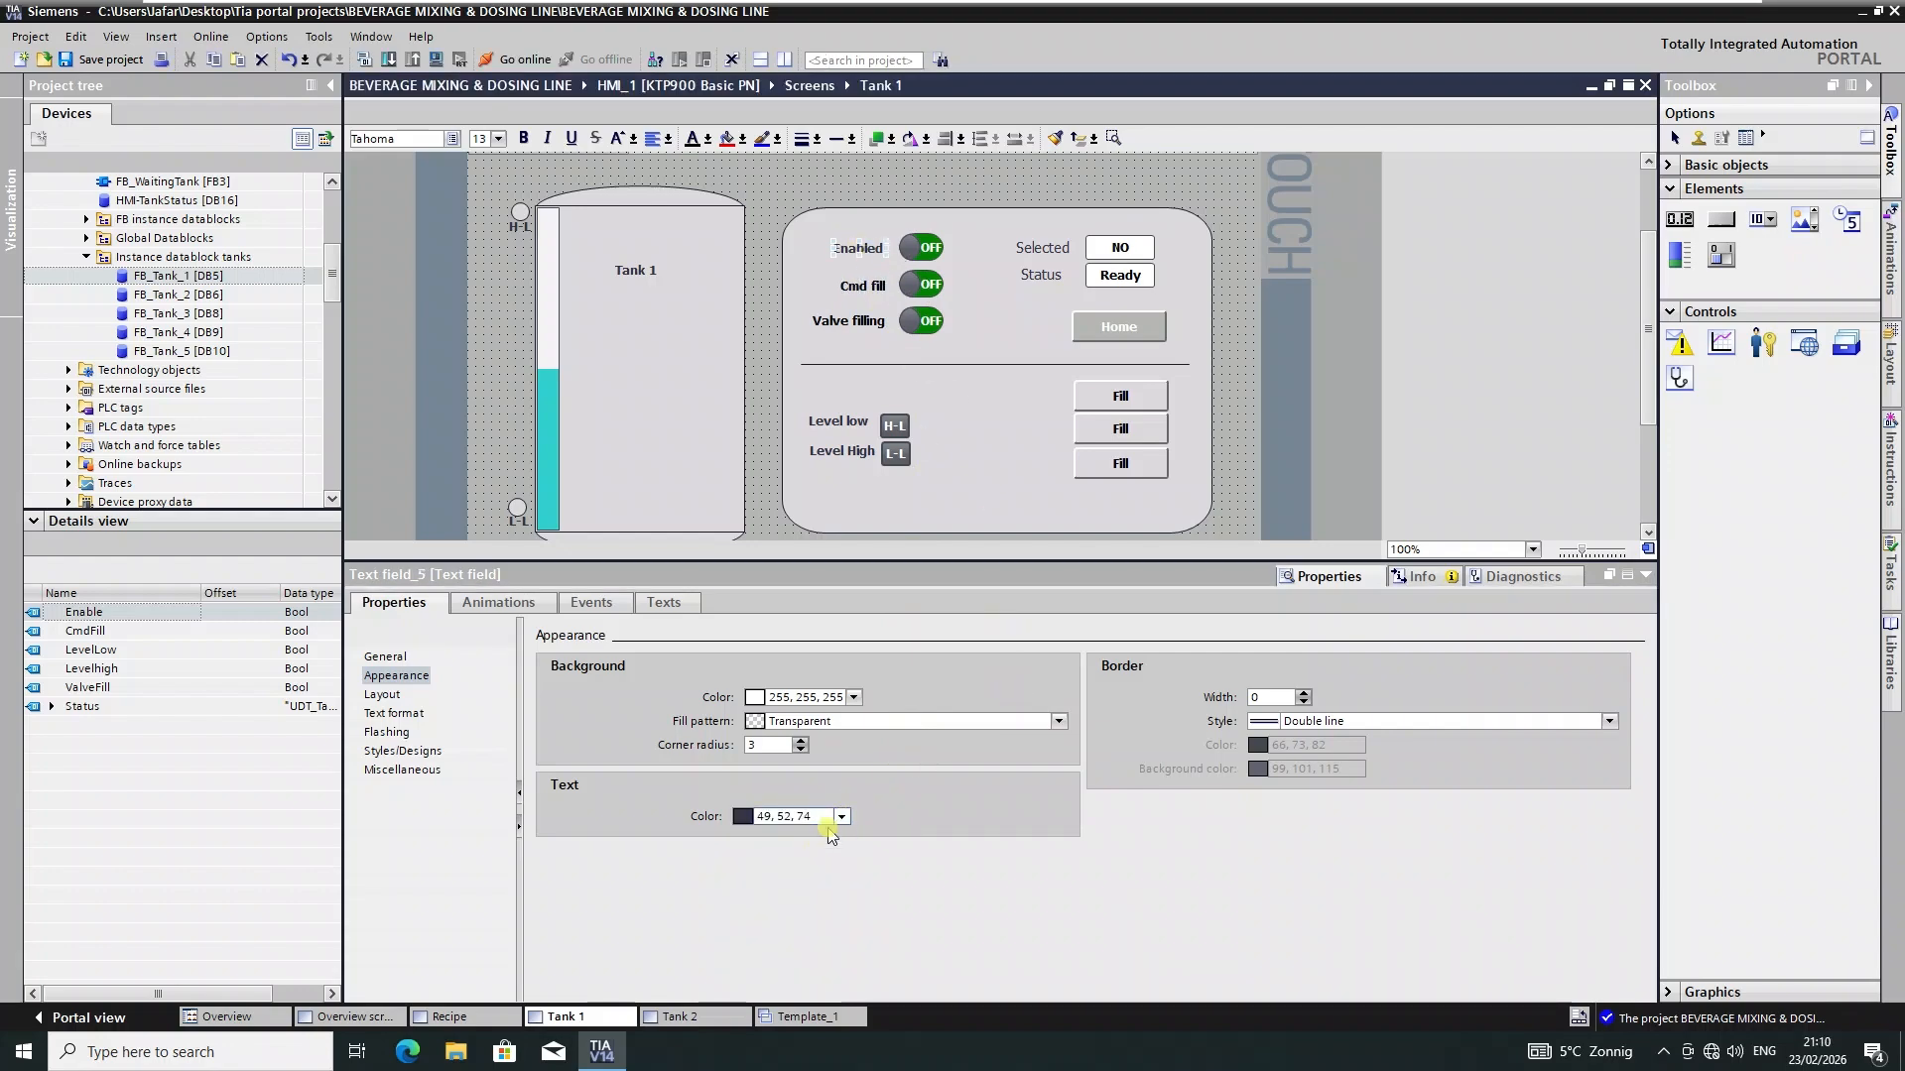
{"action": "left_click", "coordinate": [841, 818]}
{"action": "left_click", "coordinate": [745, 837]}
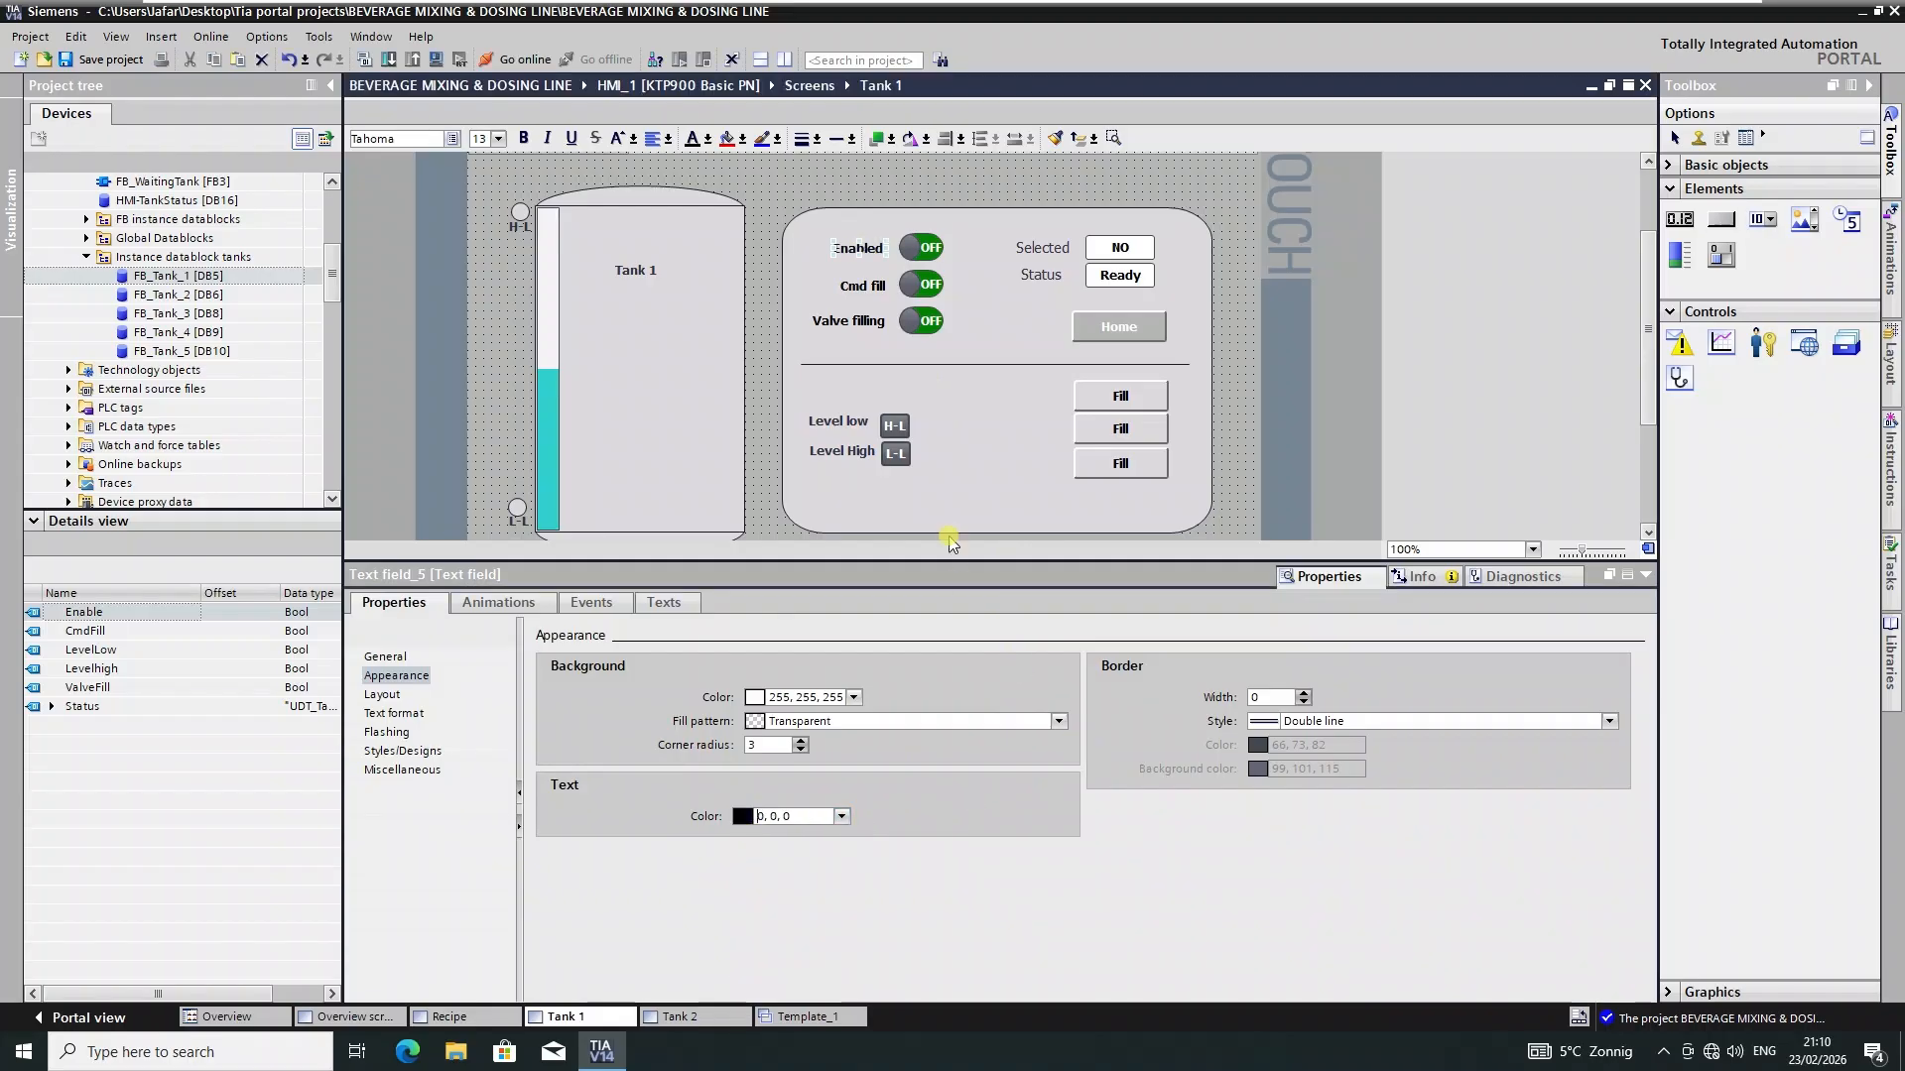
- Delete the L-L and H-L indicators beside the Level High and Level low labels
{"action": "left_click", "coordinate": [969, 459]}
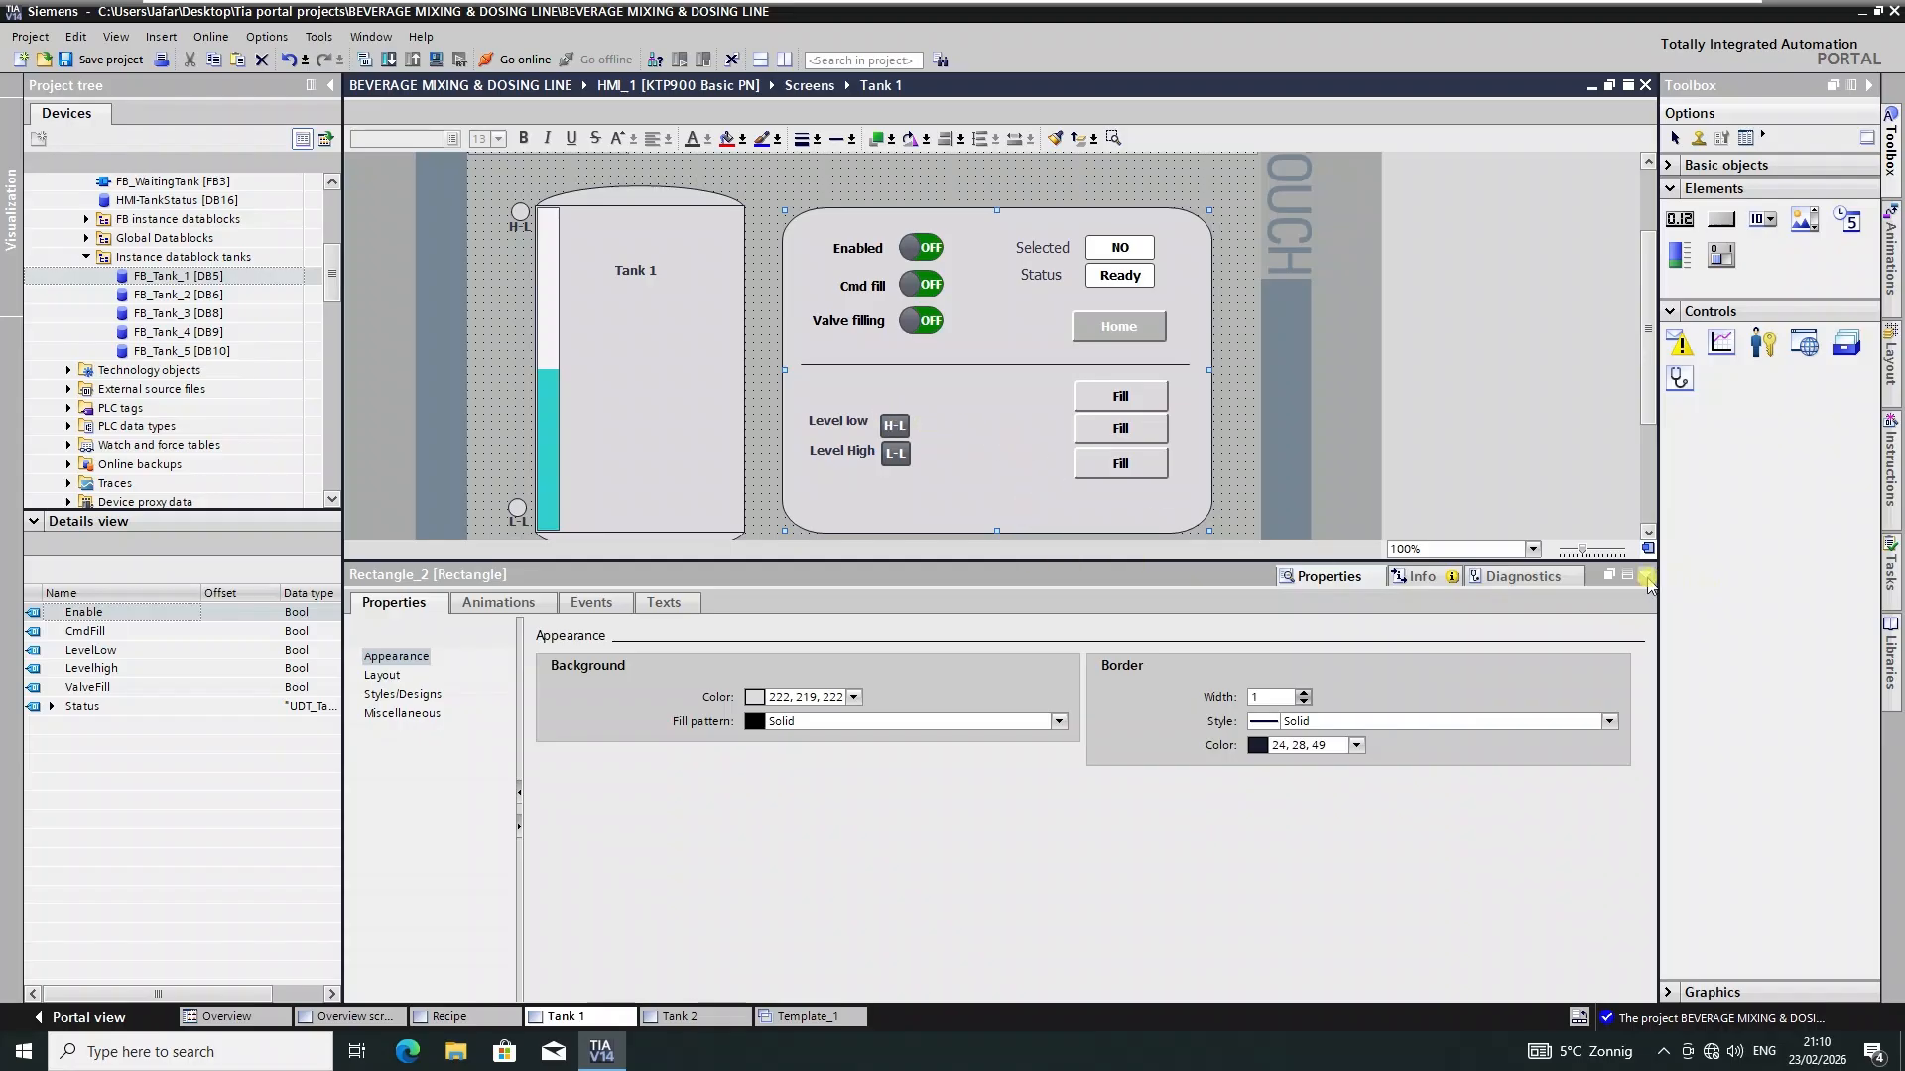
{"action": "left_click", "coordinate": [897, 454]}
{"action": "key", "text": "Delete"}
{"action": "left_click_drag", "start_coordinate": [926, 436], "coordinate": [910, 422]}
{"action": "left_click", "coordinate": [895, 427]}
{"action": "key", "text": "Delete"}
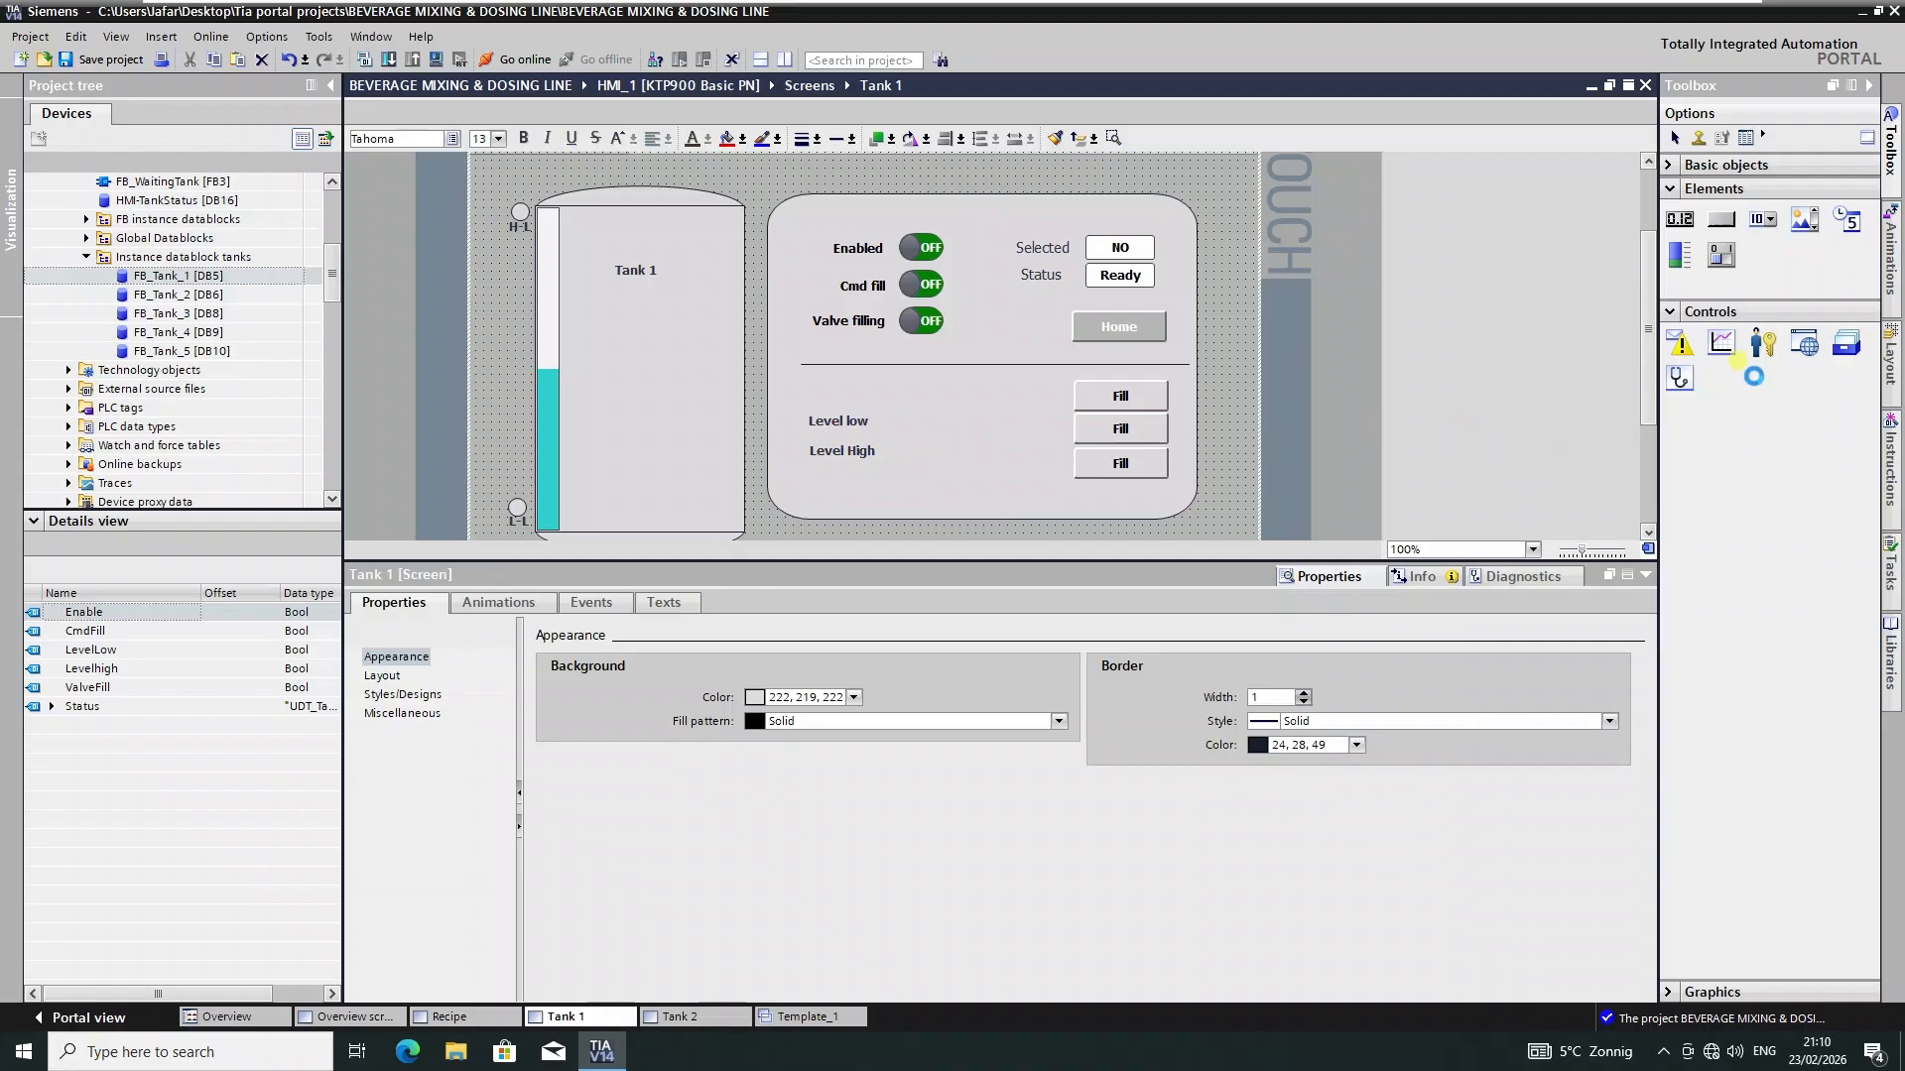
- Add a small circle beside the Level low label as its indicator
{"action": "left_click", "coordinate": [1671, 189]}
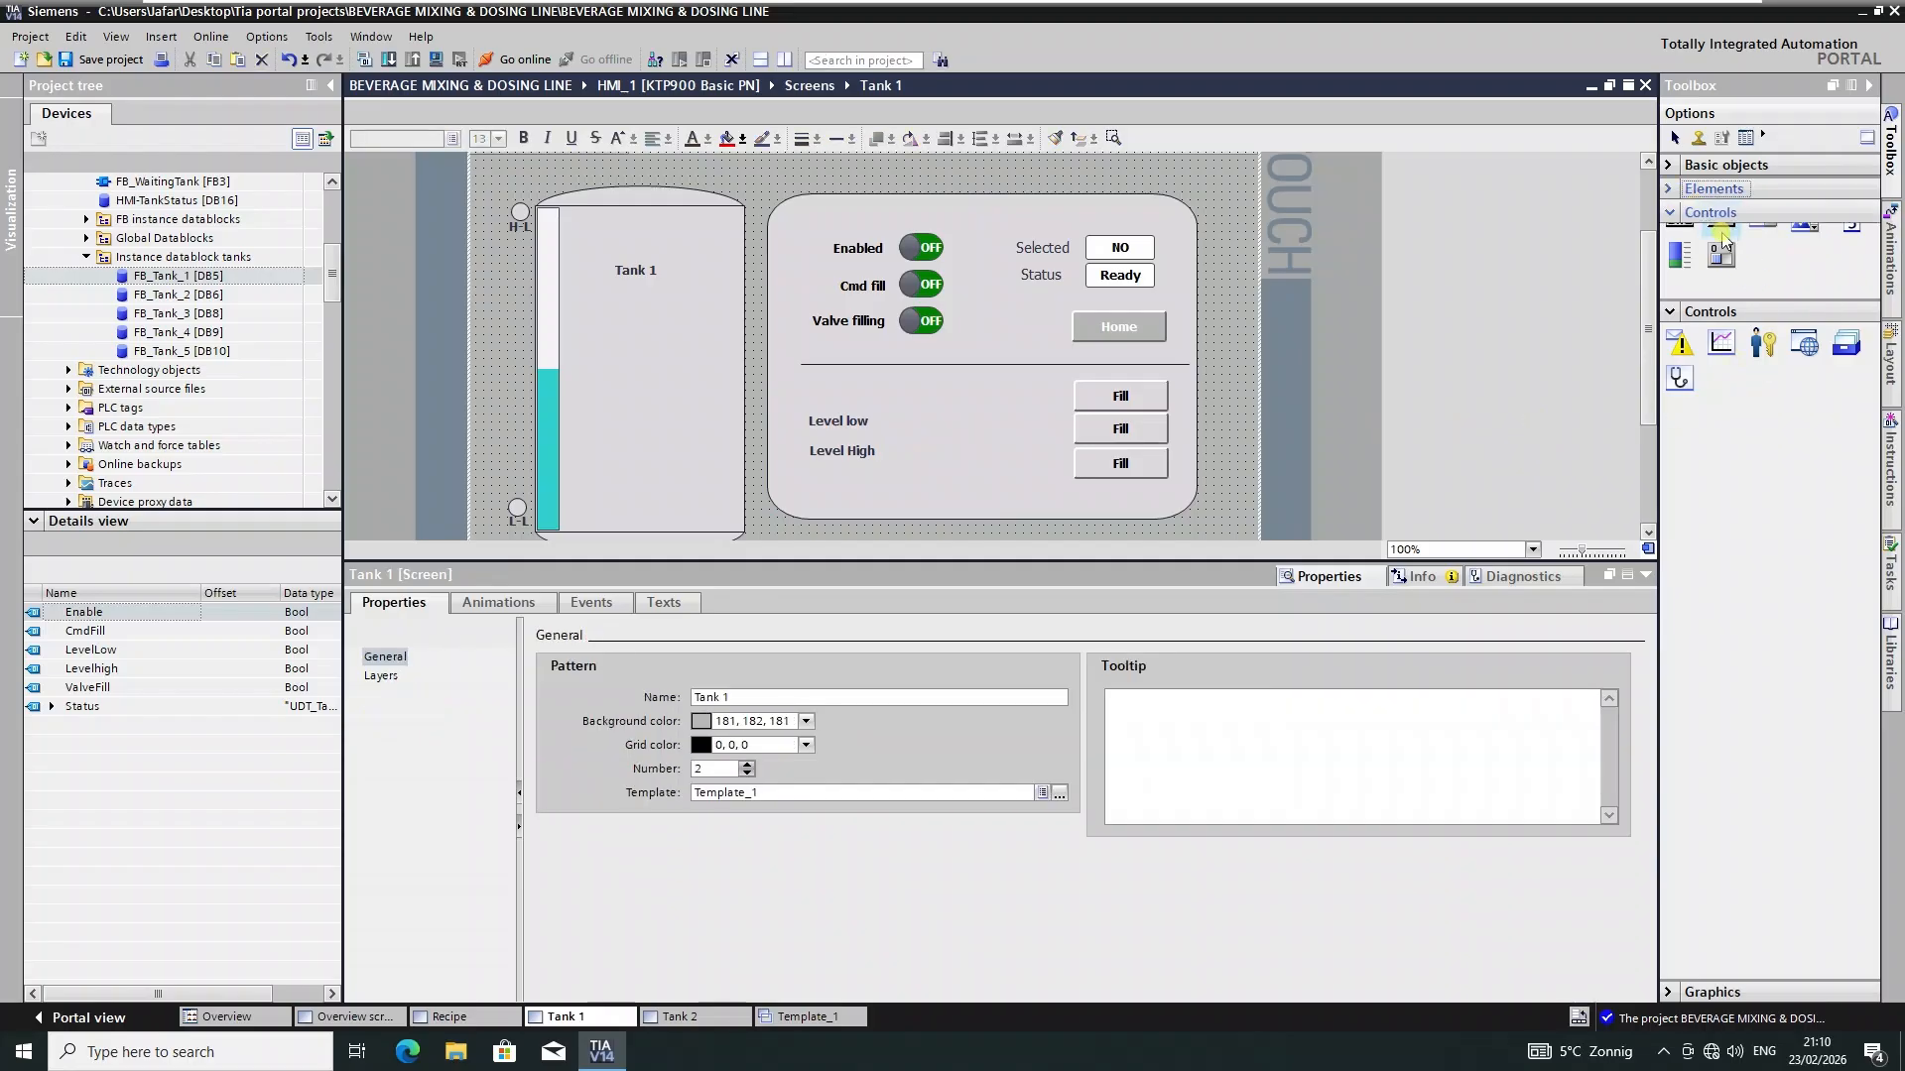
{"action": "left_click", "coordinate": [1674, 166]}
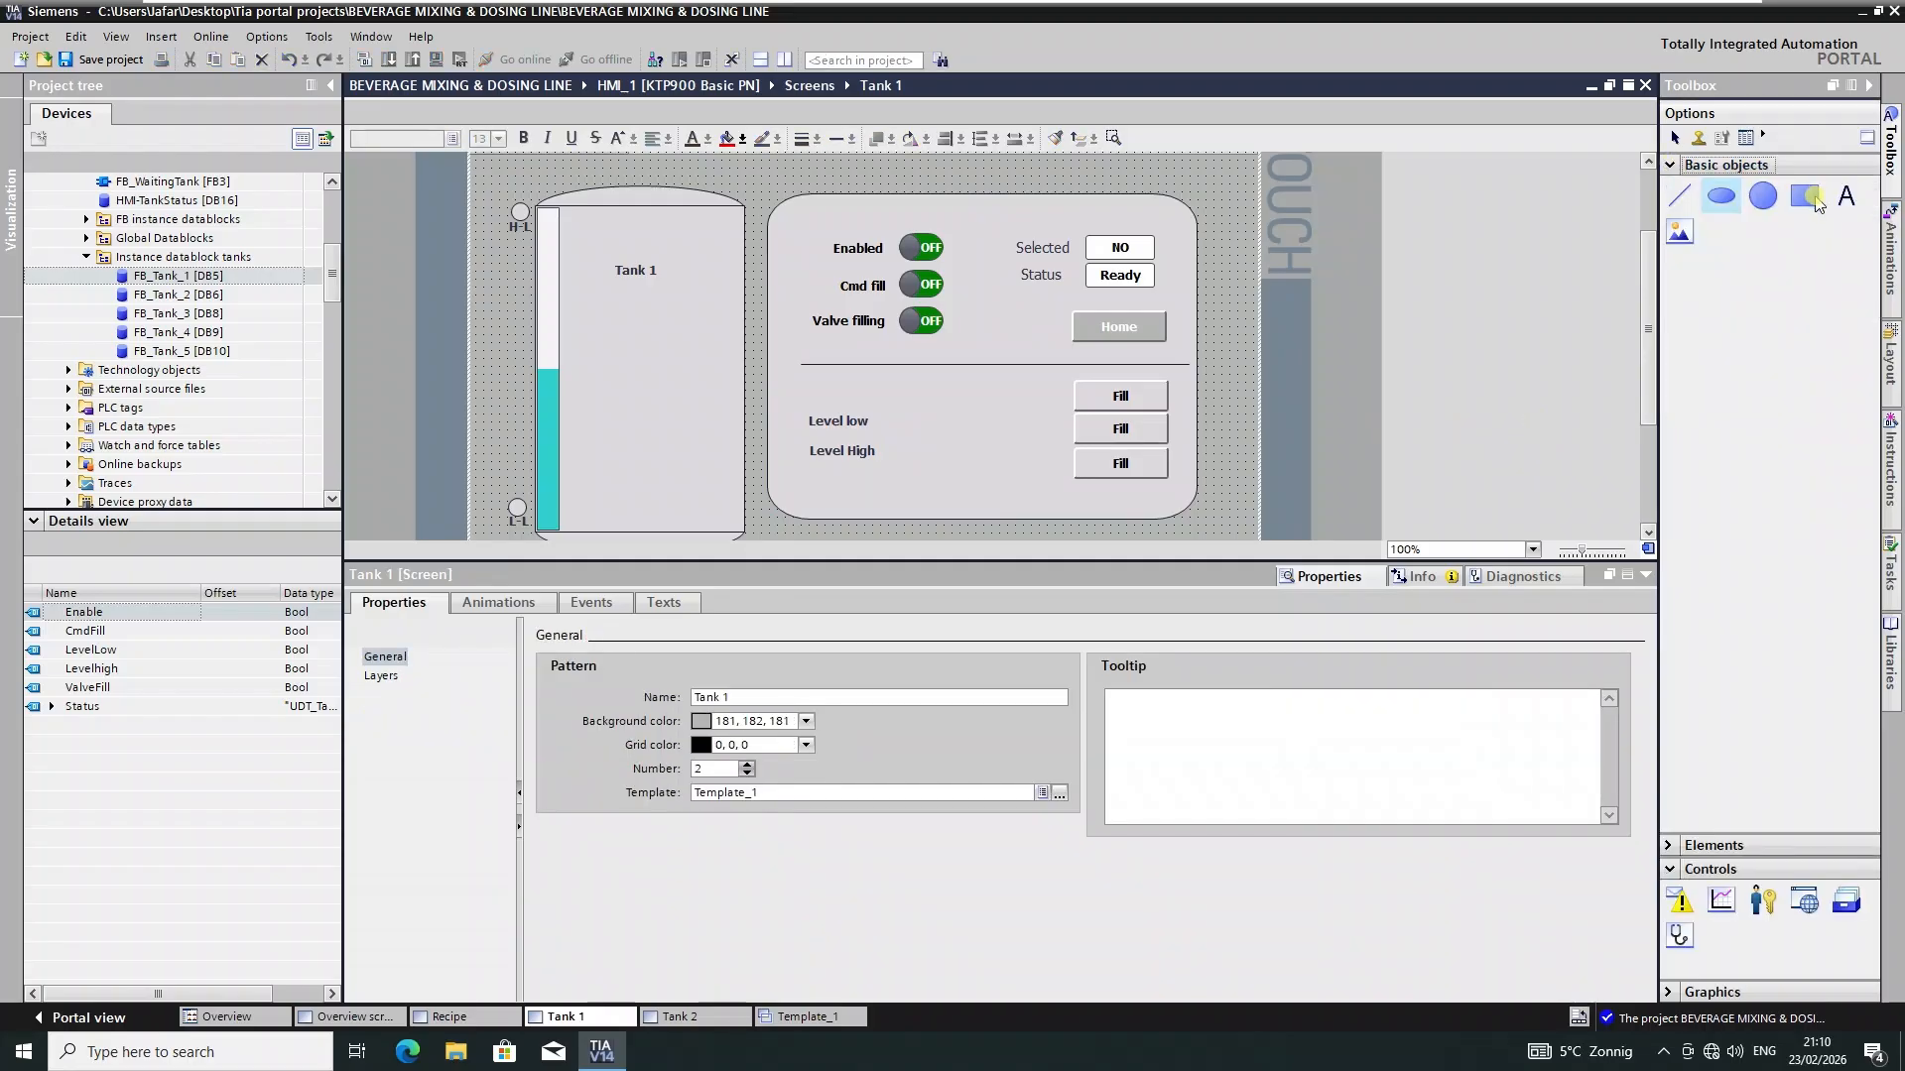
{"action": "left_click_drag", "start_coordinate": [1764, 203], "coordinate": [921, 427]}
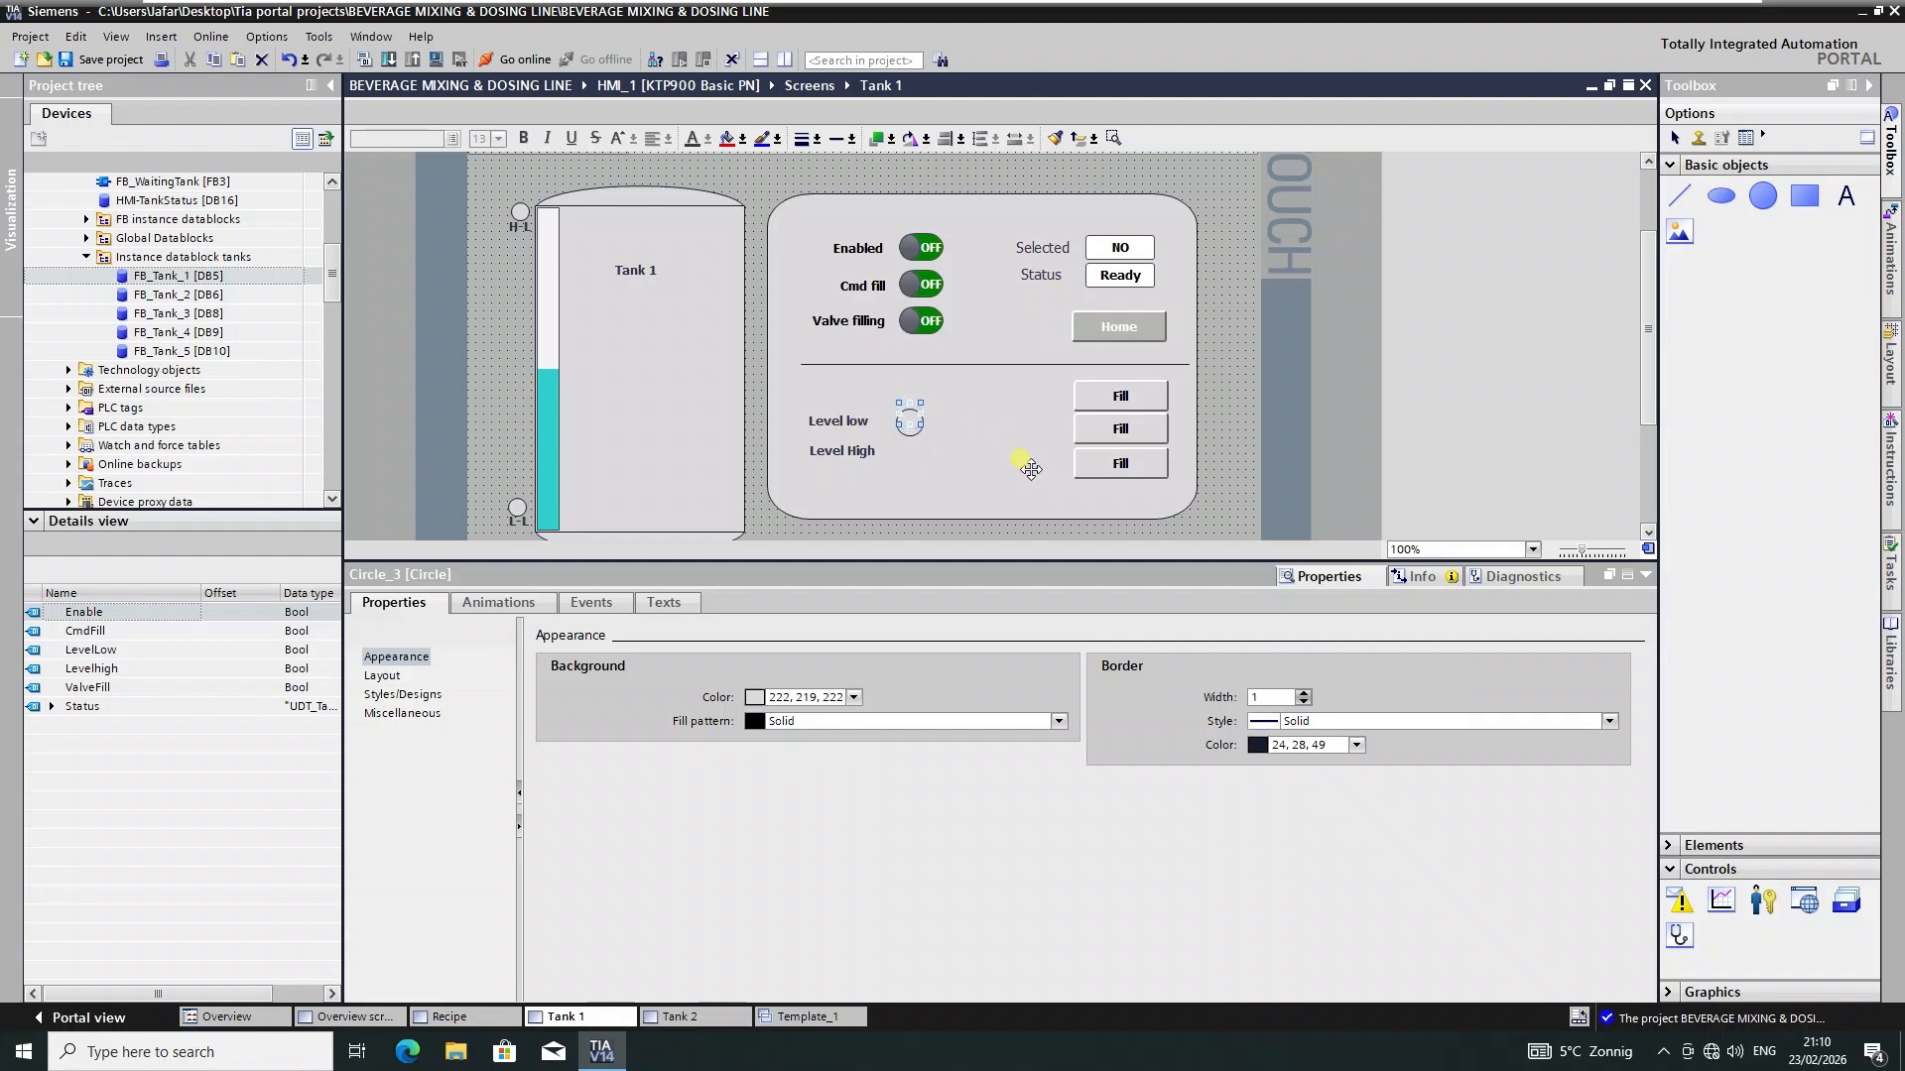
{"action": "left_click", "coordinate": [1029, 472]}
- Duplicate the Level low circle and place the copy directly below it, beside the Level High label
{"action": "left_click", "coordinate": [912, 430]}
{"action": "key", "text": "ctrl+c"}
{"action": "key", "text": "ctrl+v"}
{"action": "left_click_drag", "start_coordinate": [920, 437], "coordinate": [915, 460]}
- Align the Level High label with the lower circle, and the upper circle with the Level low label, so each pair shares a row
{"action": "left_click", "coordinate": [870, 465]}
{"action": "left_click", "coordinate": [903, 456]}
{"action": "left_click", "coordinate": [841, 451], "text": "ctrl"}
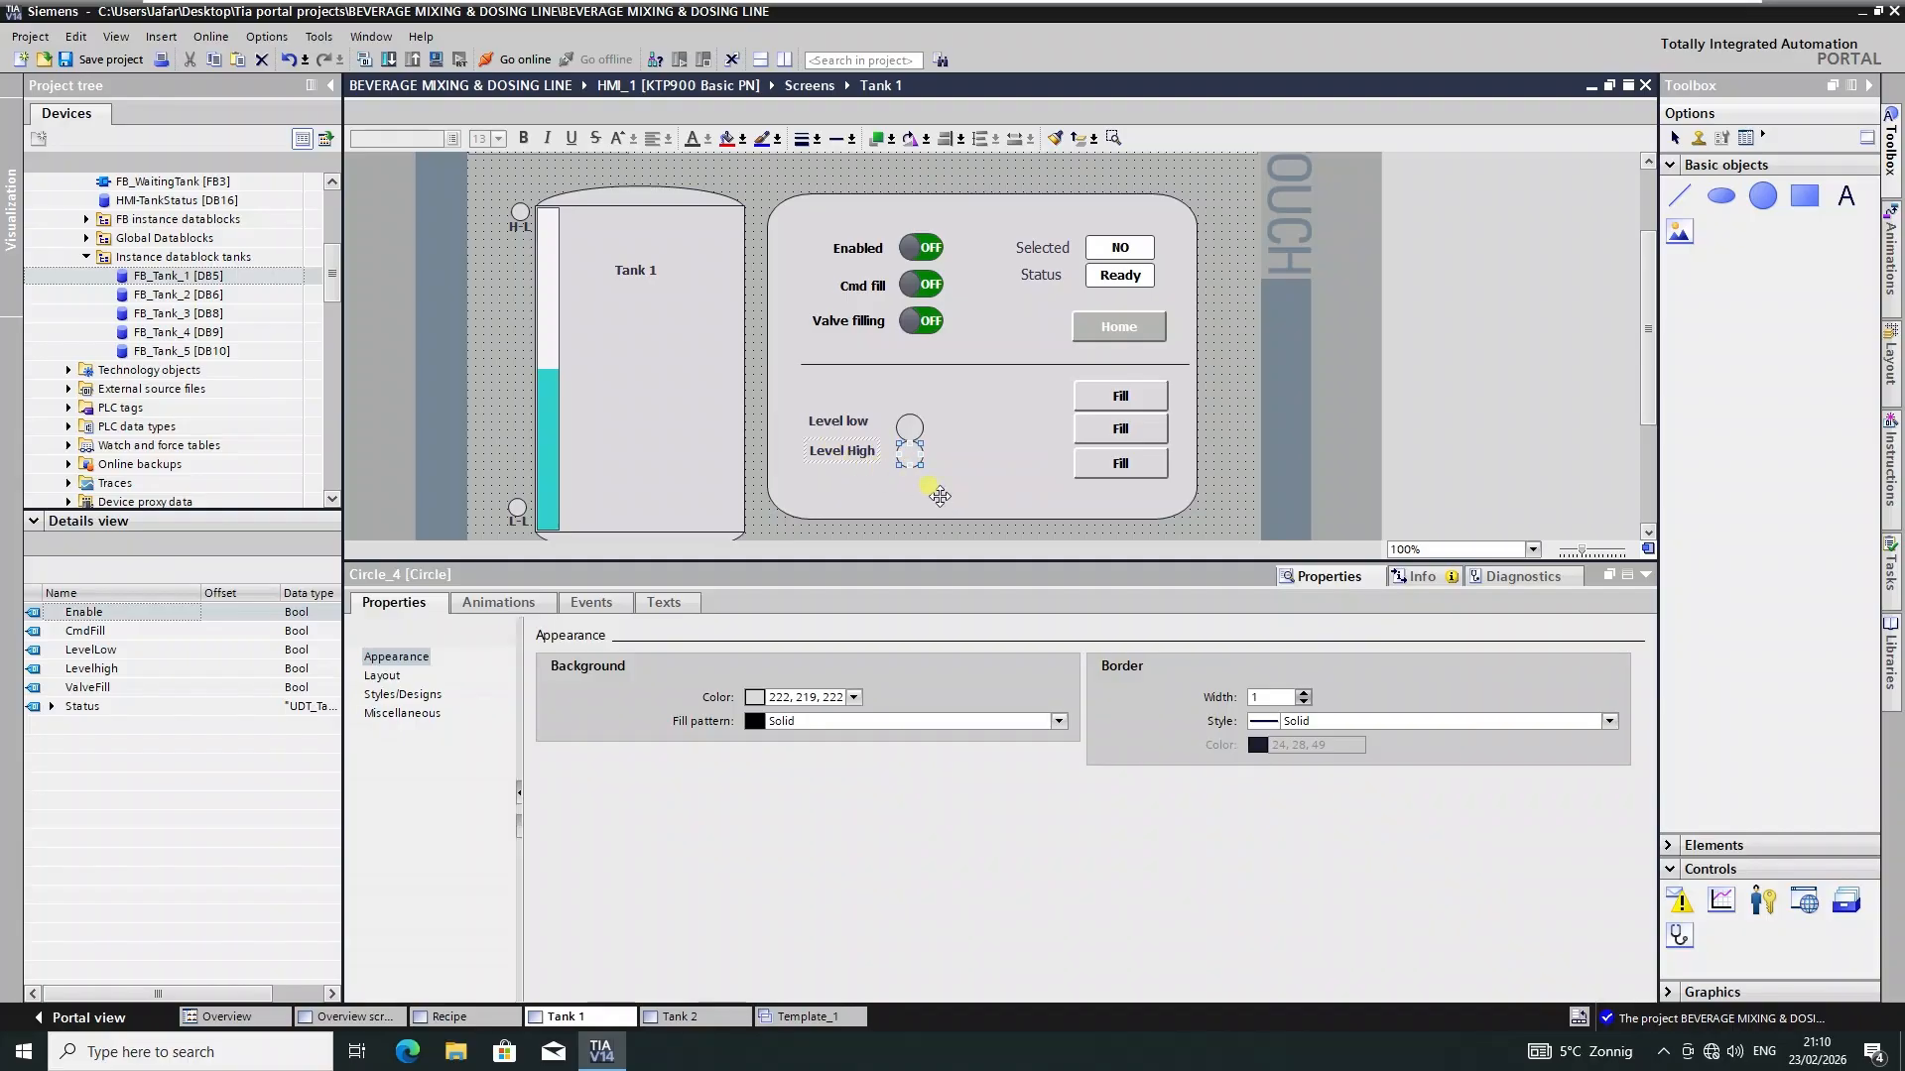
{"action": "left_click", "coordinate": [960, 145]}
{"action": "left_click", "coordinate": [970, 164]}
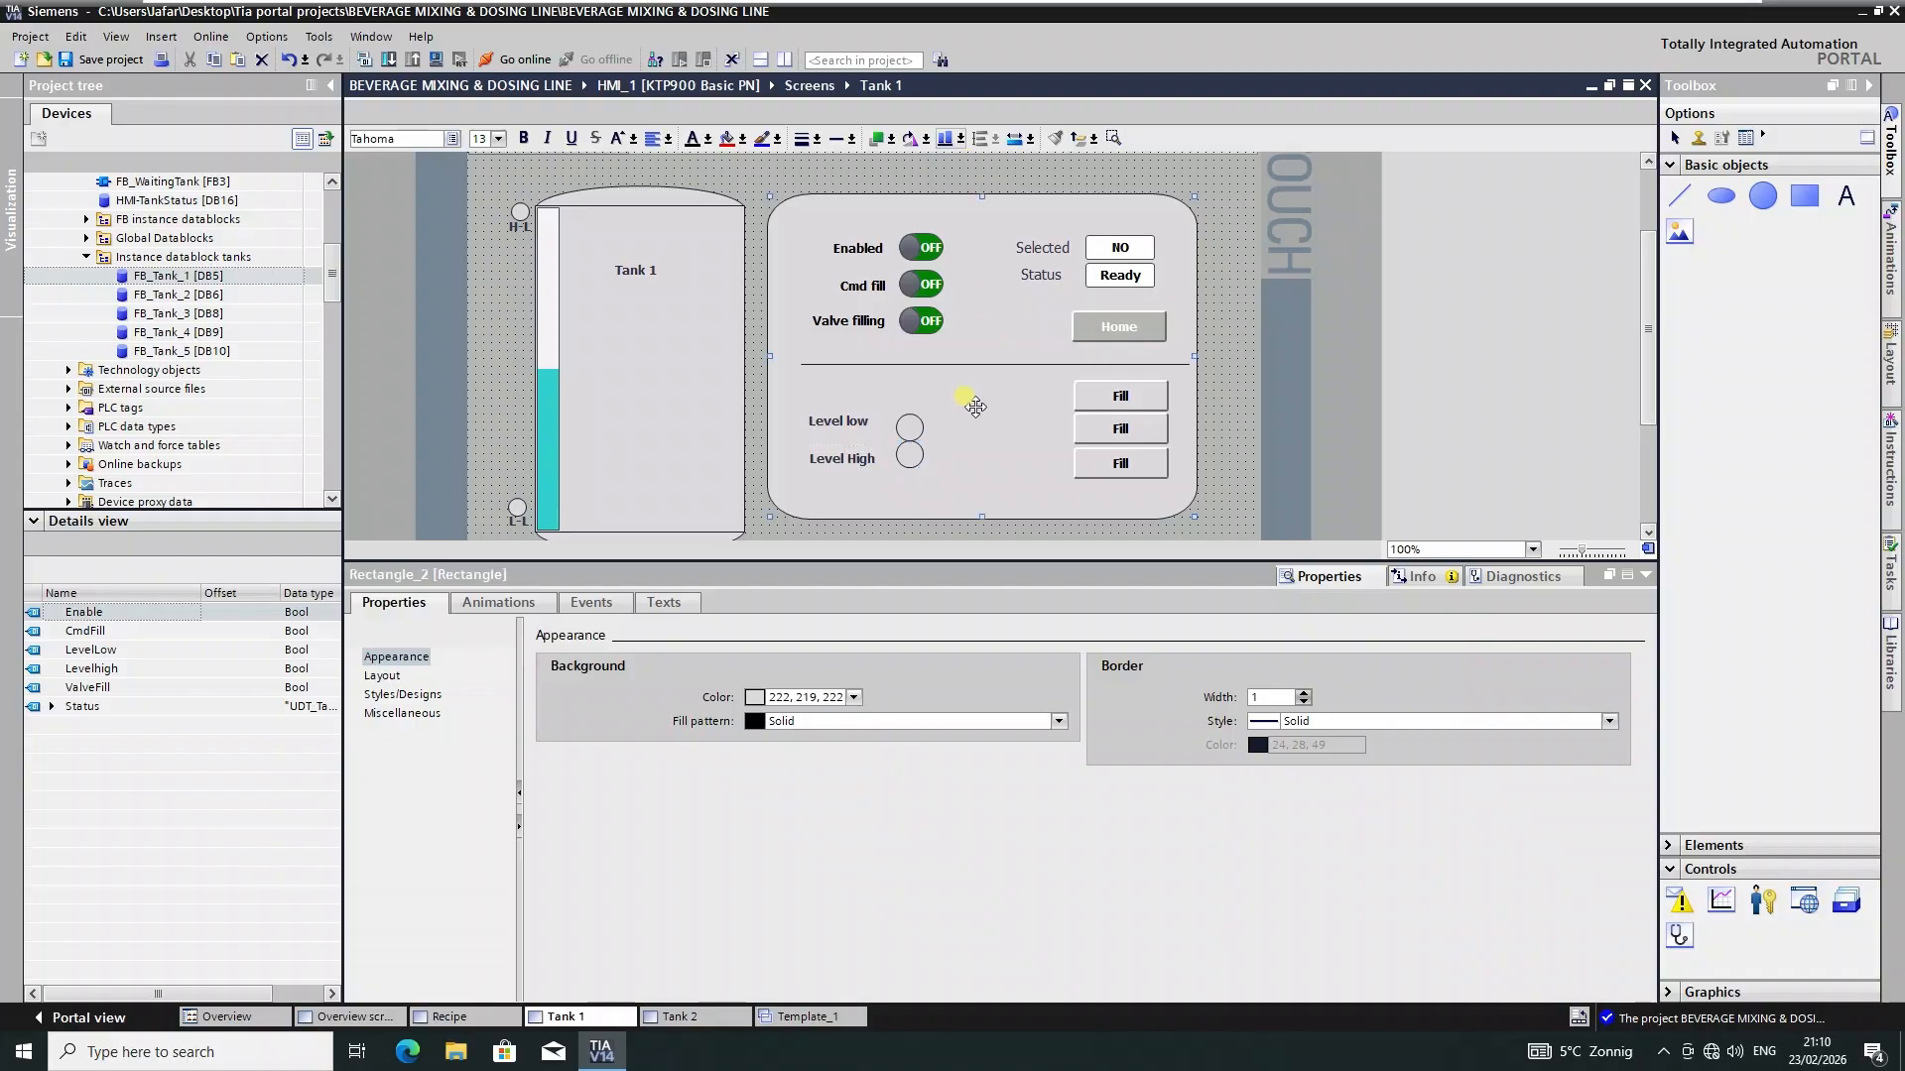
{"action": "left_click", "coordinate": [842, 421]}
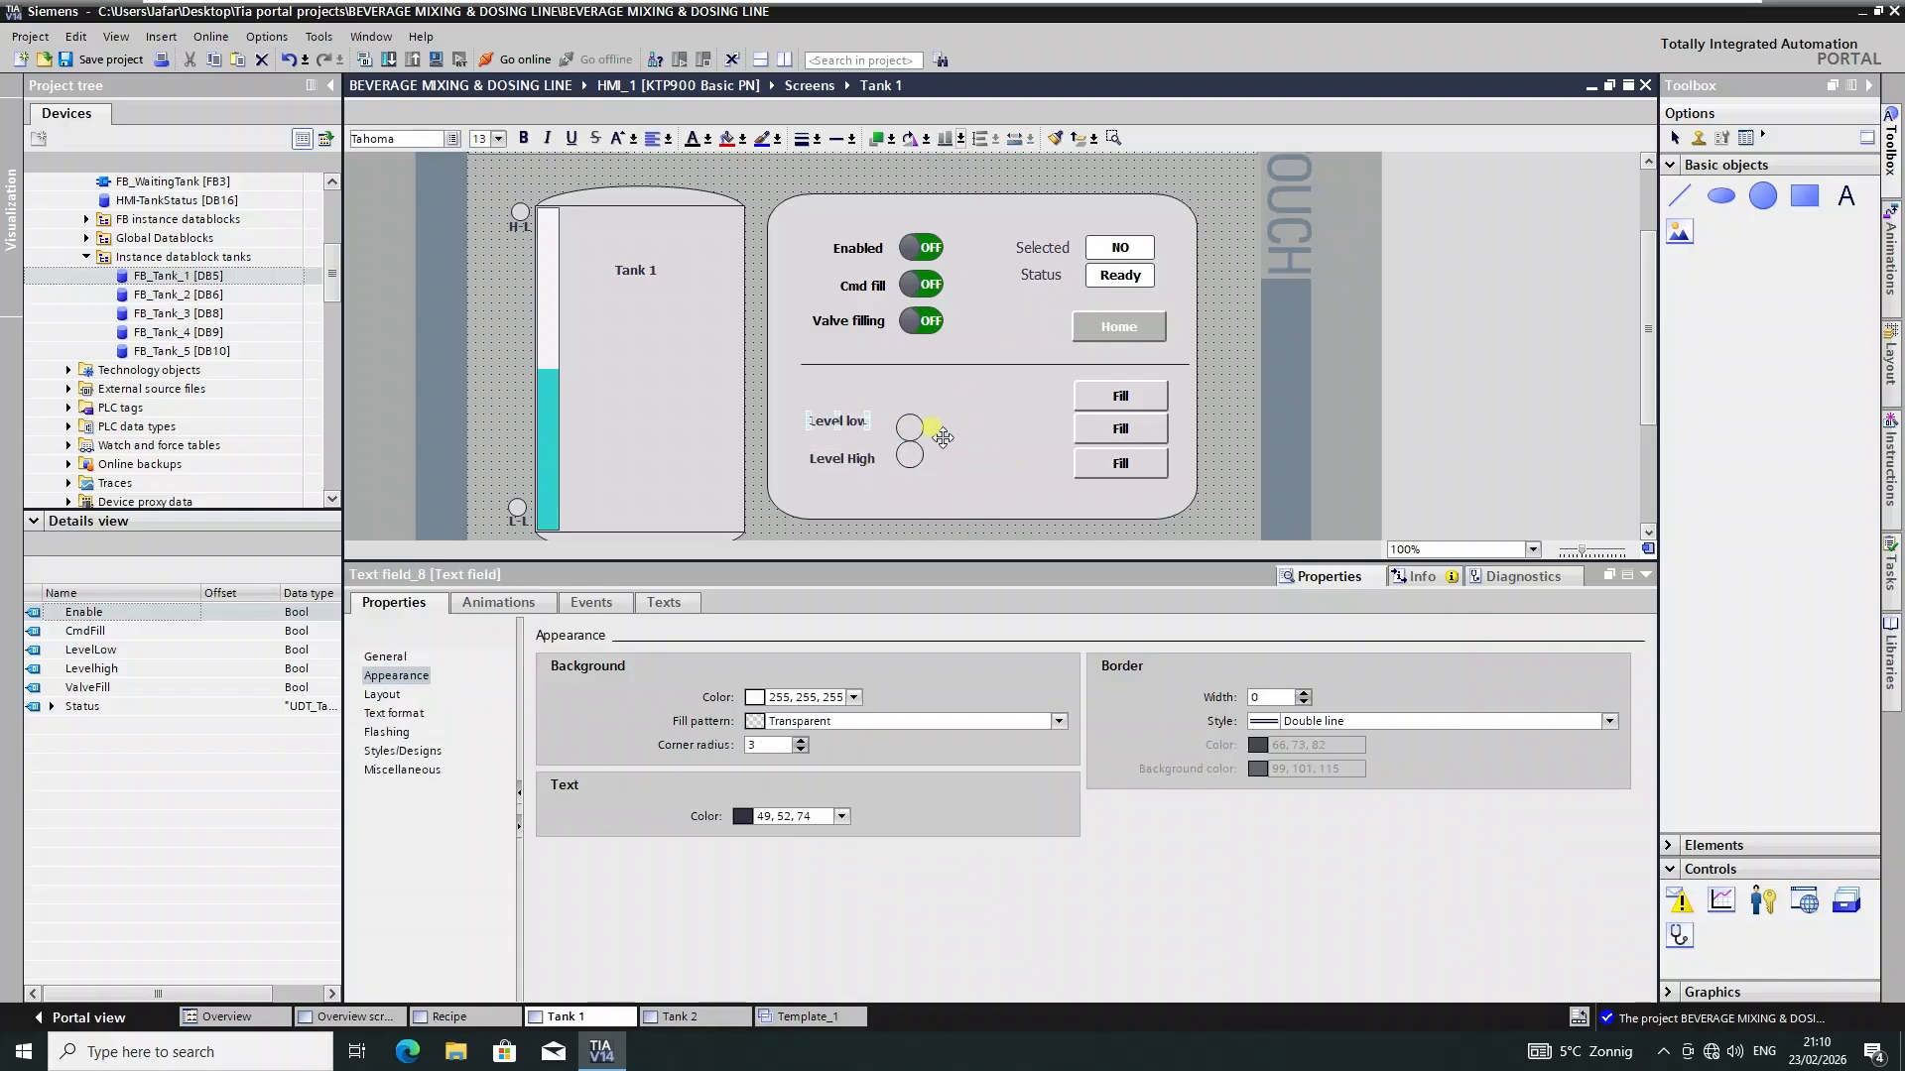
{"action": "left_click", "coordinate": [911, 428], "text": "ctrl"}
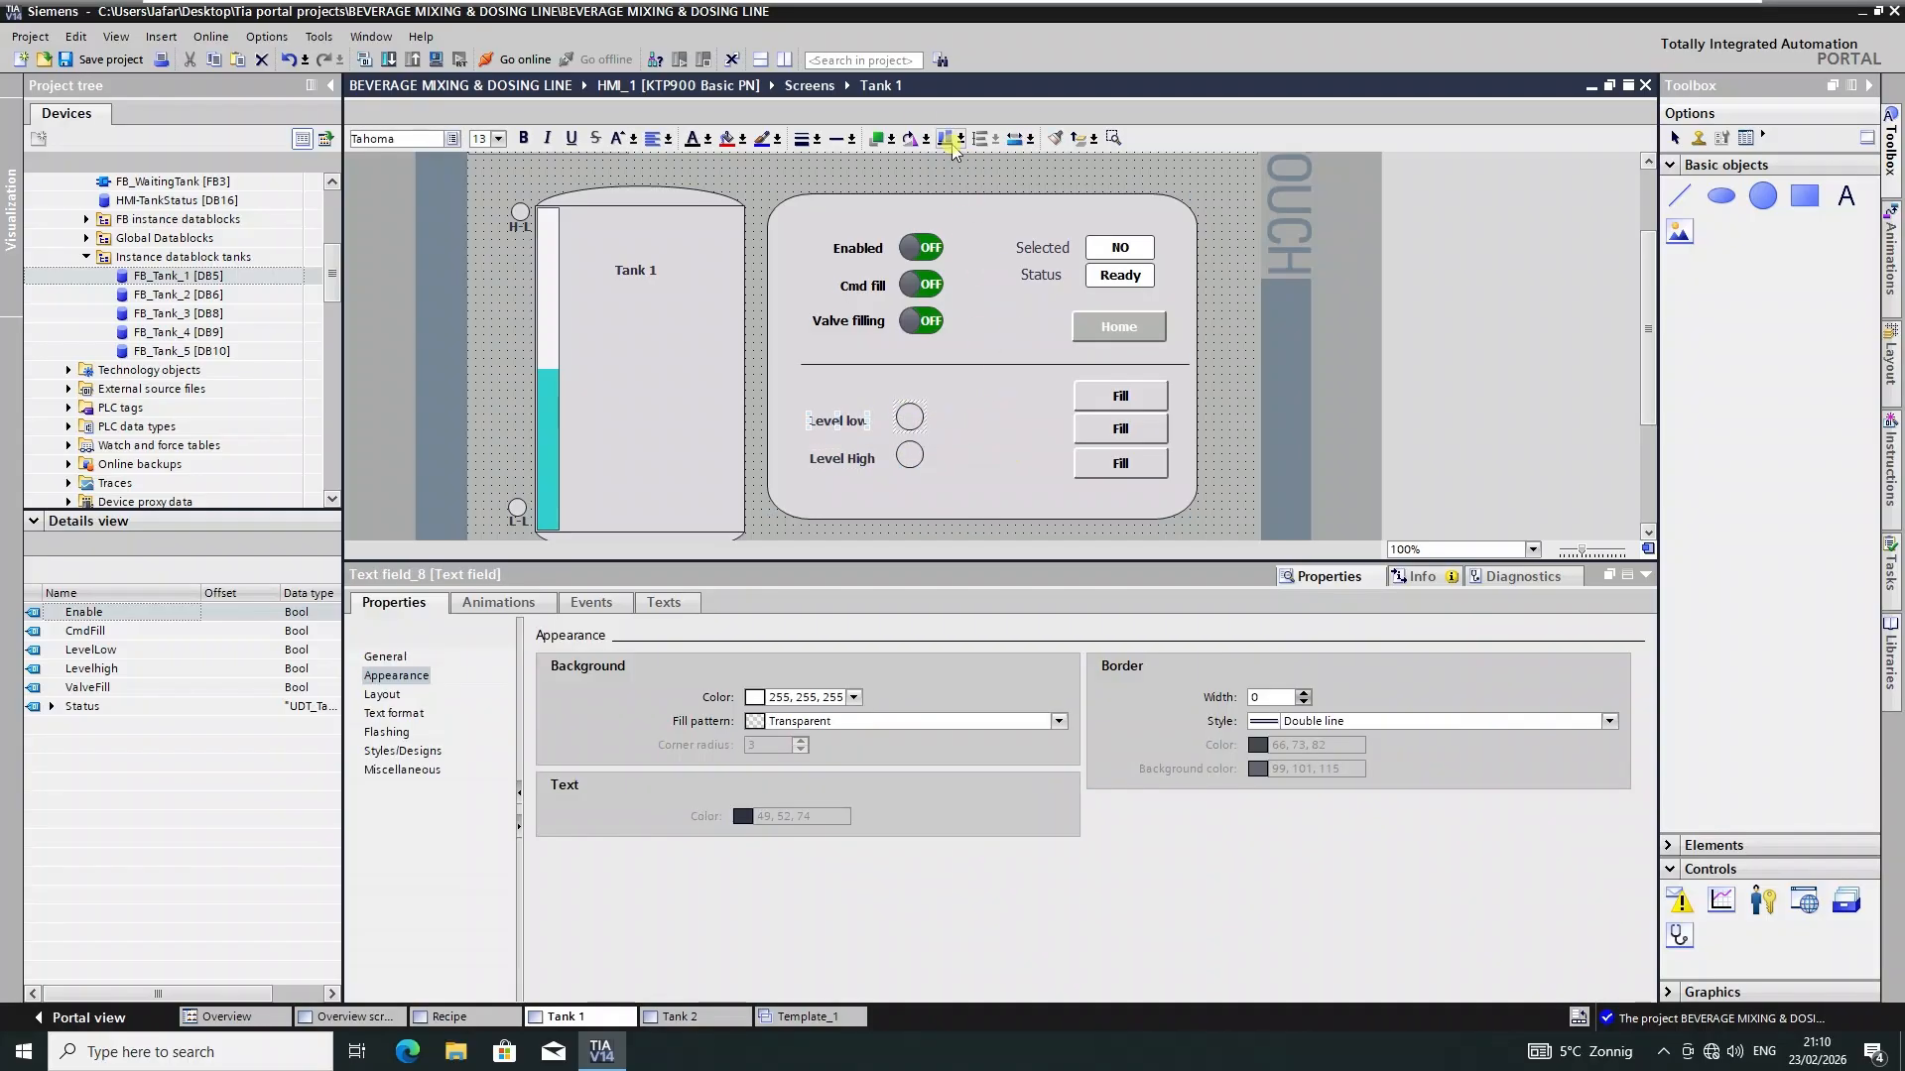
{"action": "left_click", "coordinate": [976, 440]}
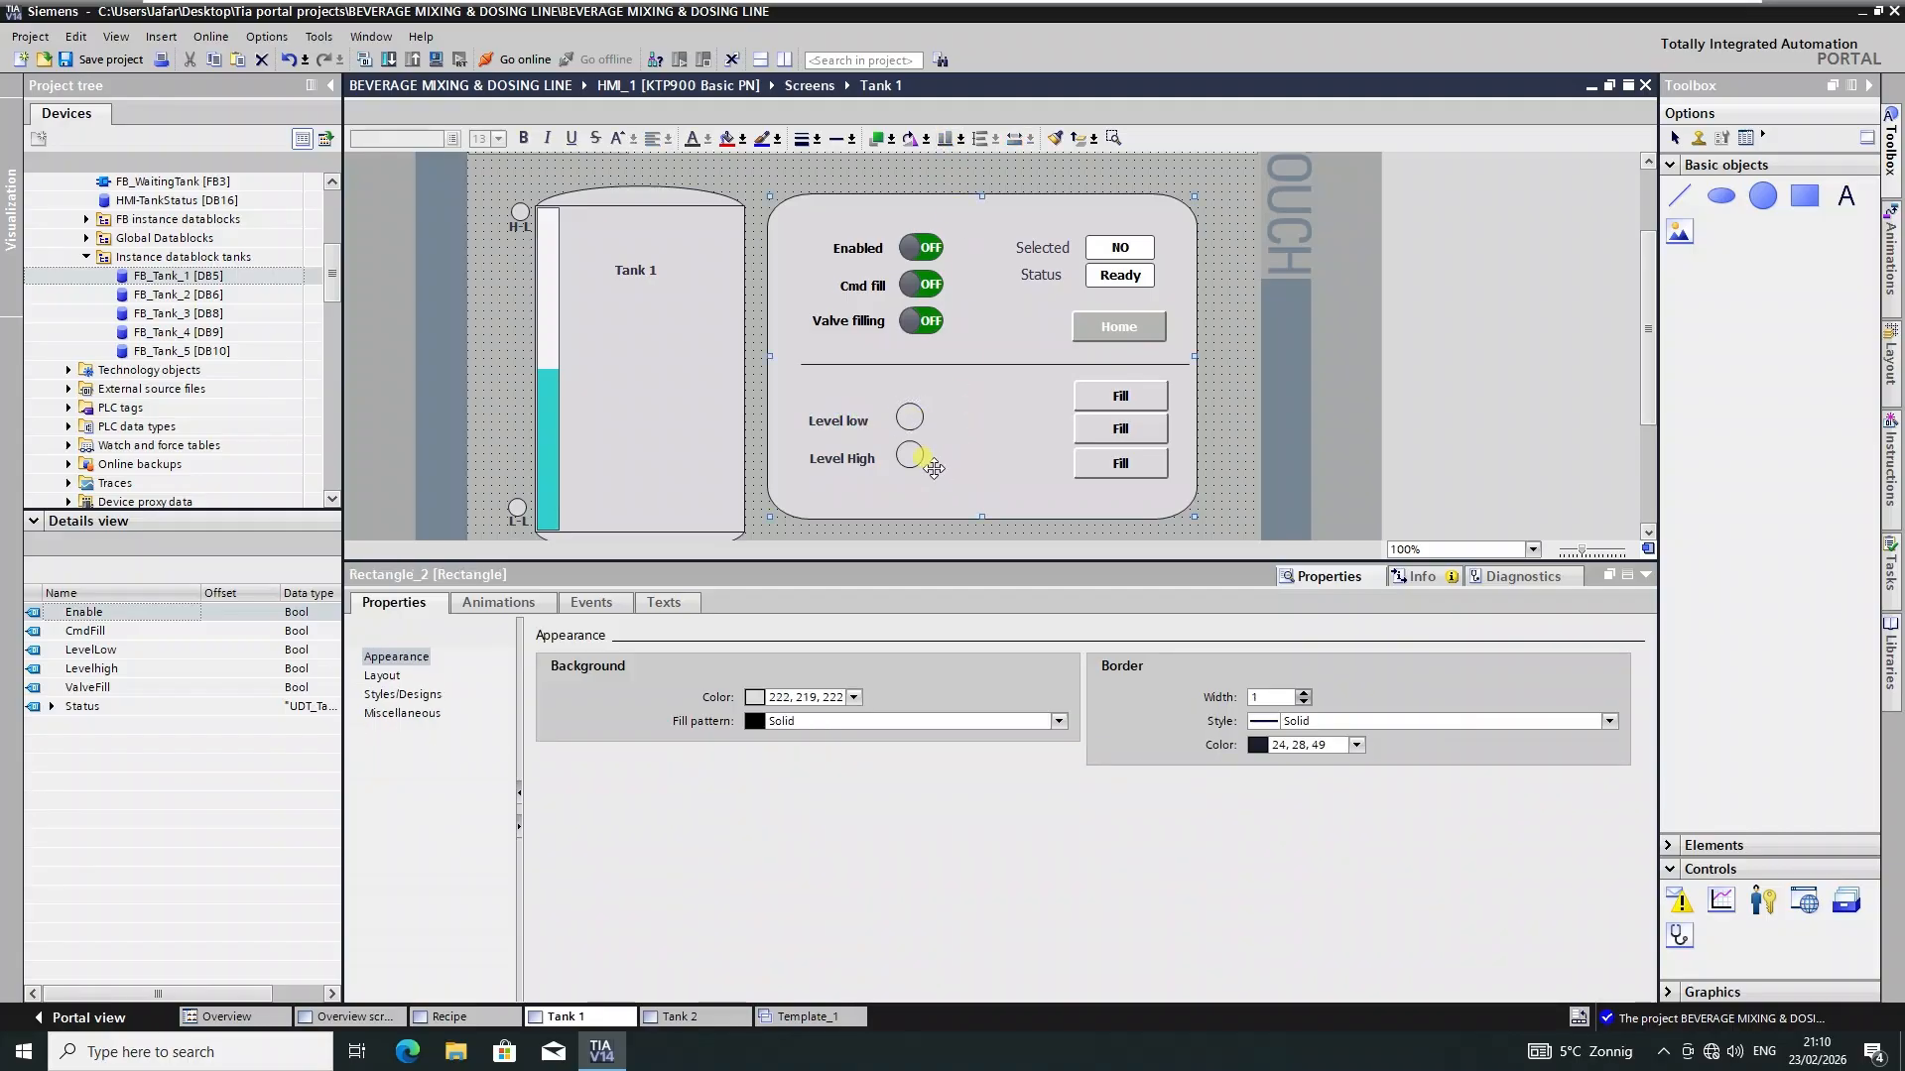
- Align the right edge of the Level low label with that of the Level High label
{"action": "left_click", "coordinate": [873, 467]}
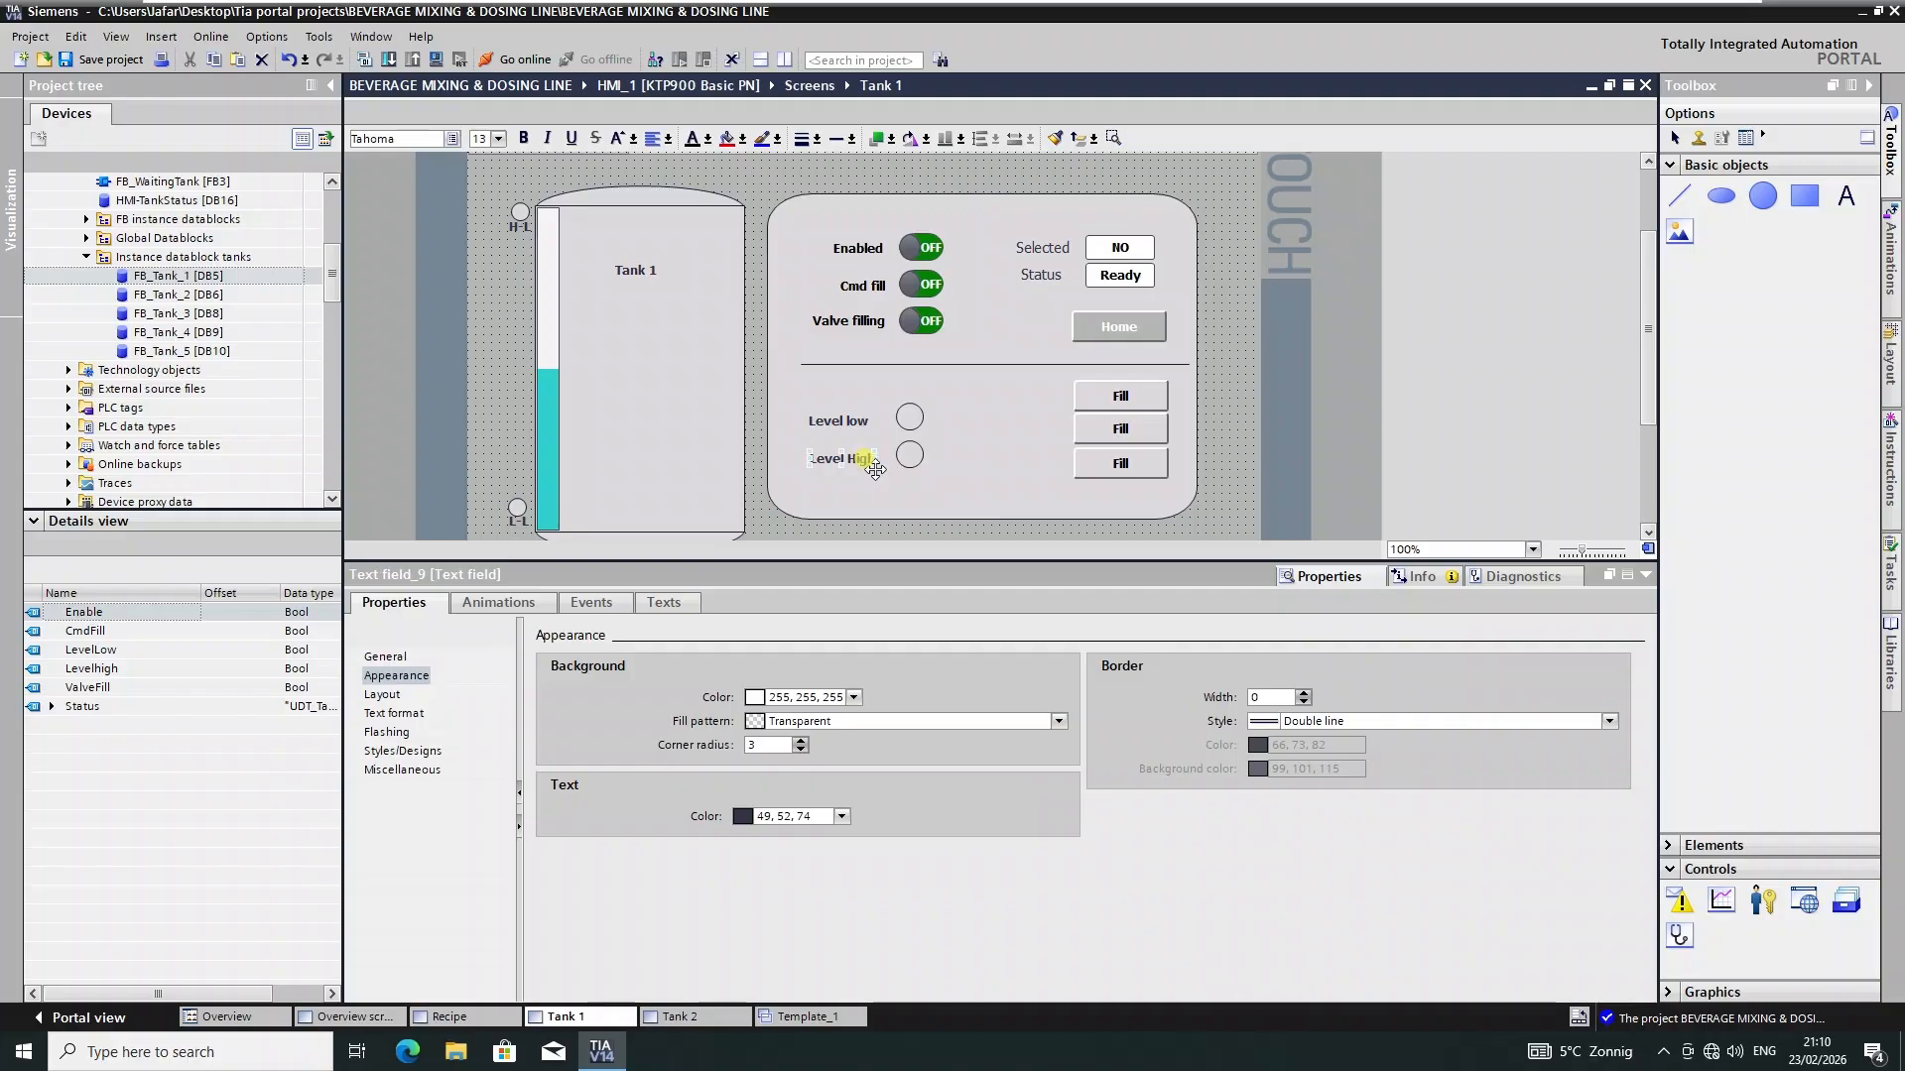
{"action": "left_click", "coordinate": [841, 422], "text": "ctrl"}
{"action": "left_click", "coordinate": [961, 141]}
{"action": "left_click", "coordinate": [971, 167]}
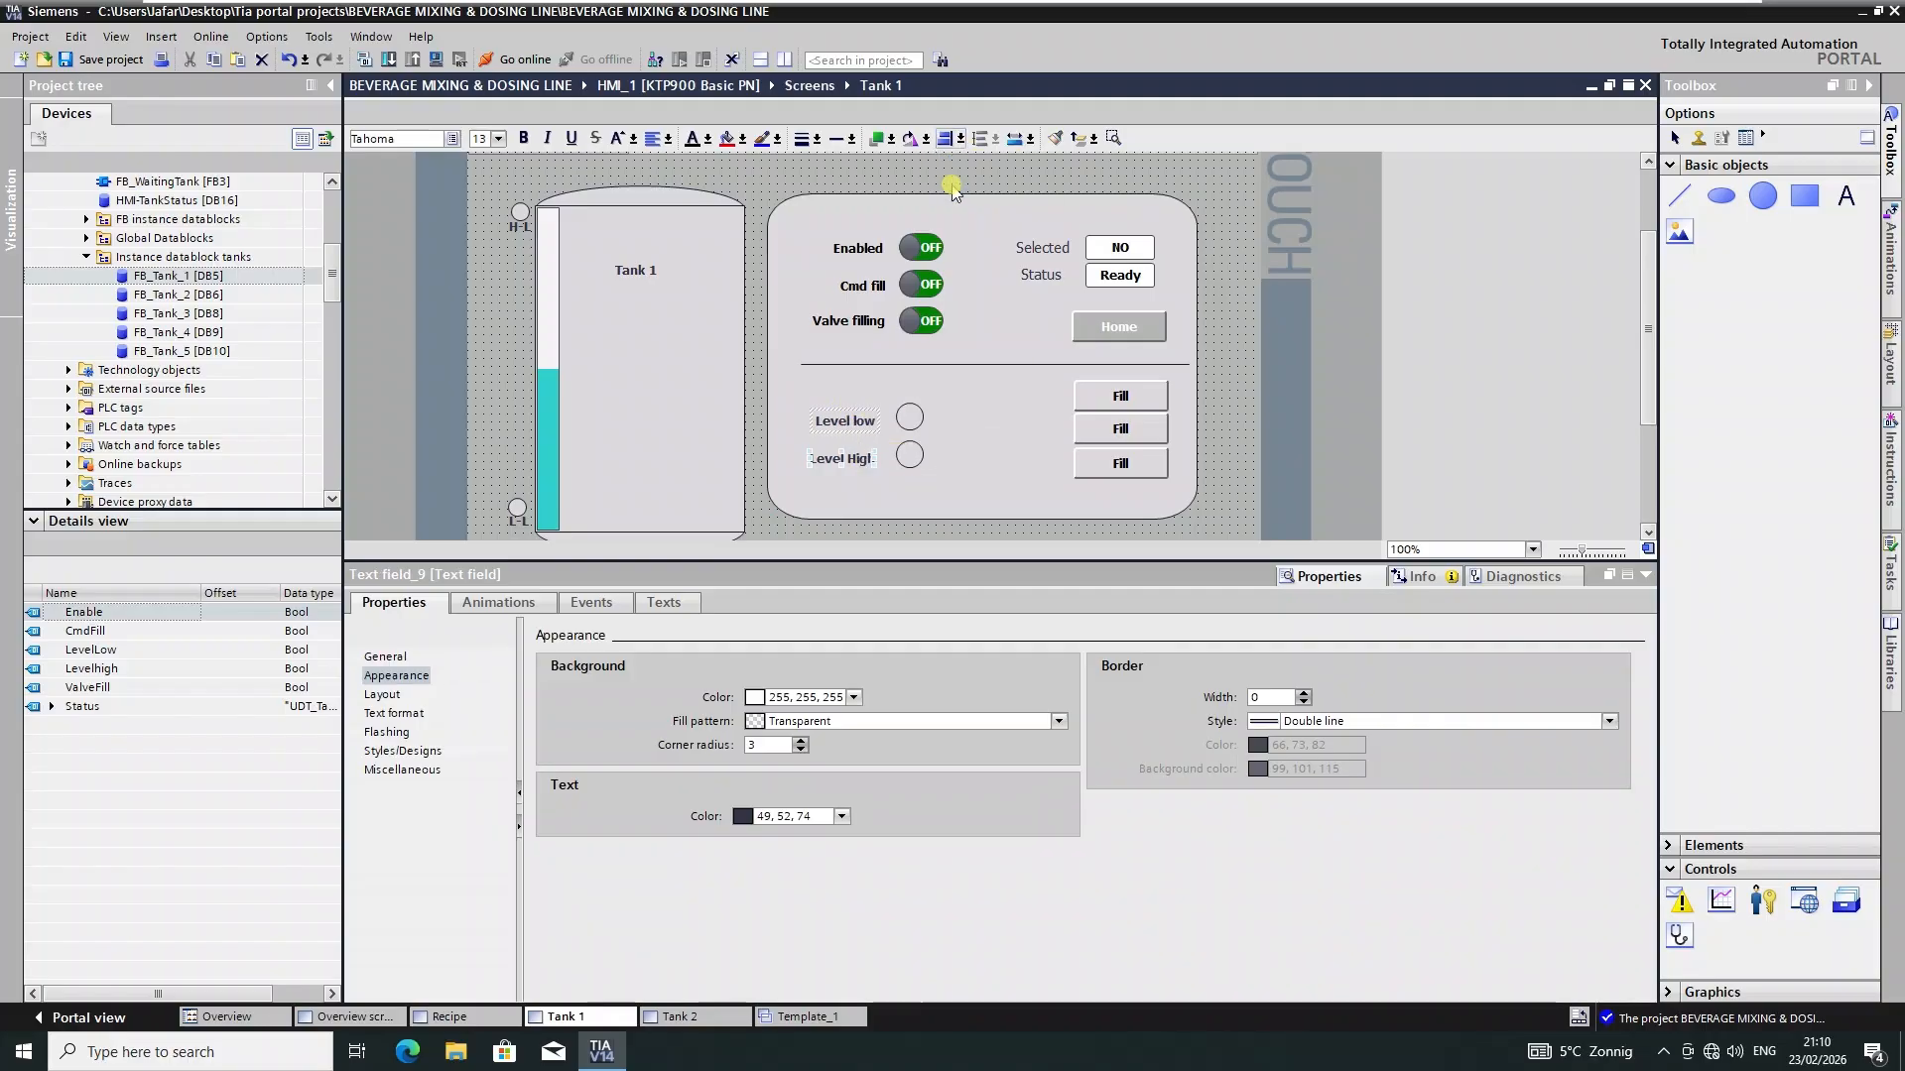
{"action": "left_click", "coordinate": [1012, 493]}
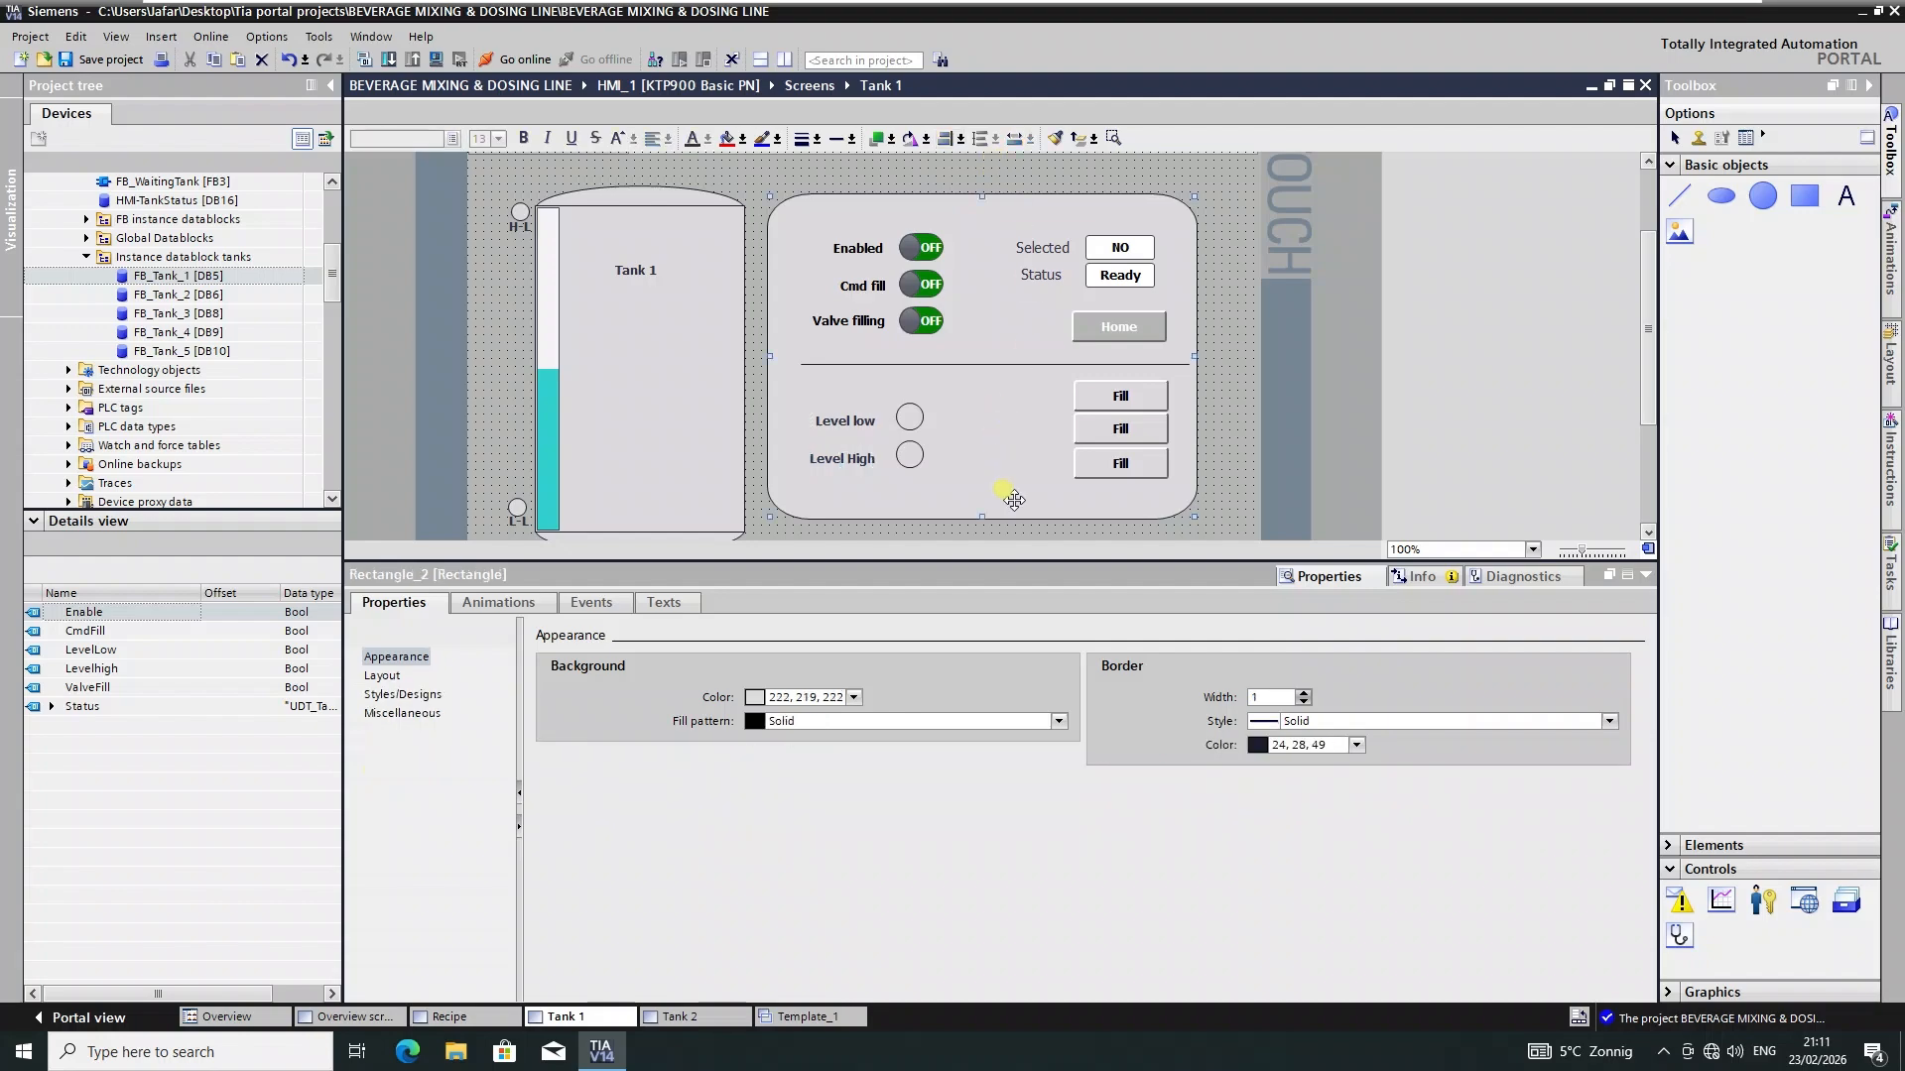
- Nudge both indicator circles left and slightly down so they sit close beside their level labels
{"action": "left_click", "coordinate": [912, 421]}
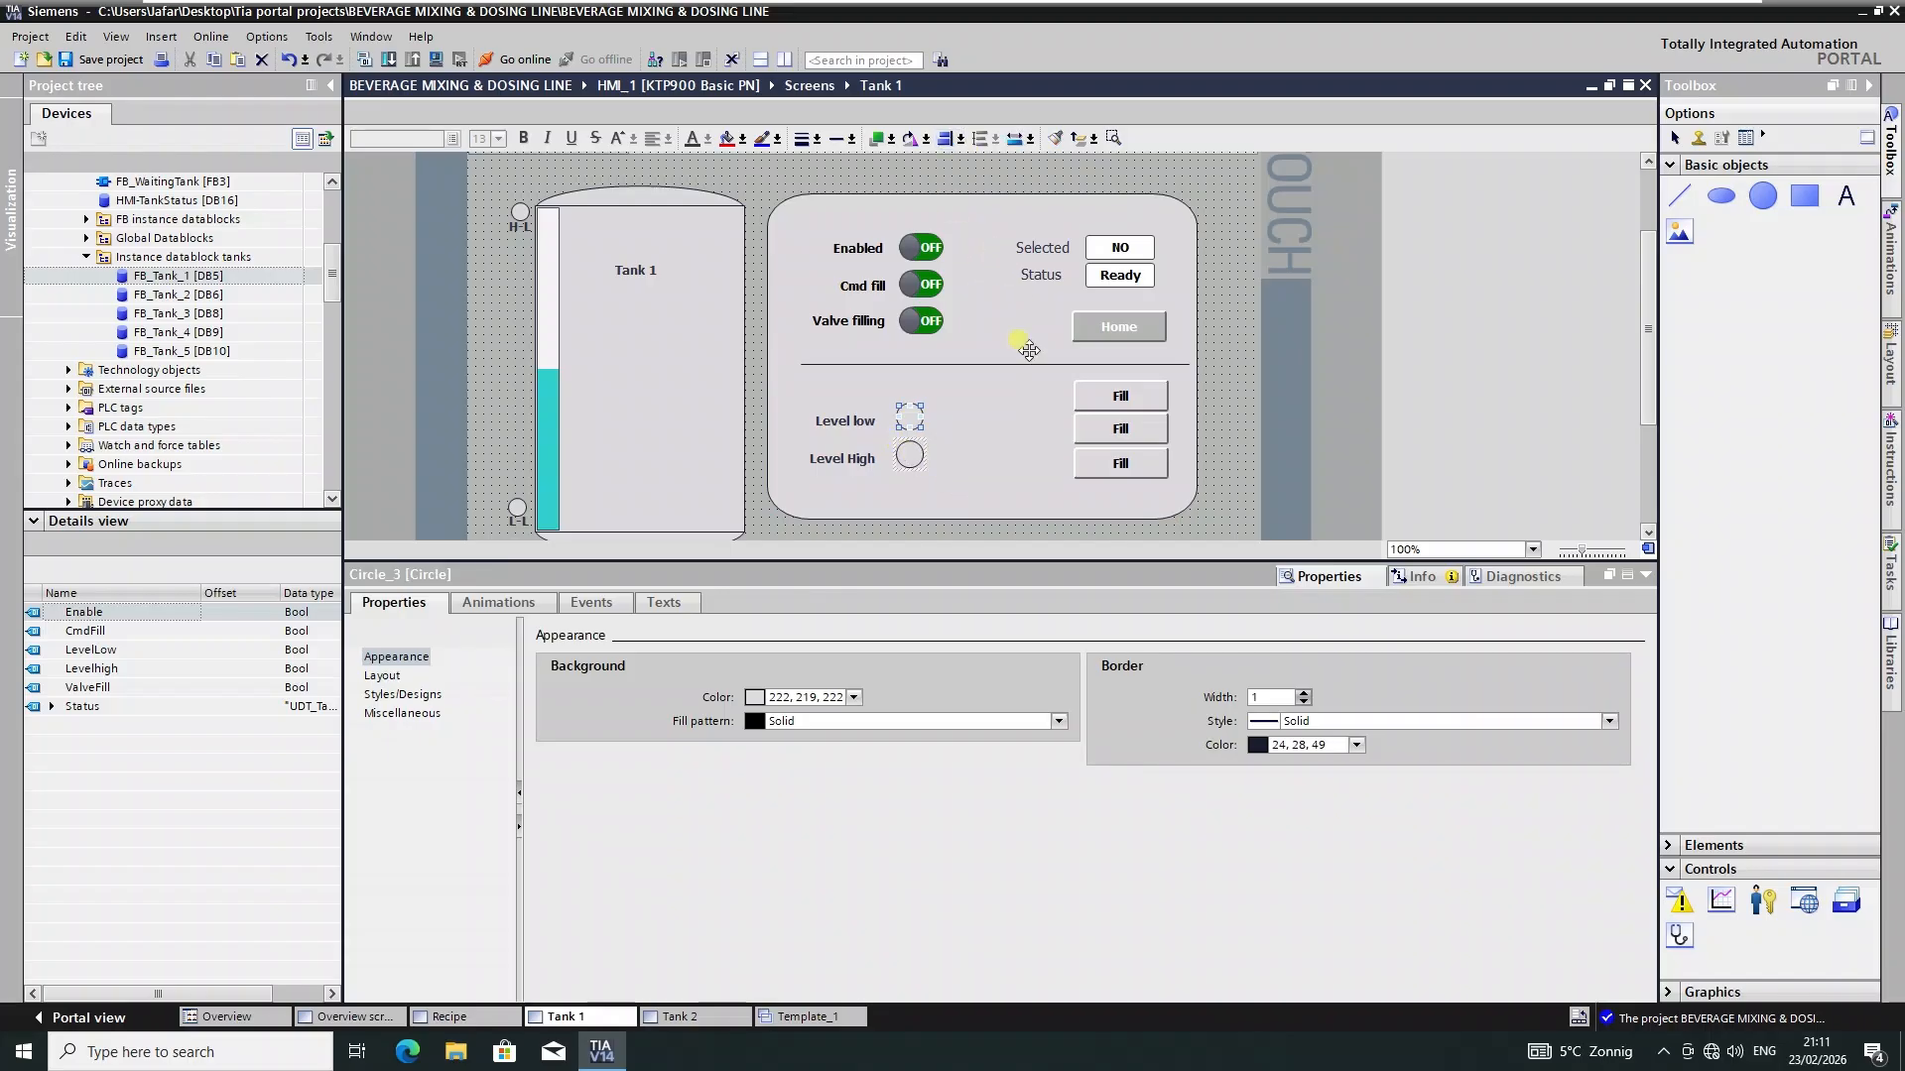
{"action": "key", "text": "Left"}
{"action": "key", "text": "Left"}
{"action": "key", "text": "Left"}
{"action": "key", "text": "Down"}
{"action": "key", "text": "Down"}
{"action": "key", "text": "Down"}
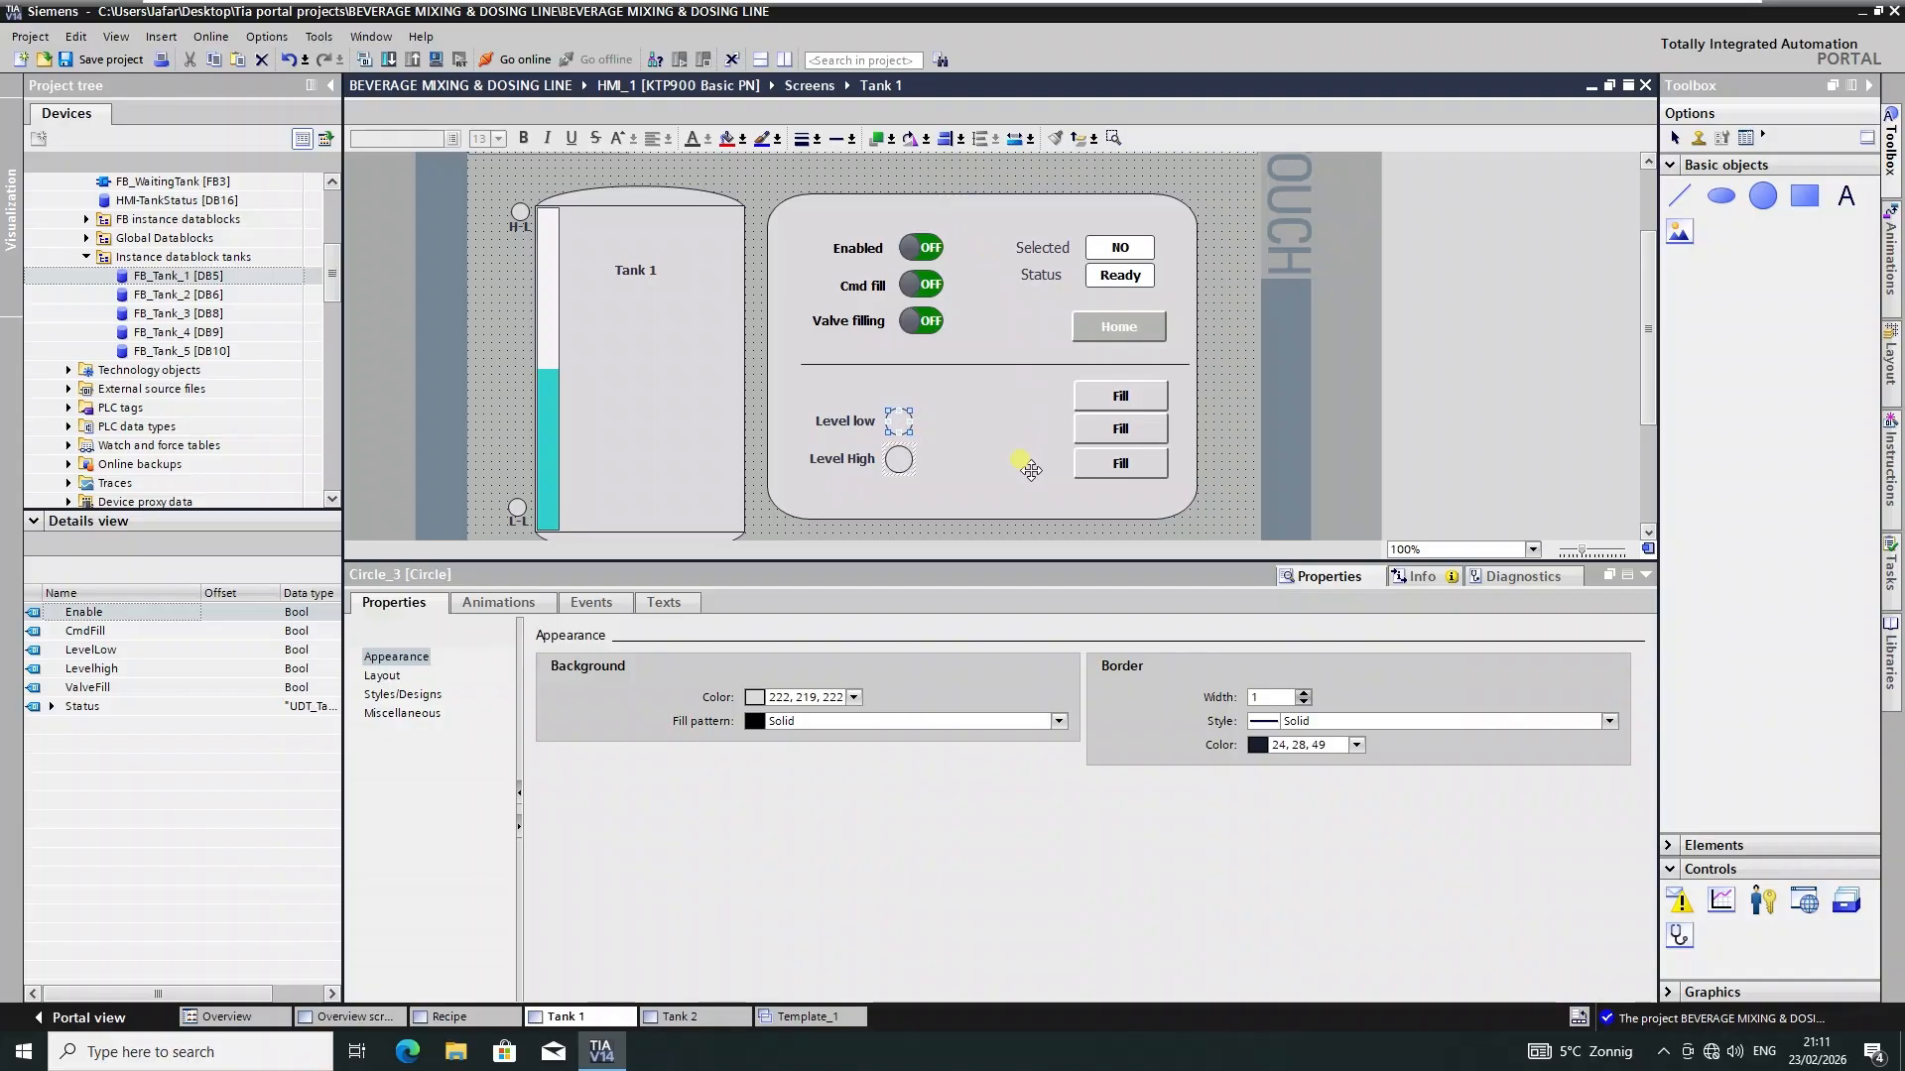
{"action": "left_click", "coordinate": [1021, 461]}
{"action": "left_click", "coordinate": [908, 419]}
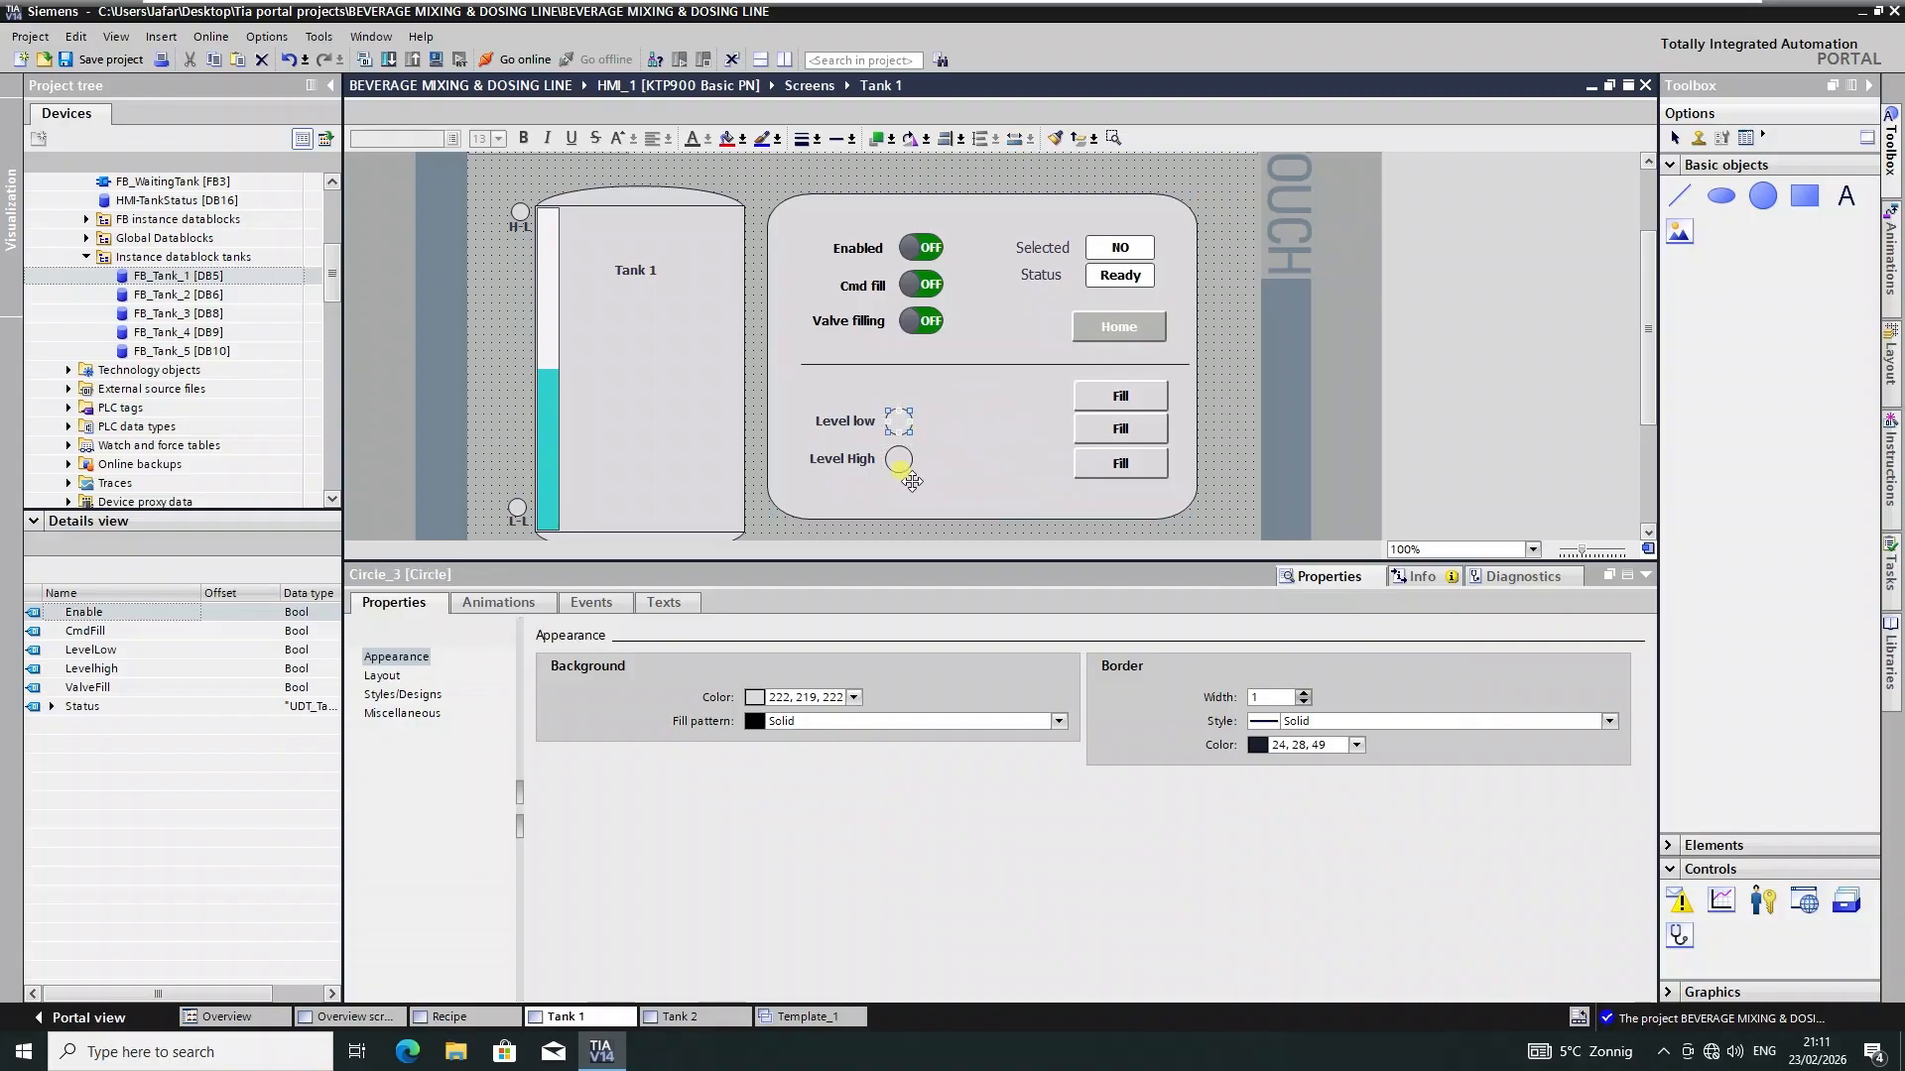
- Align the right edges of the three OFF switches and the upper circle with the Level High circle
{"action": "left_click", "coordinate": [902, 467]}
{"action": "left_click", "coordinate": [906, 419], "text": "shift"}
{"action": "left_click", "coordinate": [928, 322], "text": "shift"}
{"action": "left_click", "coordinate": [932, 287], "text": "shift"}
{"action": "left_click", "coordinate": [928, 248], "text": "shift"}
{"action": "left_click", "coordinate": [945, 139]}
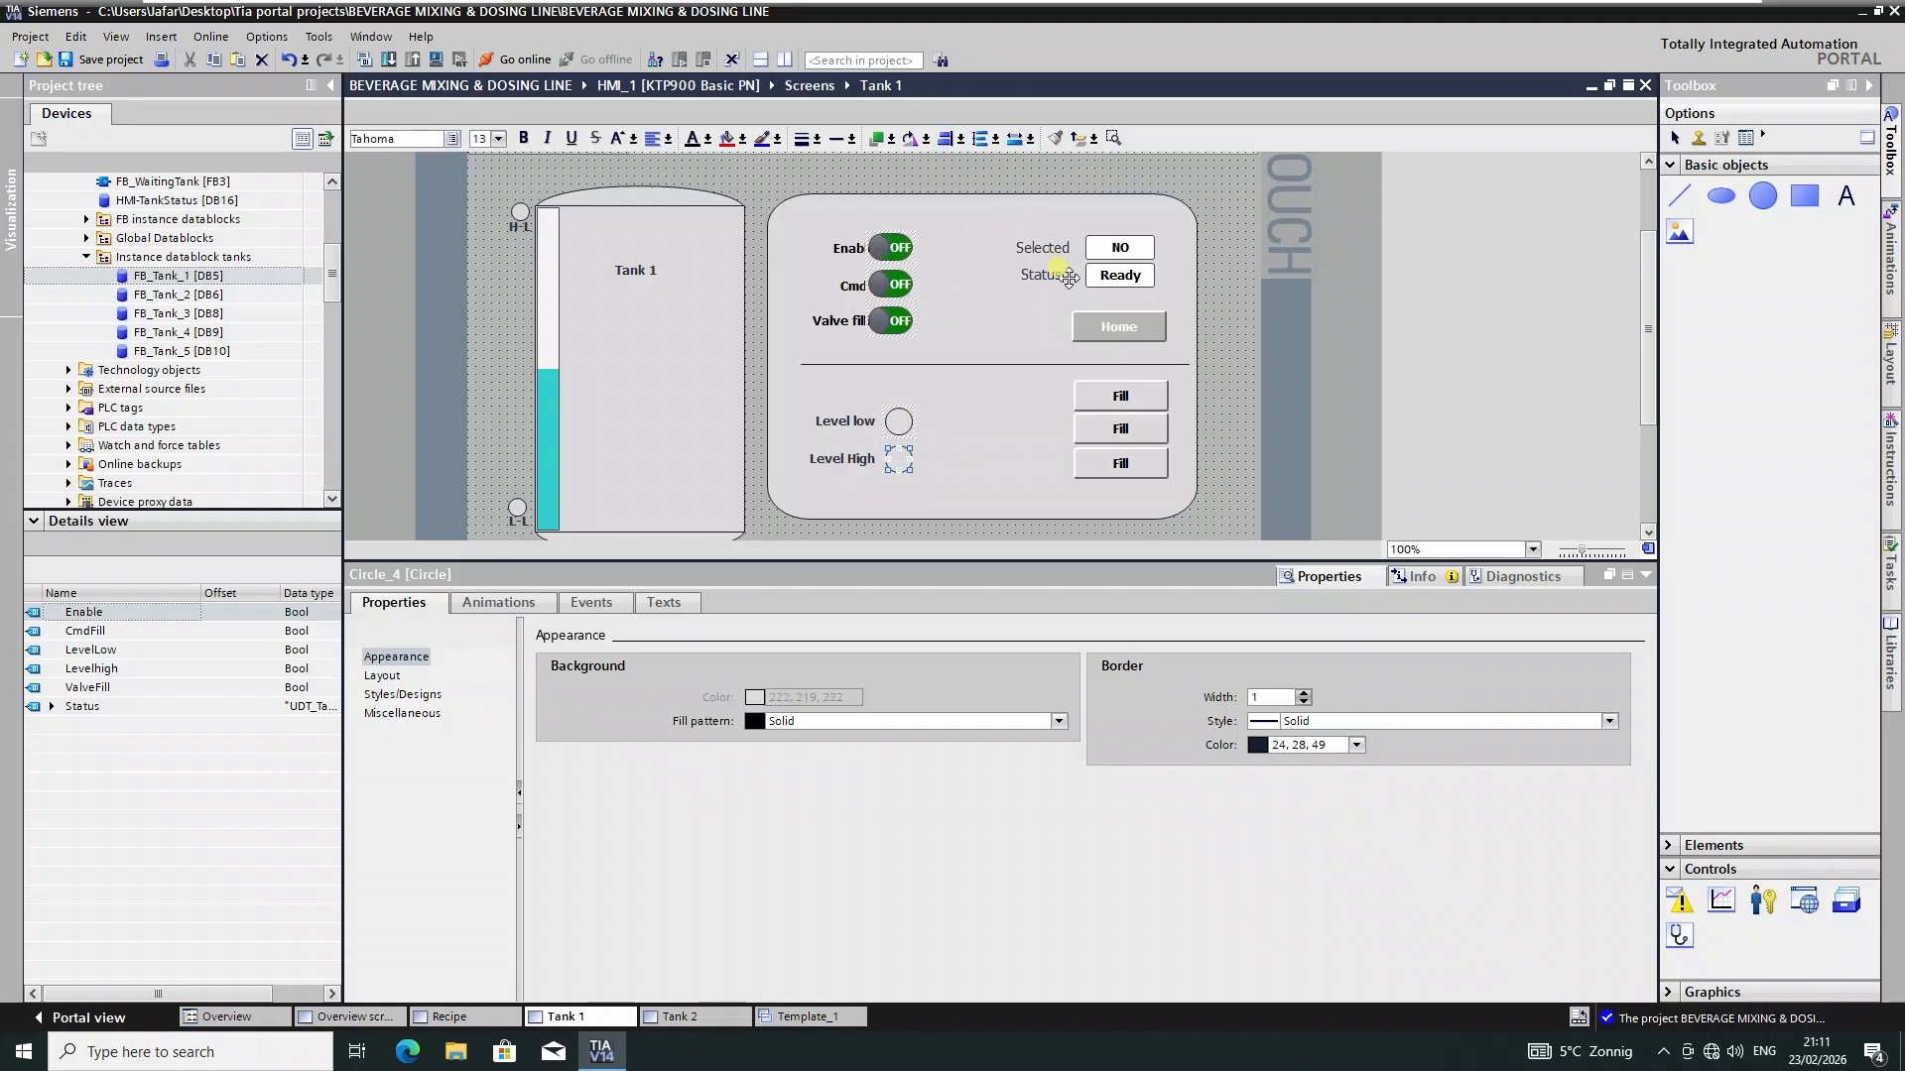
- Align the right edges of the Enabled, Cmd fill and Valve filling labels with the Level High label
{"action": "left_click", "coordinate": [979, 440]}
{"action": "left_click", "coordinate": [840, 329]}
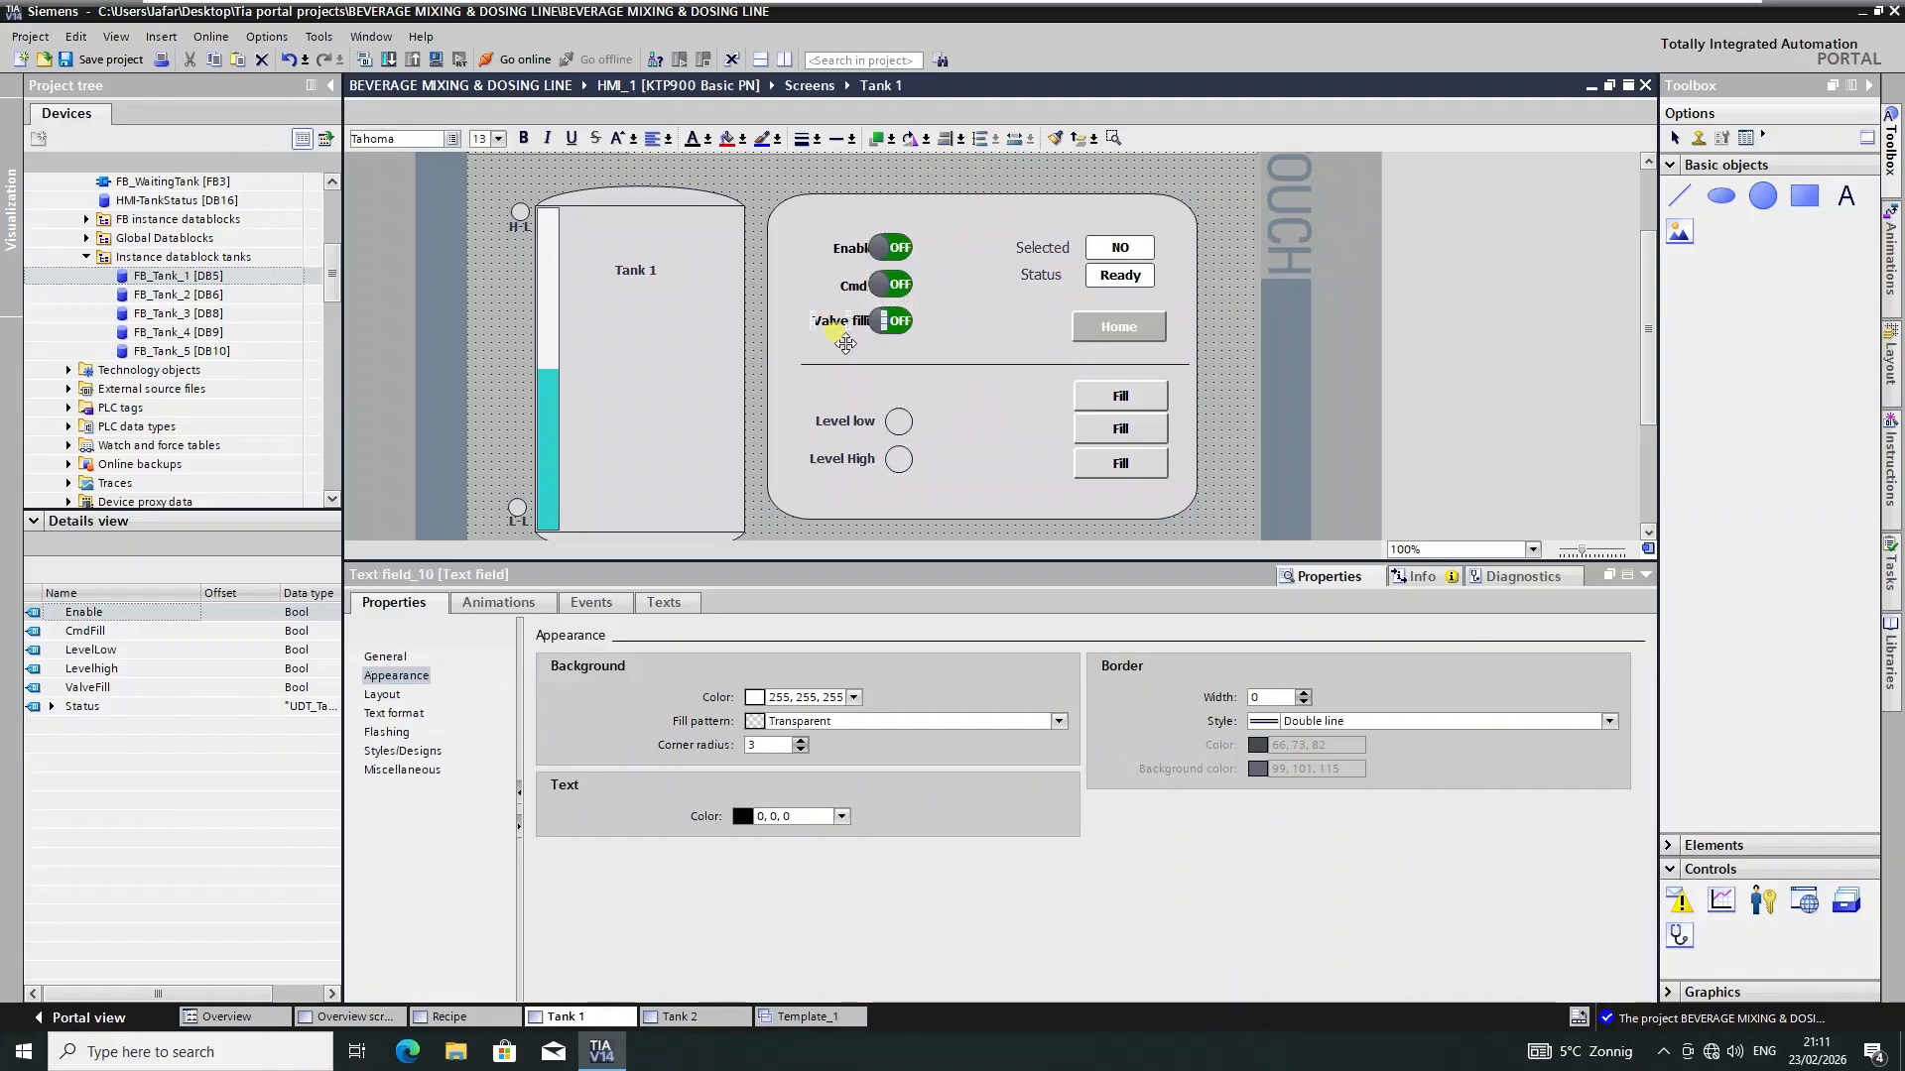
{"action": "left_click", "coordinate": [843, 452]}
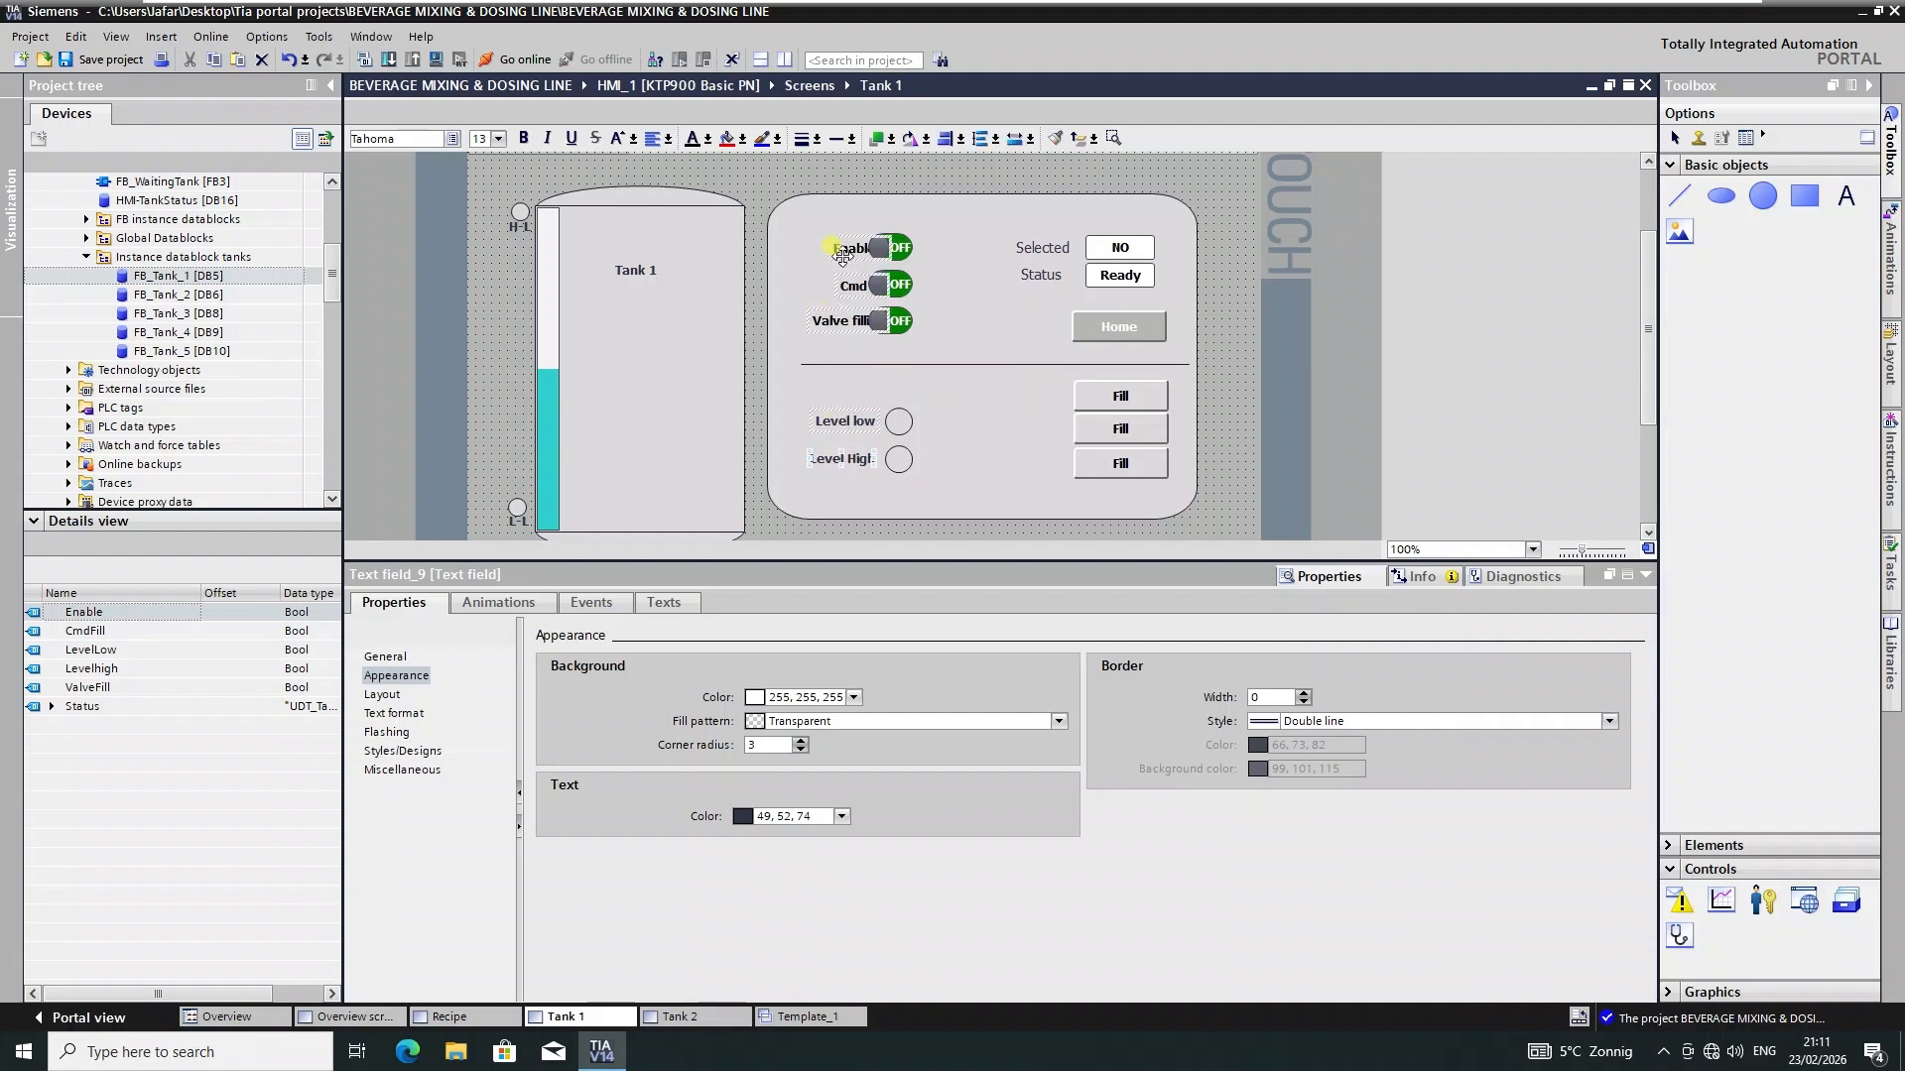
{"action": "left_click", "coordinate": [943, 138]}
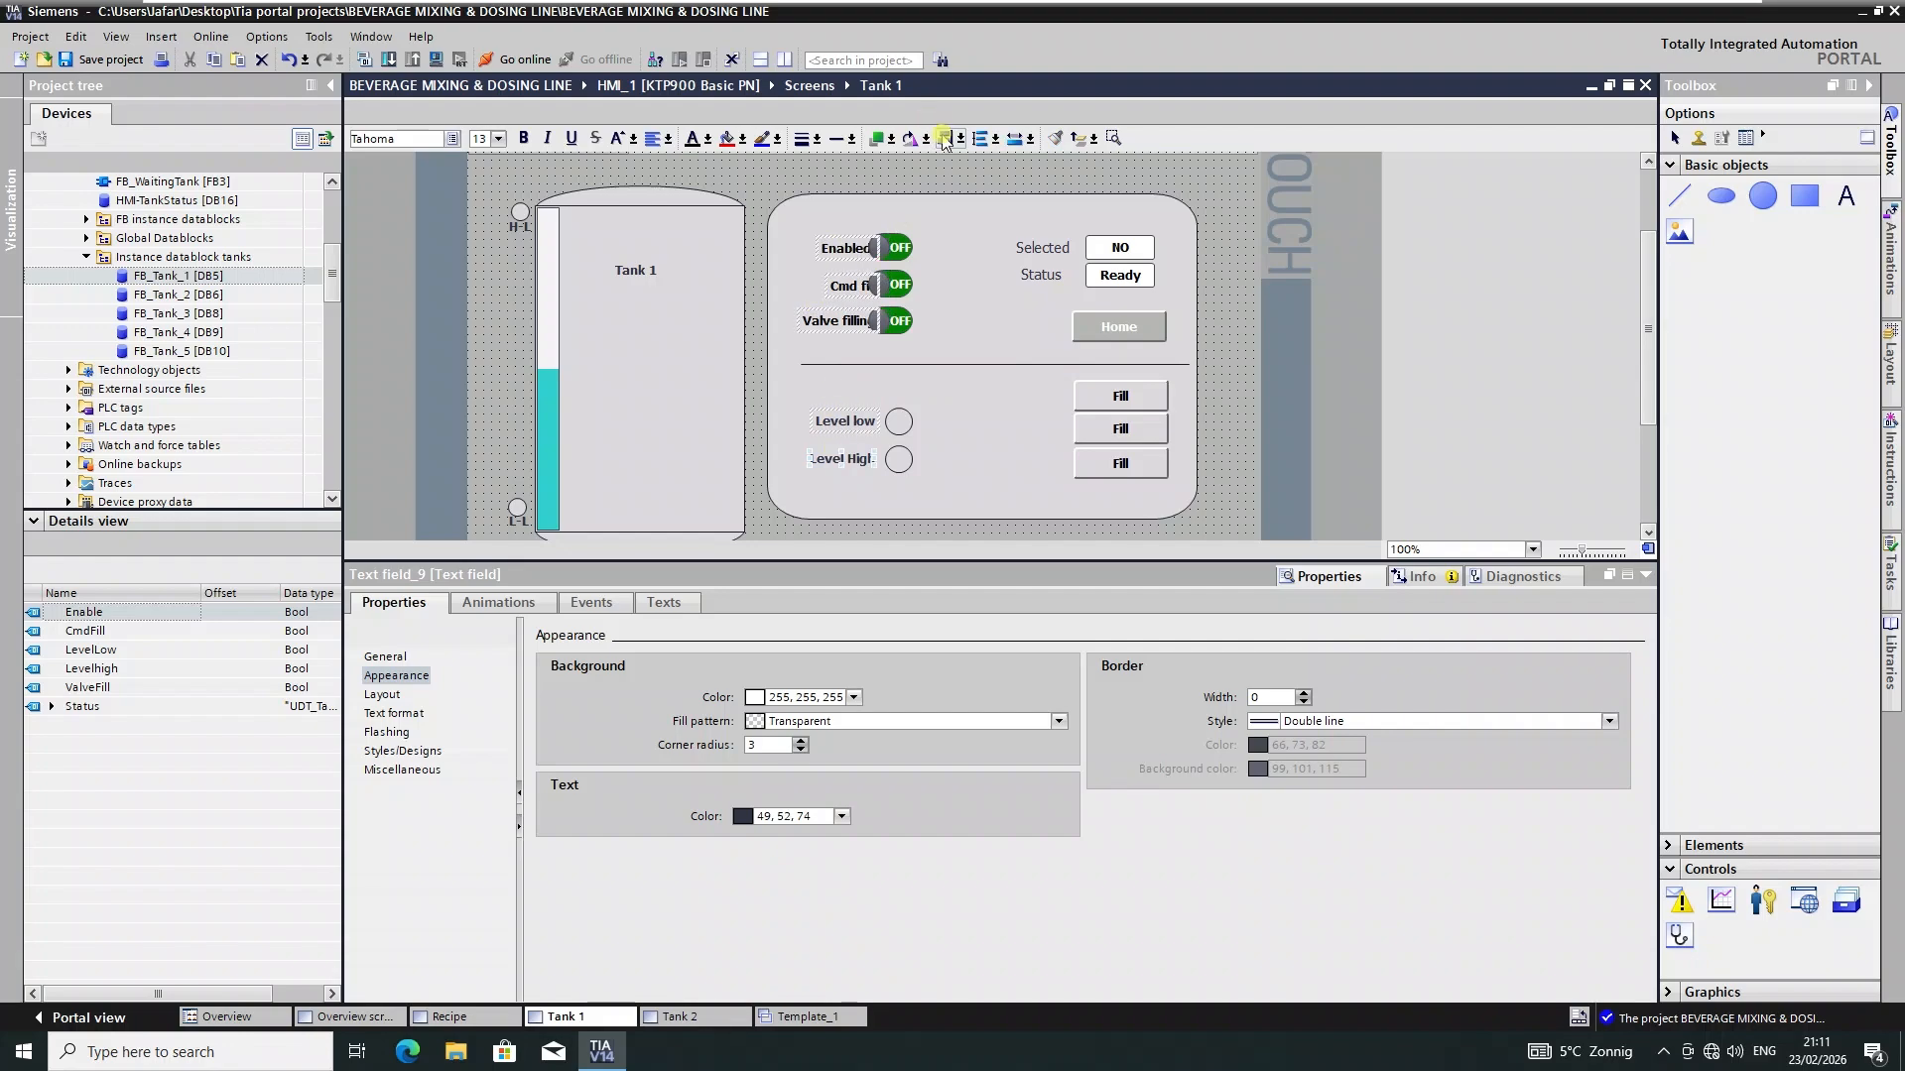
{"action": "left_click", "coordinate": [994, 473]}
- Shift the three OFF switches and both circles together to the right until the switches clear their labels
{"action": "left_click", "coordinate": [901, 458]}
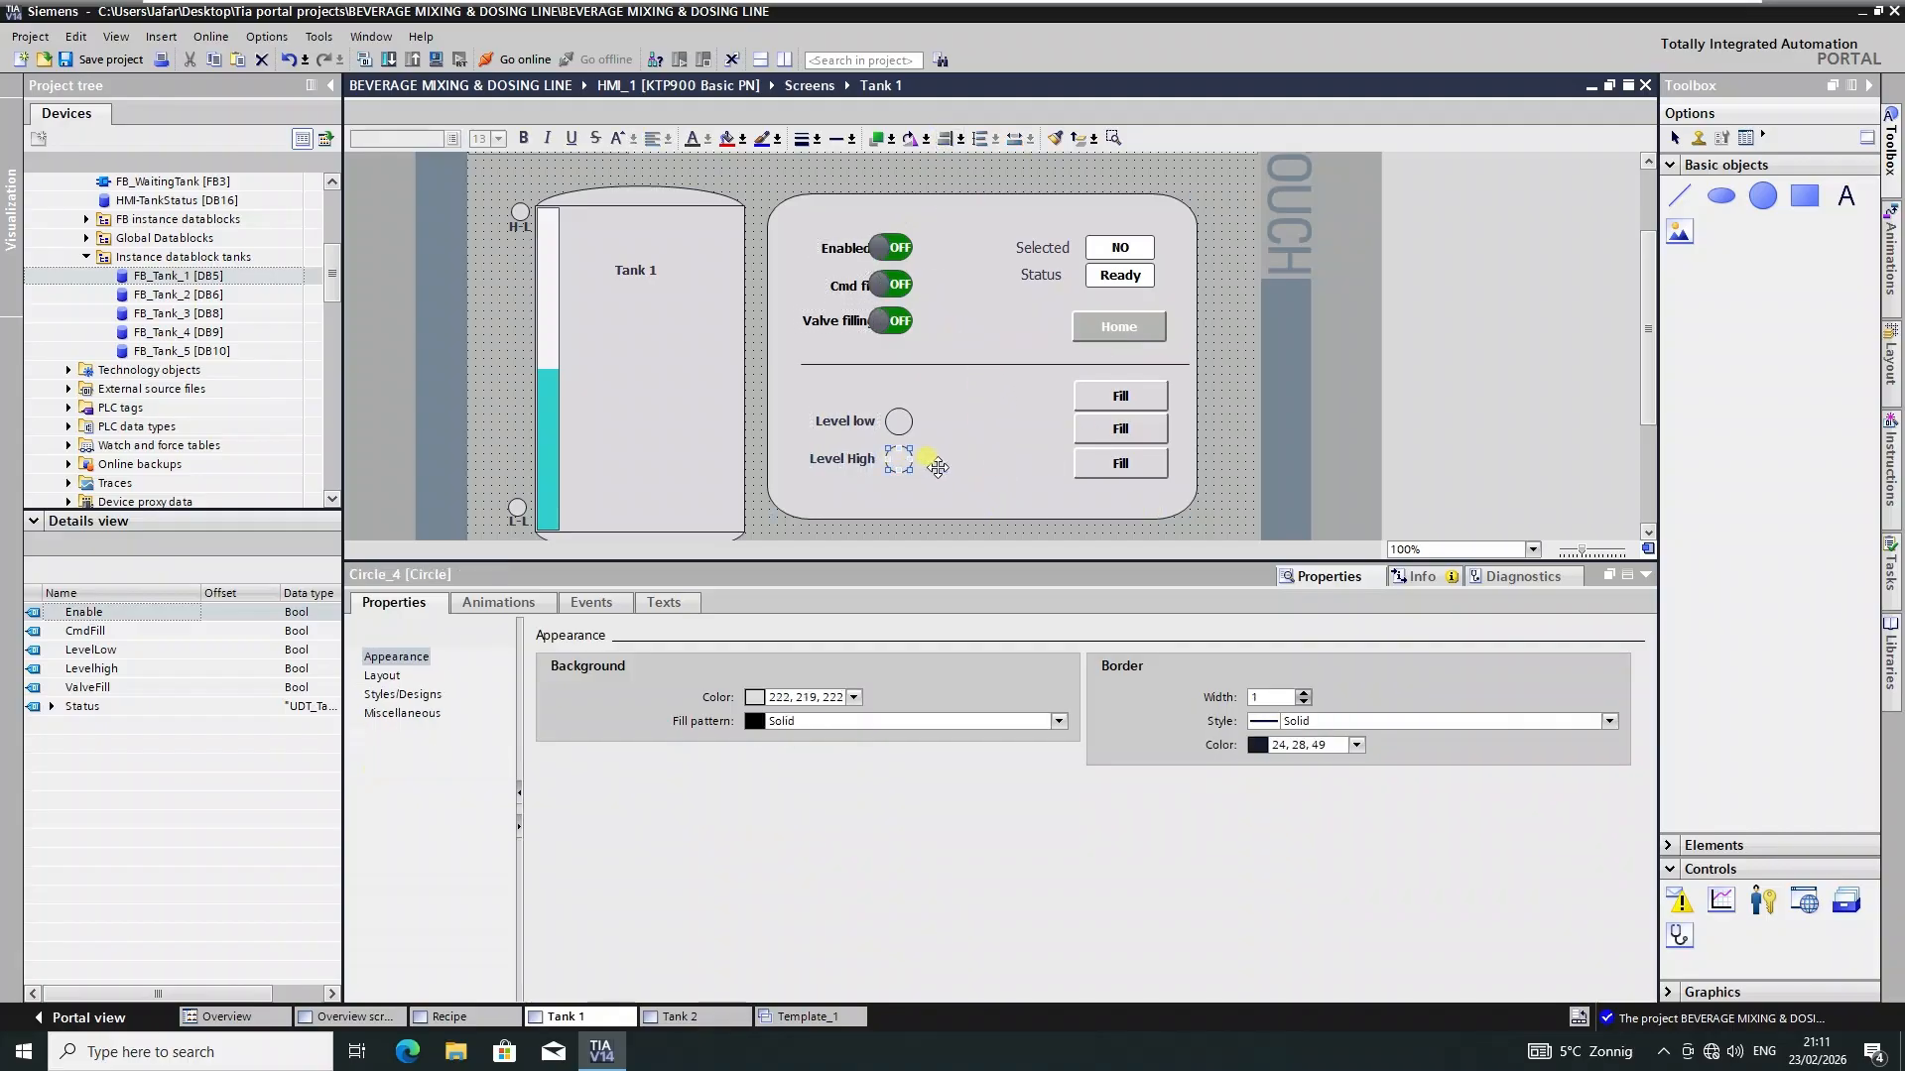
{"action": "left_click", "coordinate": [901, 423], "text": "shift"}
{"action": "left_click", "coordinate": [896, 324], "text": "shift"}
{"action": "left_click", "coordinate": [894, 289], "text": "shift"}
{"action": "left_click", "coordinate": [894, 249], "text": "shift"}
{"action": "key", "text": "Right"}
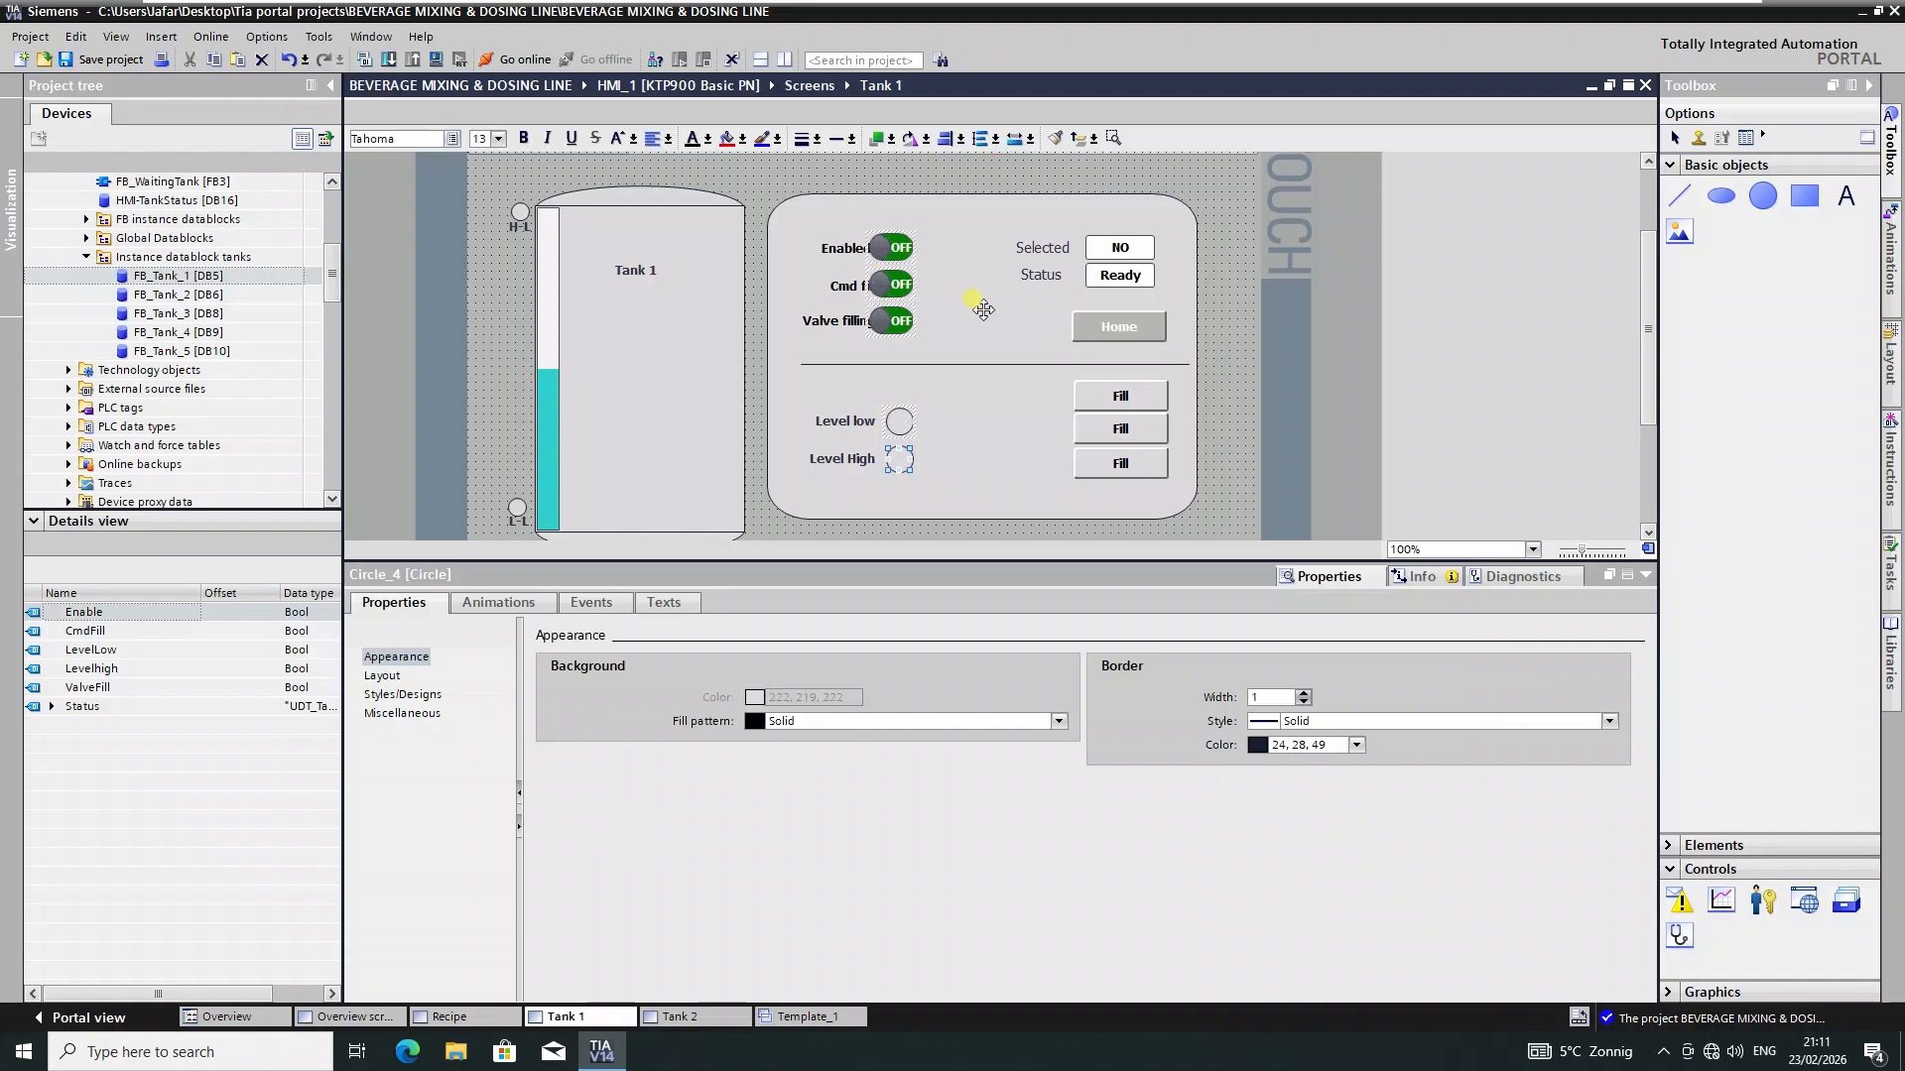
{"action": "key", "text": "Right"}
{"action": "key", "text": "Right"}
{"action": "key", "text": "Right"}
{"action": "key", "text": "Right"}
{"action": "key", "text": "Right"}
{"action": "key", "text": "Right"}
{"action": "key", "text": "Right"}
{"action": "key", "text": "Right"}
{"action": "key", "text": "Right"}
{"action": "key", "text": "Right"}
{"action": "key", "text": "Right"}
{"action": "key", "text": "Right"}
{"action": "key", "text": "Right"}
{"action": "key", "text": "Right"}
{"action": "key", "text": "Right"}
{"action": "key", "text": "Right"}
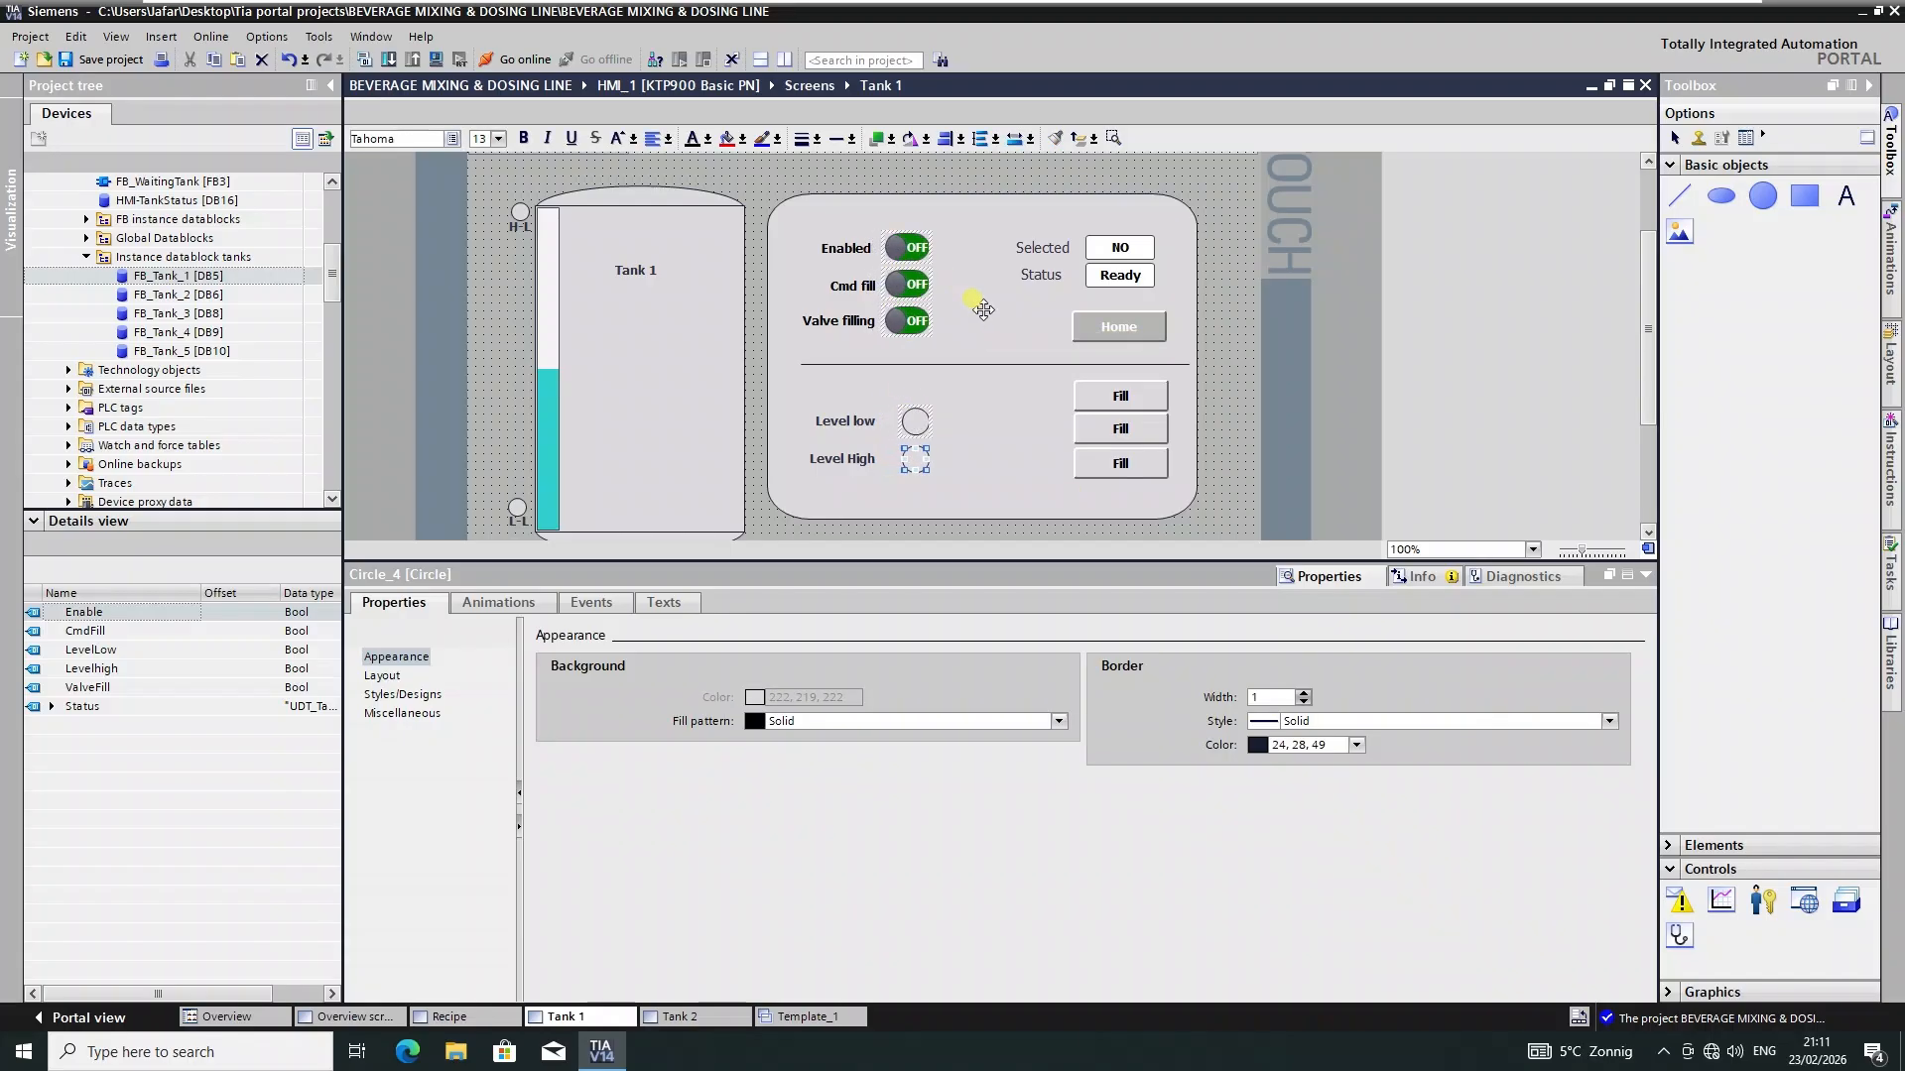
{"action": "left_click", "coordinate": [1019, 468]}
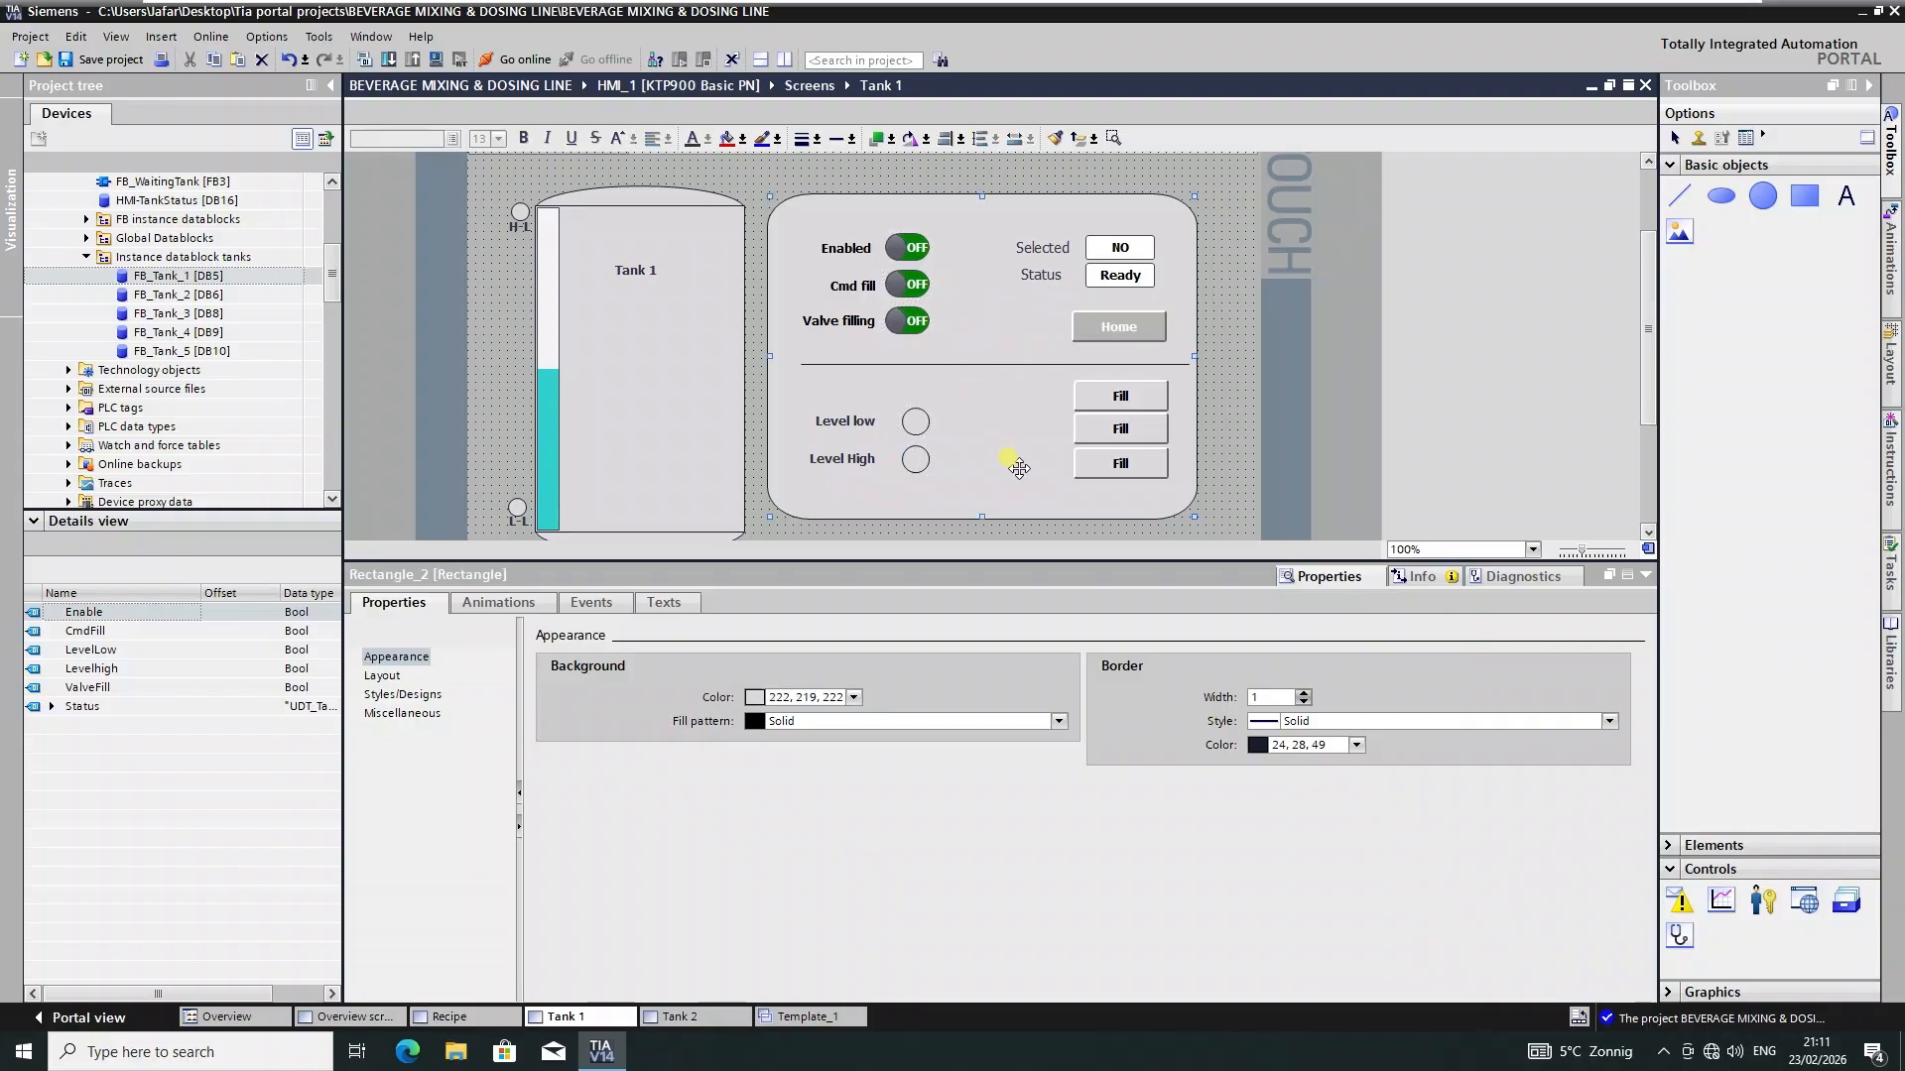
- Save the project with the revised Tank 1 panel layout
{"action": "left_click", "coordinate": [1119, 398]}
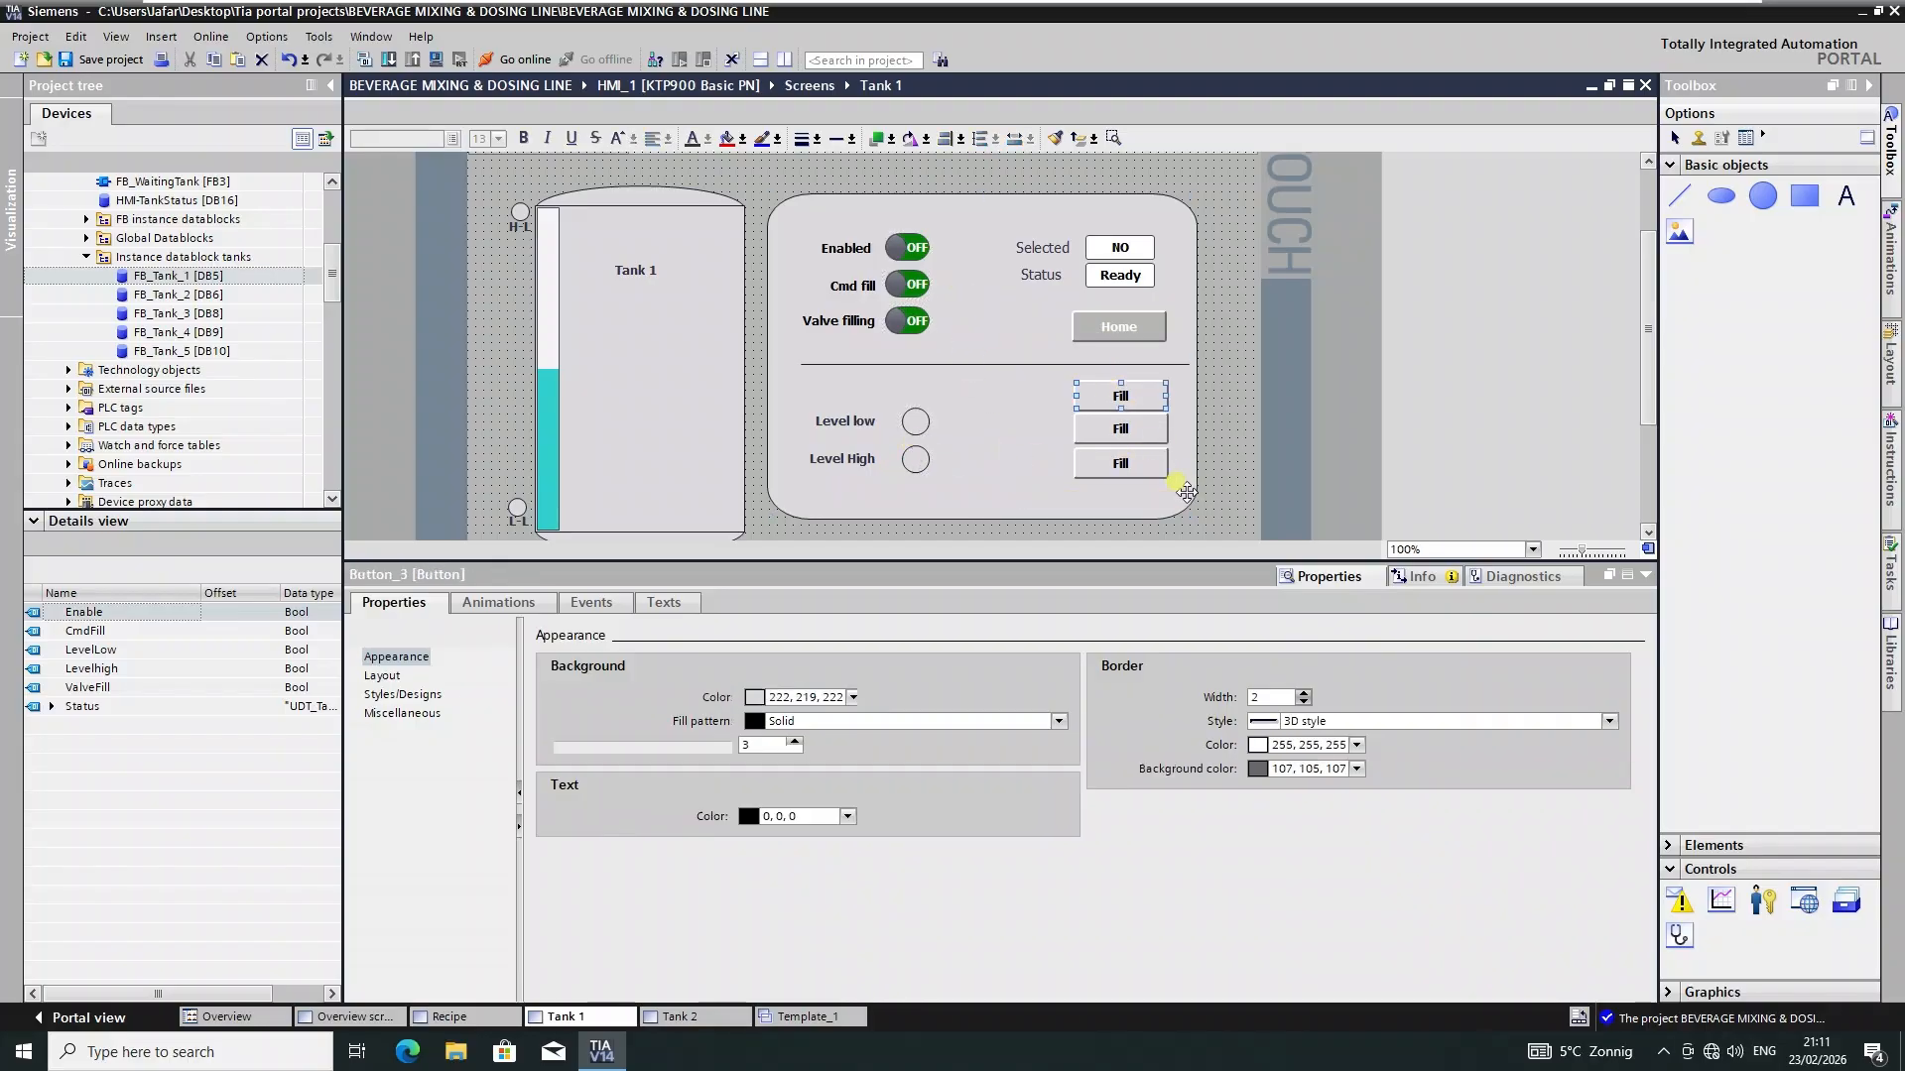
{"action": "key", "text": "ctrl+s"}
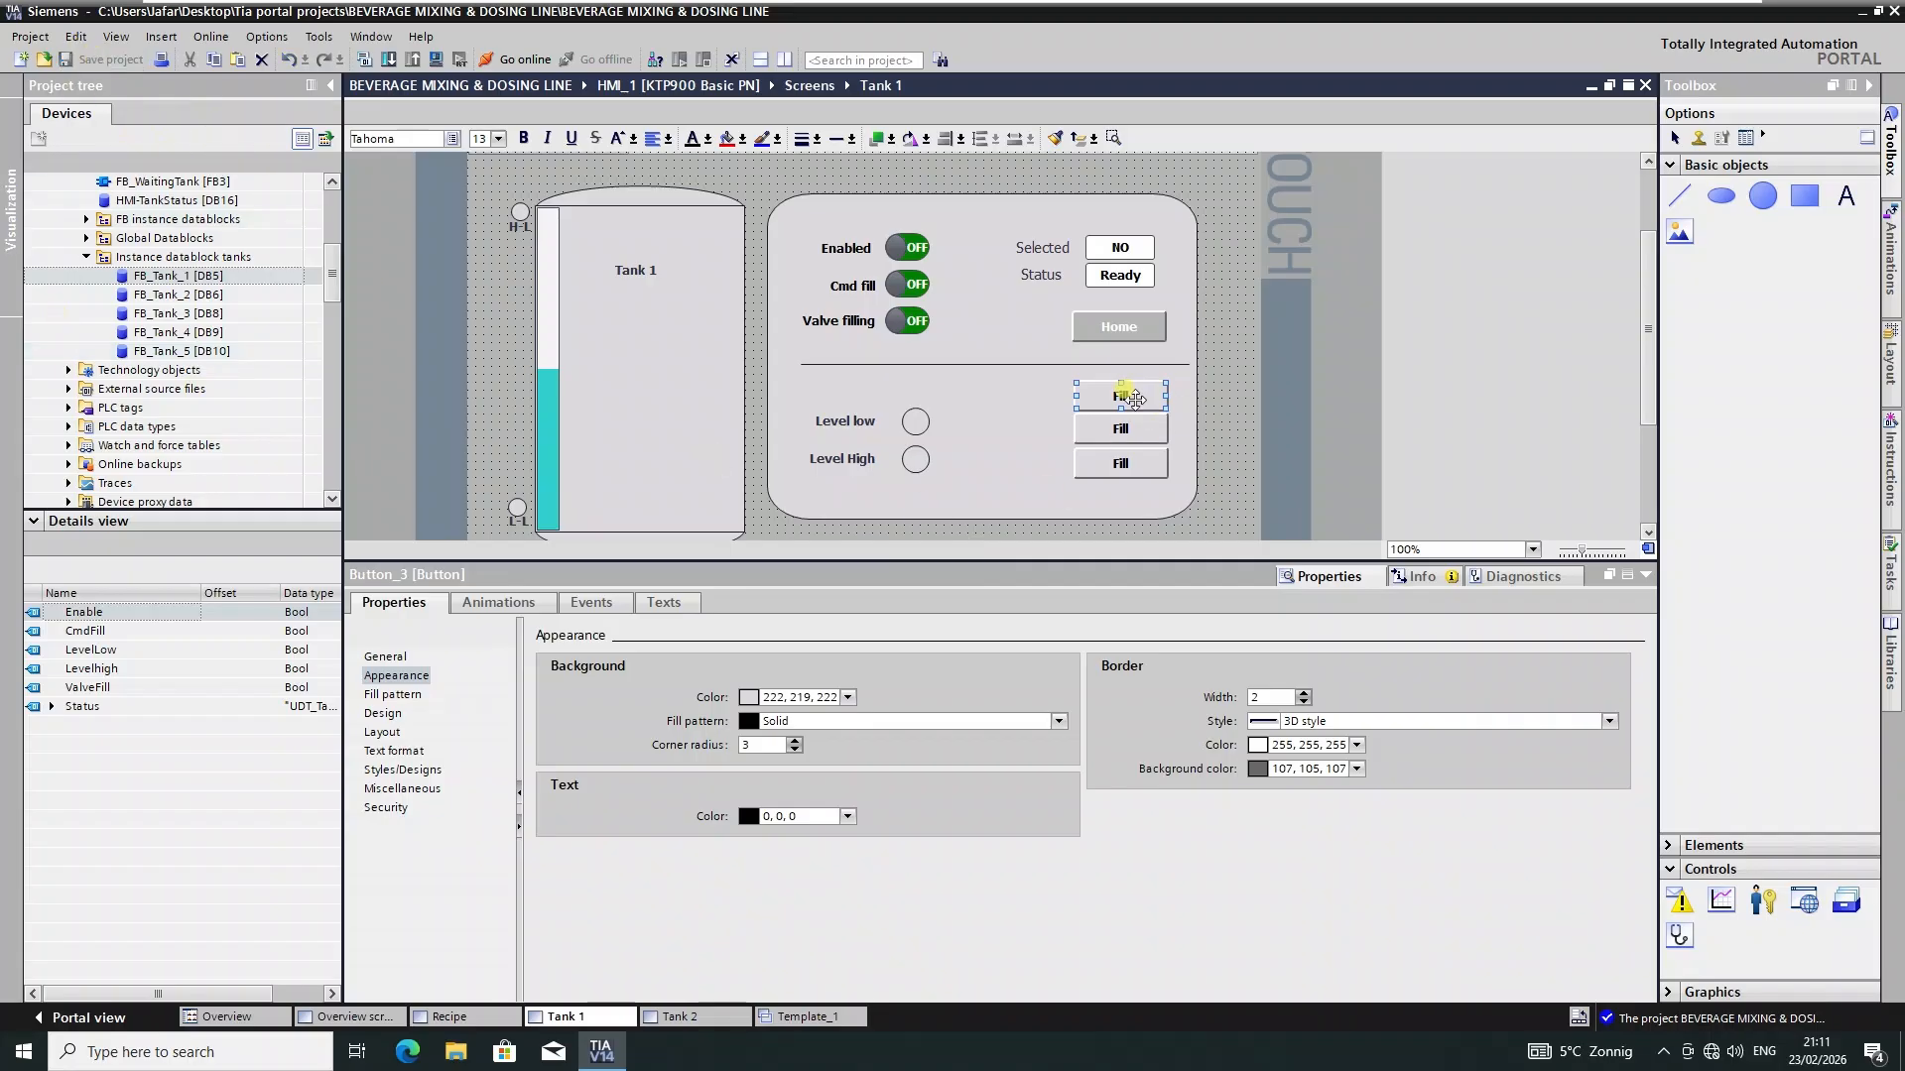
{"action": "left_click", "coordinate": [964, 429]}
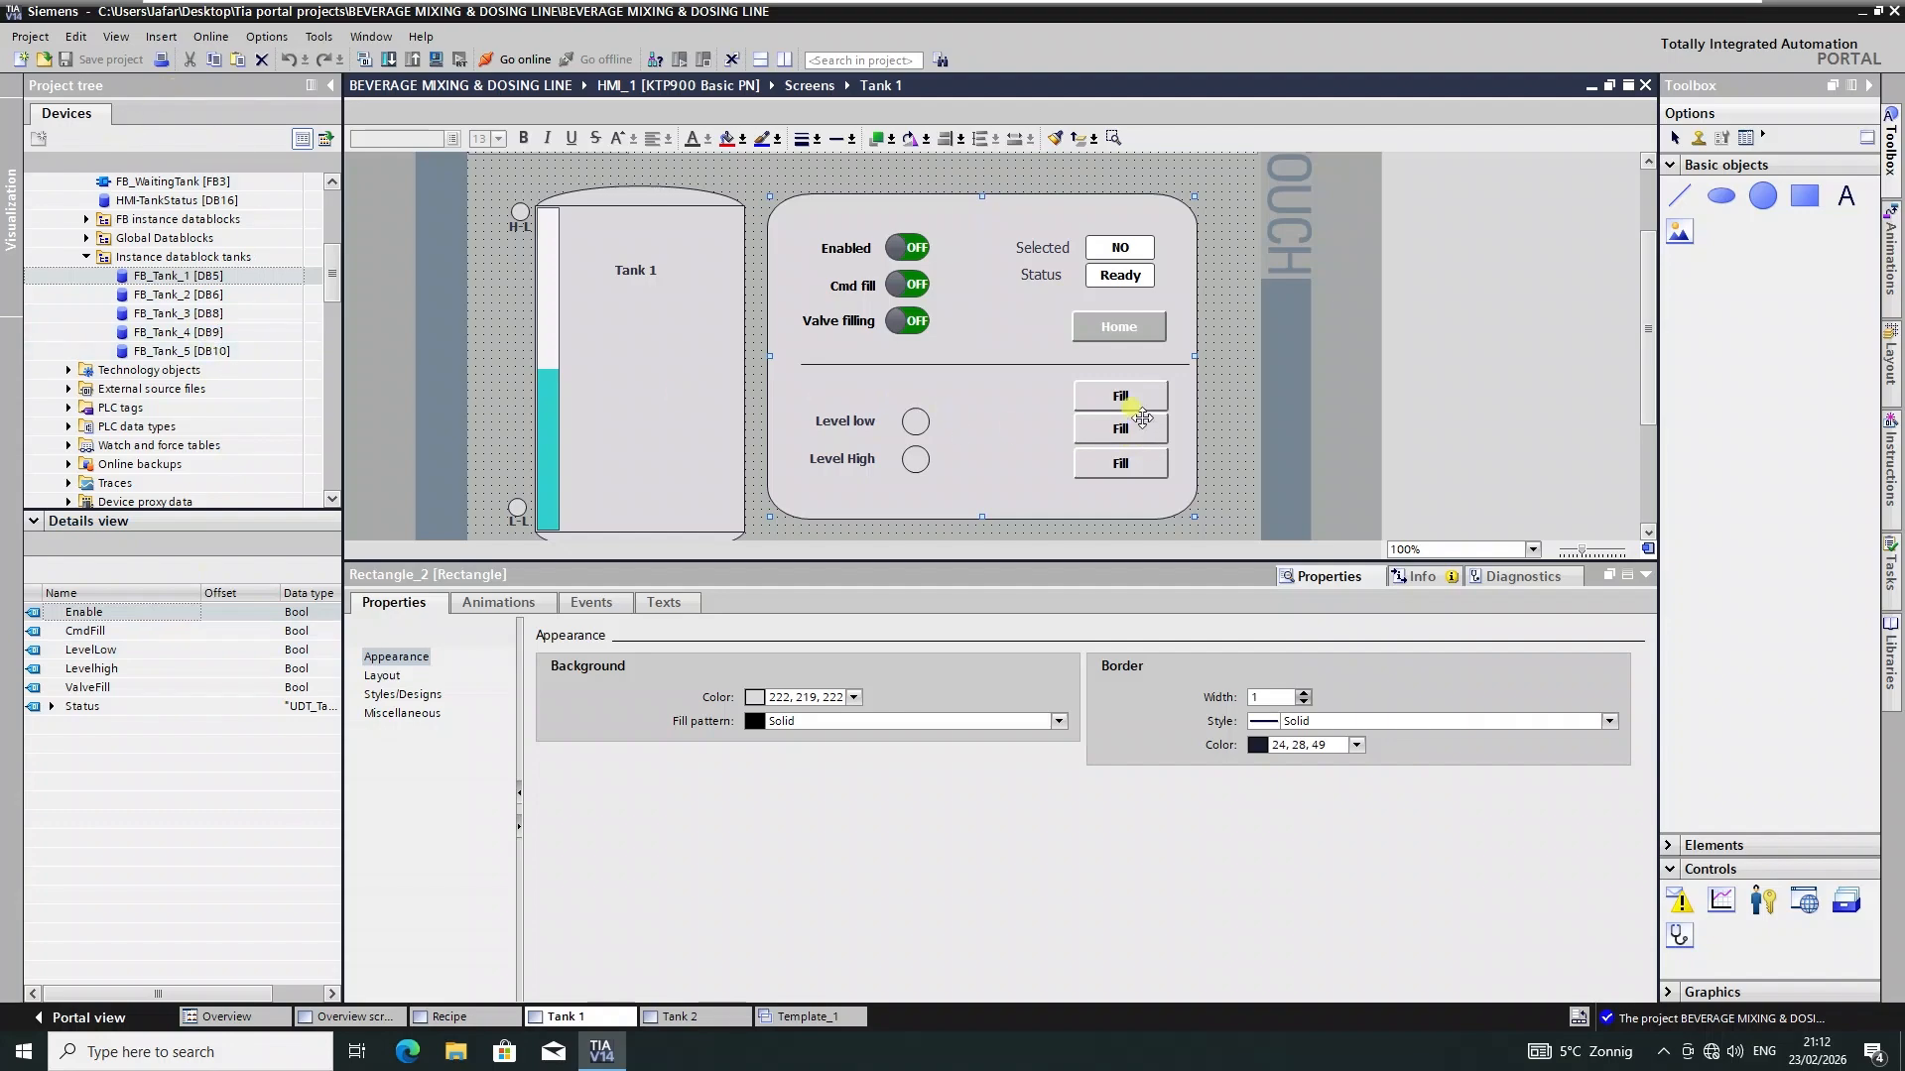
- Copy the Home button's background colour 181, 182, 181 and apply it to the uppermost Fill button
{"action": "left_click", "coordinate": [1118, 326]}
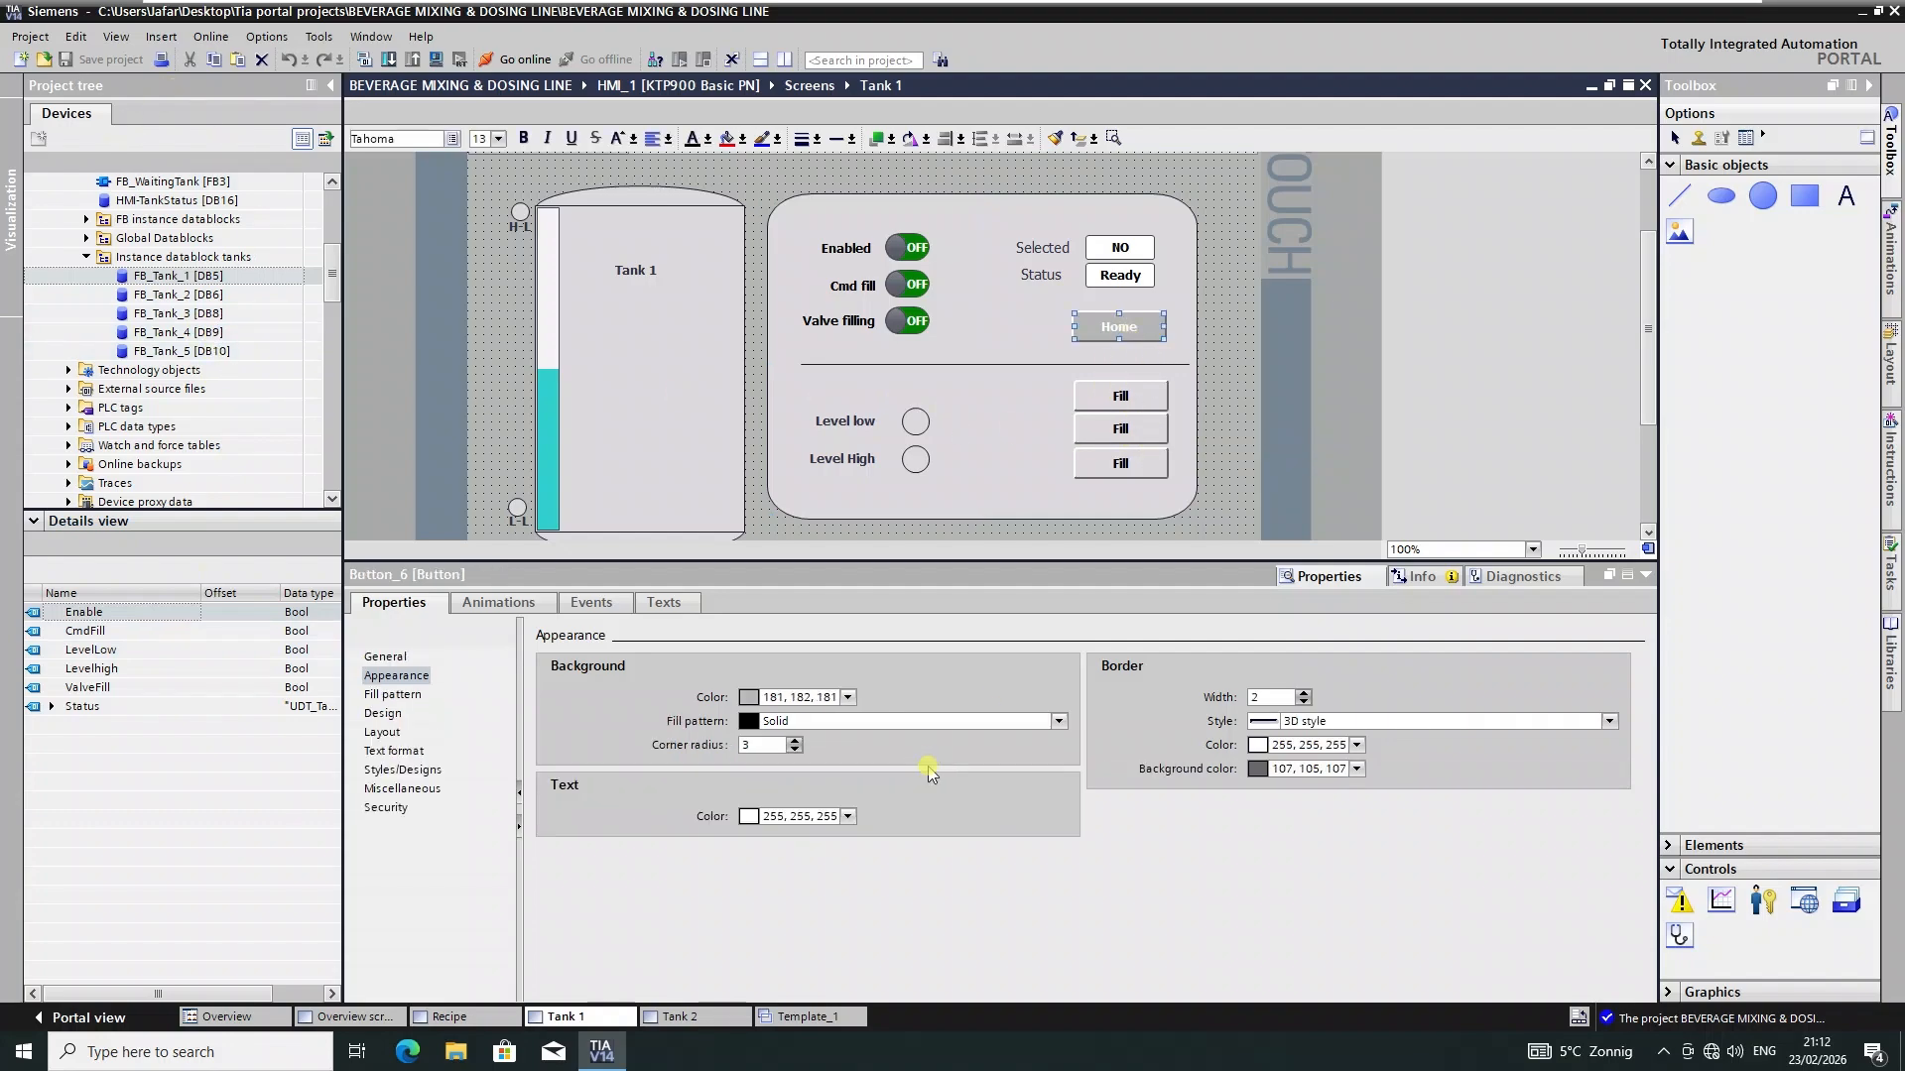
{"action": "left_click", "coordinate": [803, 698]}
{"action": "key", "text": "ctrl+c"}
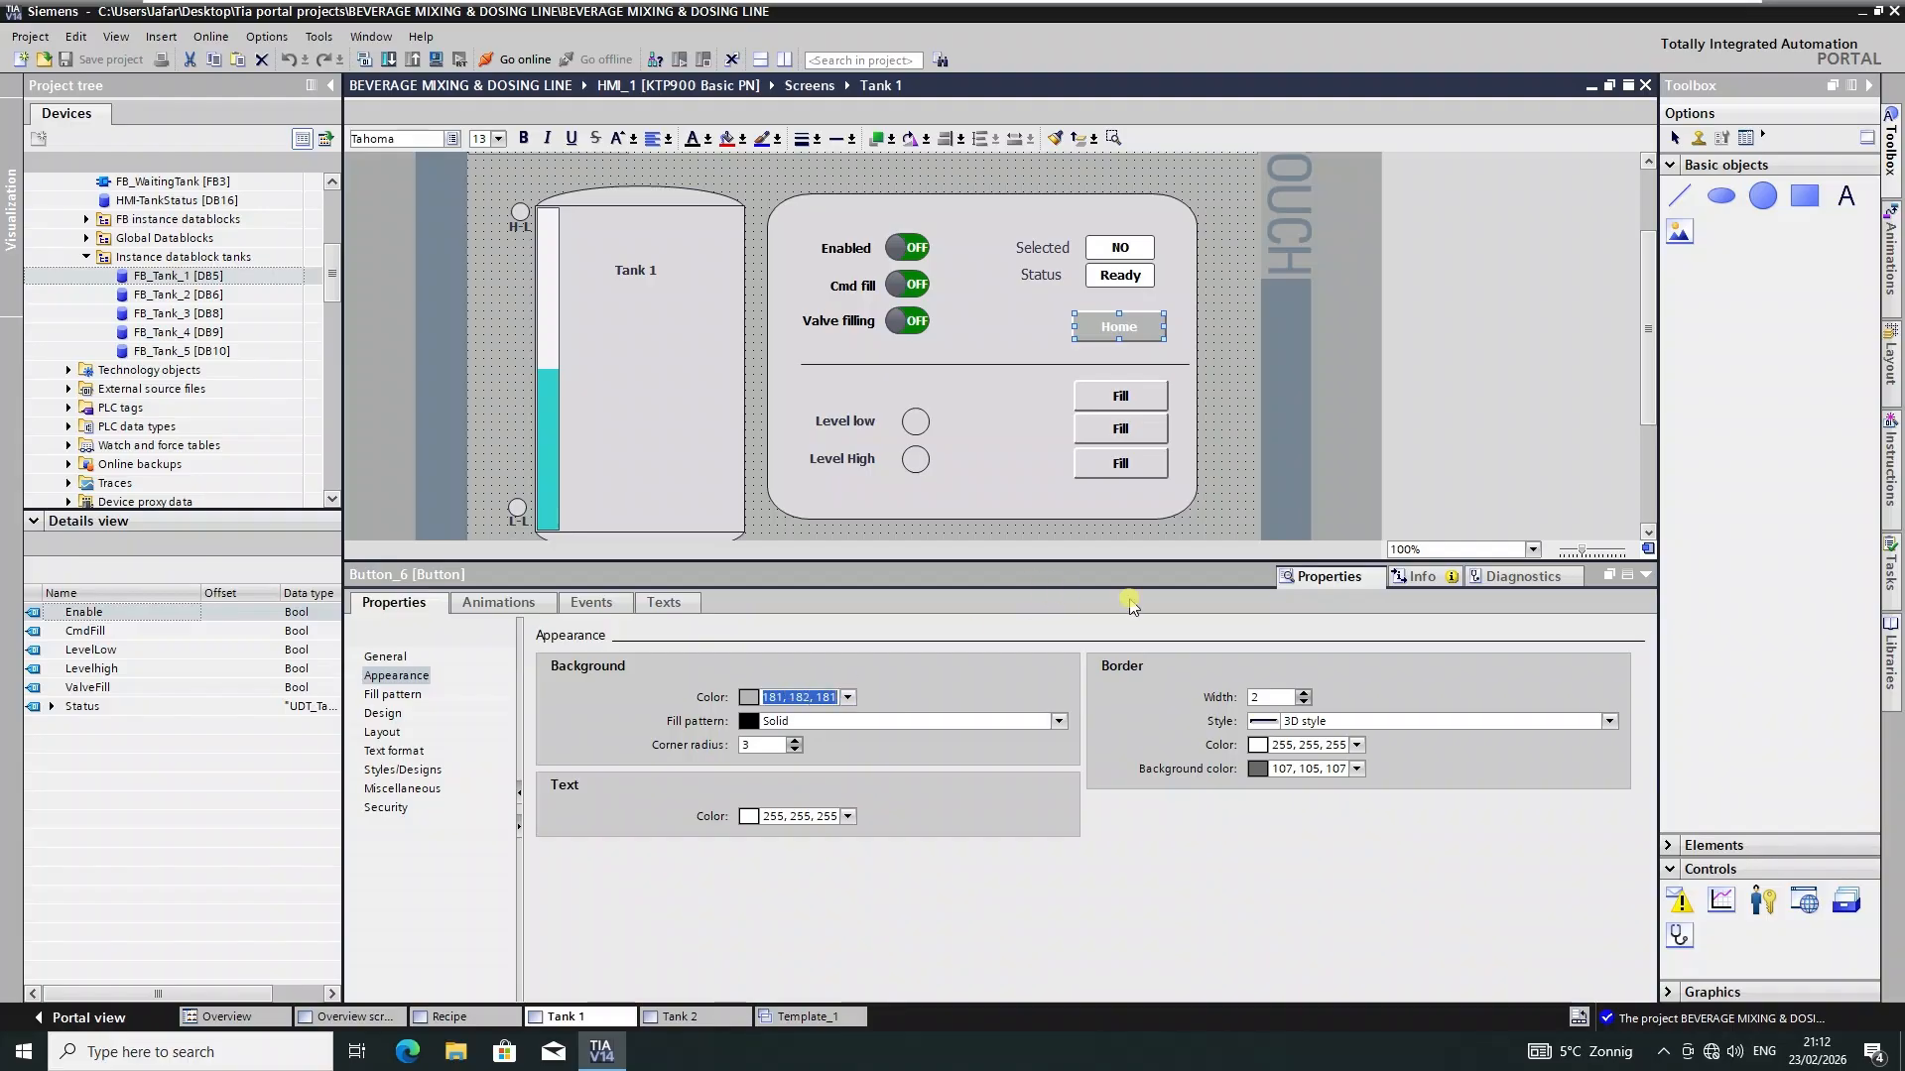
{"action": "left_click", "coordinate": [1120, 396]}
{"action": "left_click", "coordinate": [797, 698]}
{"action": "key", "text": "ctrl+a"}
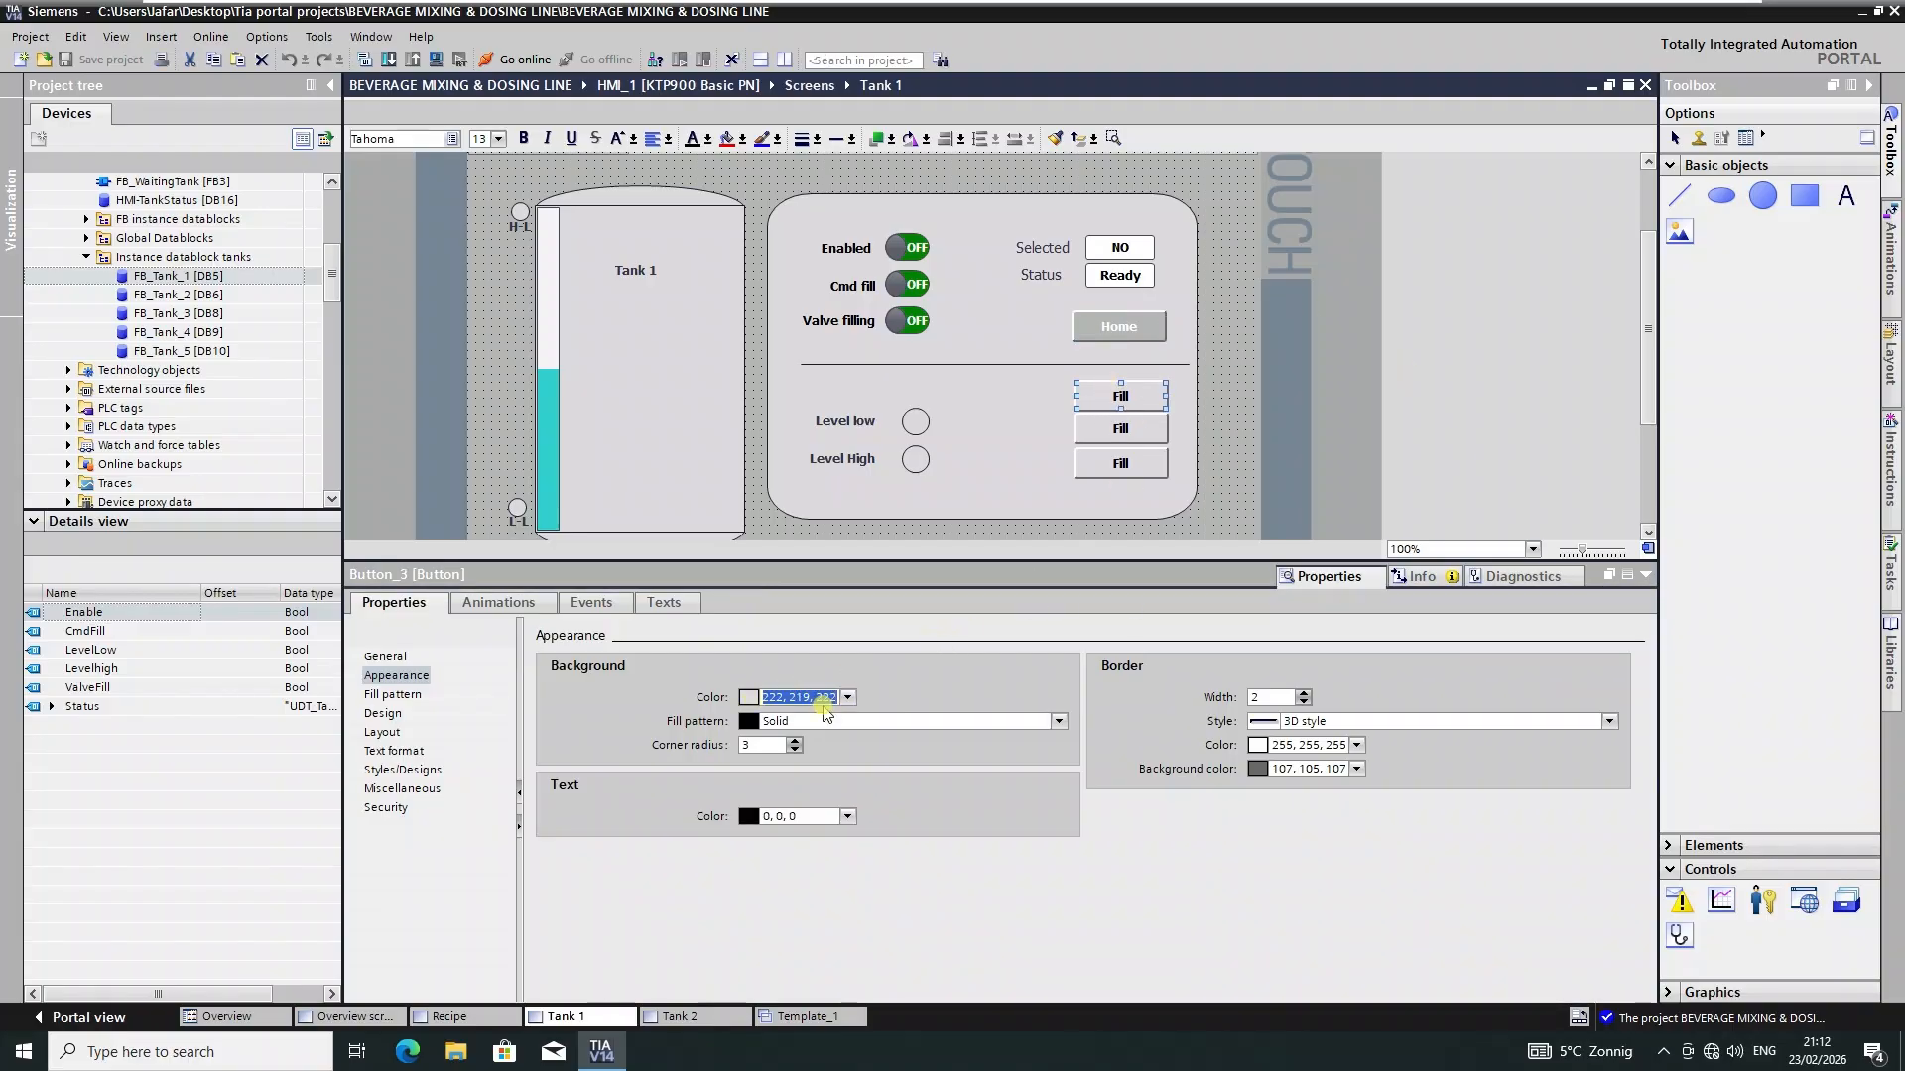
{"action": "key", "text": "ctrl+v"}
{"action": "key", "text": "Return"}
- Set the middle Fill button's background colour to 181, 182, 181
{"action": "left_click", "coordinate": [1120, 429]}
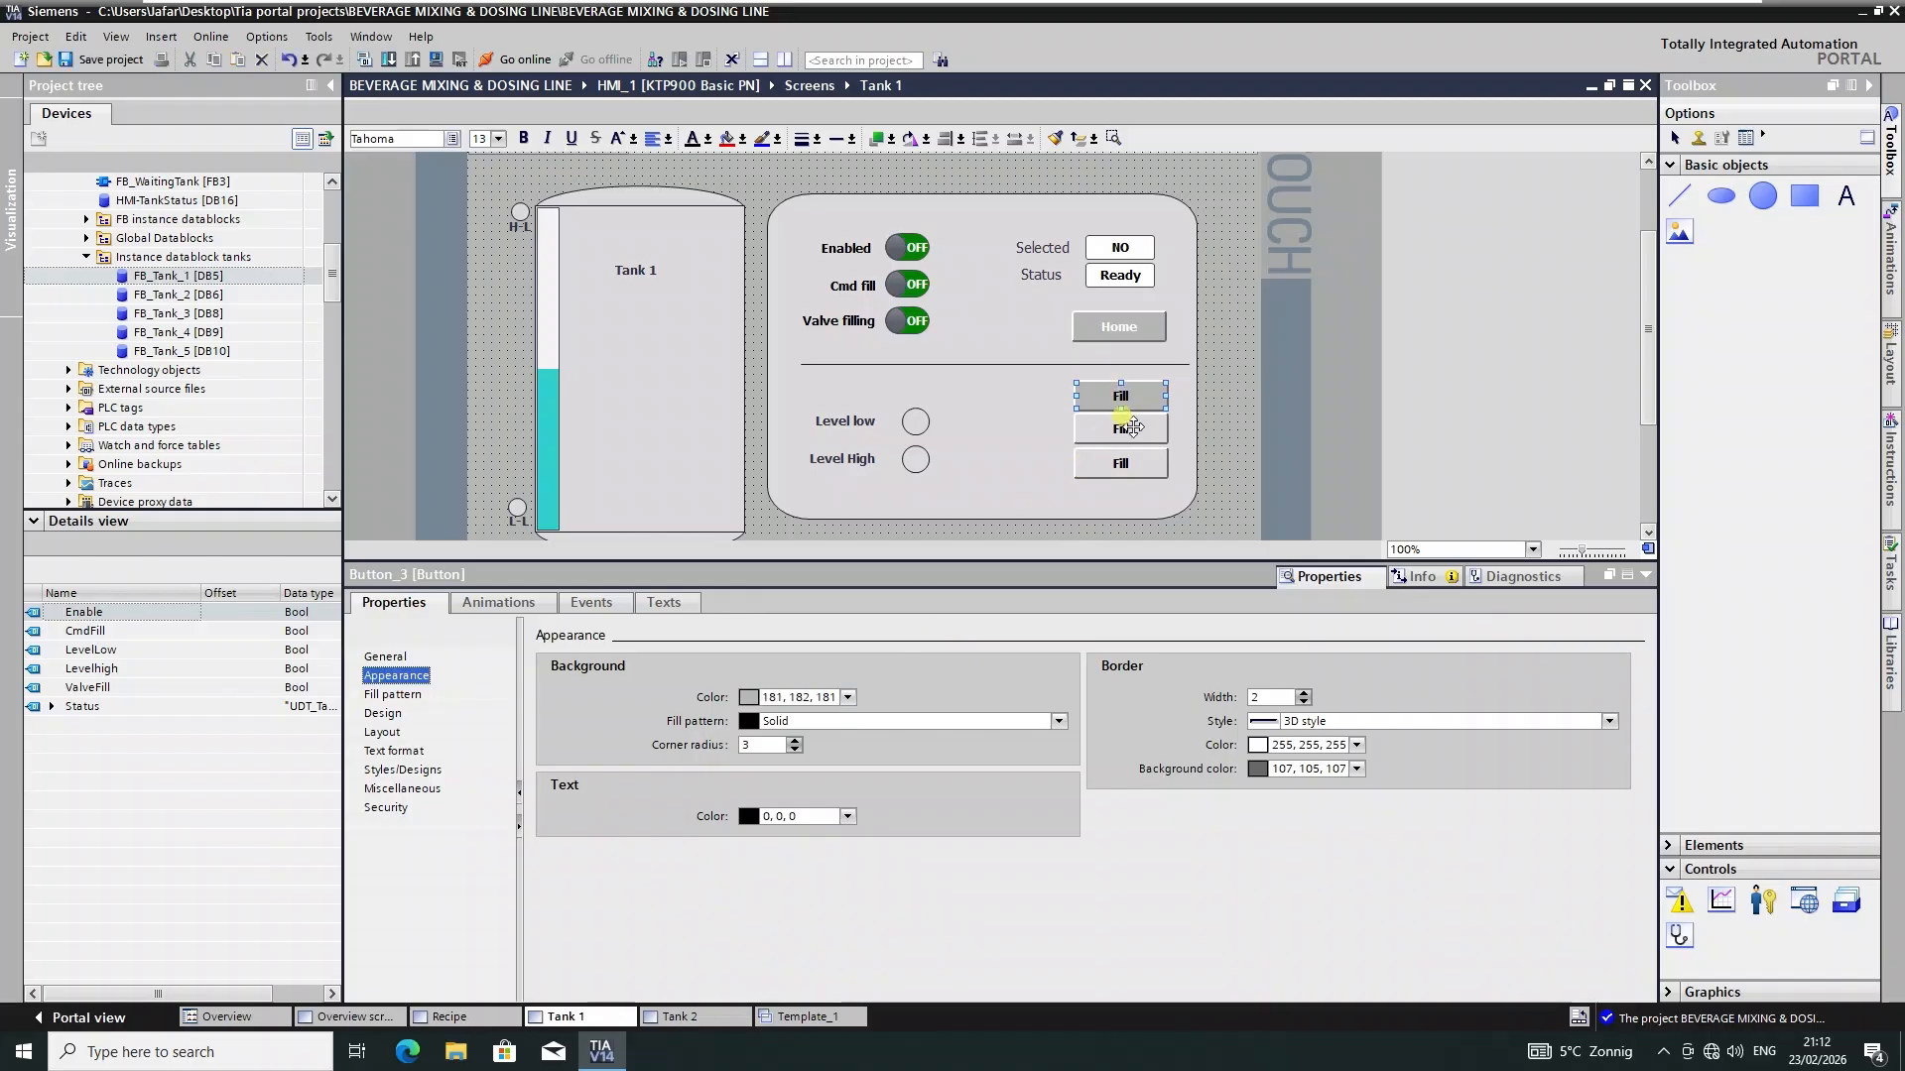
{"action": "left_click", "coordinate": [799, 697]}
{"action": "key", "text": "ctrl+a"}
{"action": "type", "text": "222, 219, 222"}
{"action": "key", "text": "ctrl+a"}
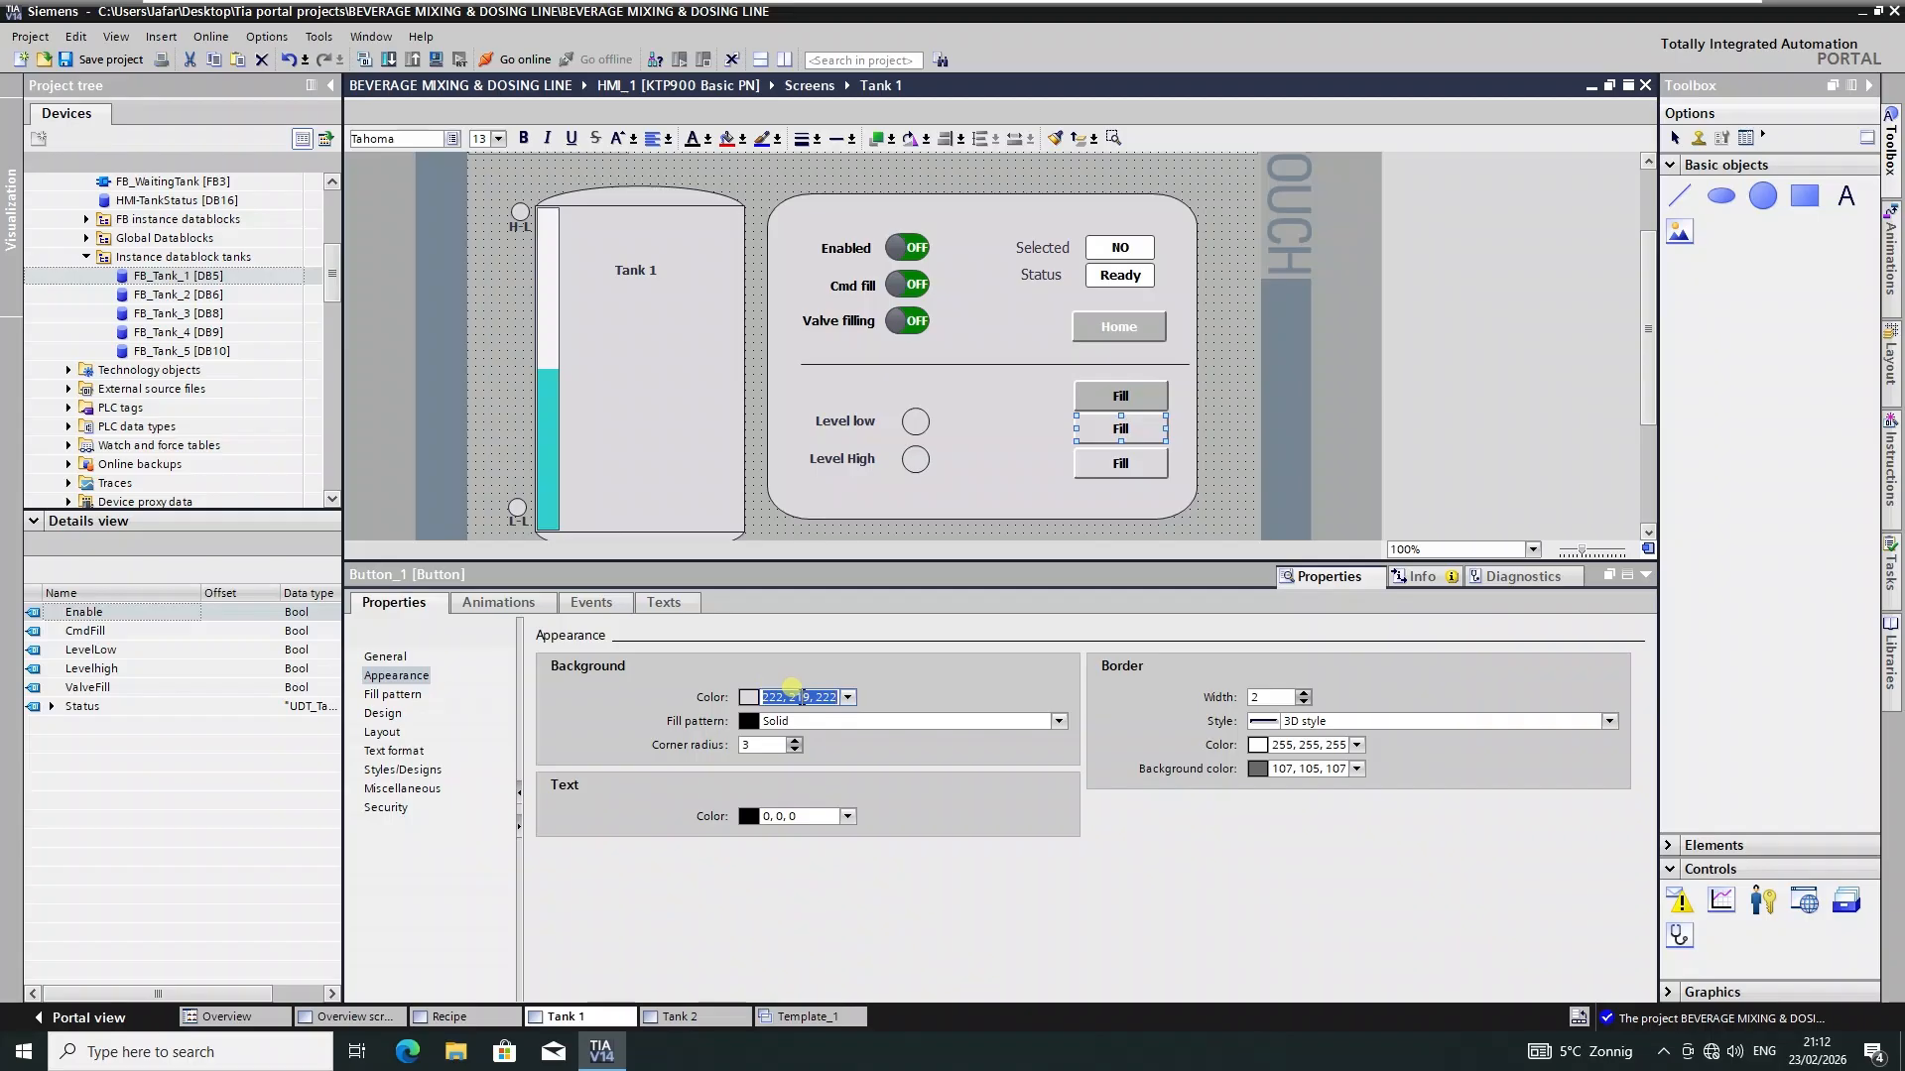
{"action": "key", "text": "ctrl+v"}
{"action": "key", "text": "Return"}
- Set the lowest Fill button's background colour to 181, 182, 181
{"action": "left_click", "coordinate": [1124, 462]}
{"action": "left_click", "coordinate": [791, 697]}
{"action": "key", "text": "ctrl+a"}
{"action": "type", "text": "222, 219, 222"}
{"action": "key", "text": "Return"}
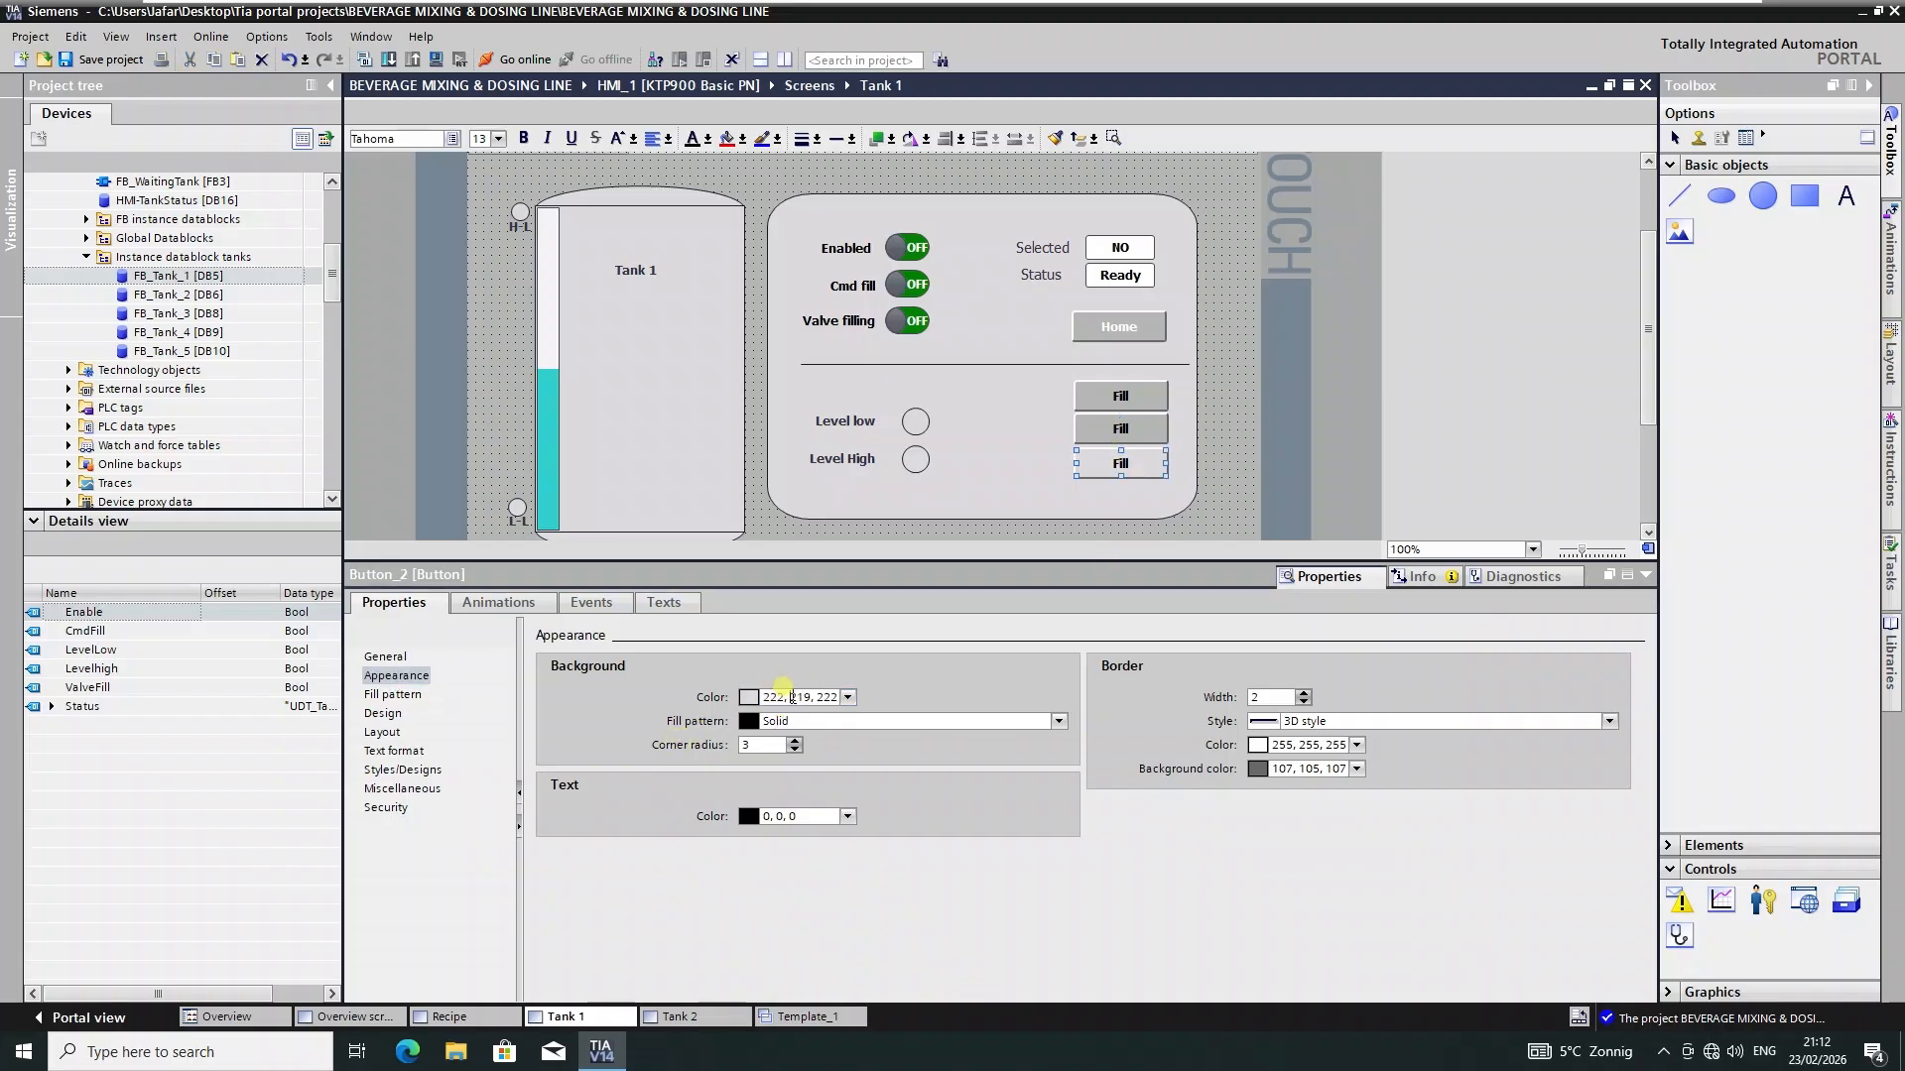
{"action": "key", "text": "ctrl+a"}
{"action": "type", "text": "181, 182, 181"}
{"action": "key", "text": "Return"}
- Set the Home button's text colour to black (0, 0, 0) and align the three Fill buttons with it
{"action": "left_click", "coordinate": [1136, 329]}
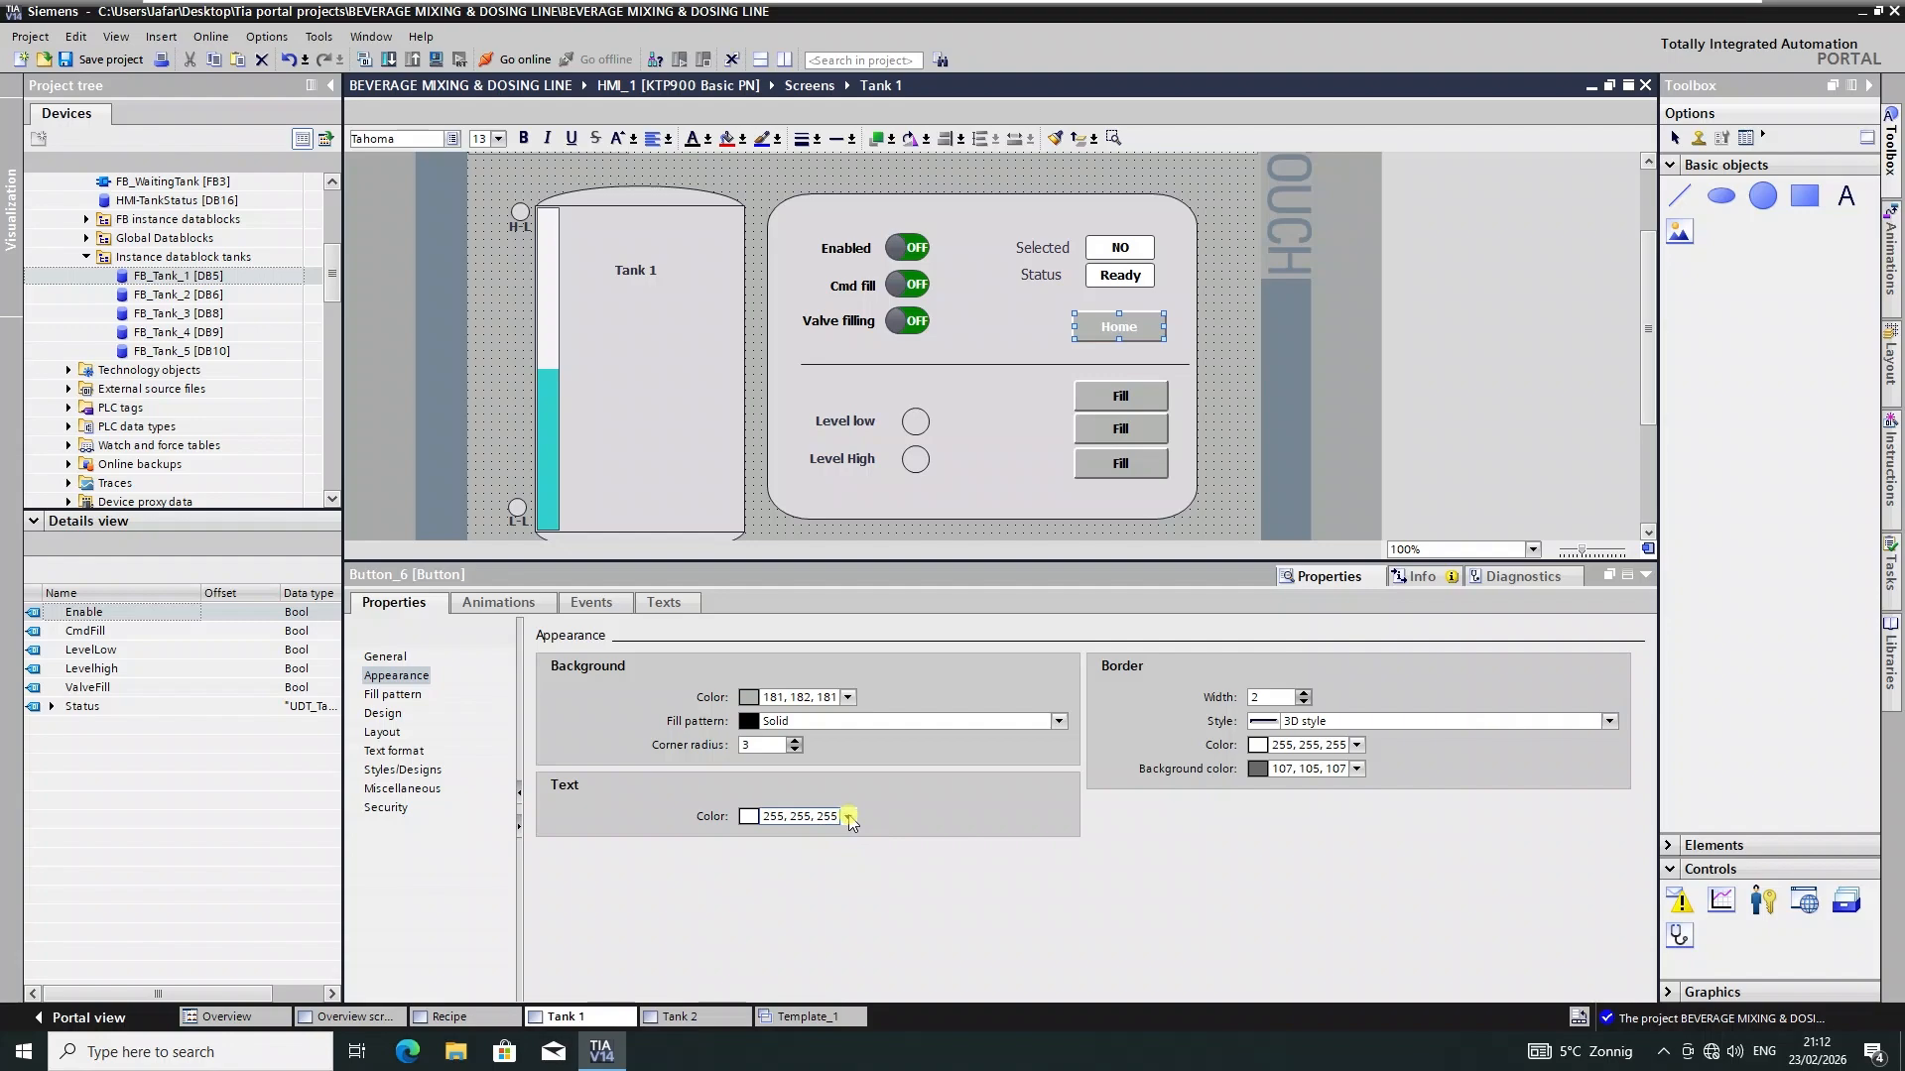
{"action": "left_click", "coordinate": [849, 819]}
{"action": "left_click", "coordinate": [753, 839]}
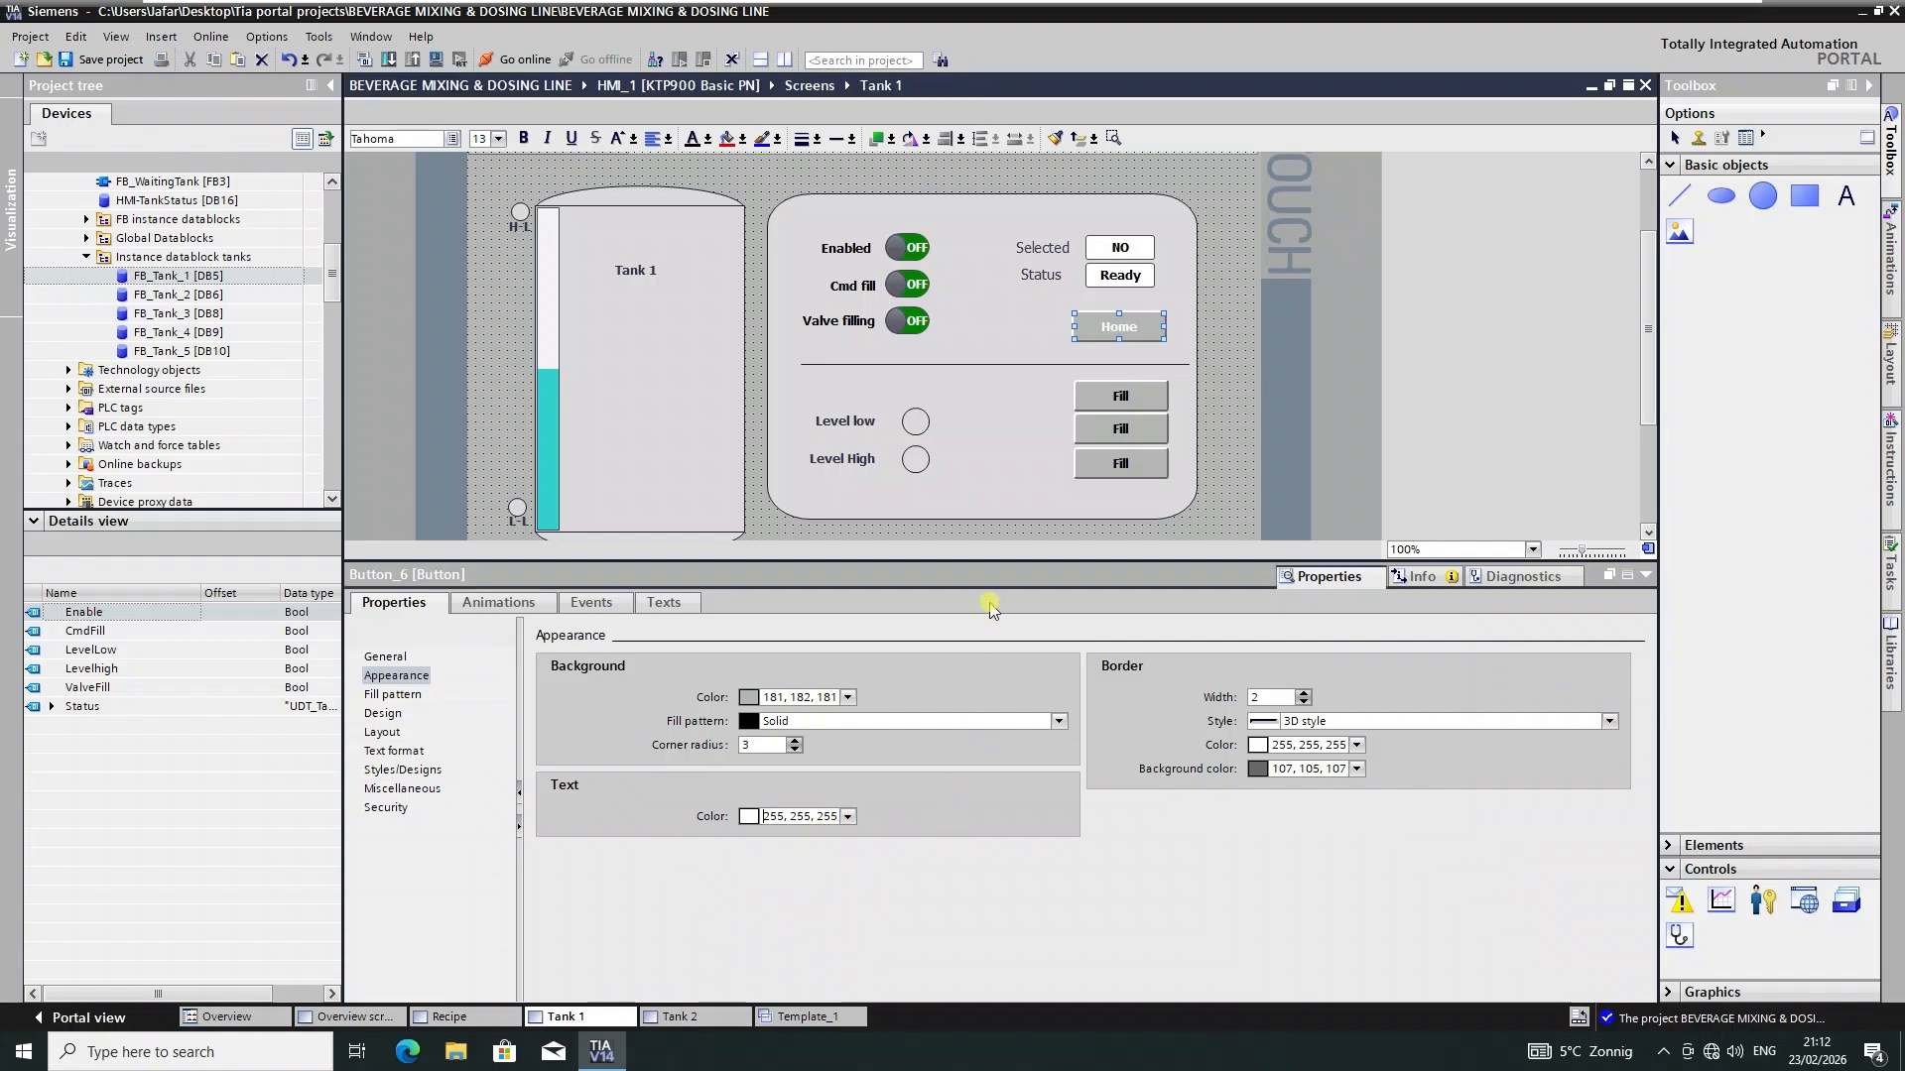
{"action": "left_click", "coordinate": [999, 437]}
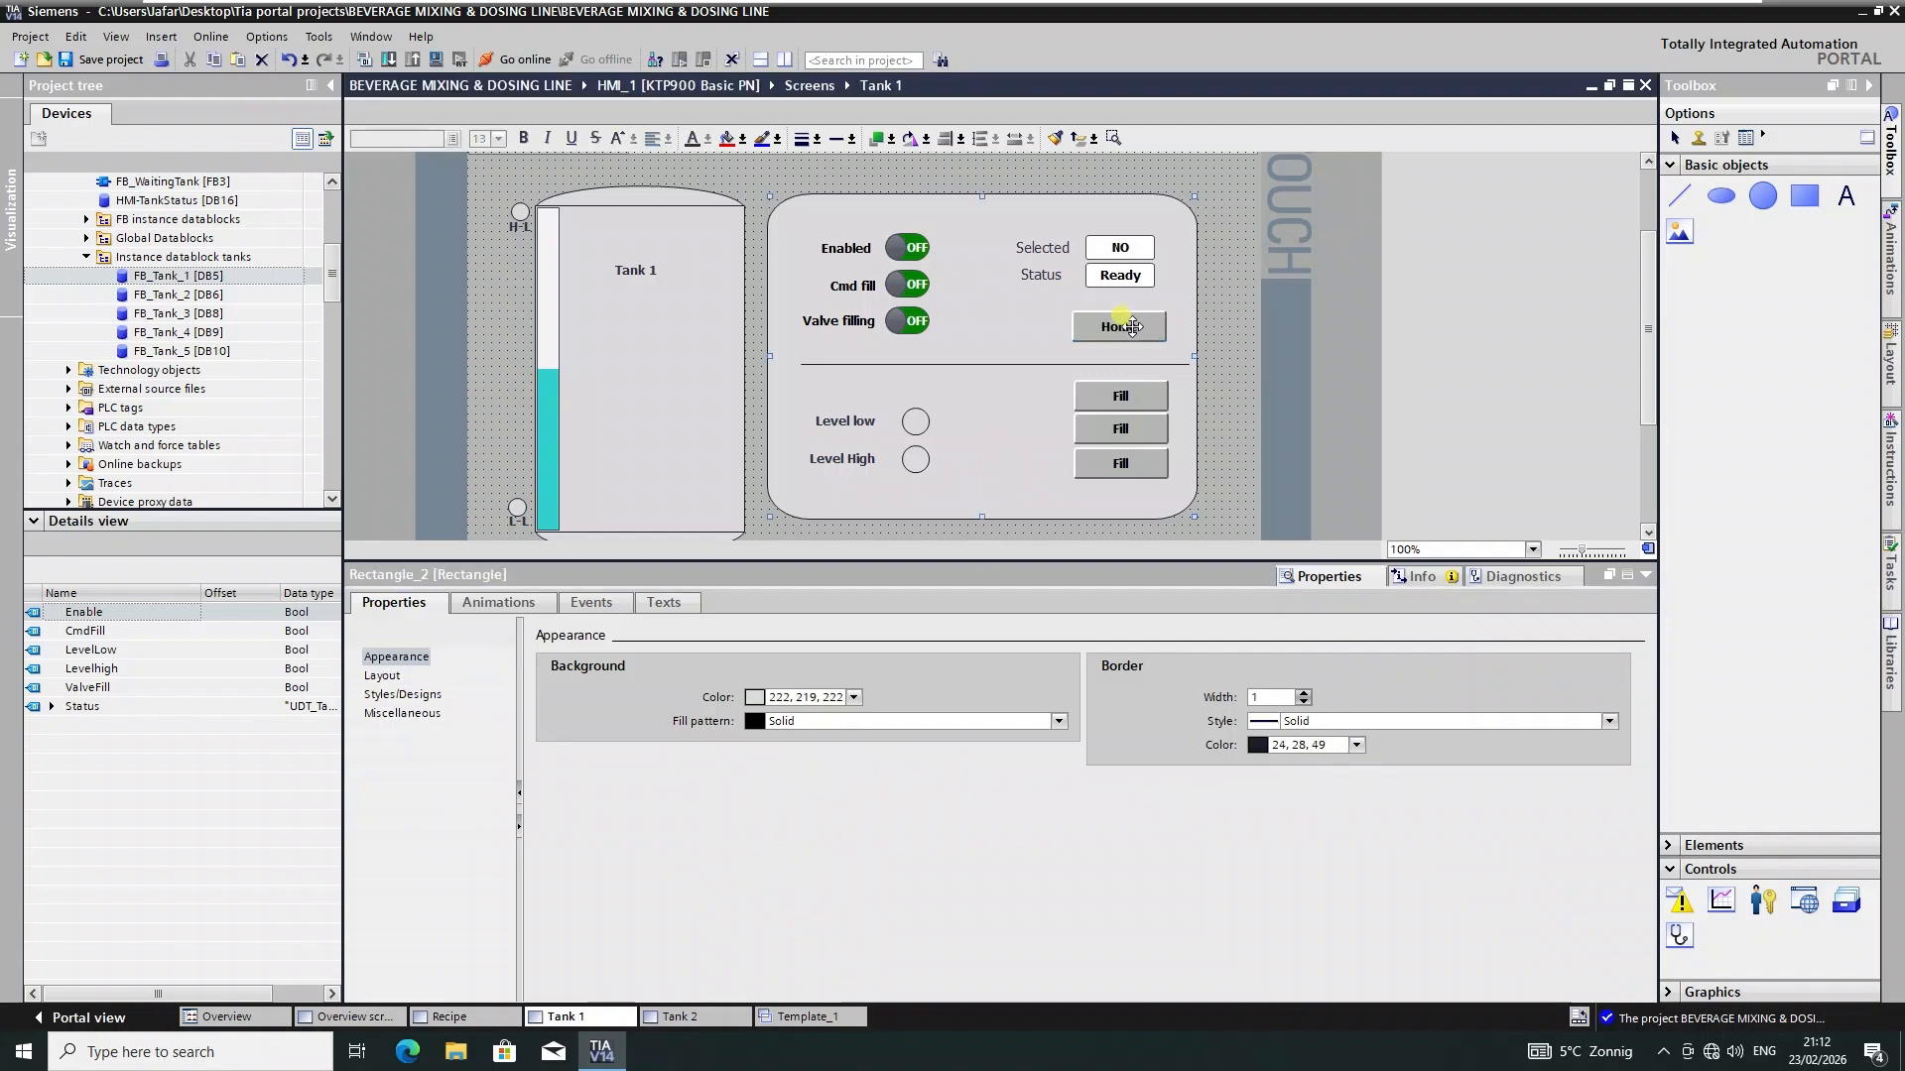
{"action": "left_click", "coordinate": [1132, 327]}
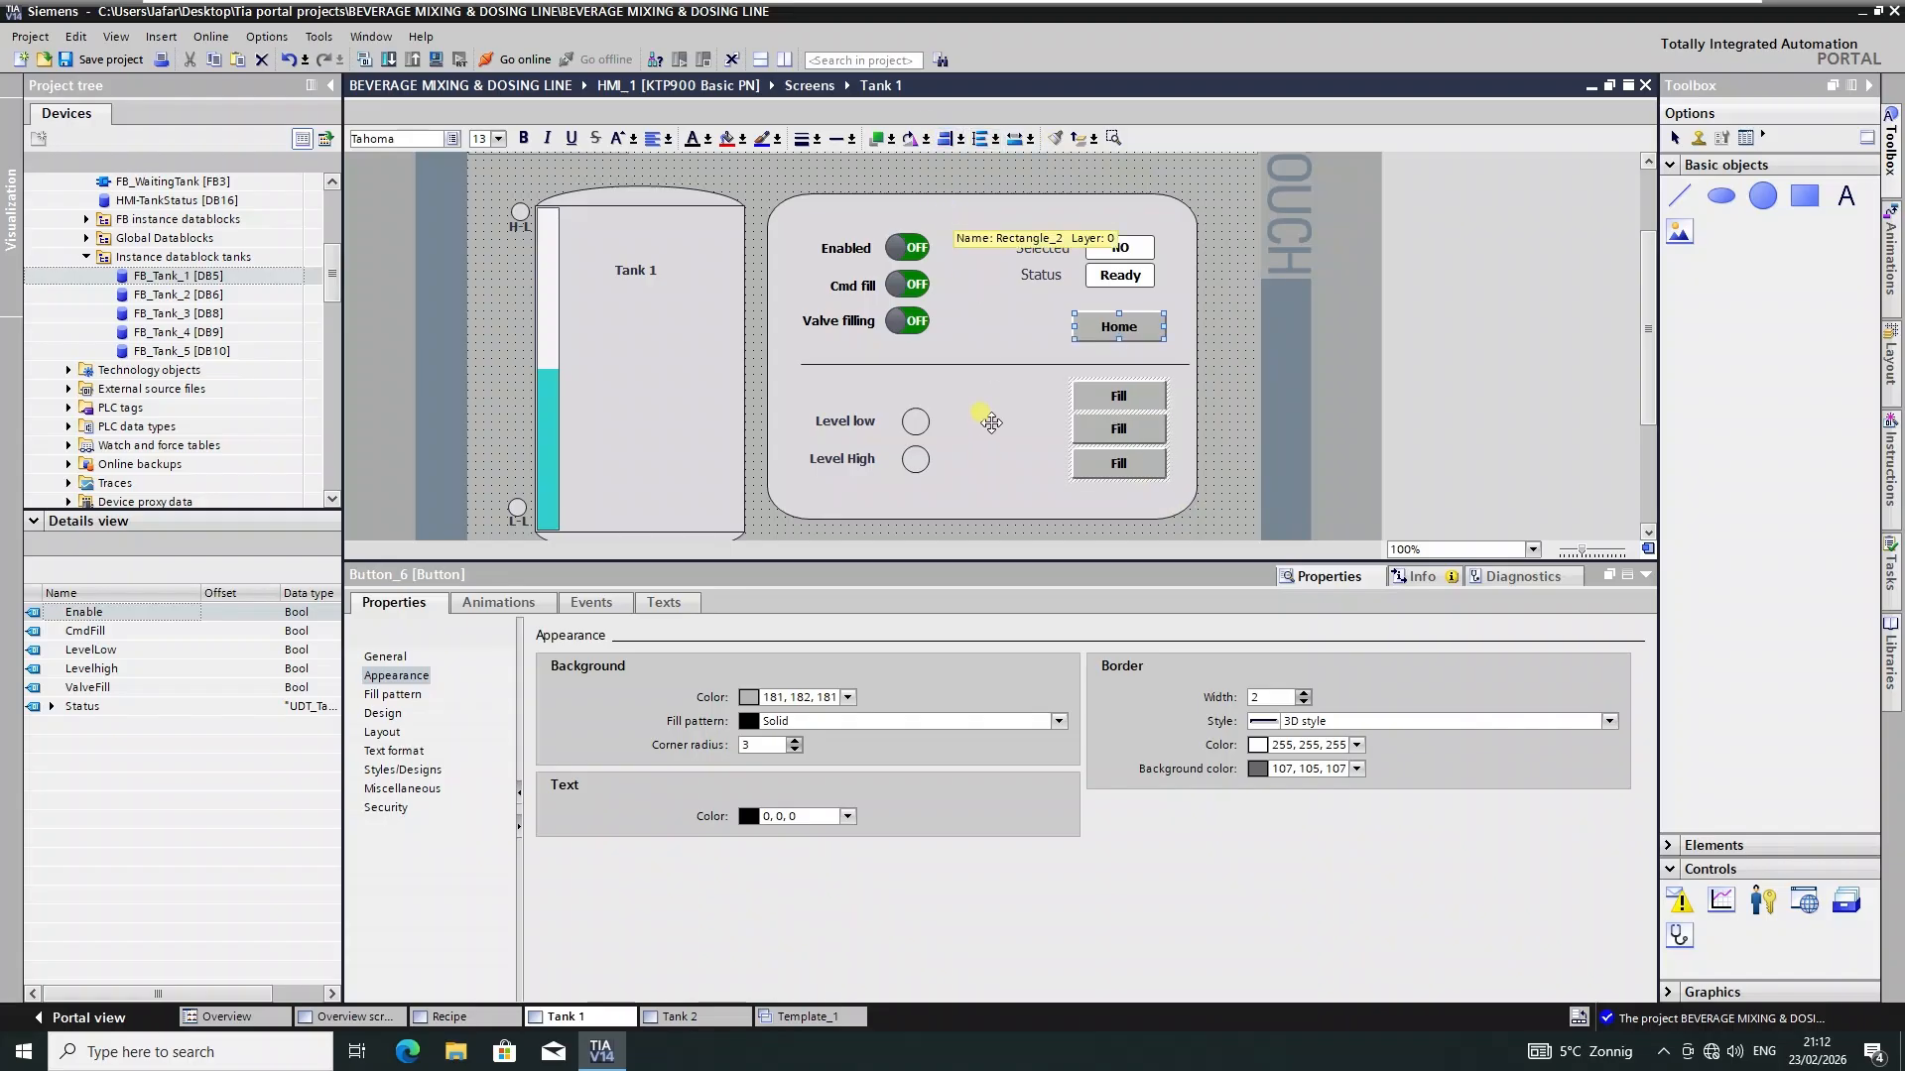
{"action": "left_click", "coordinate": [991, 426]}
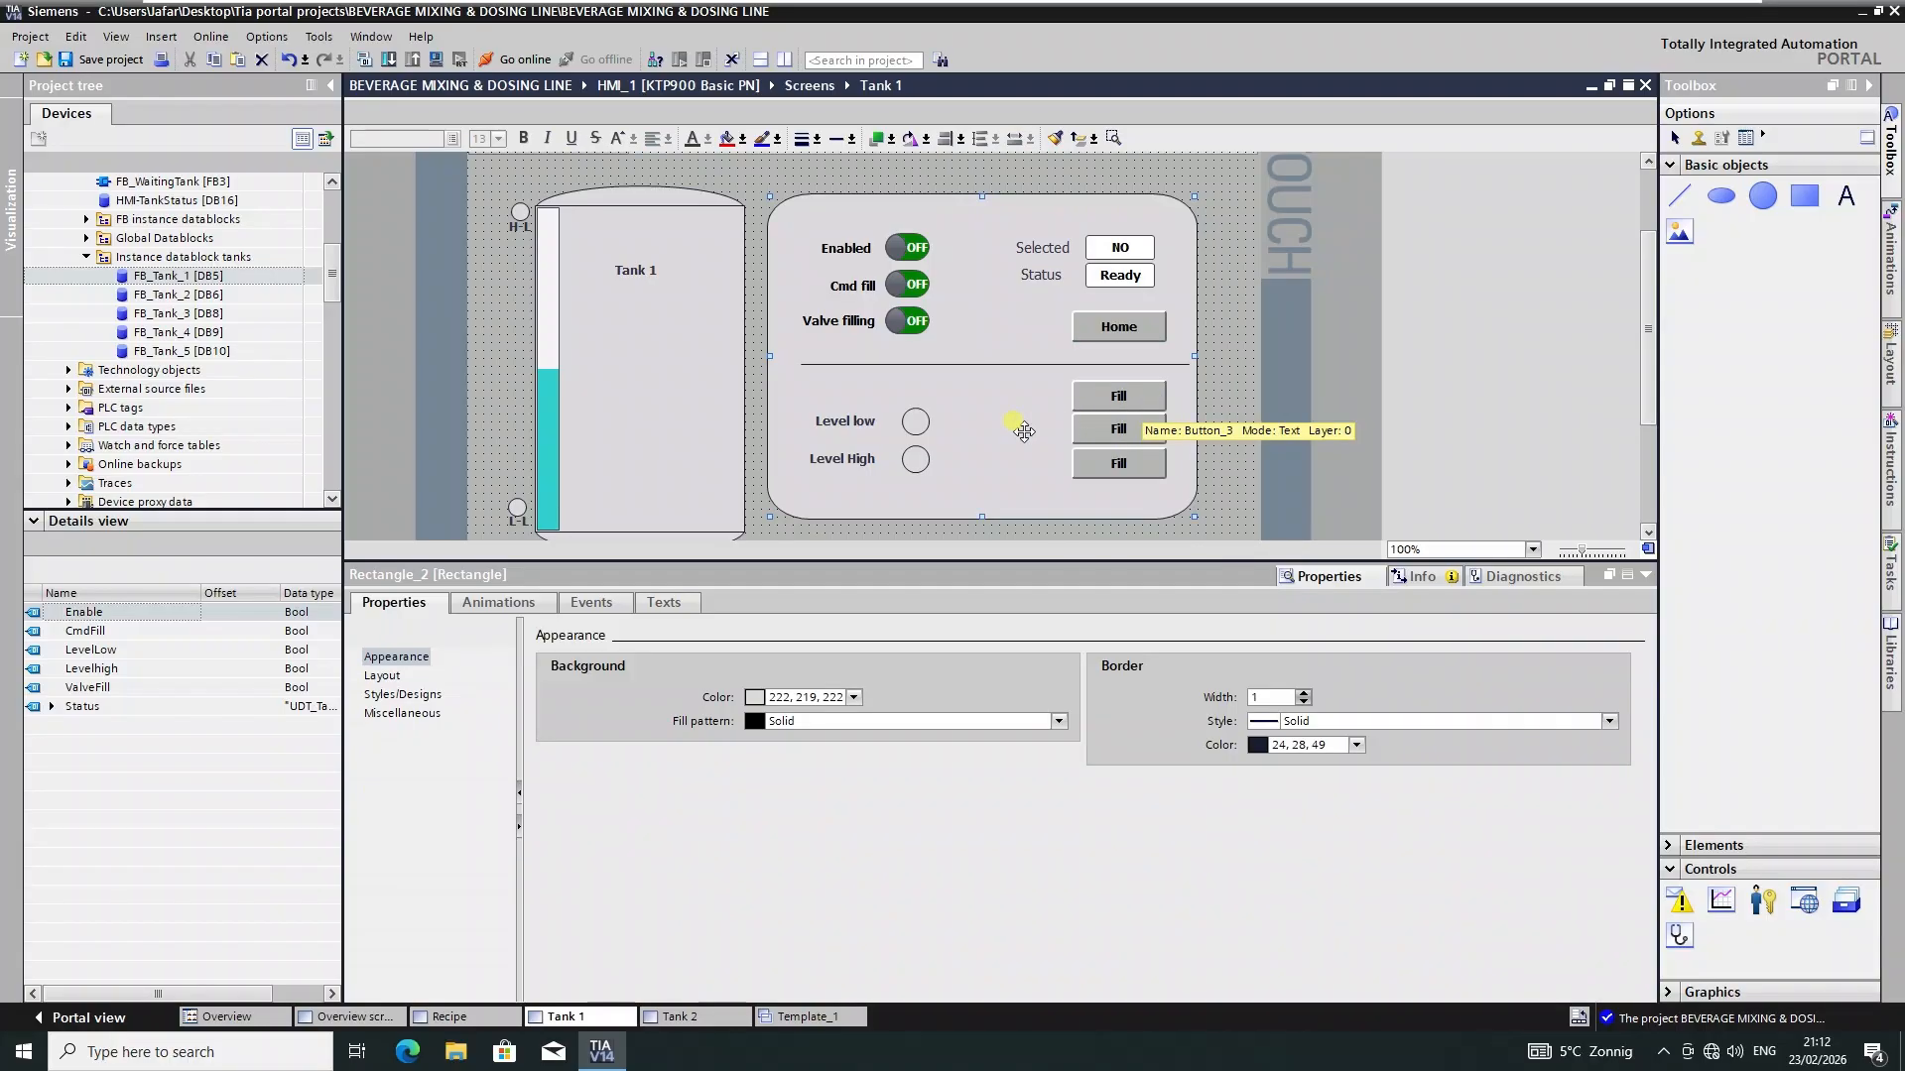
- Collapse the object properties to show the whole Tank 1 screen and save the project
{"action": "scroll", "coordinate": [1024, 430], "scroll_direction": "up", "scroll_amount": 3}
{"action": "left_click", "coordinate": [1646, 576]}
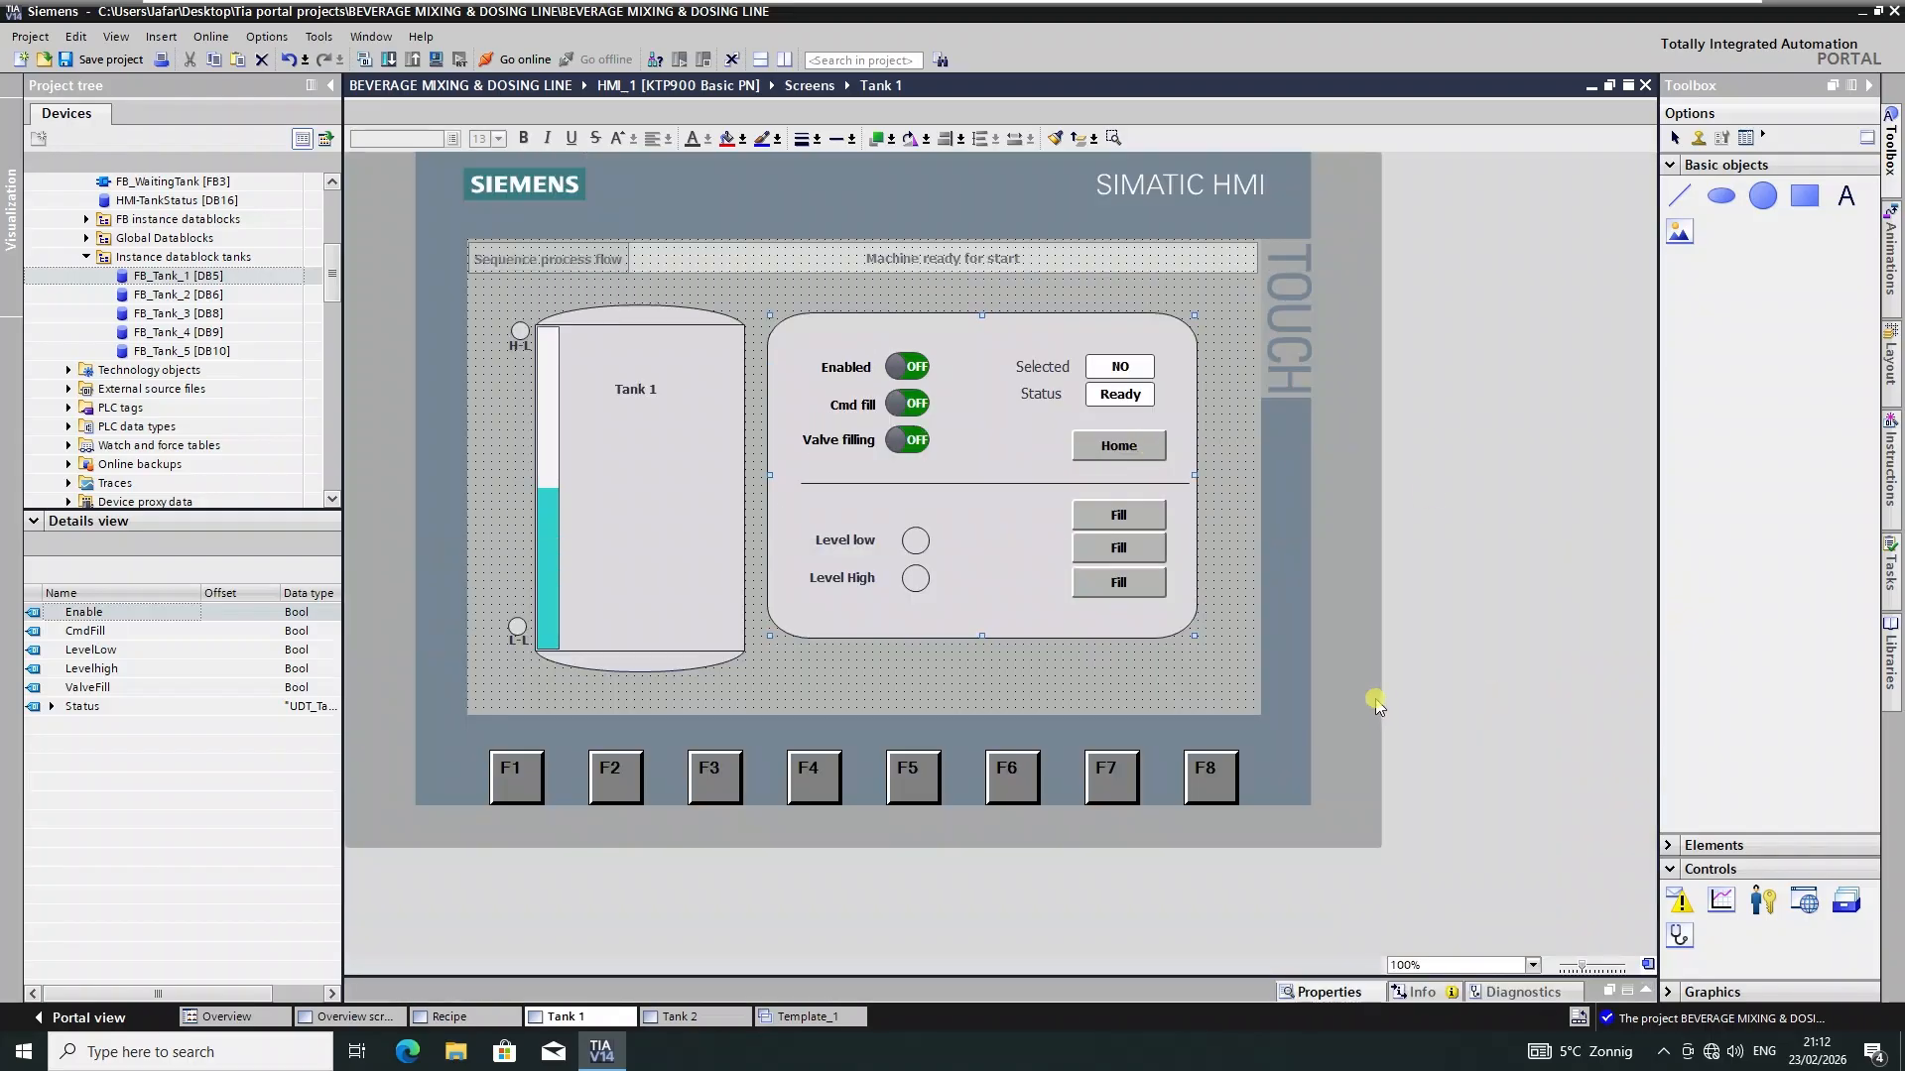
{"action": "left_click", "coordinate": [111, 61]}
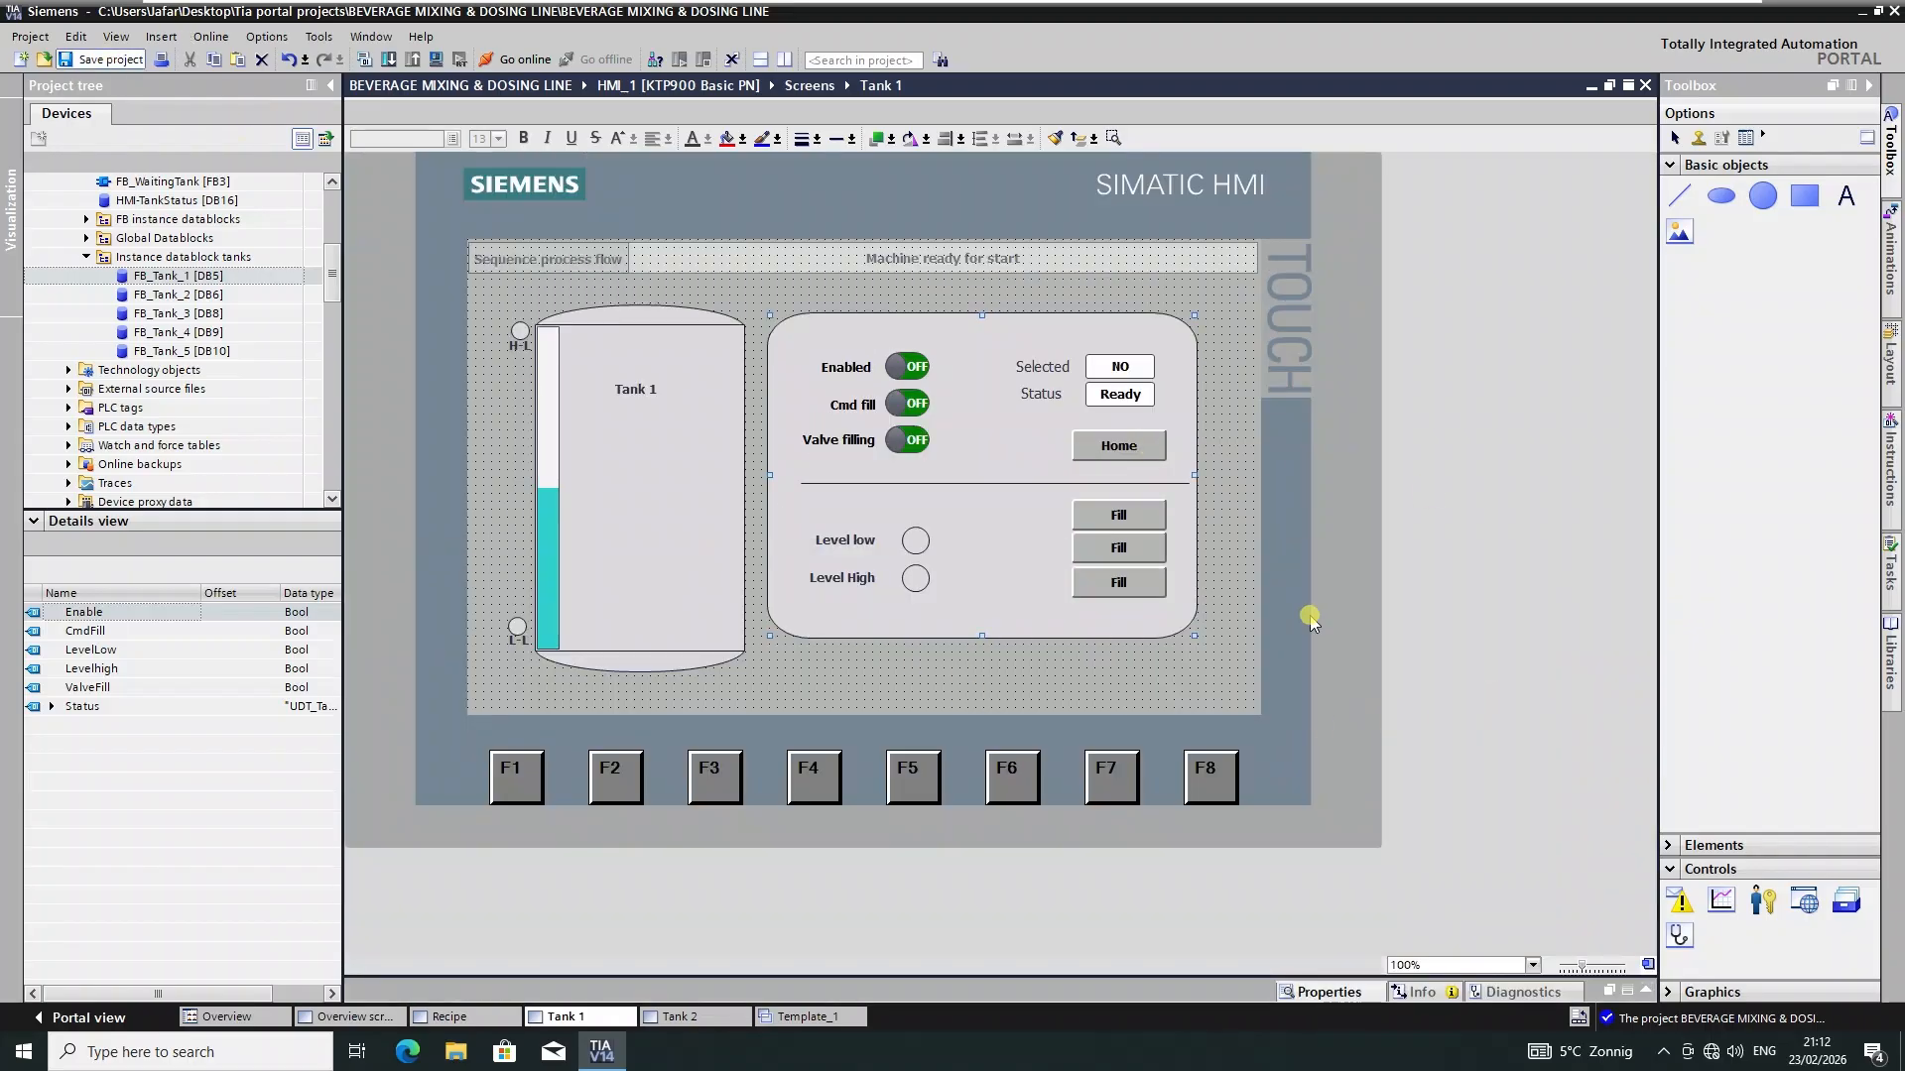
- Shorten the panel's divider line so its right end stops near the right edge of the Home button
{"action": "left_click", "coordinate": [1067, 483]}
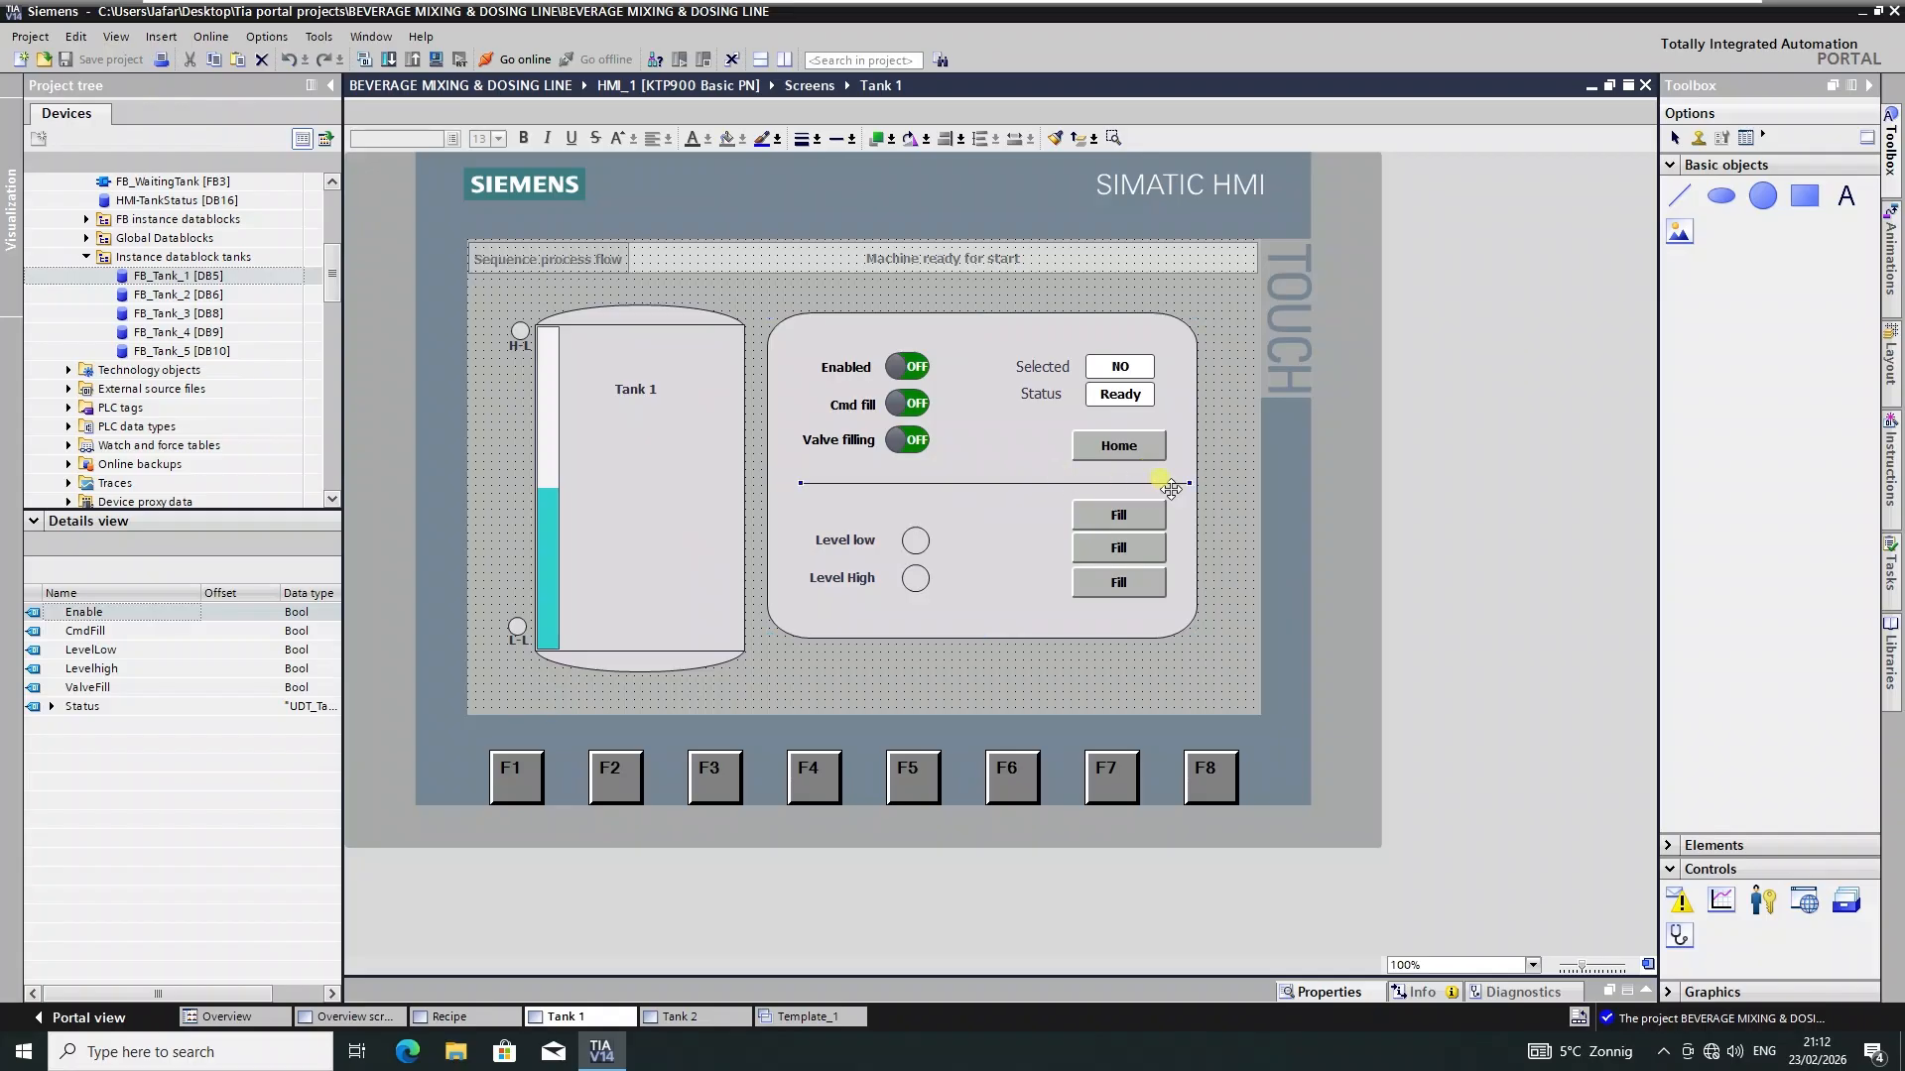
{"action": "left_click_drag", "start_coordinate": [1189, 484], "coordinate": [1078, 484]}
{"action": "left_click", "coordinate": [1185, 590]}
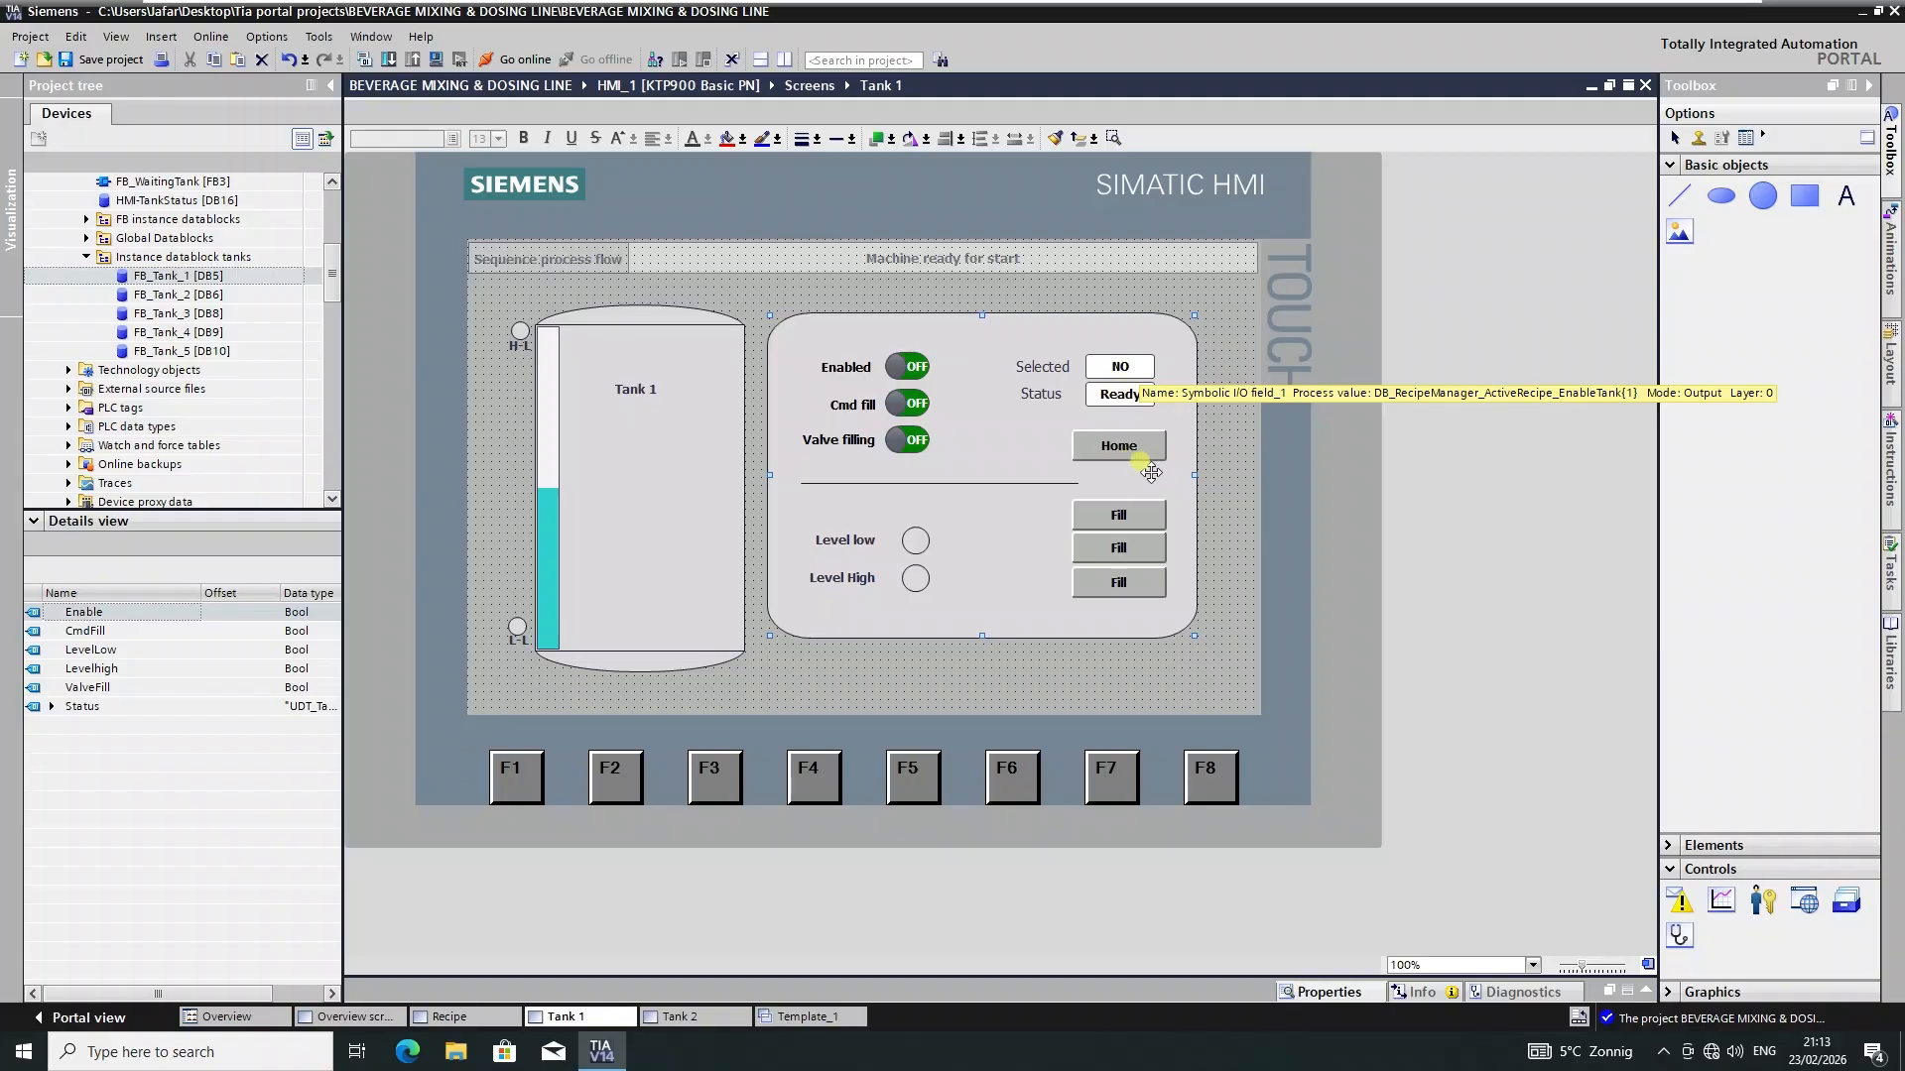
{"action": "left_click", "coordinate": [1081, 482]}
{"action": "left_click_drag", "start_coordinate": [1080, 482], "coordinate": [1159, 482]}
{"action": "left_click", "coordinate": [1246, 533]}
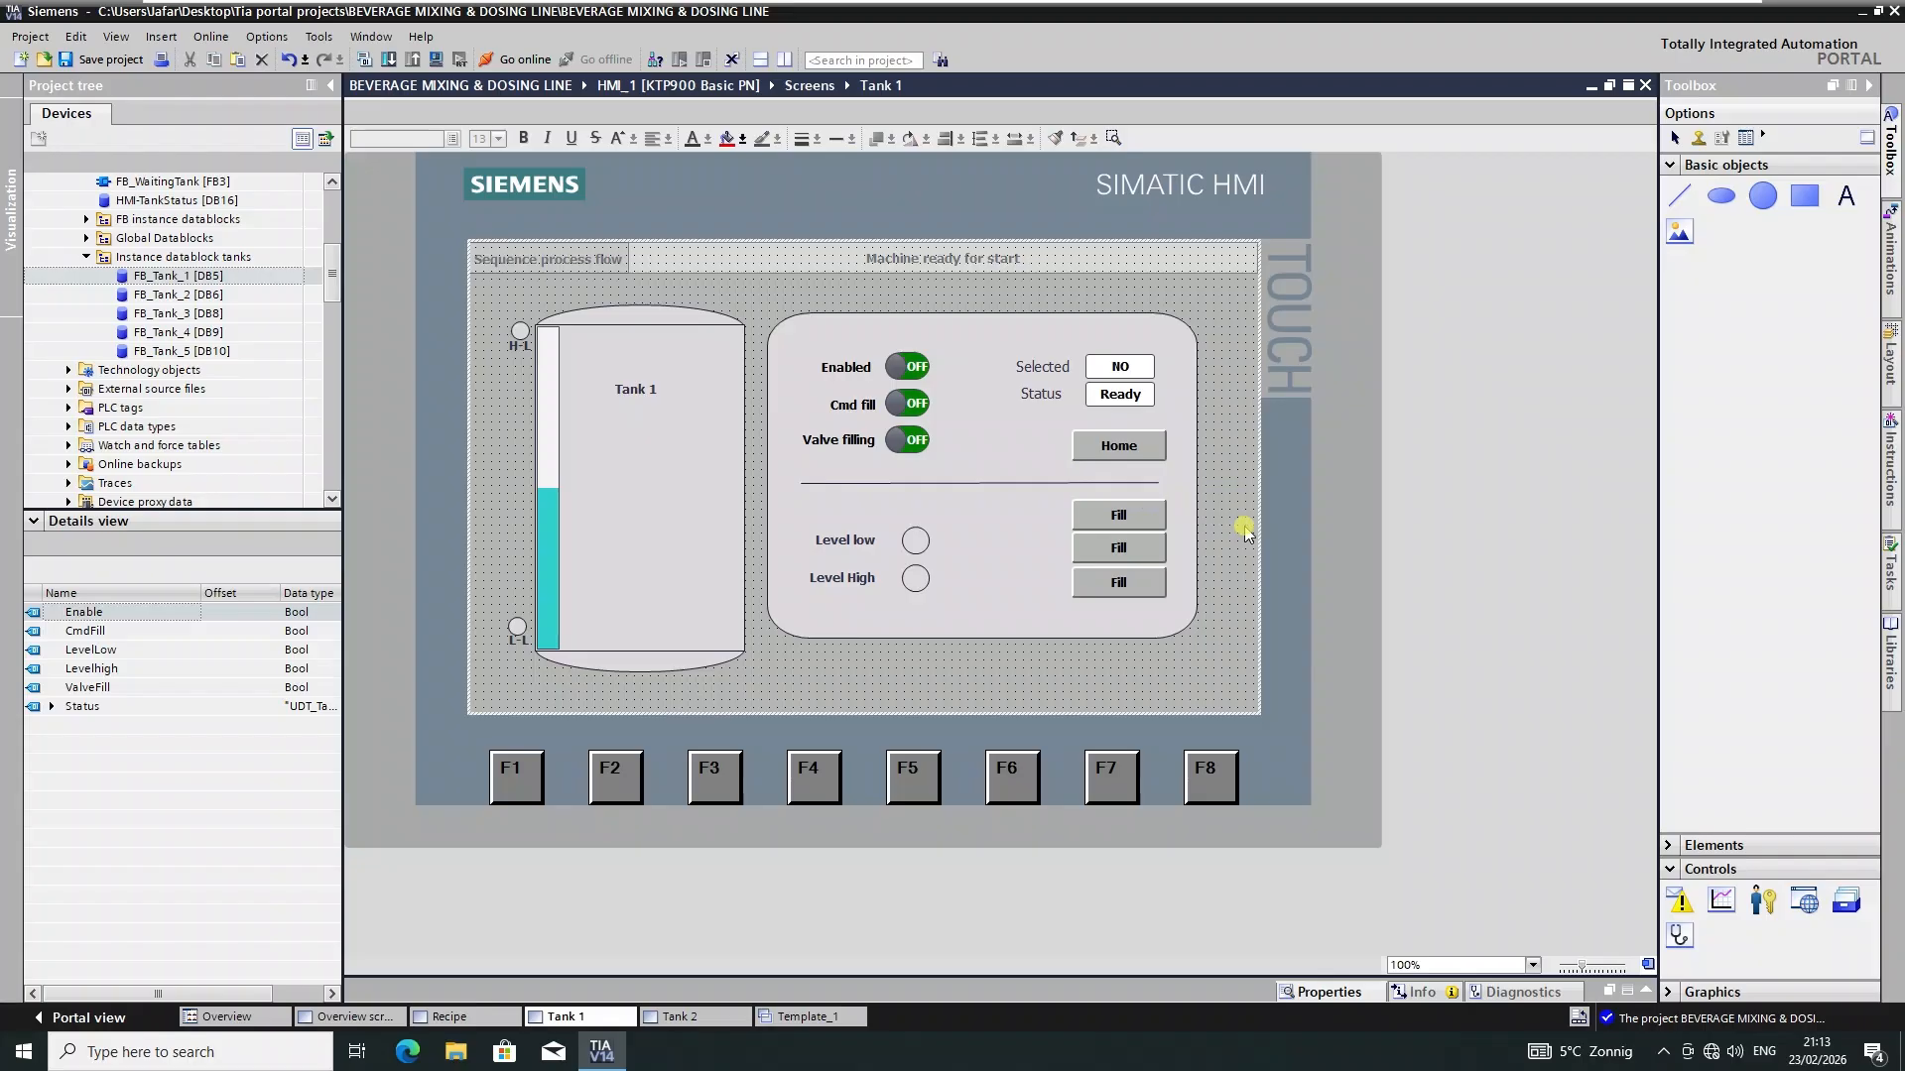
- Move the Selected and Status labels with their NO and Ready fields together below the divider line
{"action": "left_click", "coordinate": [1121, 393]}
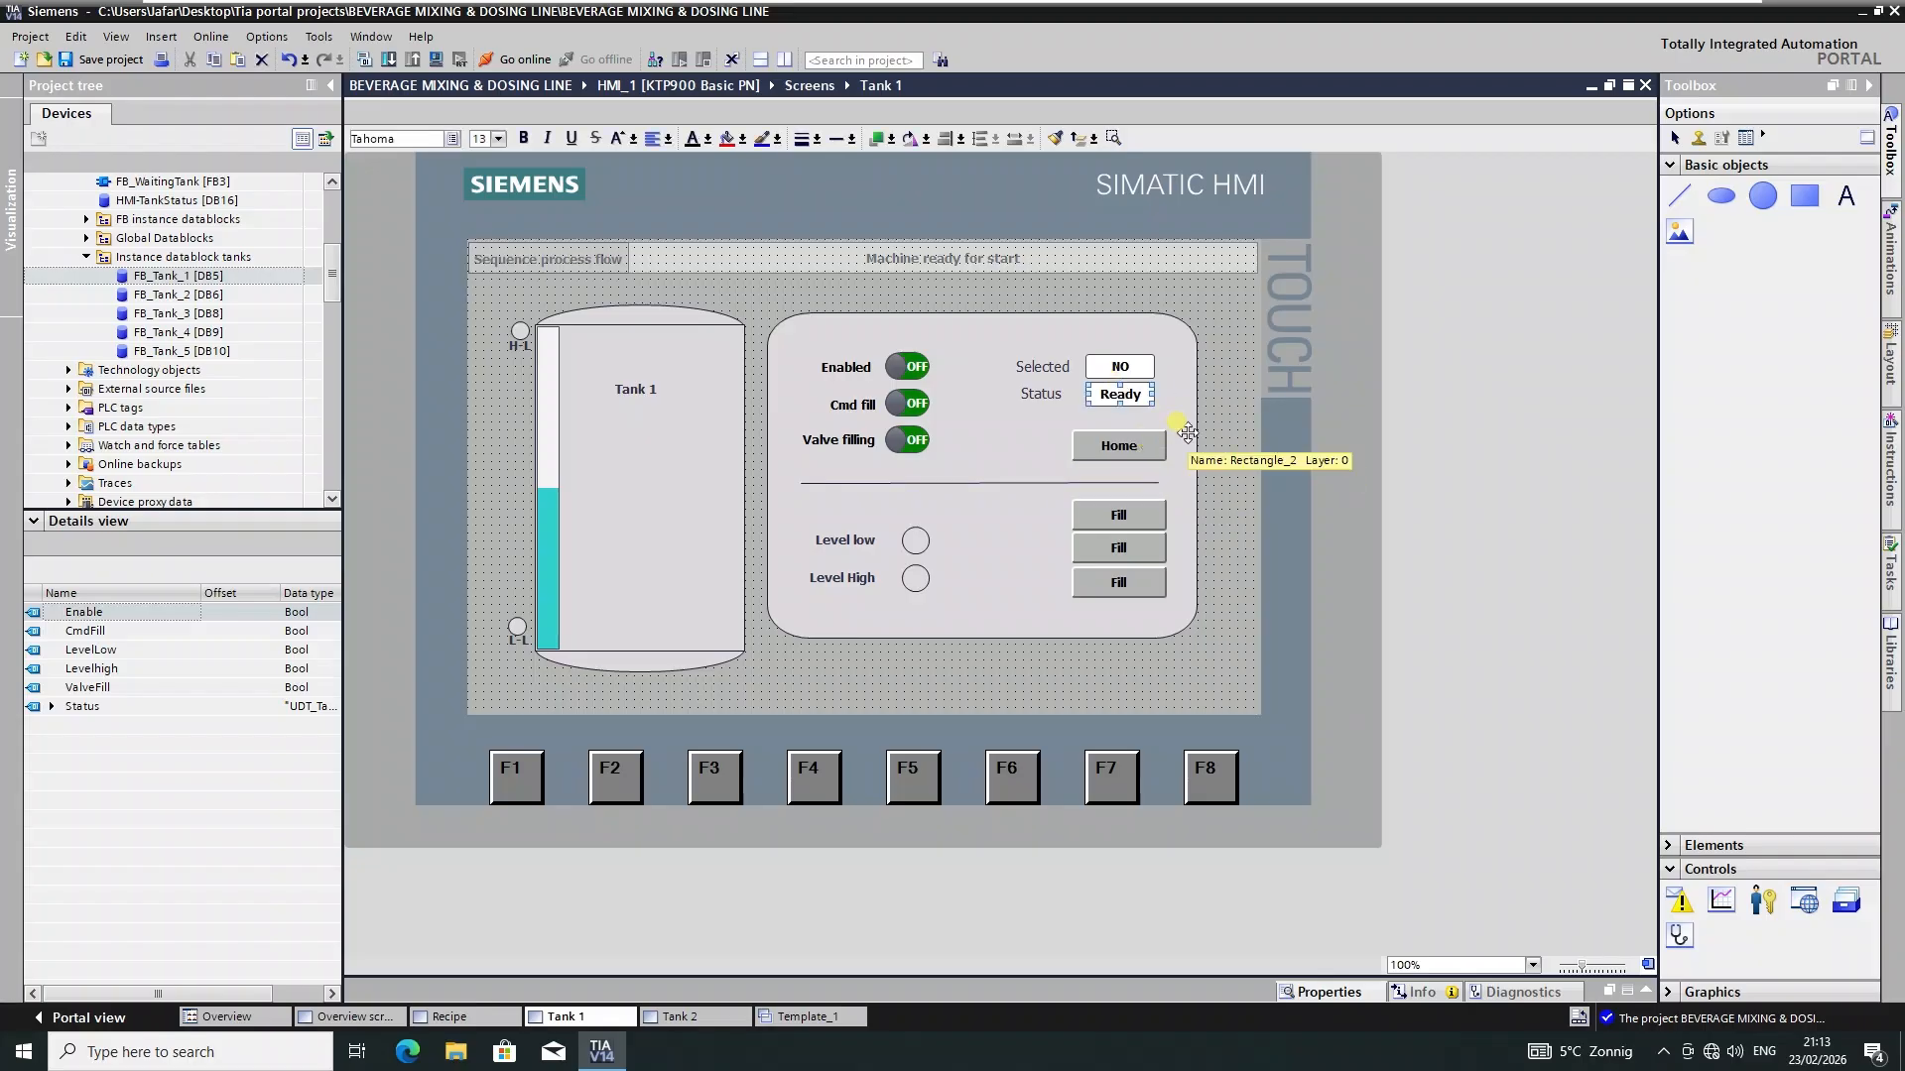
{"action": "left_click", "coordinate": [1130, 375], "text": "shift"}
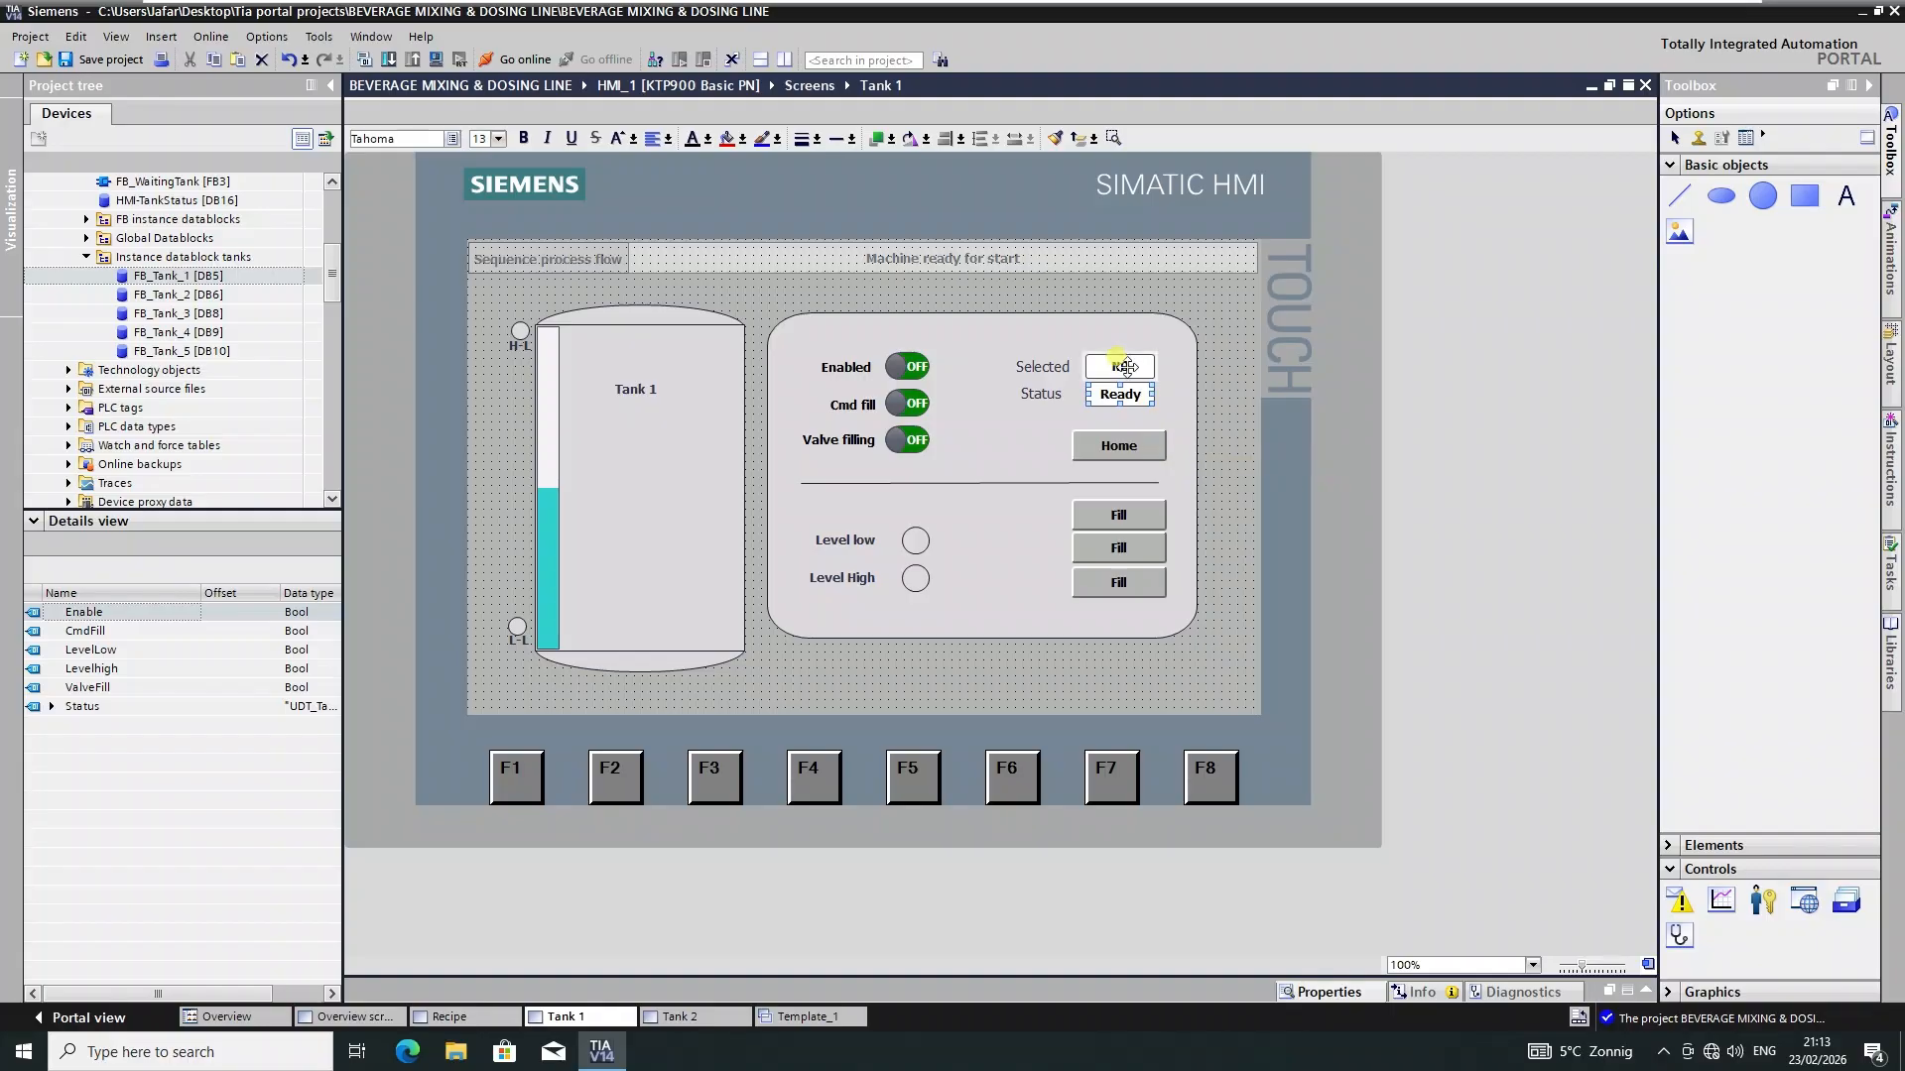
{"action": "left_click", "coordinate": [1046, 395], "text": "shift"}
{"action": "left_click", "coordinate": [1041, 369], "text": "shift"}
{"action": "left_click_drag", "start_coordinate": [1053, 397], "coordinate": [1082, 626]}
{"action": "left_click", "coordinate": [1112, 609]}
- Arrange Home and the three Fill buttons two by two beside the OFF switches, above the divider, with the lower-right one slightly lower
{"action": "left_click_drag", "start_coordinate": [1119, 443], "coordinate": [1037, 371]}
{"action": "left_click_drag", "start_coordinate": [1119, 515], "coordinate": [1048, 416]}
{"action": "left_click_drag", "start_coordinate": [1143, 586], "coordinate": [1169, 431]}
{"action": "left_click", "coordinate": [1244, 508]}
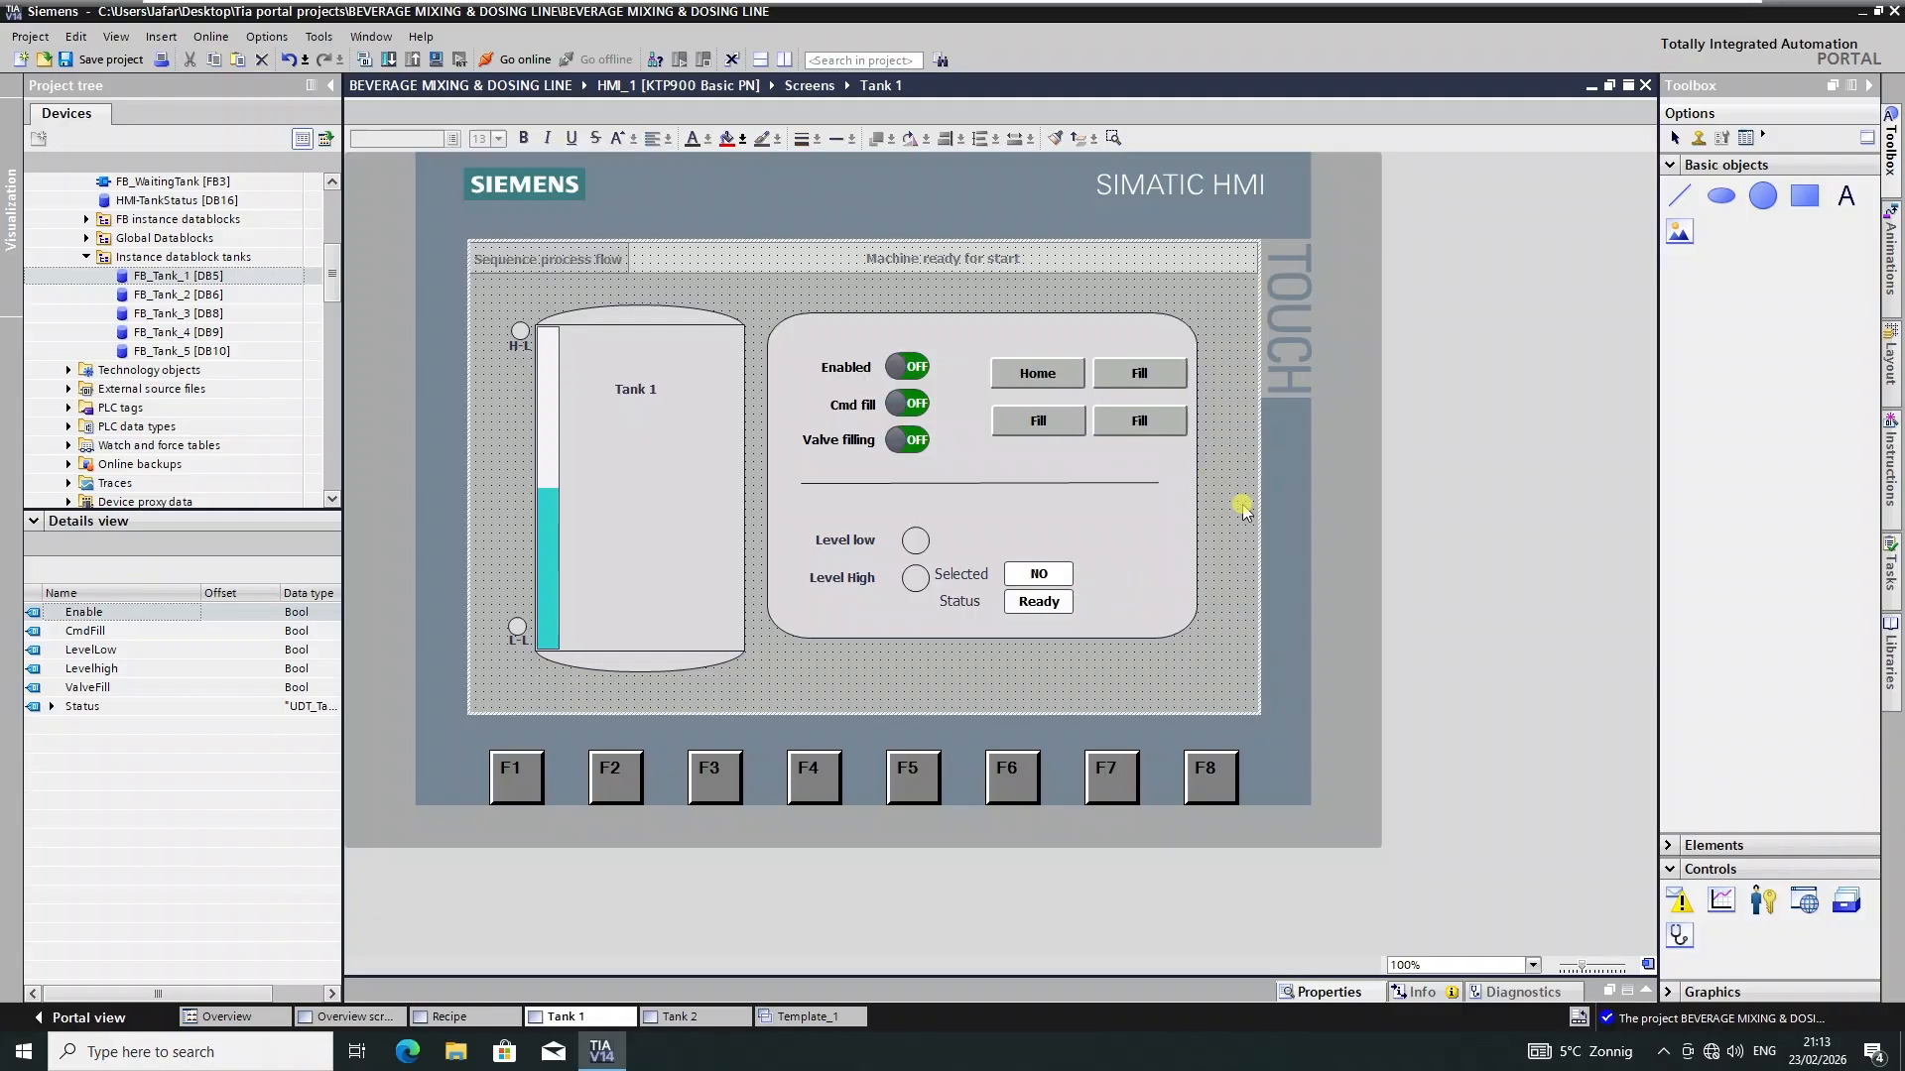
{"action": "left_click", "coordinate": [1042, 421]}
{"action": "left_click", "coordinate": [1131, 414], "text": "ctrl"}
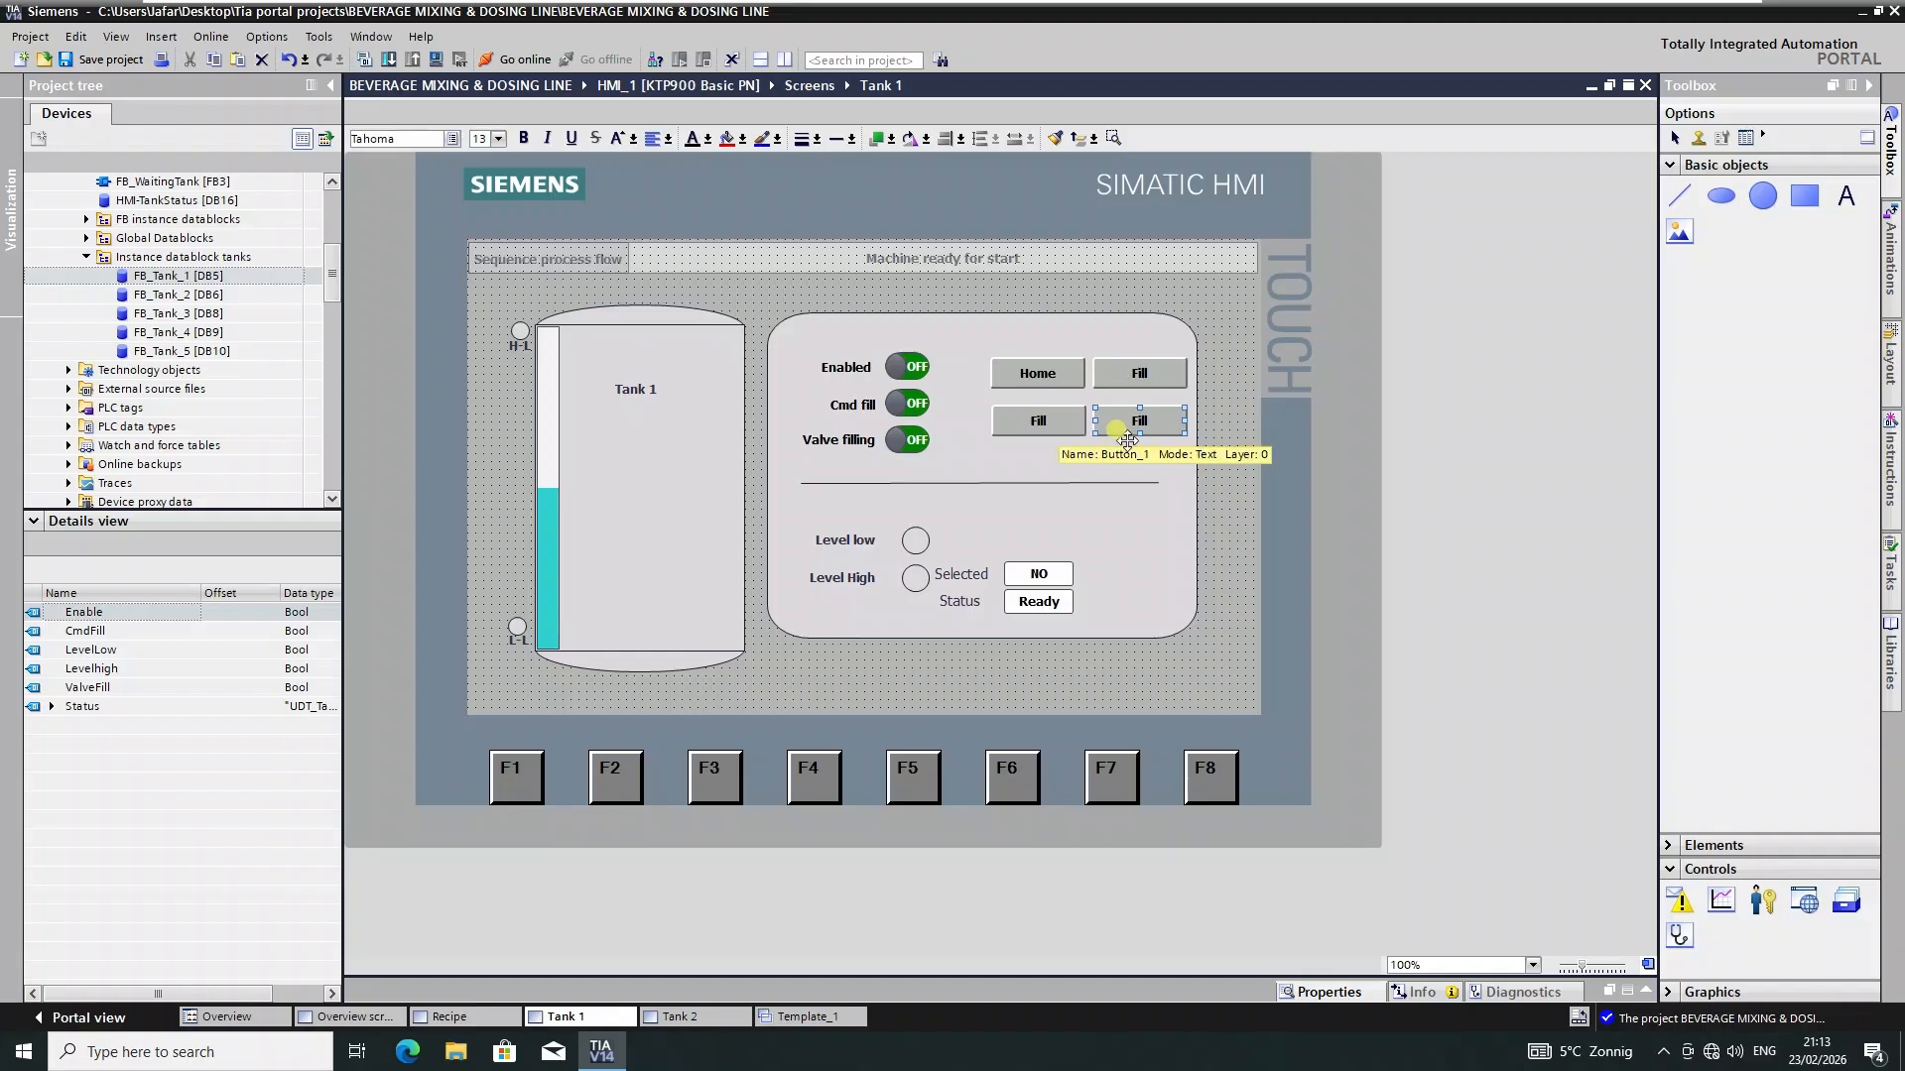
{"action": "left_click_drag", "start_coordinate": [1128, 441], "coordinate": [1134, 470]}
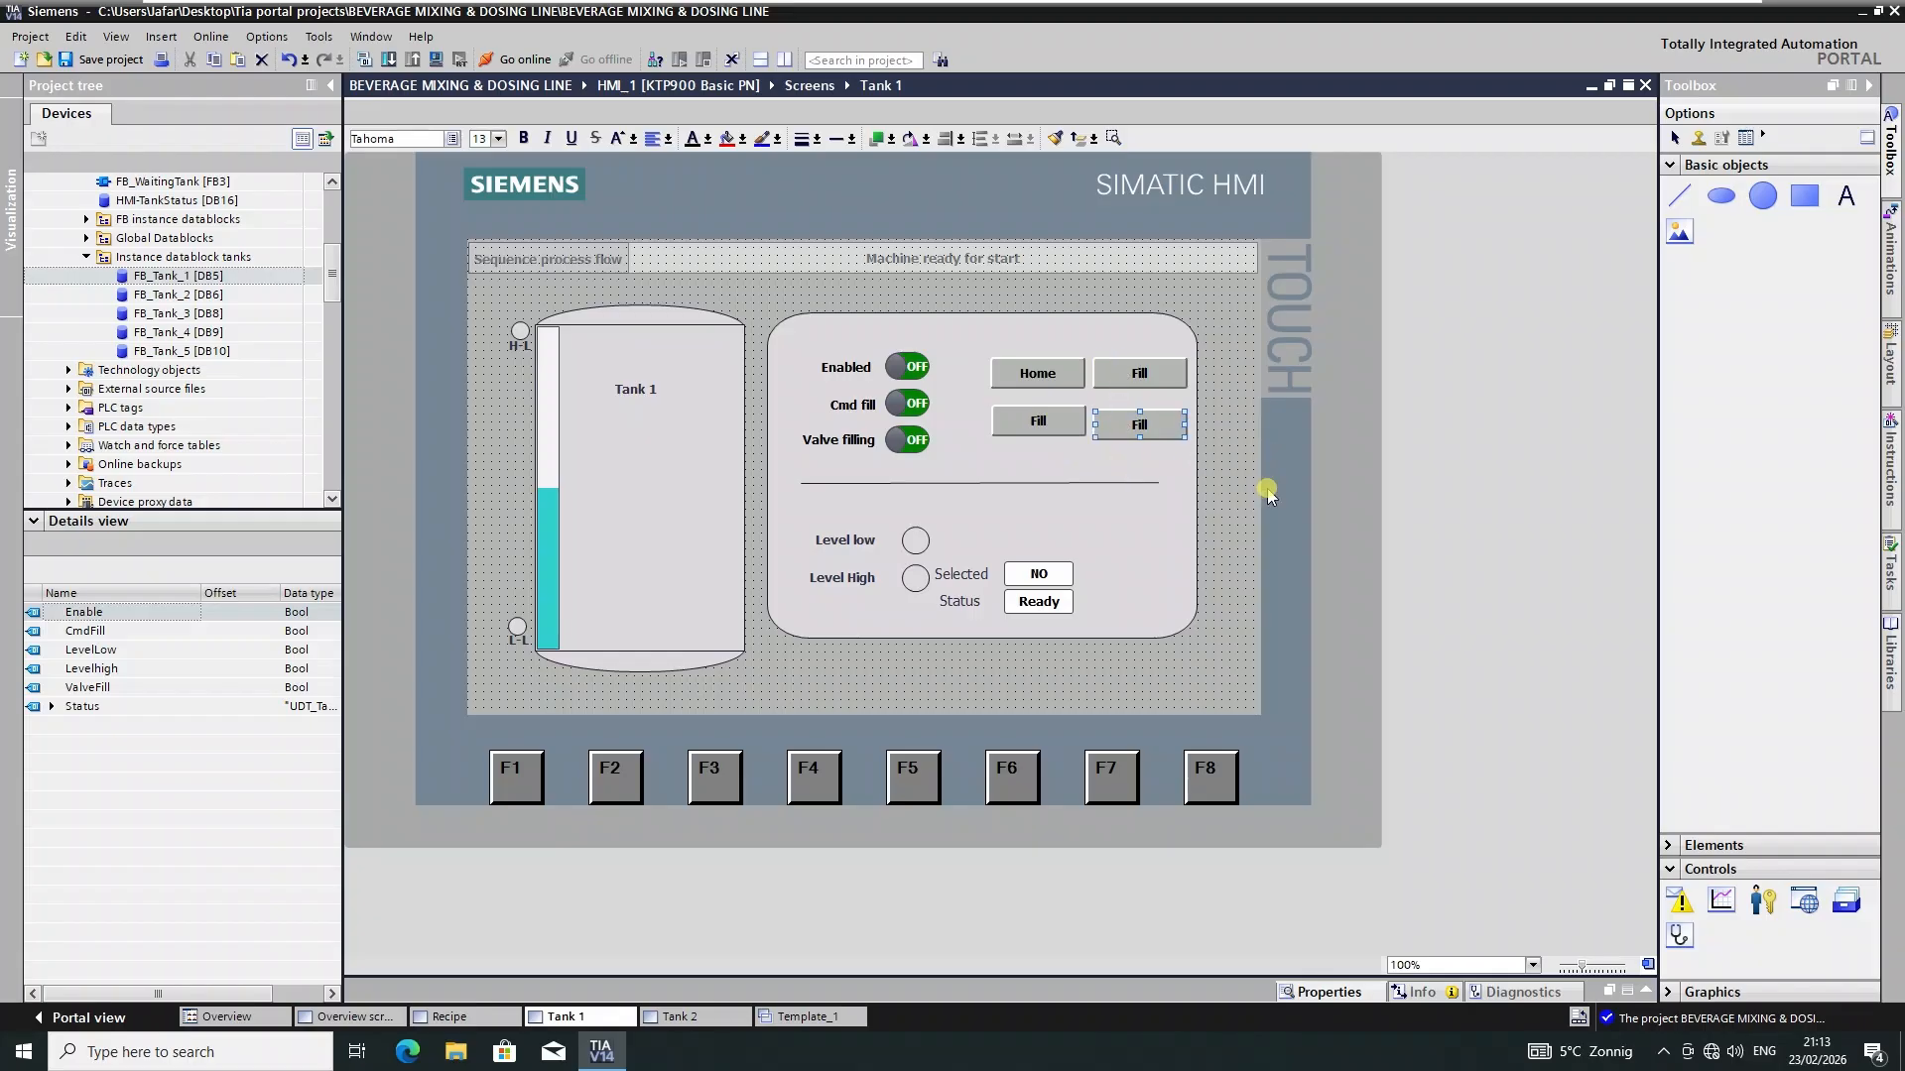
{"action": "left_click", "coordinate": [1047, 424]}
- Move the Selected and Status labels and fields up to just under the divider, clear of the level circles
{"action": "left_click", "coordinate": [1037, 578]}
{"action": "left_click", "coordinate": [960, 576], "text": "shift"}
{"action": "left_click_drag", "start_coordinate": [1022, 580], "coordinate": [1105, 526]}
{"action": "left_click", "coordinate": [1017, 629]}
- Shift the Level low and Level High labels with their circles up closer to the divider line
{"action": "left_click", "coordinate": [916, 541]}
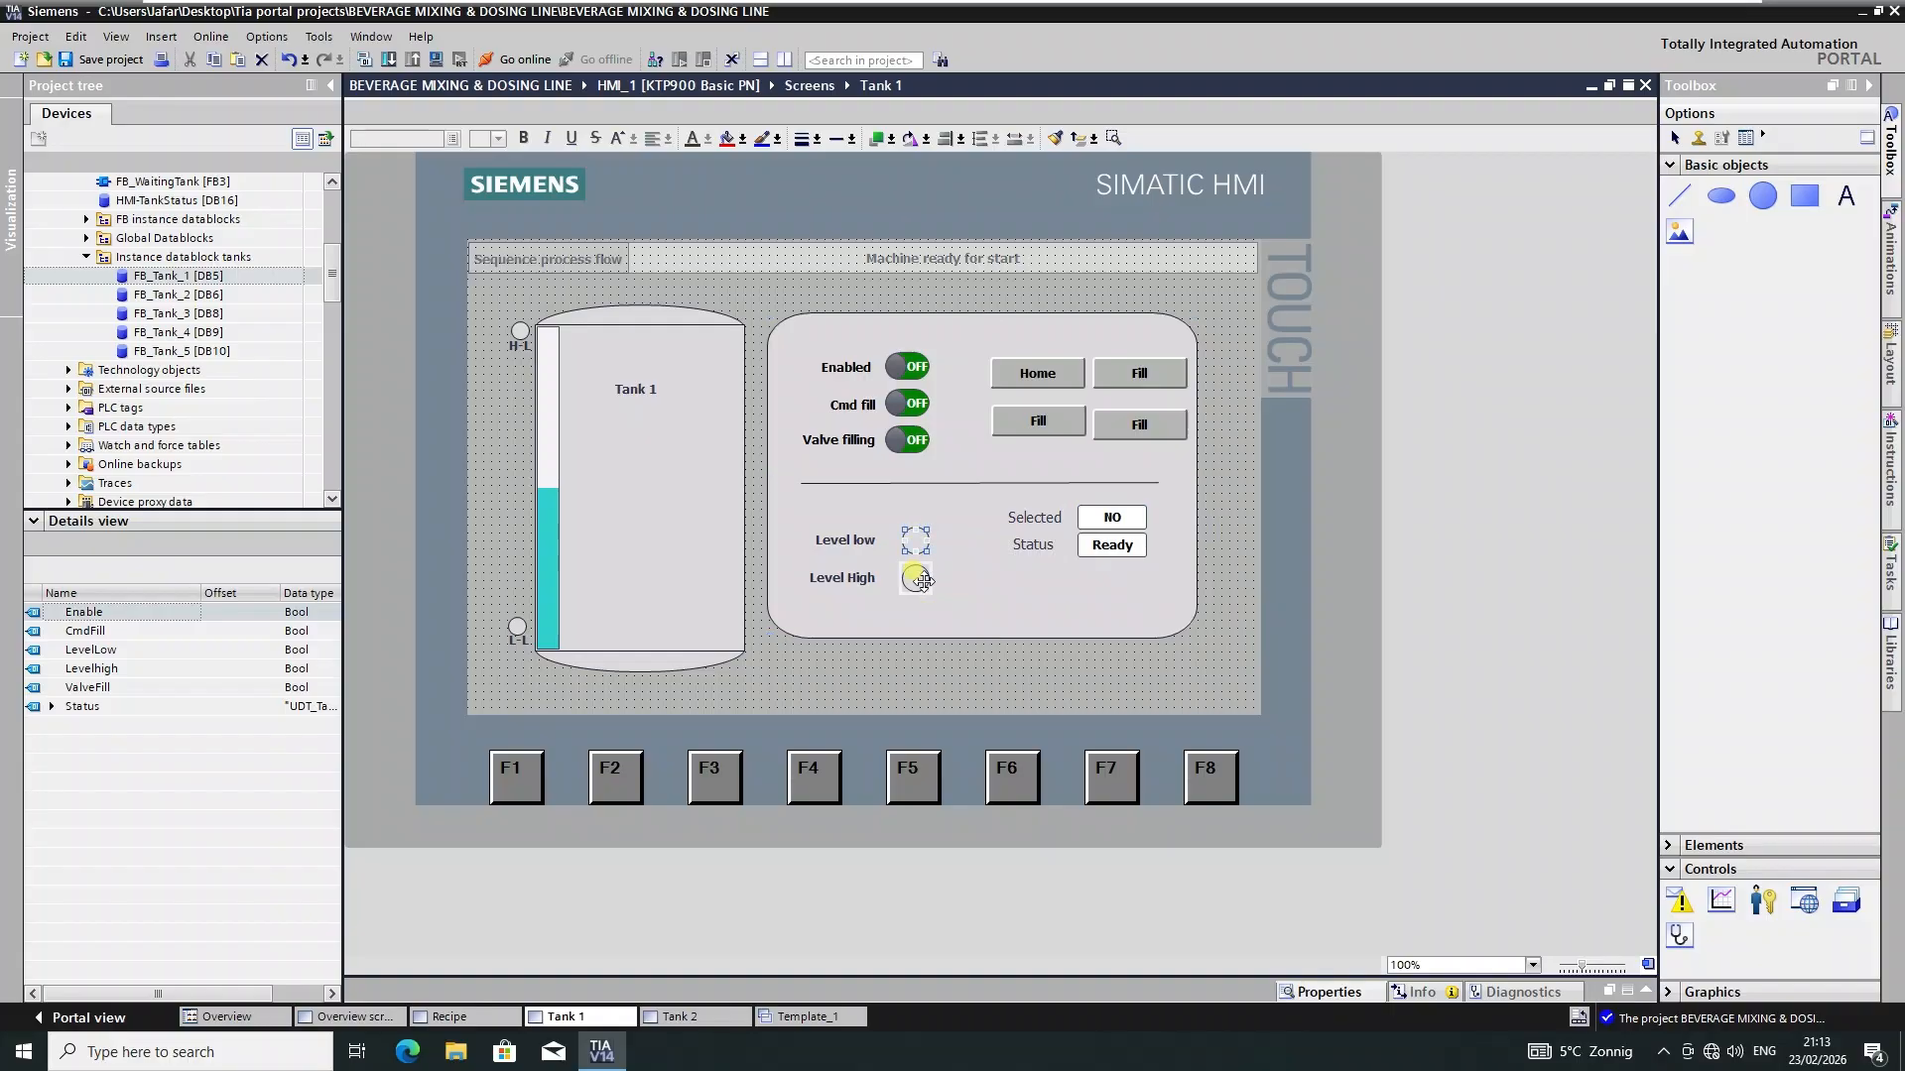
{"action": "left_click", "coordinate": [861, 545]}
{"action": "left_click_drag", "start_coordinate": [919, 538], "coordinate": [913, 521]}
{"action": "left_click", "coordinate": [973, 600]}
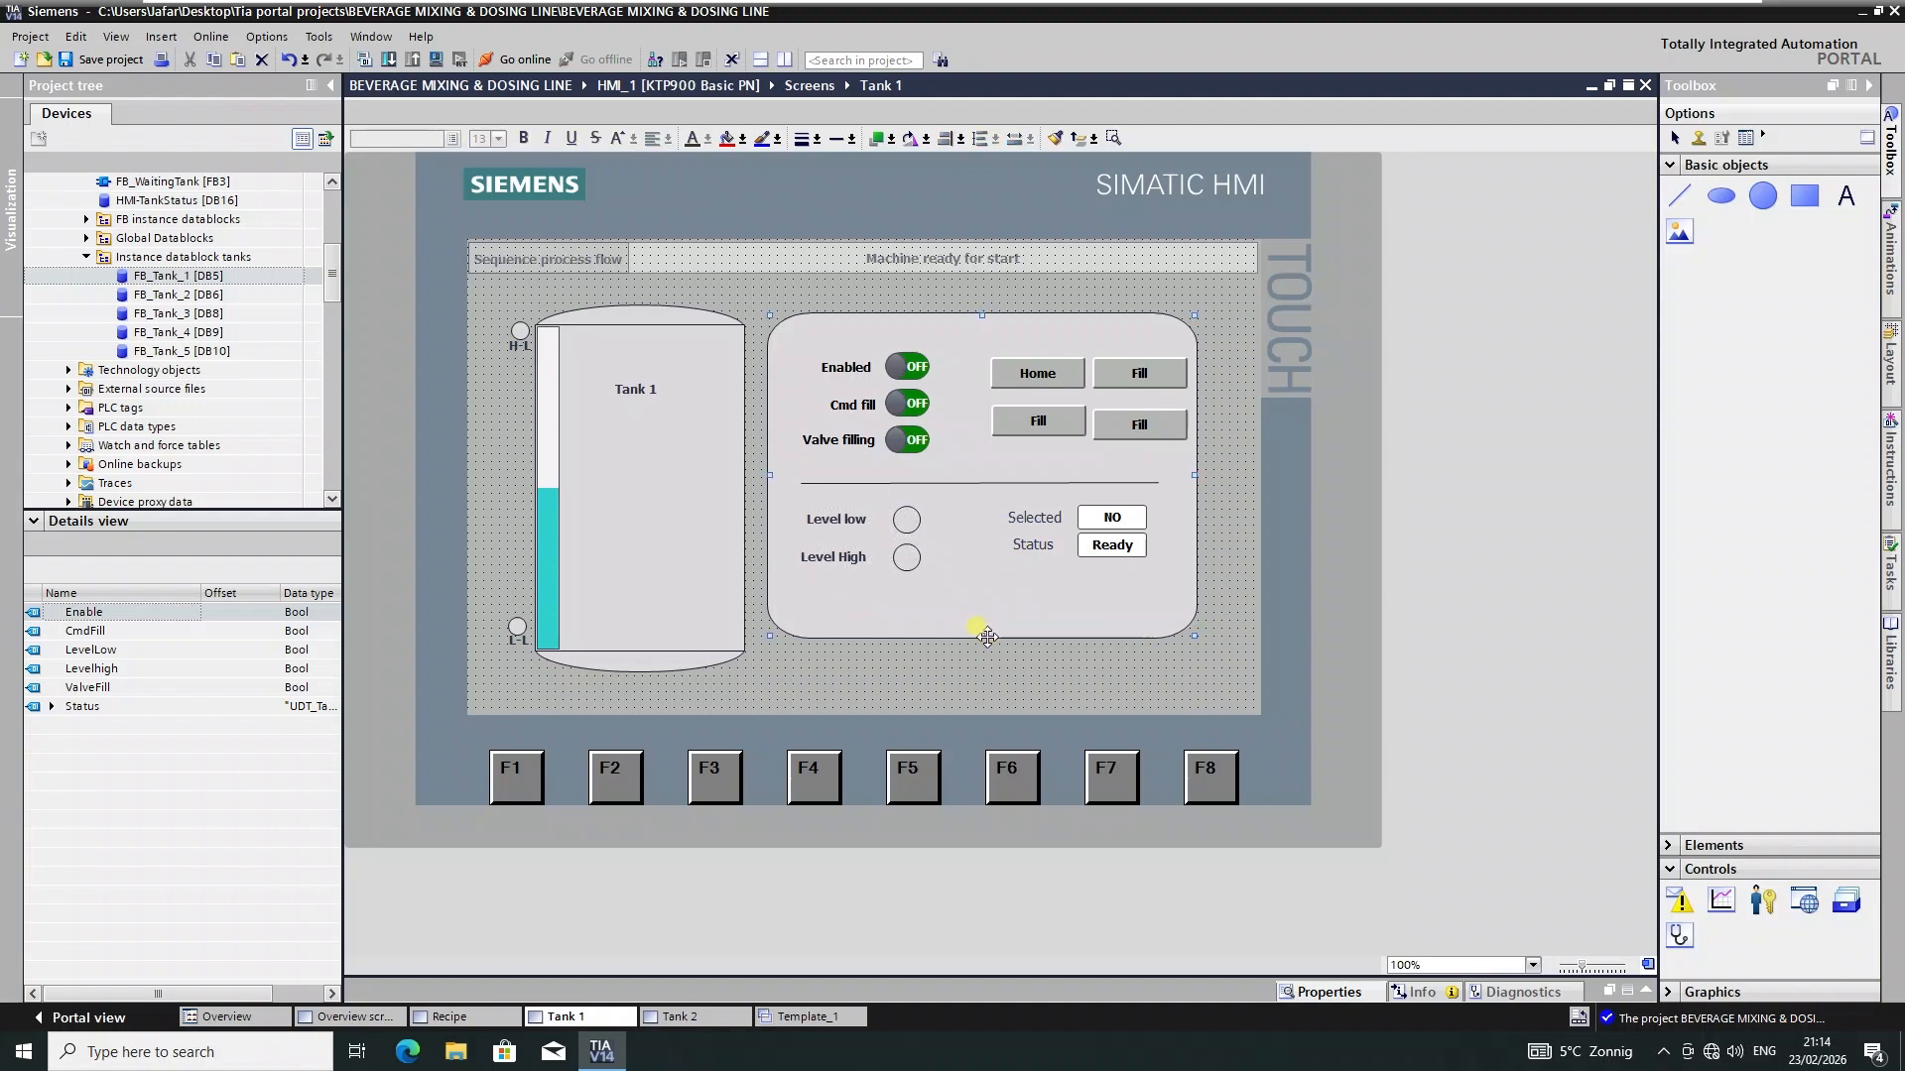
- Shorten the panel from its lower edge, reposition it with all its contents about midway down beside the tank, and save the project
{"action": "left_click_drag", "start_coordinate": [982, 635], "coordinate": [984, 595]}
{"action": "left_click_drag", "start_coordinate": [1230, 288], "coordinate": [757, 651]}
{"action": "left_click_drag", "start_coordinate": [973, 377], "coordinate": [990, 428]}
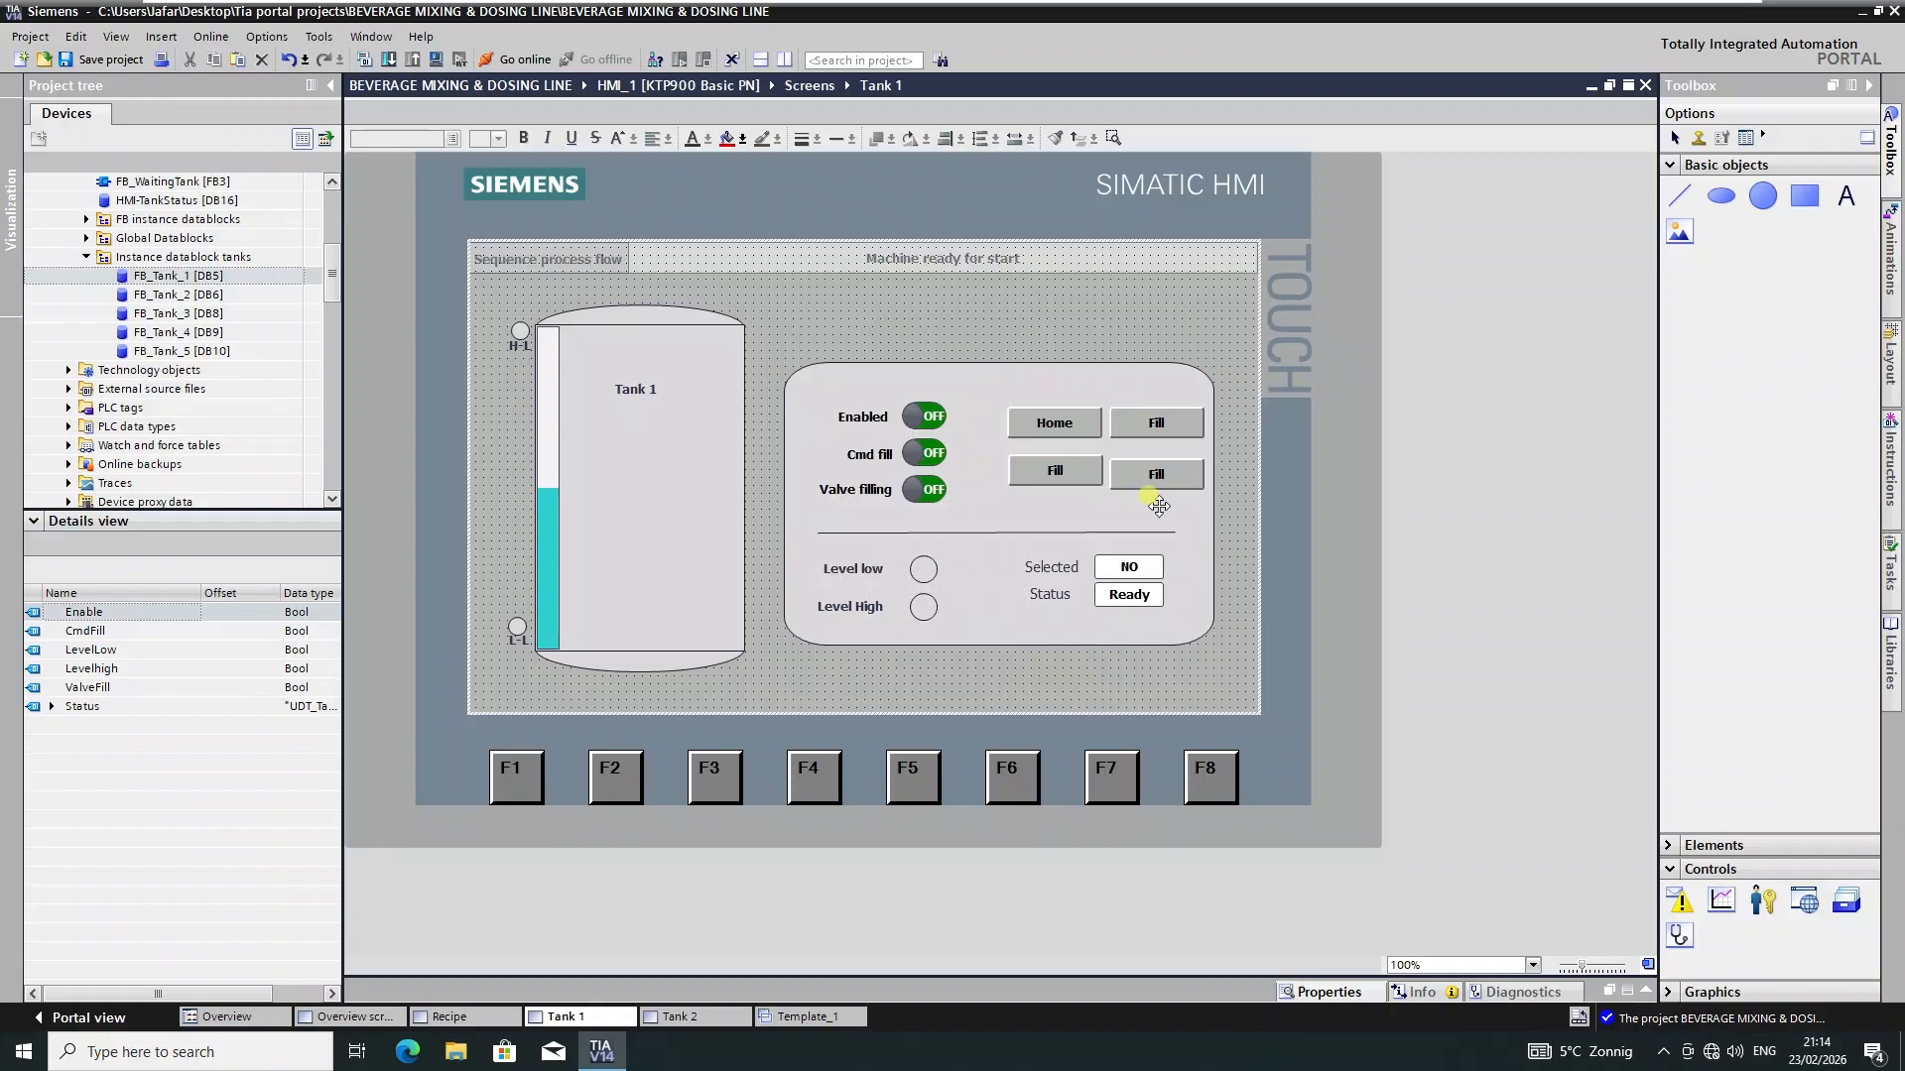
{"action": "left_click_drag", "start_coordinate": [1235, 326], "coordinate": [757, 689]}
{"action": "left_click_drag", "start_coordinate": [802, 535], "coordinate": [812, 520]}
{"action": "left_click", "coordinate": [1030, 650]}
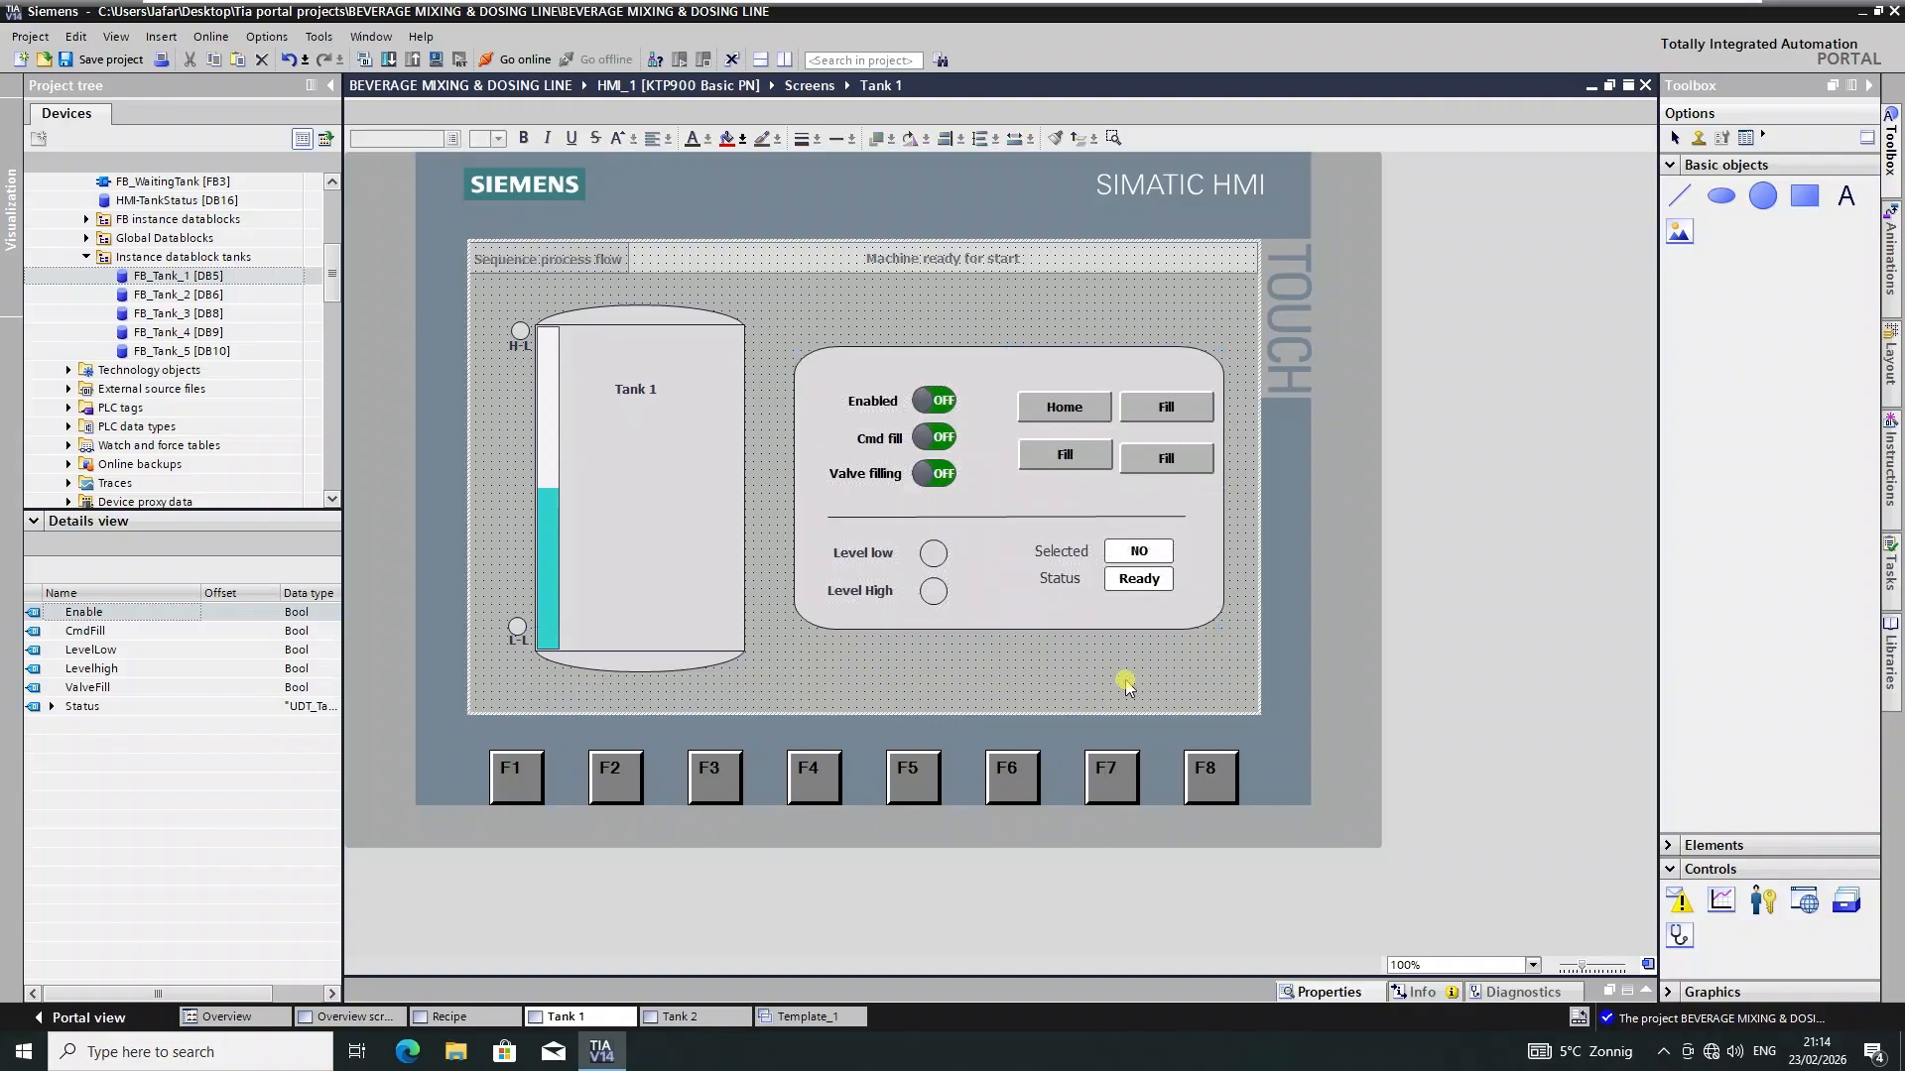
{"action": "left_click", "coordinate": [109, 59]}
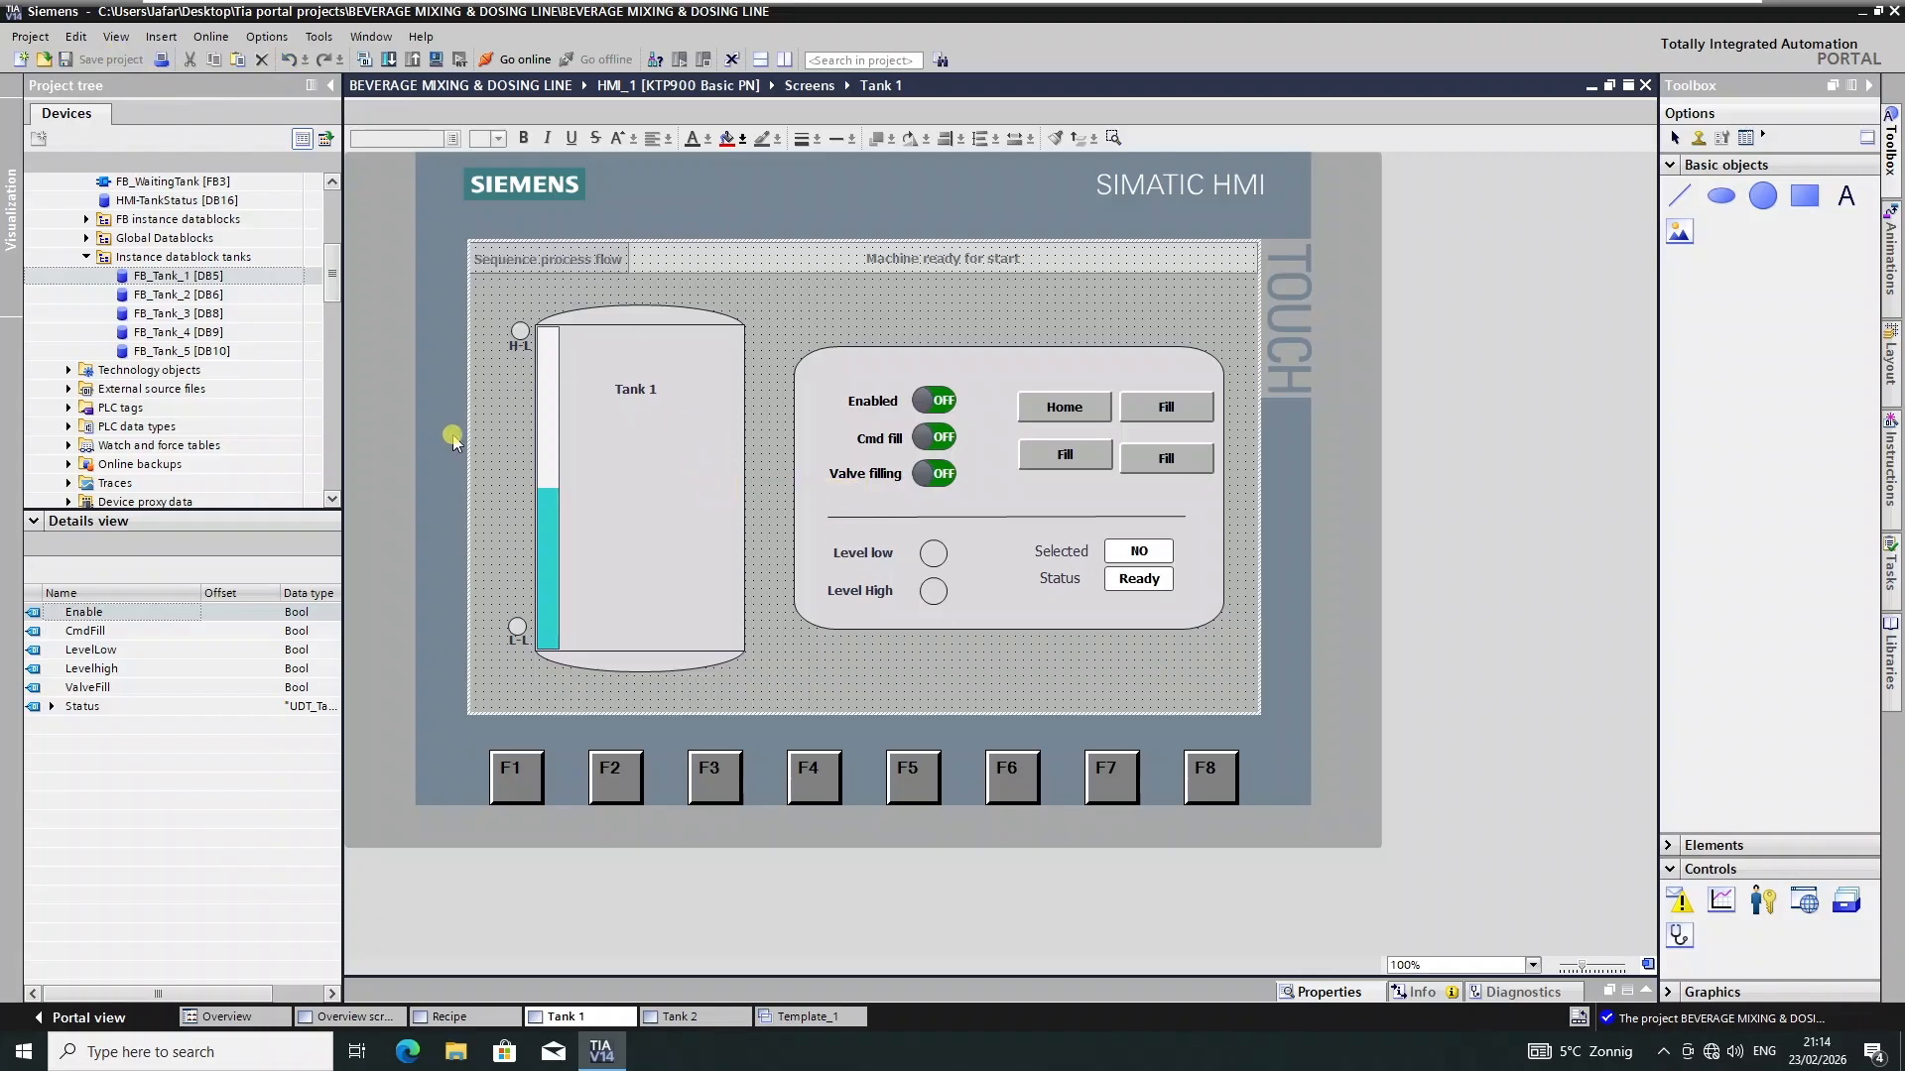
- Widen the level bar so it fills the full width of the Tank 1 vessel
{"action": "left_click", "coordinate": [553, 474]}
{"action": "left_click_drag", "start_coordinate": [545, 486], "coordinate": [737, 485]}
{"action": "left_click", "coordinate": [799, 635]}
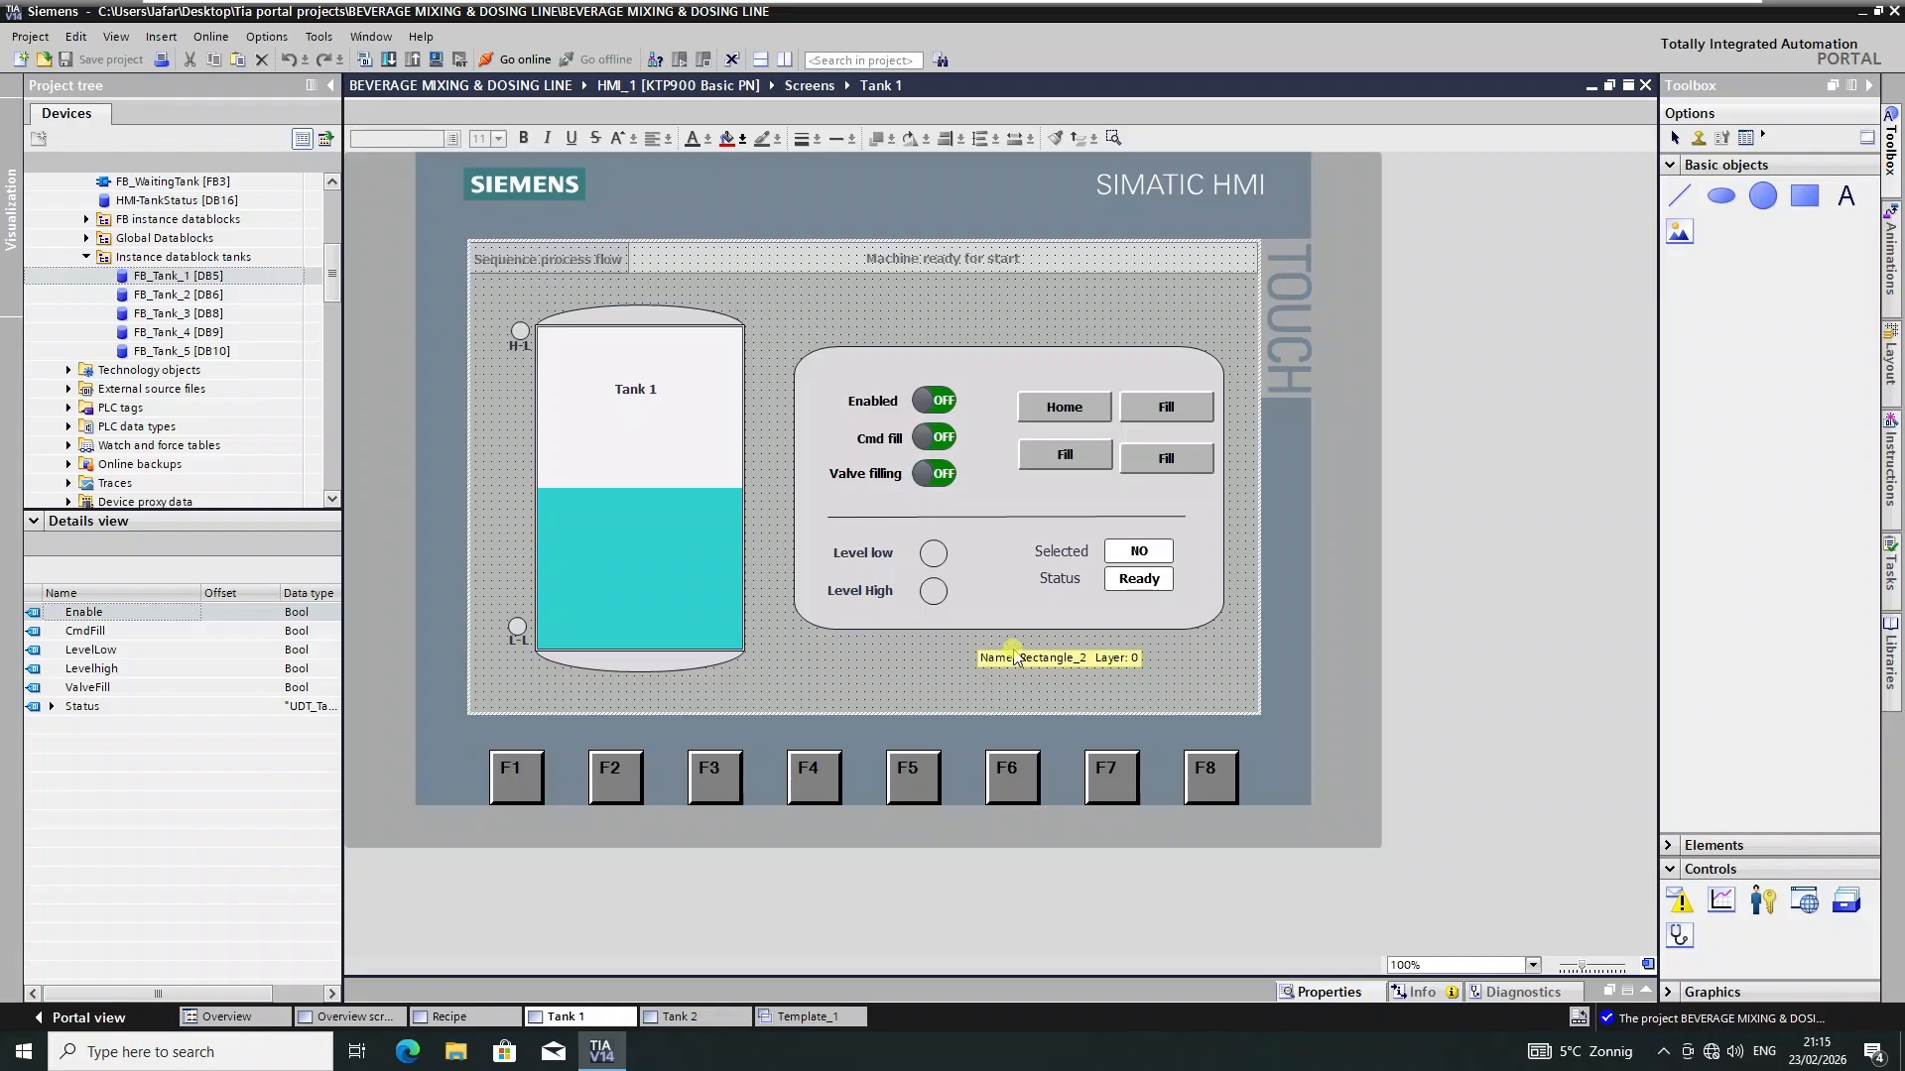
- Copy all objects of the Tank 1 screen and open the Tank 2 screen
{"action": "key", "text": "ctrl+a"}
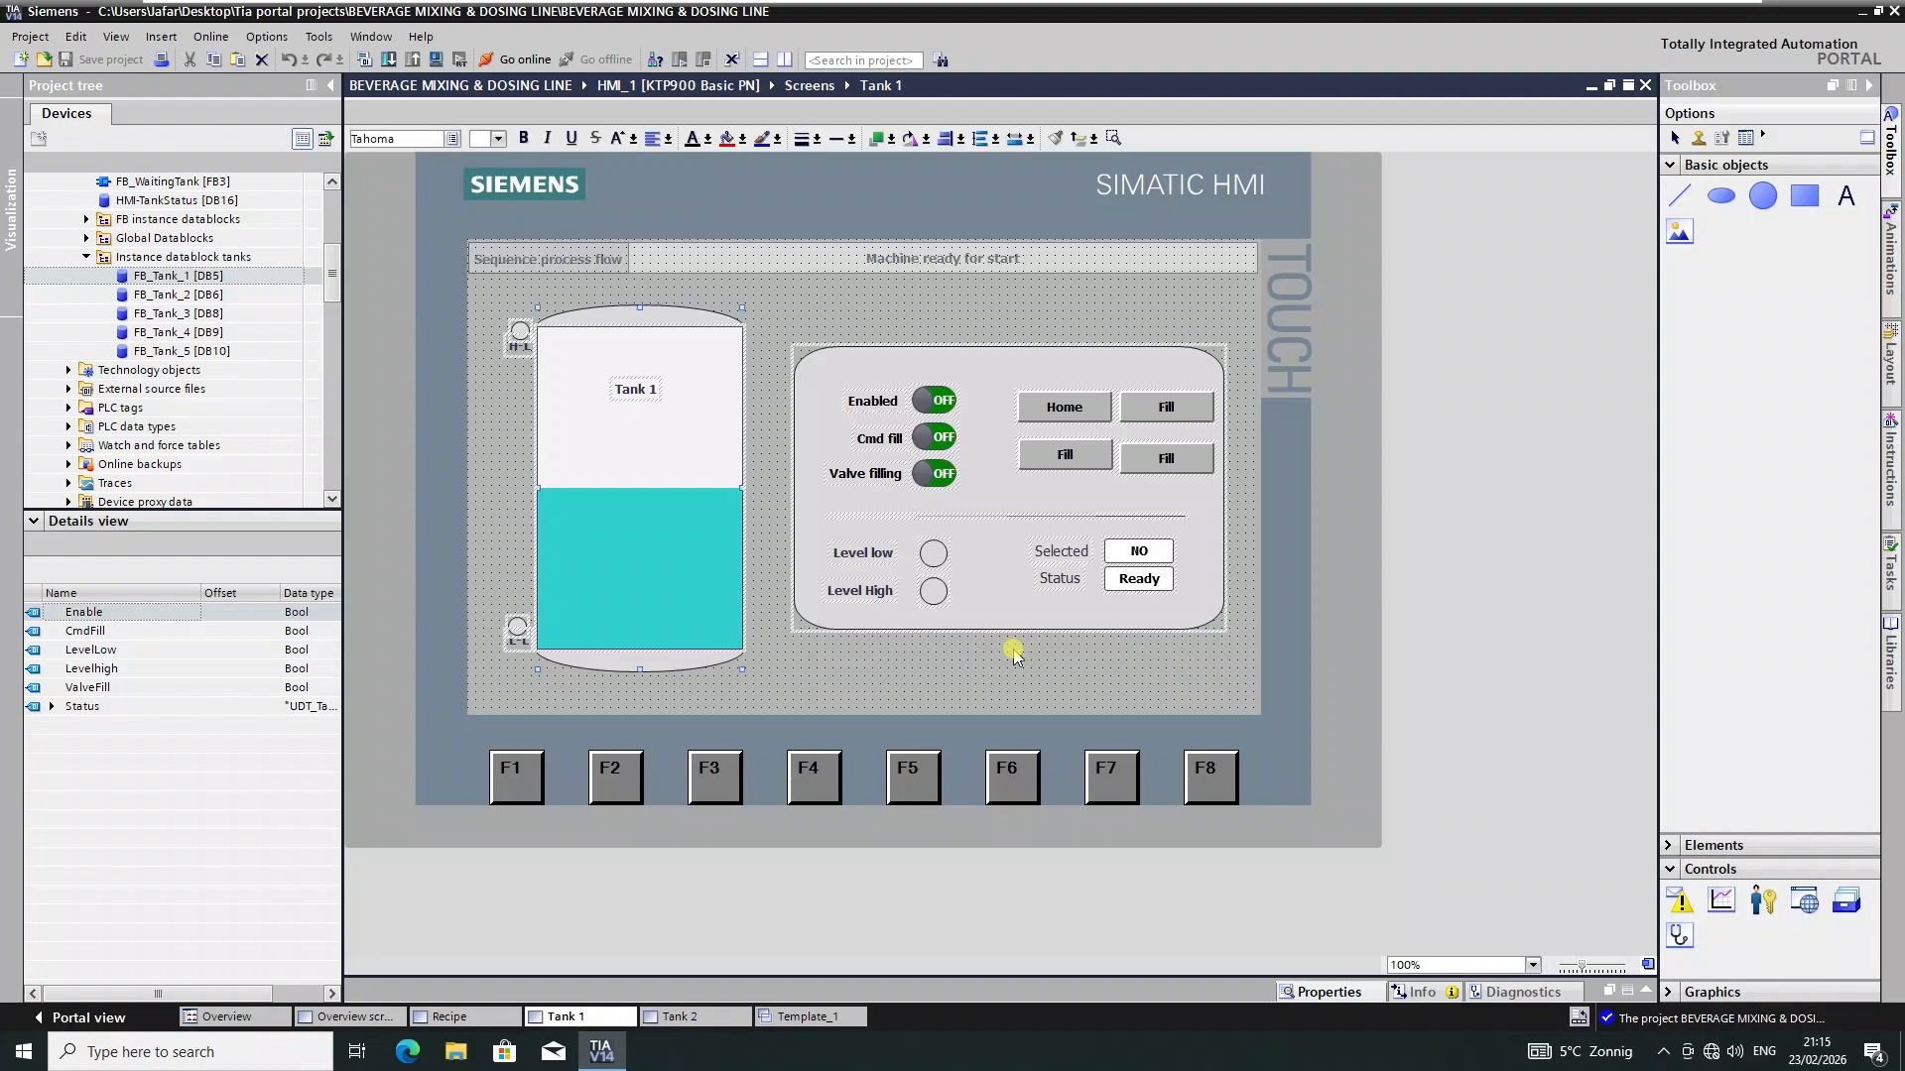
{"action": "double_click", "coordinate": [177, 295]}
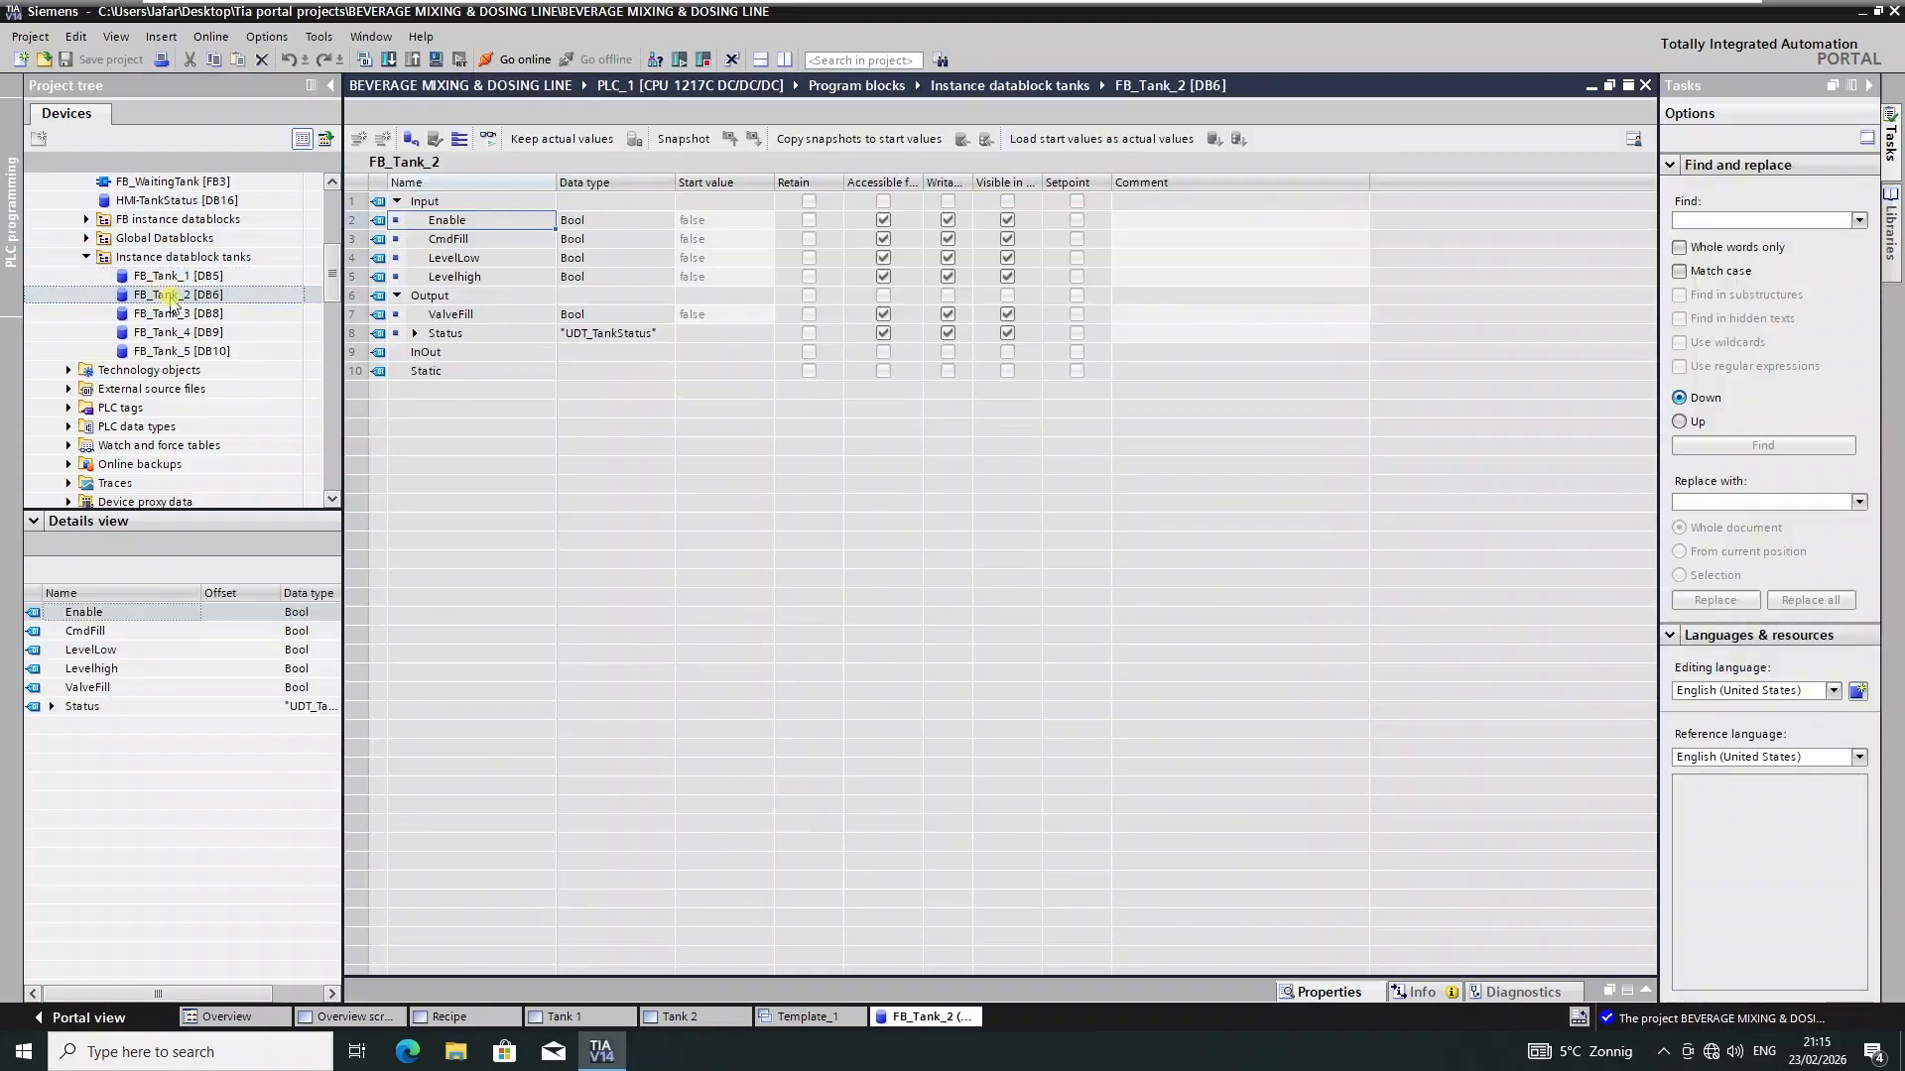
{"action": "left_click", "coordinate": [209, 431]}
{"action": "scroll", "coordinate": [208, 433], "scroll_direction": "down", "scroll_amount": 8}
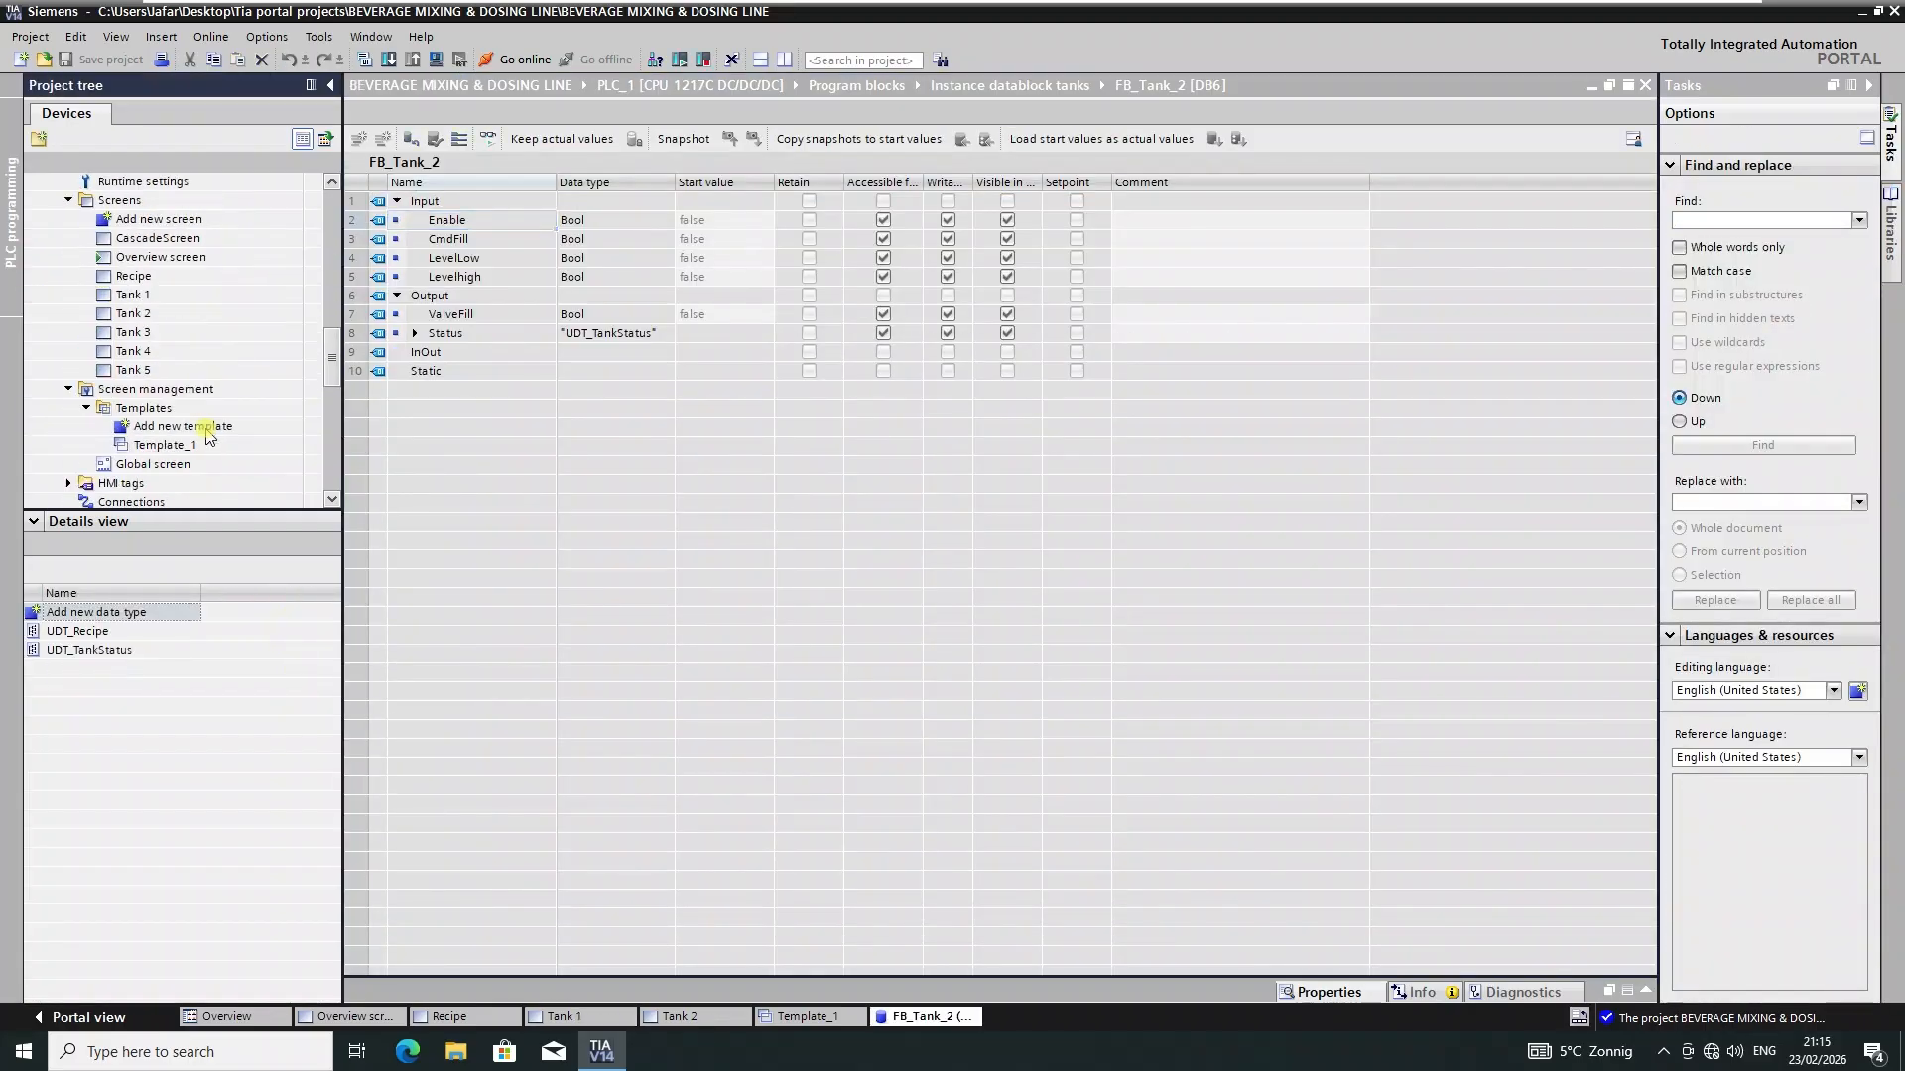
{"action": "double_click", "coordinate": [149, 313]}
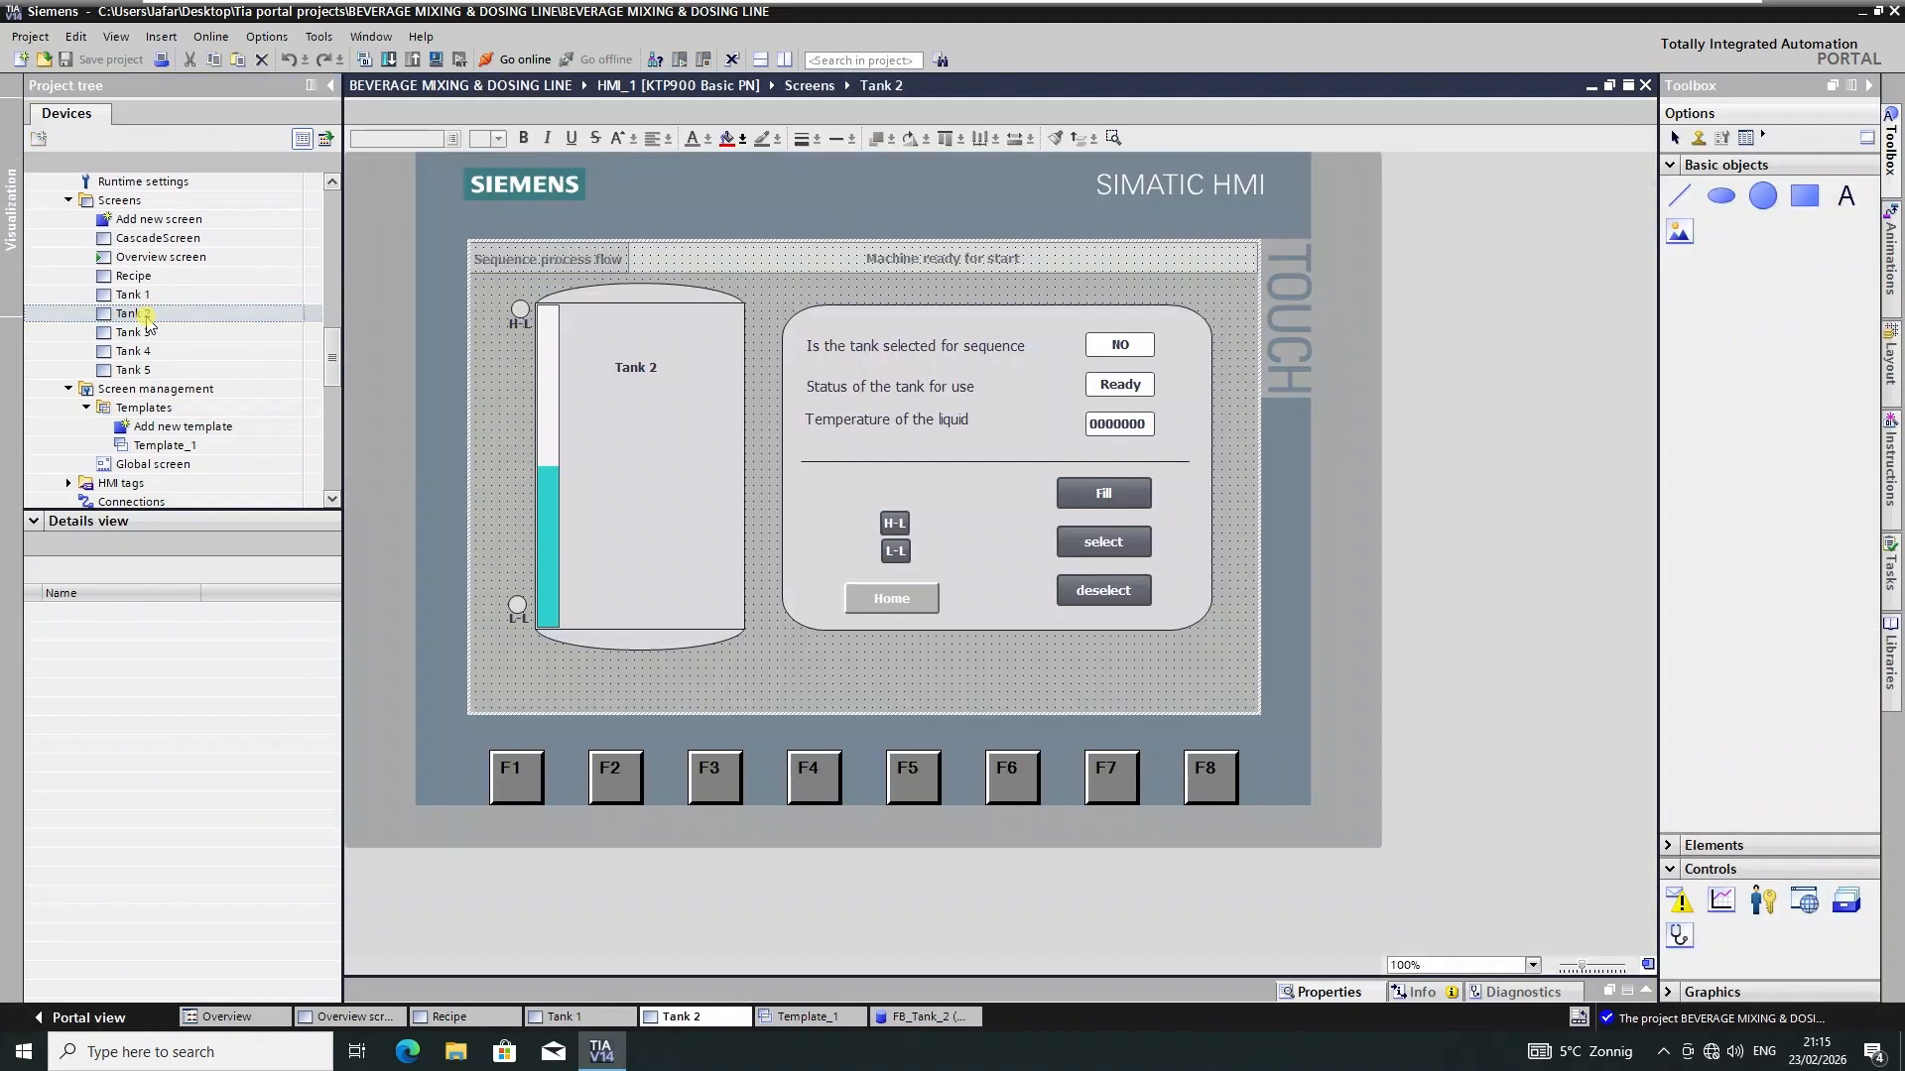
- Replace all existing objects on the Tank 2 screen with the copied Tank 1 objects
{"action": "key", "text": "ctrl+v"}
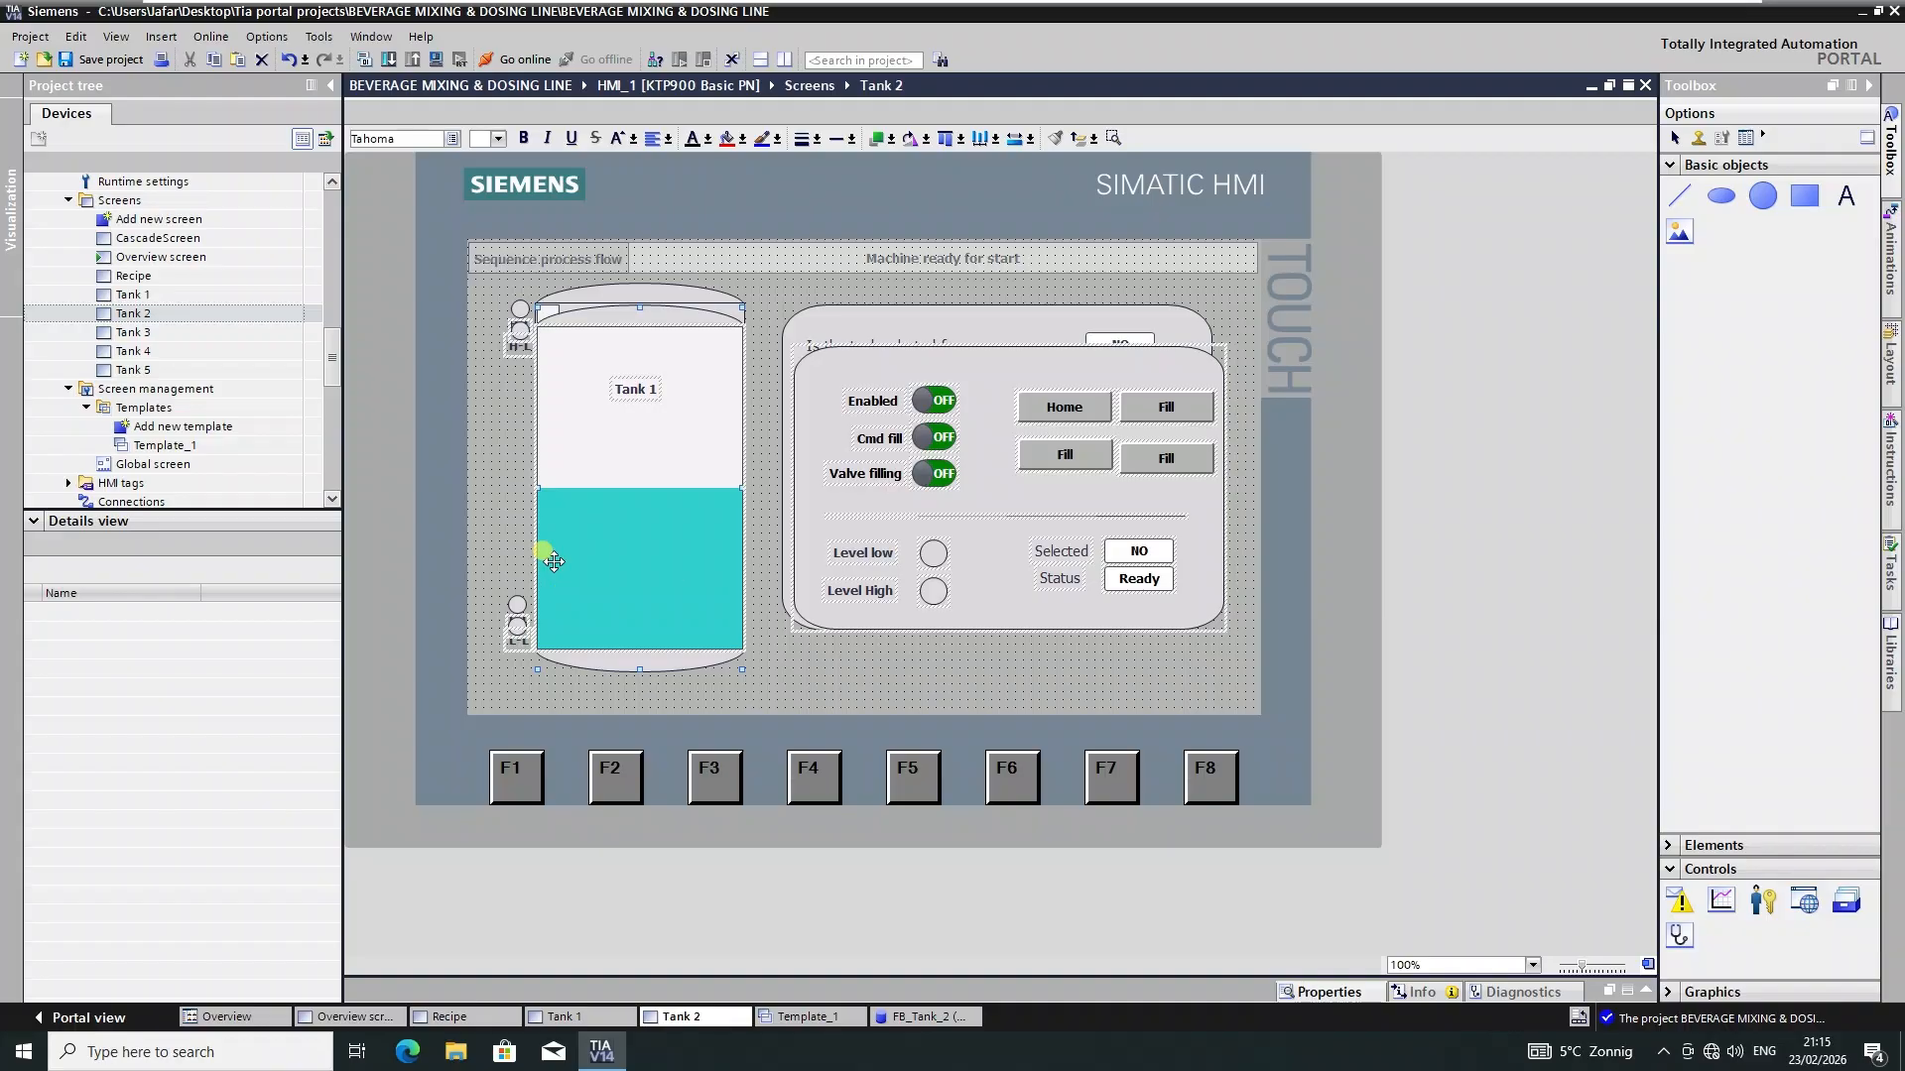
{"action": "key", "text": "ctrl+z"}
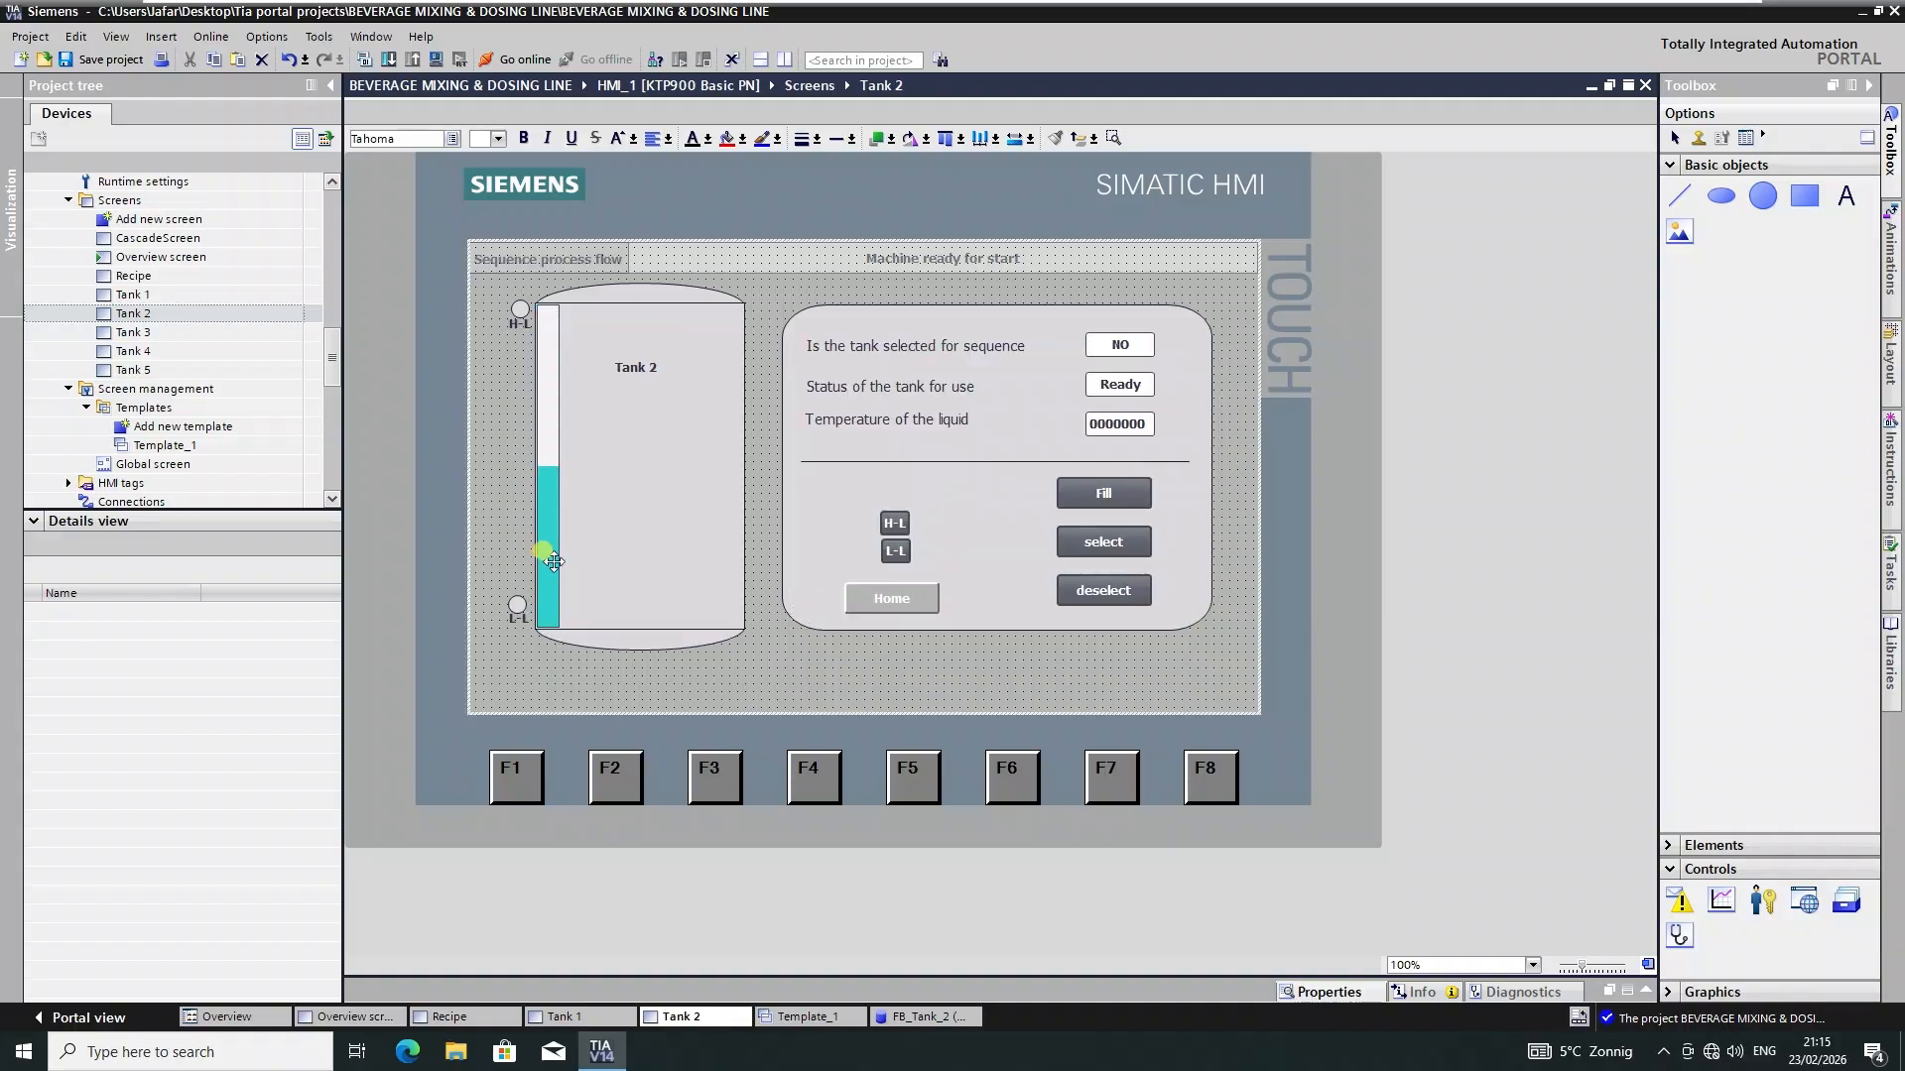
{"action": "key", "text": "ctrl+a"}
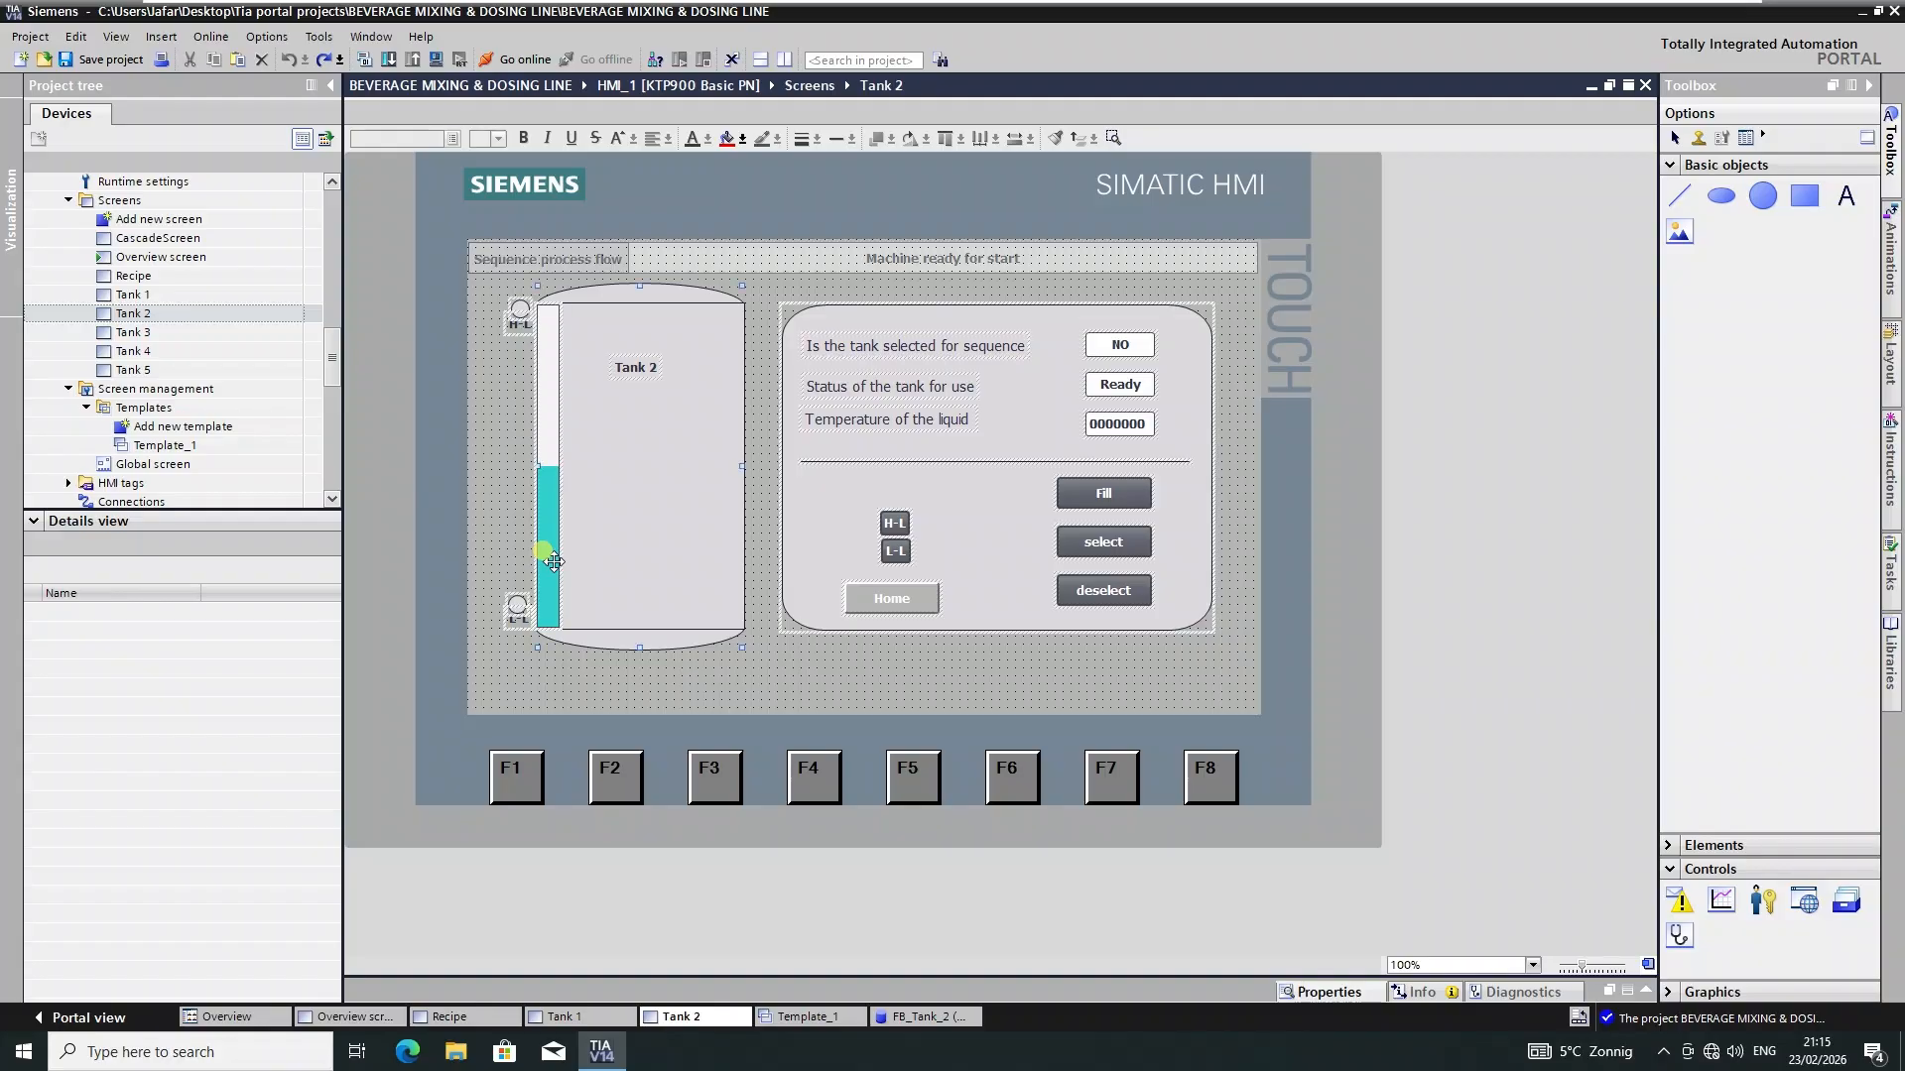
{"action": "key", "text": "Delete"}
{"action": "key", "text": "ctrl+v"}
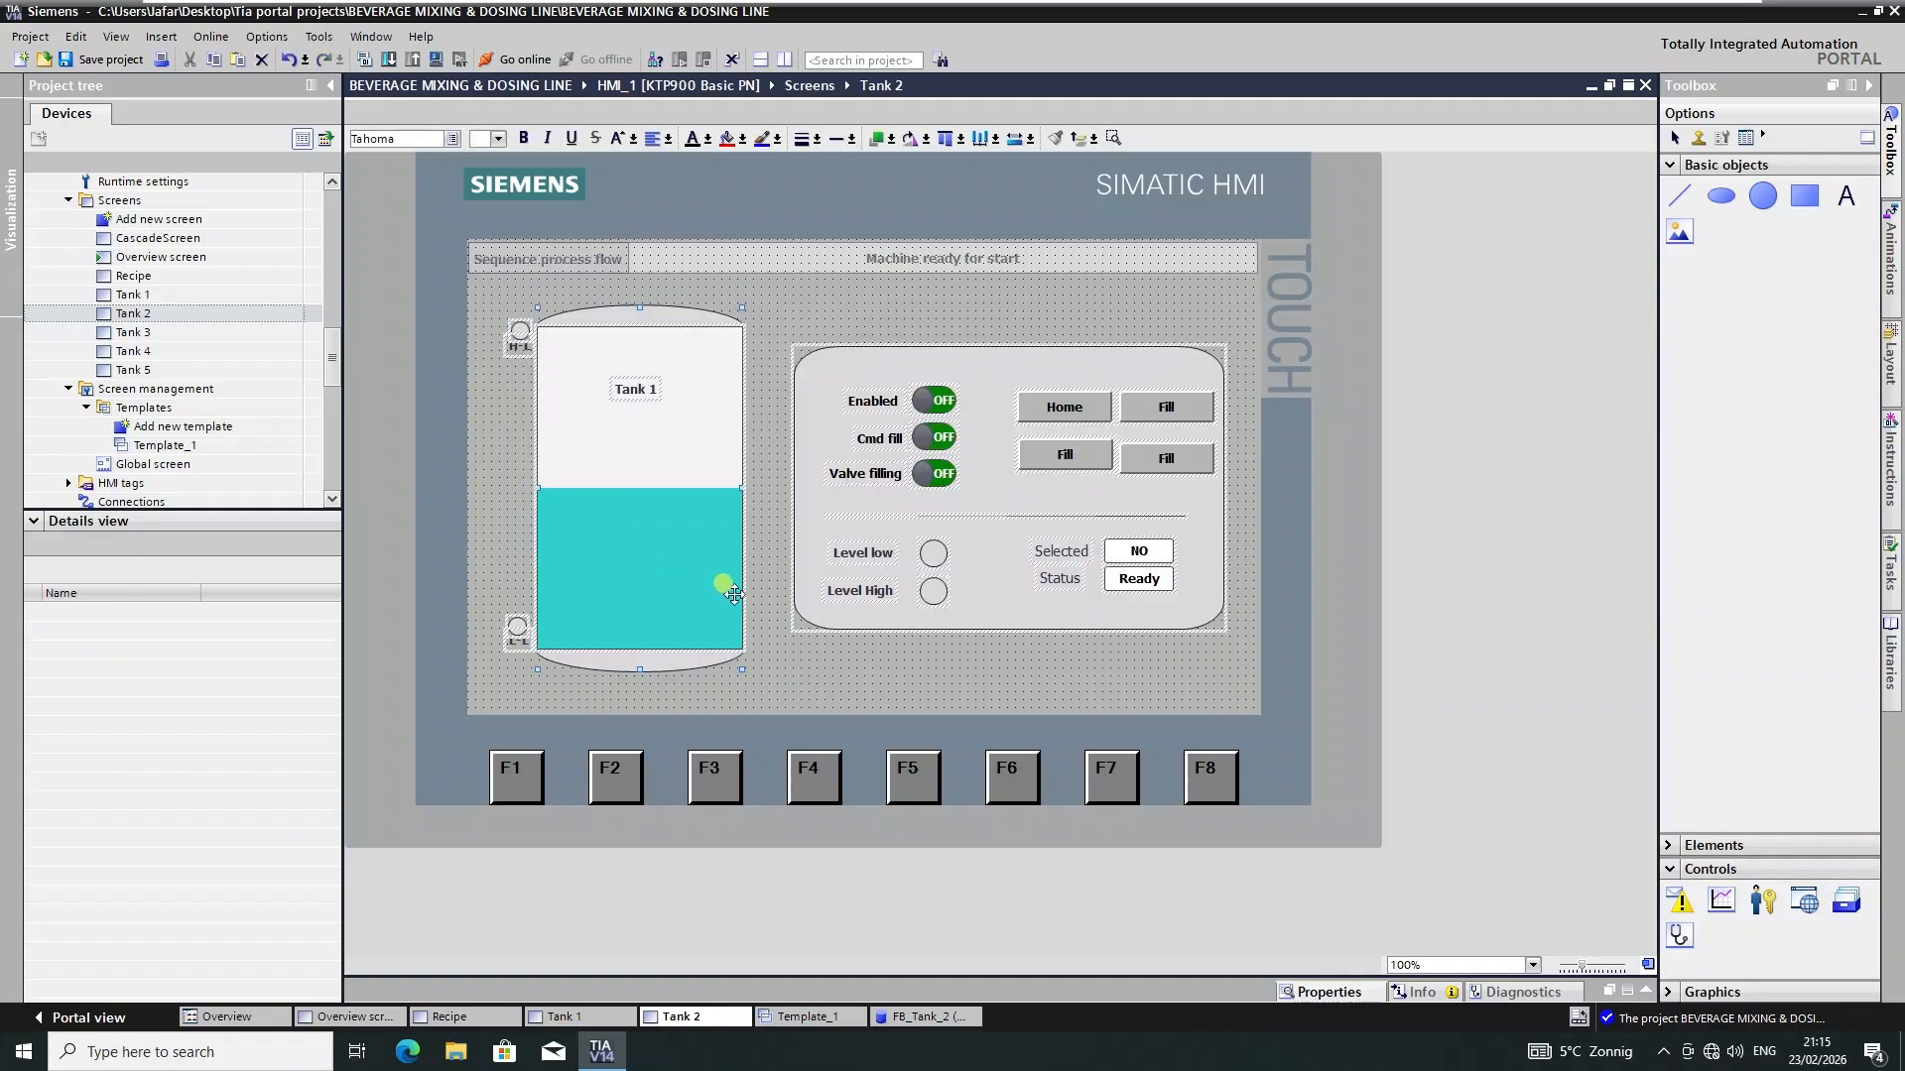
- Replace all existing objects on the Tank 3 screen with the copied Tank 1 objects
{"action": "left_click", "coordinate": [807, 678]}
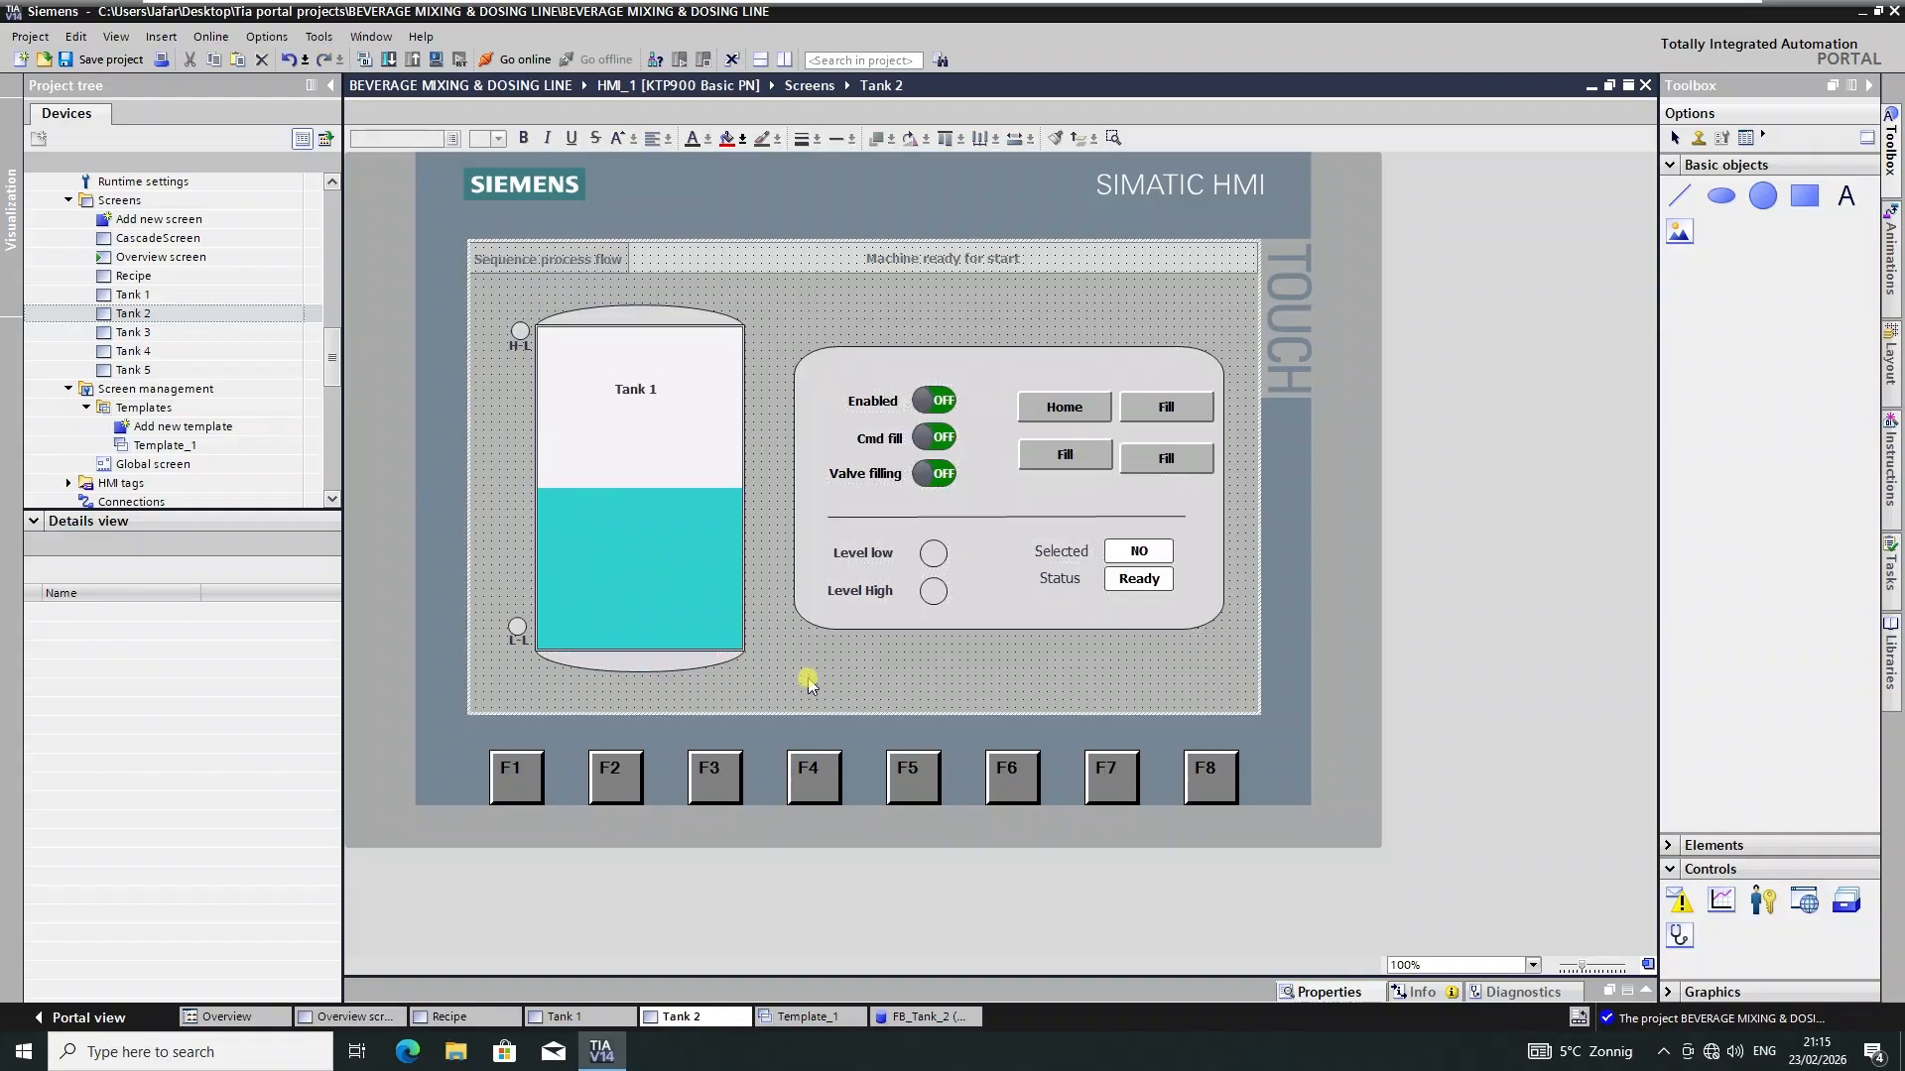
{"action": "double_click", "coordinate": [134, 333]}
{"action": "key", "text": "Delete"}
{"action": "key", "text": "ctrl+v"}
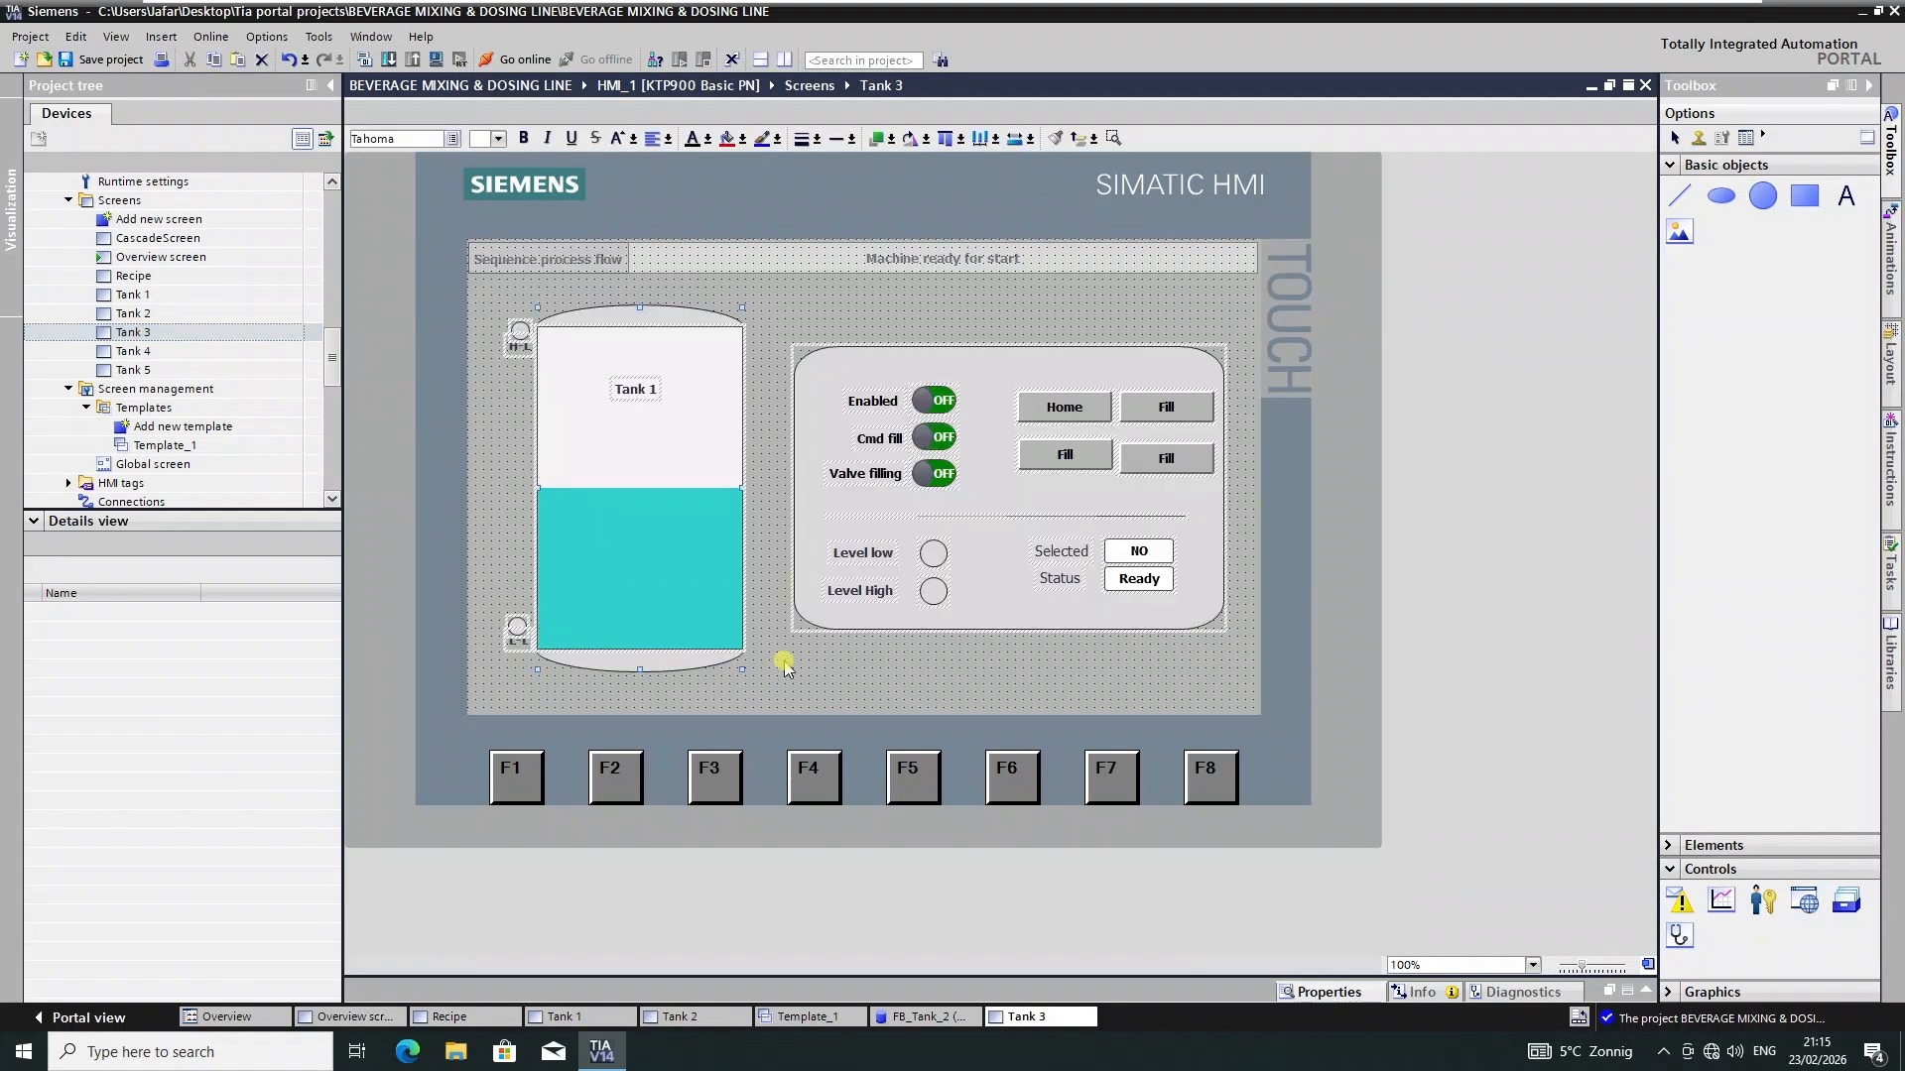
{"action": "left_click", "coordinate": [746, 677]}
- Replace all existing objects on the Tank 4 screen with the copied Tank 1 objects
{"action": "double_click", "coordinate": [145, 352]}
{"action": "key", "text": "ctrl+a"}
{"action": "key", "text": "Delete"}
{"action": "key", "text": "ctrl+v"}
{"action": "left_click", "coordinate": [751, 684]}
- Replace all existing objects on the Tank 5 screen with the copied Tank 1 objects and save the project
{"action": "double_click", "coordinate": [139, 371]}
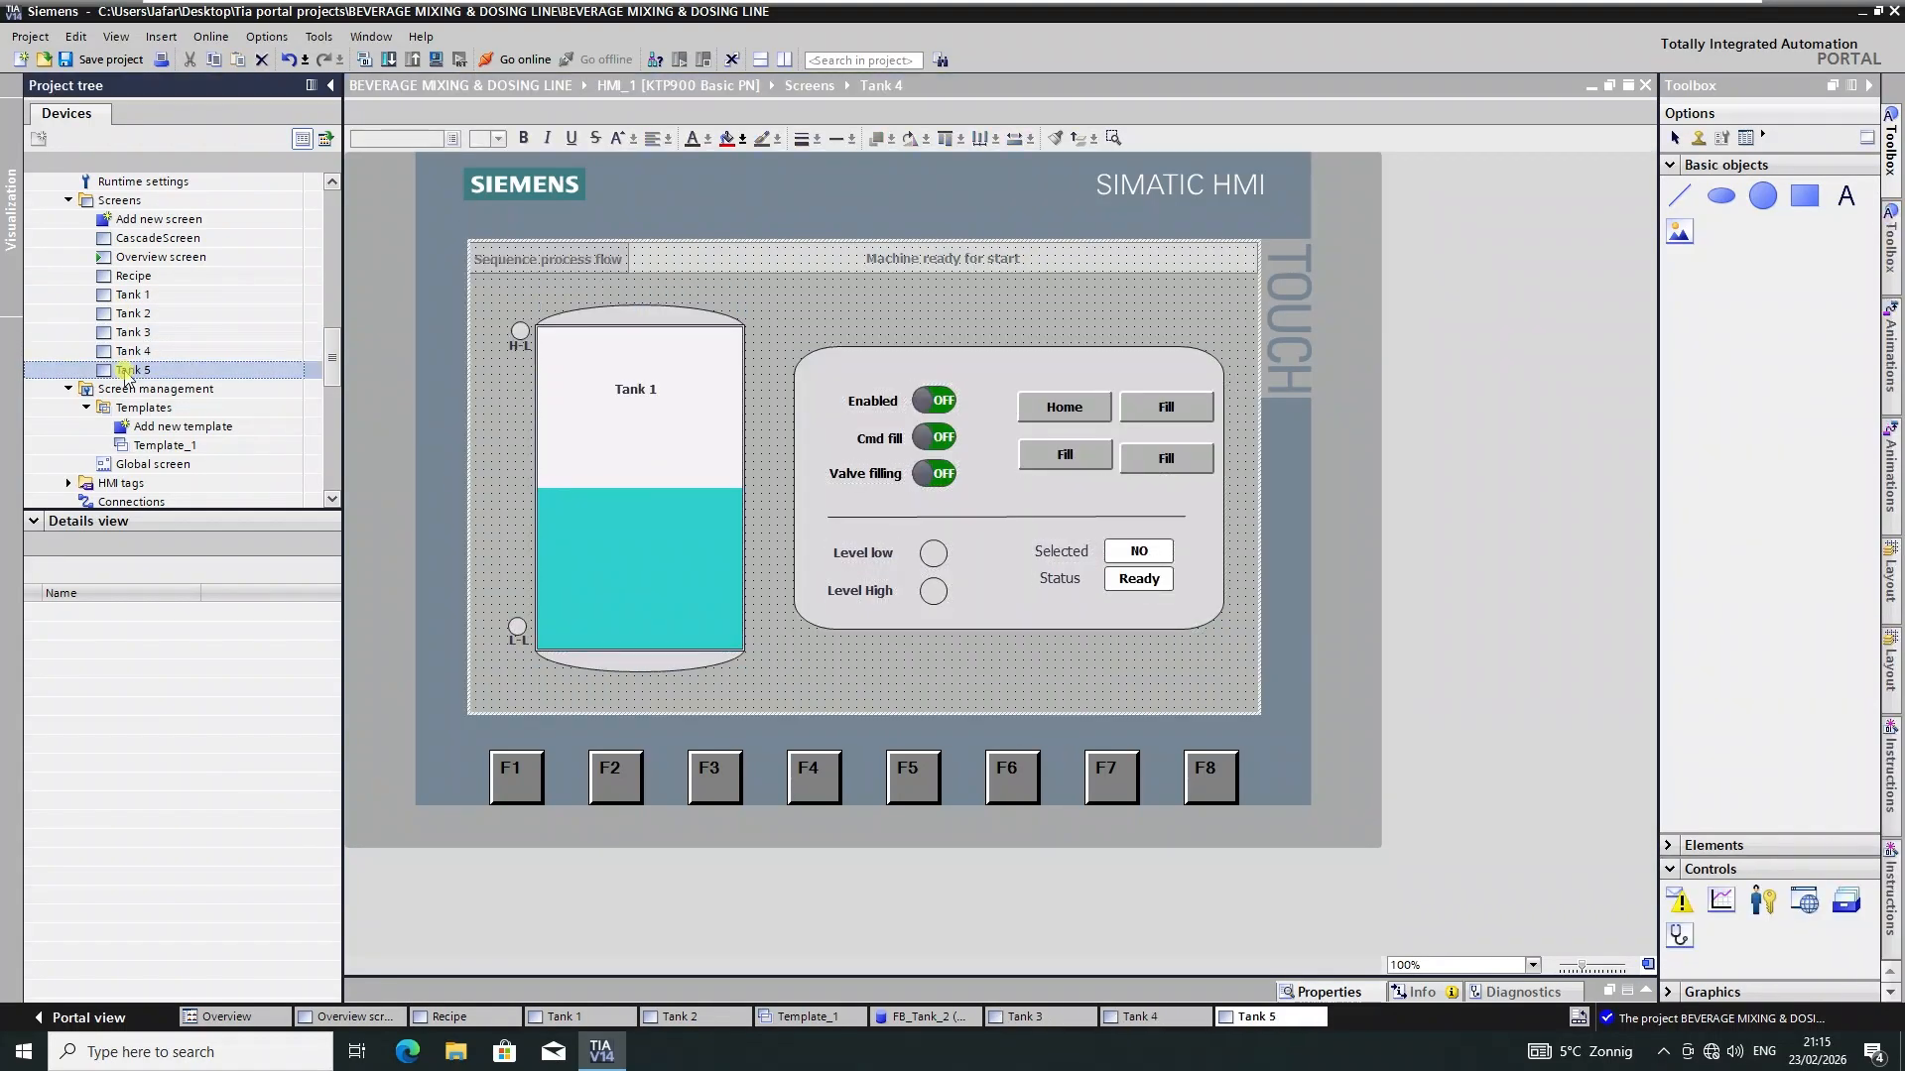
{"action": "key", "text": "ctrl+a"}
{"action": "key", "text": "Delete"}
{"action": "key", "text": "ctrl+v"}
{"action": "left_click", "coordinate": [746, 684]}
{"action": "key", "text": "ctrl+s"}
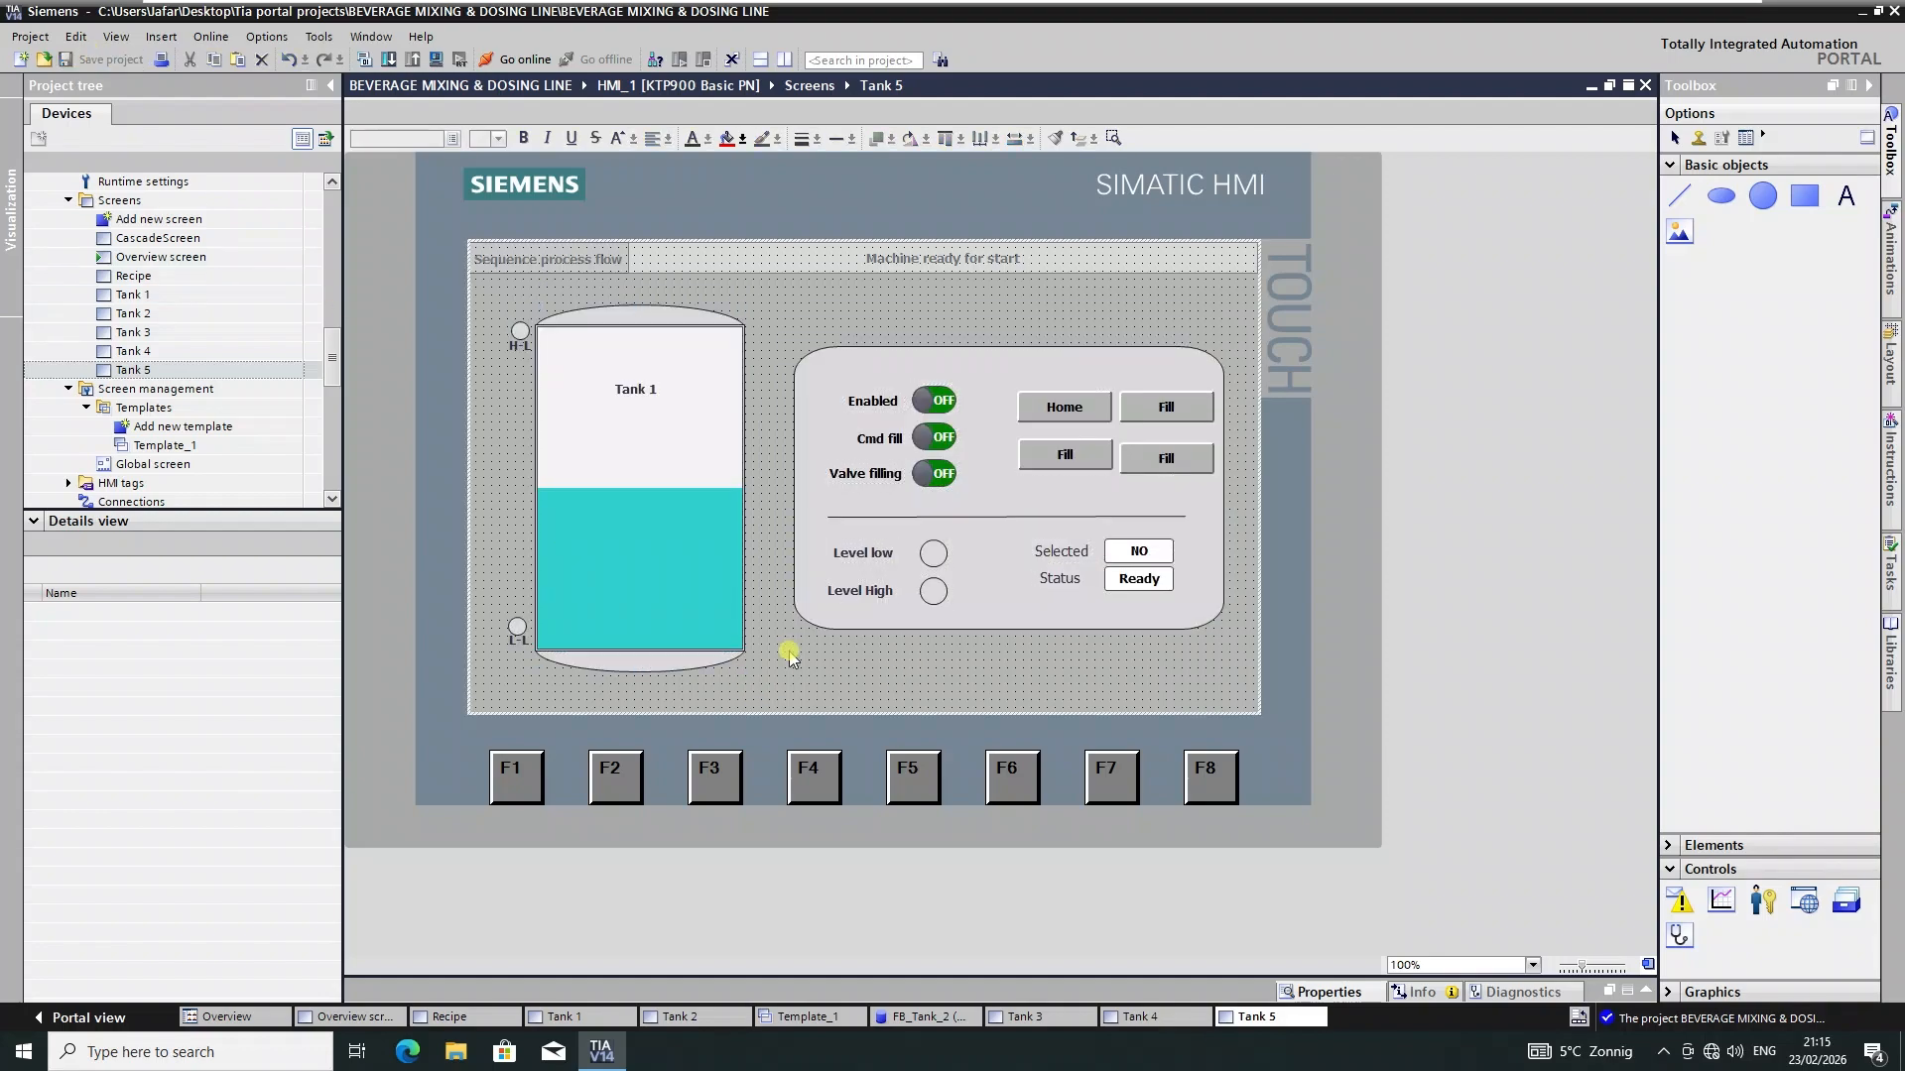
- Open the Tank 1 screen and link its Enabled switch to the Enable variable of instance data block FB_Tank_1
{"action": "left_click", "coordinate": [178, 296]}
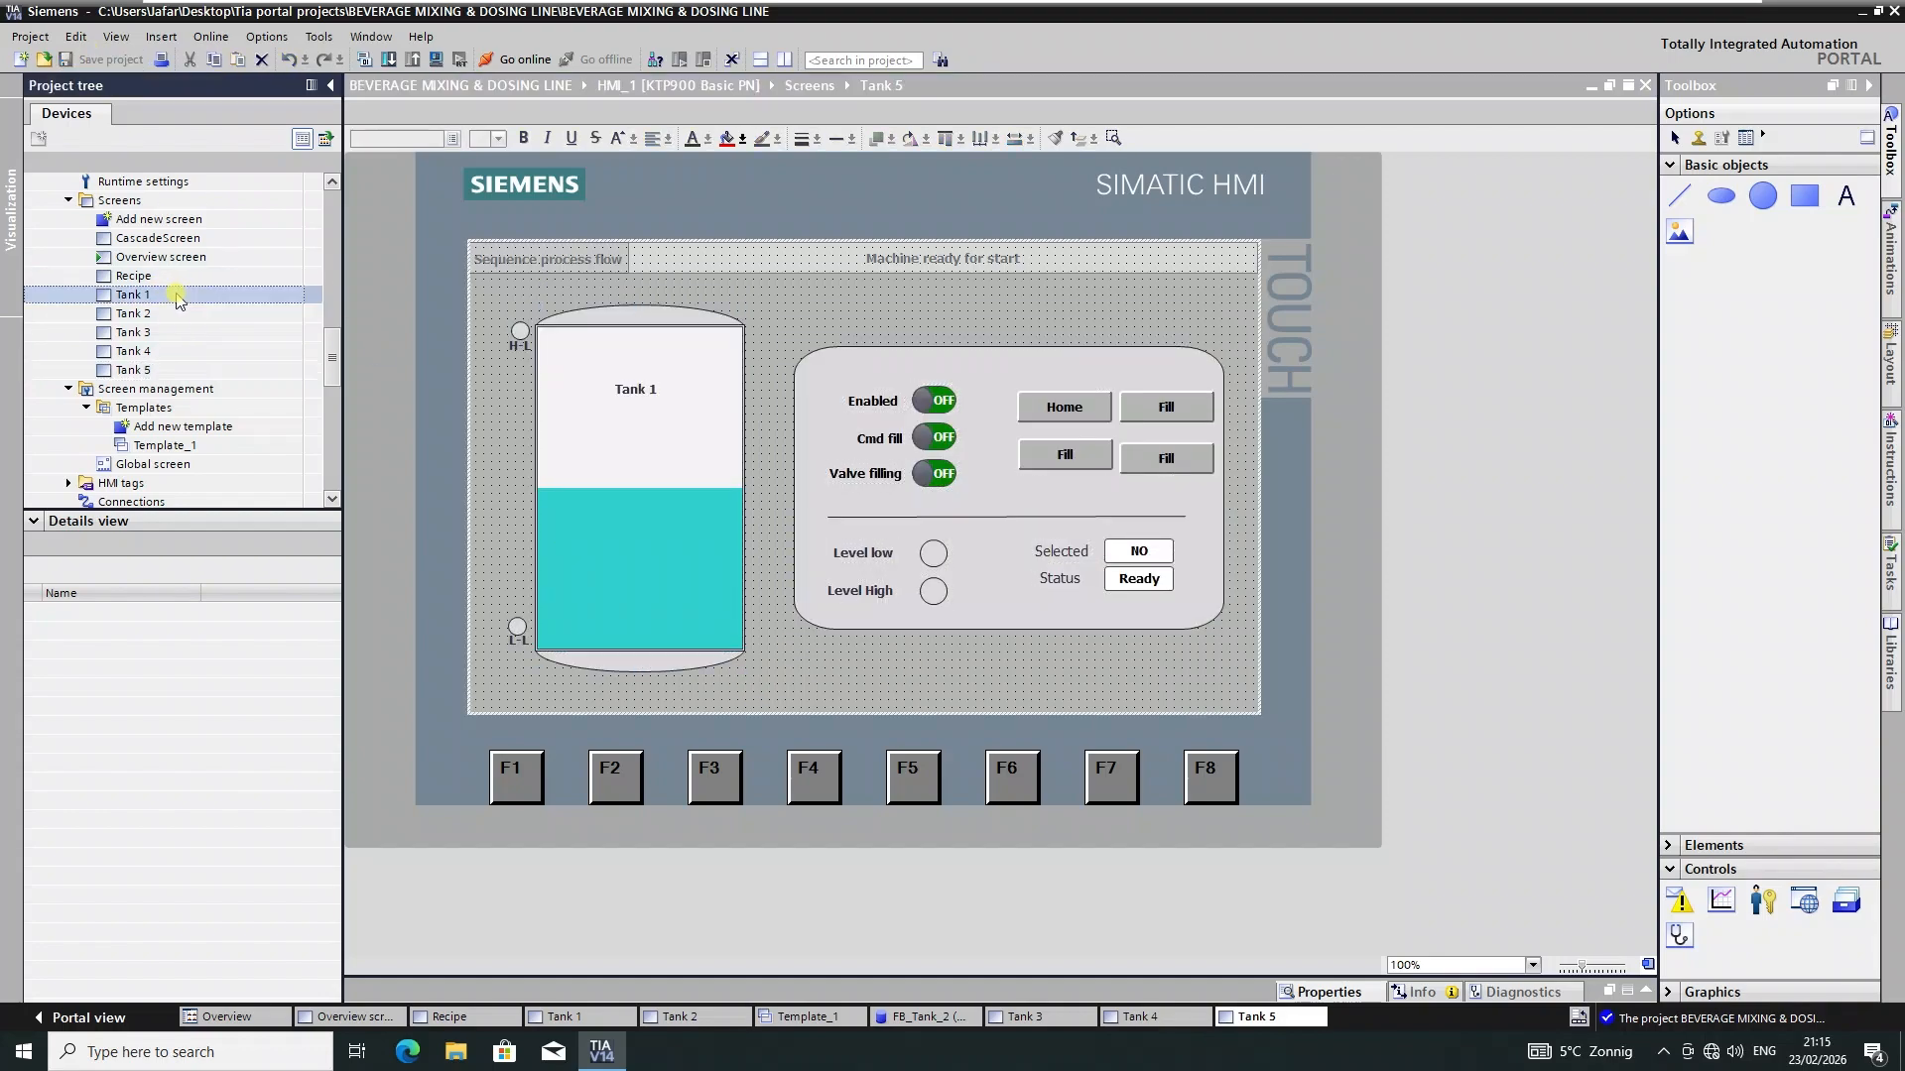
{"action": "double_click", "coordinate": [177, 296]}
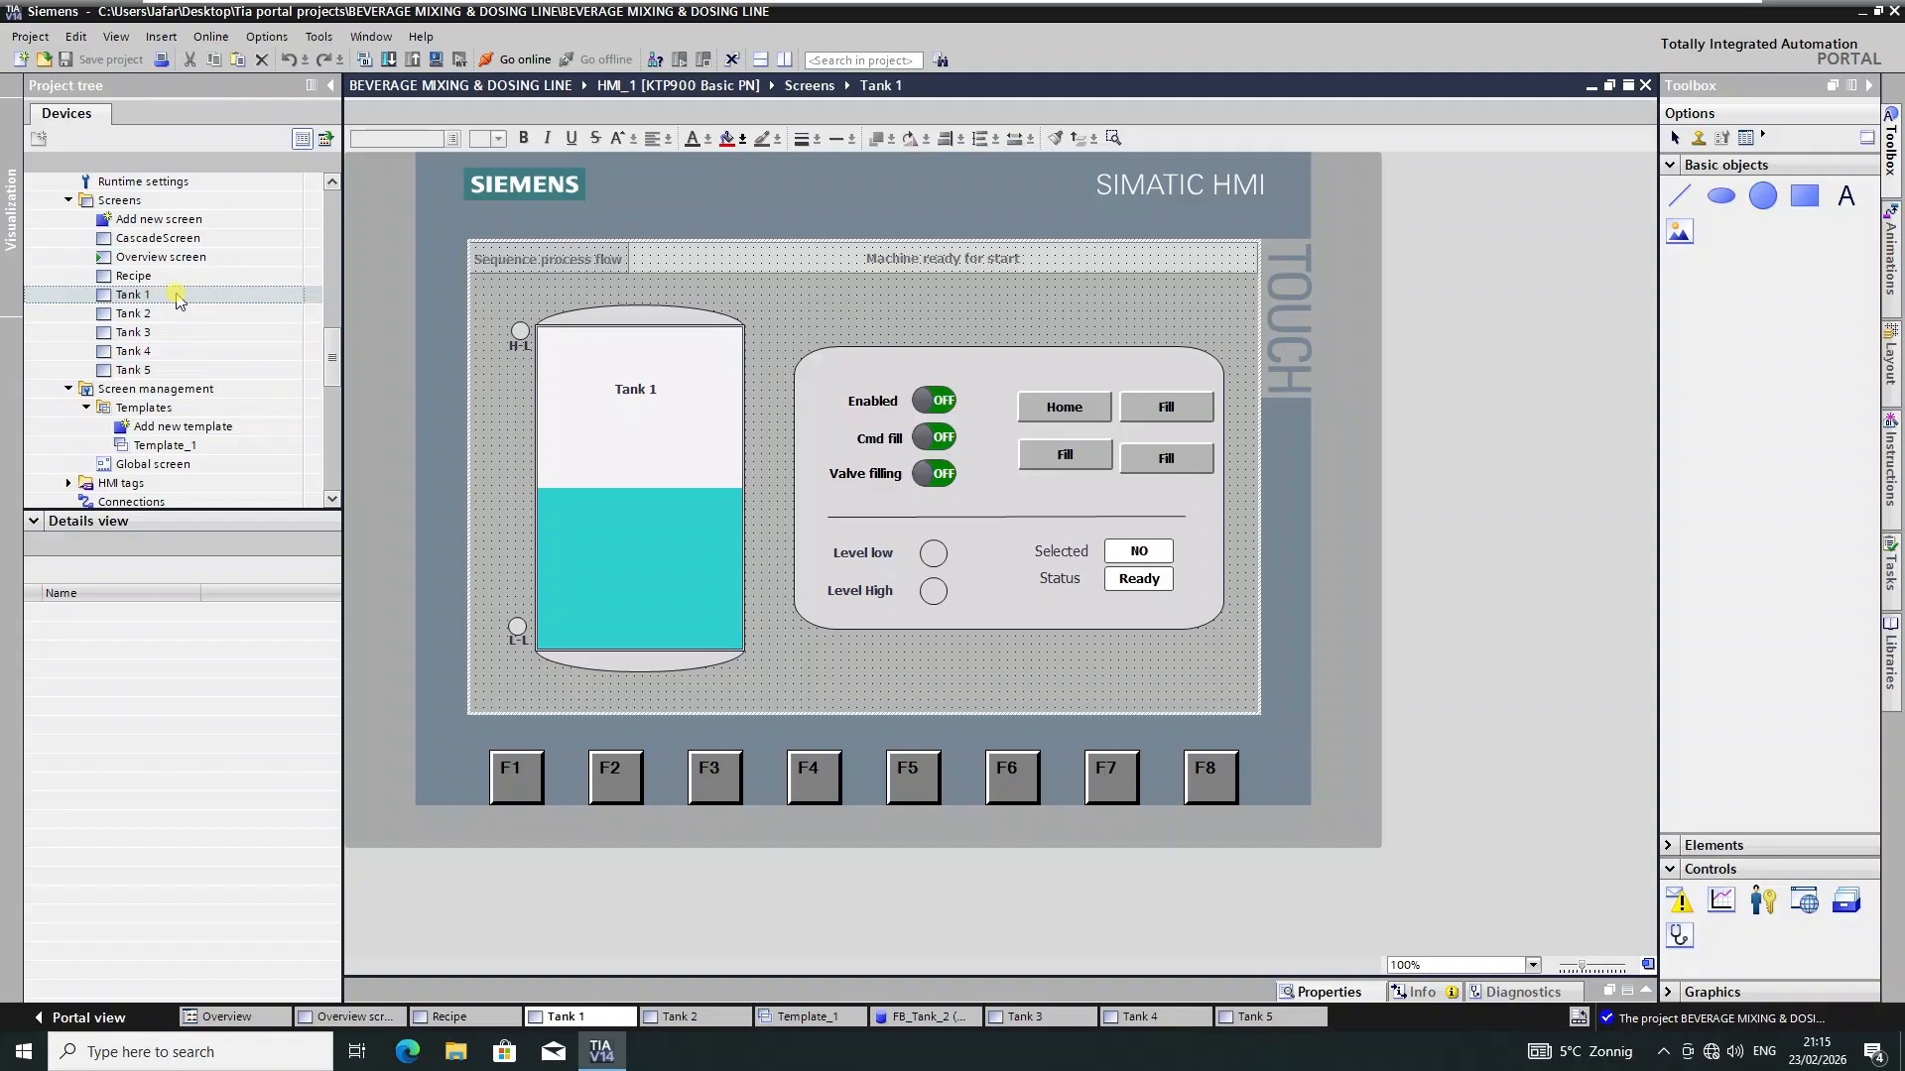
{"action": "left_click", "coordinate": [932, 400]}
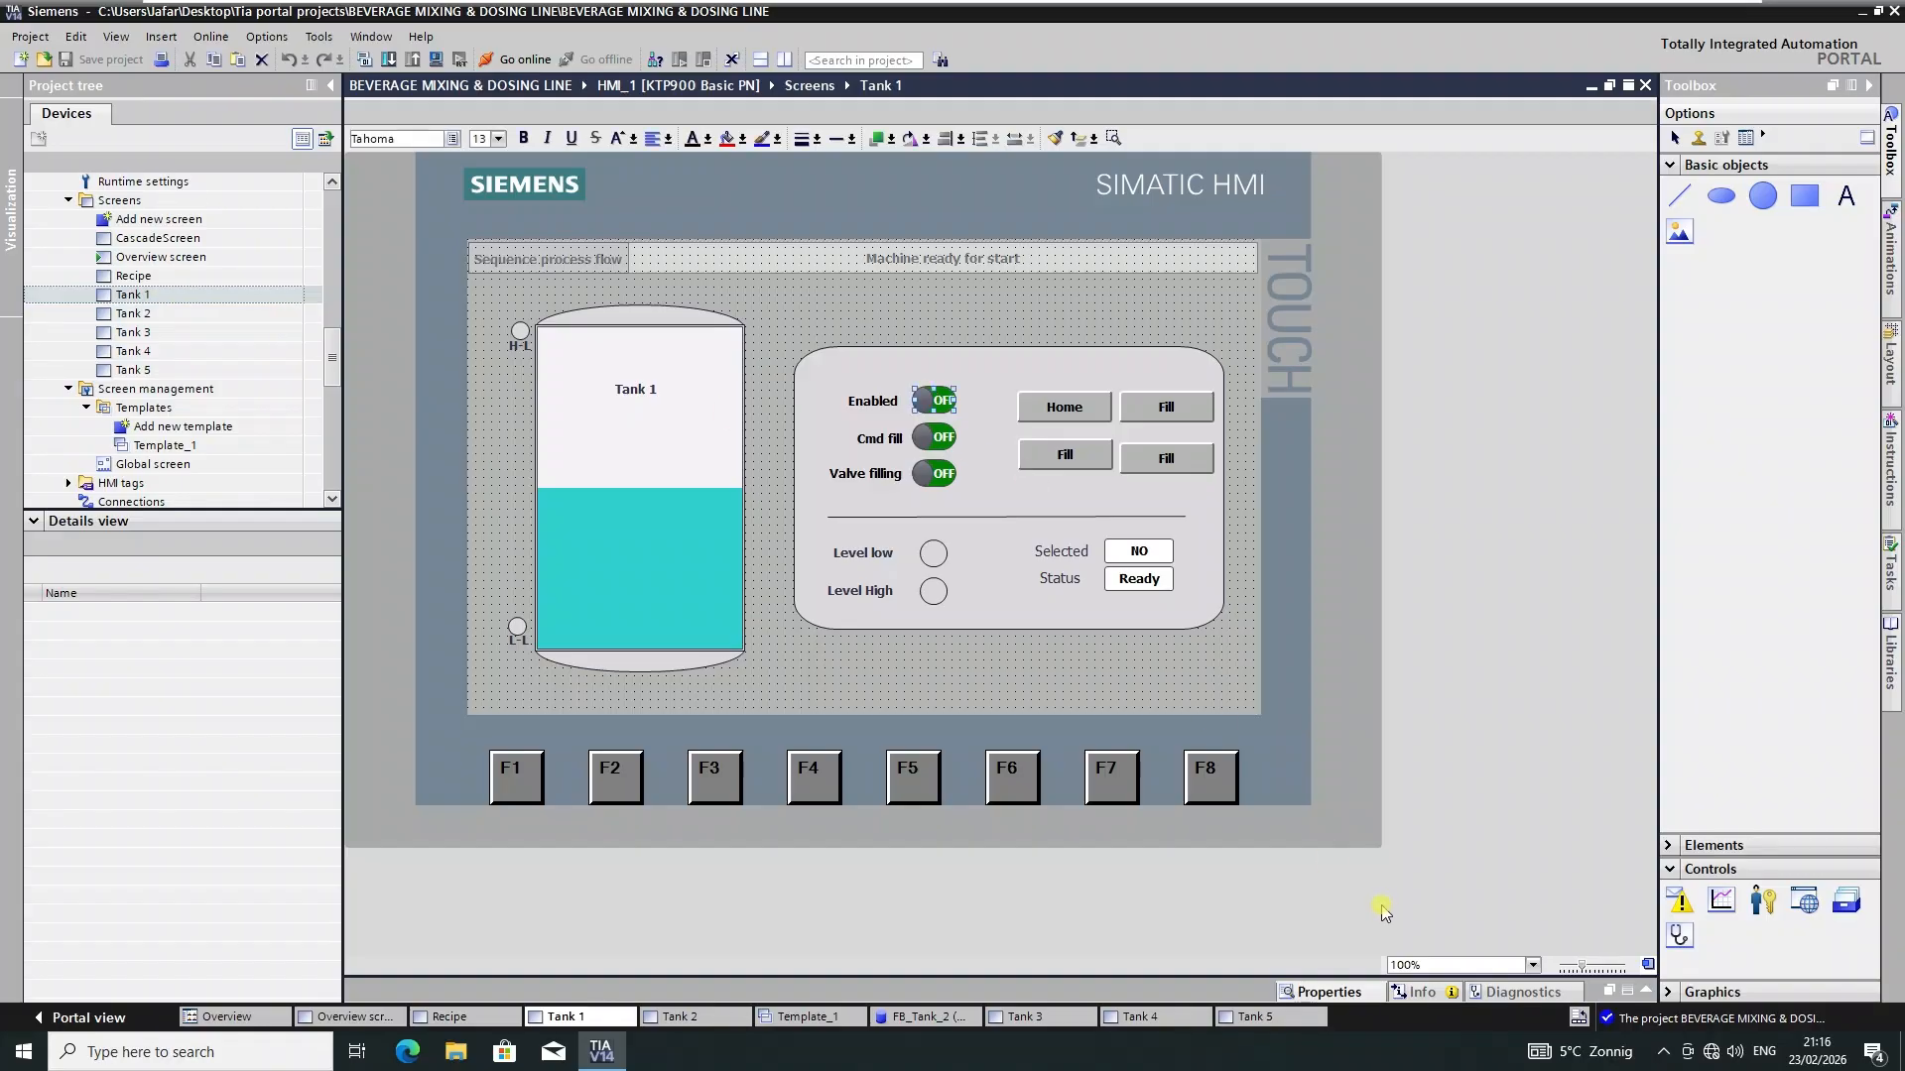
{"action": "left_click", "coordinate": [1328, 992]}
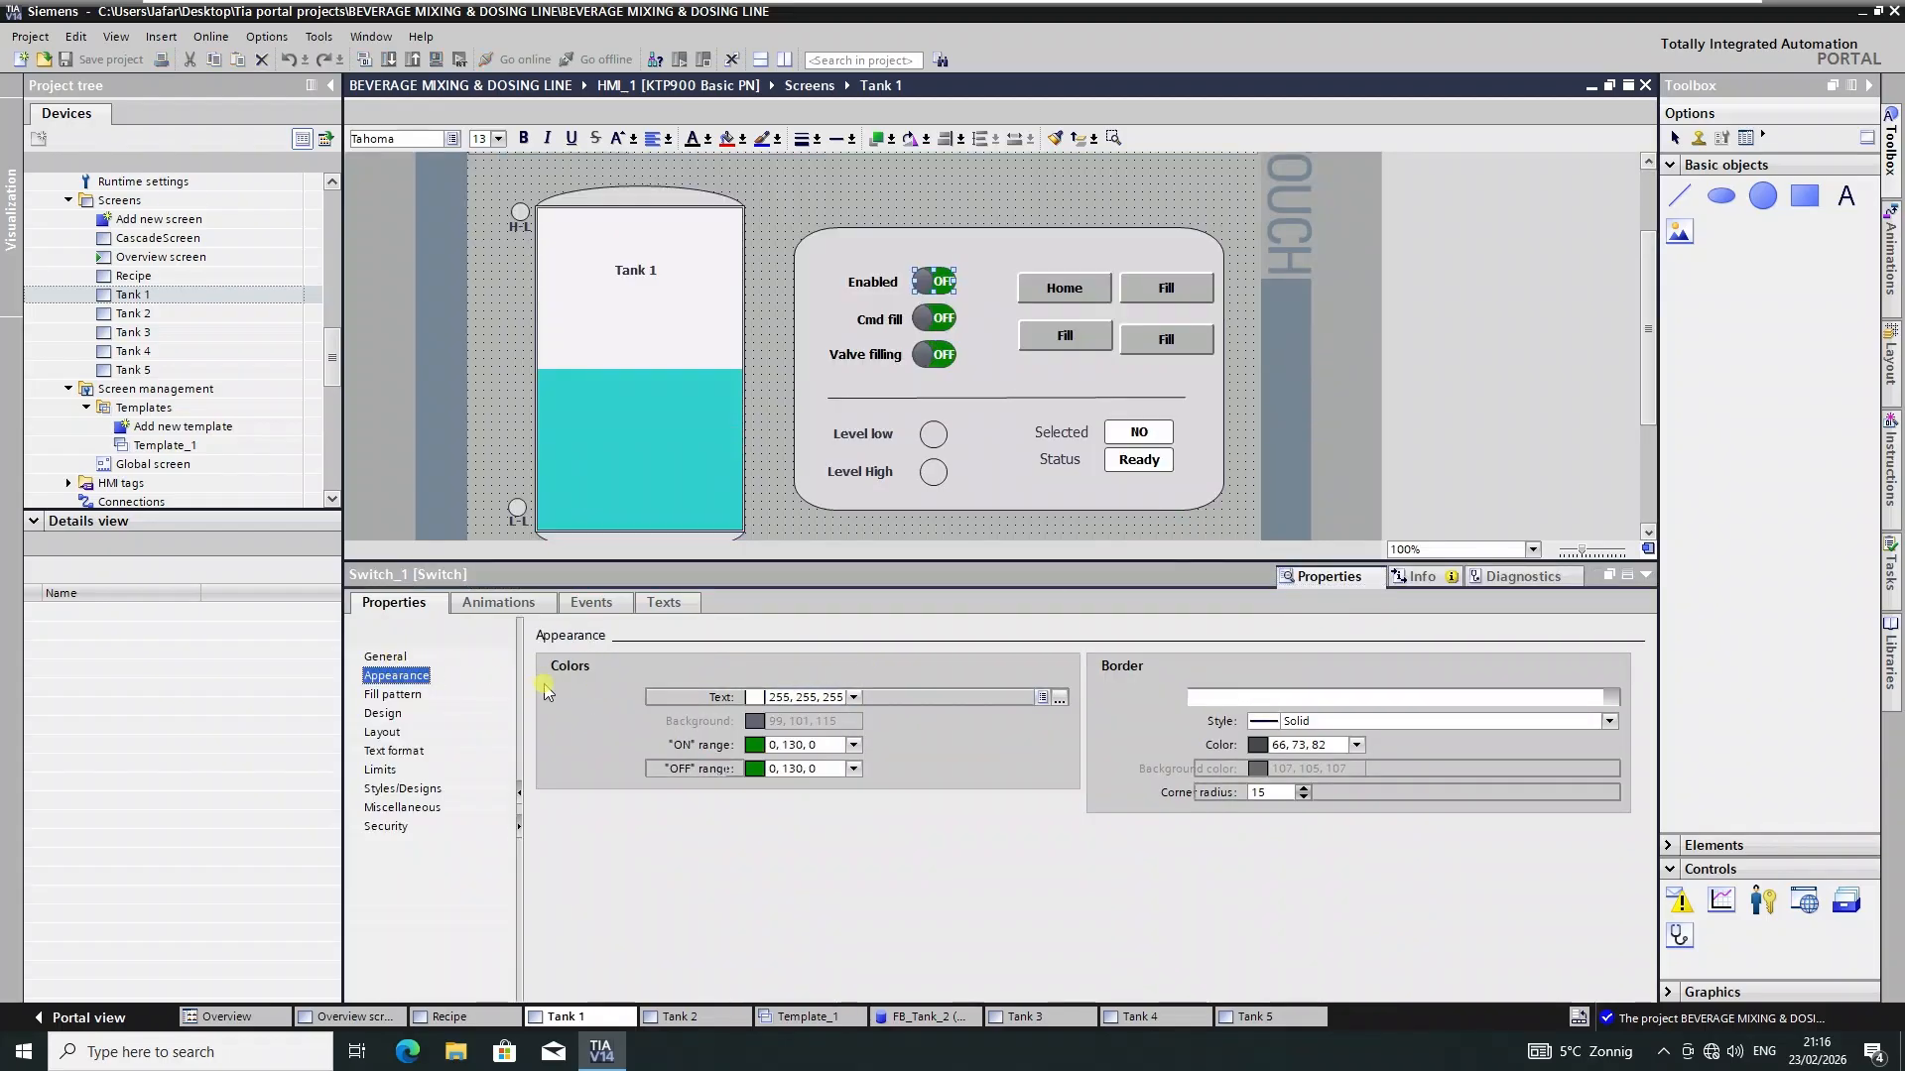
{"action": "left_click", "coordinate": [387, 656]}
{"action": "left_click", "coordinate": [1058, 699]}
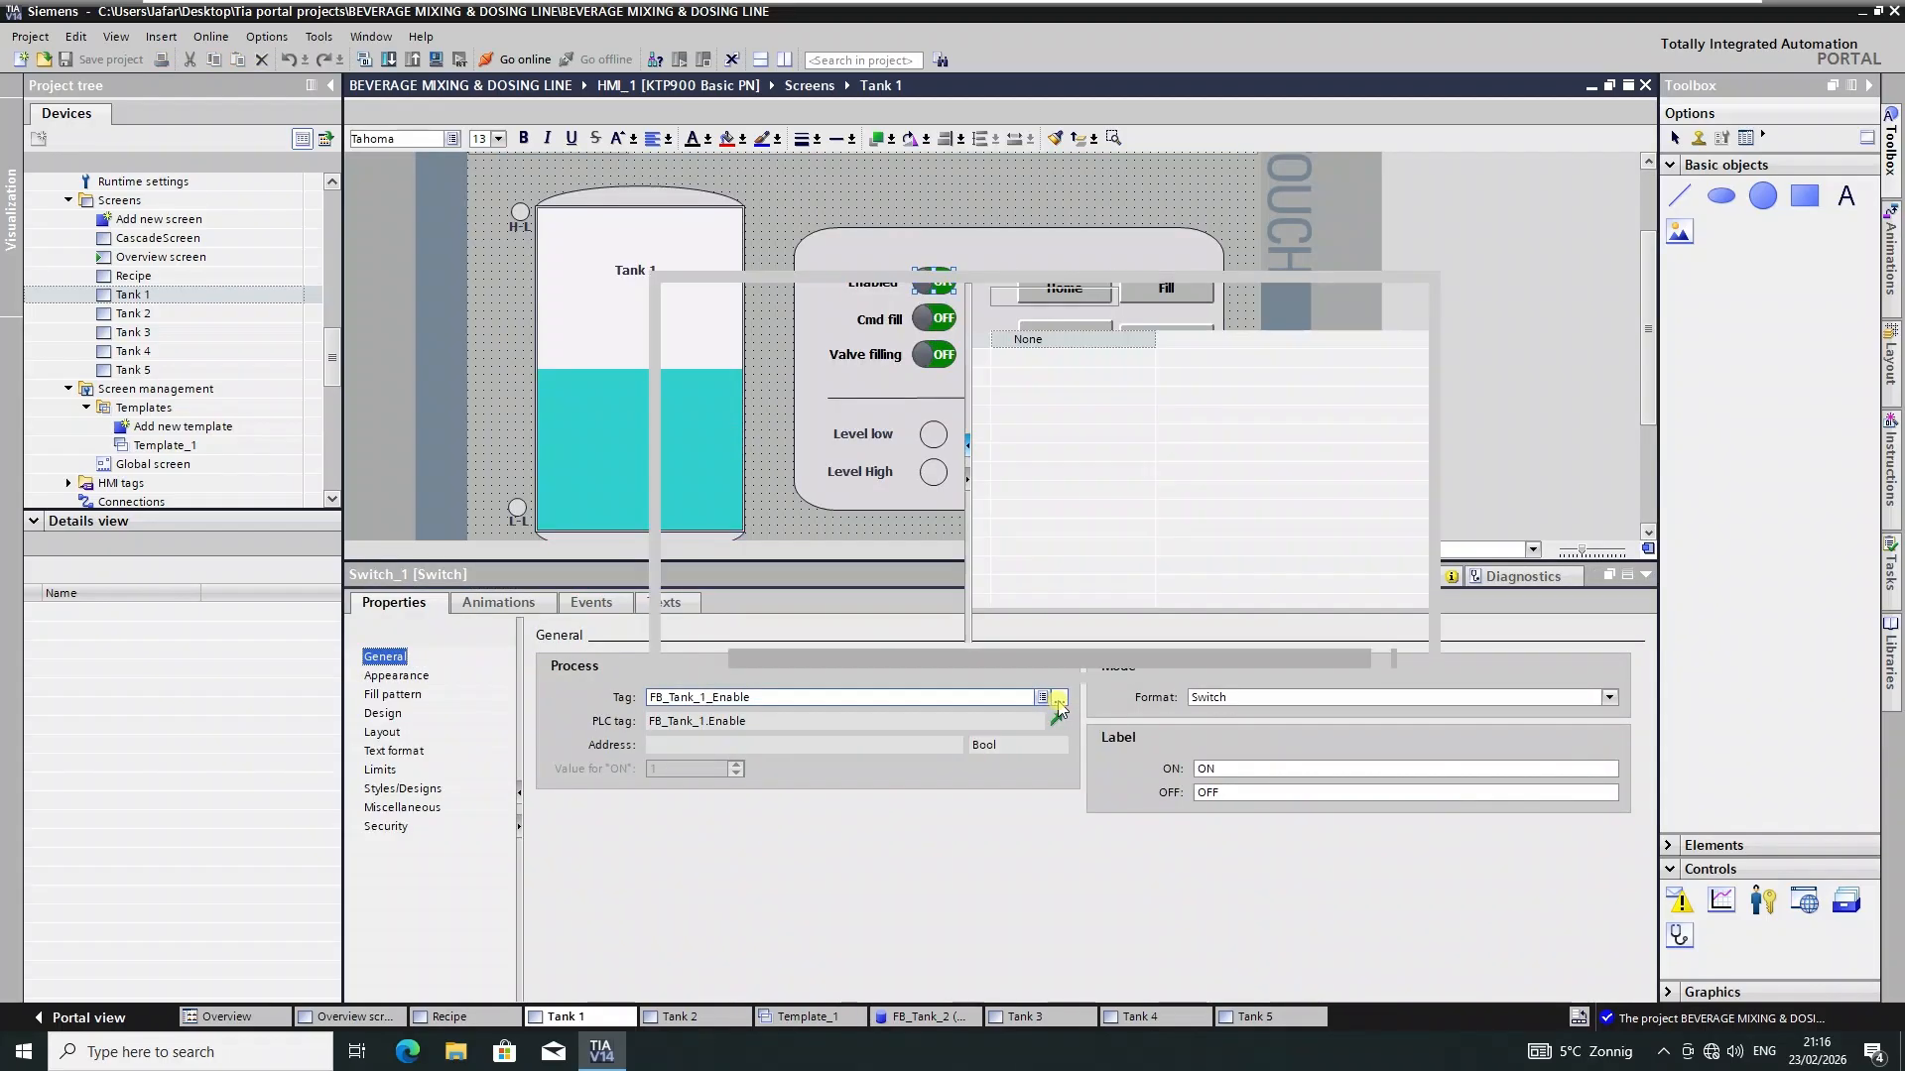
{"action": "left_click", "coordinate": [686, 312]}
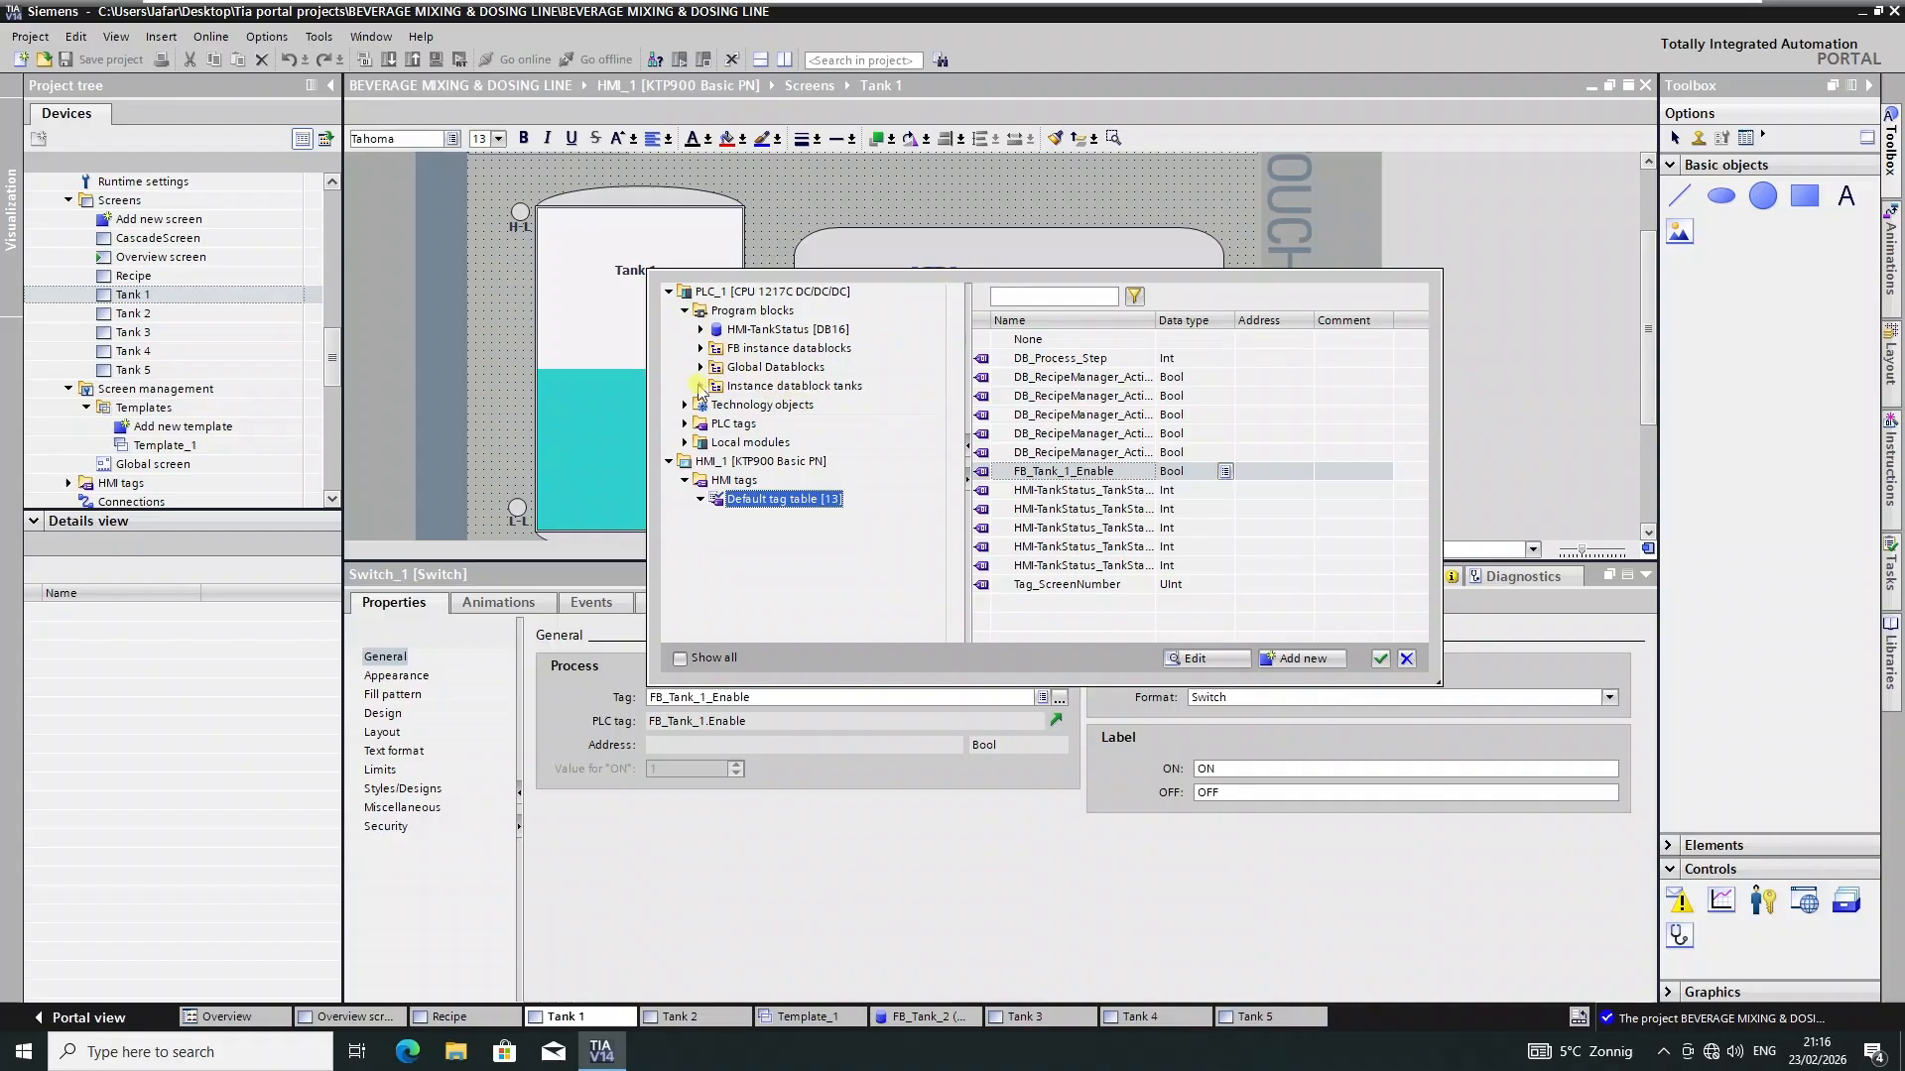
{"action": "left_click", "coordinate": [699, 386]}
{"action": "left_click", "coordinate": [775, 407]}
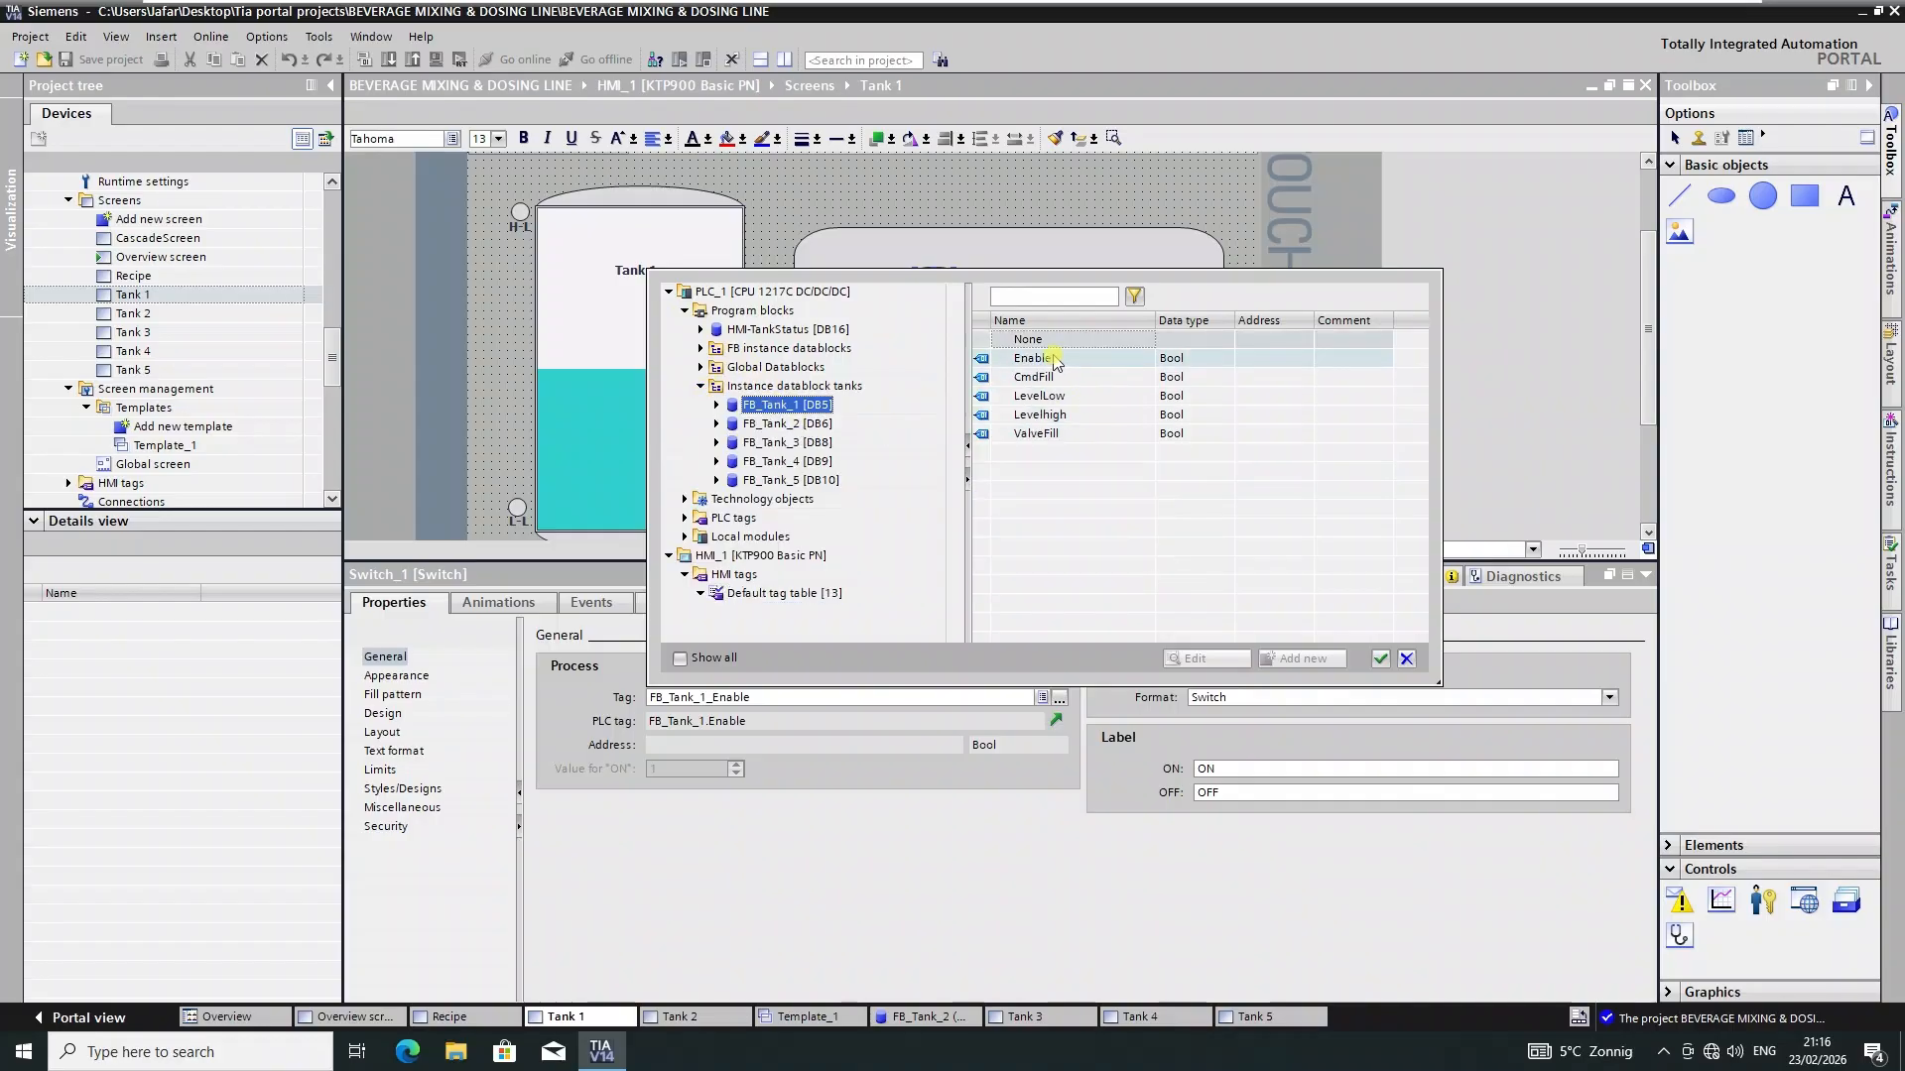
{"action": "left_click", "coordinate": [1380, 659]}
- Replace the Cmd fill switch's process tag with the CmdFill variable of FB_Tank_1
{"action": "left_click", "coordinate": [936, 317]}
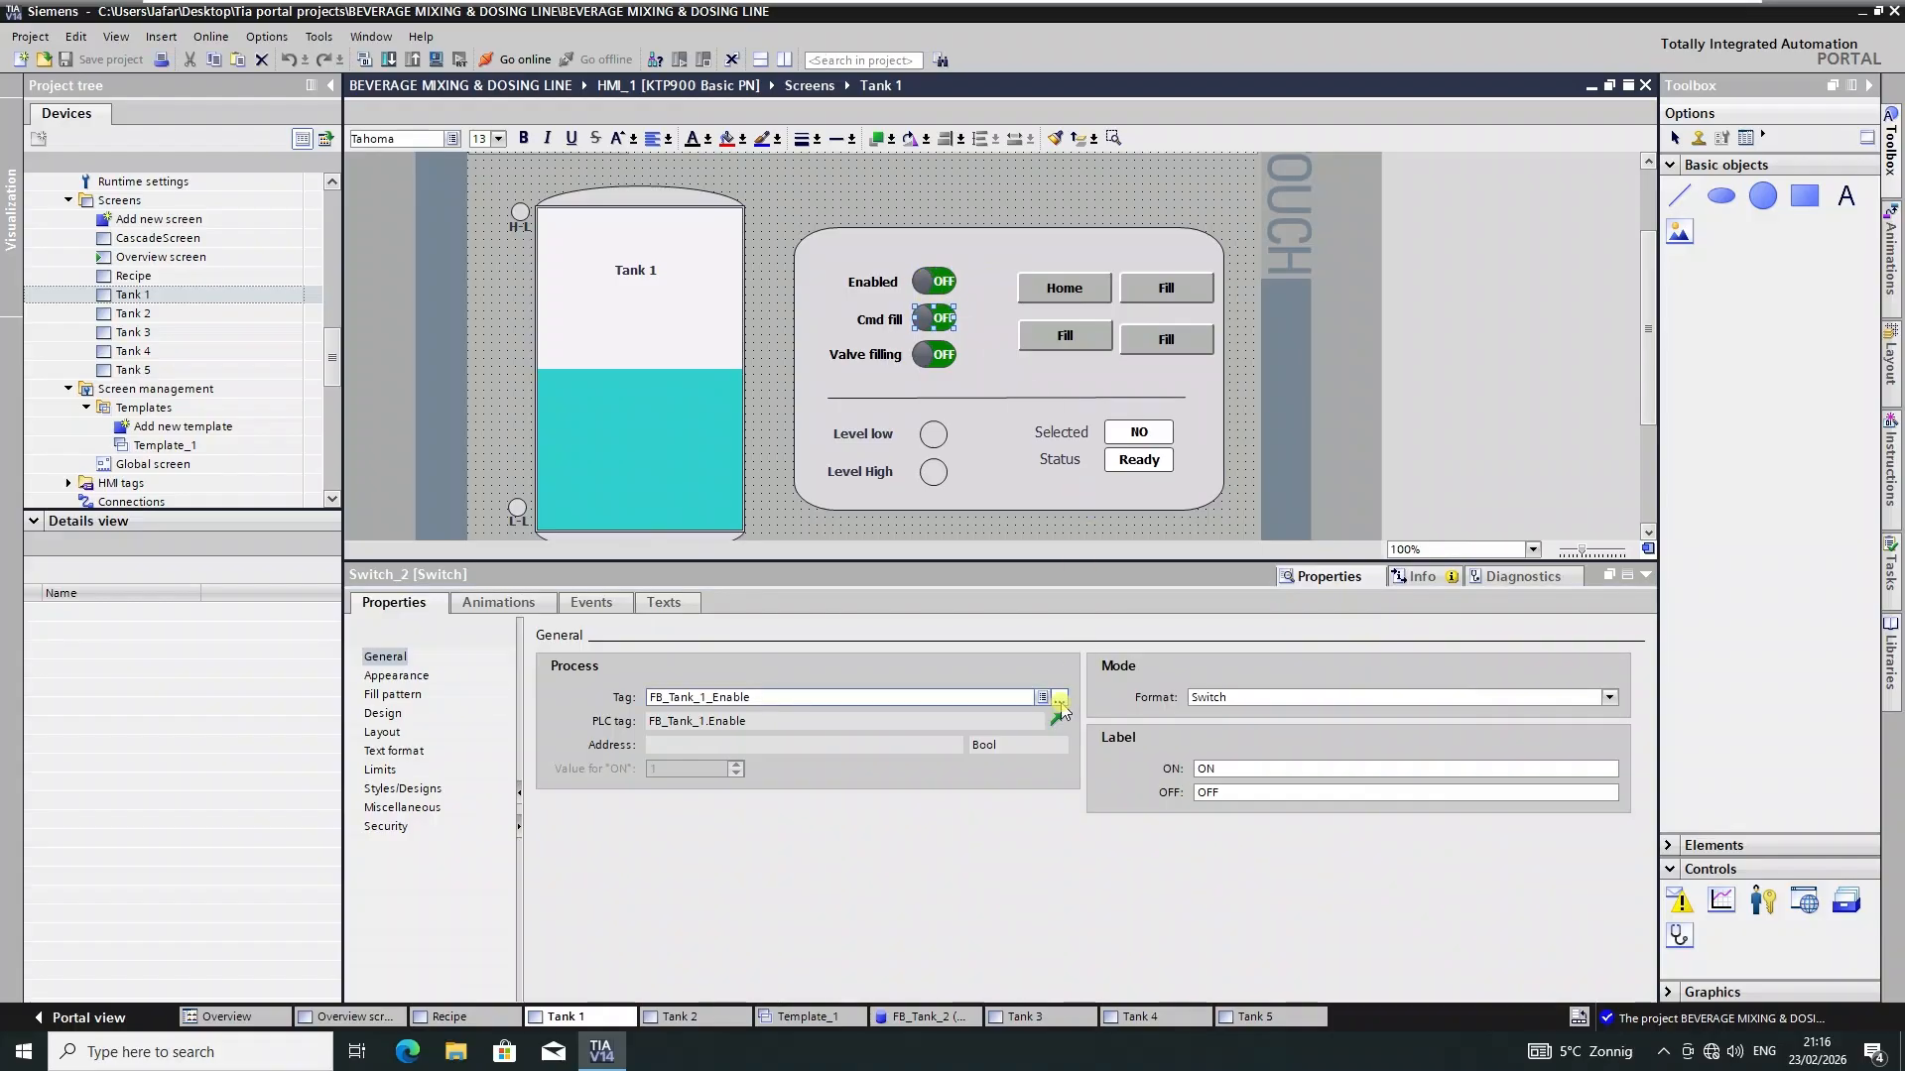
{"action": "left_click", "coordinate": [1059, 697]}
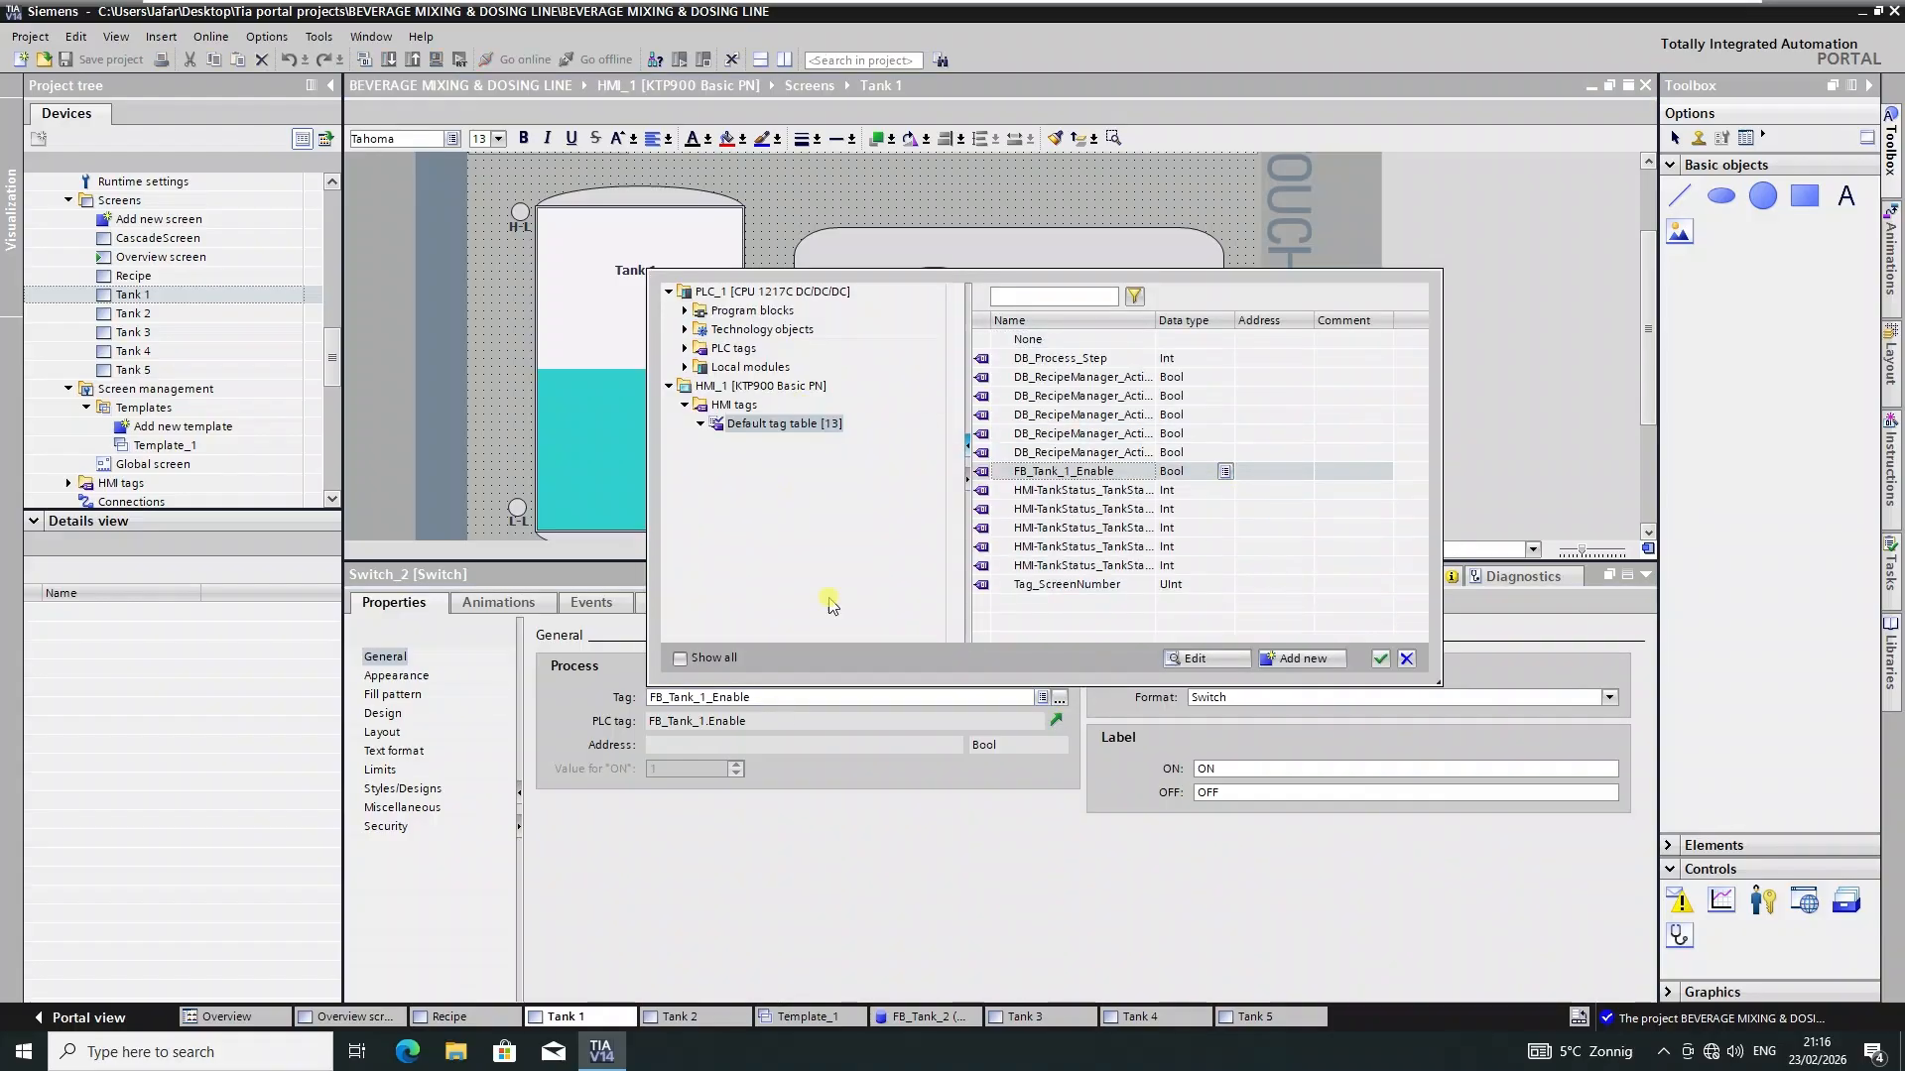
{"action": "left_click_drag", "start_coordinate": [776, 695], "coordinate": [587, 674]}
{"action": "key", "text": "BackSpace"}
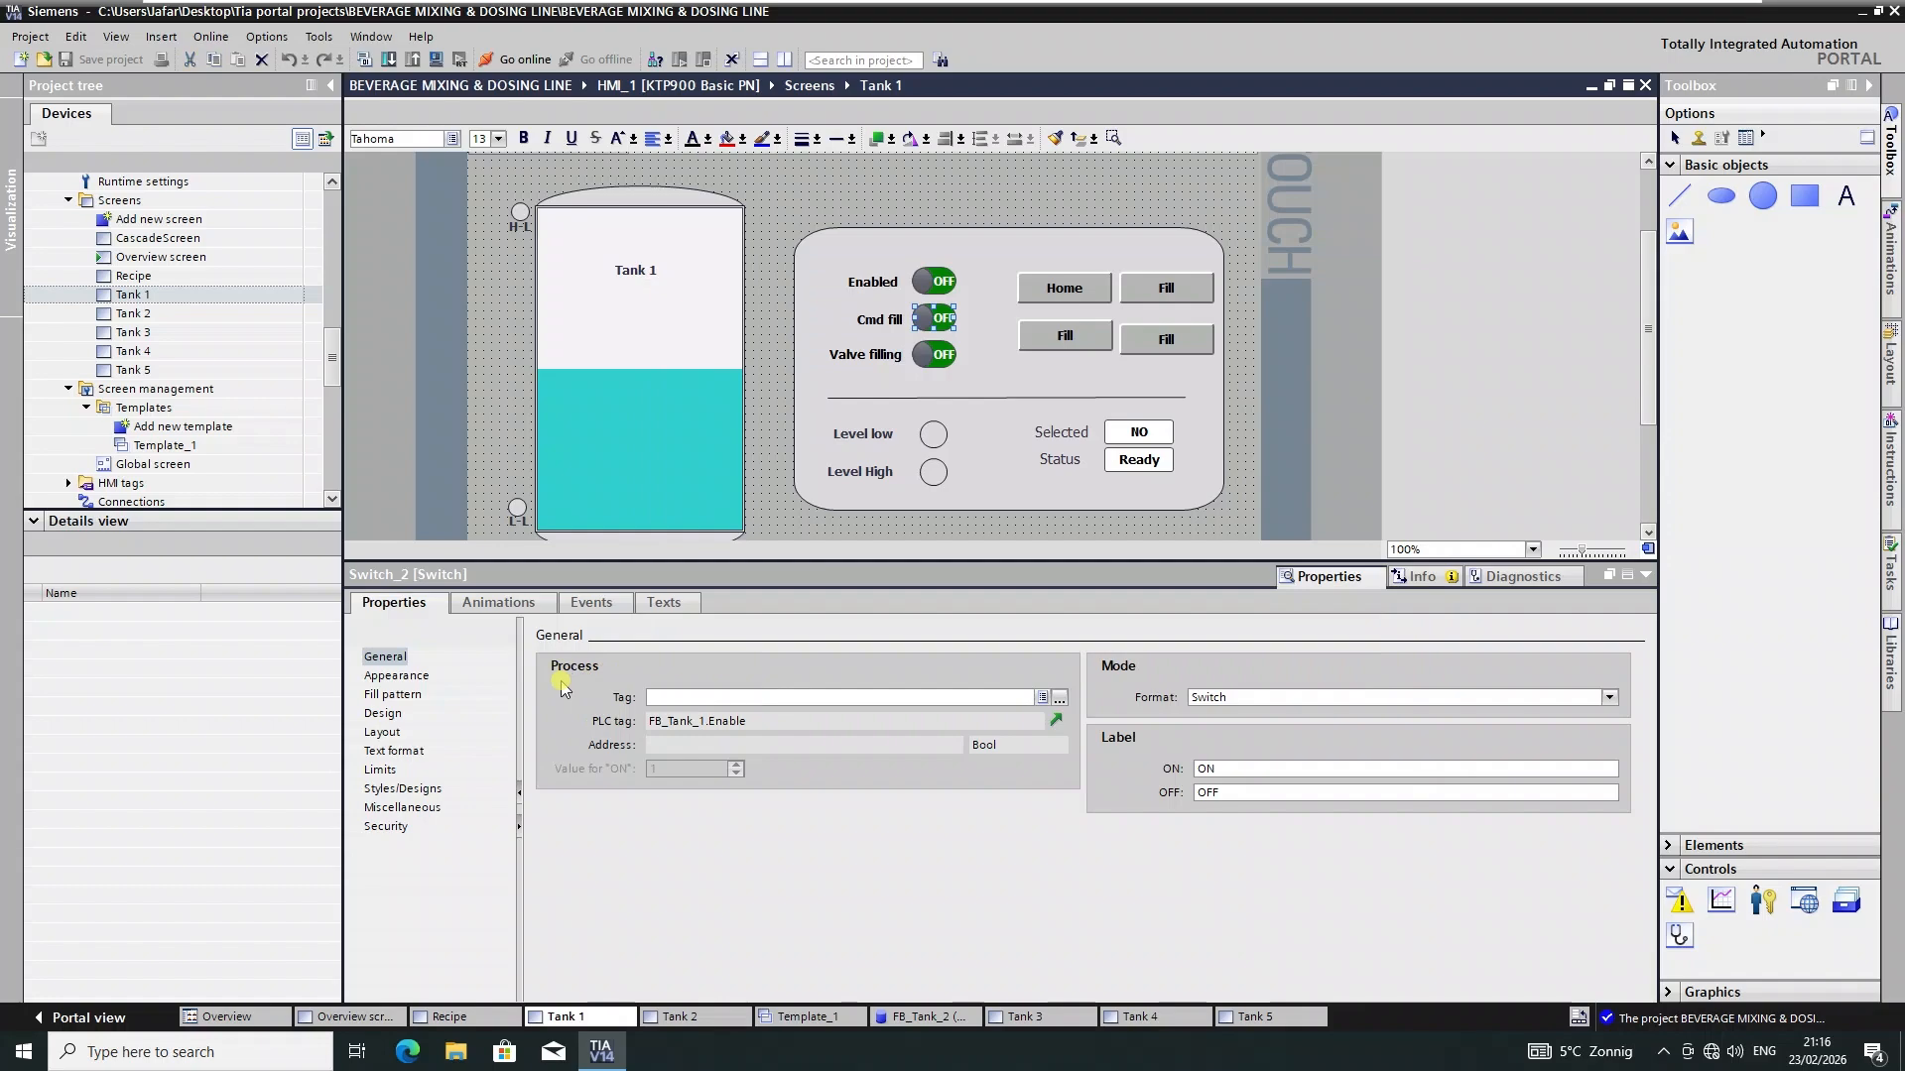
{"action": "left_click", "coordinate": [1059, 698]}
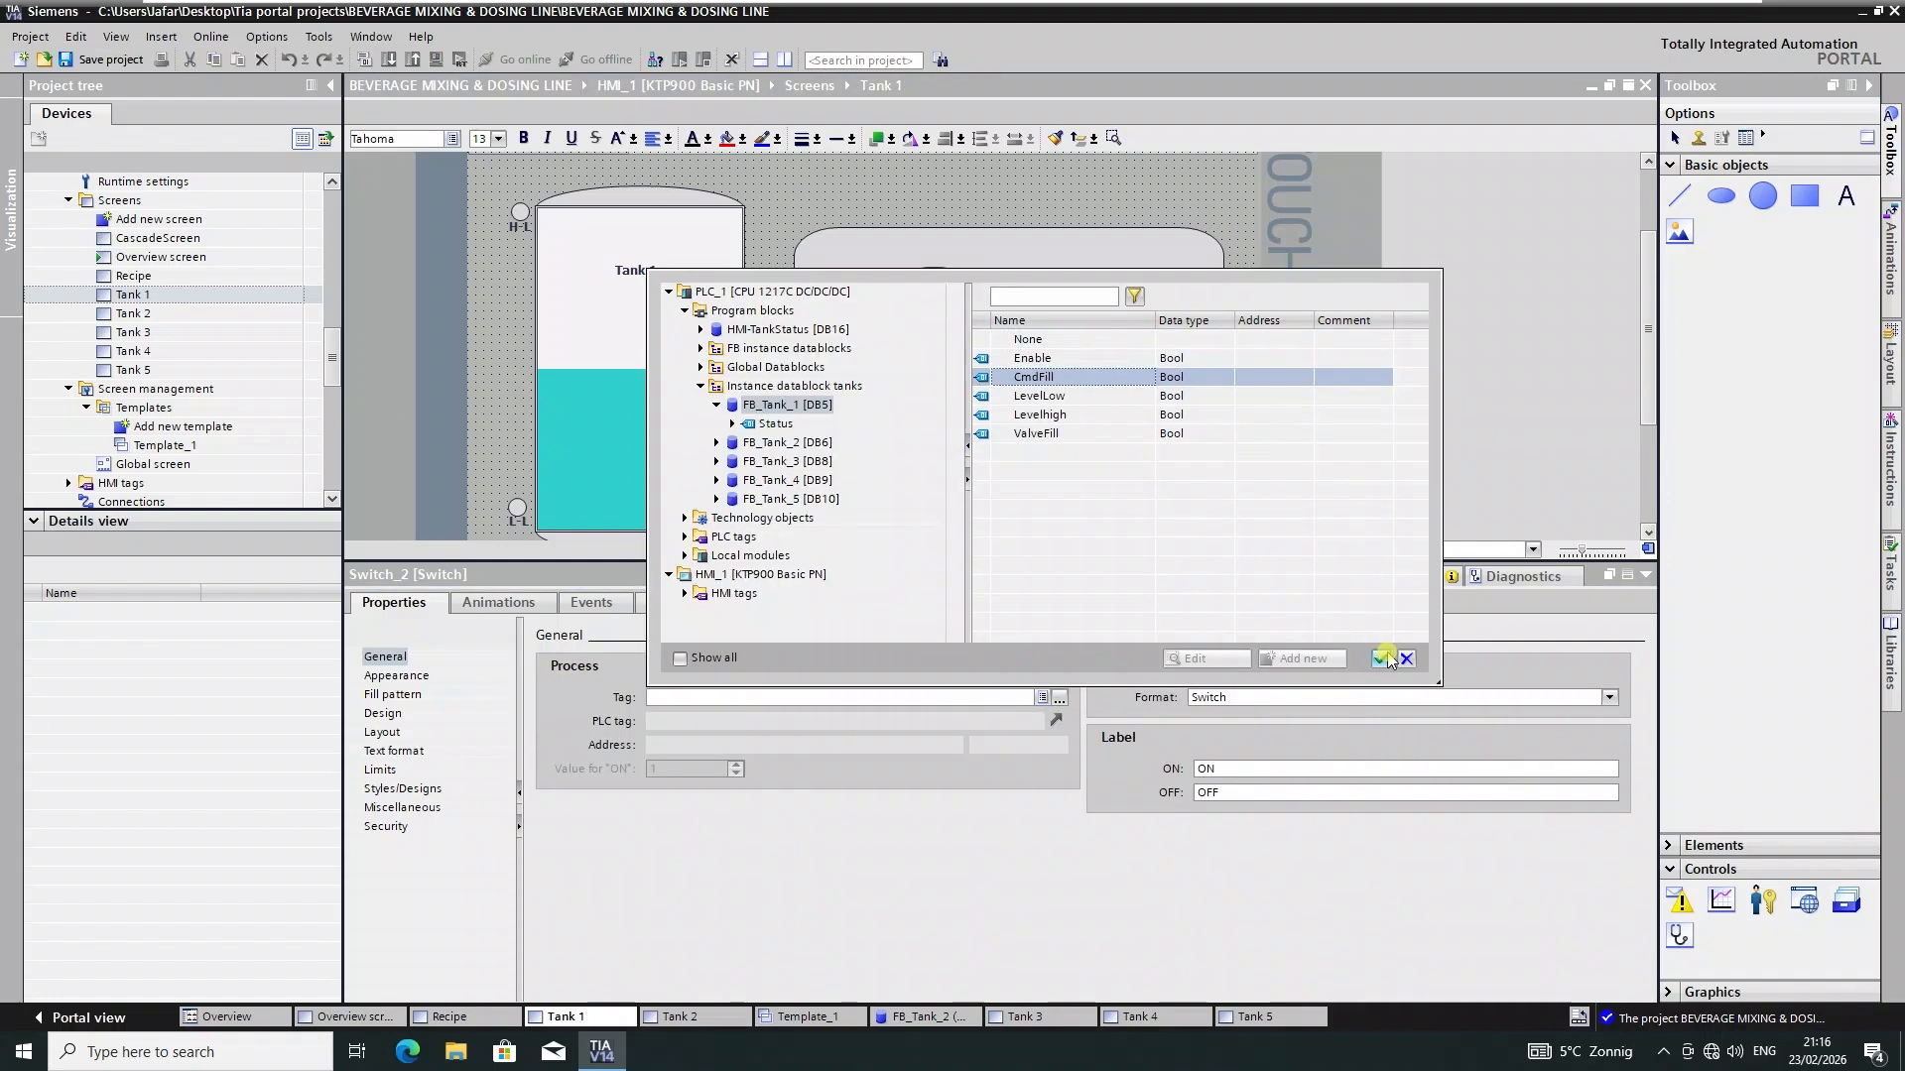
{"action": "left_click", "coordinate": [1388, 660]}
- Replace the Valve filling switch's process tag with the ValveFill variable of FB_Tank_1
{"action": "left_click", "coordinate": [933, 354]}
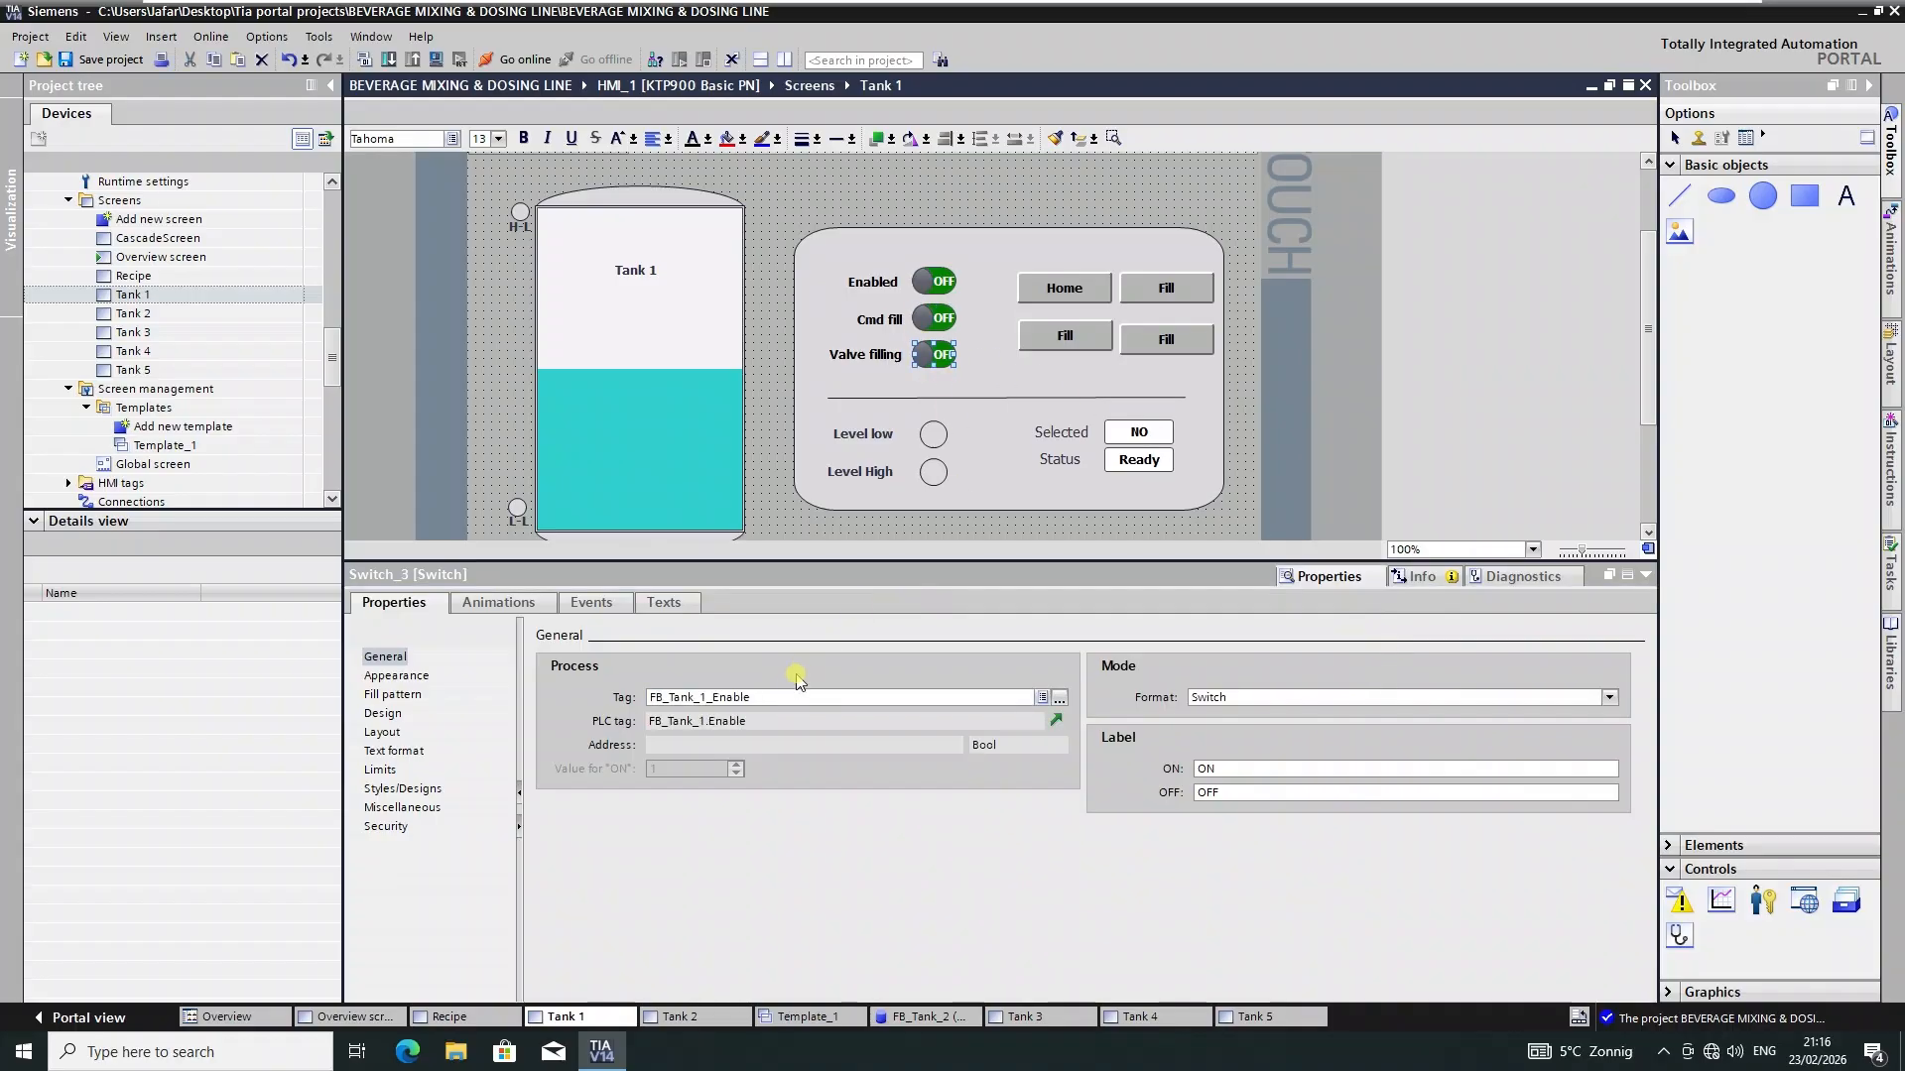
{"action": "double_click", "coordinate": [794, 698]}
{"action": "key", "text": "BackSpace"}
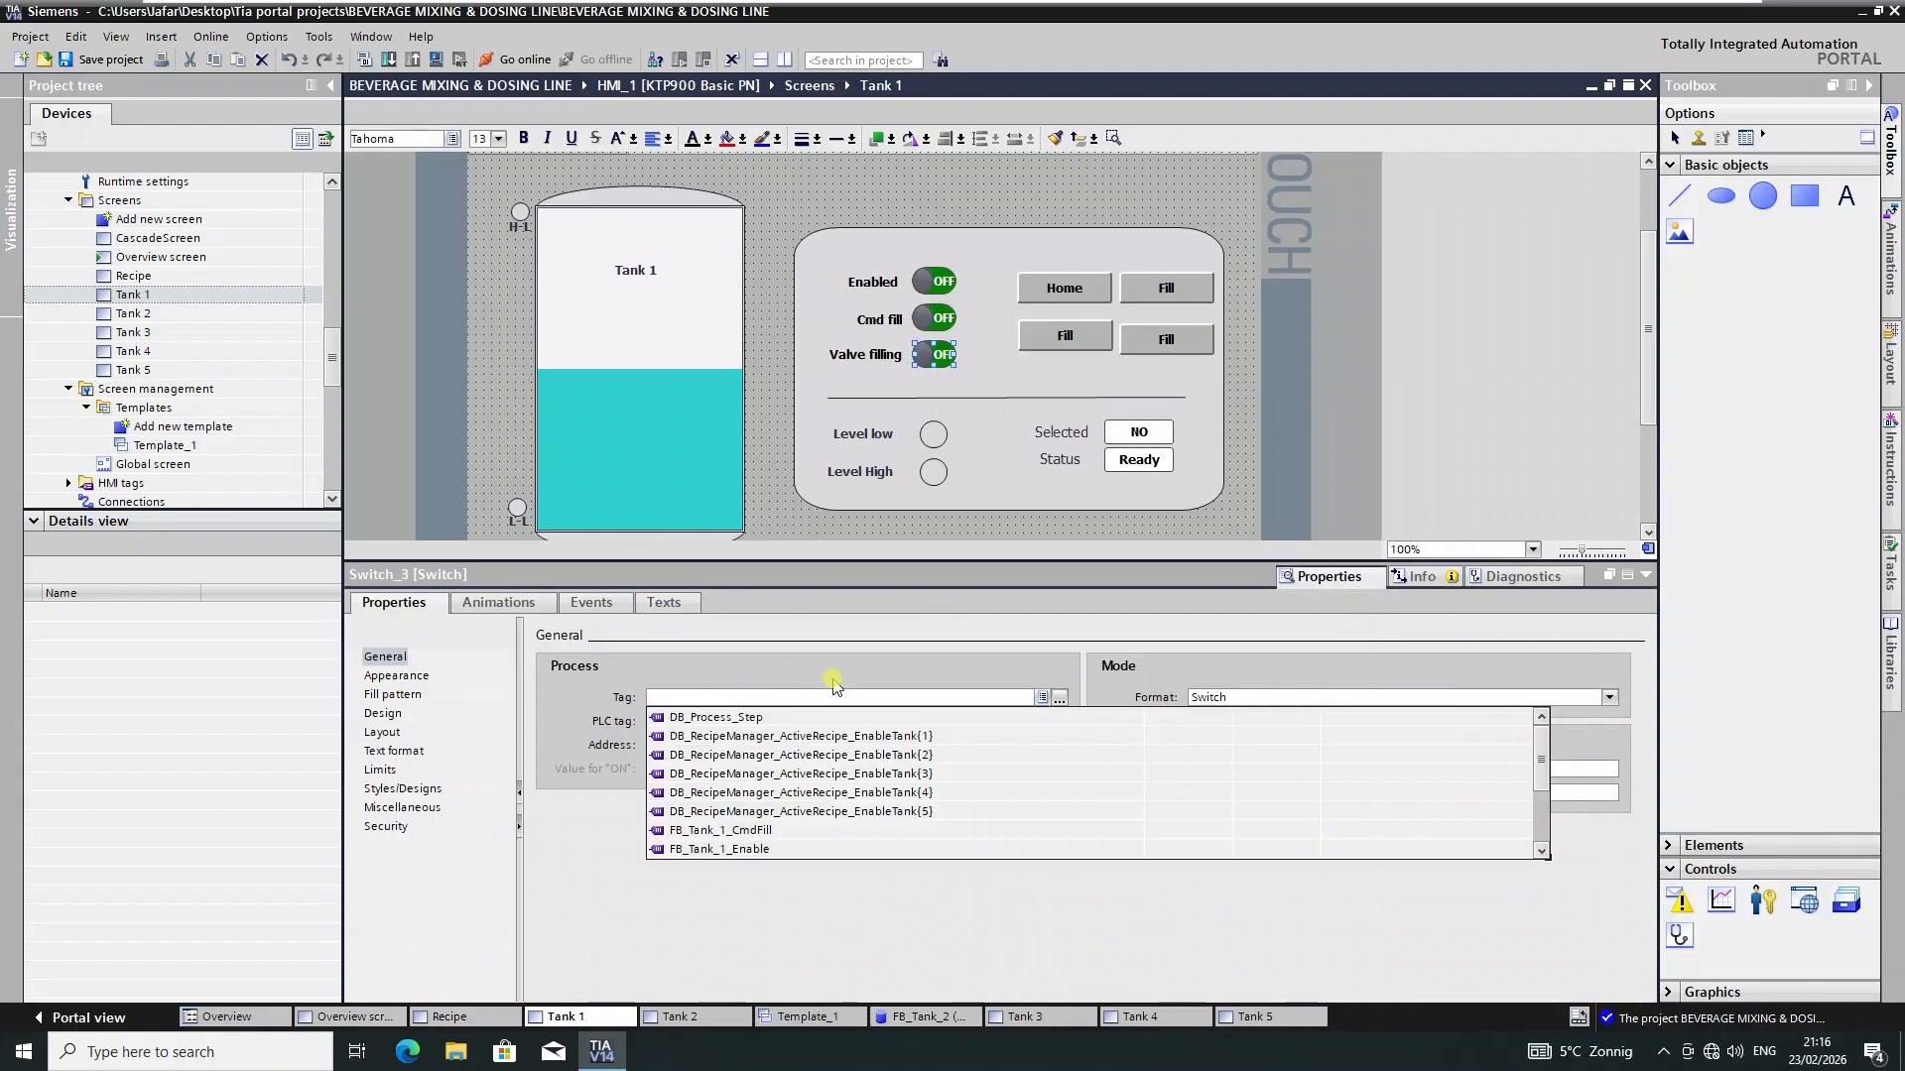
{"action": "left_click", "coordinate": [1060, 697]}
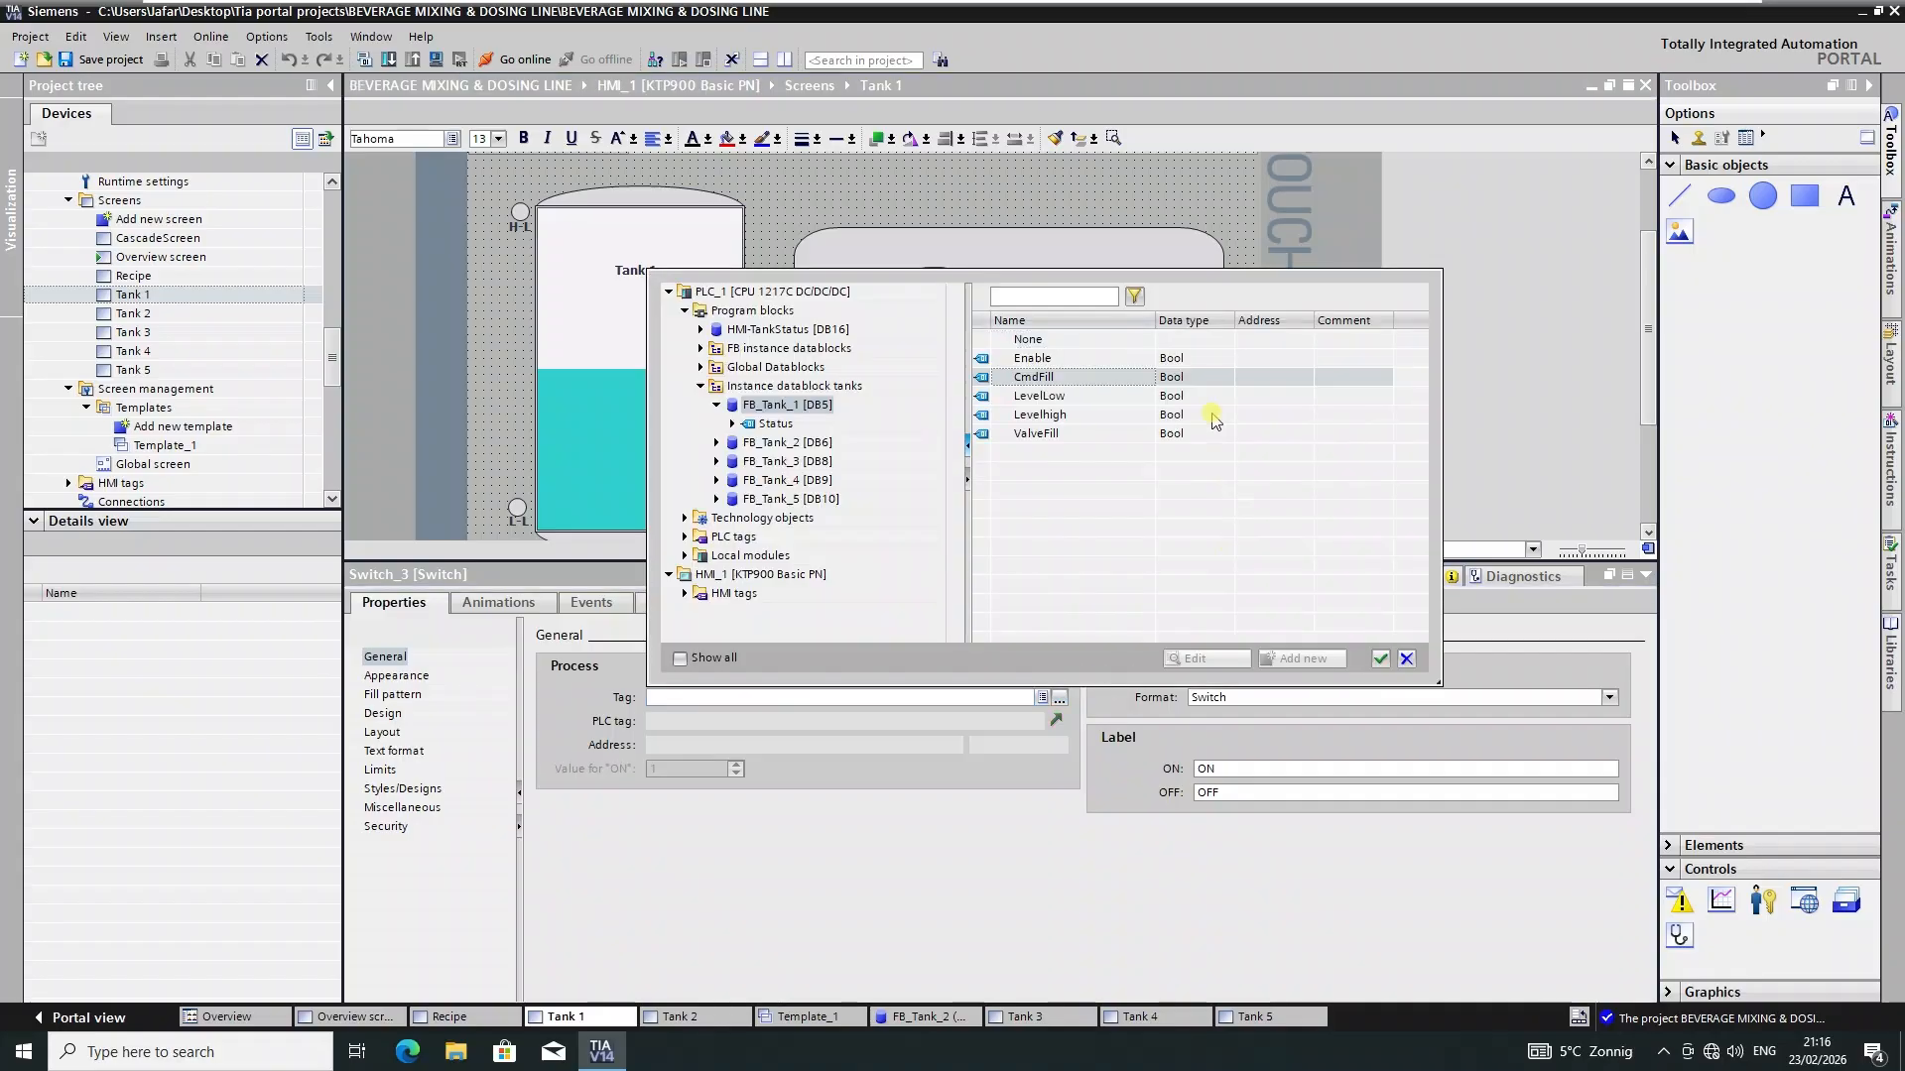
{"action": "left_click", "coordinate": [1036, 434]}
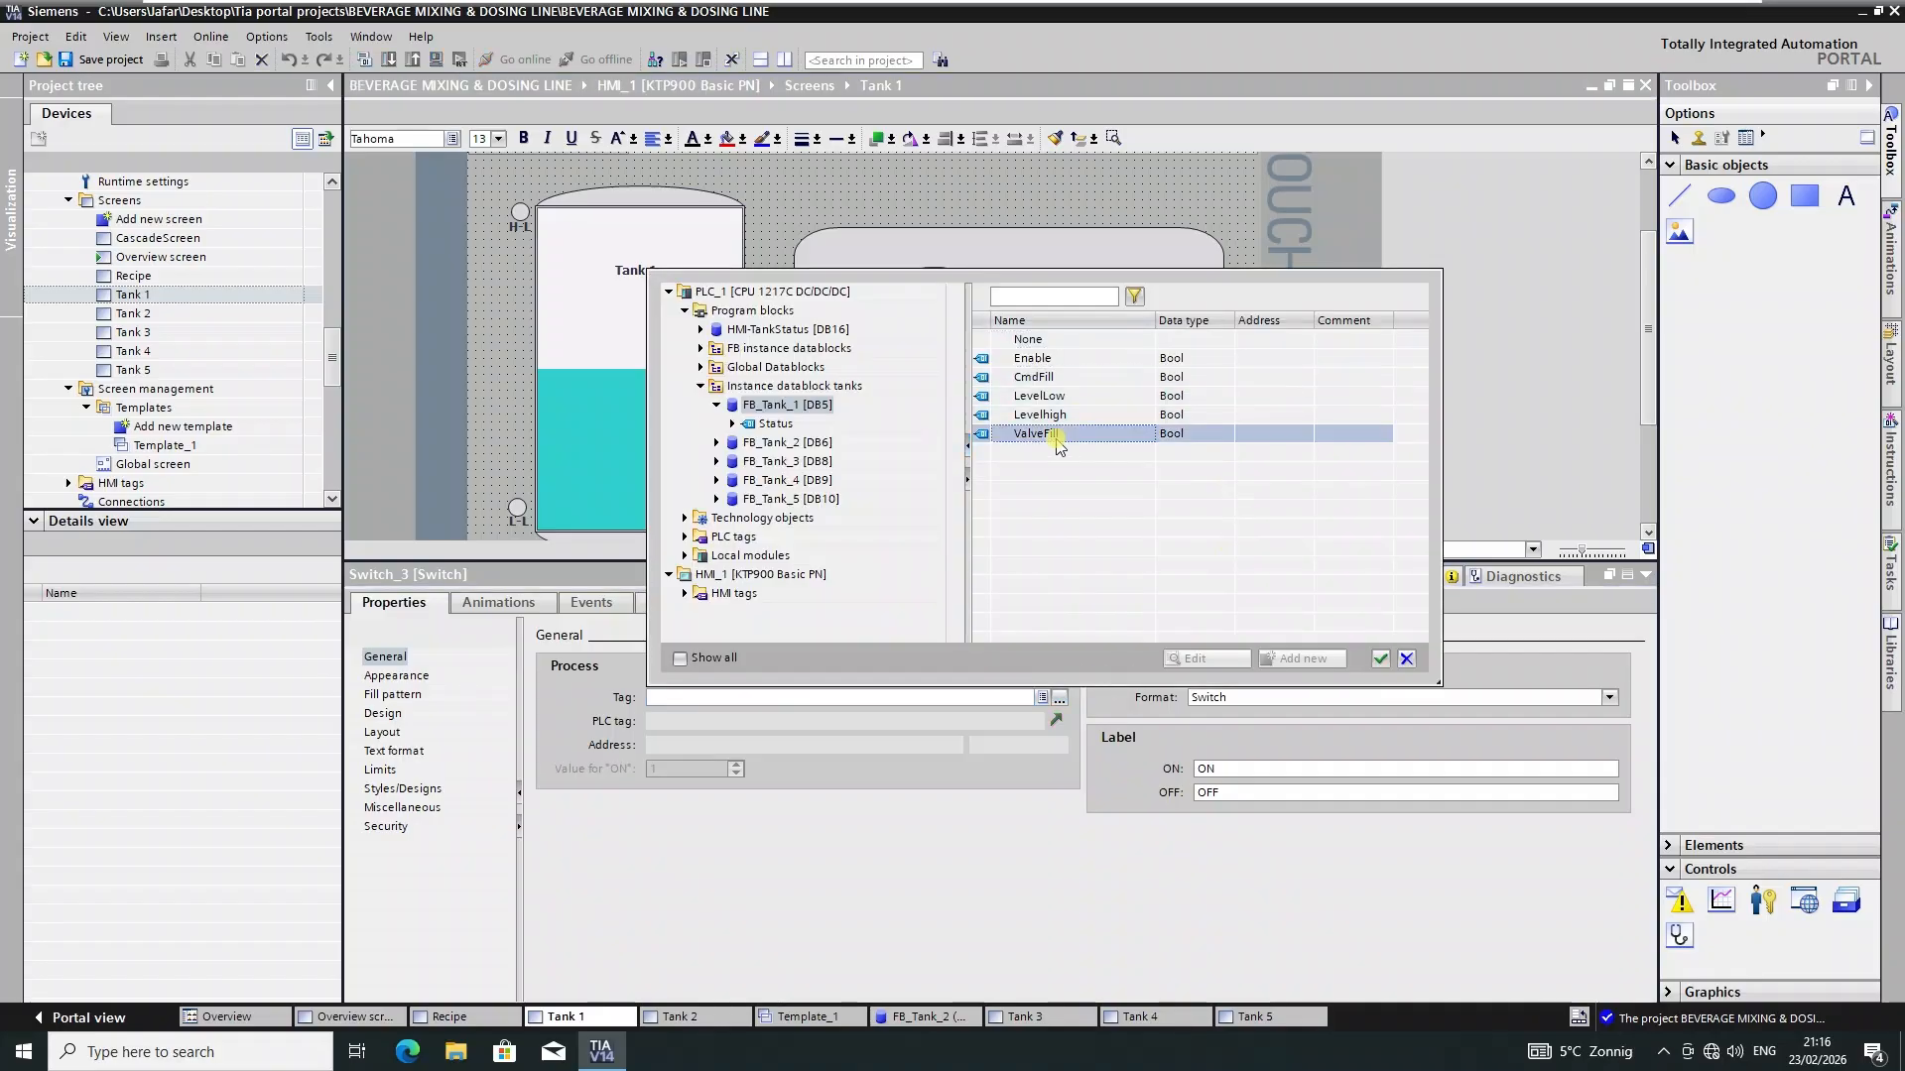
{"action": "left_click", "coordinate": [1380, 658]}
- Add an appearance animation to the Level low indicator circle, driven by the LevelLow variable of FB_Tank_1
{"action": "left_click", "coordinate": [934, 434]}
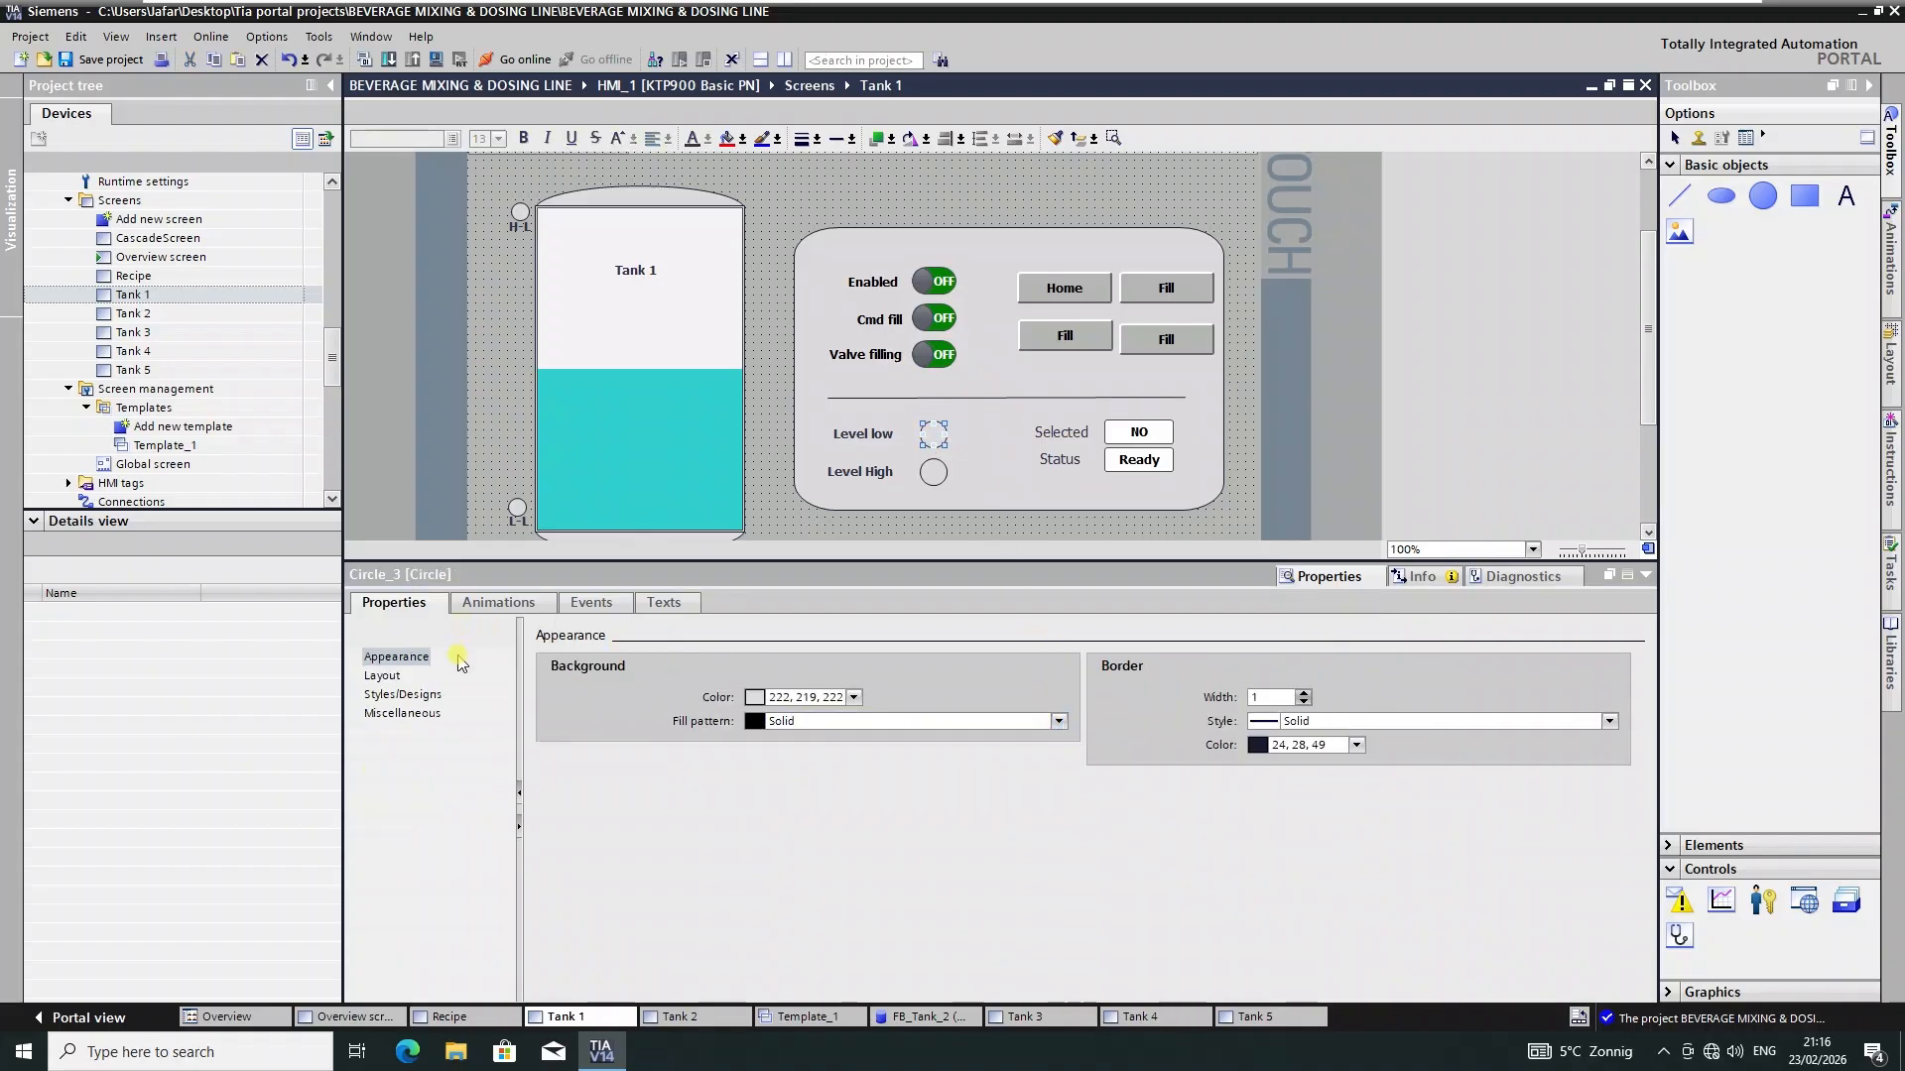
{"action": "left_click", "coordinate": [590, 603]}
{"action": "left_click", "coordinate": [516, 602]}
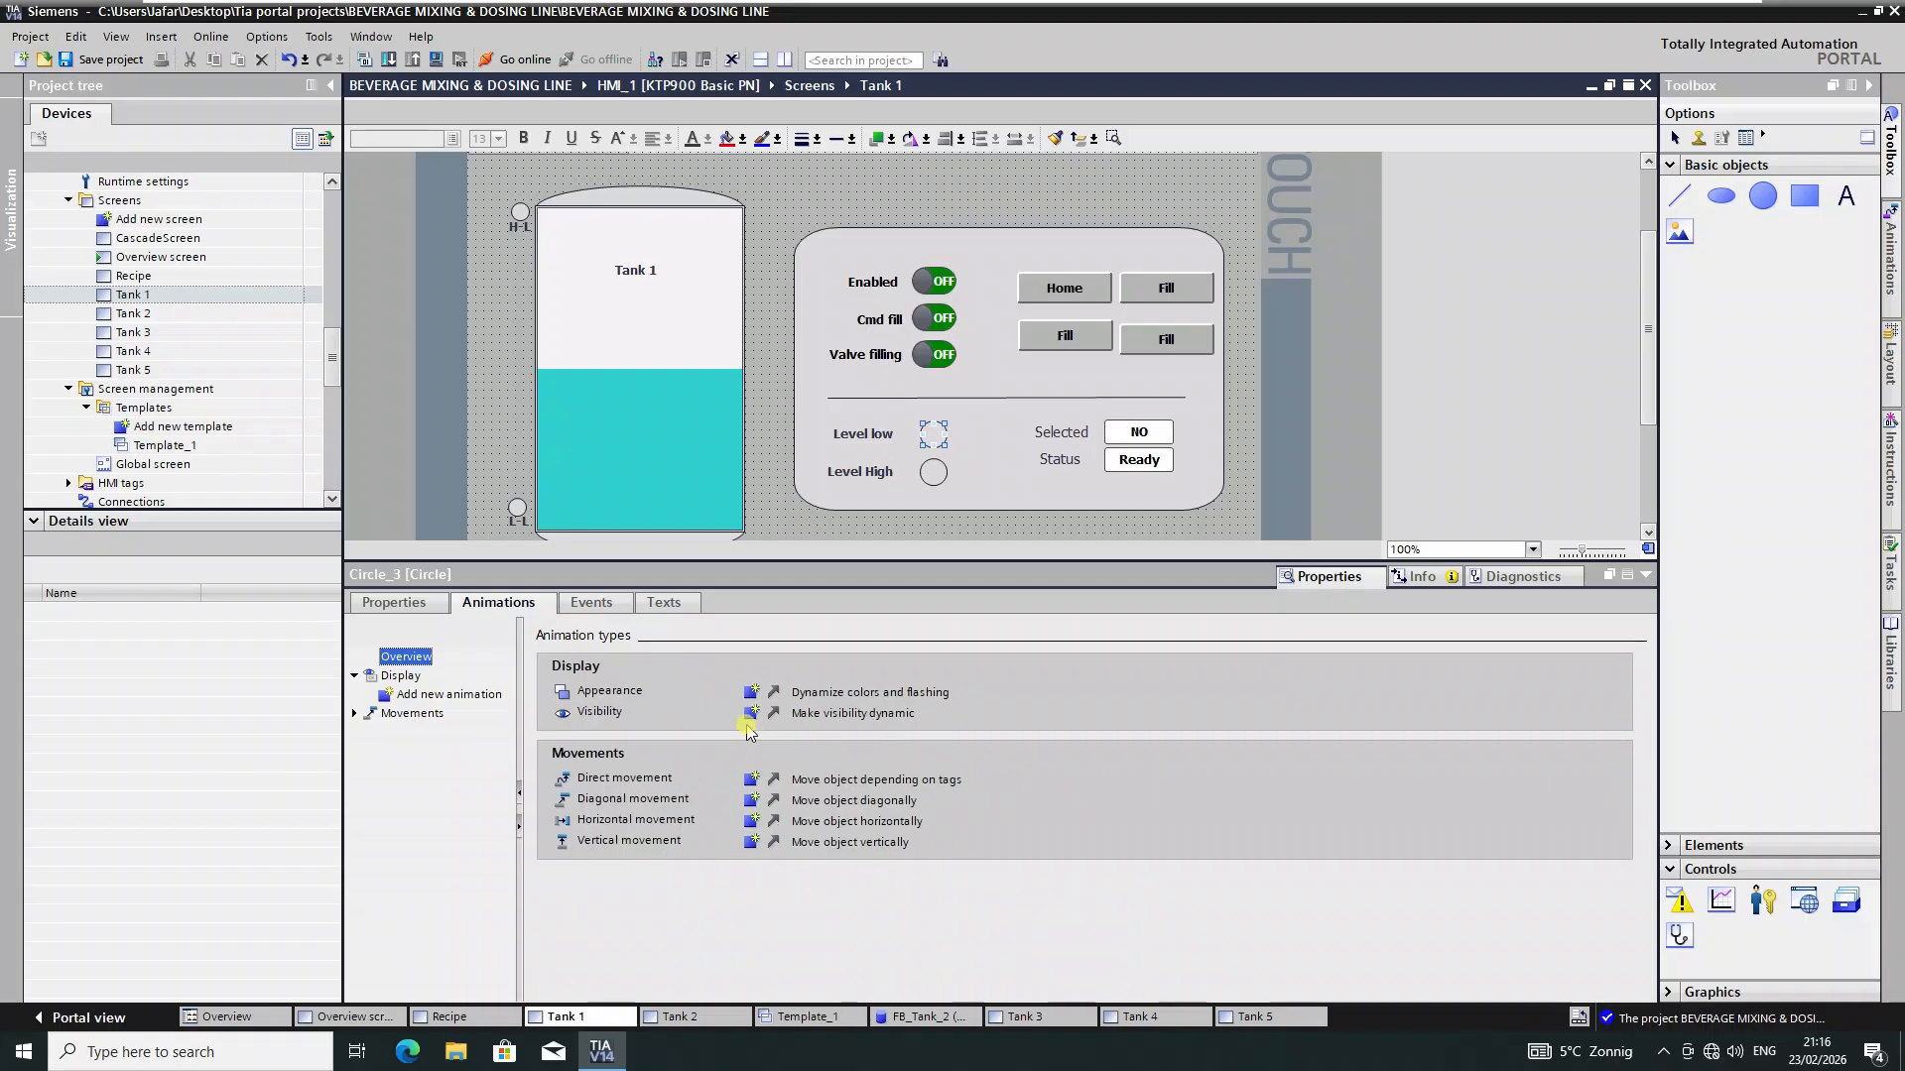
{"action": "left_click", "coordinate": [753, 701]}
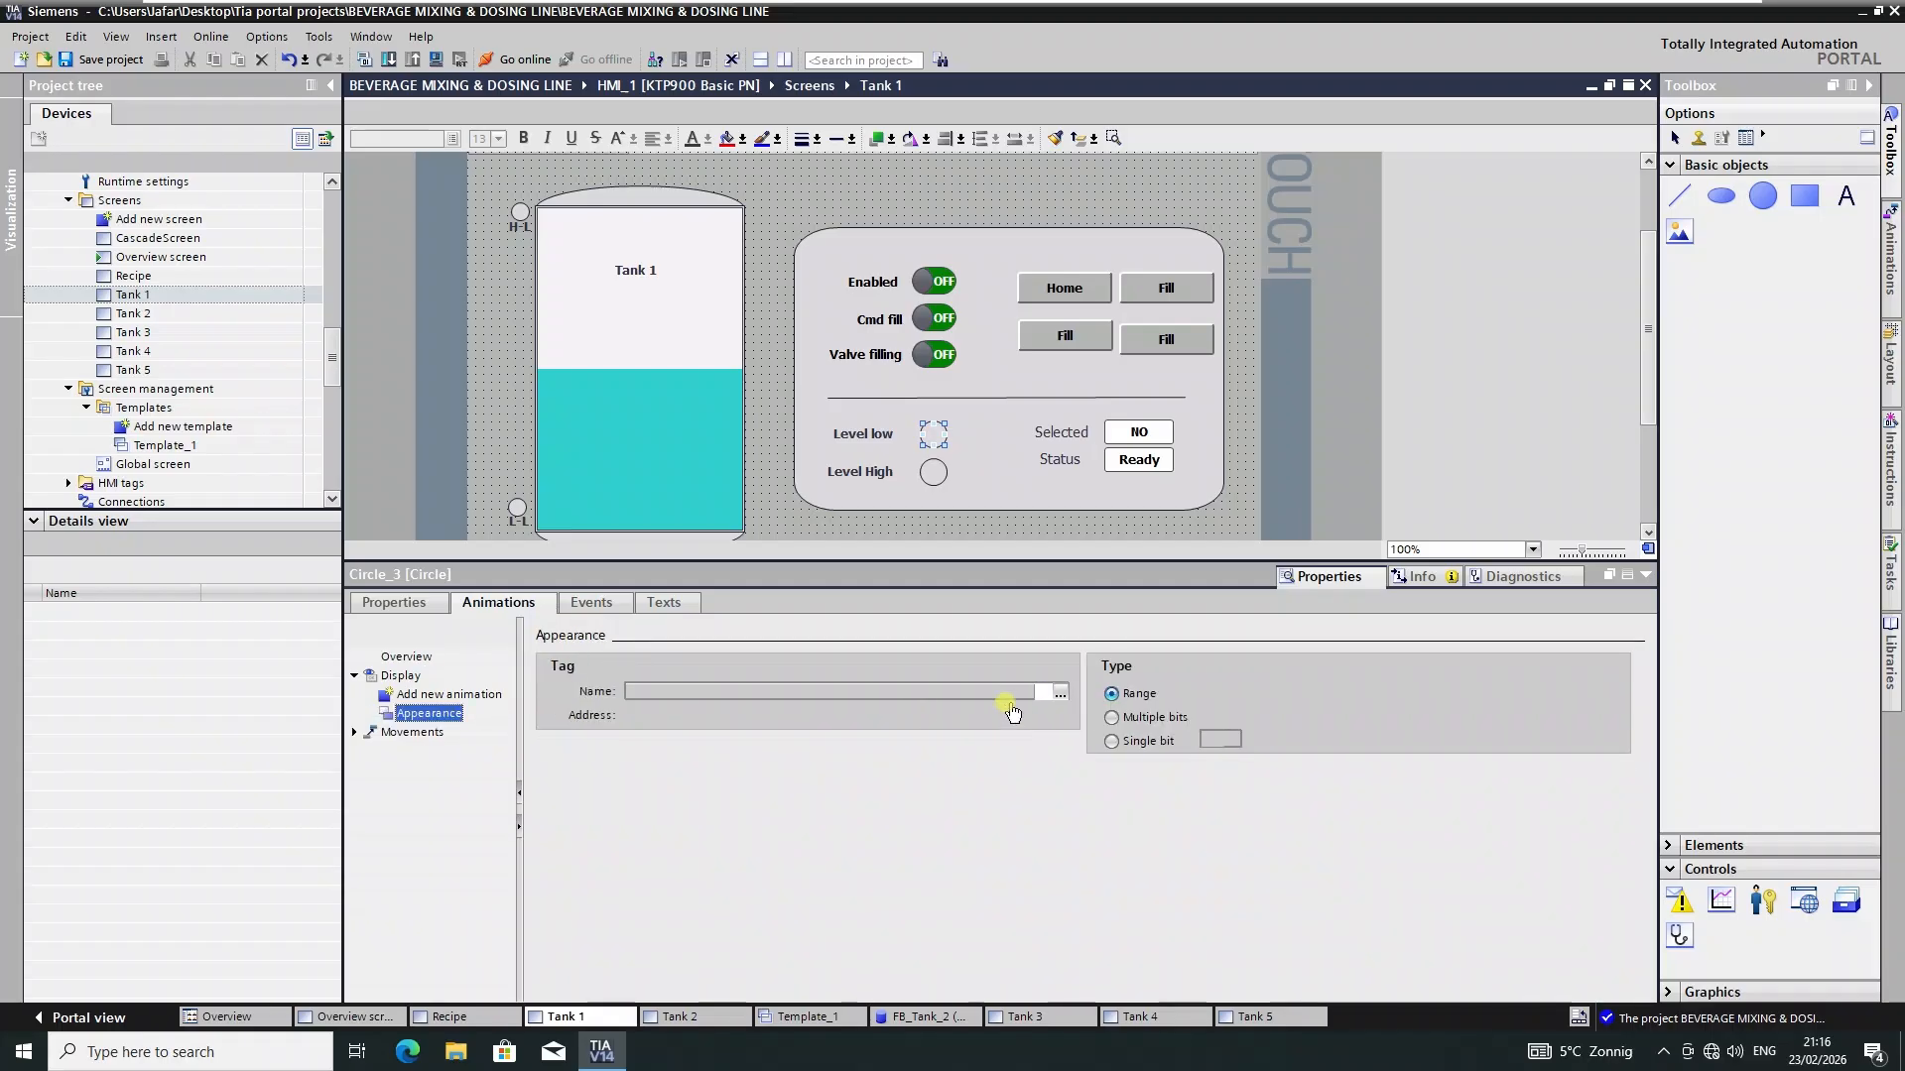
{"action": "left_click", "coordinate": [1059, 692]}
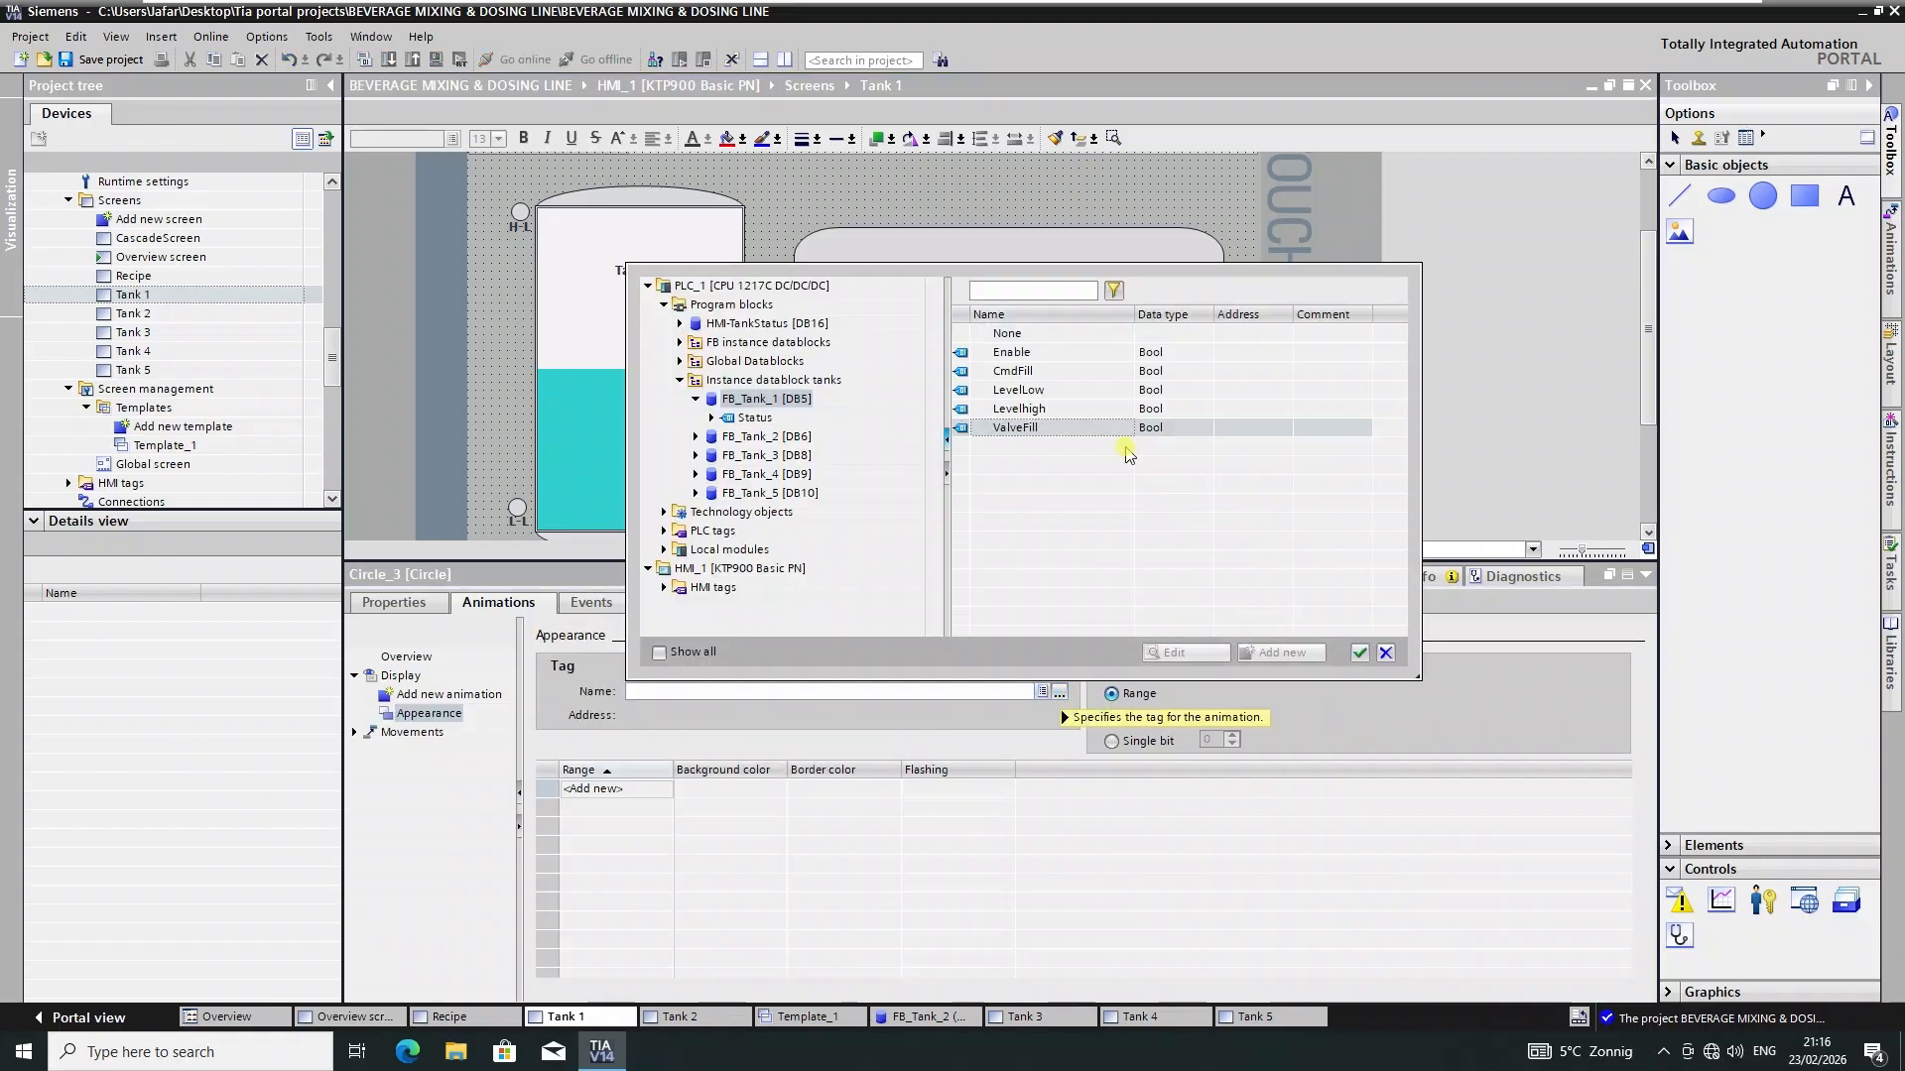
{"action": "left_click", "coordinate": [1032, 390]}
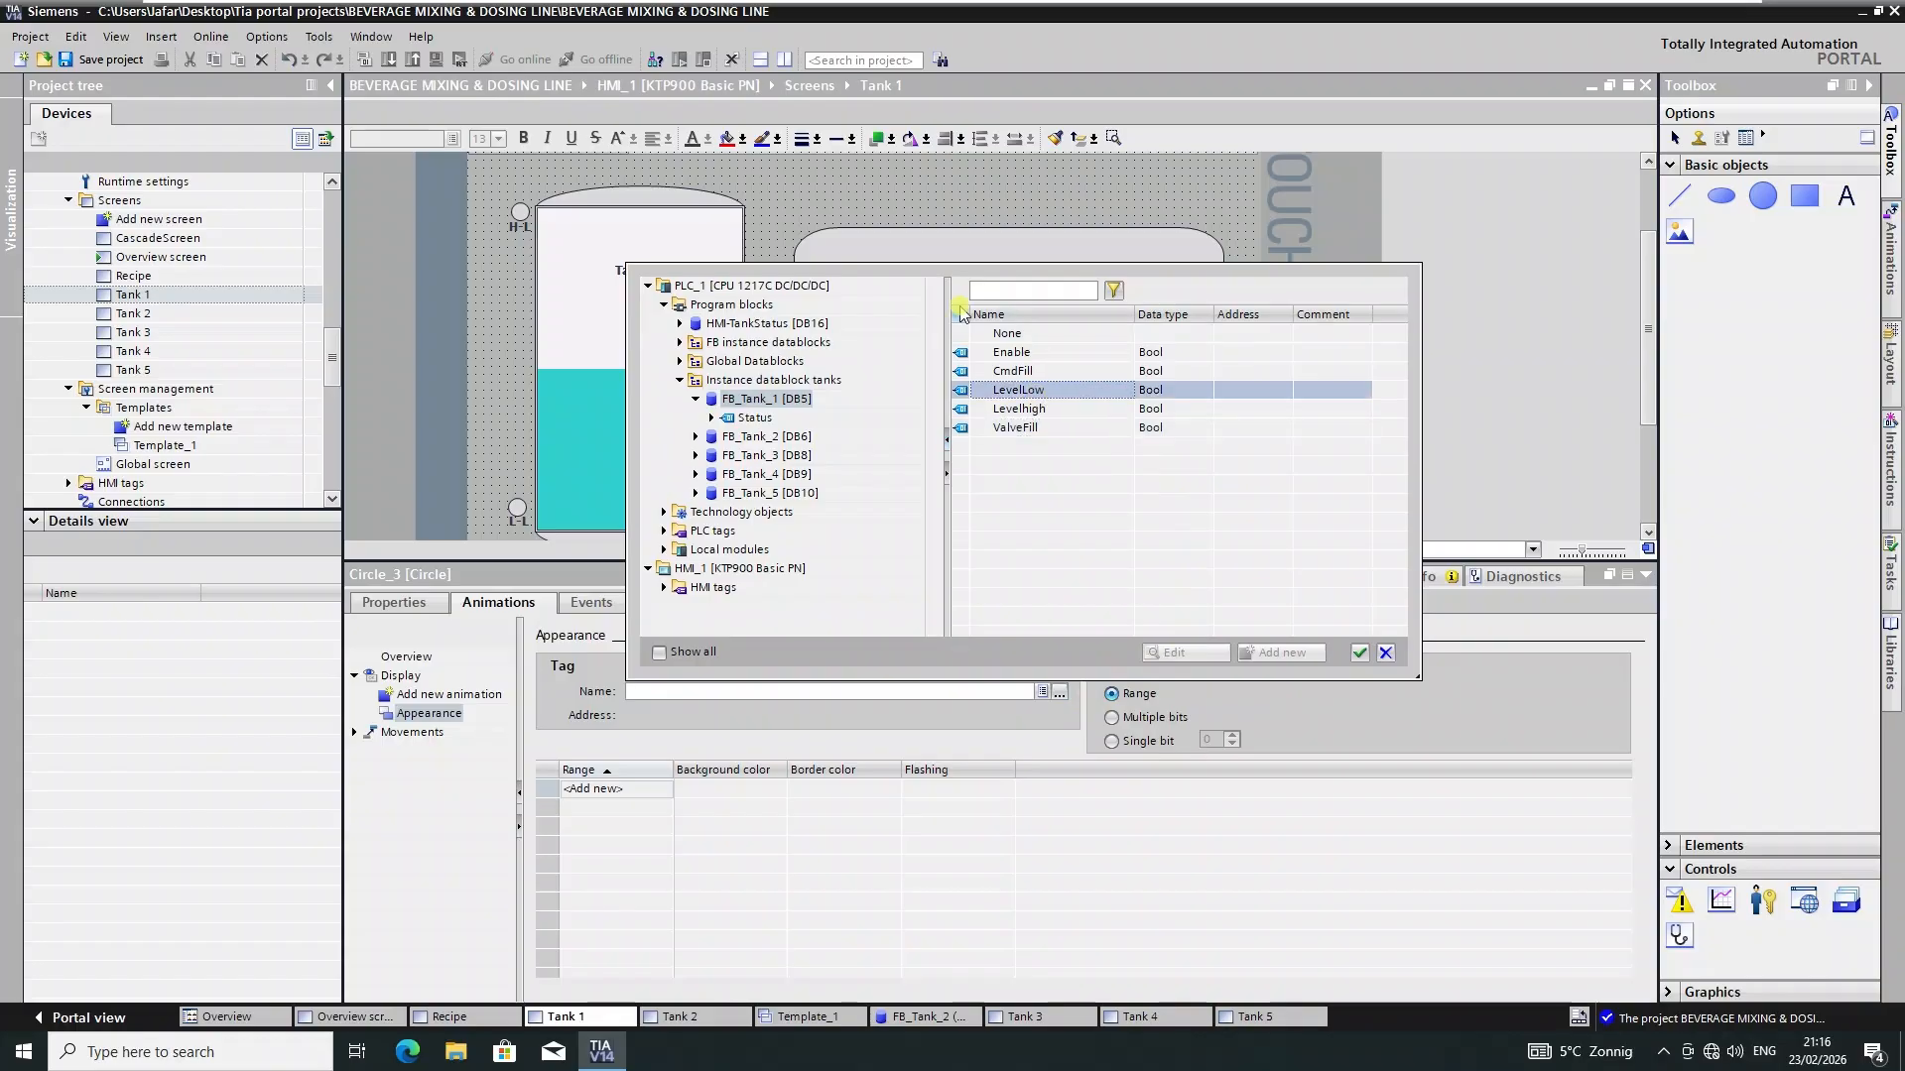
{"action": "left_click", "coordinate": [1357, 657]}
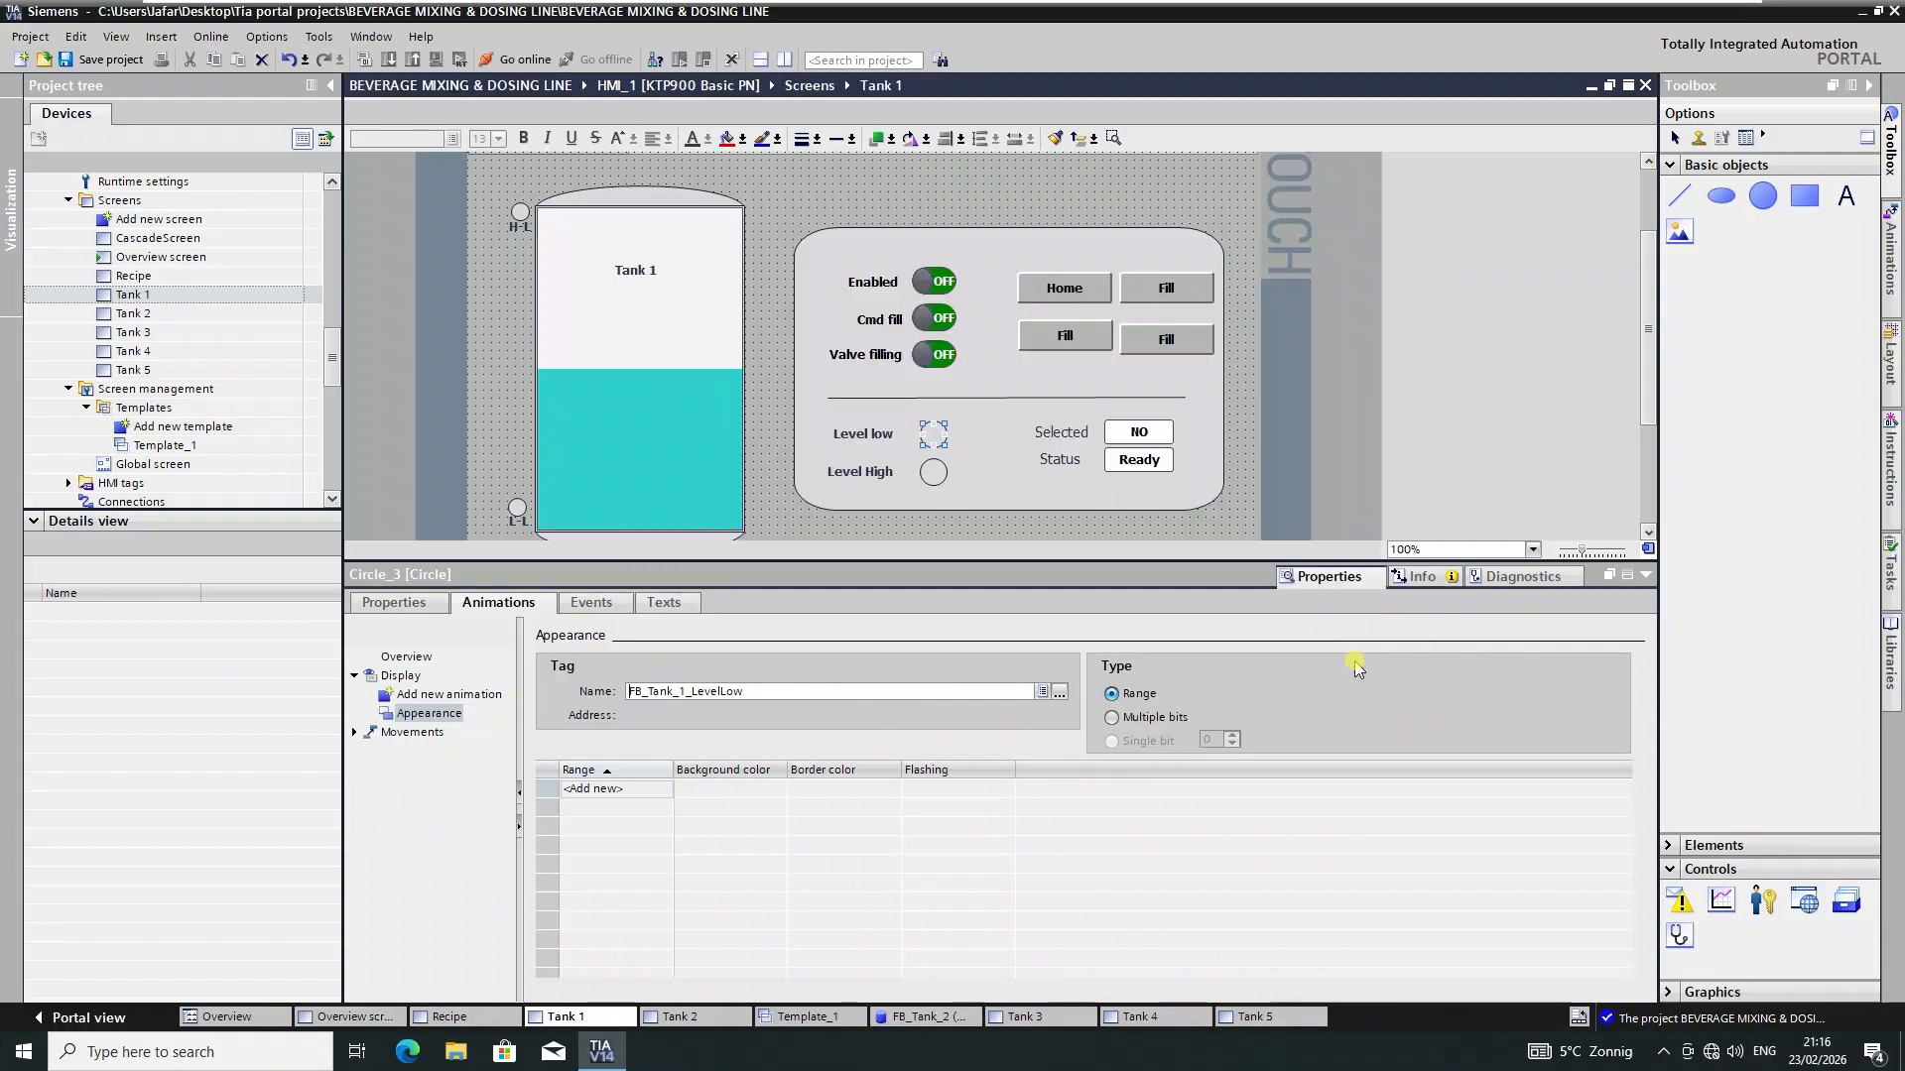
- Add ranges 0 and 1 to the Level low circle's animation, with green background 0, 130, 0 for value 1
{"action": "left_click", "coordinate": [654, 800]}
{"action": "left_click", "coordinate": [655, 806]}
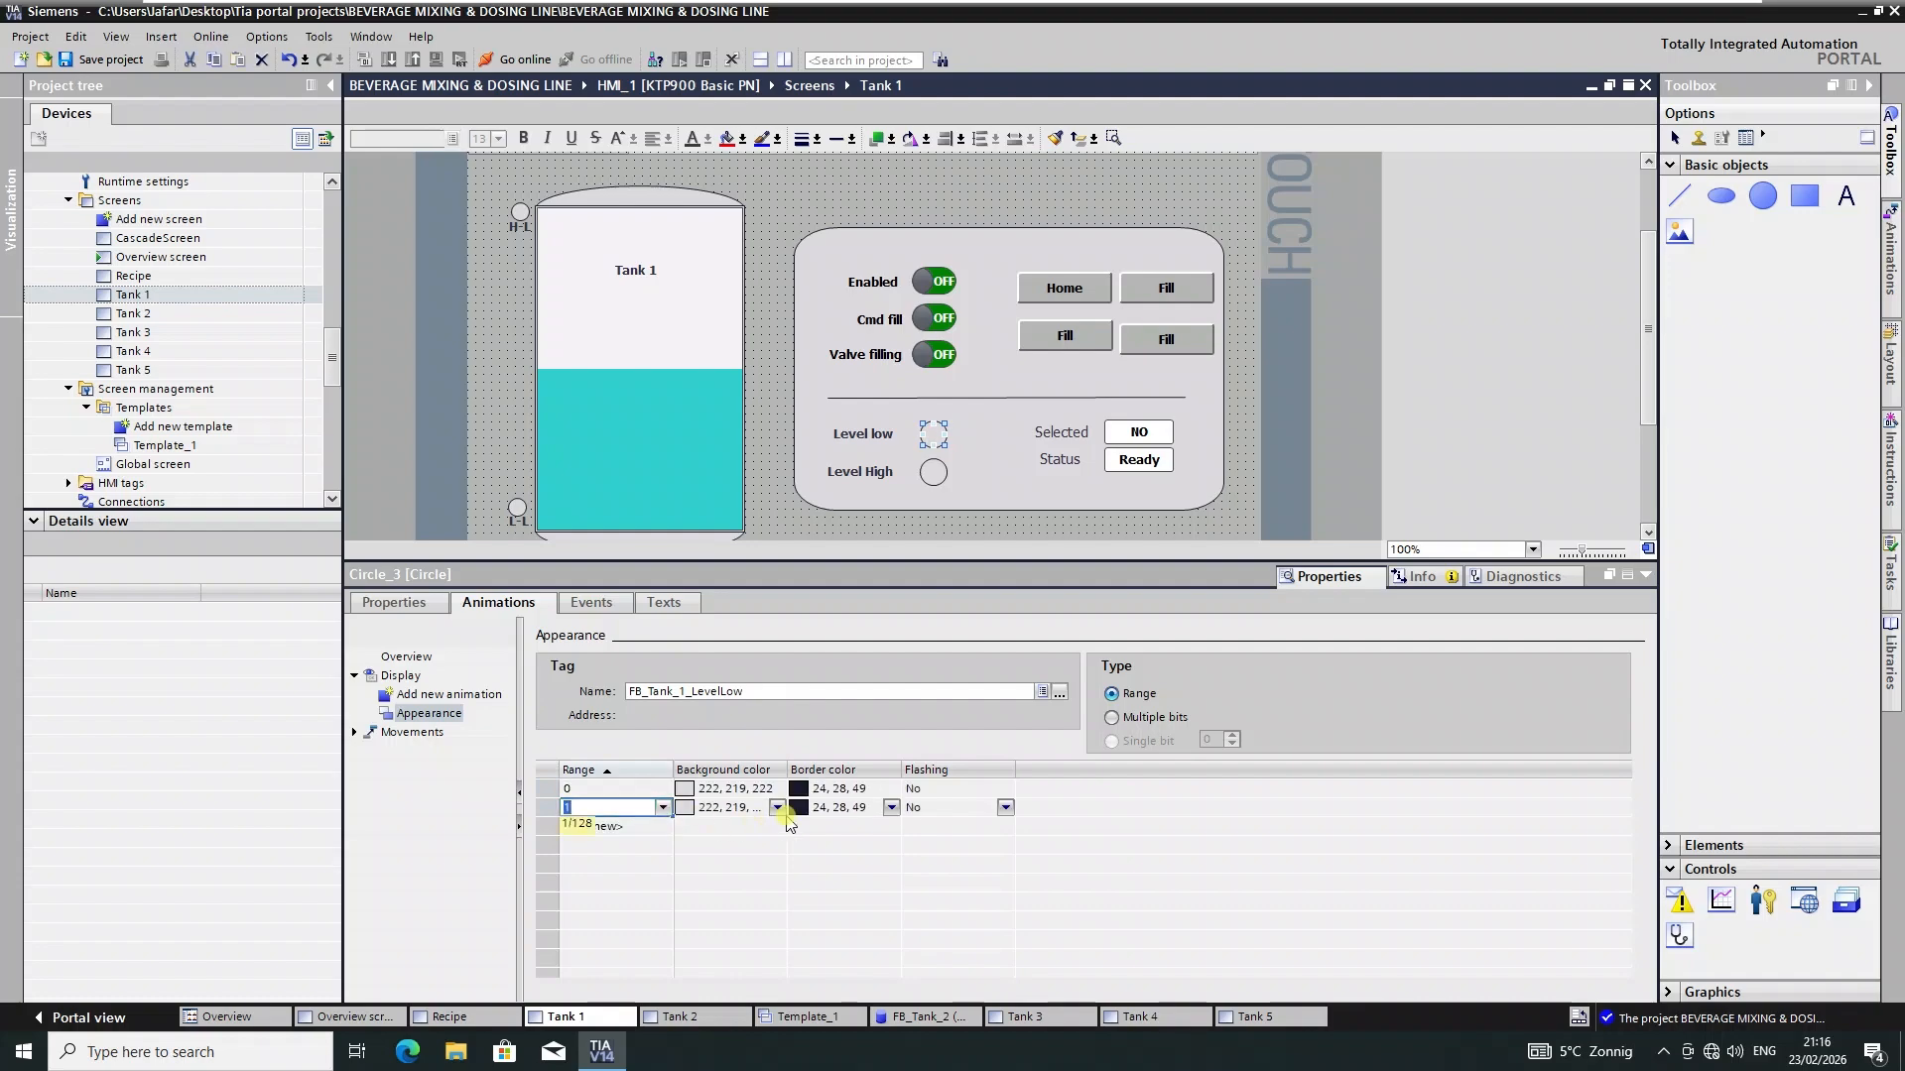
{"action": "left_click", "coordinate": [776, 808]}
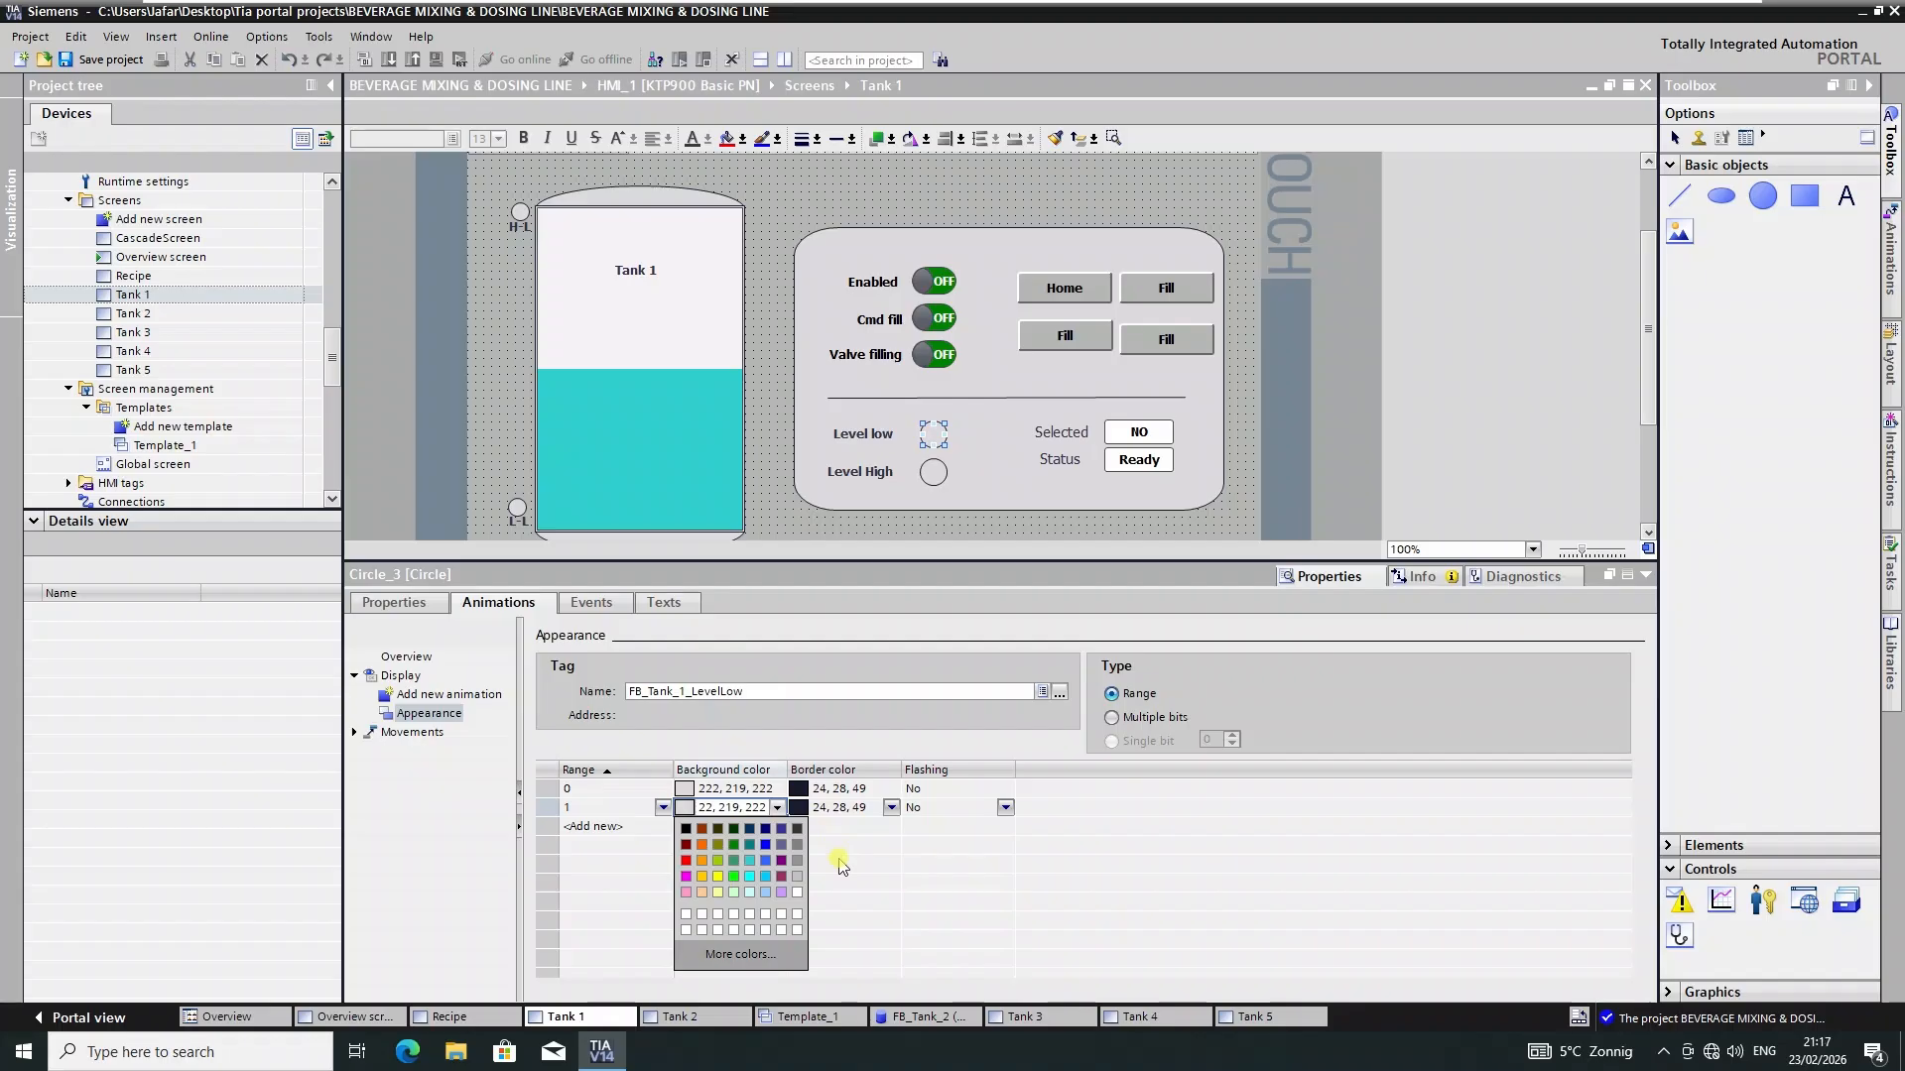
{"action": "left_click", "coordinate": [735, 846]}
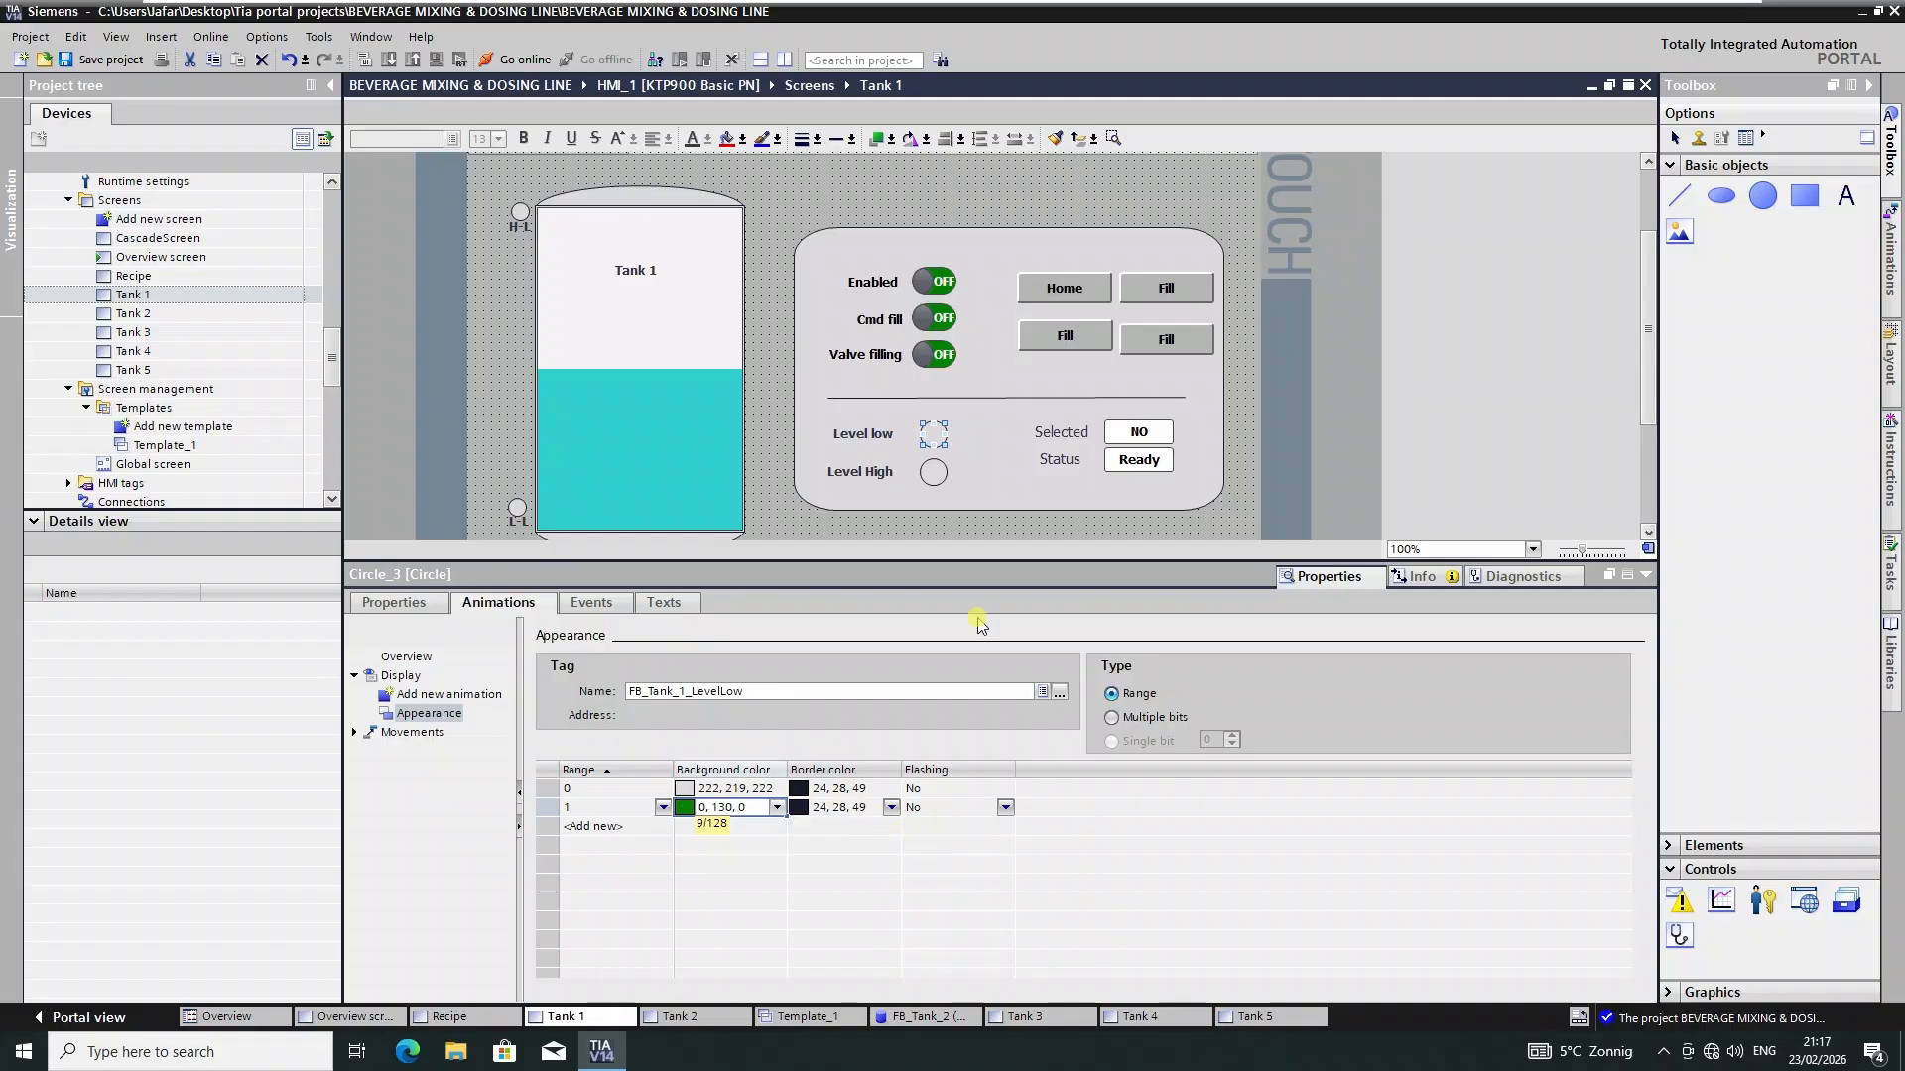
- Add an appearance animation to the Level High indicator circle, driven by the Levelhigh variable of FB_Tank_1
{"action": "left_click", "coordinate": [931, 480]}
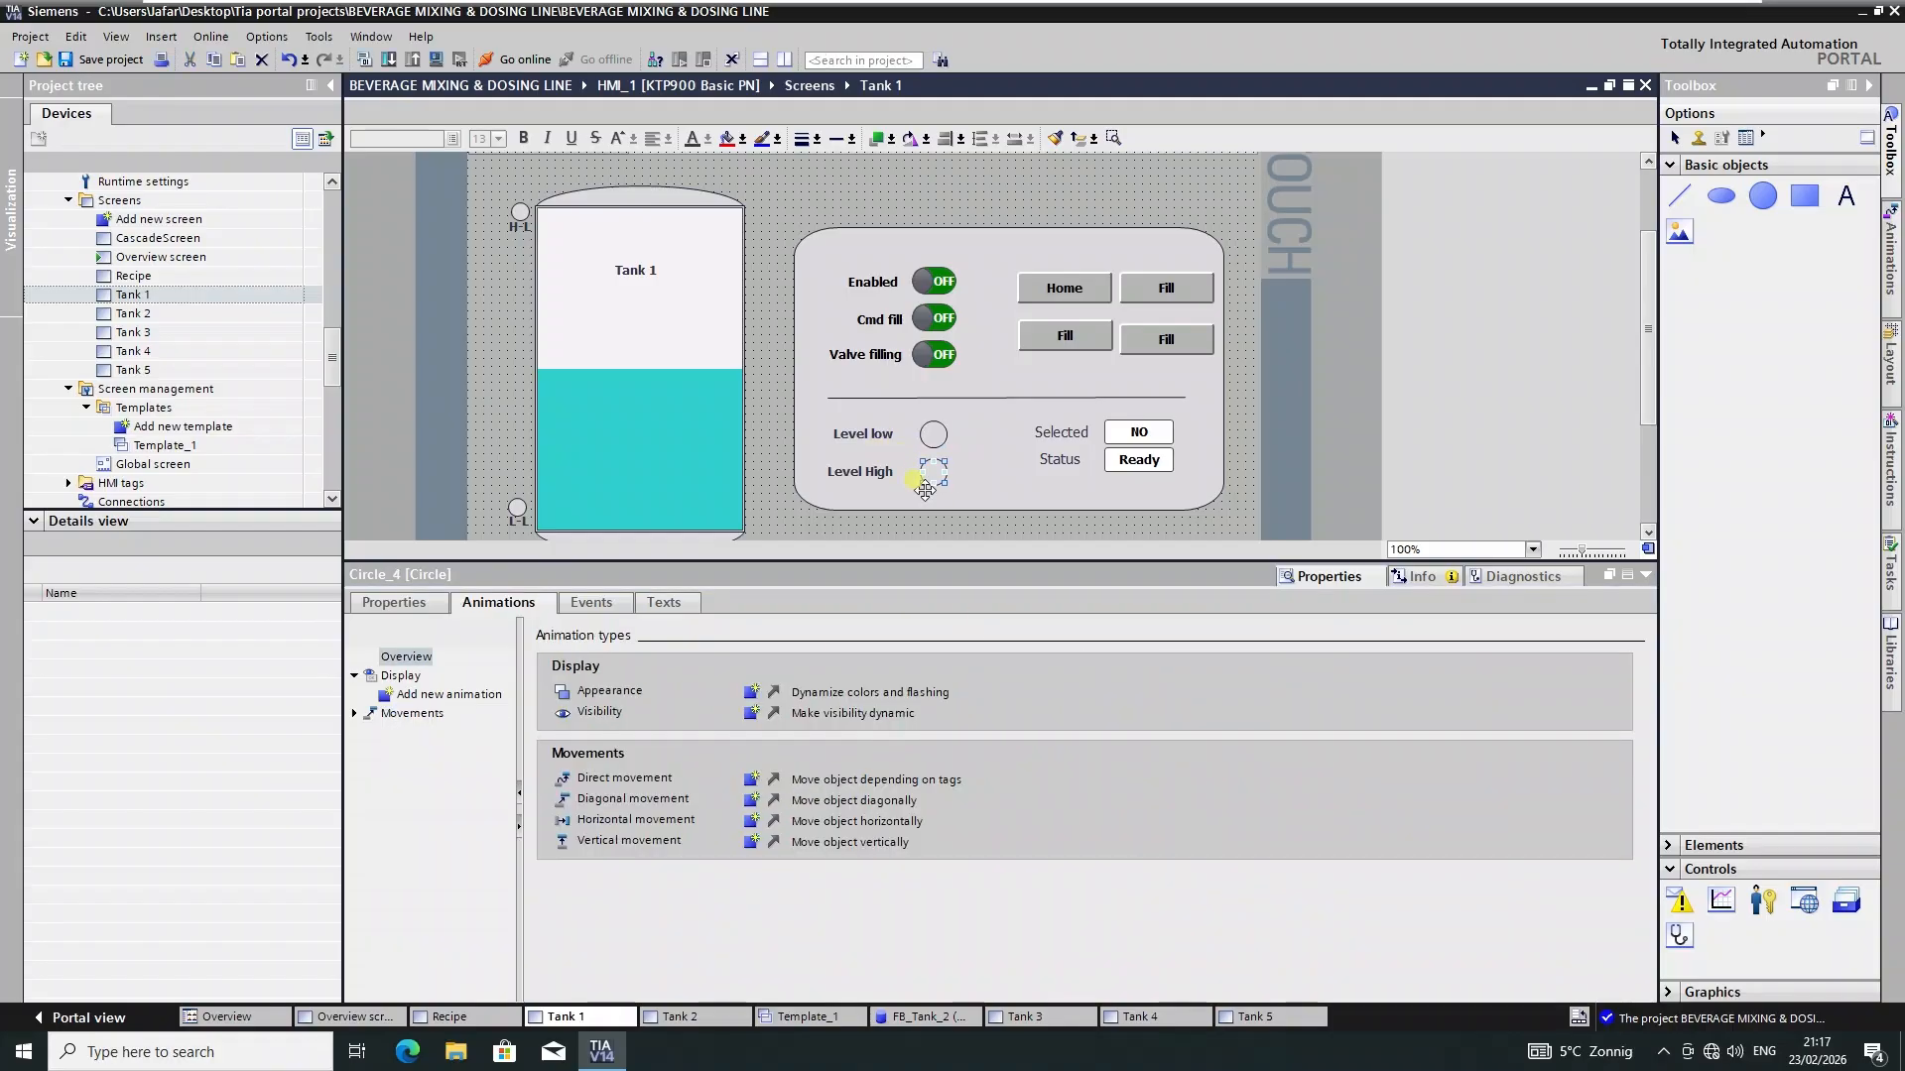
{"action": "left_click", "coordinate": [755, 695]}
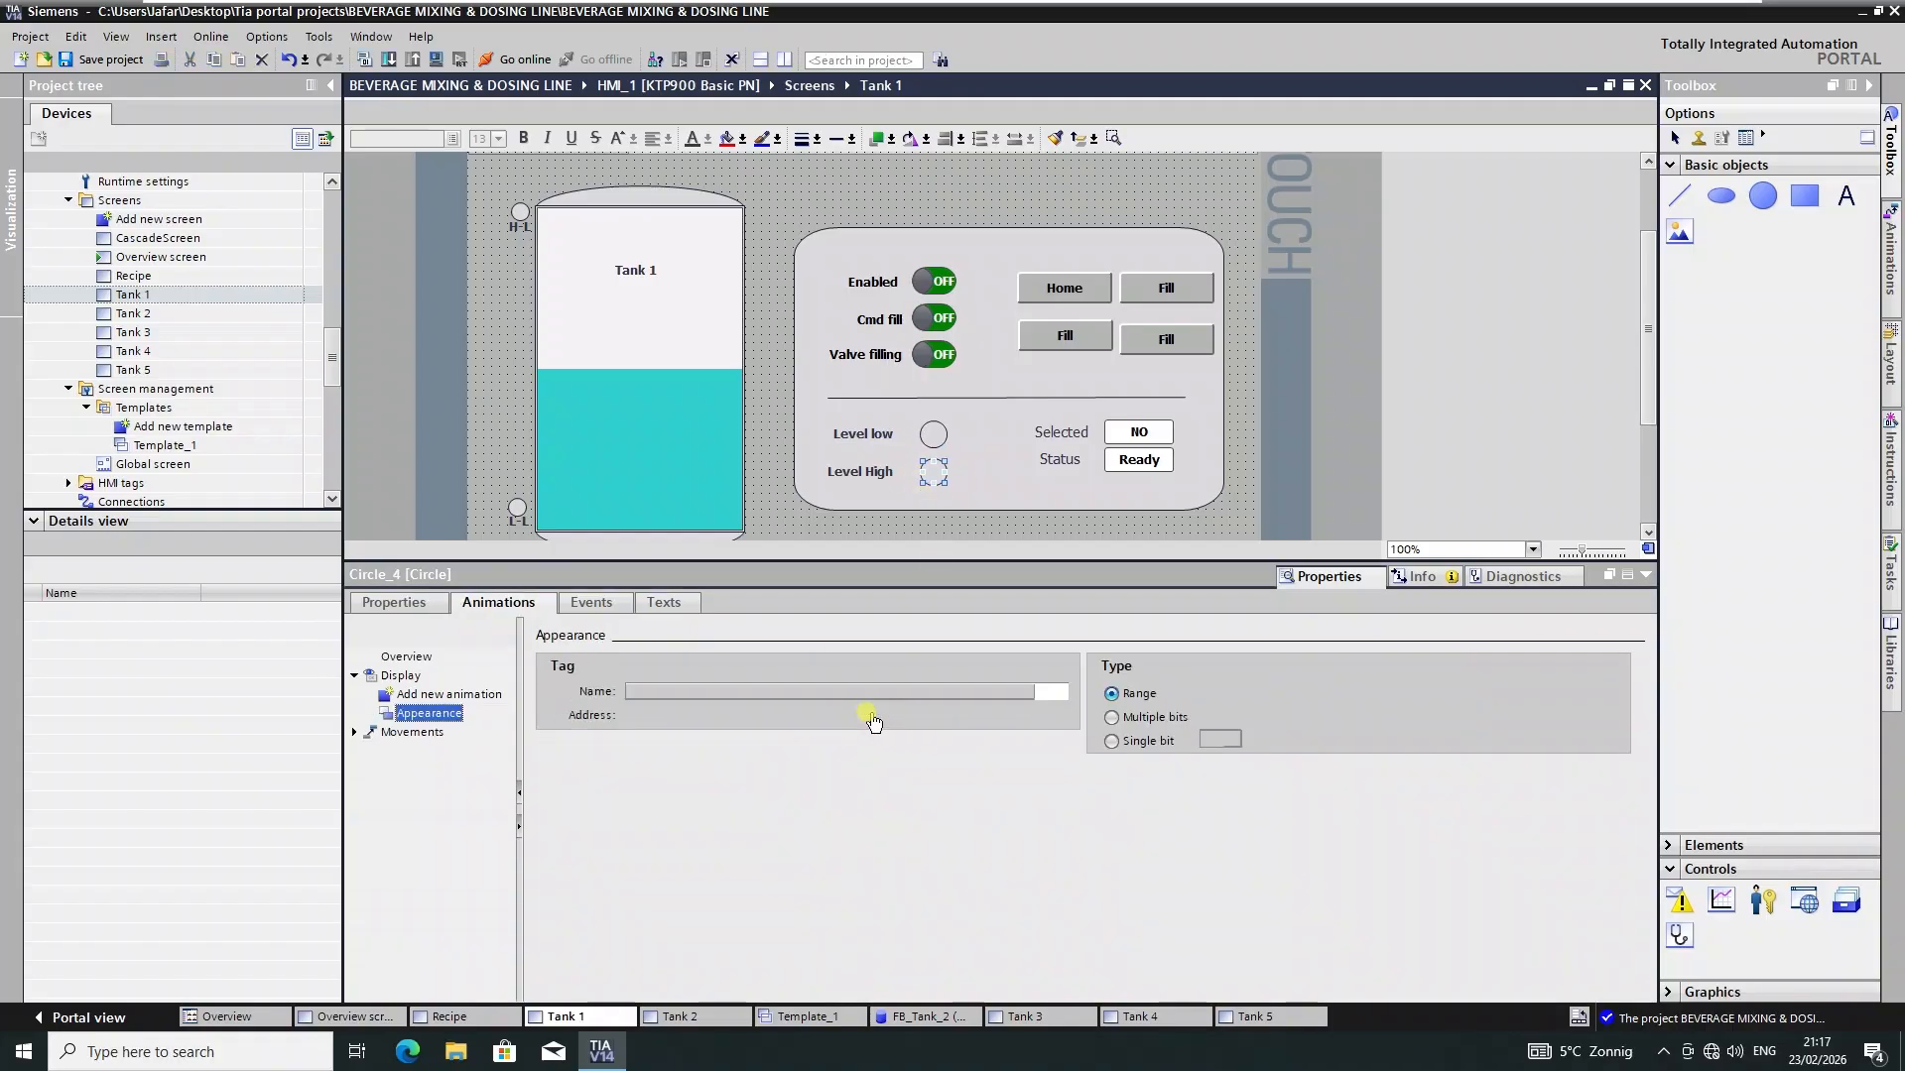
{"action": "left_click", "coordinate": [1059, 692]}
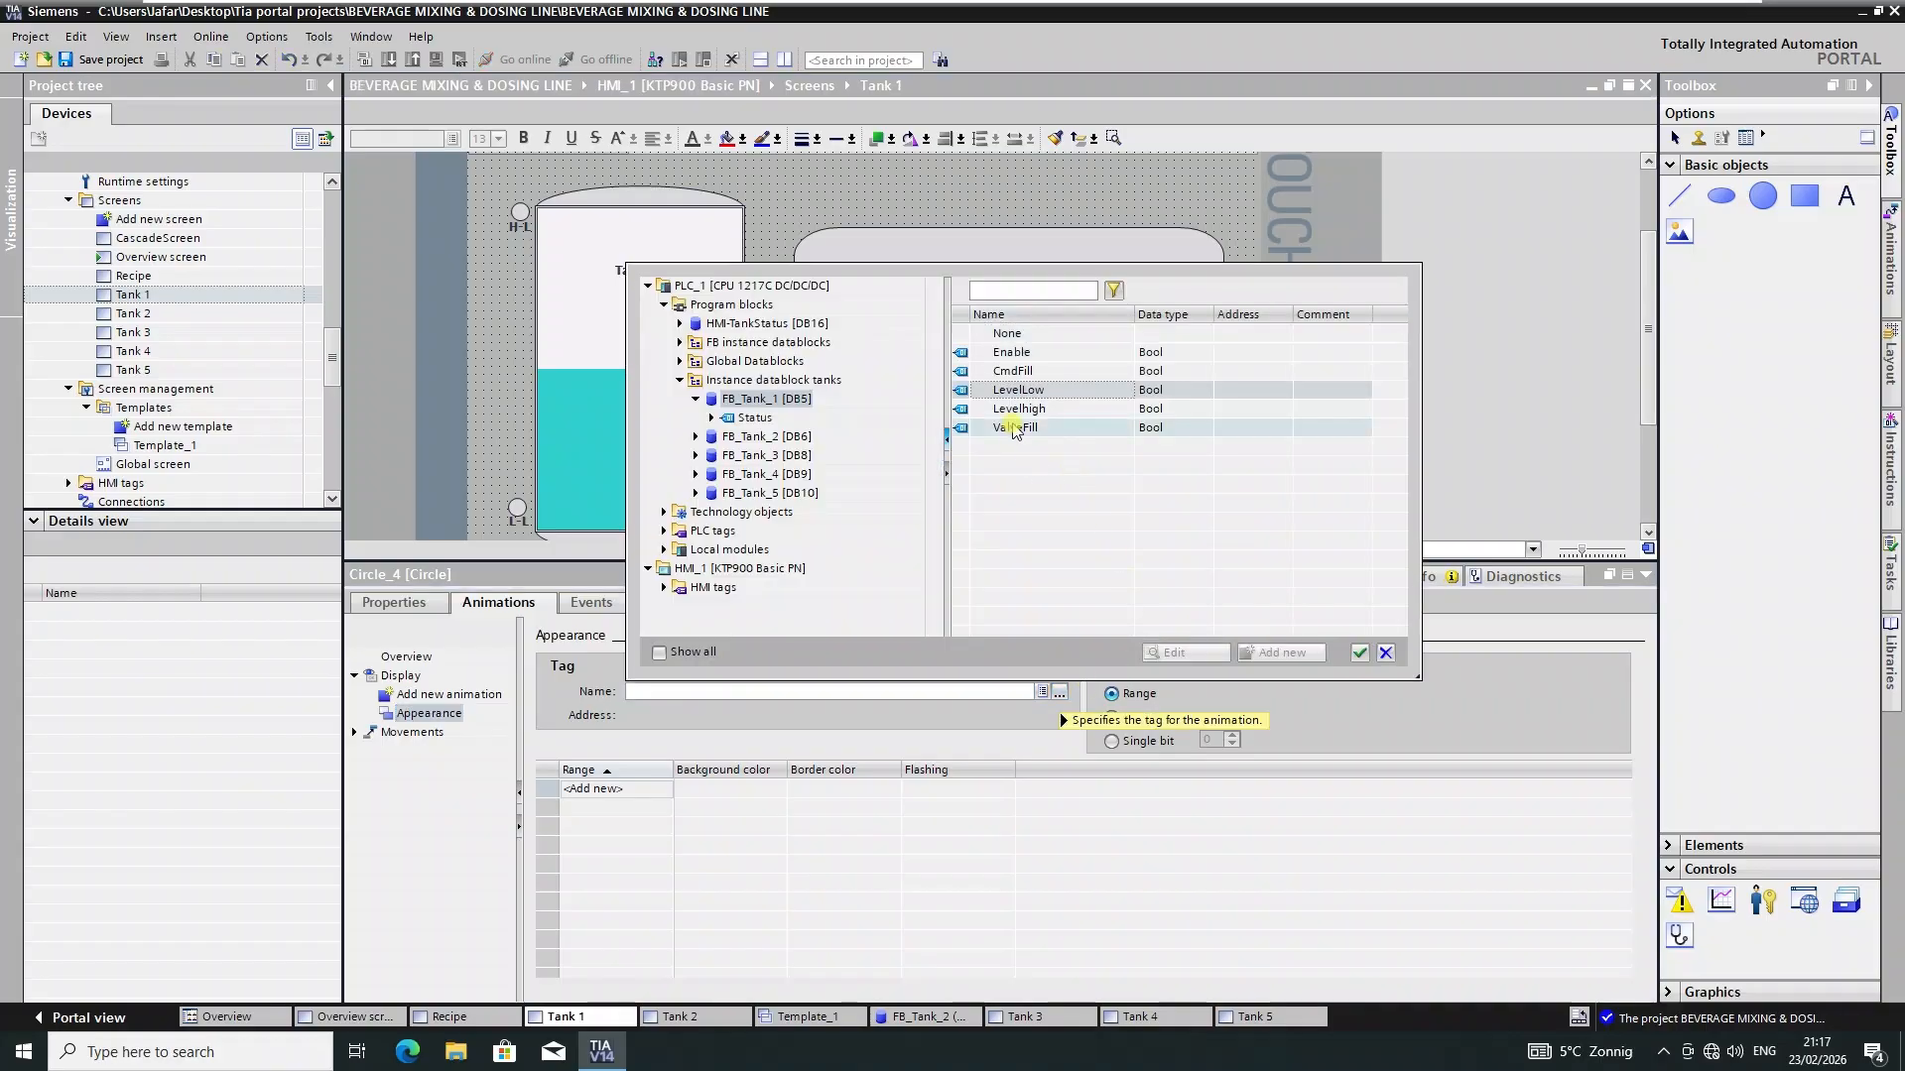
{"action": "left_click", "coordinate": [1017, 410]}
{"action": "left_click", "coordinate": [1360, 654]}
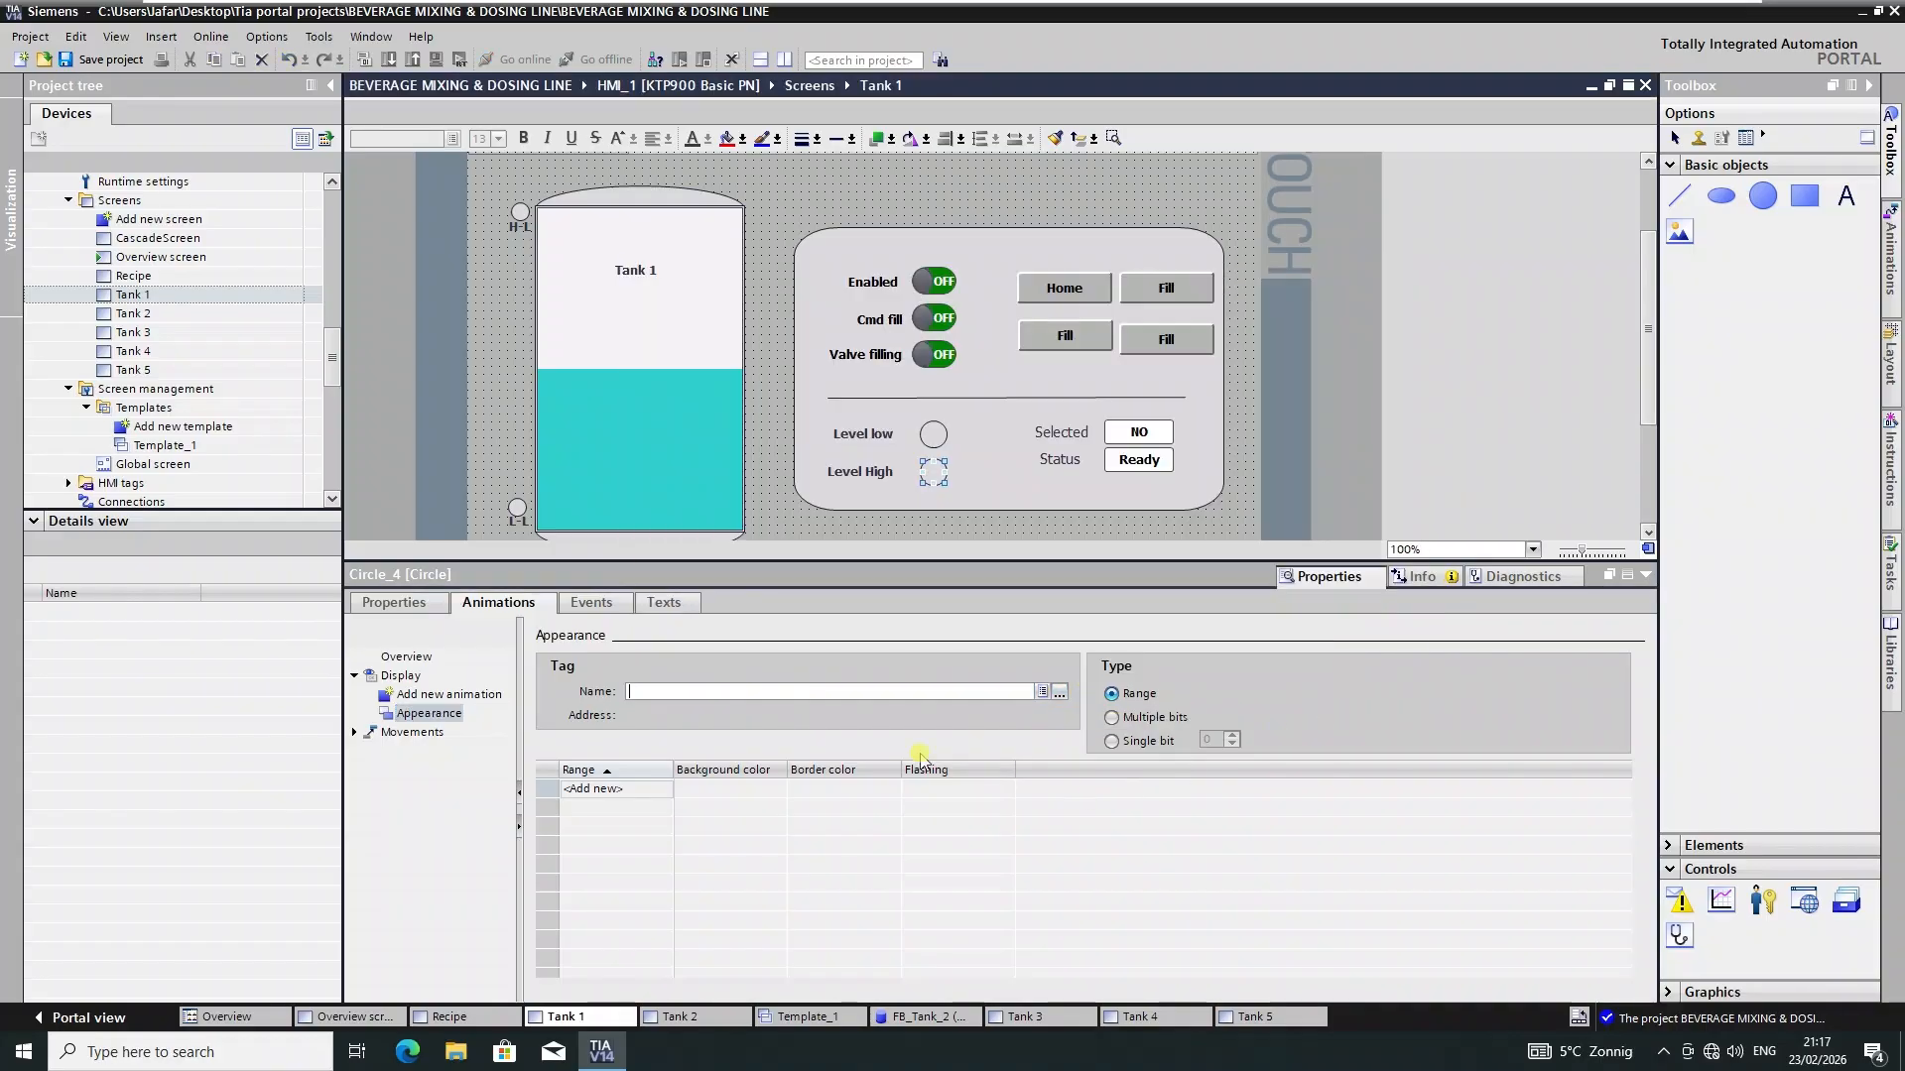
- Add ranges 0 and 1 to the Level High circle's animation, with green background 0, 130, 0 for value 1
{"action": "left_click", "coordinate": [600, 789]}
{"action": "left_click", "coordinate": [646, 809]}
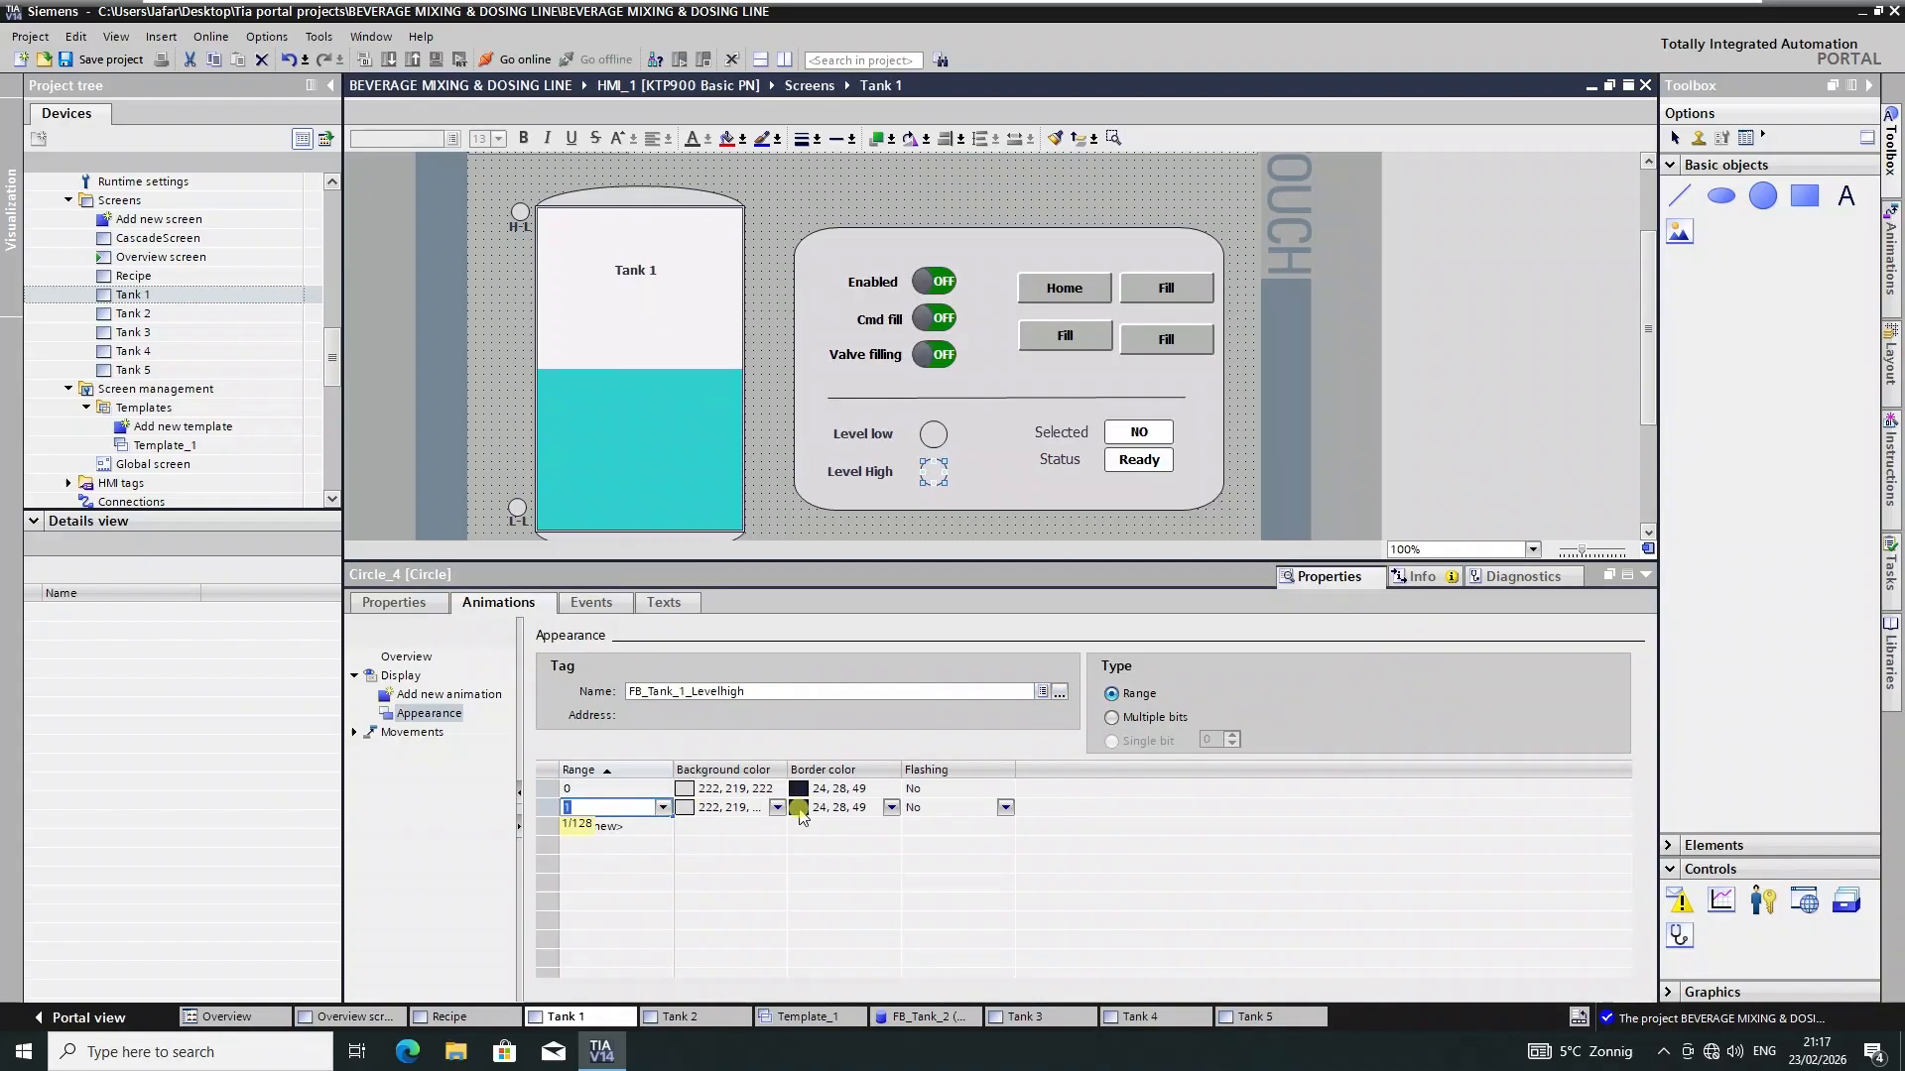
{"action": "left_click", "coordinate": [776, 808]}
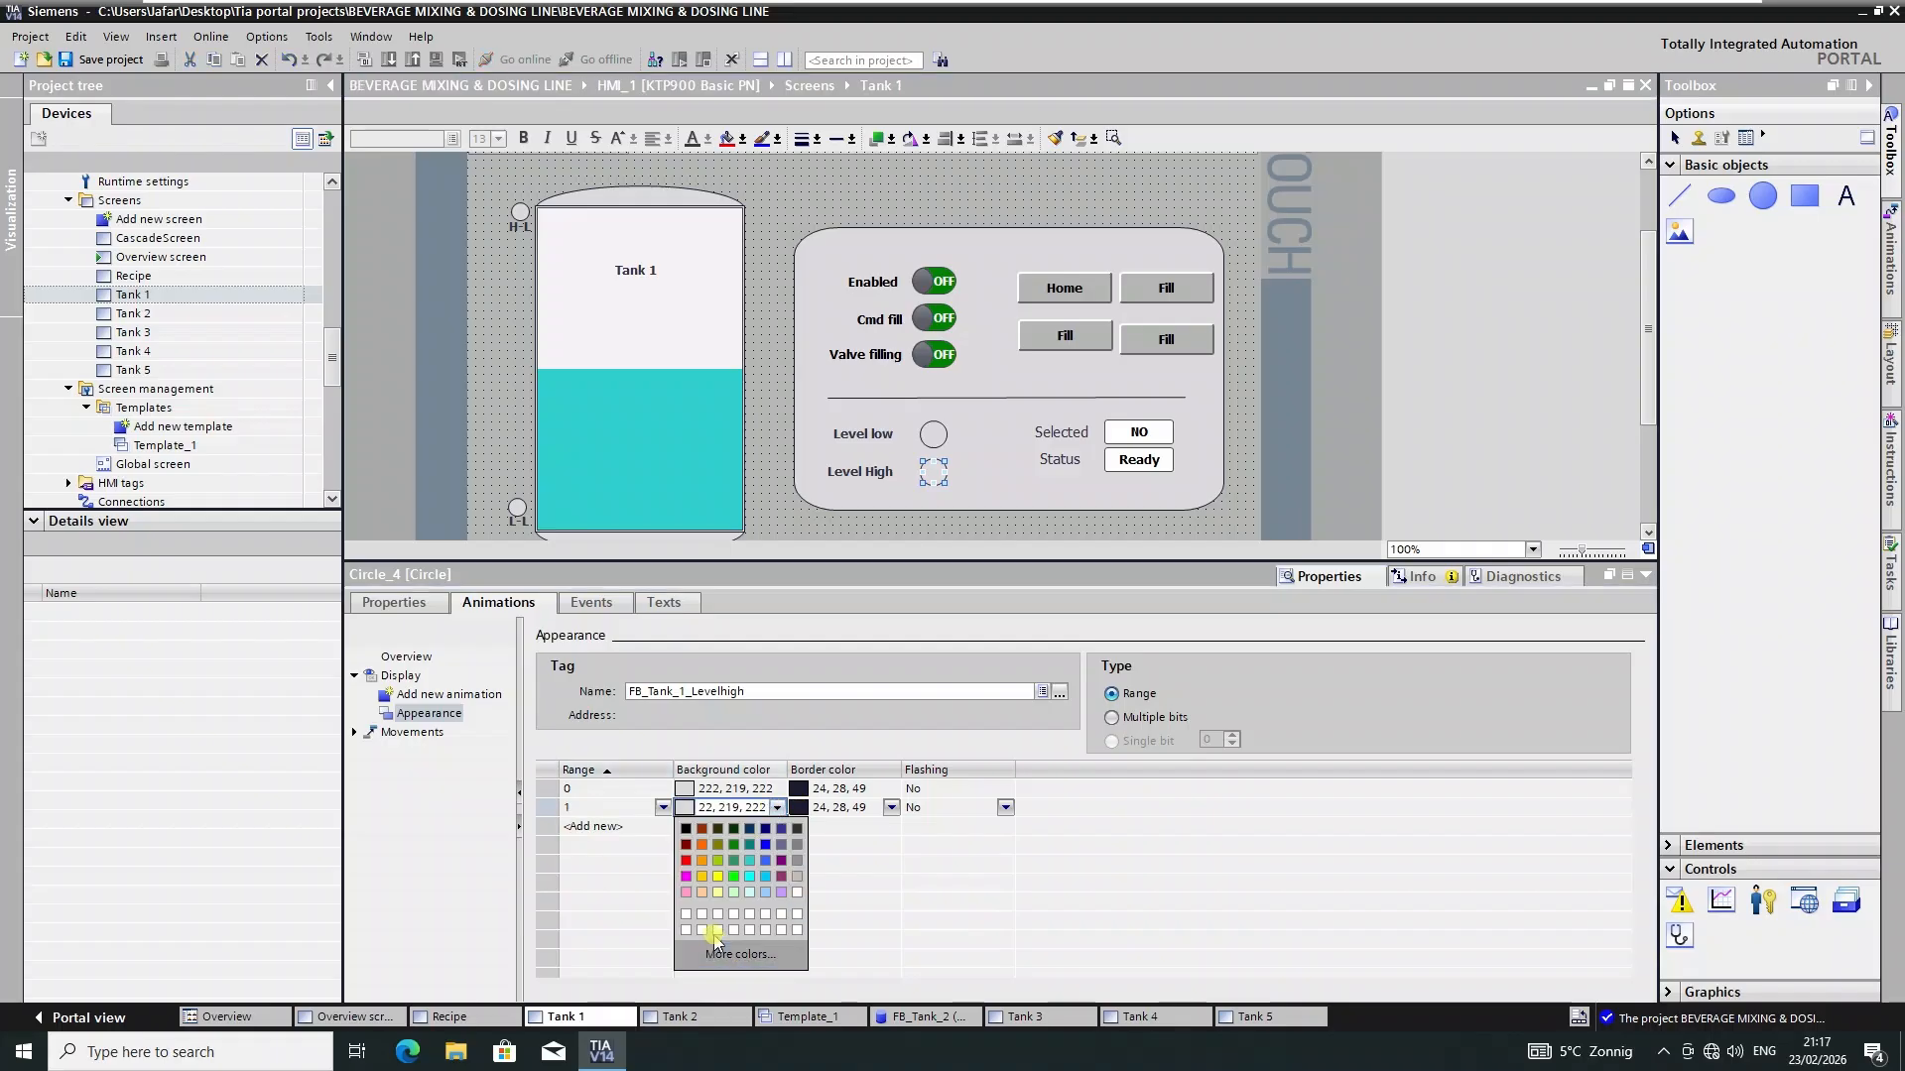
{"action": "left_click", "coordinate": [734, 851]}
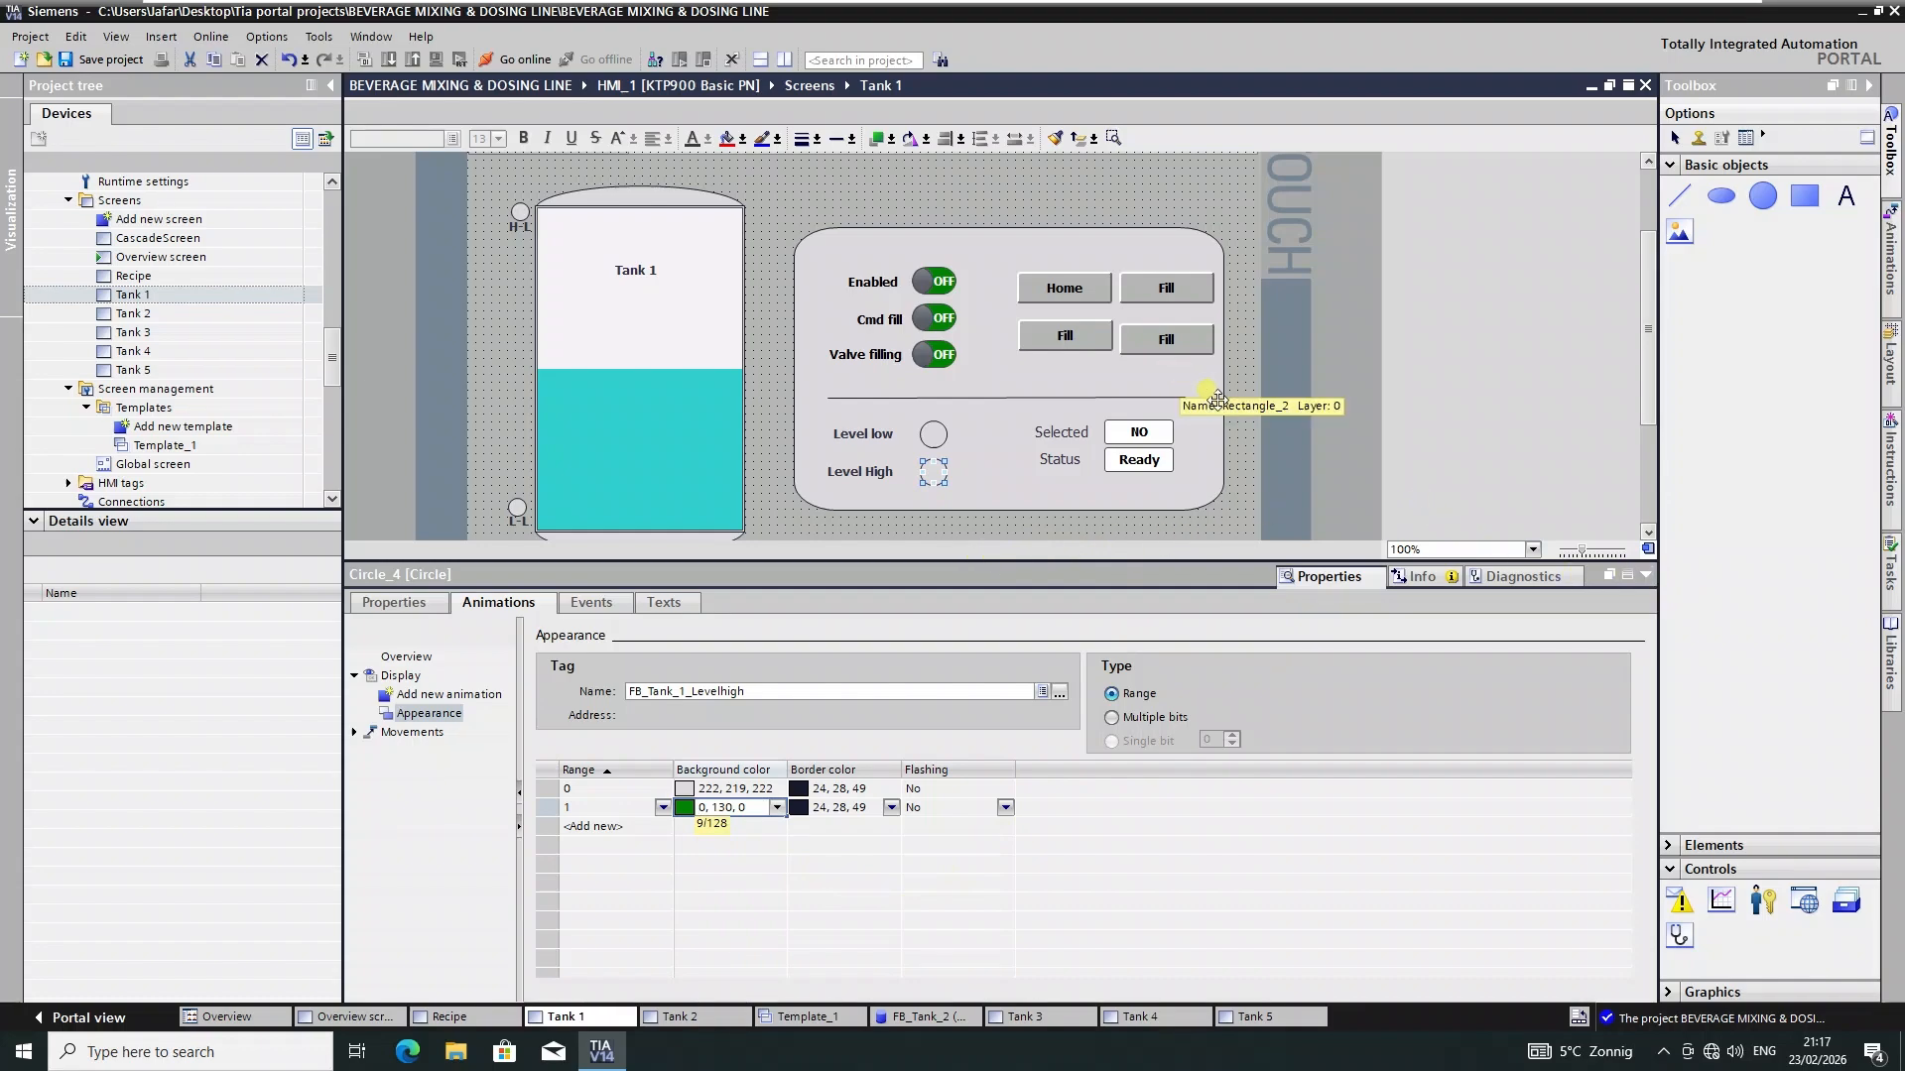
- Check the process tags of the Selected and Status fields and the Home button's Change event on the Tank 1 screen
{"action": "left_click", "coordinate": [1127, 427]}
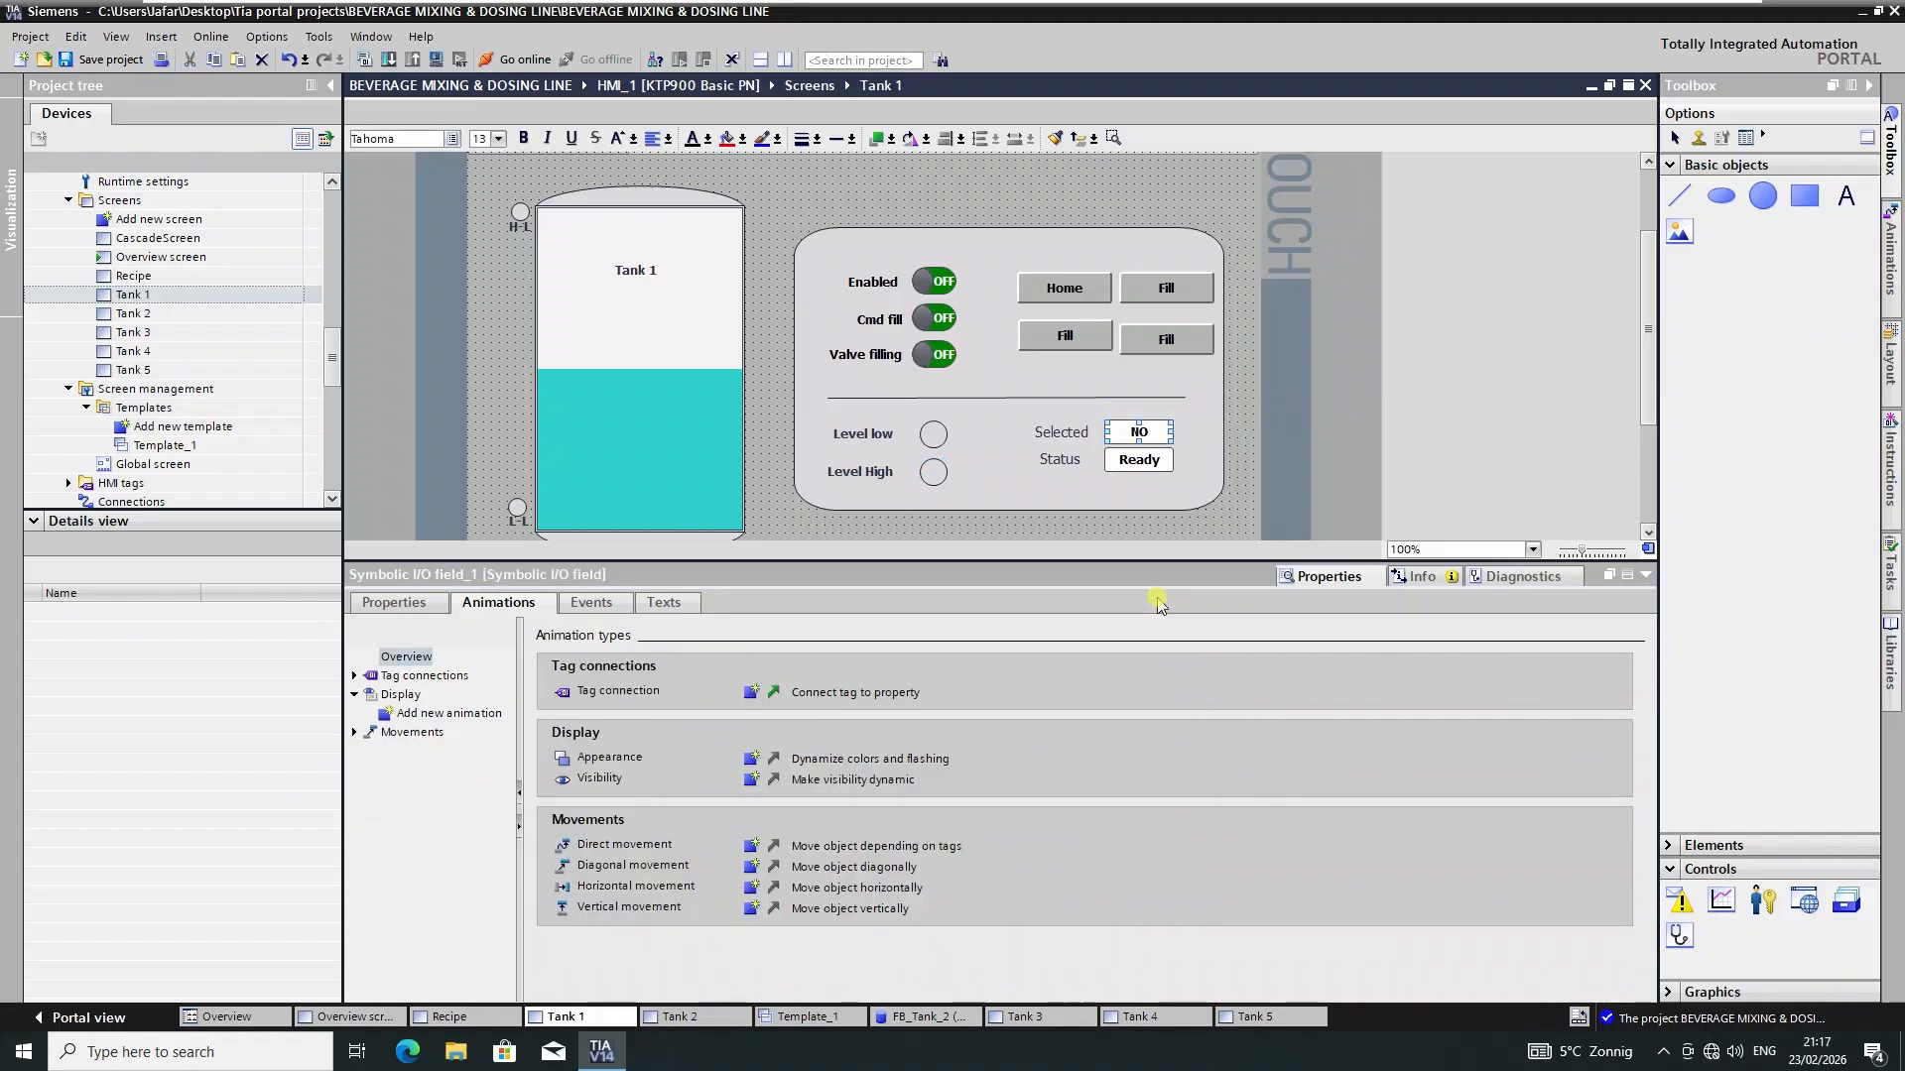
{"action": "left_click", "coordinate": [406, 603]}
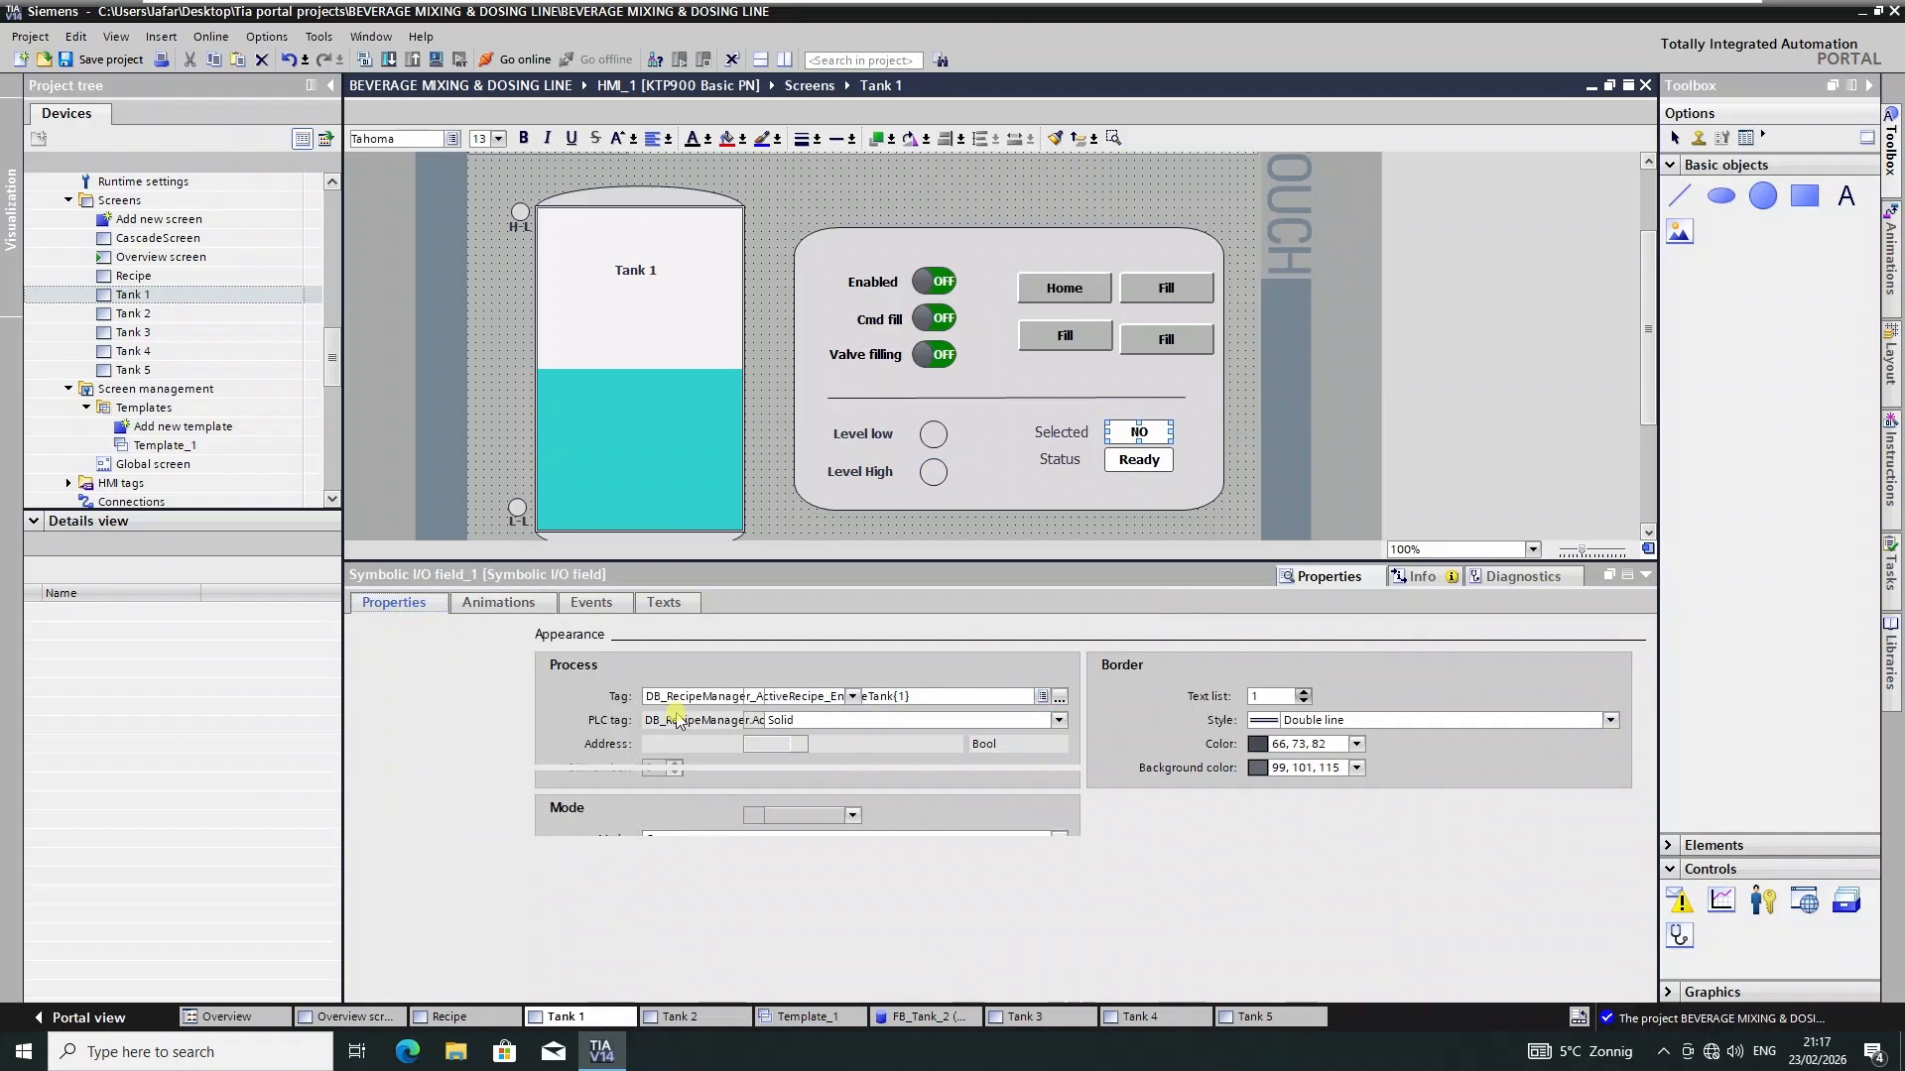
{"action": "left_click", "coordinate": [376, 658]}
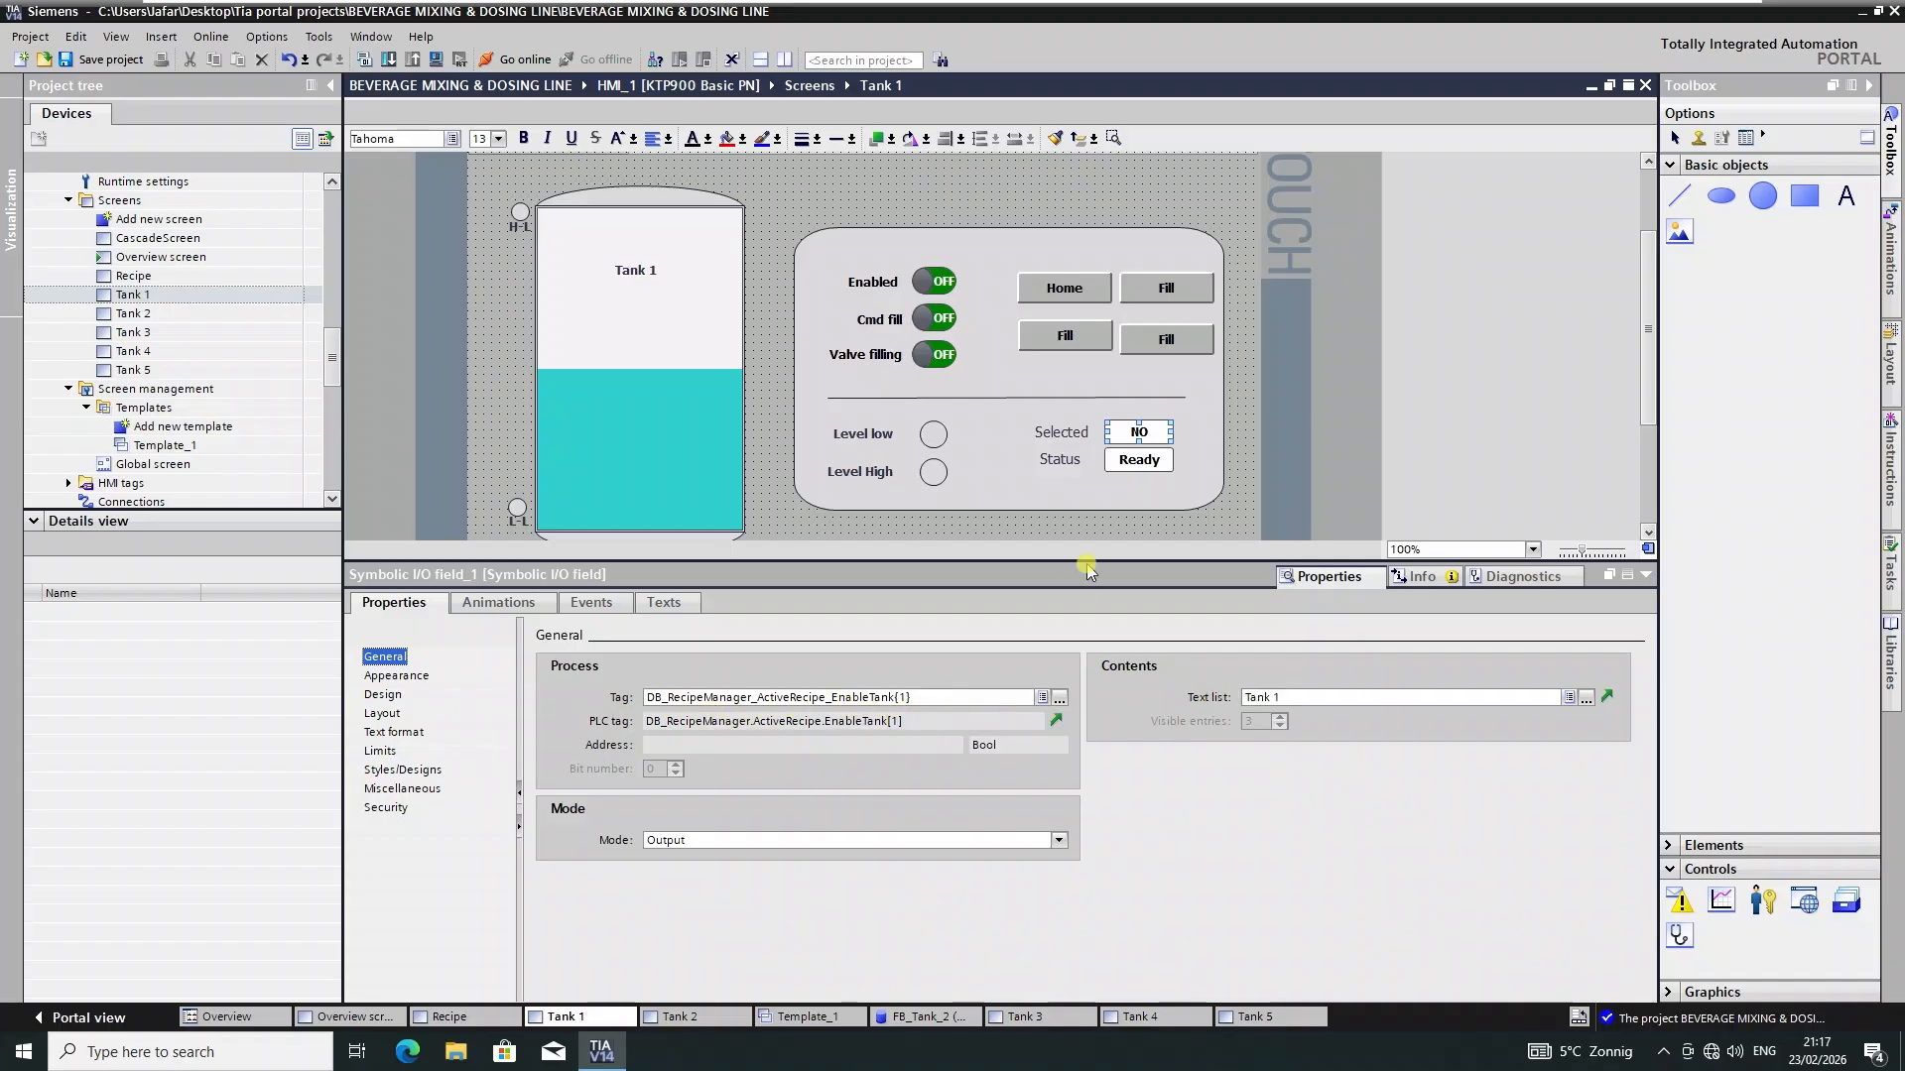
{"action": "left_click", "coordinate": [1133, 462]}
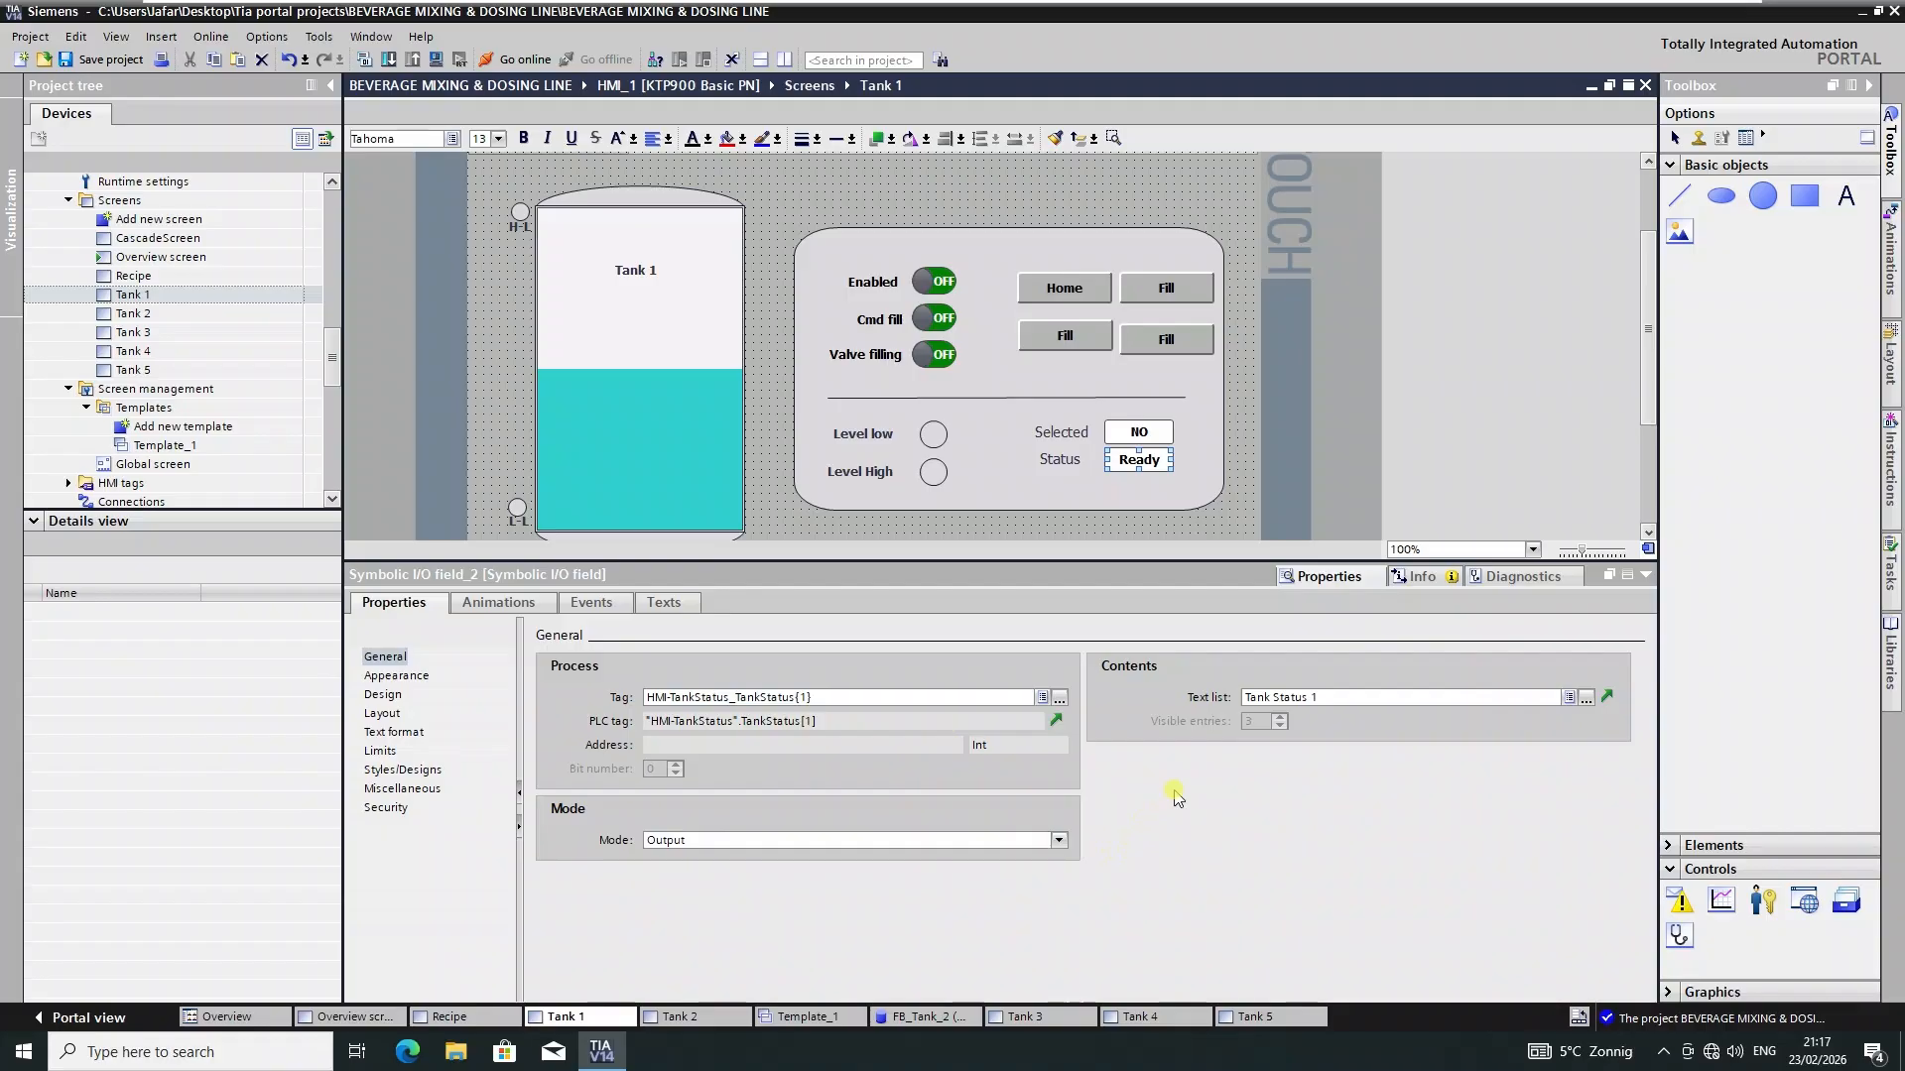
{"action": "left_click", "coordinate": [1044, 285]}
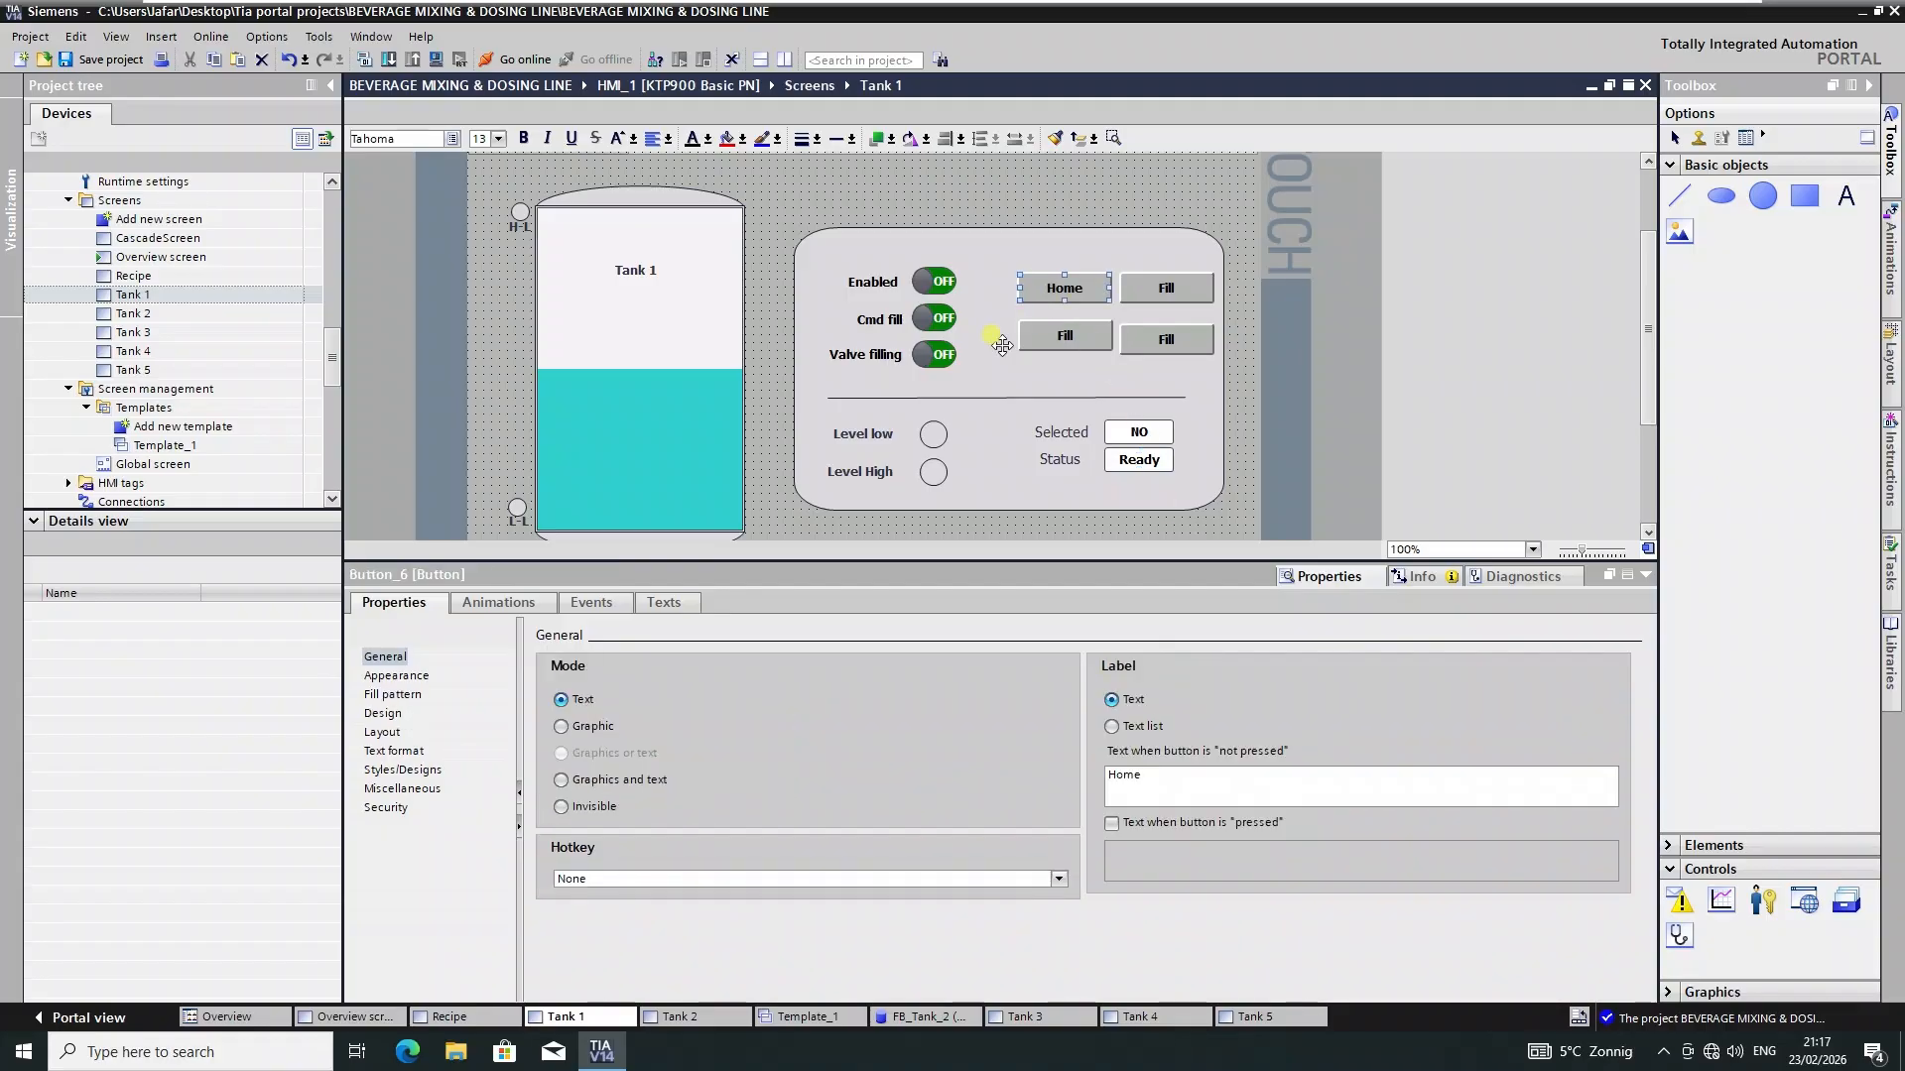
{"action": "left_click", "coordinate": [591, 603]}
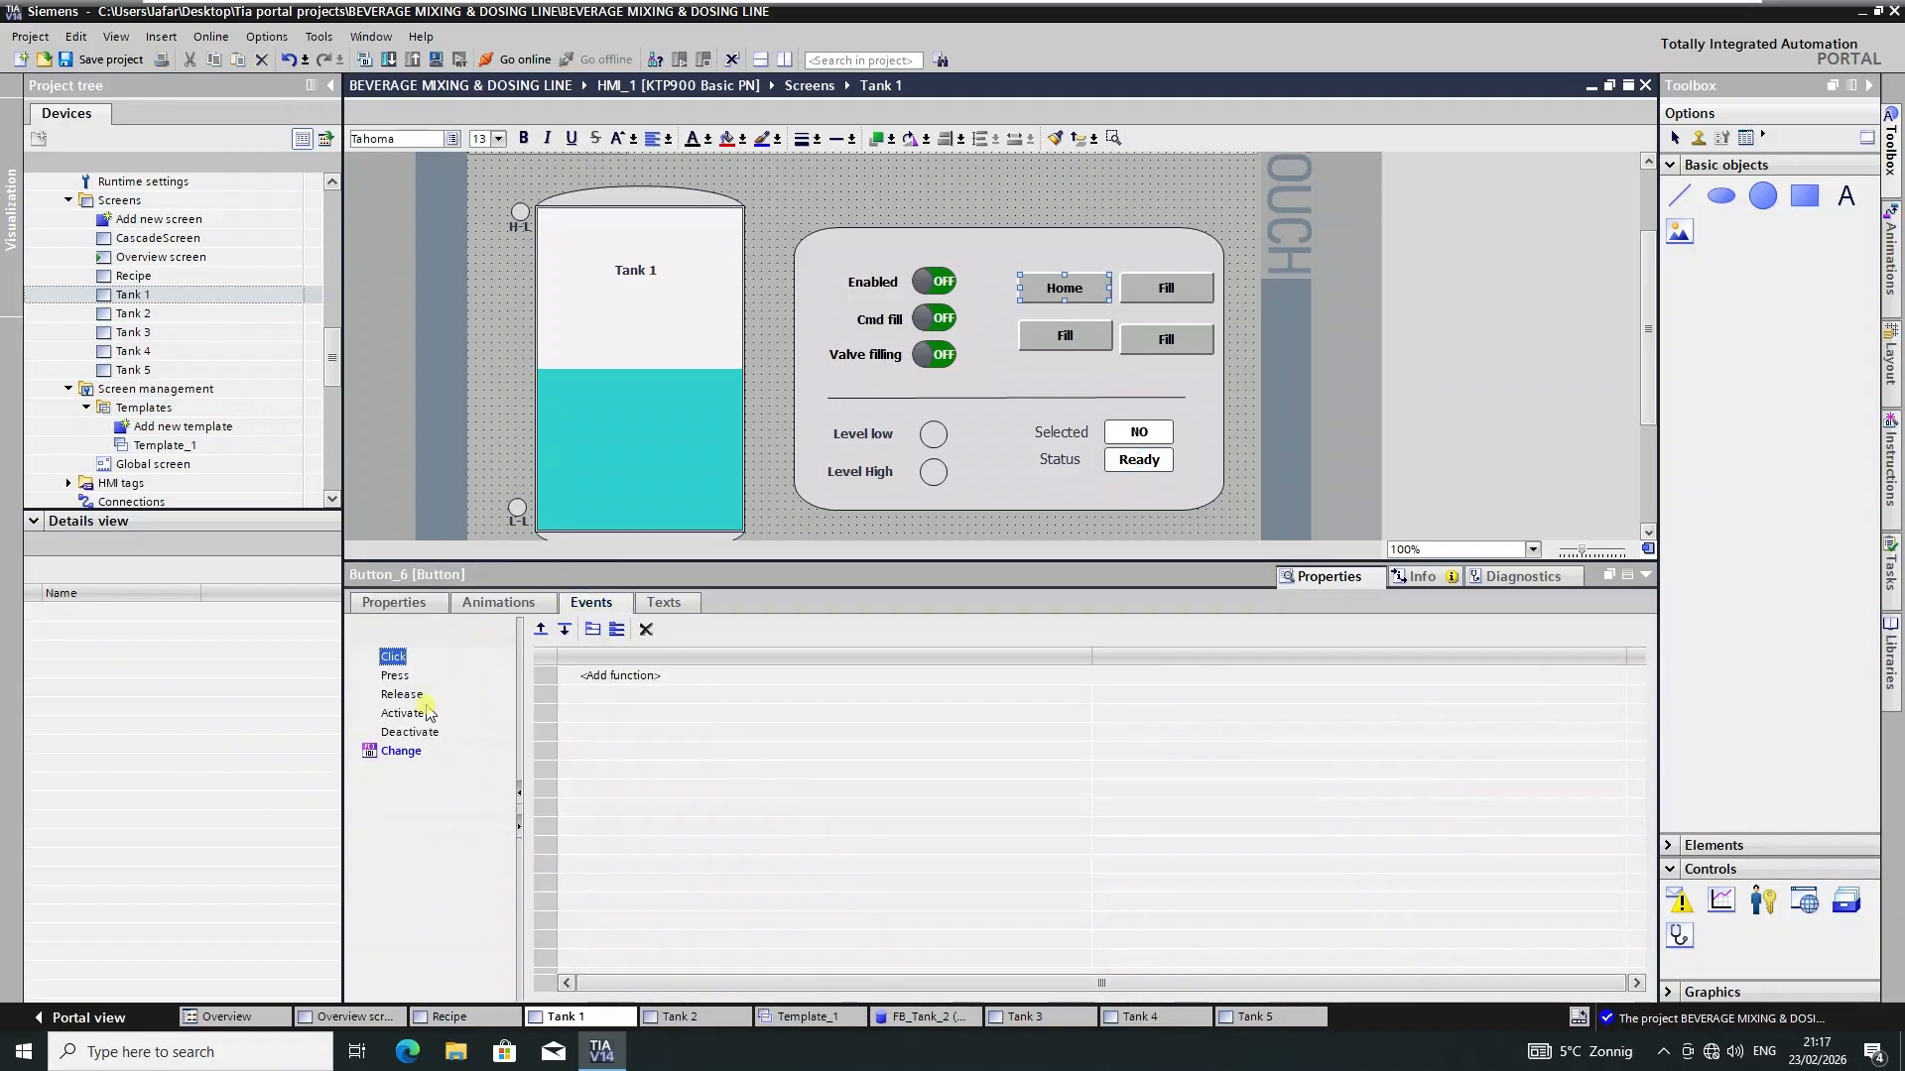
{"action": "left_click", "coordinate": [405, 752]}
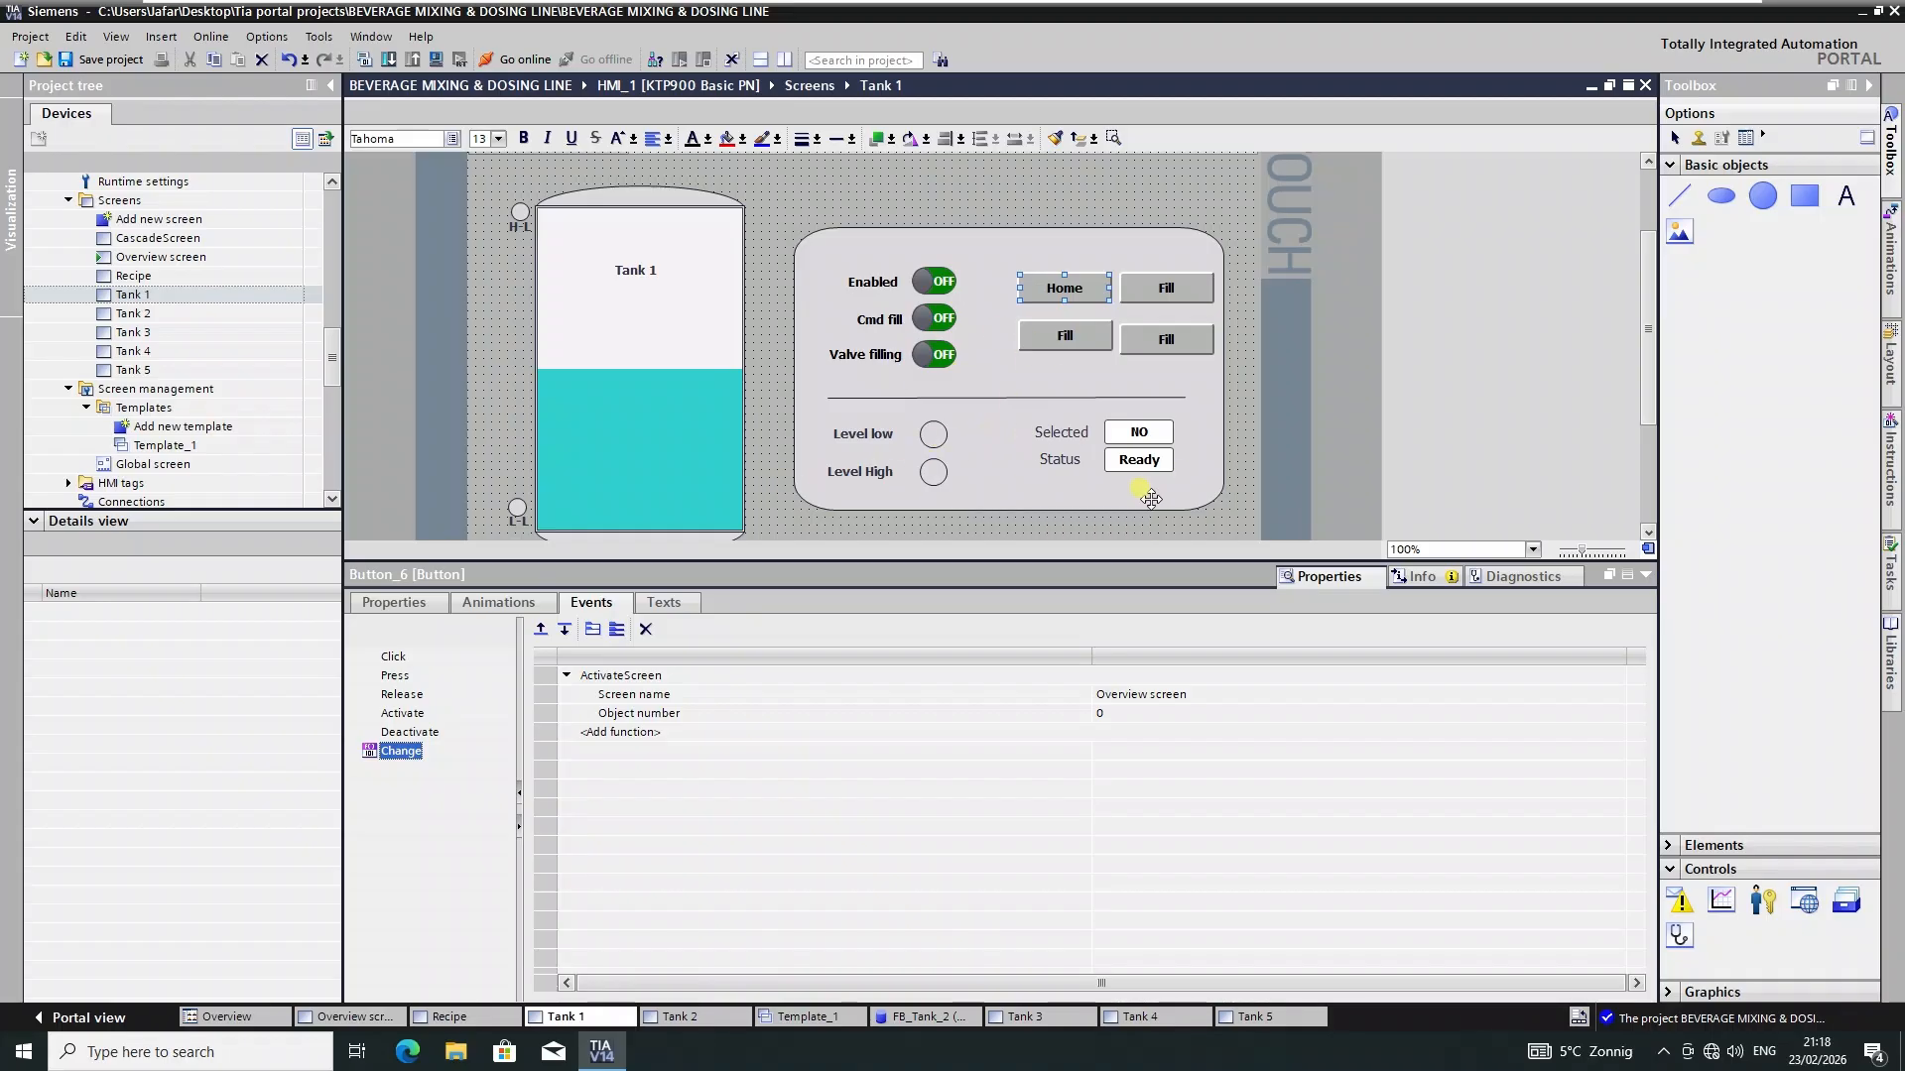
- Open the Tank 2 screen and link its Enabled switch to the Enable variable of FB_Tank_2
{"action": "double_click", "coordinate": [135, 314]}
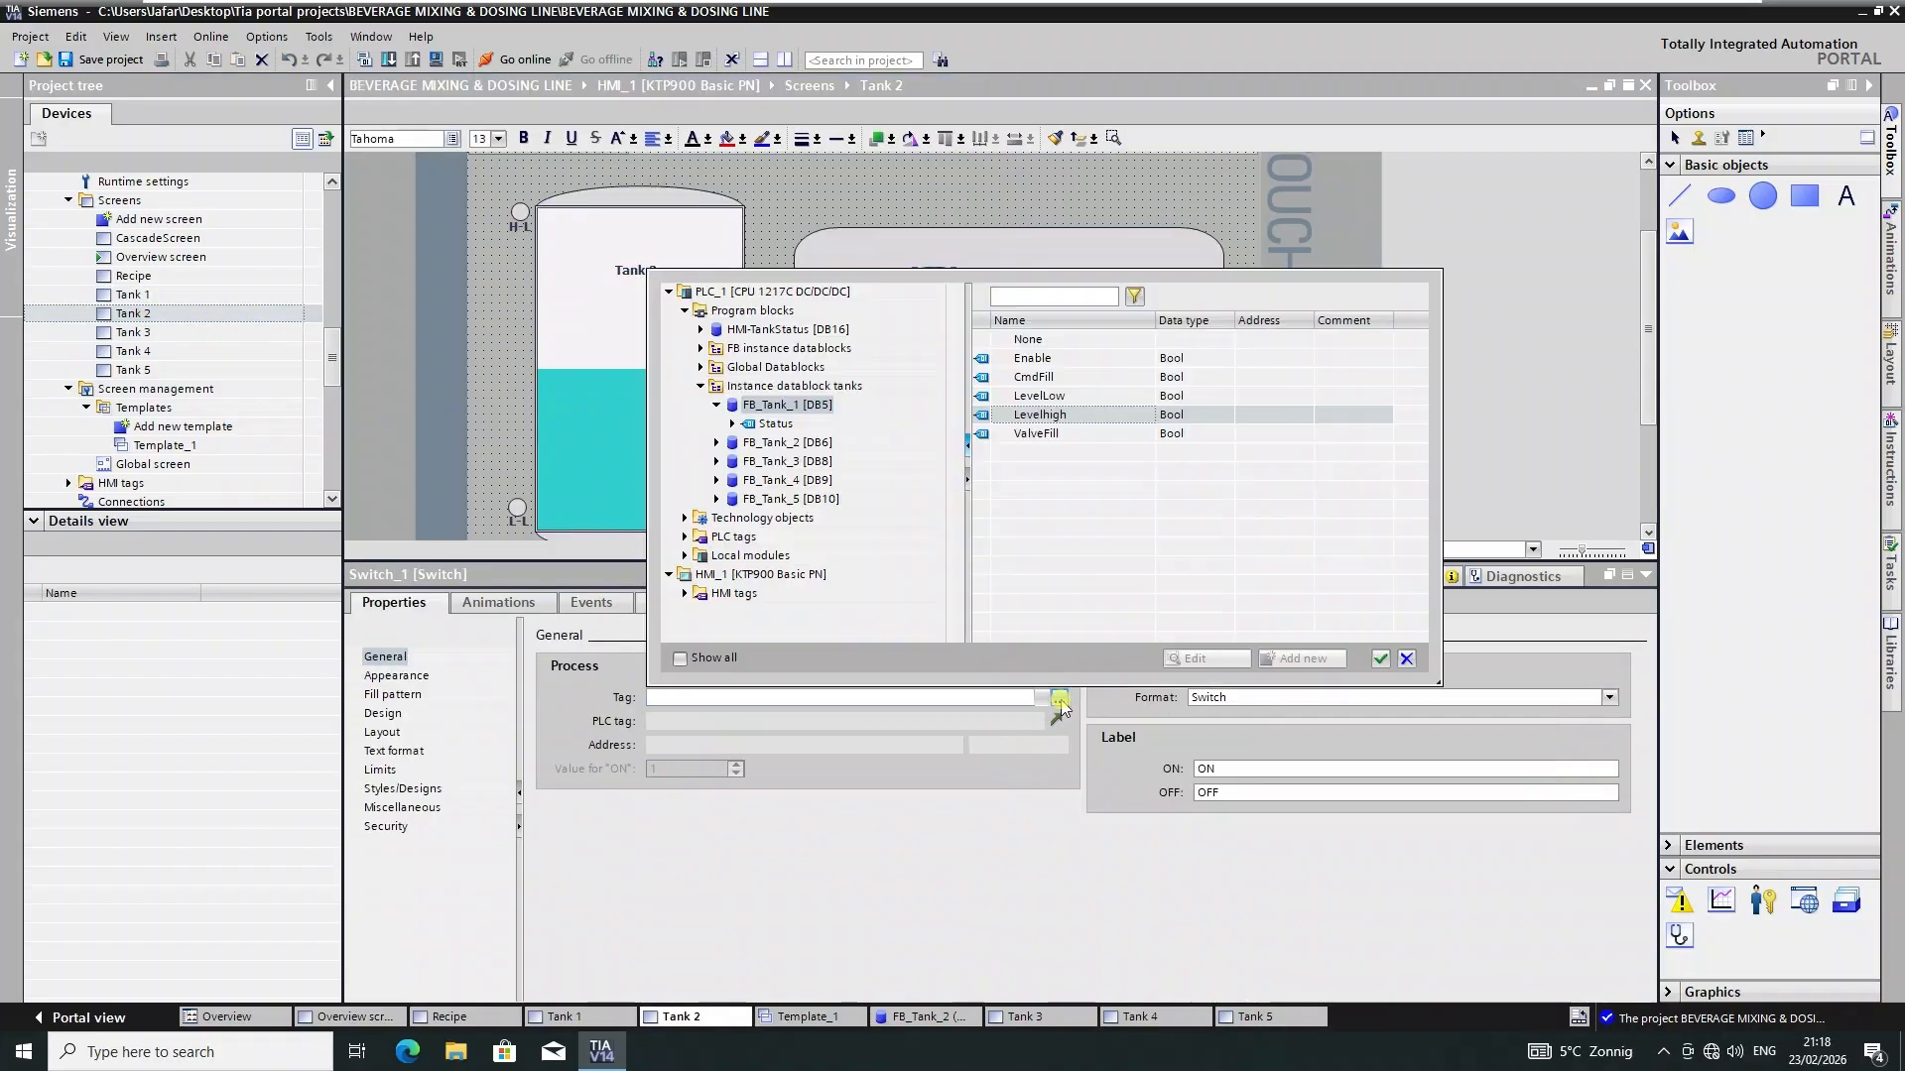
{"action": "double_click", "coordinate": [1032, 359]}
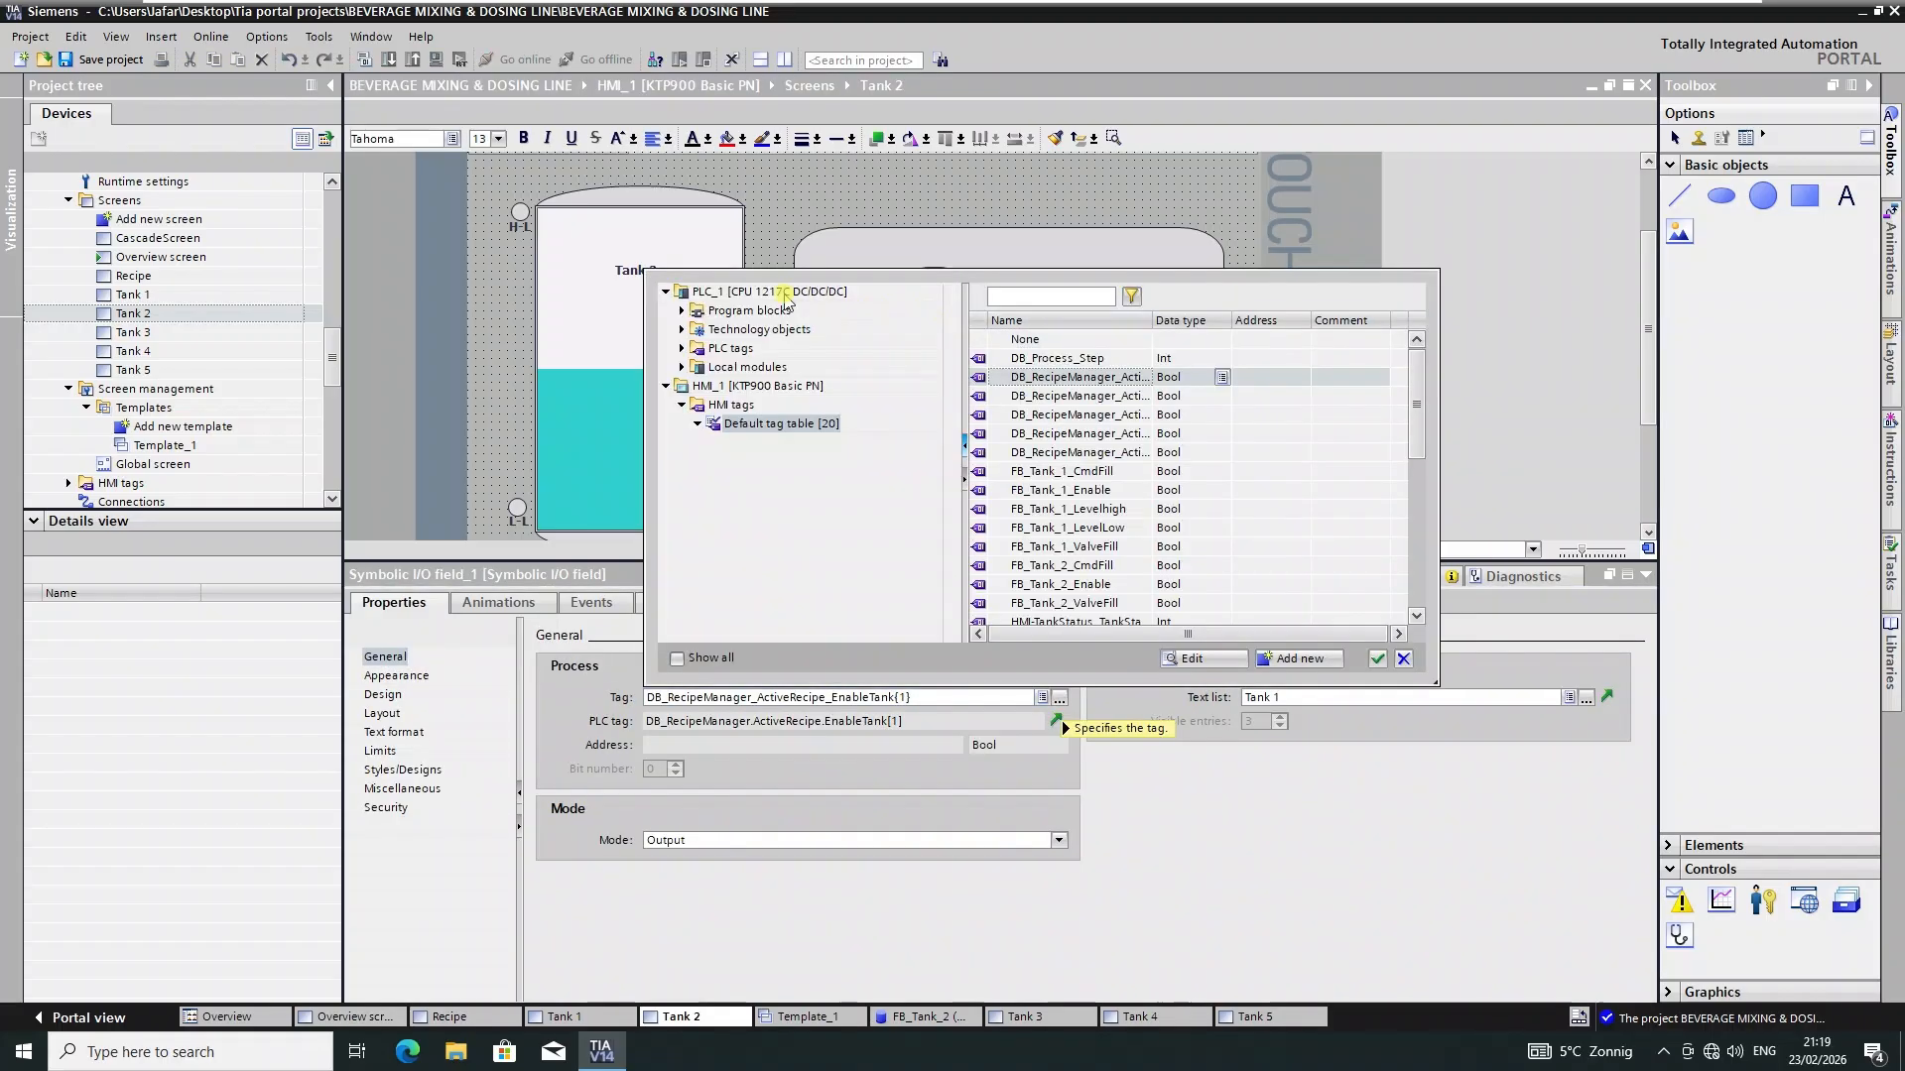
- Assign the Selected field on the Tank 2 screen an EnableTank element of the active recipe from the PLC's global data blocks
{"action": "left_click", "coordinate": [682, 310]}
{"action": "left_click", "coordinate": [698, 367]}
{"action": "left_click", "coordinate": [714, 443]}
{"action": "left_click", "coordinate": [729, 461]}
{"action": "left_click", "coordinate": [795, 480]}
{"action": "left_click", "coordinate": [1051, 358]}
{"action": "left_click", "coordinate": [1377, 659]}
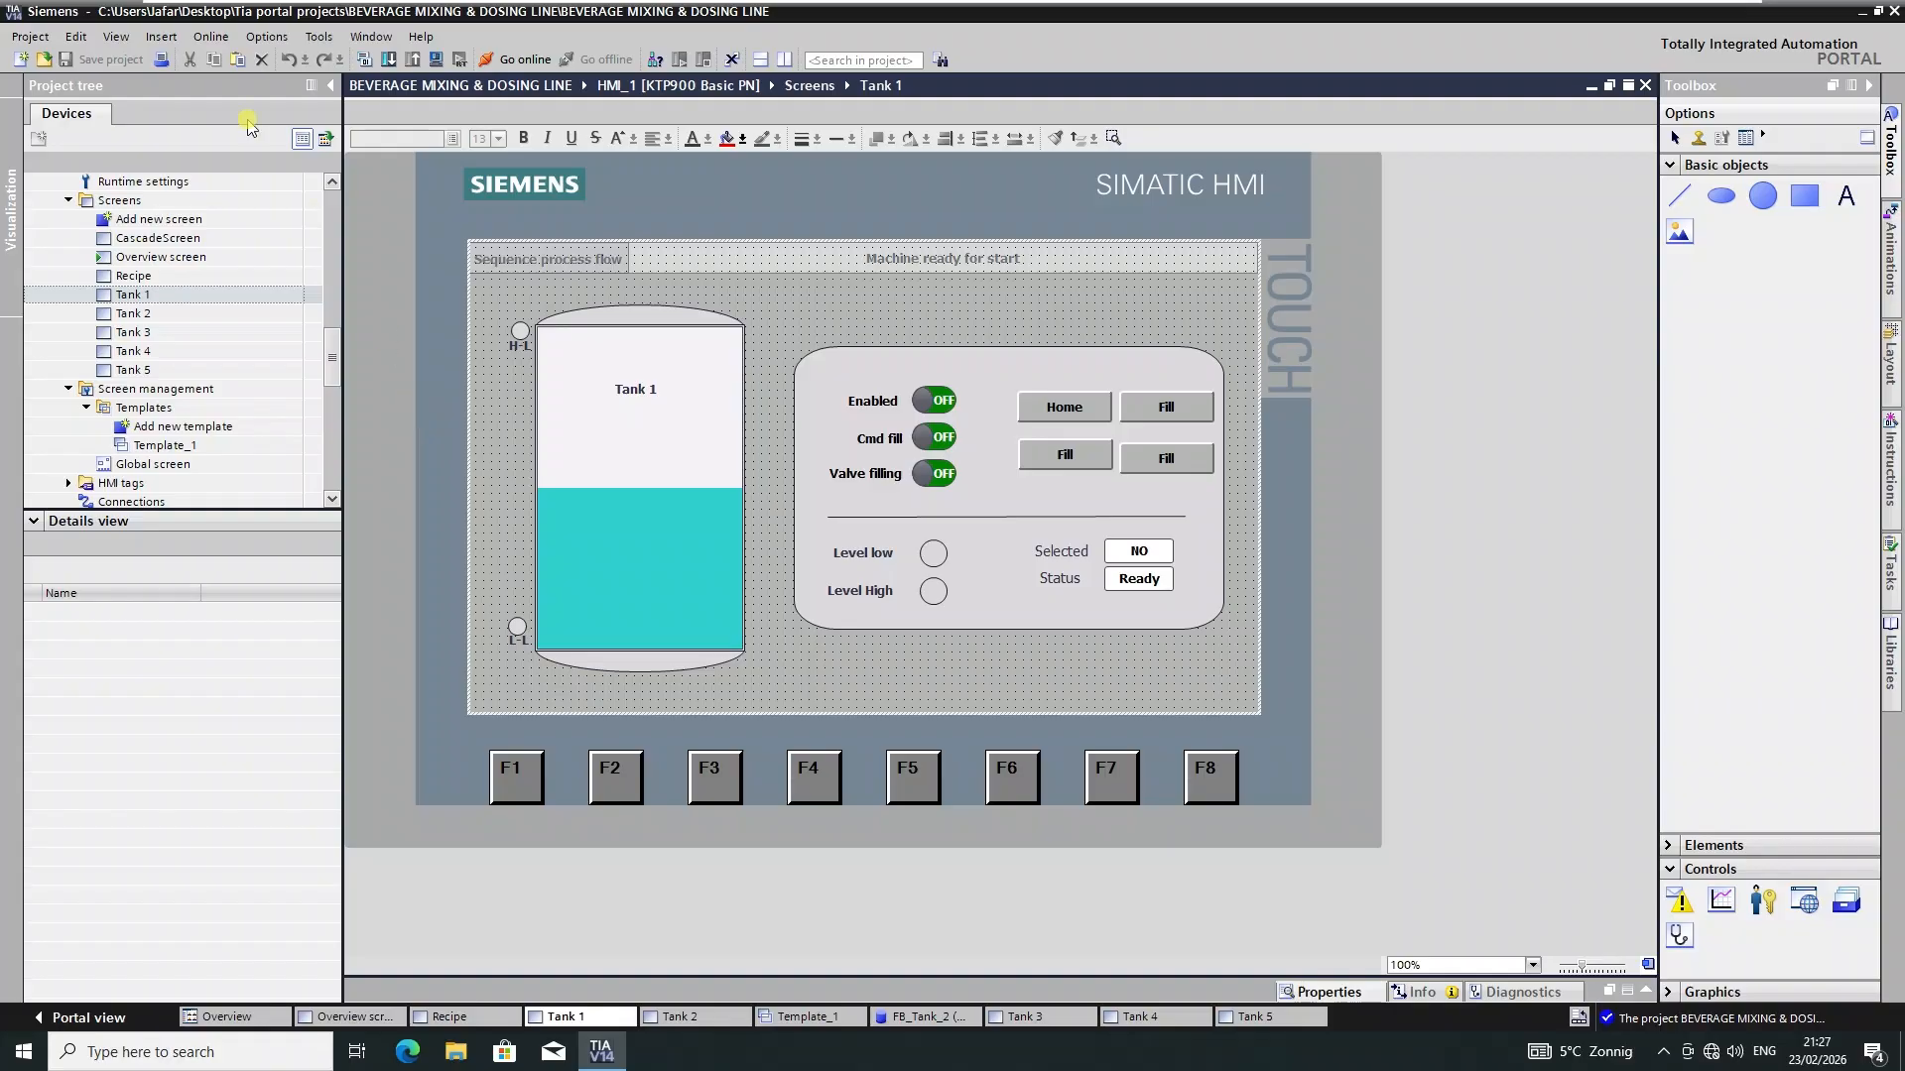
- Open the Recipe screen for editing
{"action": "left_click", "coordinate": [166, 335]}
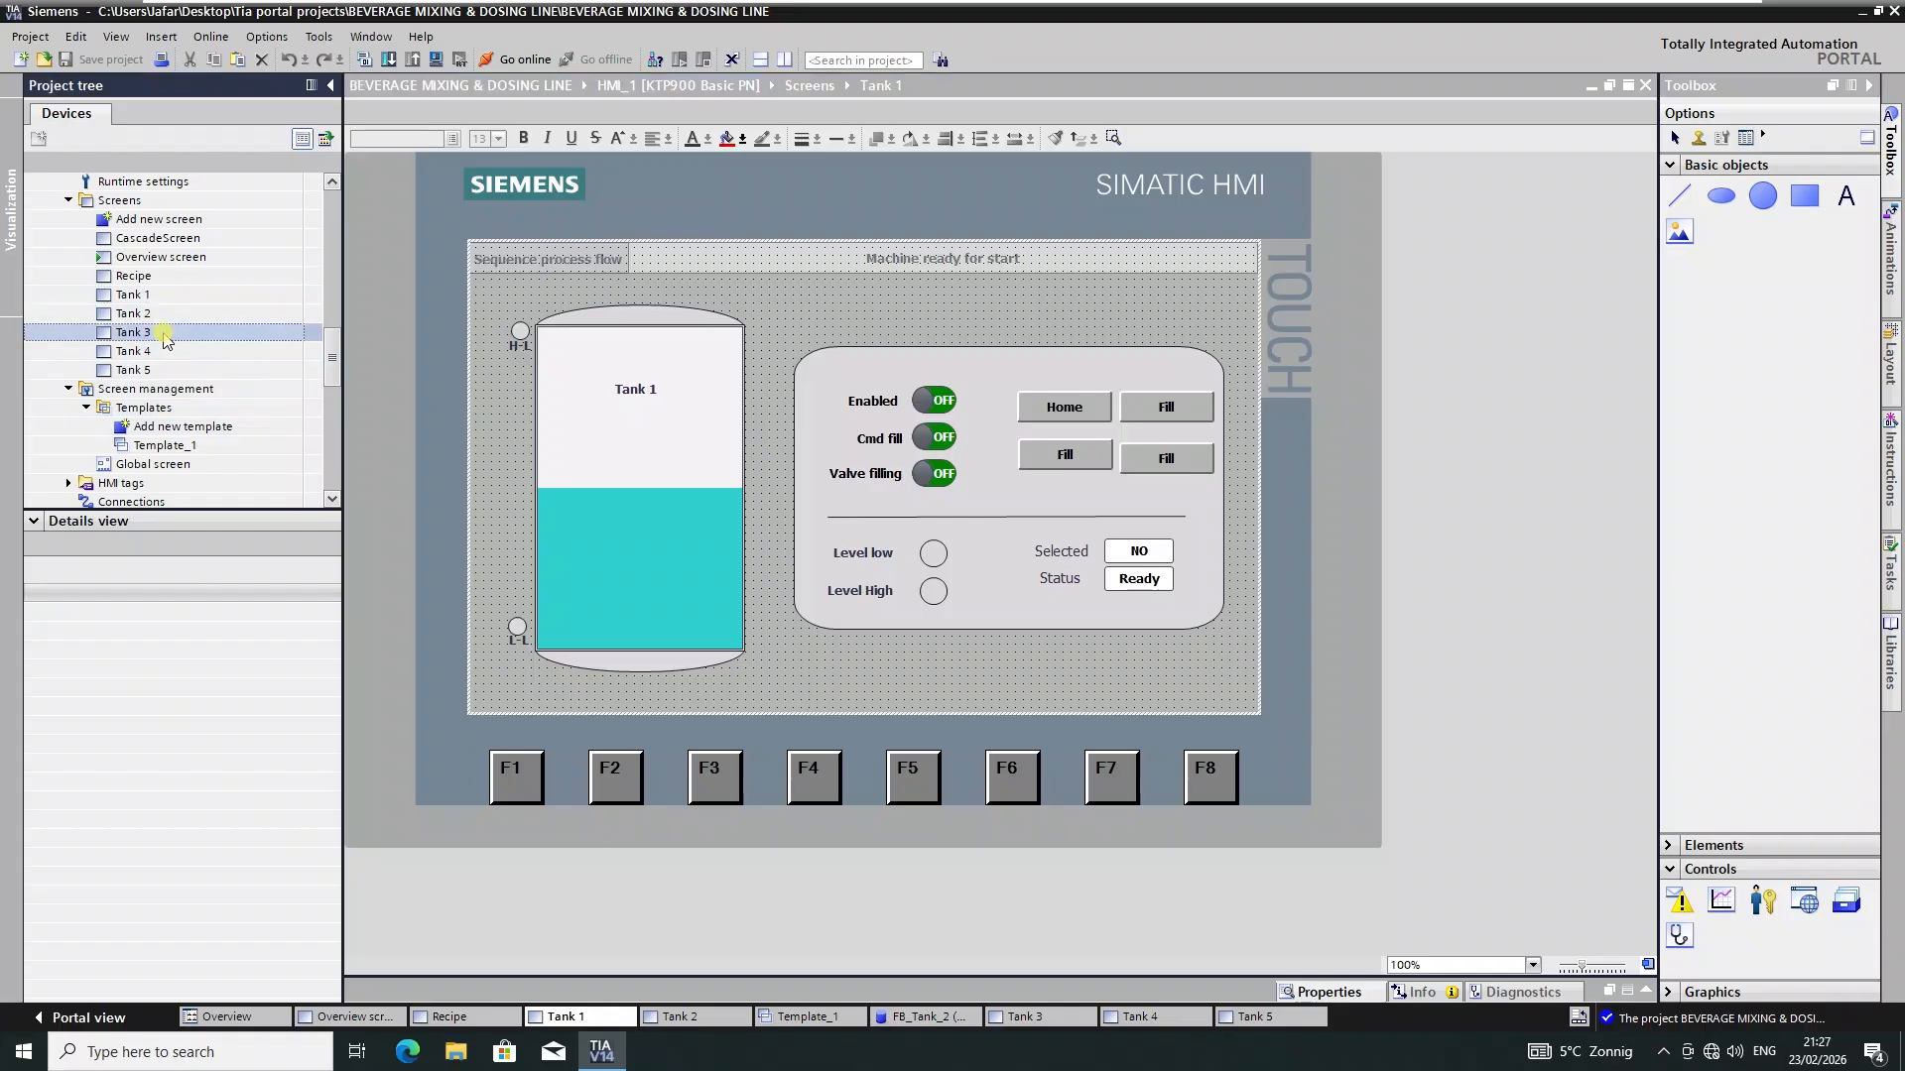
{"action": "double_click", "coordinate": [149, 278]}
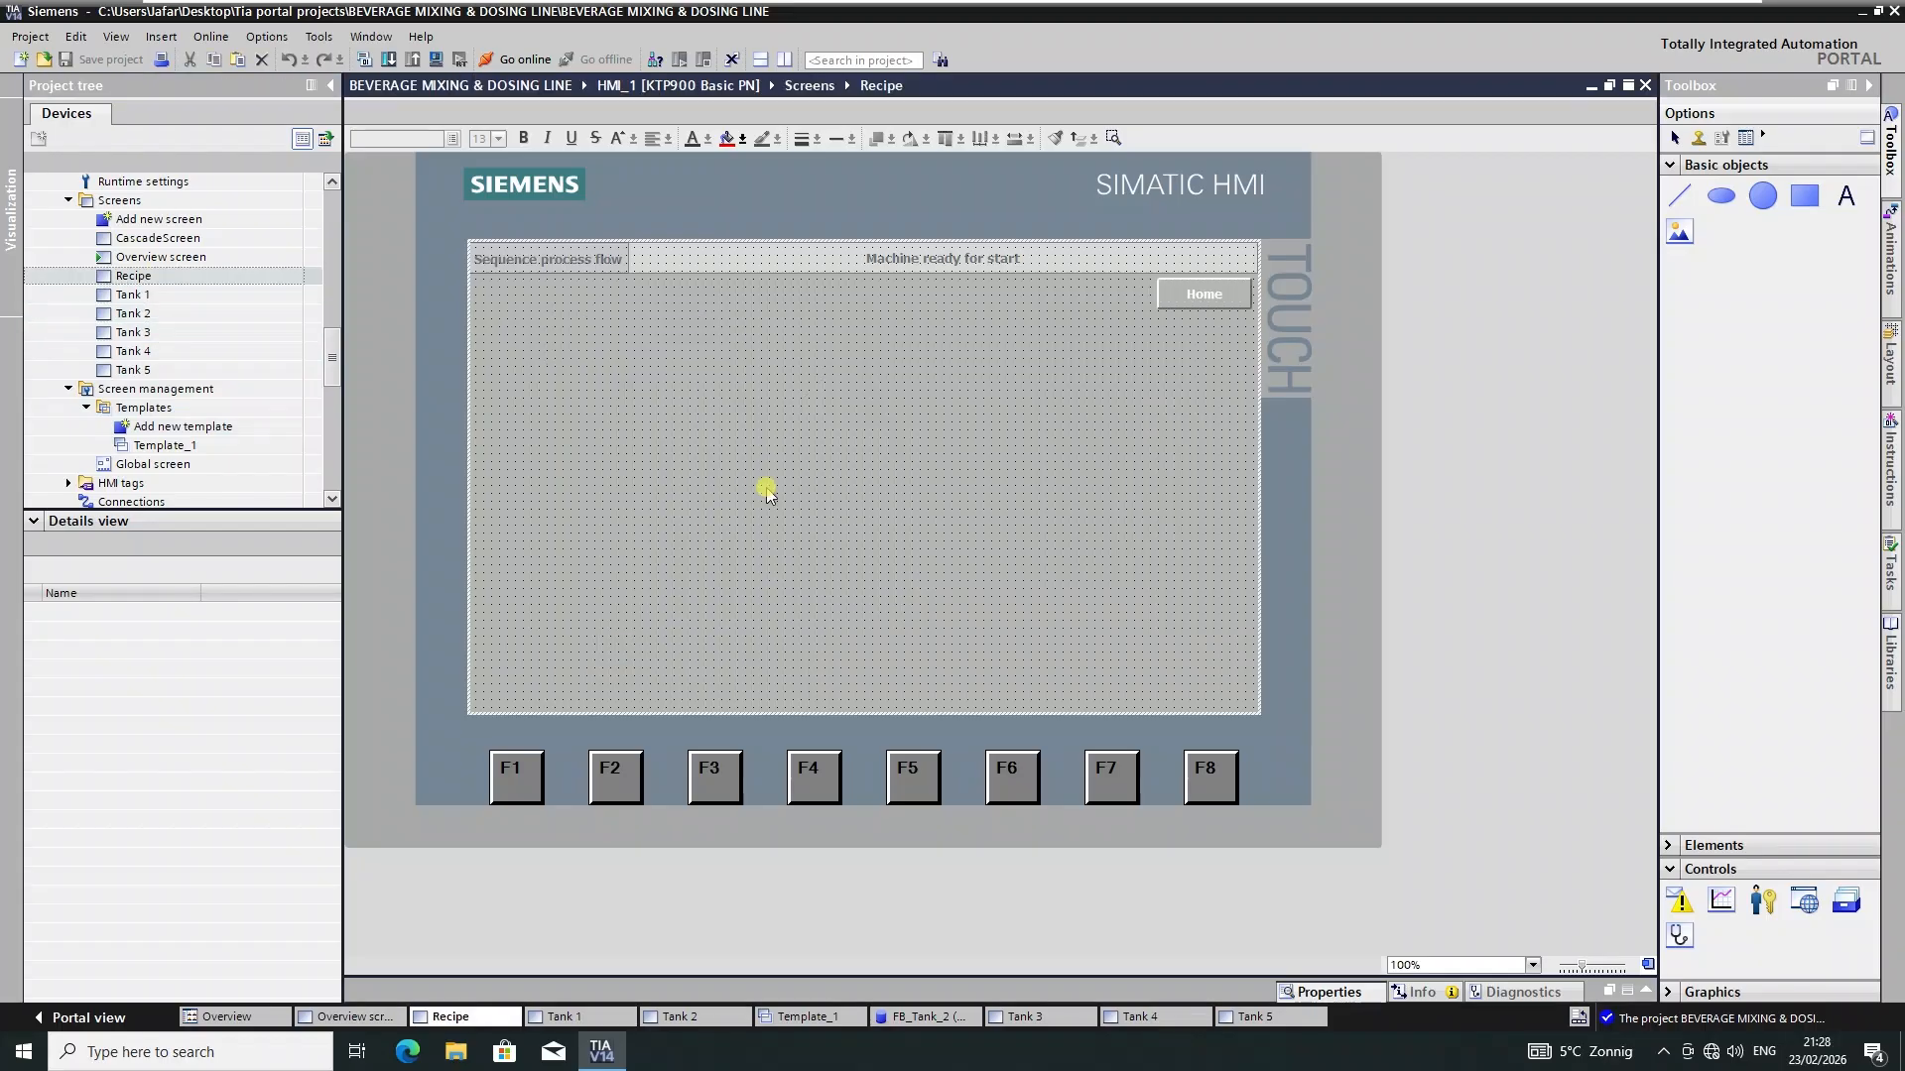